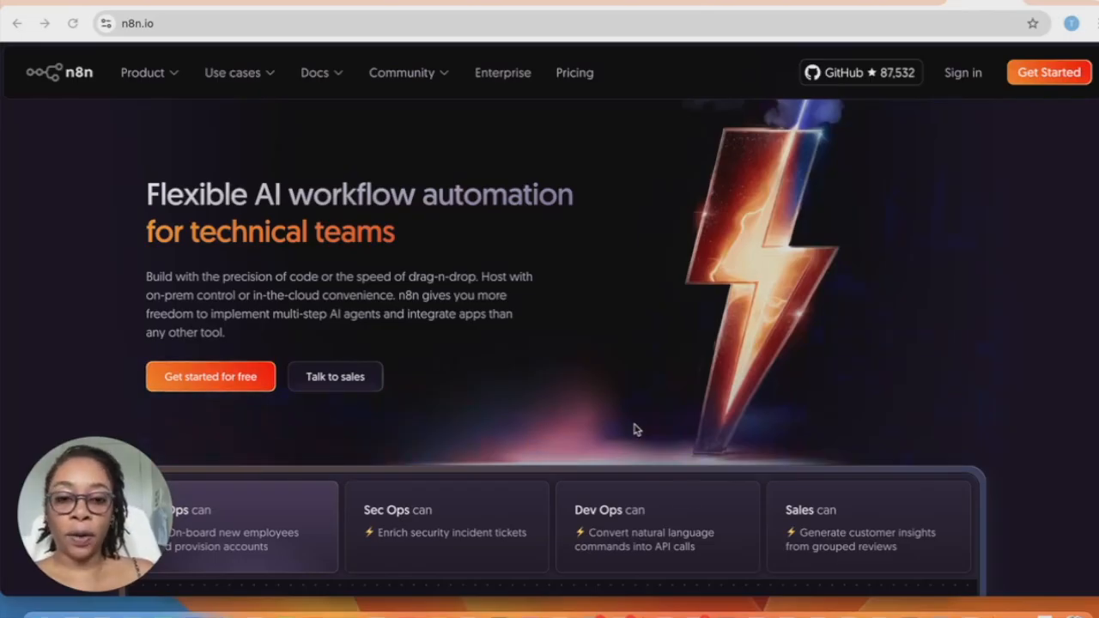
# Switch to Telegram and open the Content Agent bot chat
pyautogui.click(777, 614)
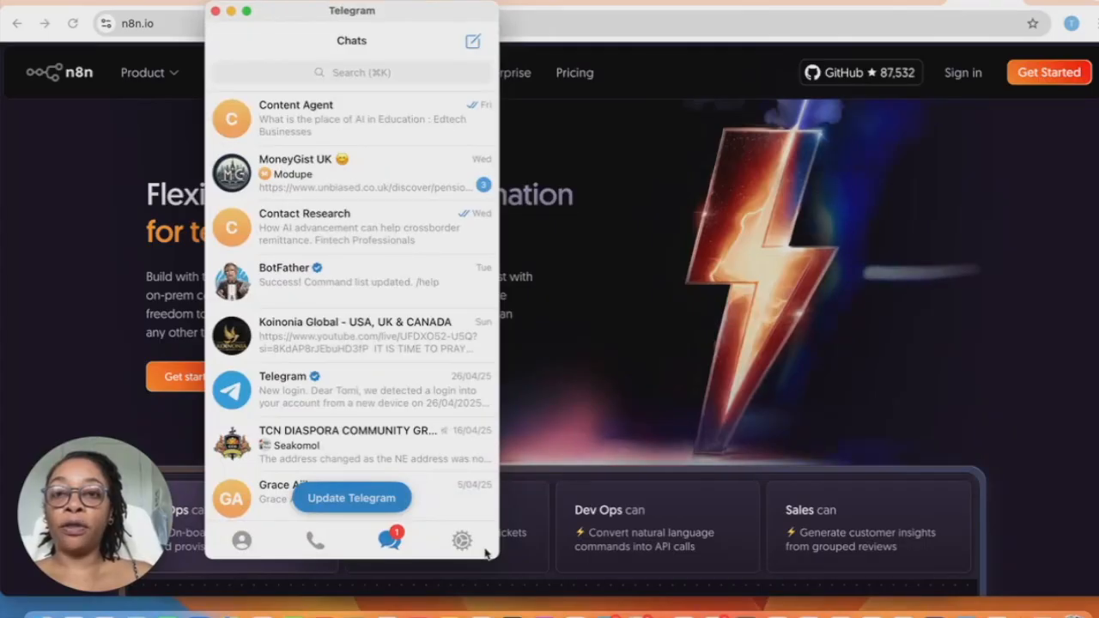
pyautogui.click(382, 127)
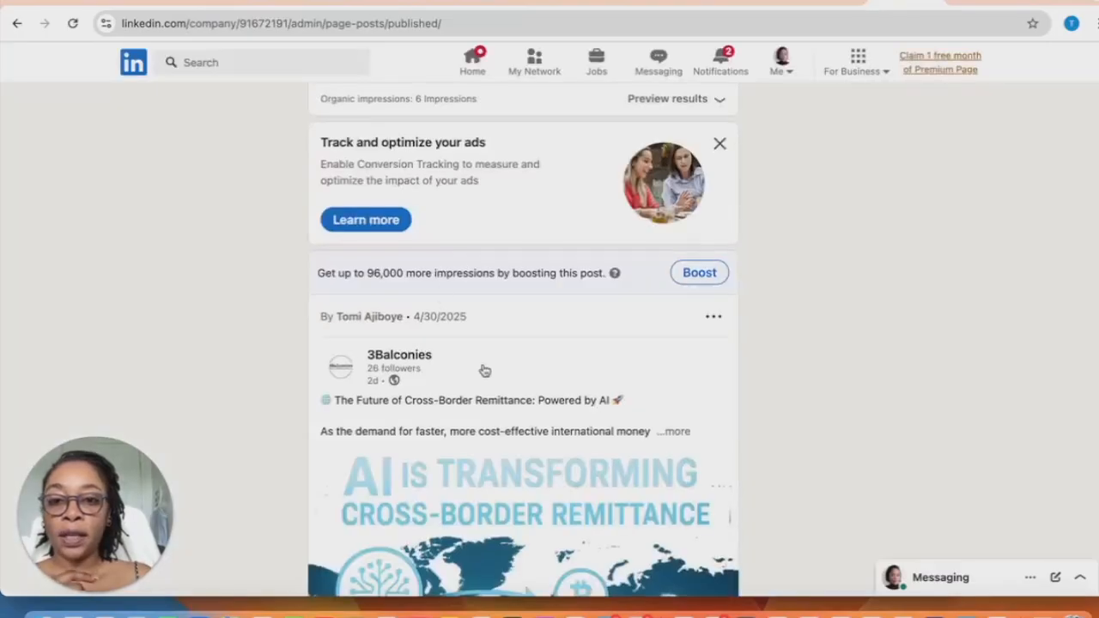
# Expand the 3Balconies LinkedIn post on cross-border remittance and examine its title, cited sources and body text
pyautogui.scroll(-3, 473, 361)
pyautogui.click(675, 250)
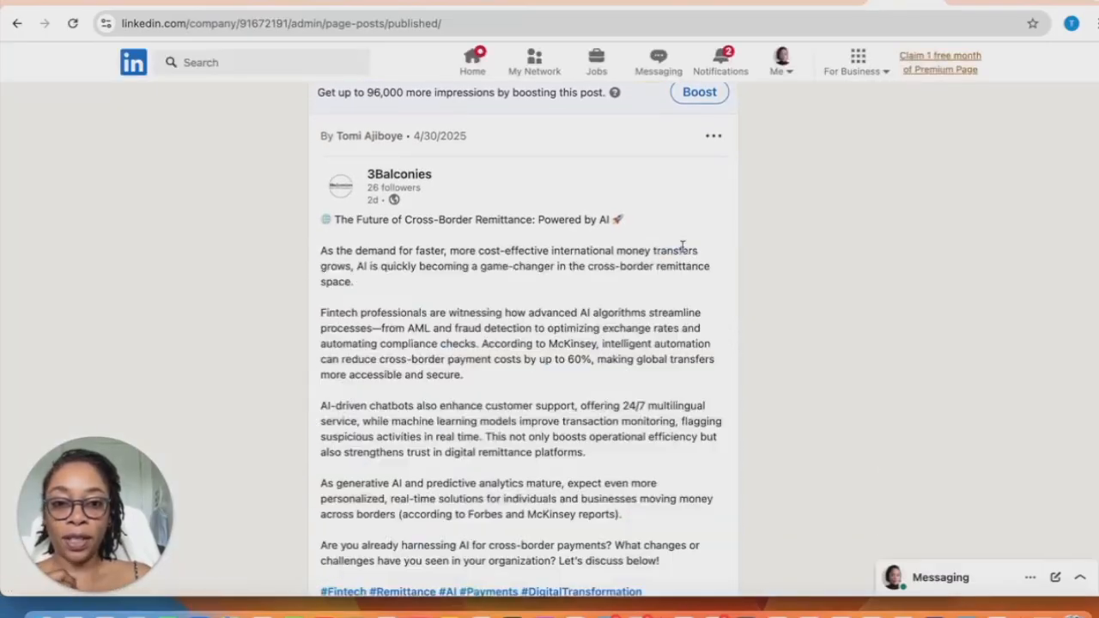
pyautogui.scroll(-3, 547, 352)
pyautogui.scroll(1, 484, 337)
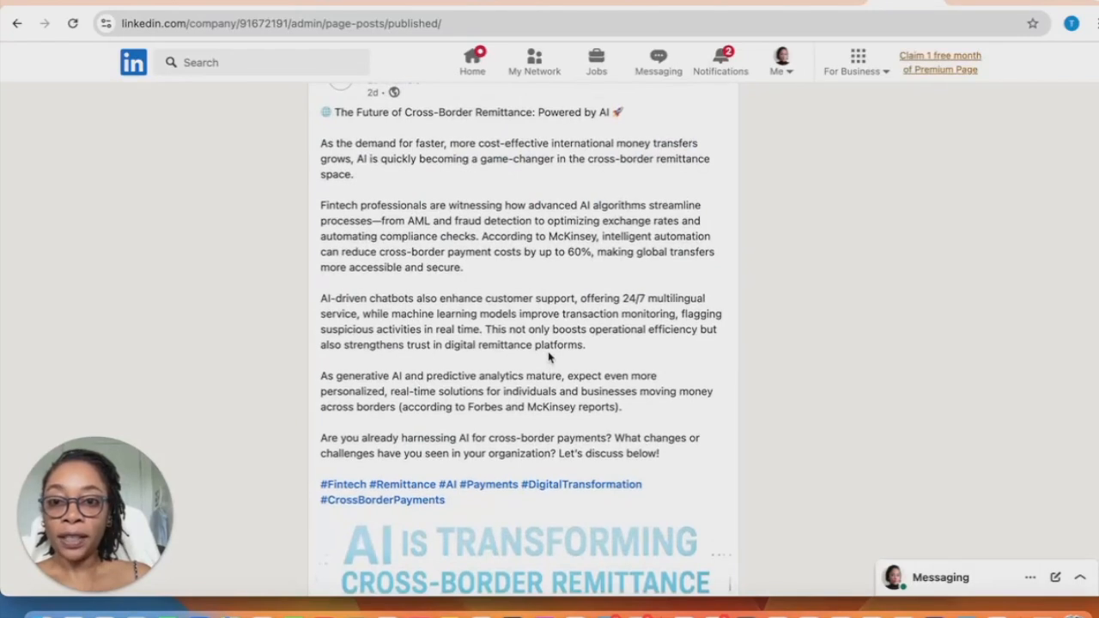
pyautogui.moveTo(335, 140); pyautogui.dragTo(606, 149)
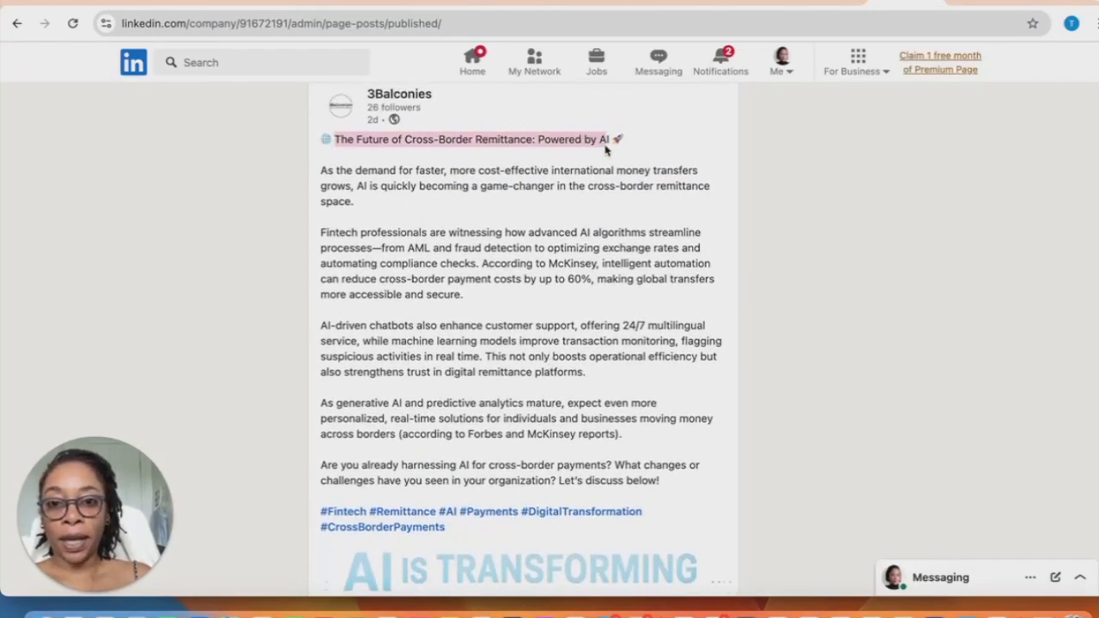
pyautogui.click(330, 240)
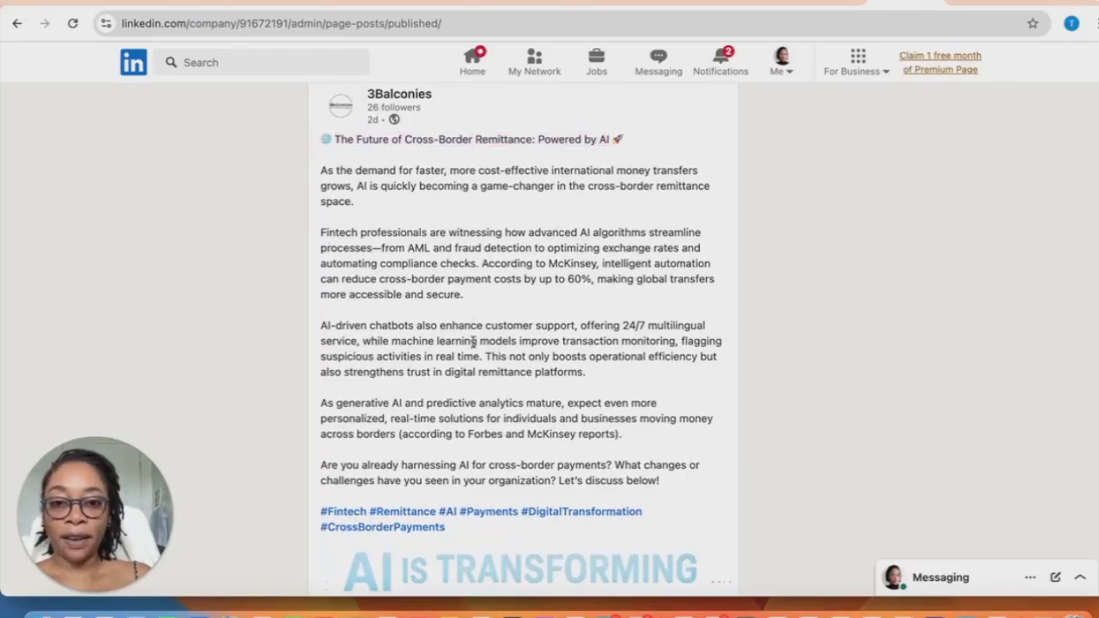
pyautogui.moveTo(483, 263); pyautogui.dragTo(629, 264)
pyautogui.moveTo(327, 326); pyautogui.dragTo(520, 337)
pyautogui.moveTo(399, 436); pyautogui.dragTo(606, 434)
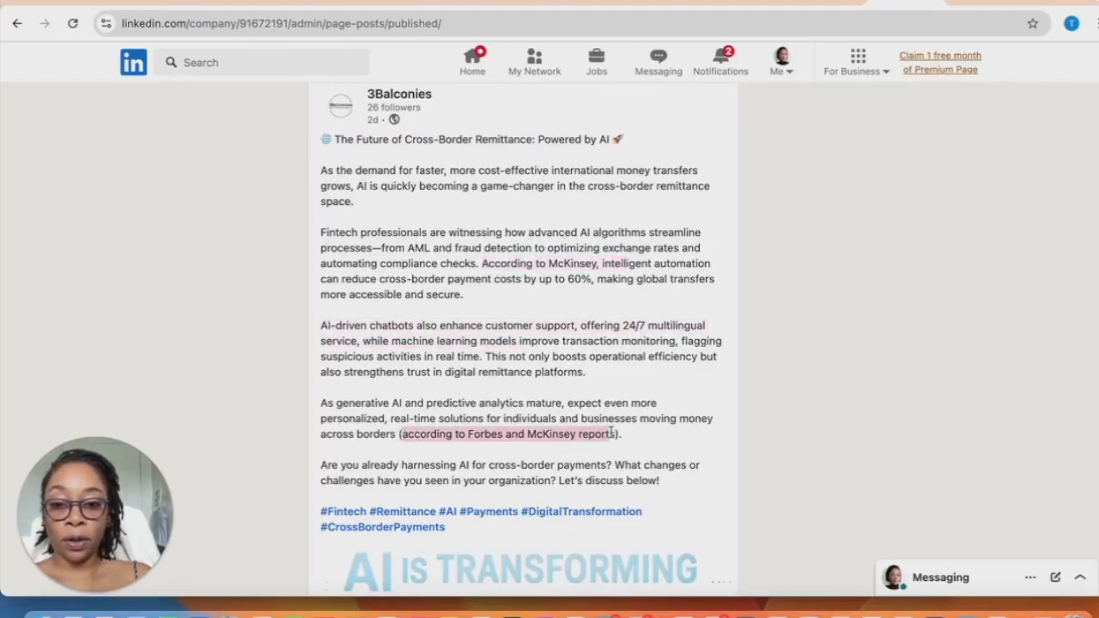
# Examine the hashtags and the generated infographic of the cross-border remittance post
pyautogui.scroll(-4, 532, 343)
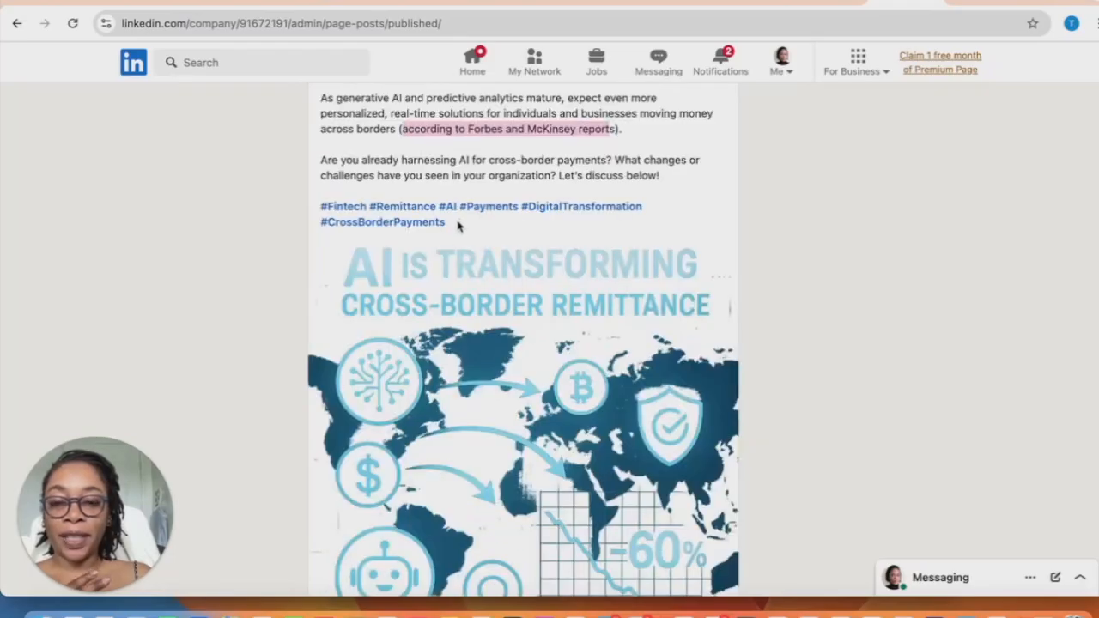
pyautogui.scroll(-1, 544, 328)
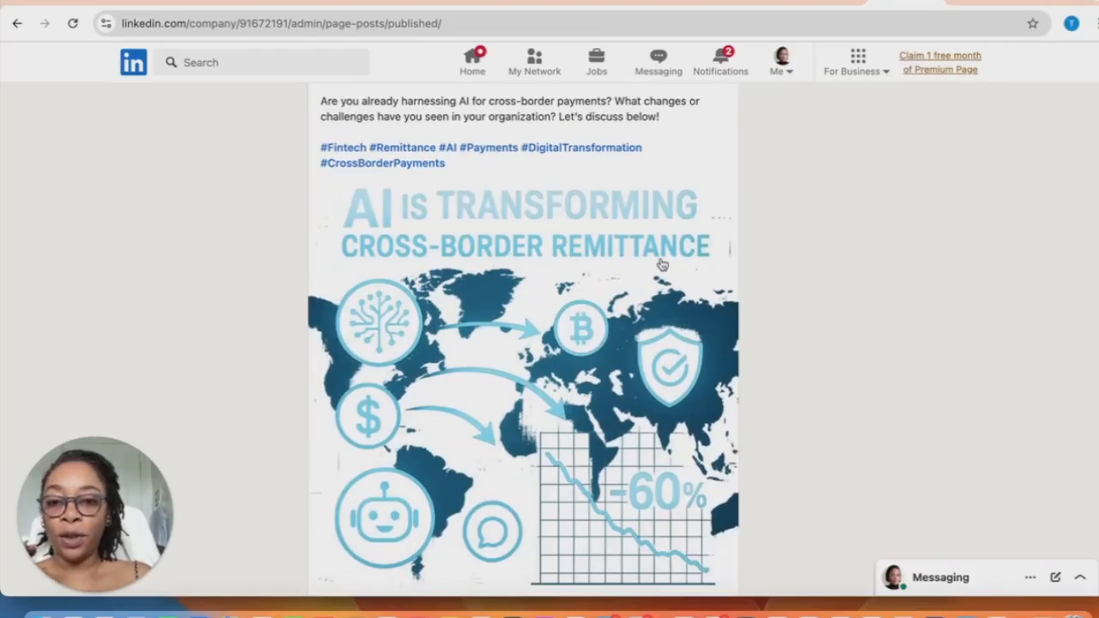
pyautogui.scroll(-3, 607, 498)
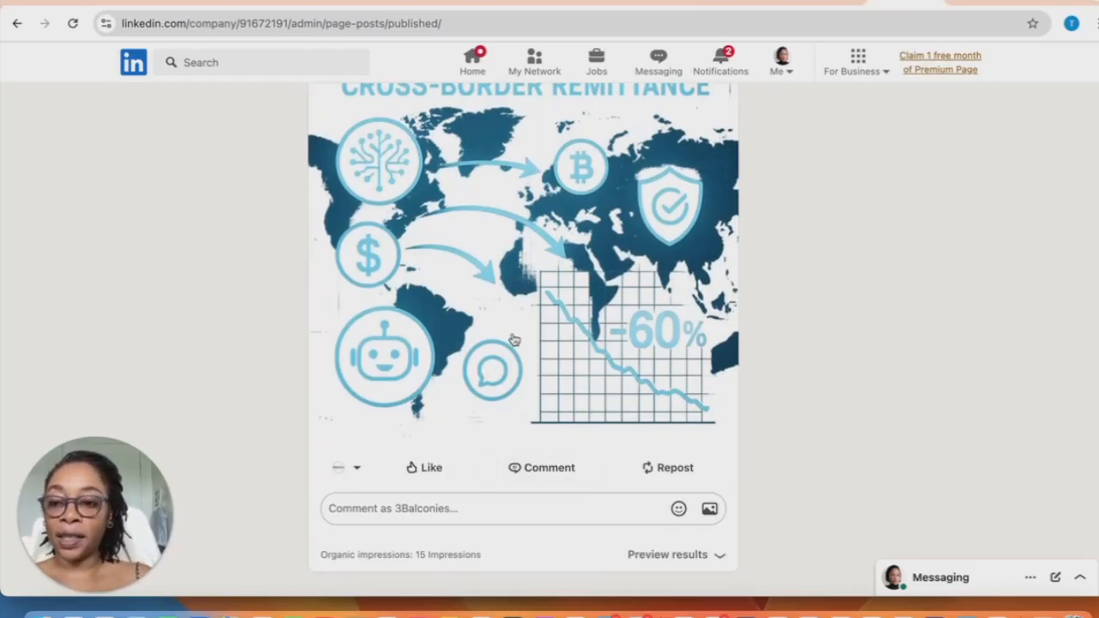
pyautogui.scroll(5, 513, 340)
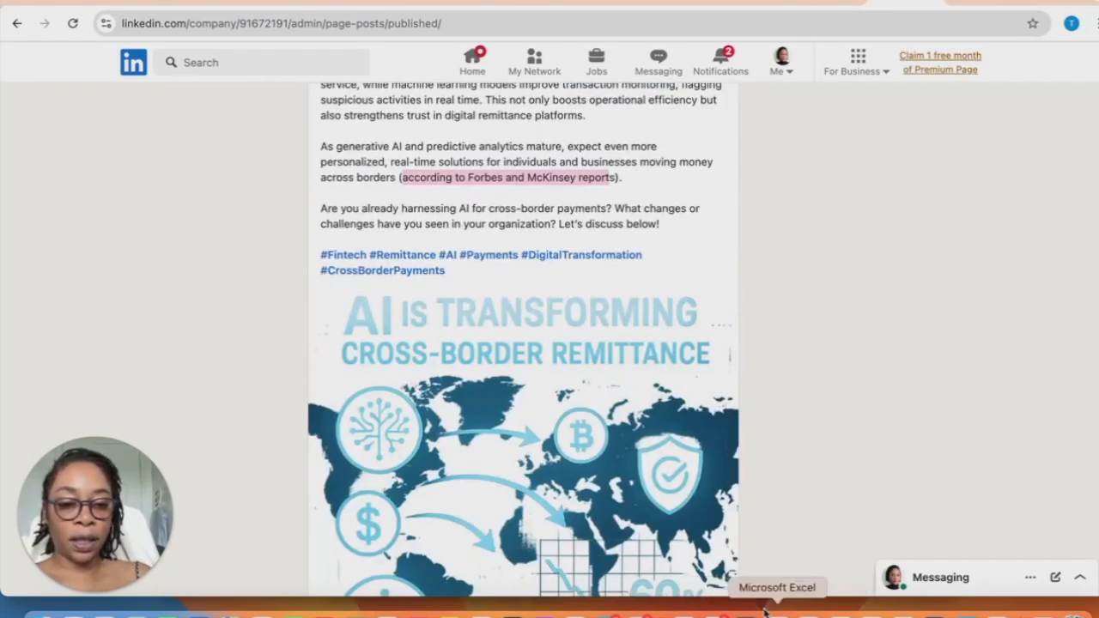
# Switch to Telegram and review the AI in Education request sent to the Content Agent bot
pyautogui.click(808, 610)
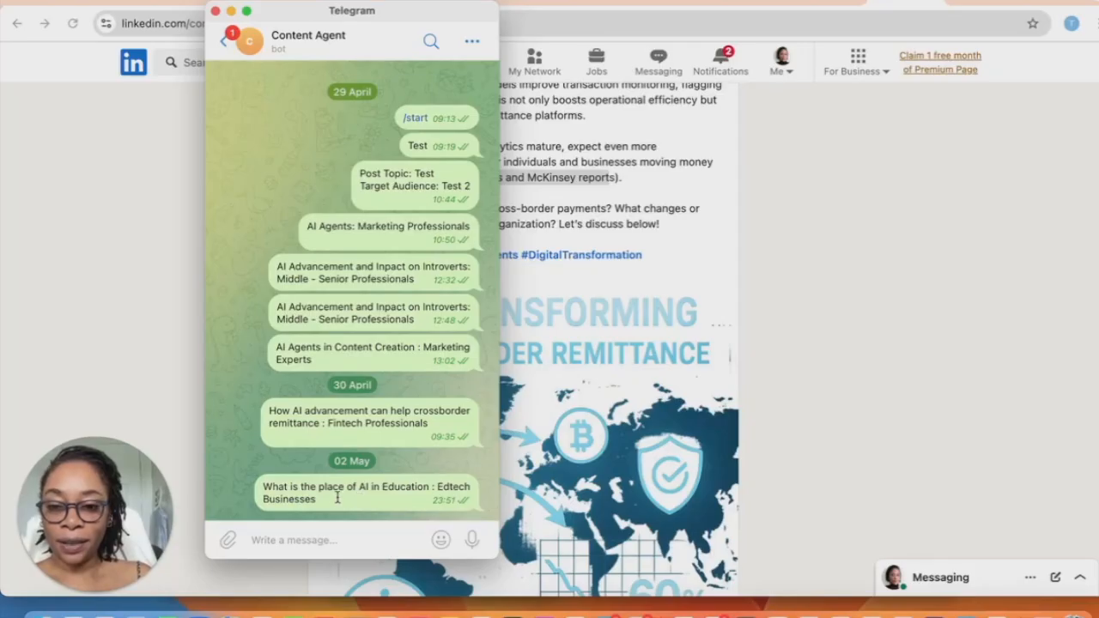
pyautogui.moveTo(317, 504); pyautogui.dragTo(271, 499)
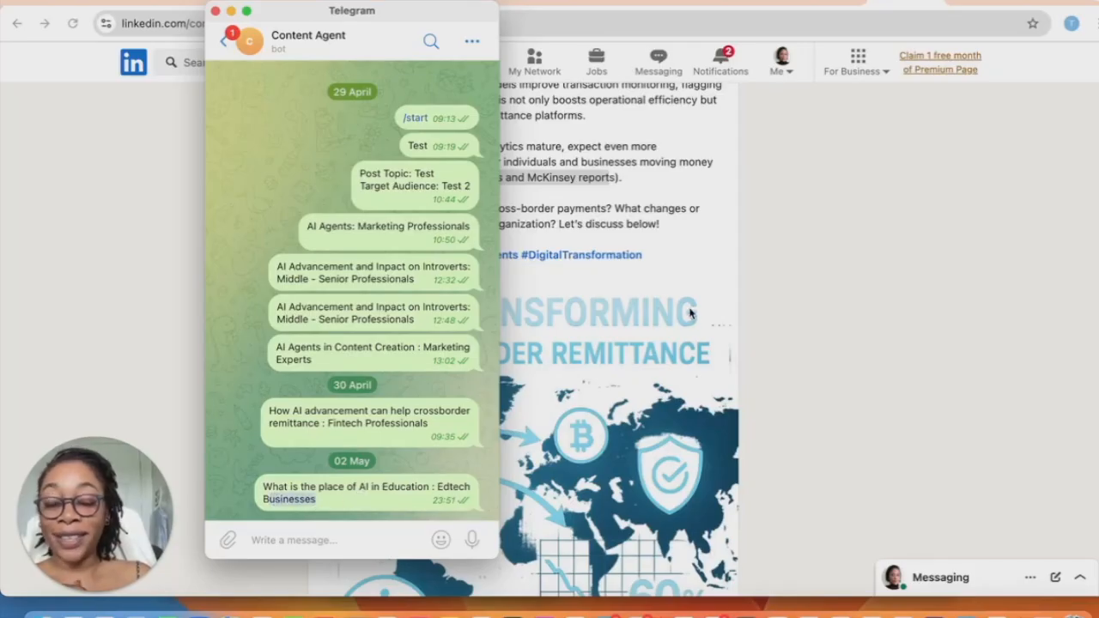
# Return to the LinkedIn page posts, examine the AI Reshaping Education image and expand that post's full text
pyautogui.click(781, 302)
pyautogui.scroll(10, 491, 279)
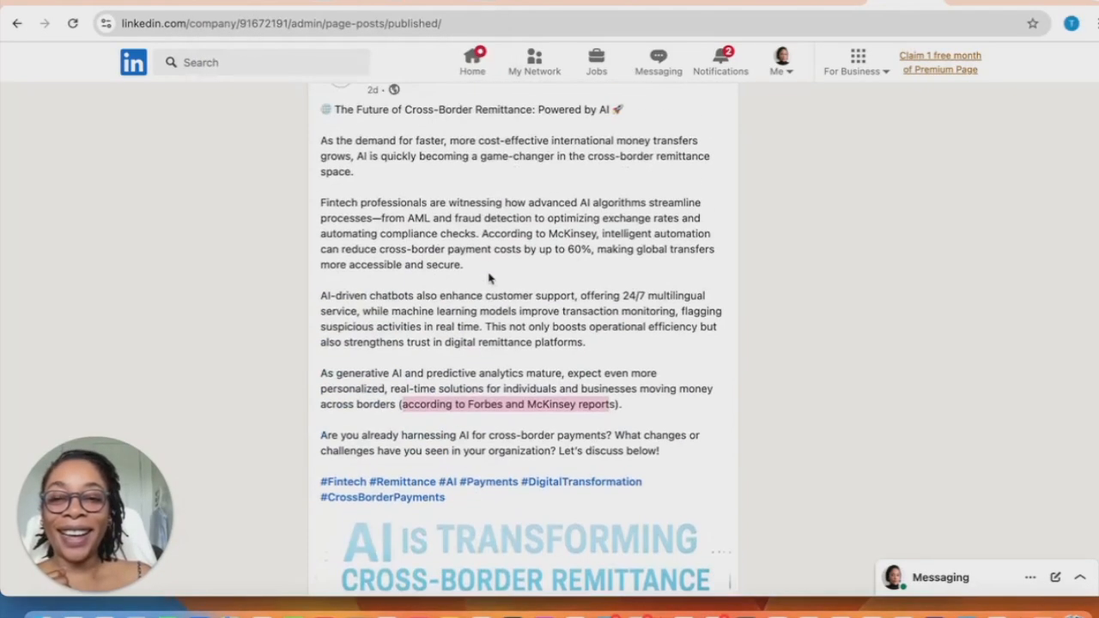
pyautogui.scroll(5, 490, 279)
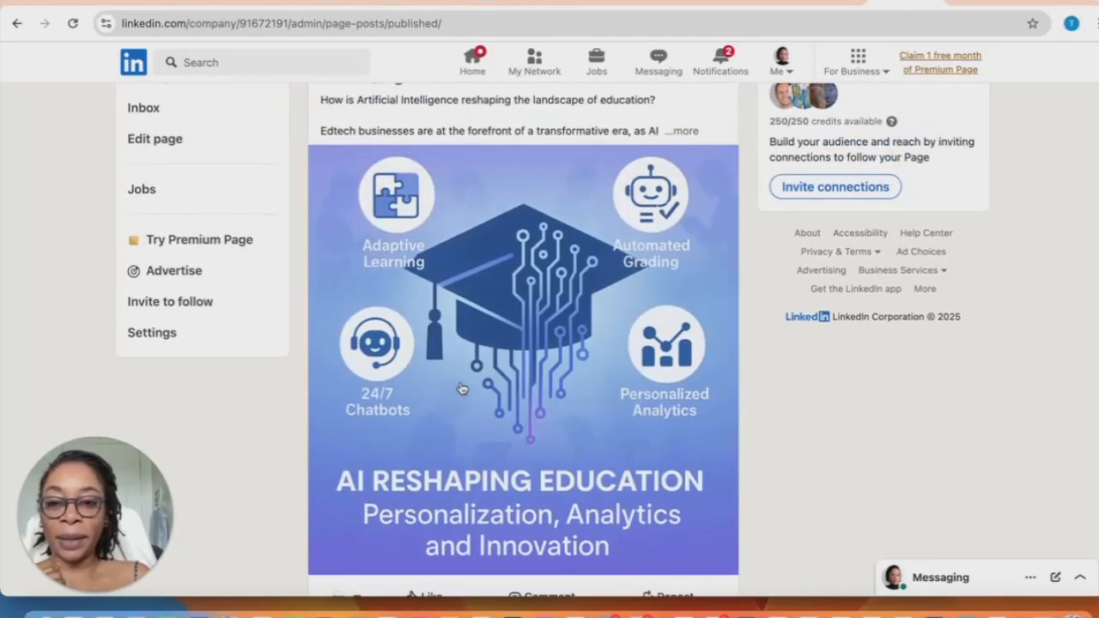
pyautogui.scroll(1, 461, 388)
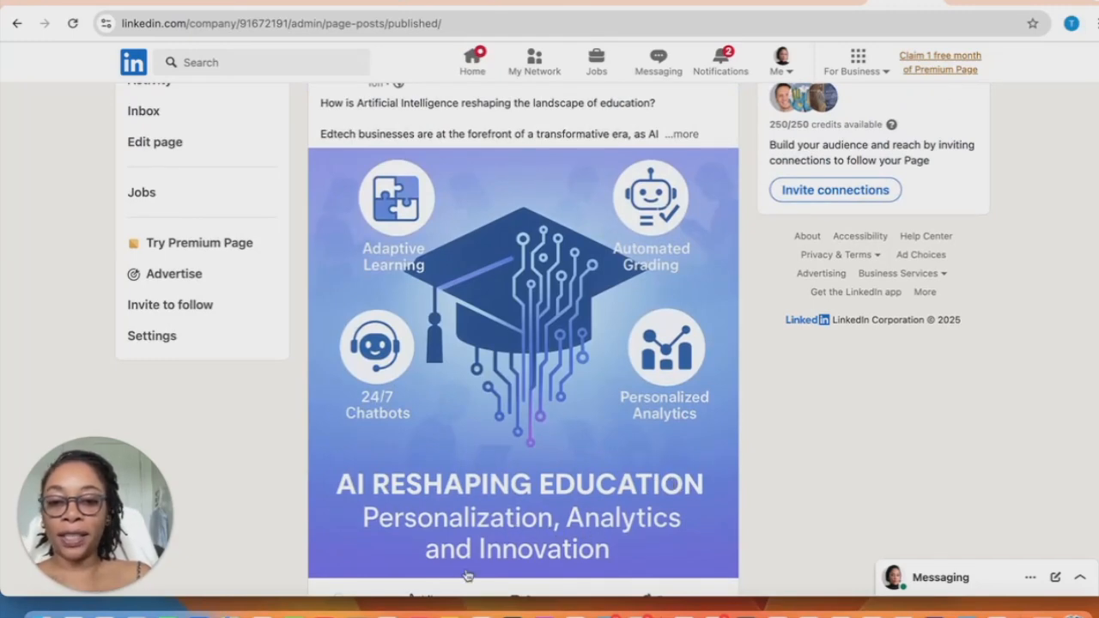
pyautogui.scroll(4, 466, 301)
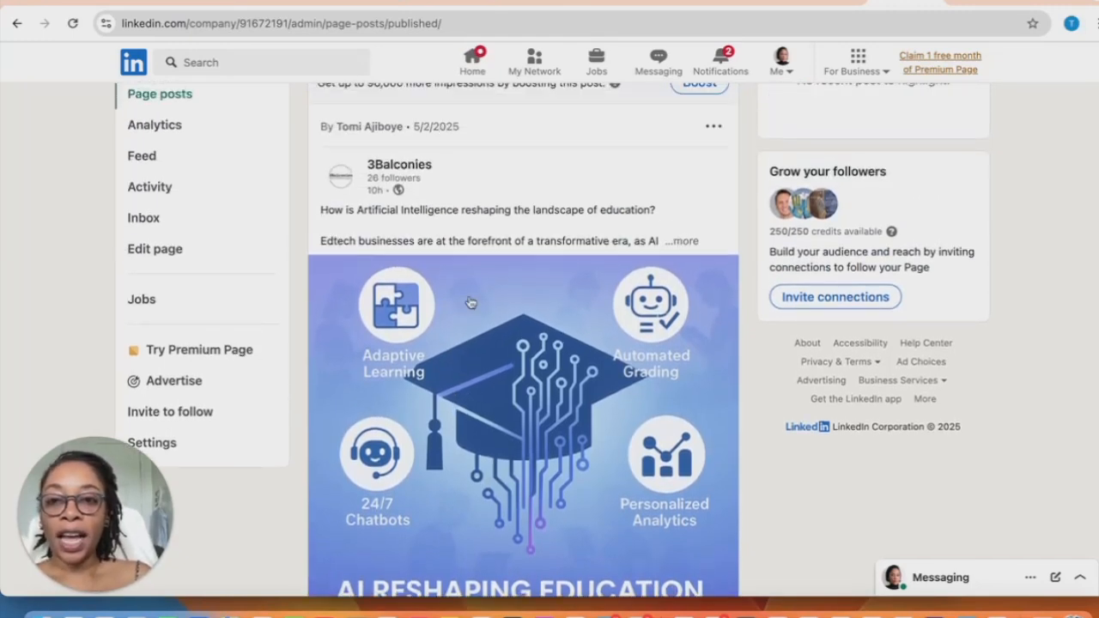
pyautogui.scroll(-4, 471, 302)
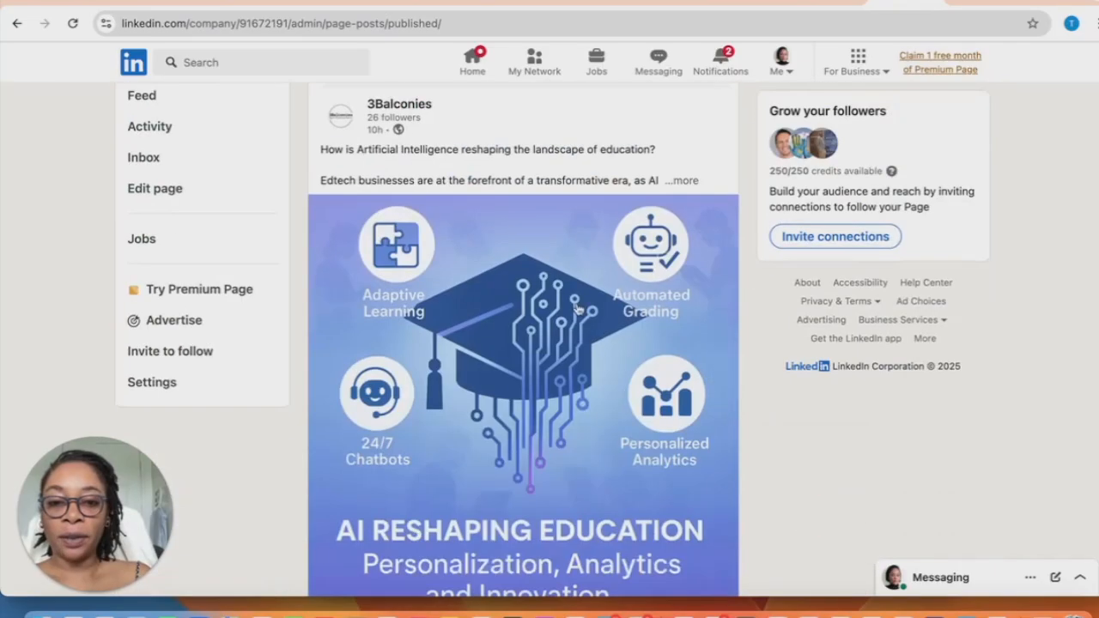
pyautogui.click(685, 181)
pyautogui.scroll(-1, 386, 272)
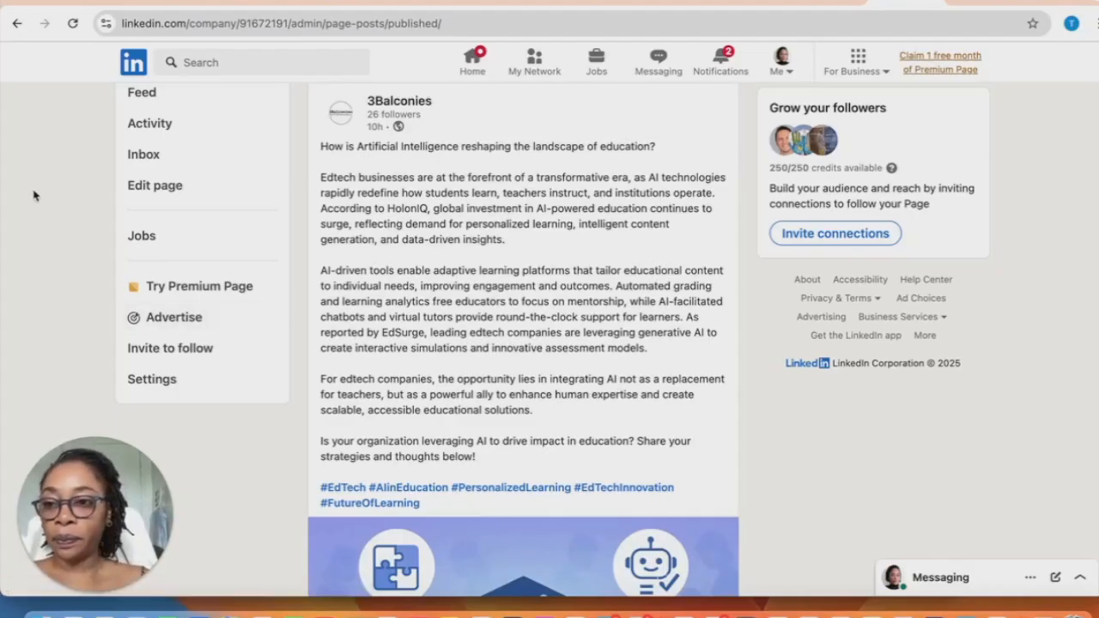
# Switch to Telegram's Content Agent chat and move its window aside to uncover the page behind it
pyautogui.press('super+Tab')
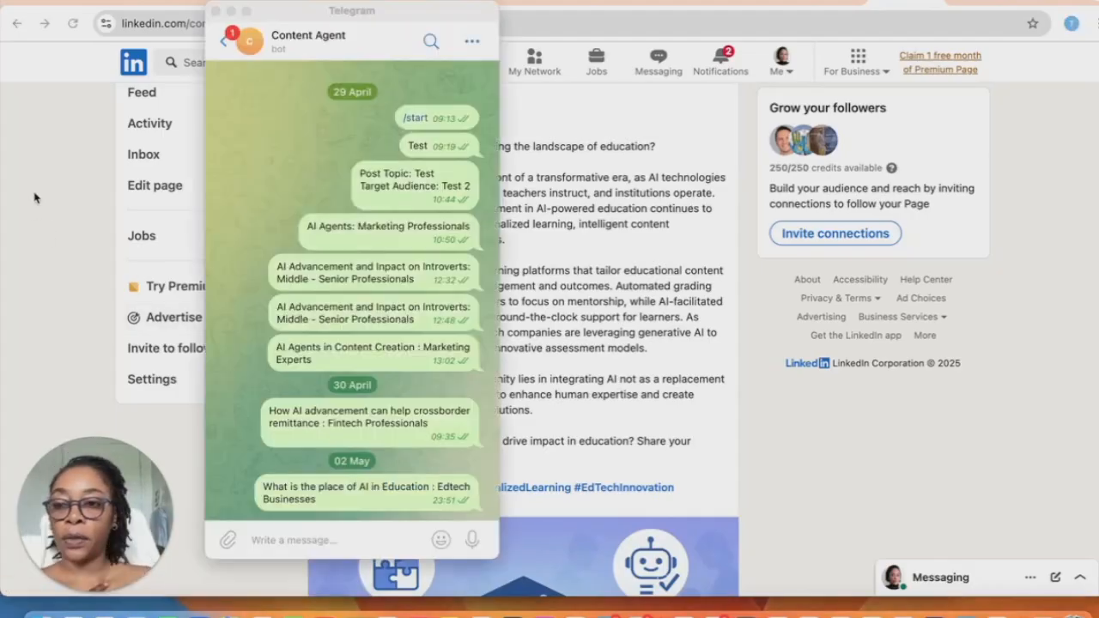
pyautogui.click(302, 540)
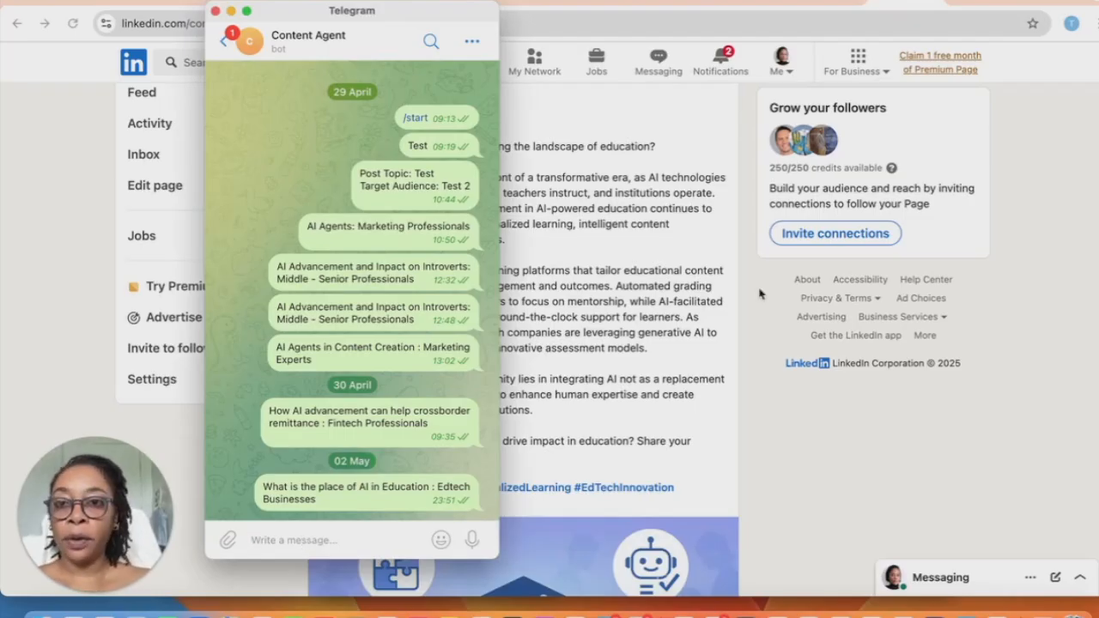
pyautogui.moveTo(421, 14); pyautogui.dragTo(977, 41)
pyautogui.scroll(5, 461, 248)
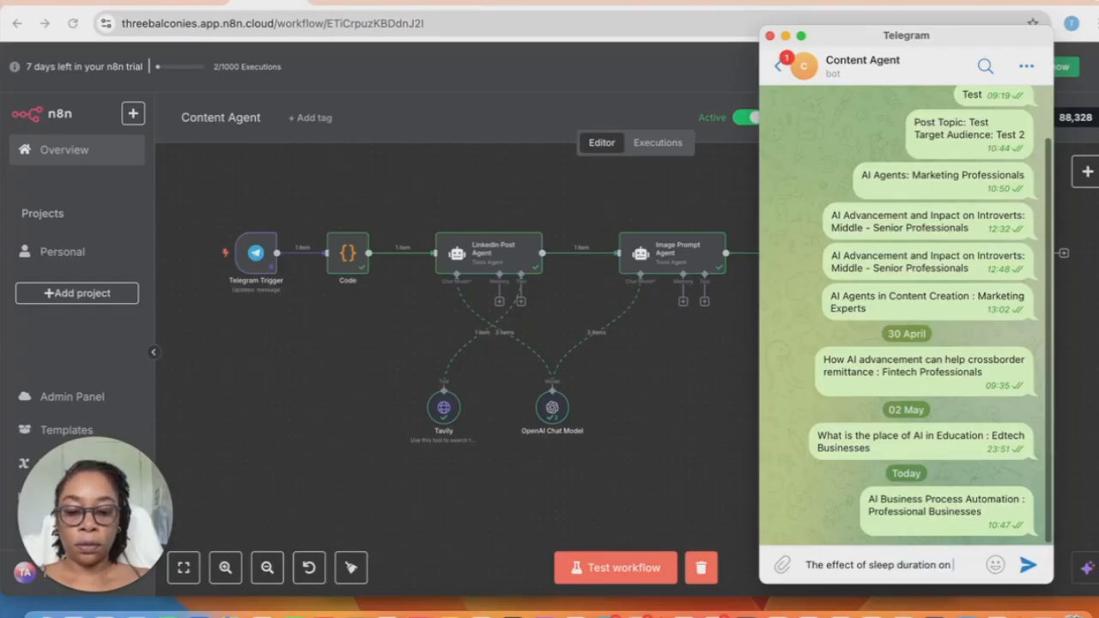
# Send the Content Agent bot the message "The effect of sleep duration on productivity at work : Business Professionals"
pyautogui.write('productivity at work')
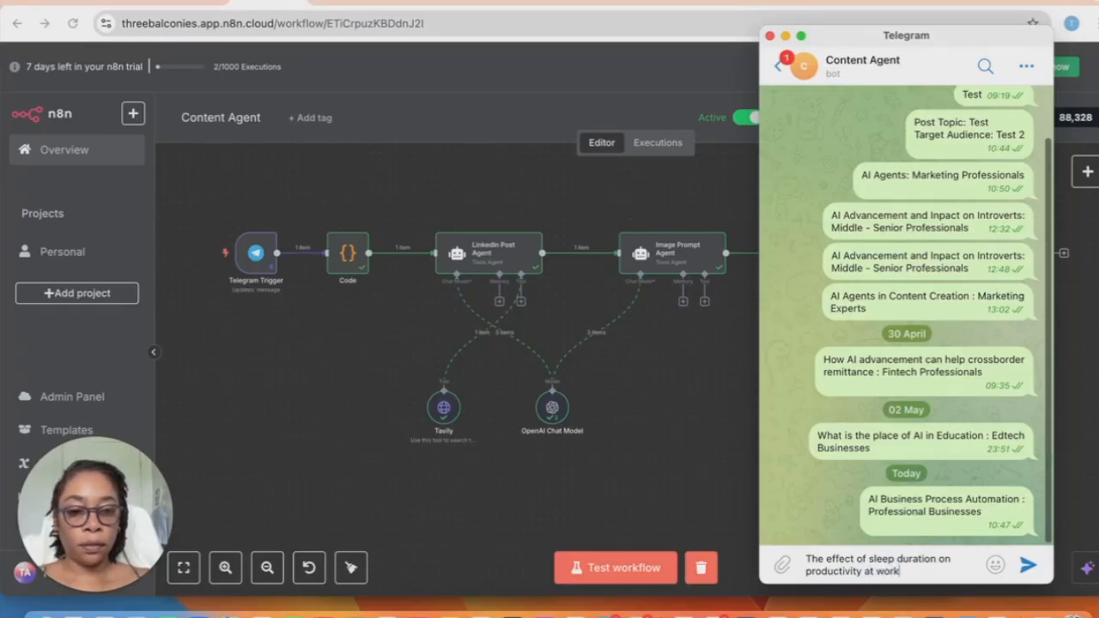
pyautogui.write(': Business')
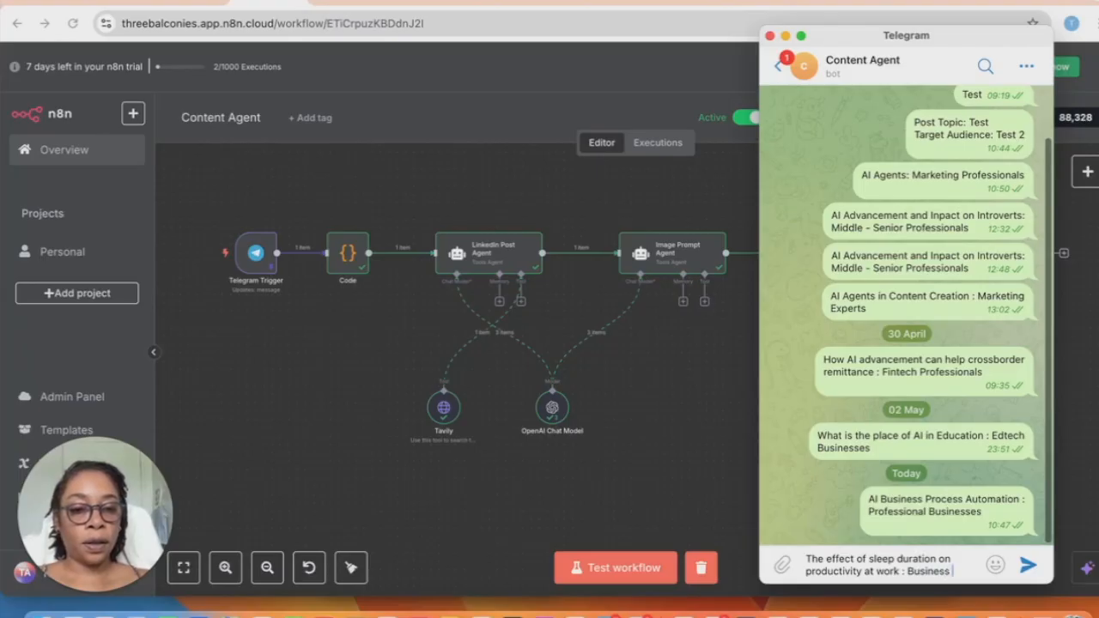
pyautogui.write('Professionals')
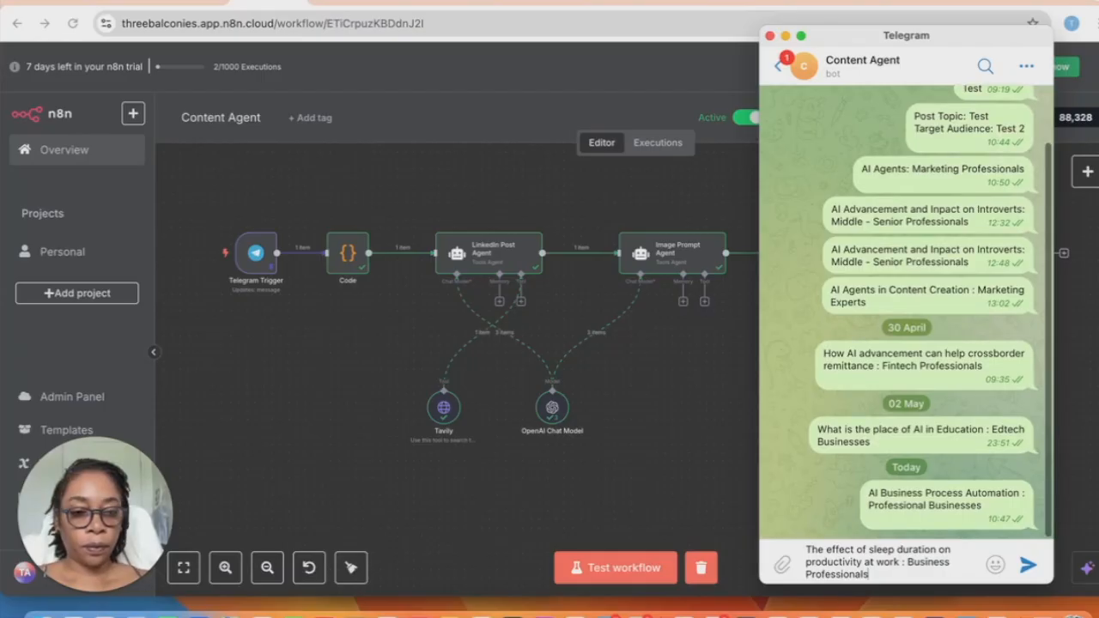
pyautogui.press('Return')
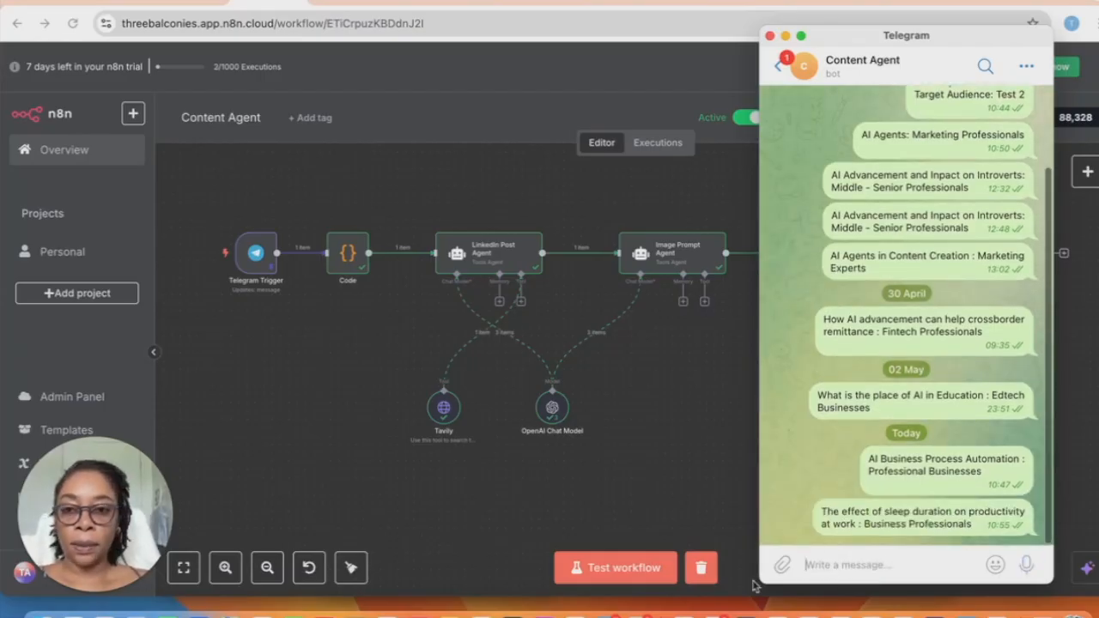
# Switch to n8n and view the Content Agent workflow's execution from May 3, 10:55:31
pyautogui.click(472, 192)
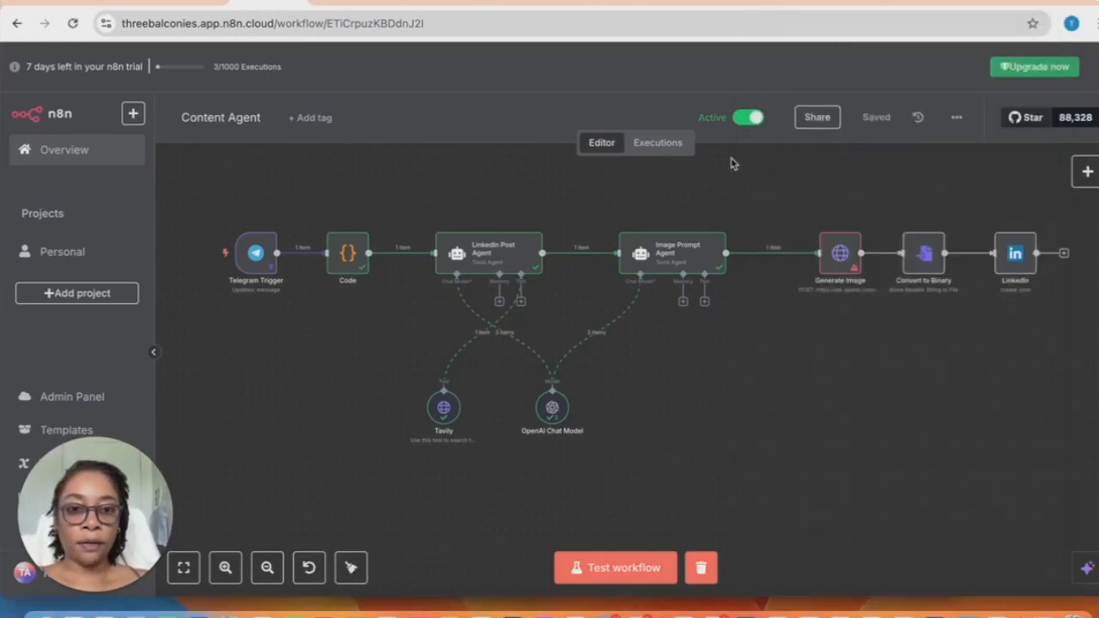
pyautogui.click(657, 142)
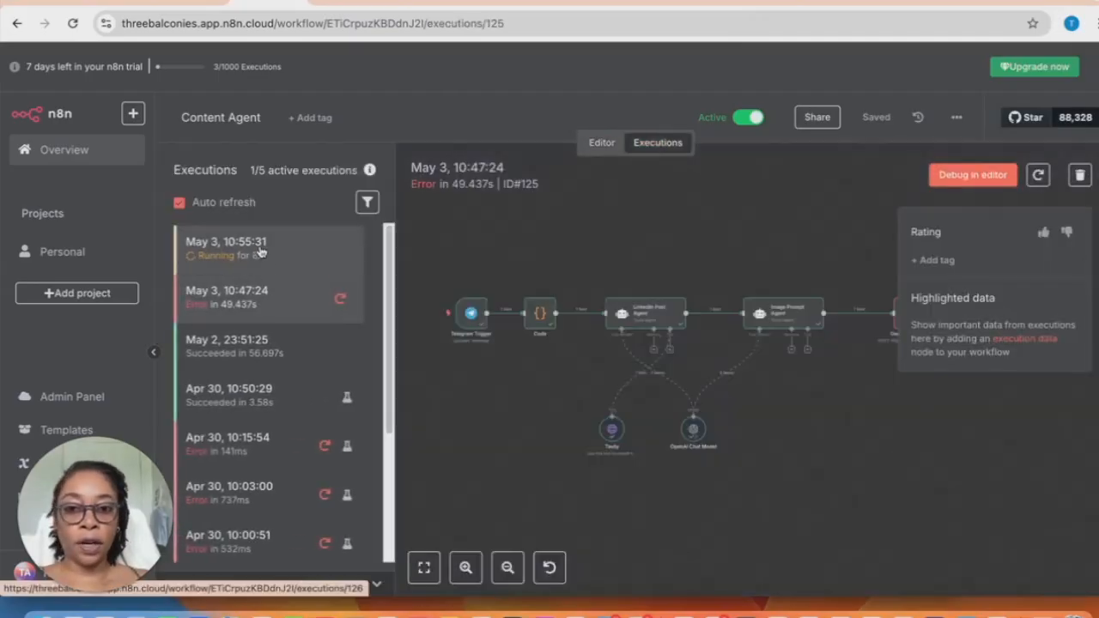
pyautogui.click(272, 266)
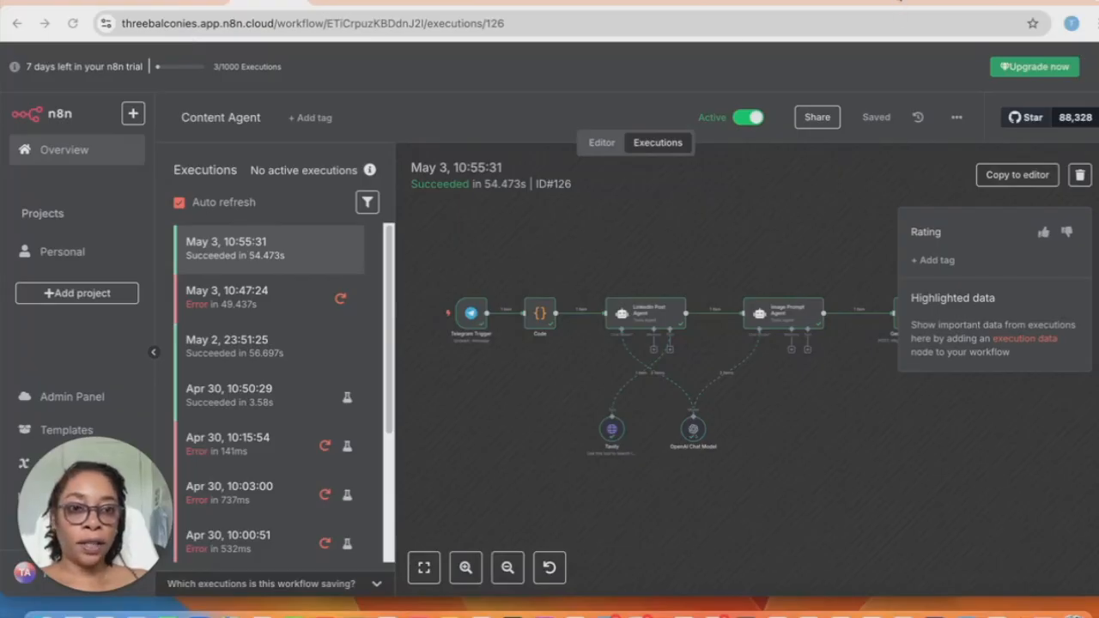
# Switch to the 3Balconies LinkedIn page posts, reload the page and examine the newest published post
pyautogui.click(900, 2)
pyautogui.scroll(2, 404, 314)
pyautogui.scroll(-3, 519, 541)
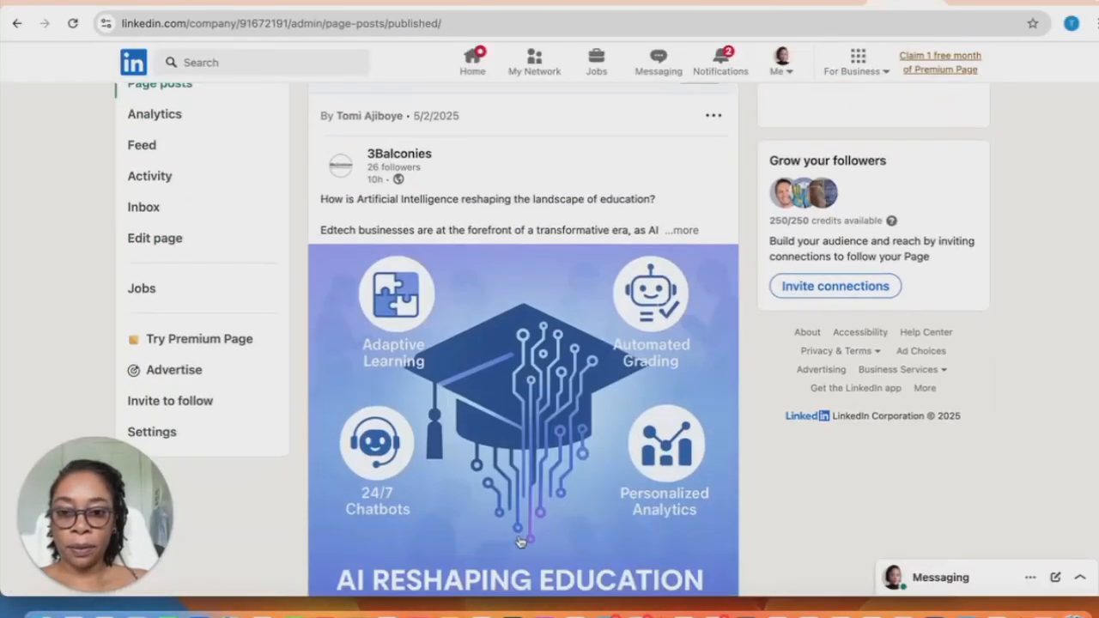
pyautogui.scroll(2, 502, 510)
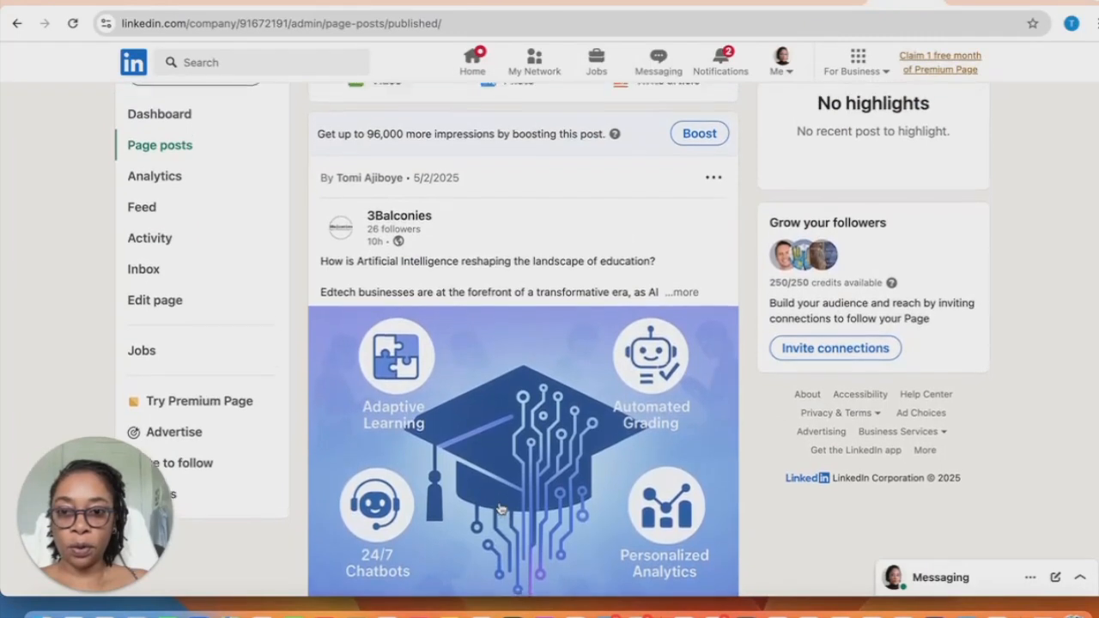
pyautogui.scroll(1, 501, 510)
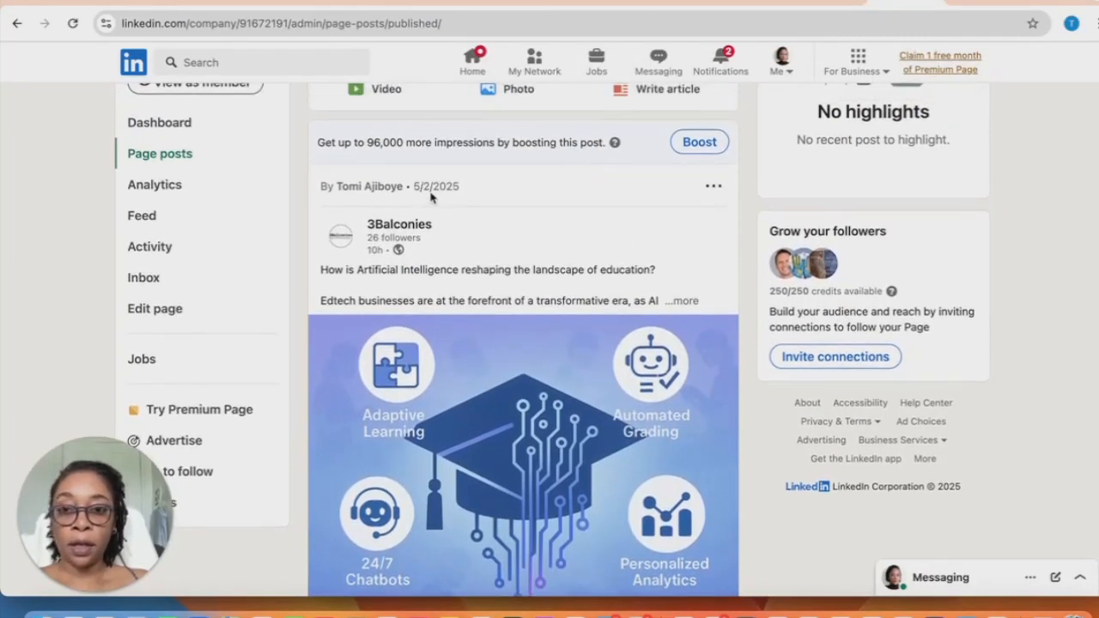
pyautogui.scroll(3, 442, 244)
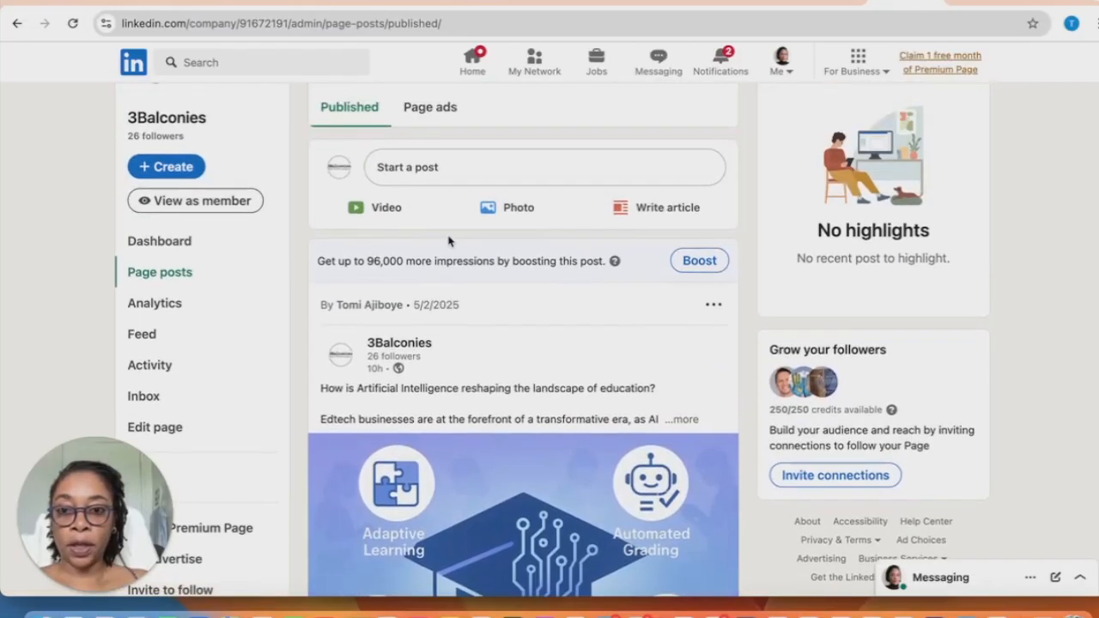
pyautogui.click(73, 25)
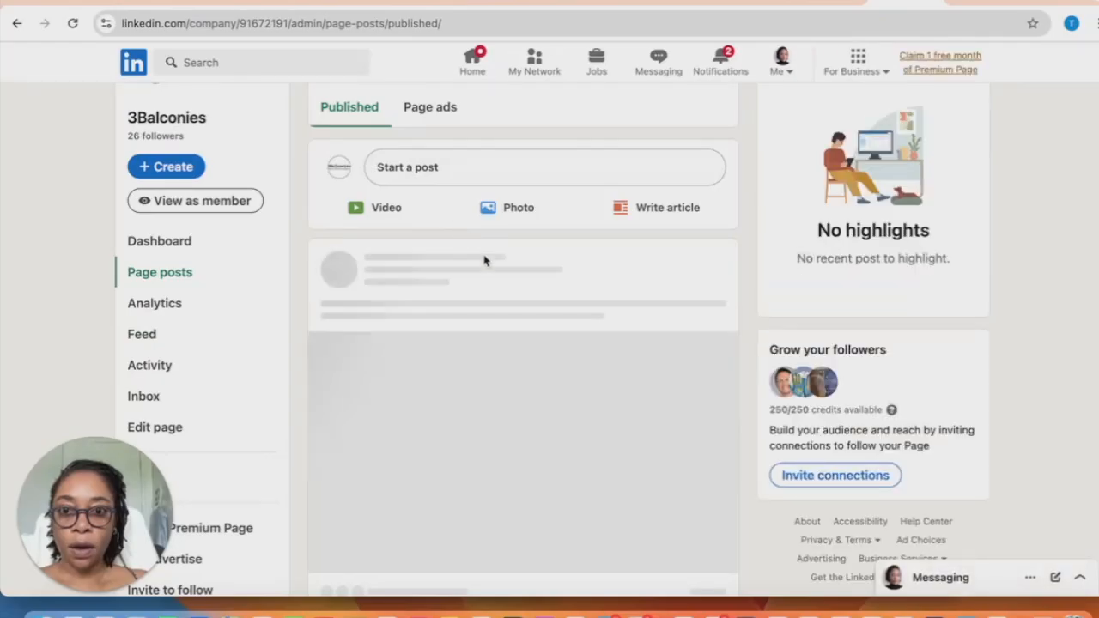
pyautogui.scroll(-5, 544, 324)
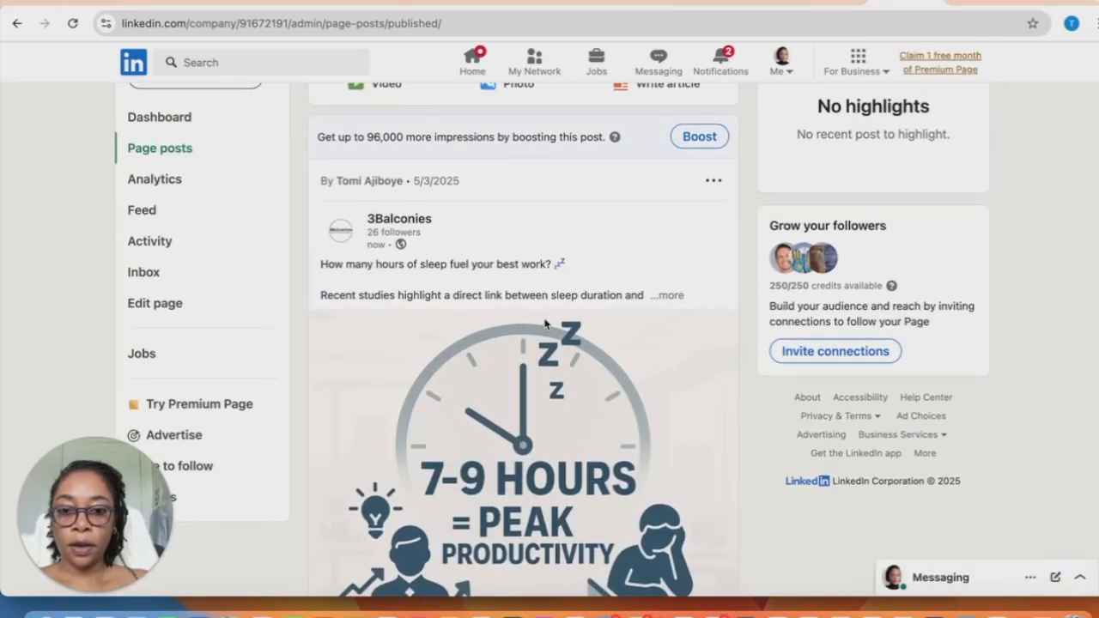
# Examine the generated infographic in the newest post about sleep and work productivity on the 3Balconies page
pyautogui.scroll(2, 434, 279)
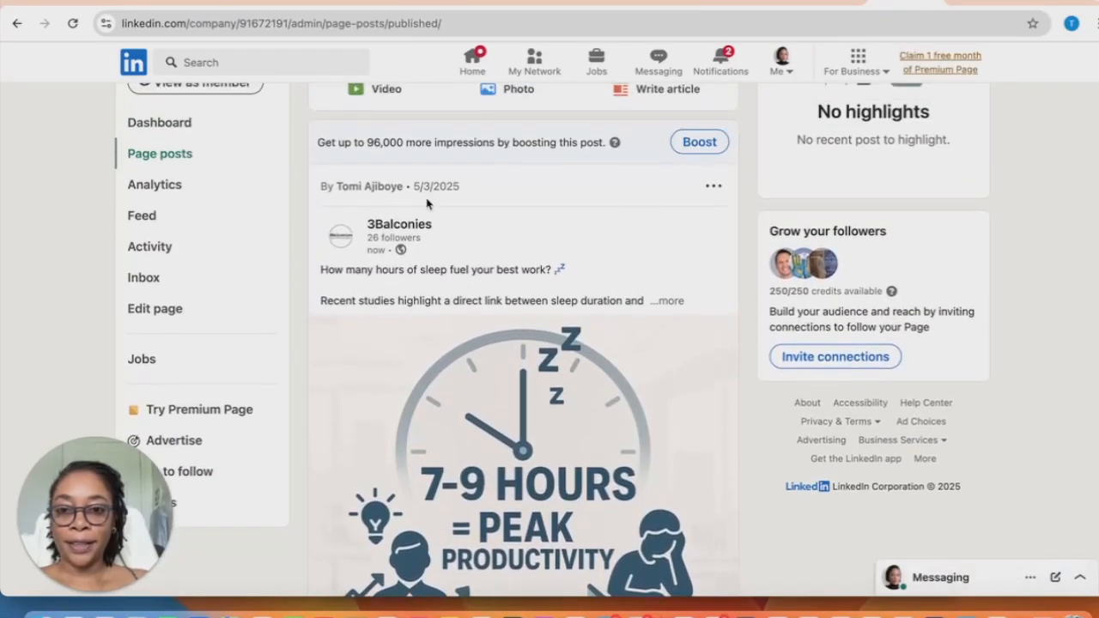
pyautogui.scroll(-6, 471, 317)
pyautogui.scroll(4, 470, 318)
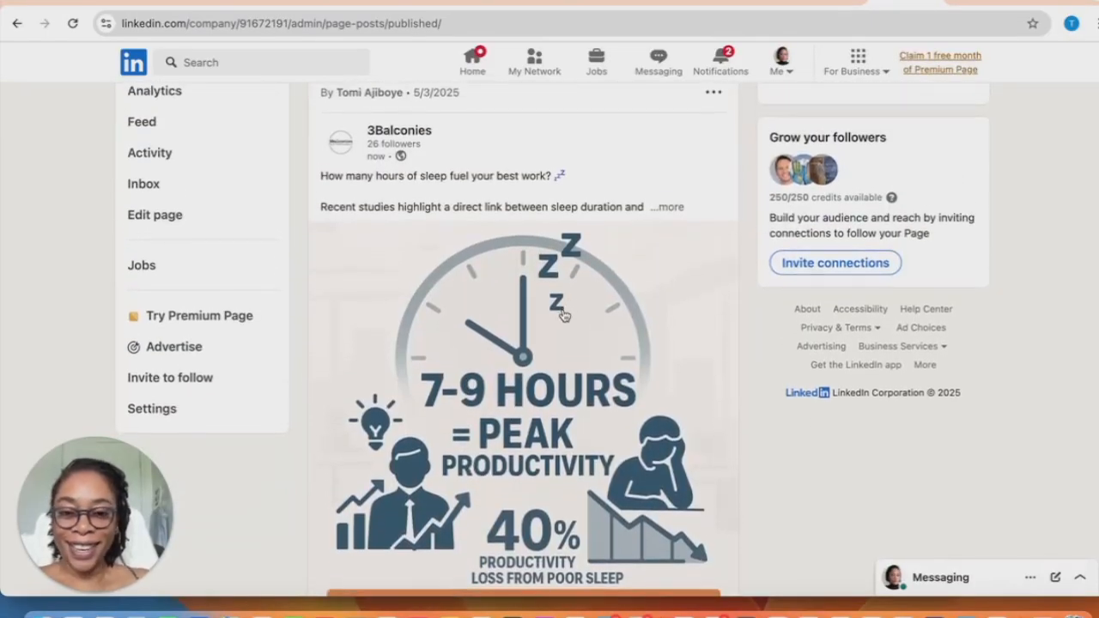
pyautogui.scroll(-1, 567, 305)
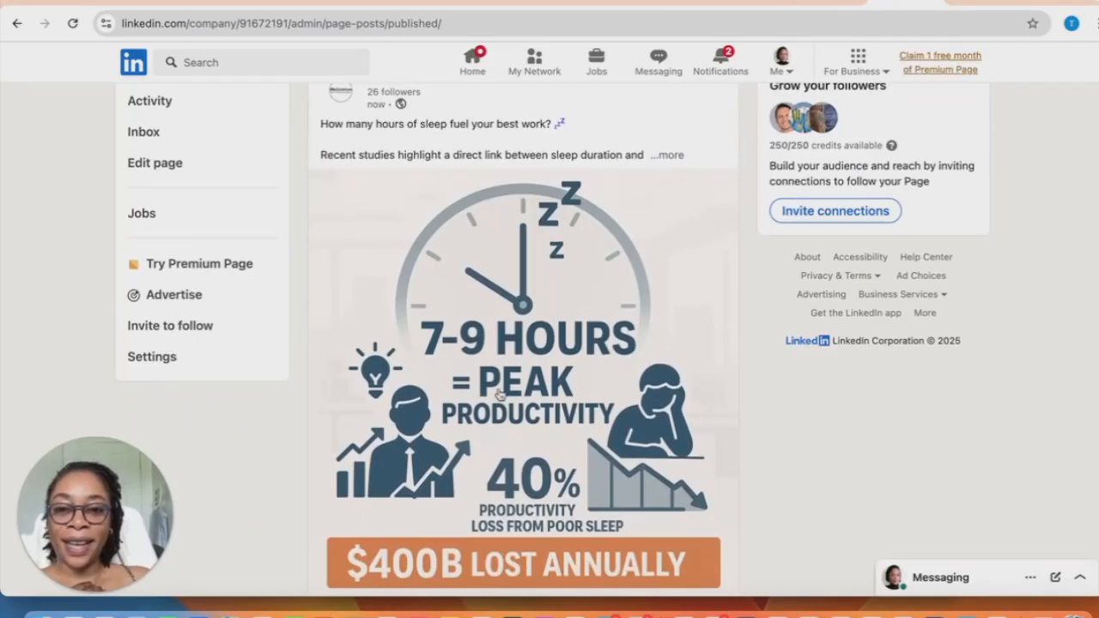
pyautogui.scroll(-1, 537, 422)
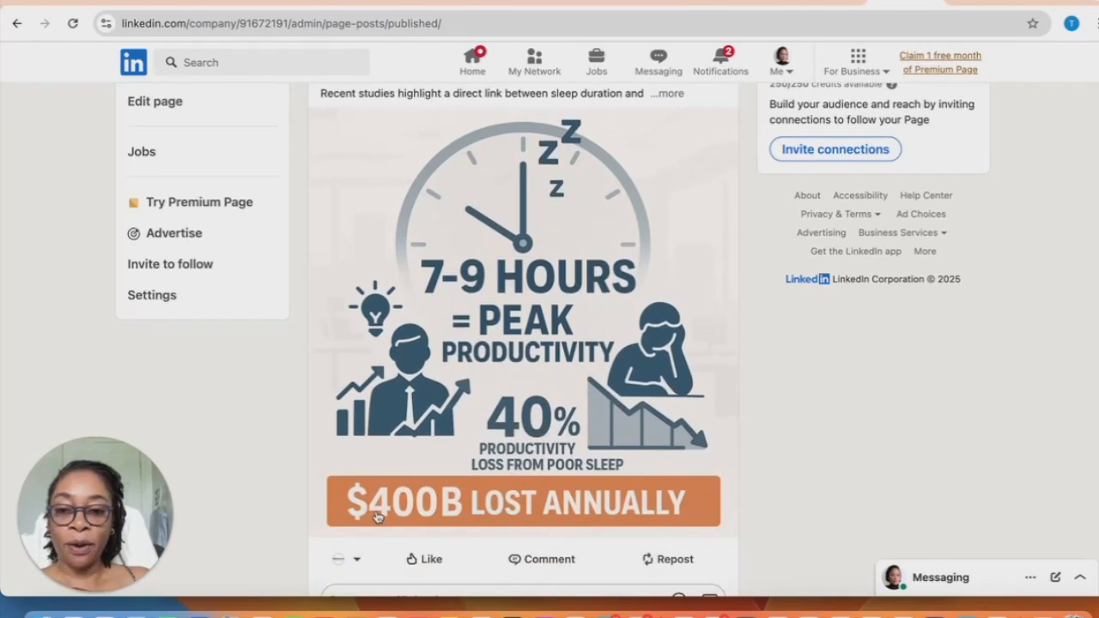
pyautogui.scroll(1, 590, 480)
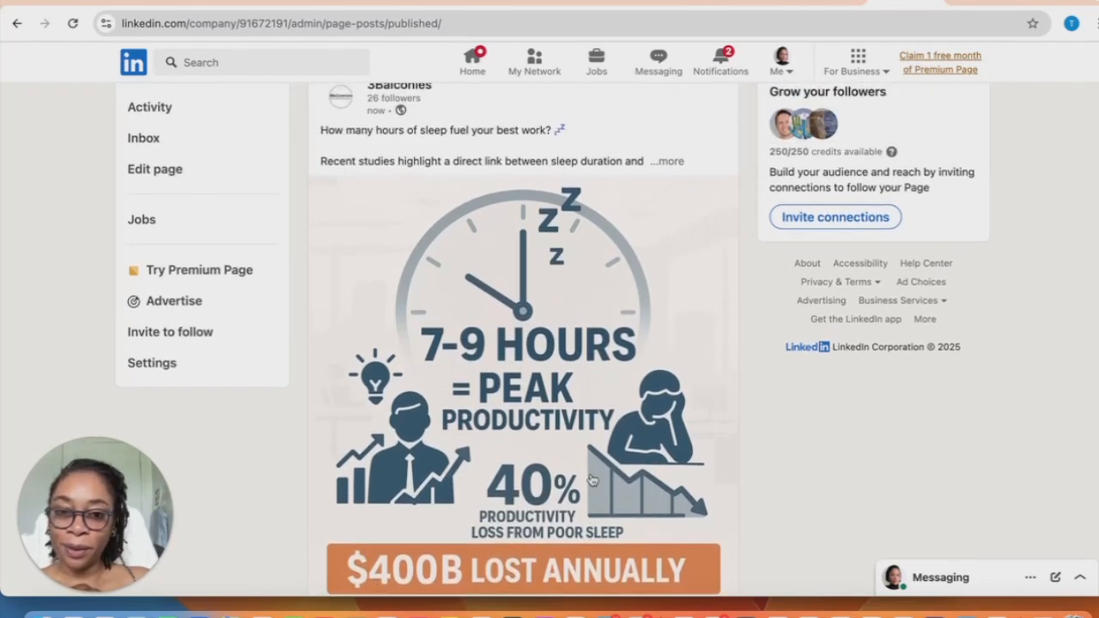
pyautogui.scroll(1, 590, 481)
# Expand the sleep post's full text and highlight its Sleep Foundation, 40% reduction and World Economic Forum passages while reading
pyautogui.click(672, 190)
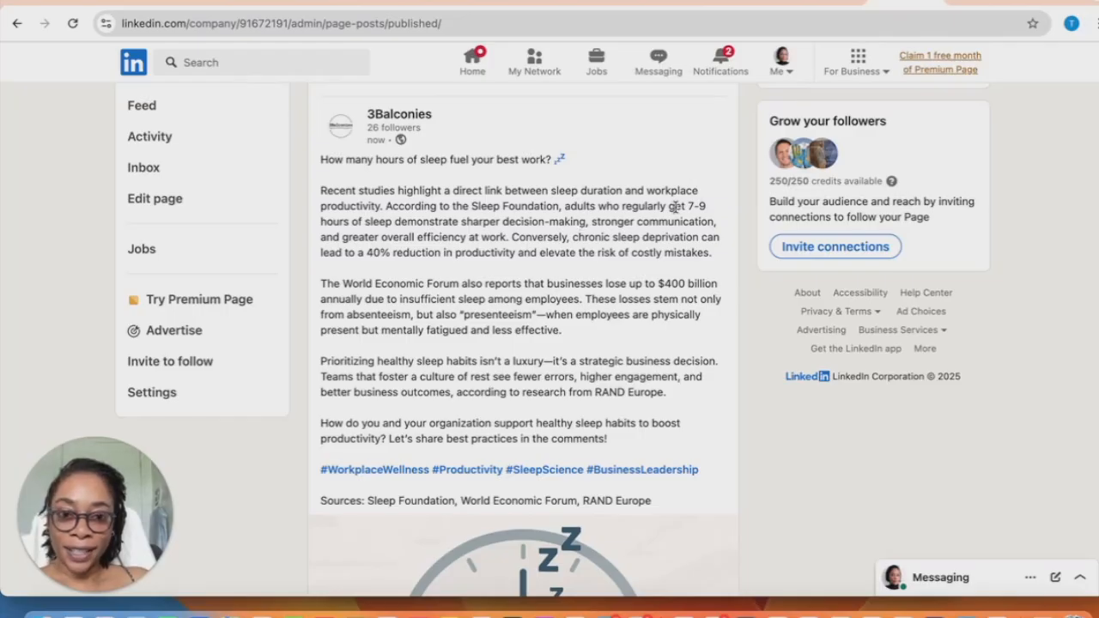
pyautogui.moveTo(474, 206); pyautogui.dragTo(542, 212)
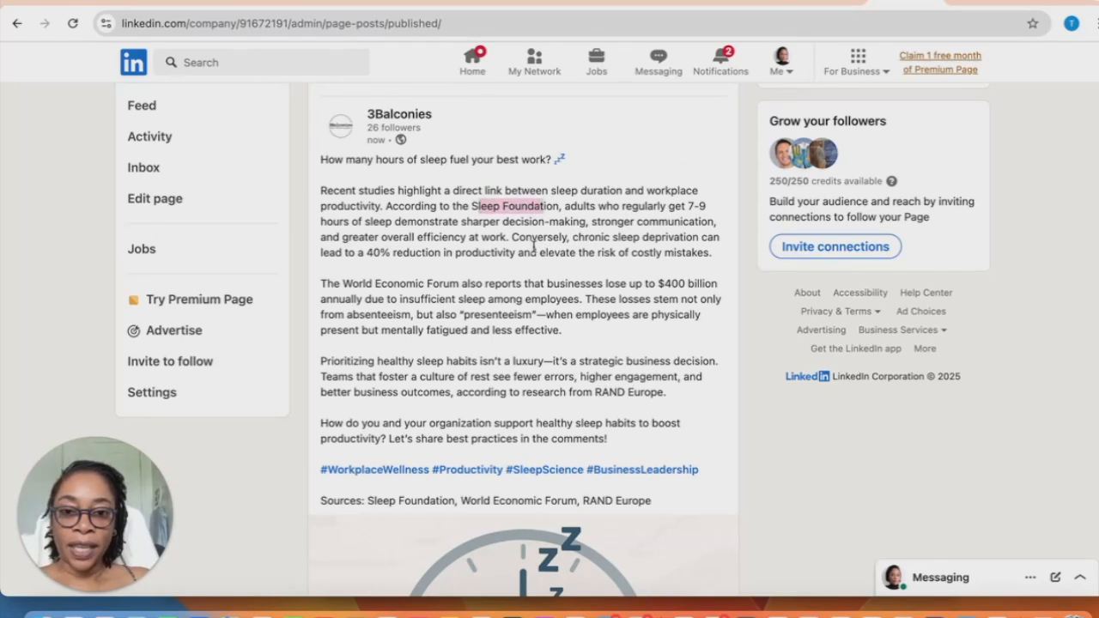
pyautogui.moveTo(365, 253); pyautogui.dragTo(443, 252)
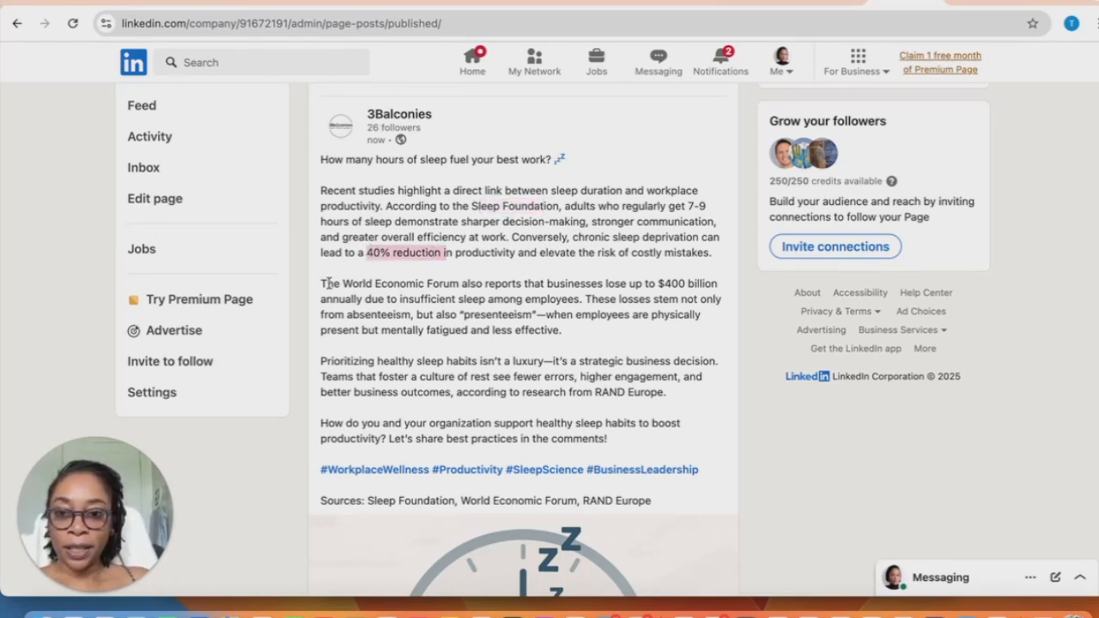
pyautogui.moveTo(342, 284); pyautogui.dragTo(473, 282)
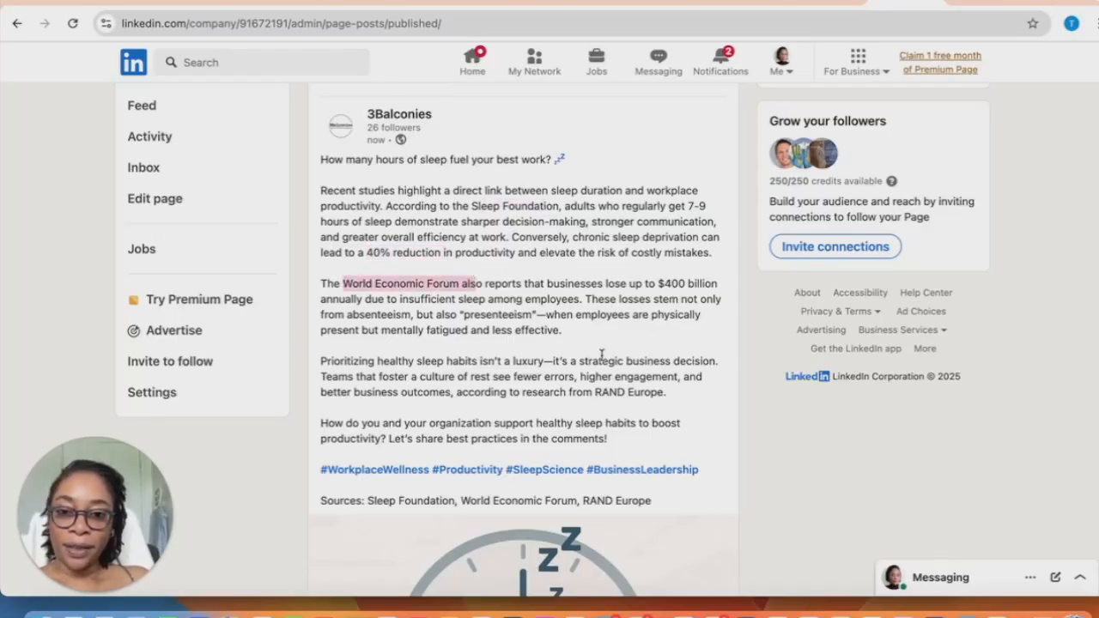
pyautogui.scroll(-1, 583, 357)
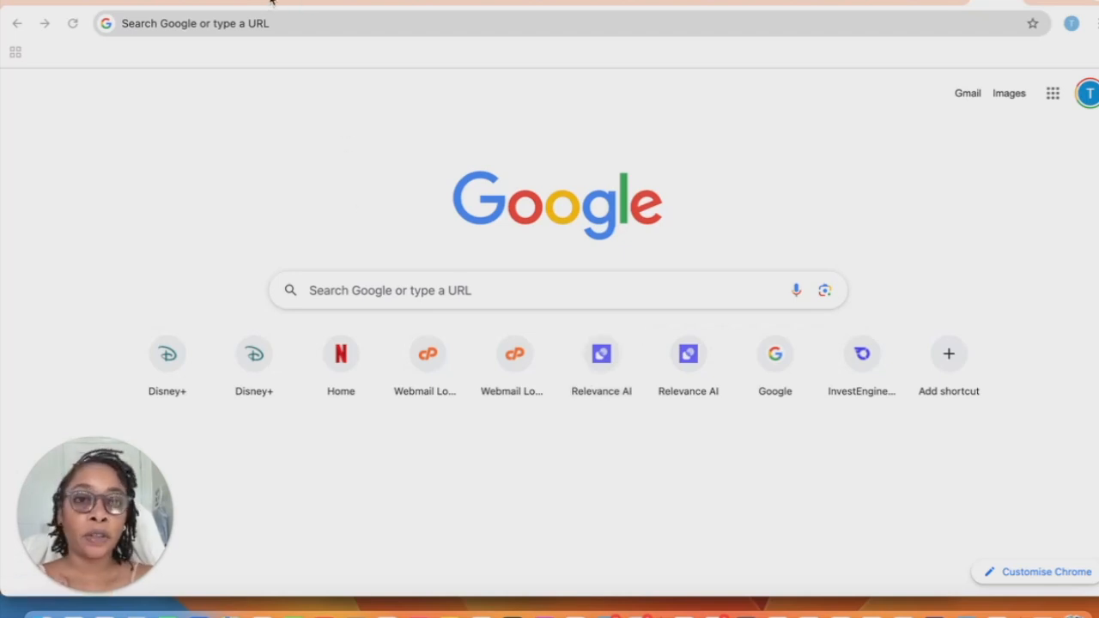
# View the n8n home page and the OpenAI organization settings, and open platform.openai.com in a new browser tab
pyautogui.click(771, 9)
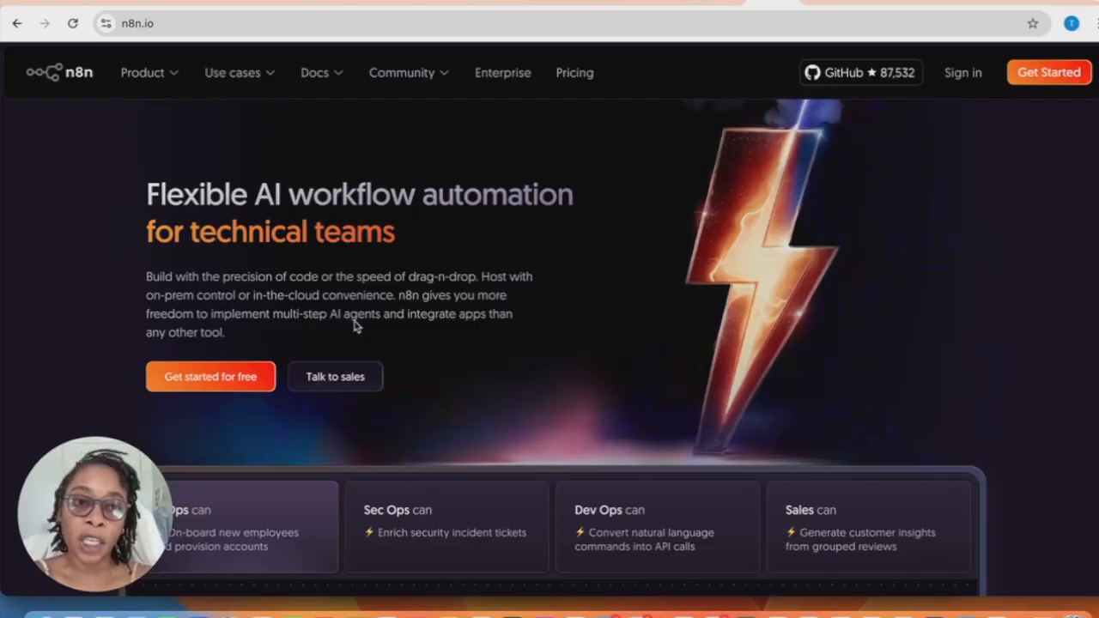
pyautogui.click(824, 4)
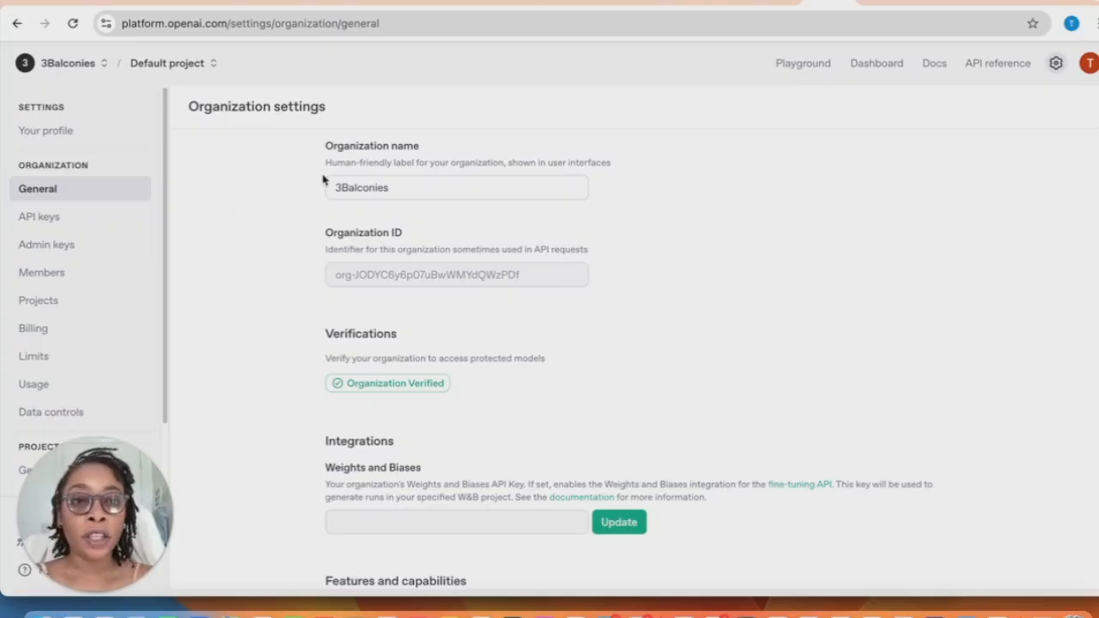
pyautogui.press('super+t')
pyautogui.write('platform.openai.com')
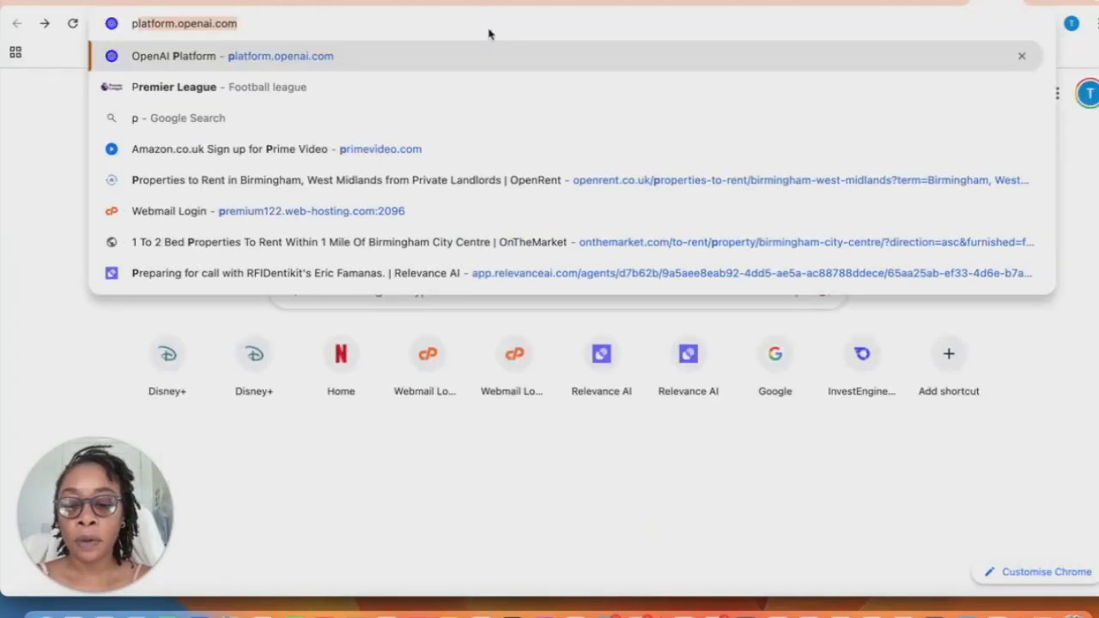
pyautogui.click(458, 55)
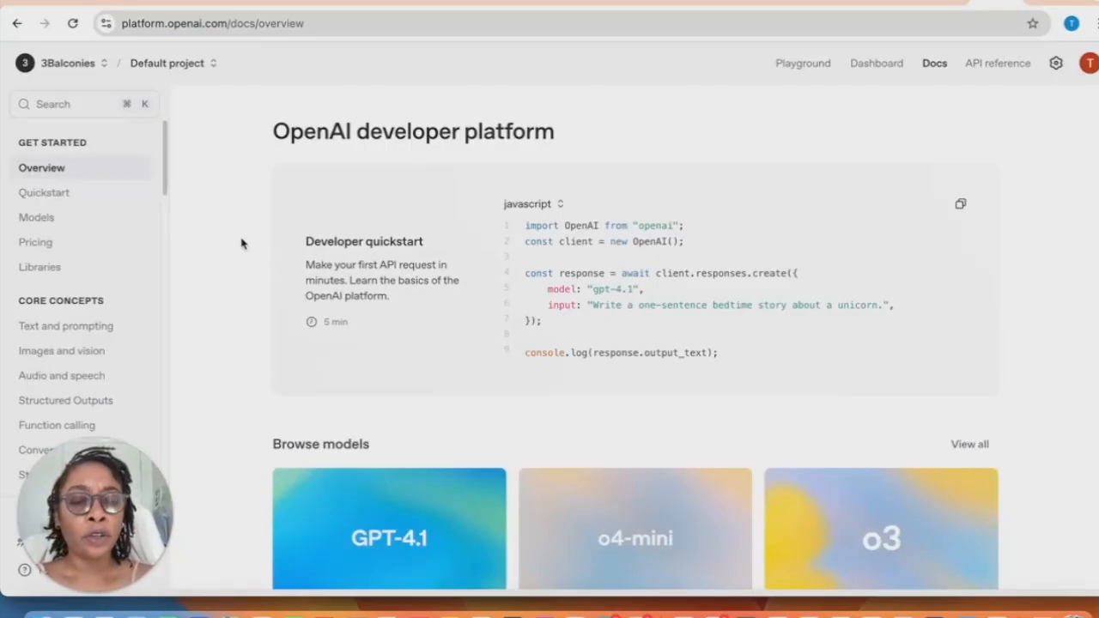
# View the Tavily account overview with its API keys and the public Tavily home page
pyautogui.click(934, 4)
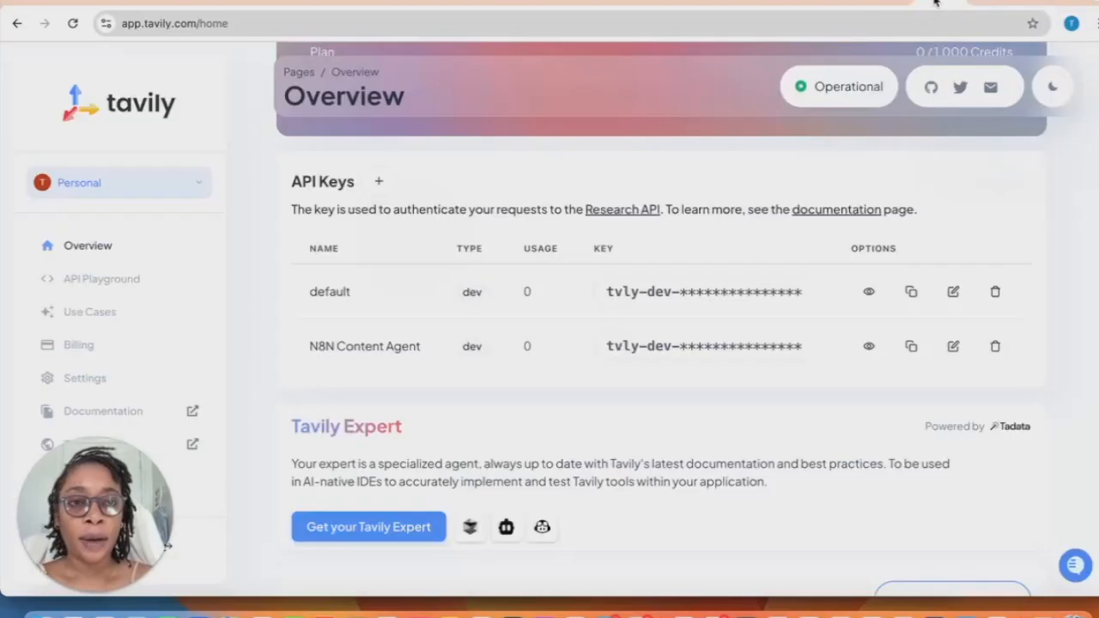
pyautogui.click(889, 4)
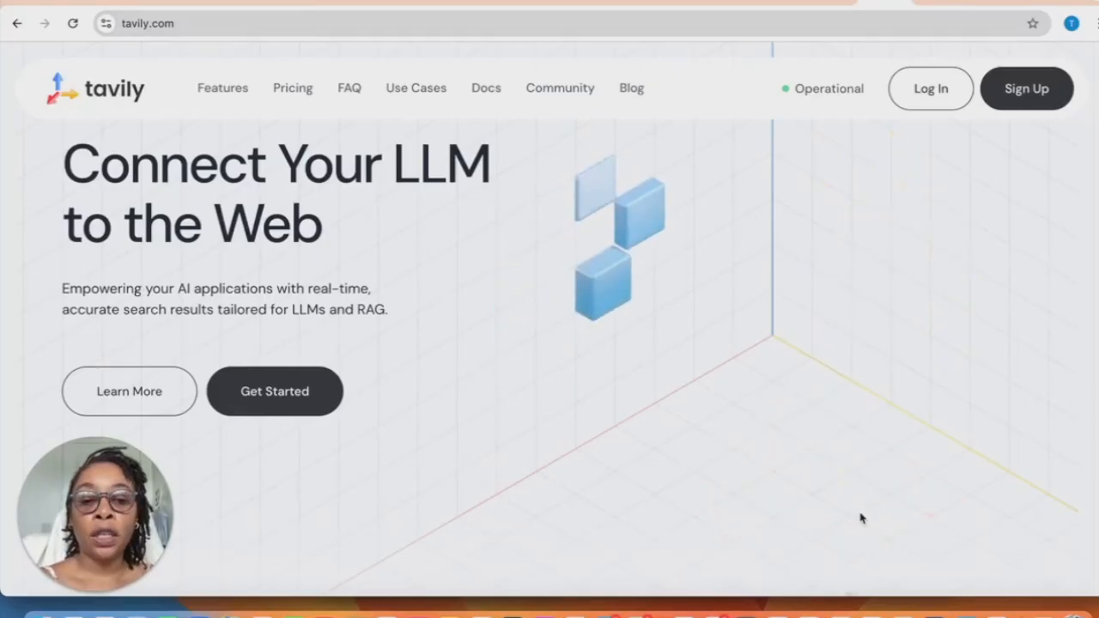
# Switch to Telegram, leave the Content Agent chat and show the chat list over the n8n workflow
pyautogui.click(807, 611)
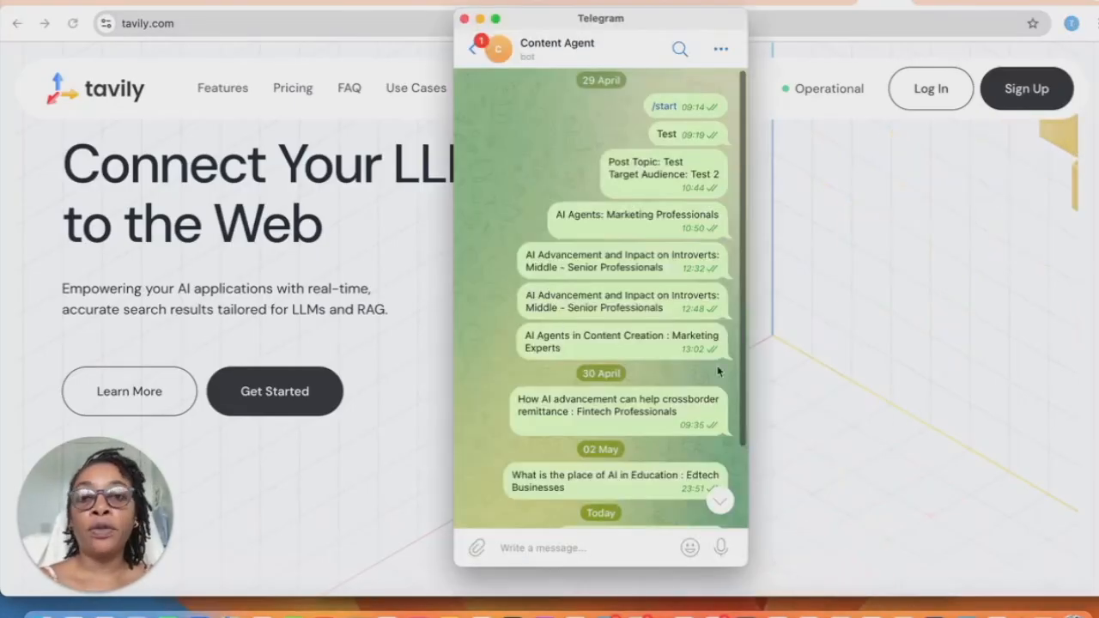
pyautogui.click(475, 54)
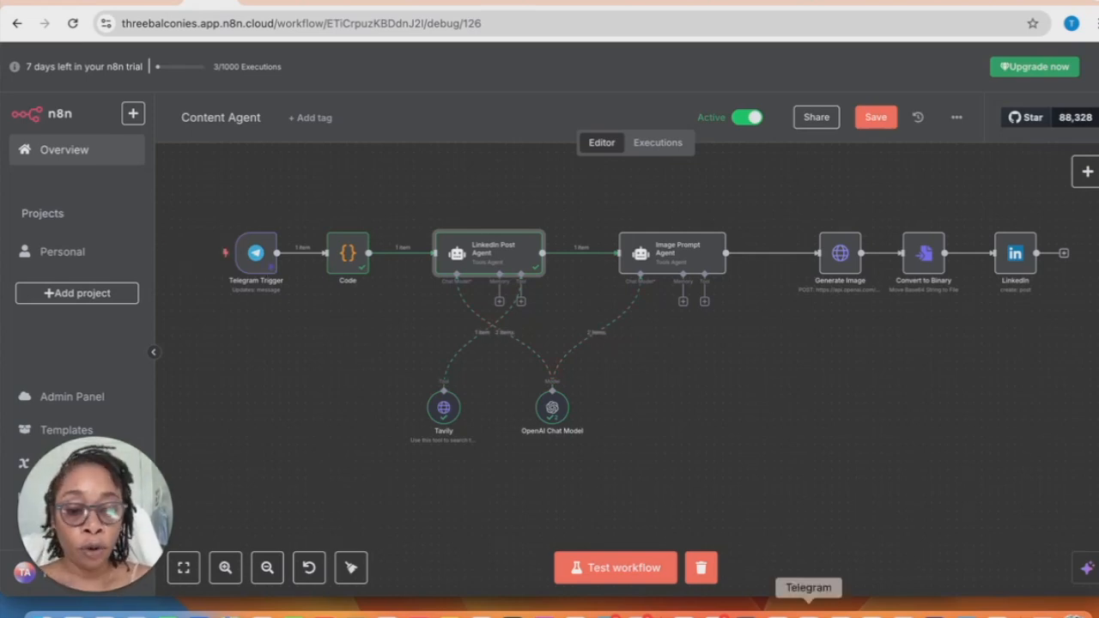
pyautogui.click(809, 611)
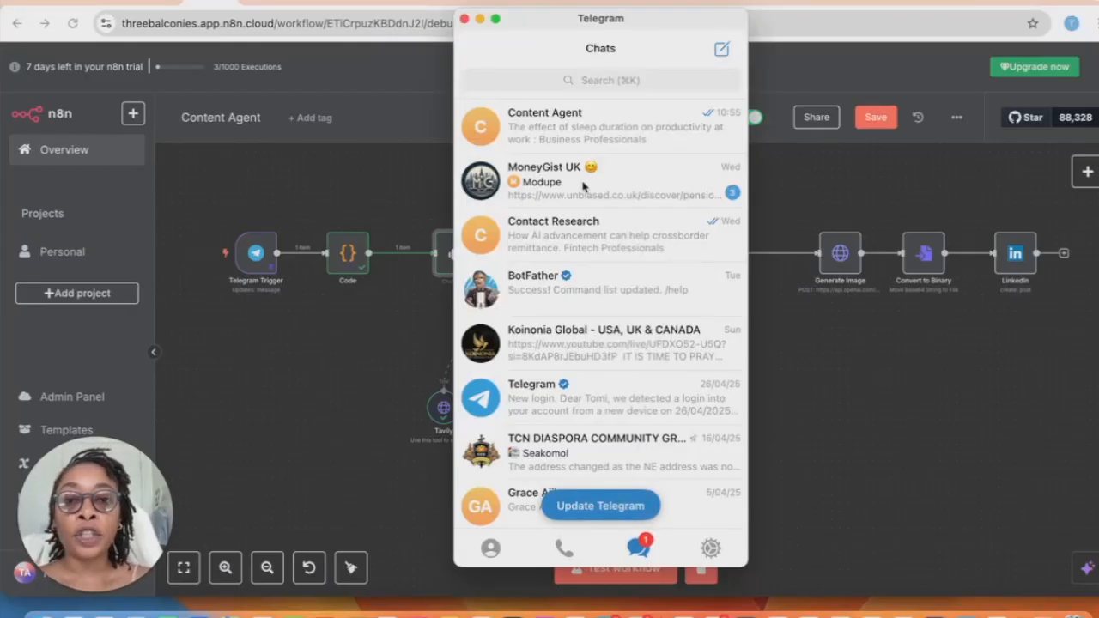
pyautogui.click(553, 85)
pyautogui.write('a')
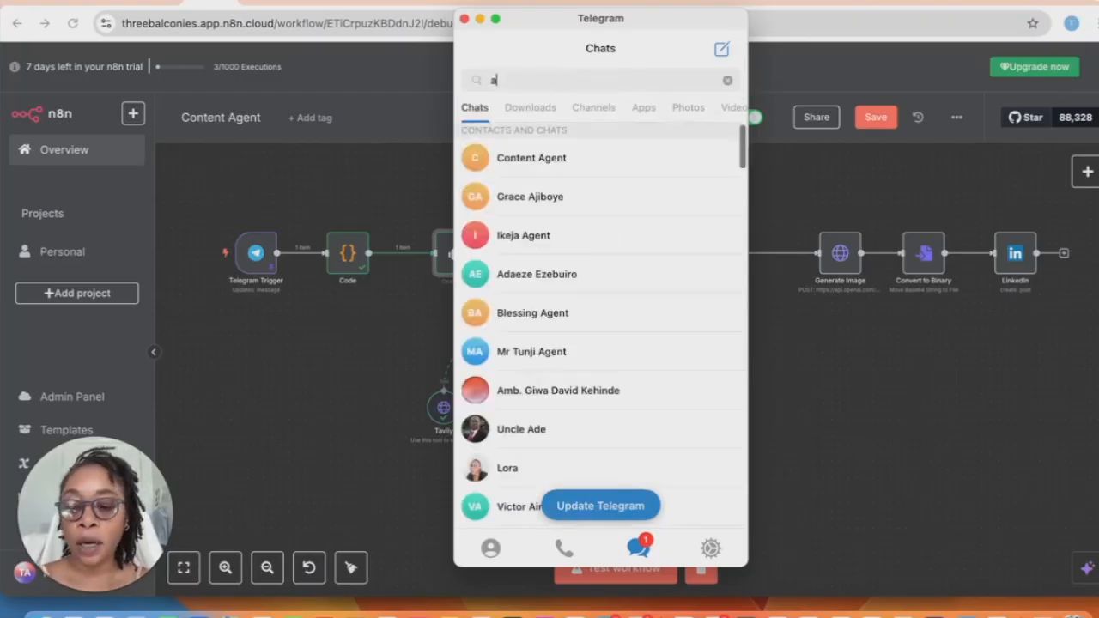
pyautogui.press('BackSpace')
pyautogui.write('@b')
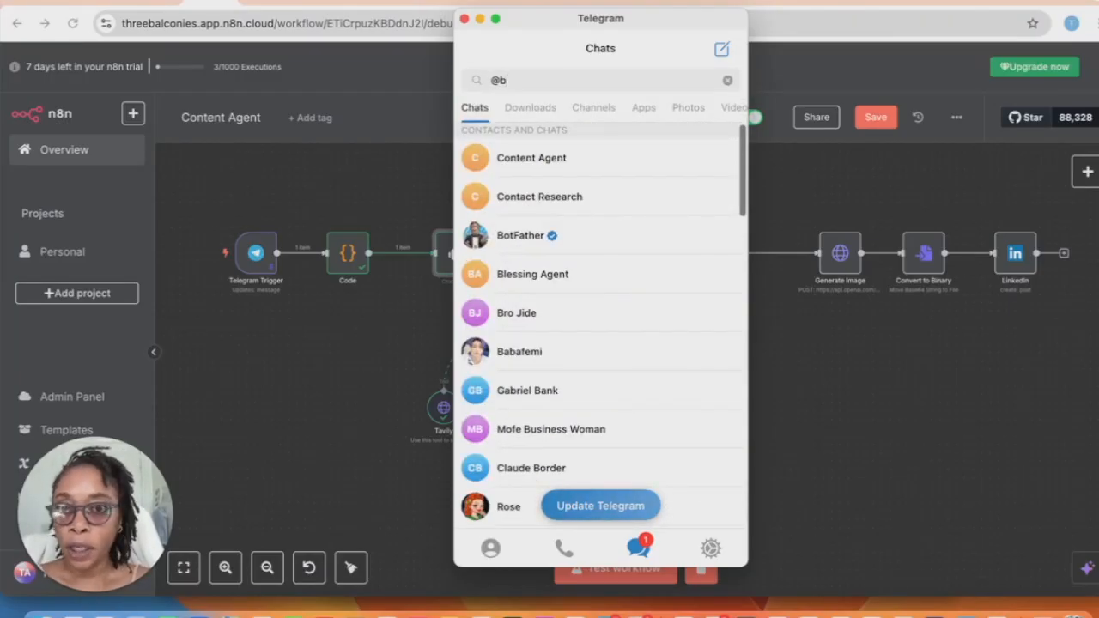
pyautogui.write('ot')
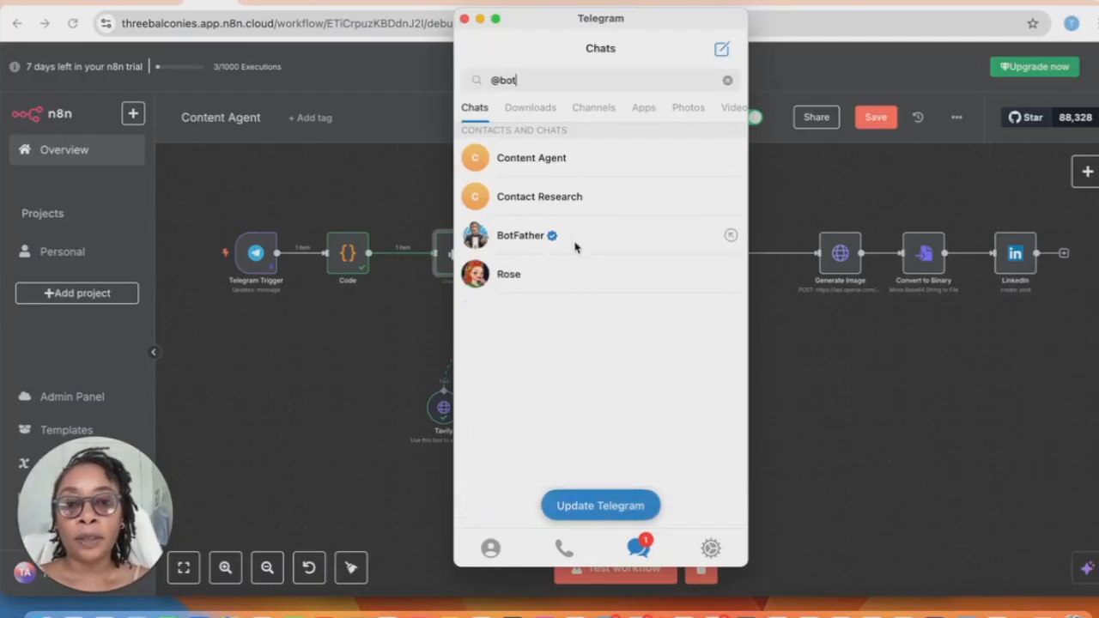
pyautogui.click(487, 234)
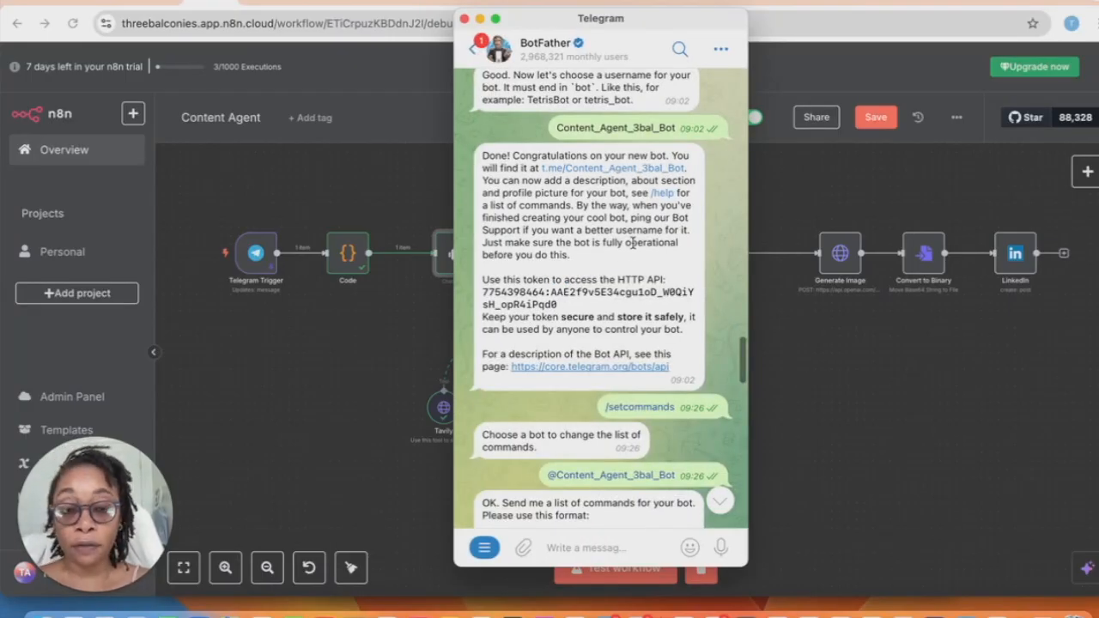
# Review the earlier Content Agent bot creation messages and send BotFather the /newbot command
pyautogui.scroll(4, 594, 230)
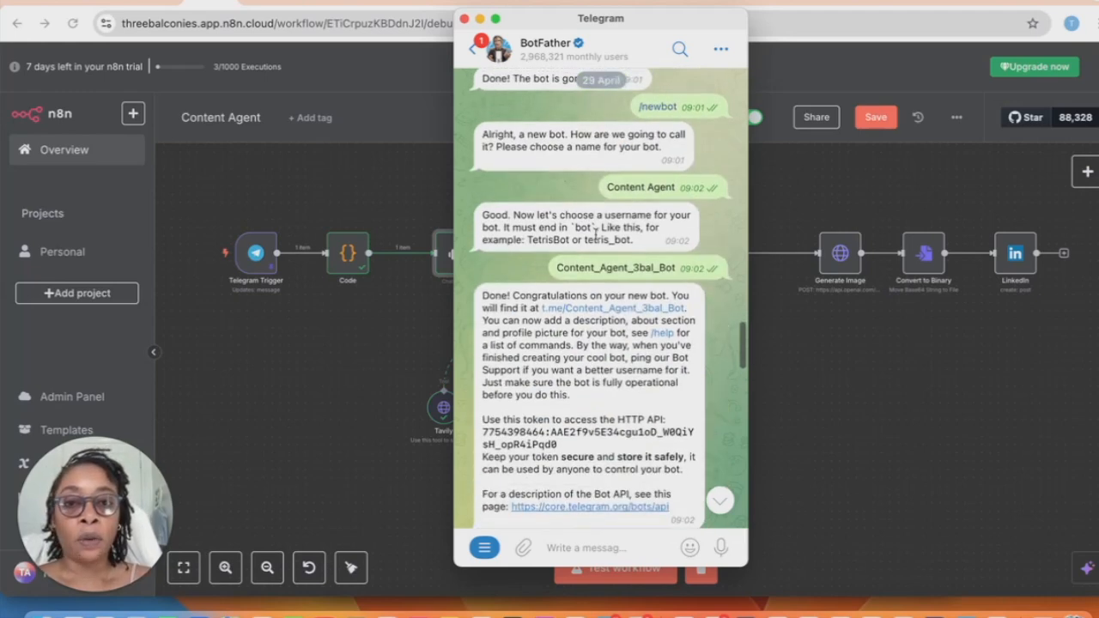
pyautogui.scroll(1, 665, 135)
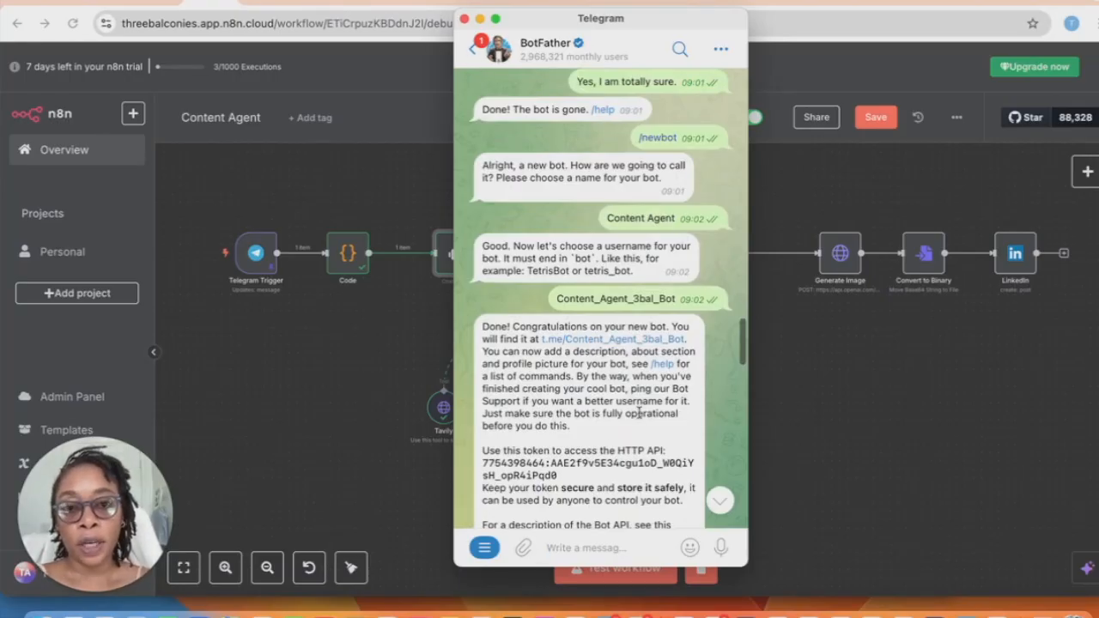
pyautogui.scroll(-15, 618, 361)
pyautogui.write('/')
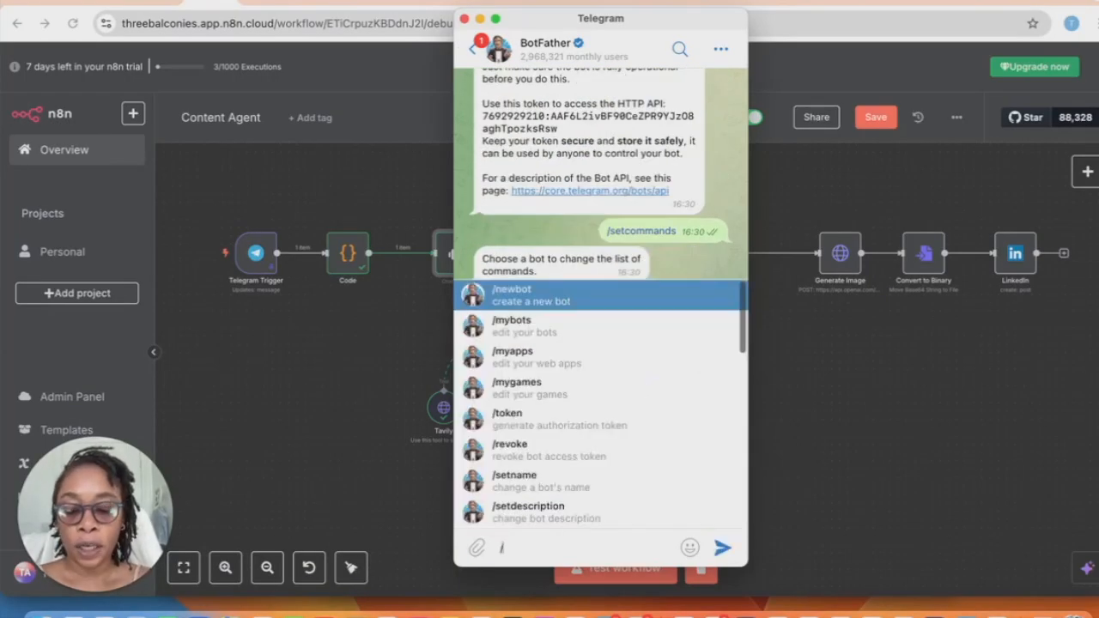
pyautogui.click(550, 299)
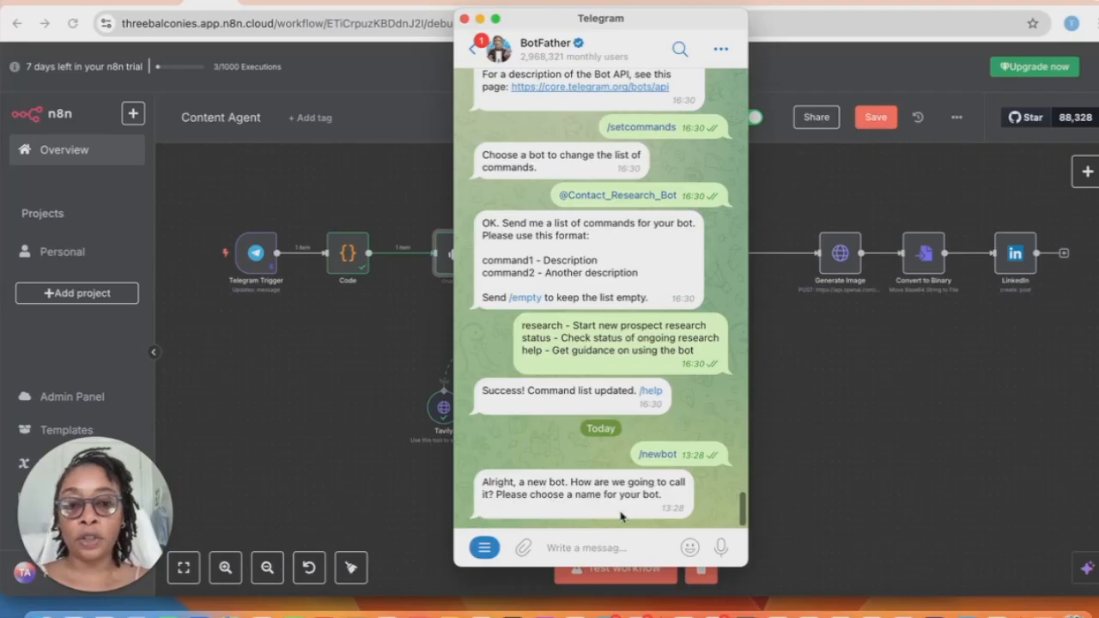
# Draft "Test Content Agent" as the new bot's name in the BotFather chat
pyautogui.click(564, 546)
pyautogui.write('Test Conten')
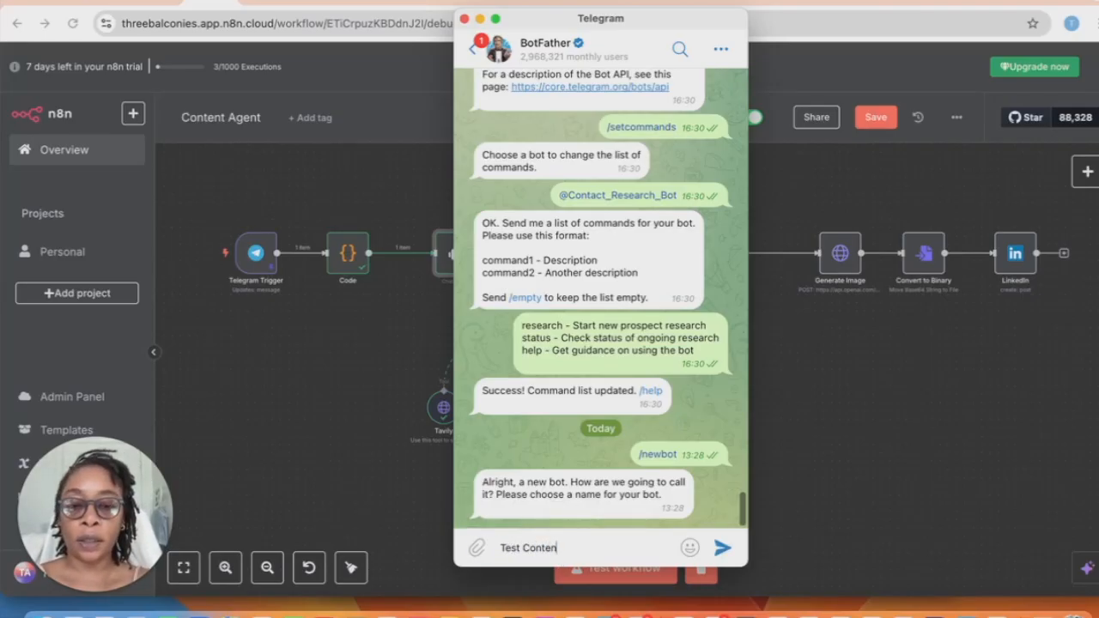
pyautogui.write('t Agent')
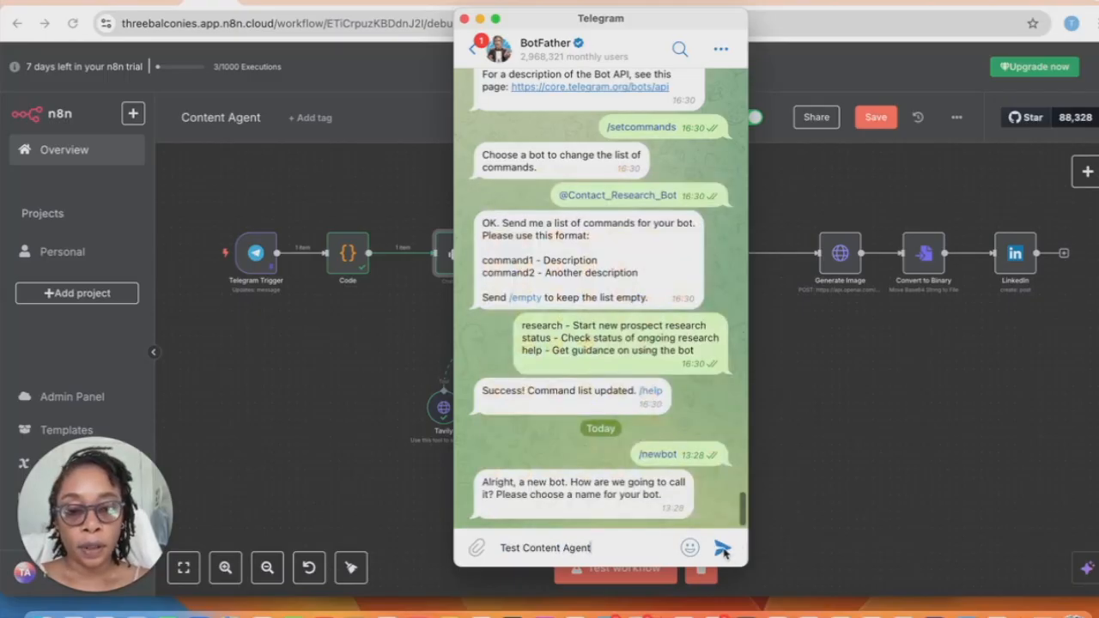
# Reword the drafted bot name to "LinkedIn Post Agent" and send it to BotFather
pyautogui.doubleClick(523, 547)
pyautogui.write('Linked')
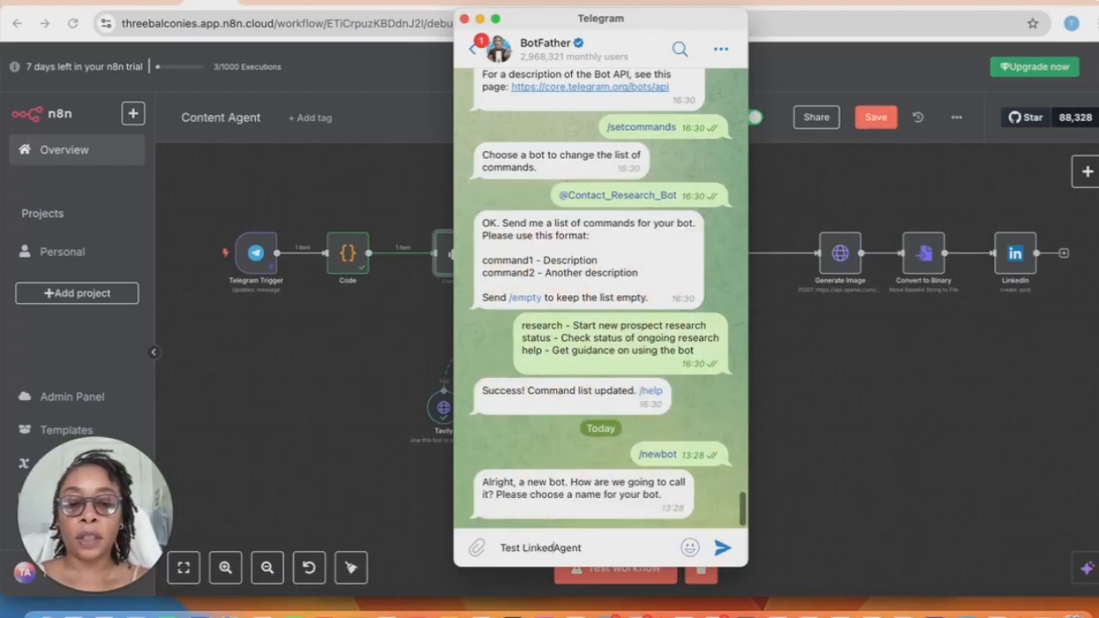
pyautogui.write('In ')
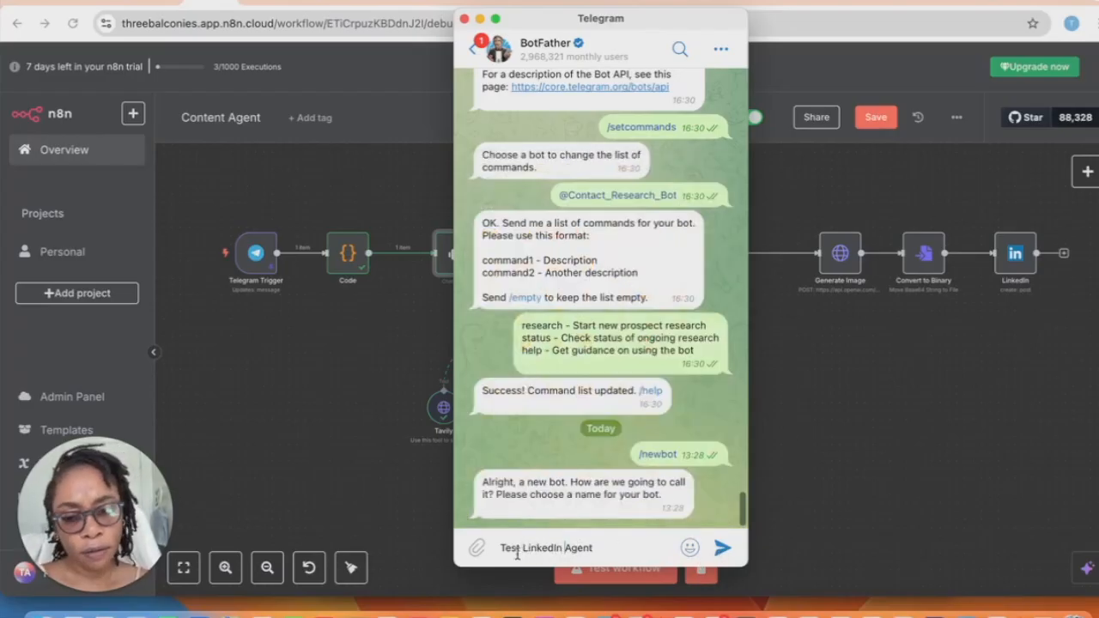
pyautogui.write('Post')
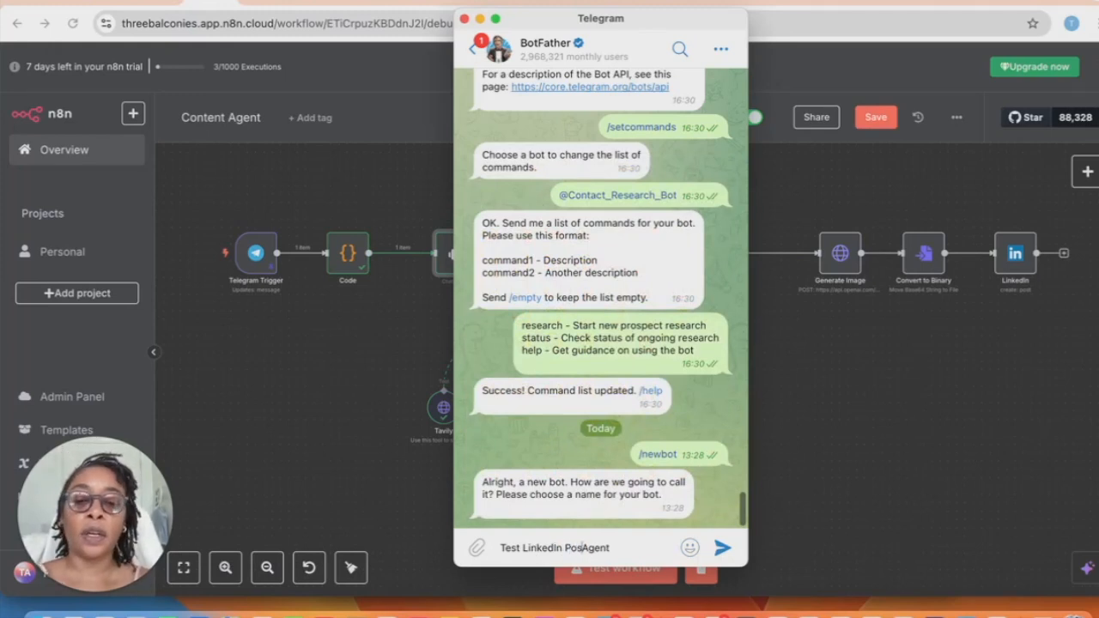
pyautogui.click(520, 548)
pyautogui.press('BackSpace')
pyautogui.press('BackSpace')
pyautogui.press('BackSpace')
pyautogui.press('BackSpace')
pyautogui.press('BackSpace')
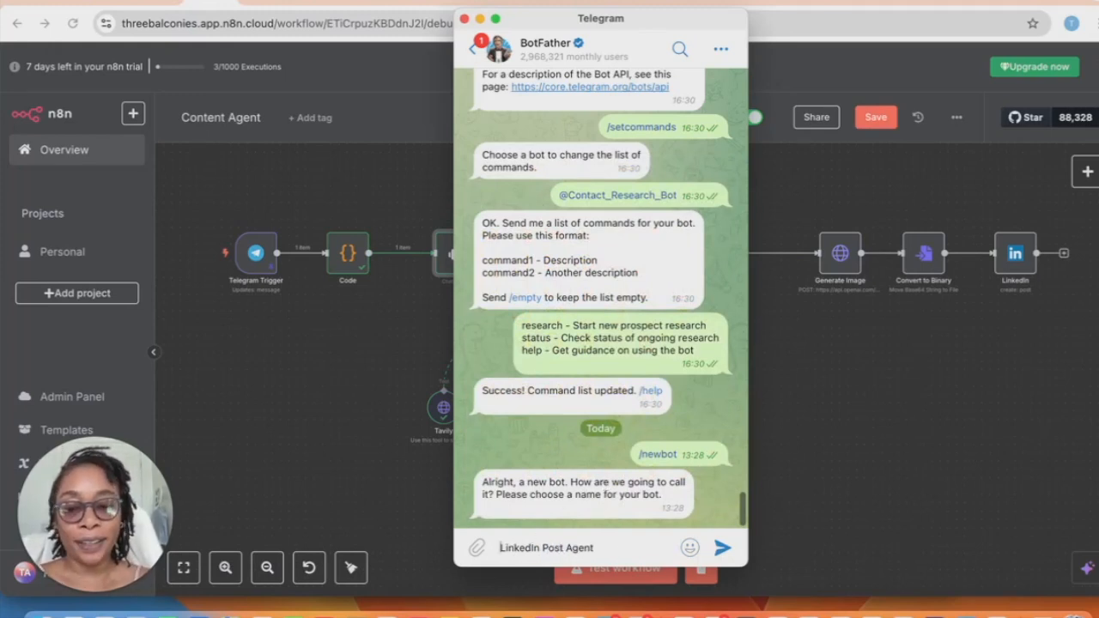
pyautogui.click(602, 551)
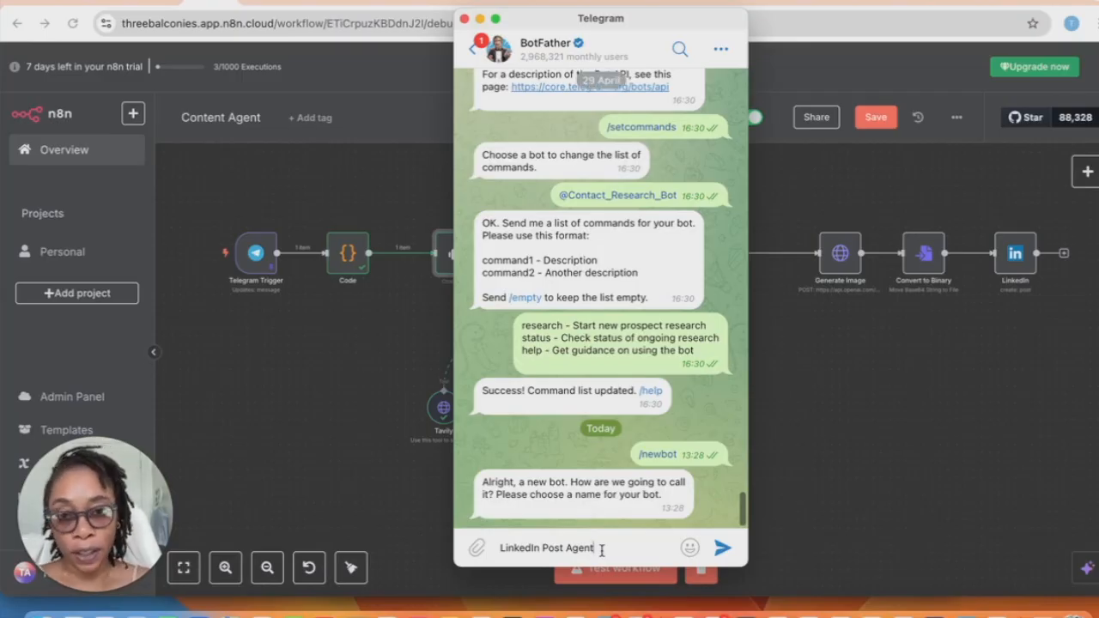
pyautogui.click(722, 548)
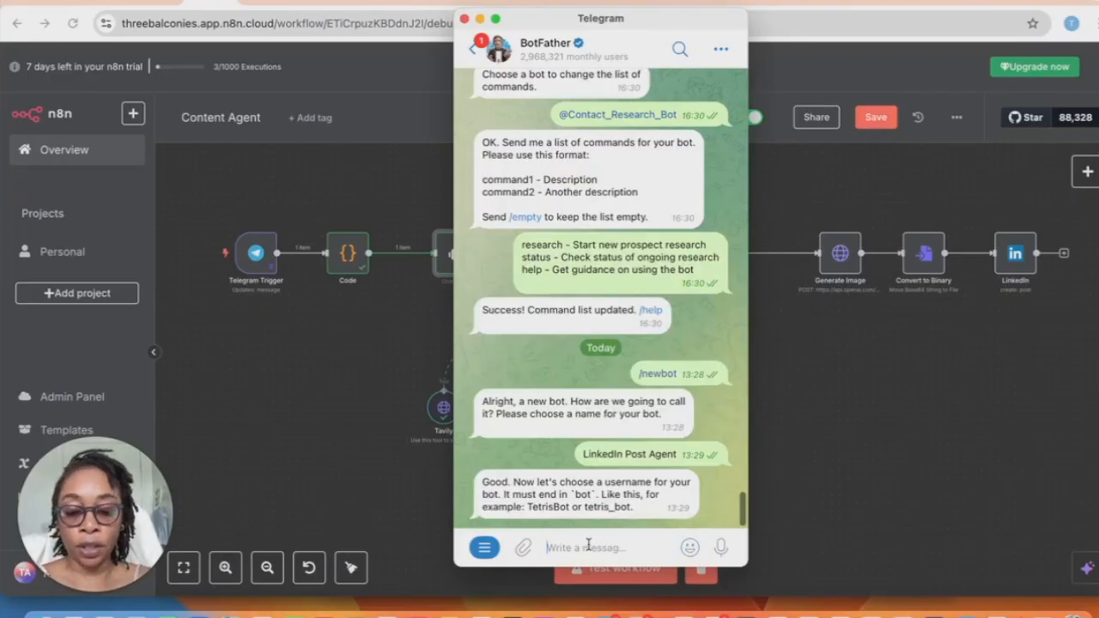
# Send BotFather "Lknd_post_agent_bot" as the new bot's username
pyautogui.write('Lin')
pyautogui.press('BackSpace')
pyautogui.press('BackSpace')
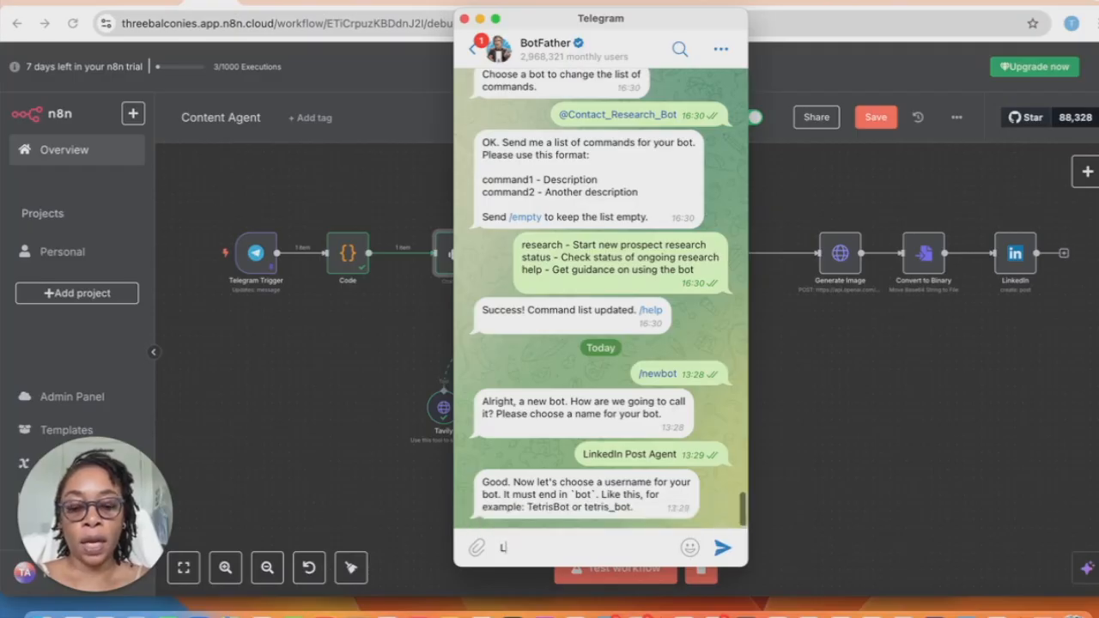
pyautogui.write('KDN')
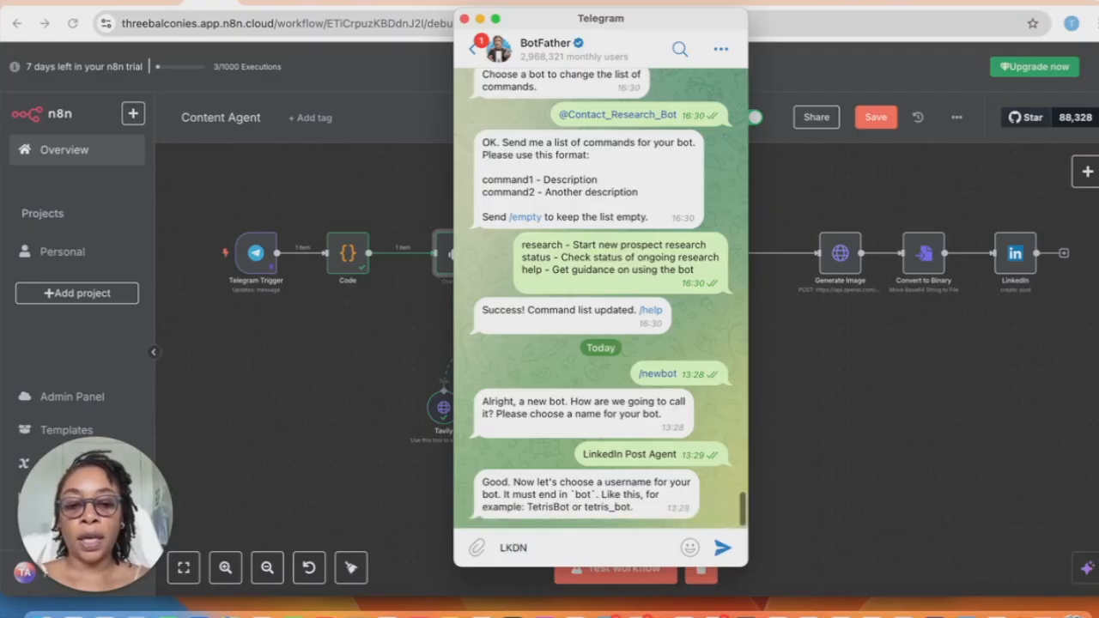
pyautogui.write('knd_post')
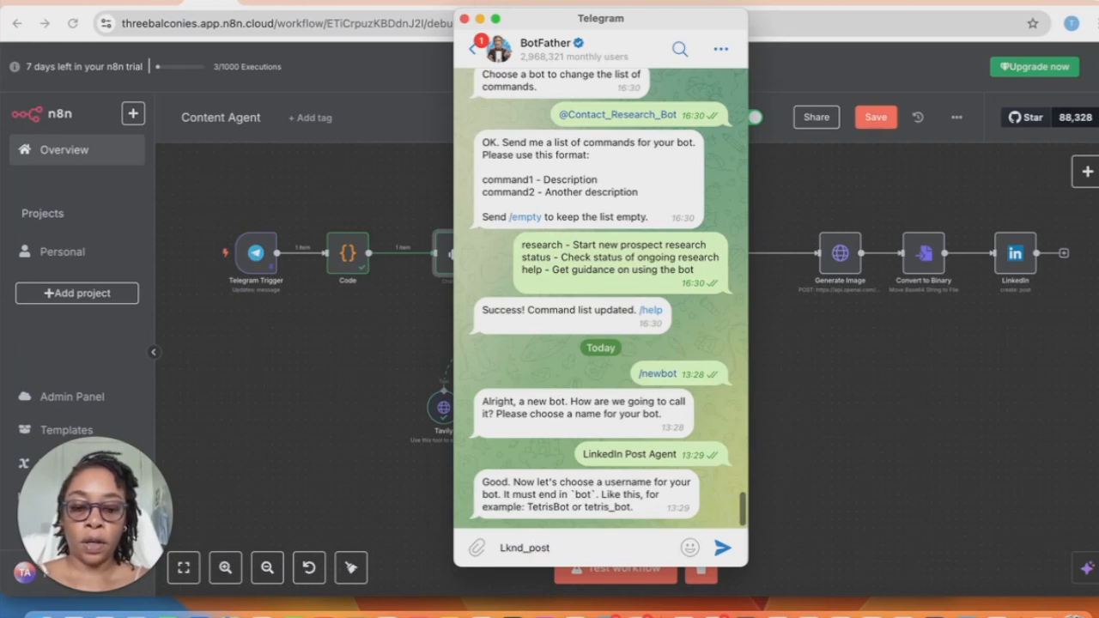
pyautogui.write('_agent')
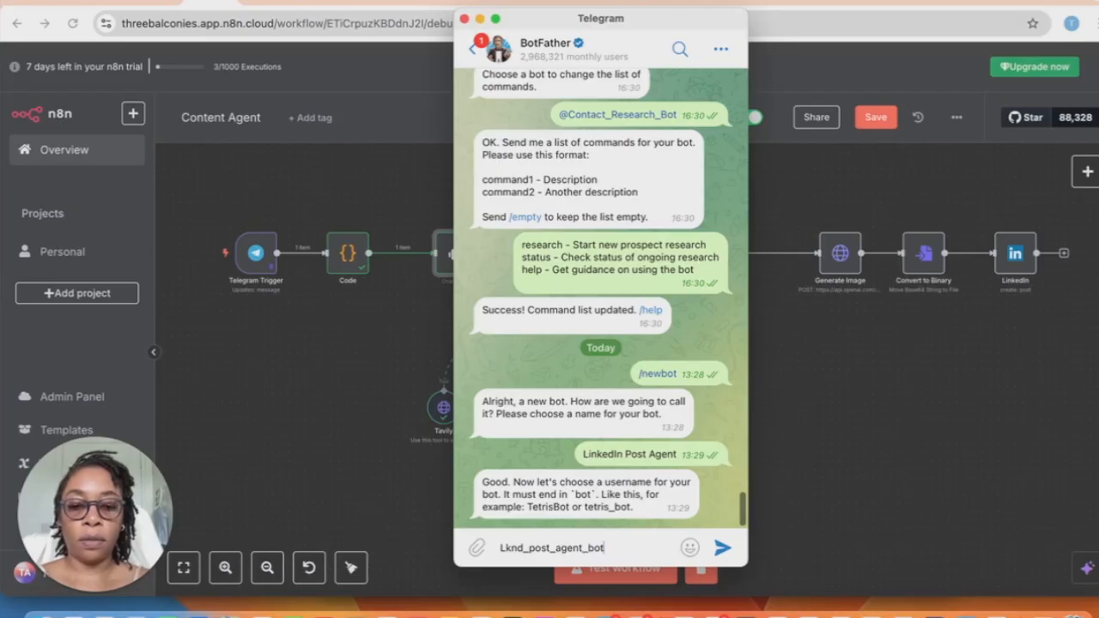
pyautogui.write('_bot')
pyautogui.press('Return')
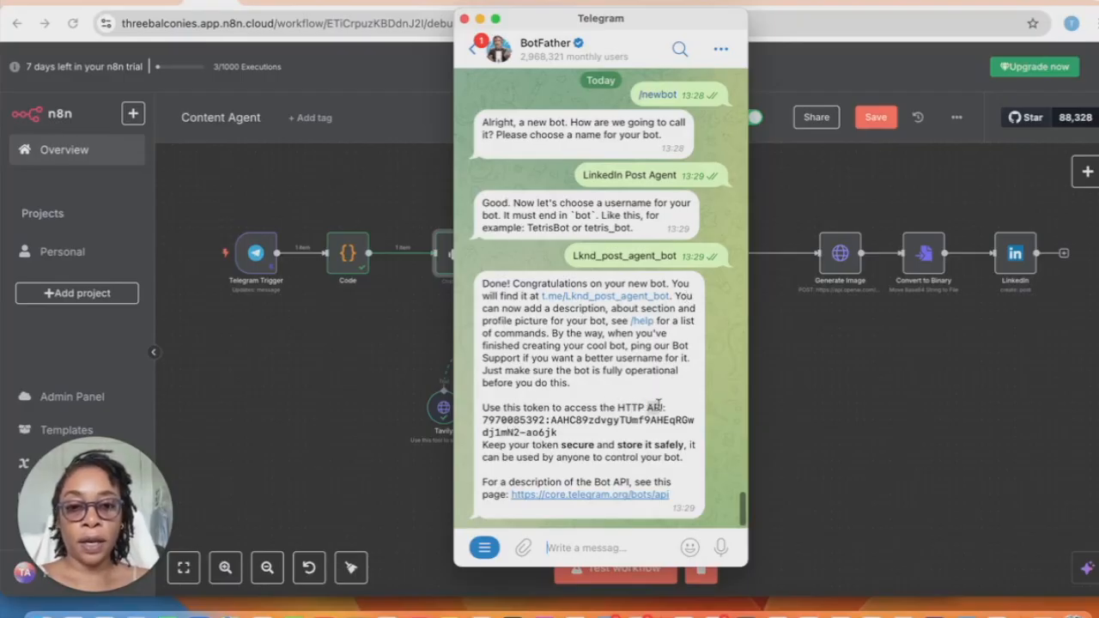
# Highlight the access token in BotFather's reply, view the new bot's chat through its link, and return to BotFather
pyautogui.moveTo(646, 406); pyautogui.dragTo(643, 425)
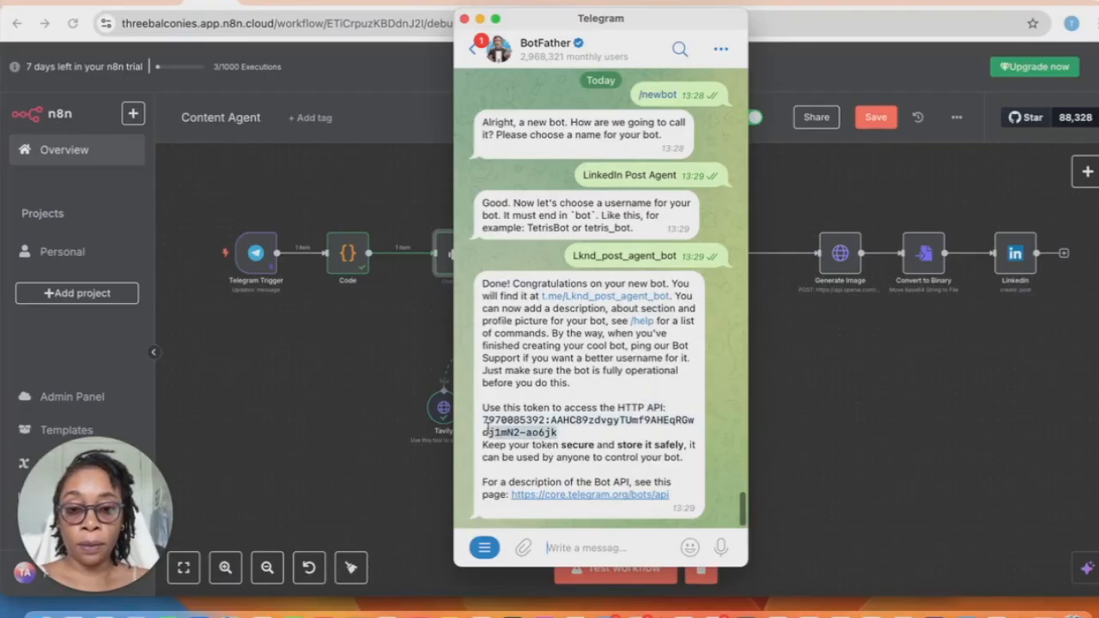
pyautogui.moveTo(558, 433); pyautogui.dragTo(480, 421)
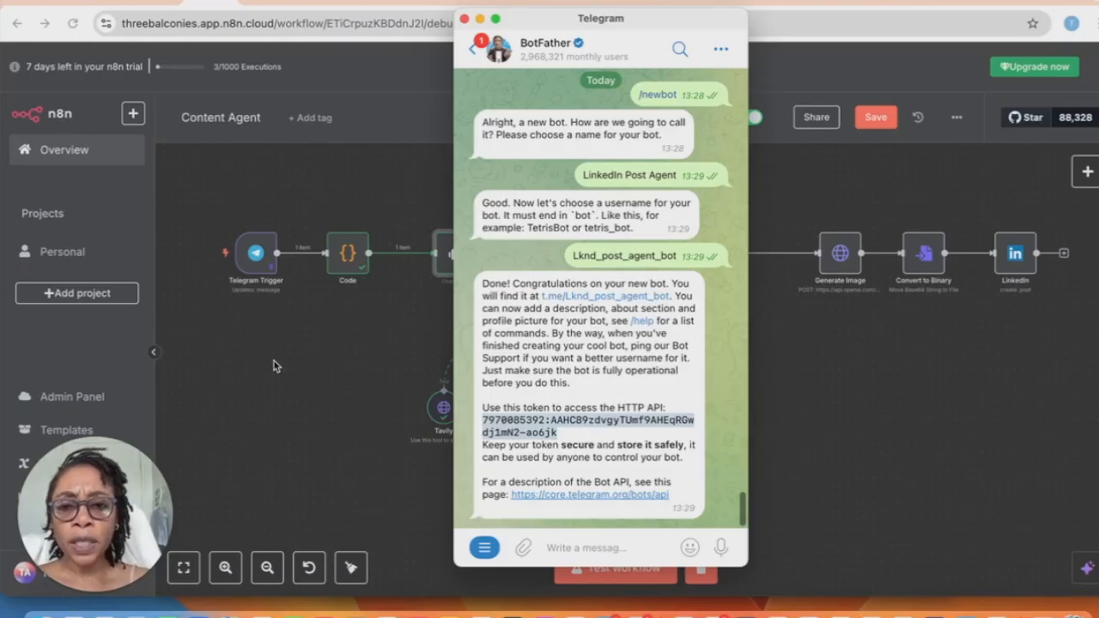
pyautogui.click(600, 296)
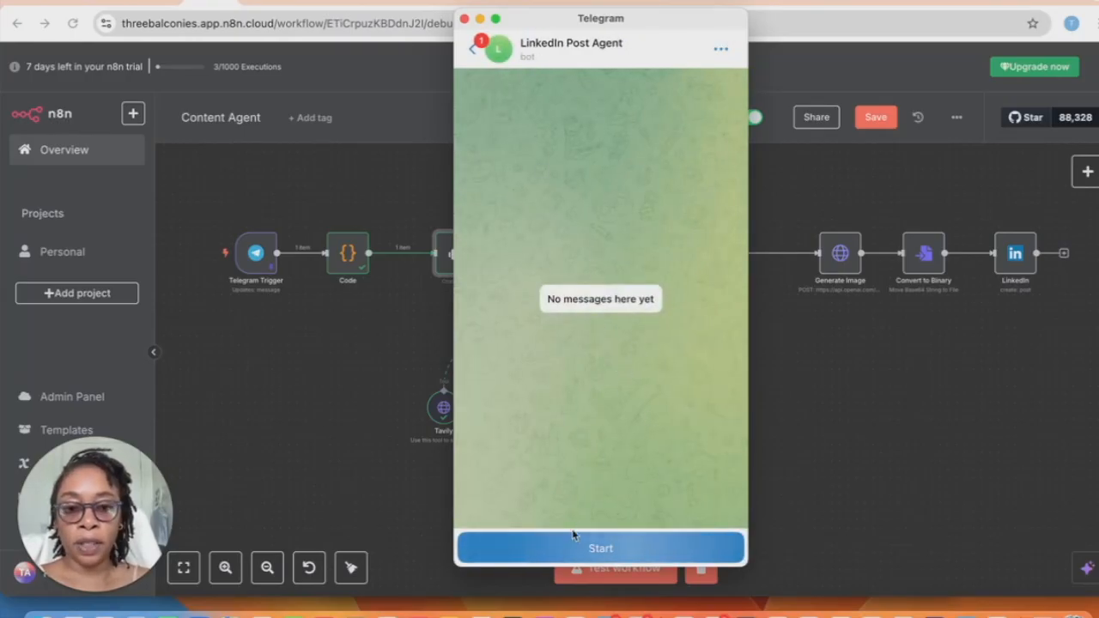
pyautogui.click(471, 52)
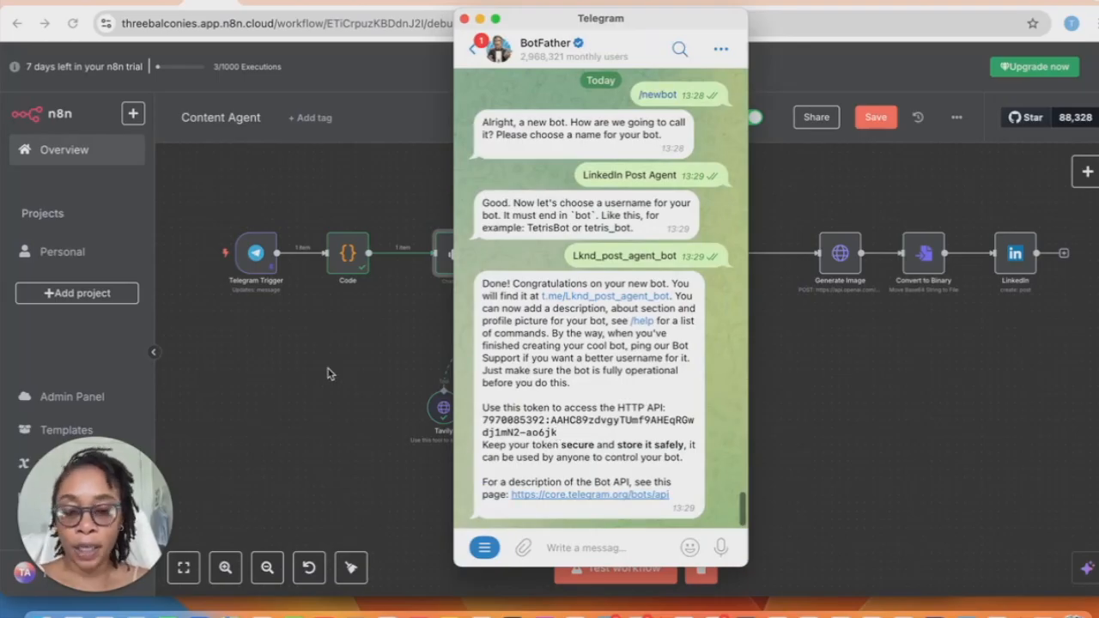
# Switch to the n8n workflows overview in the browser and create a new workflow named "LKDN Post Agent"
pyautogui.click(264, 373)
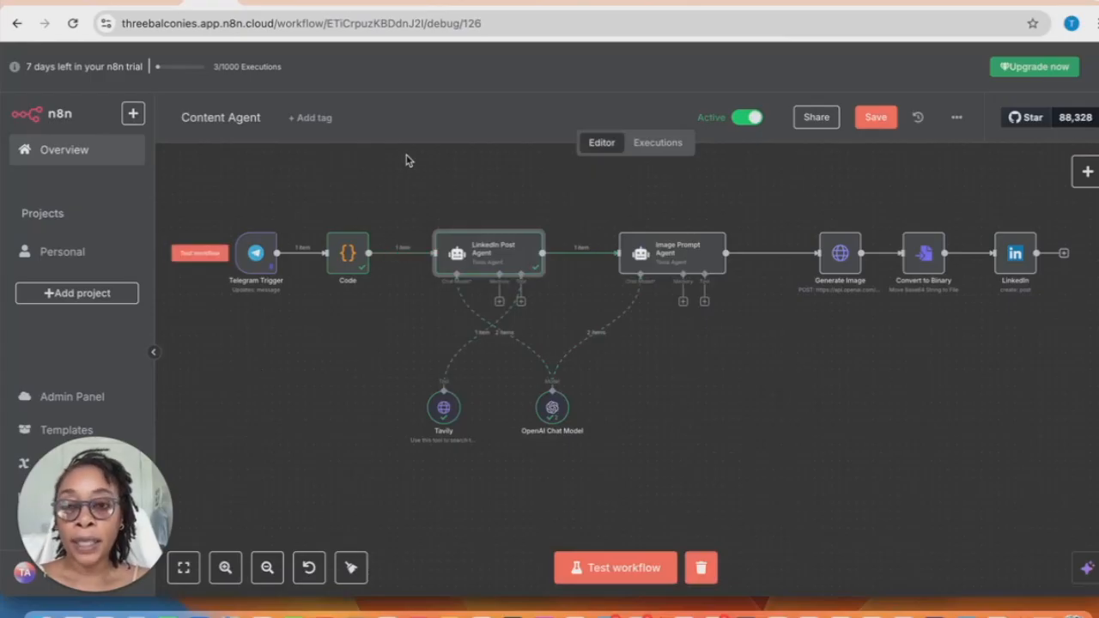
pyautogui.click(257, 2)
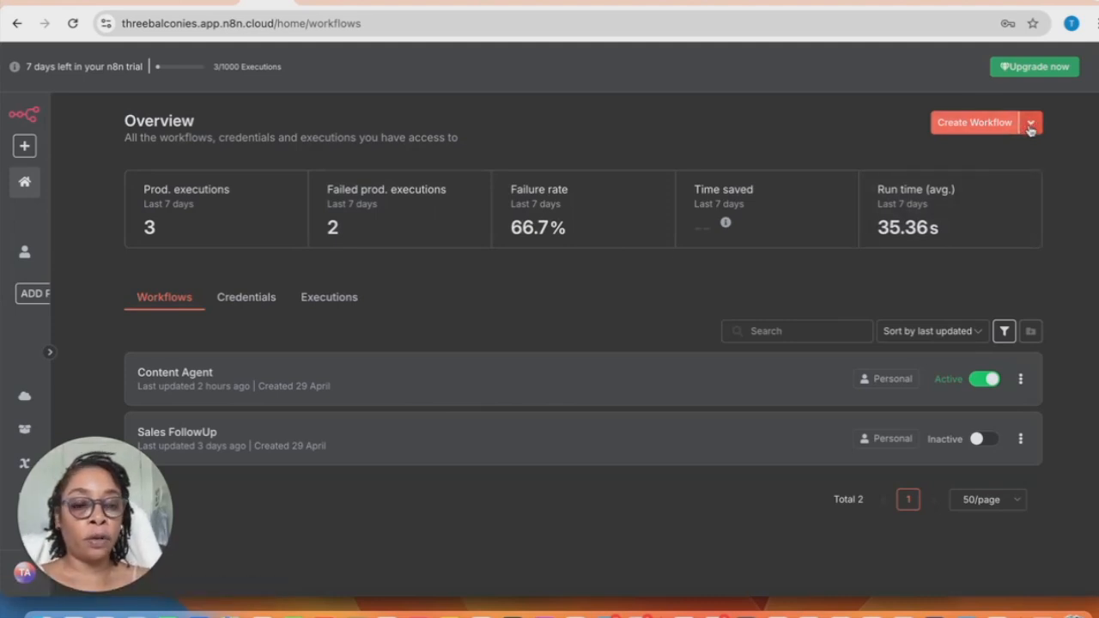
pyautogui.click(979, 124)
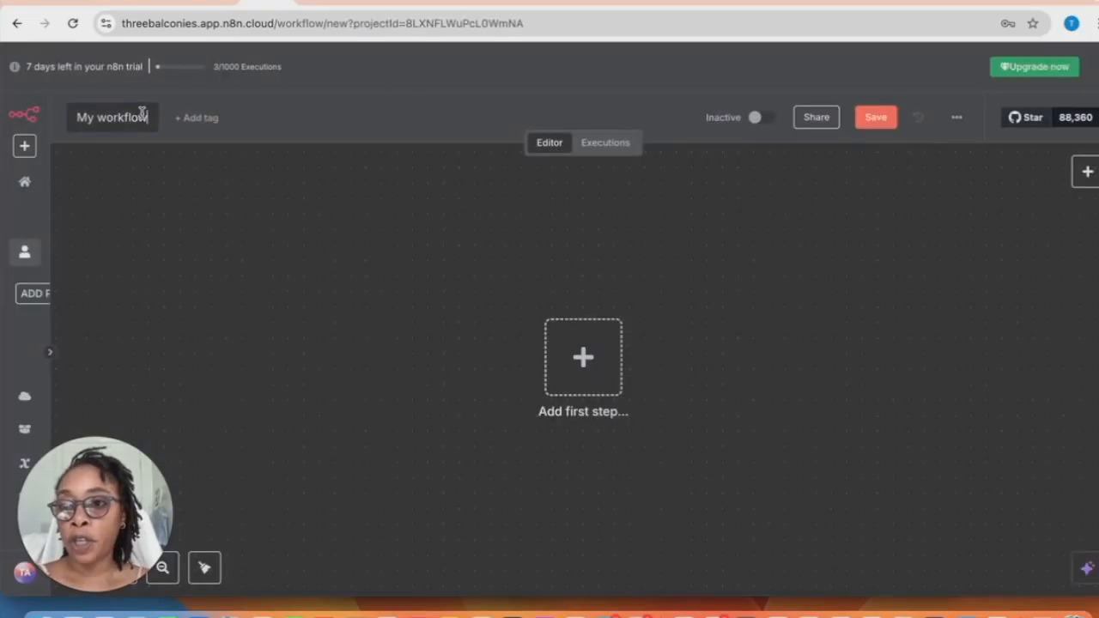
pyautogui.moveTo(148, 118); pyautogui.dragTo(55, 114)
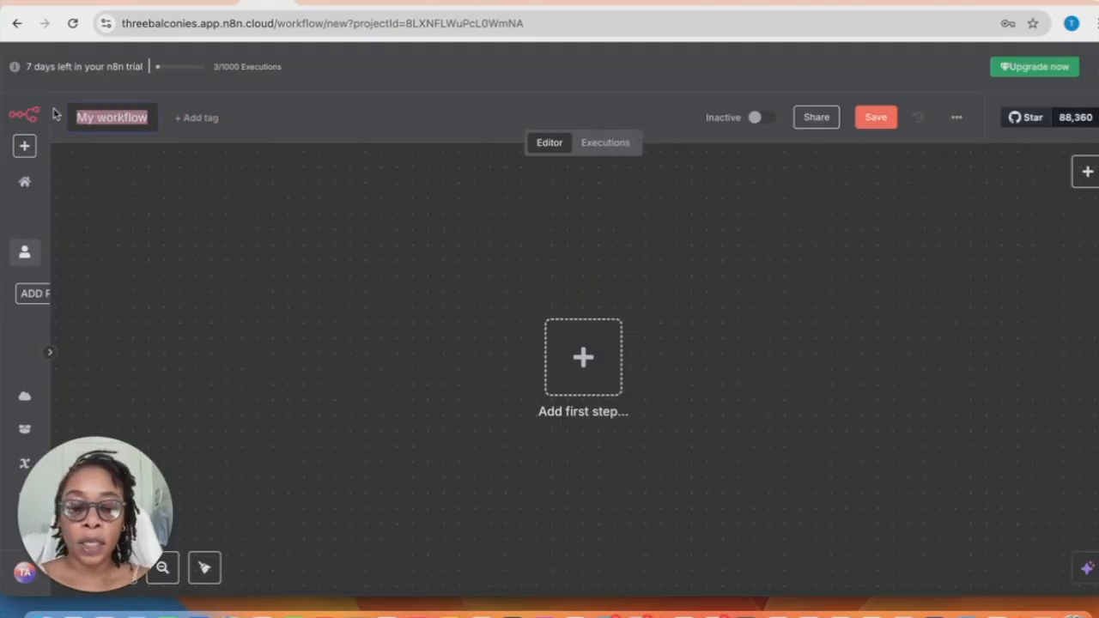
pyautogui.write('Li')
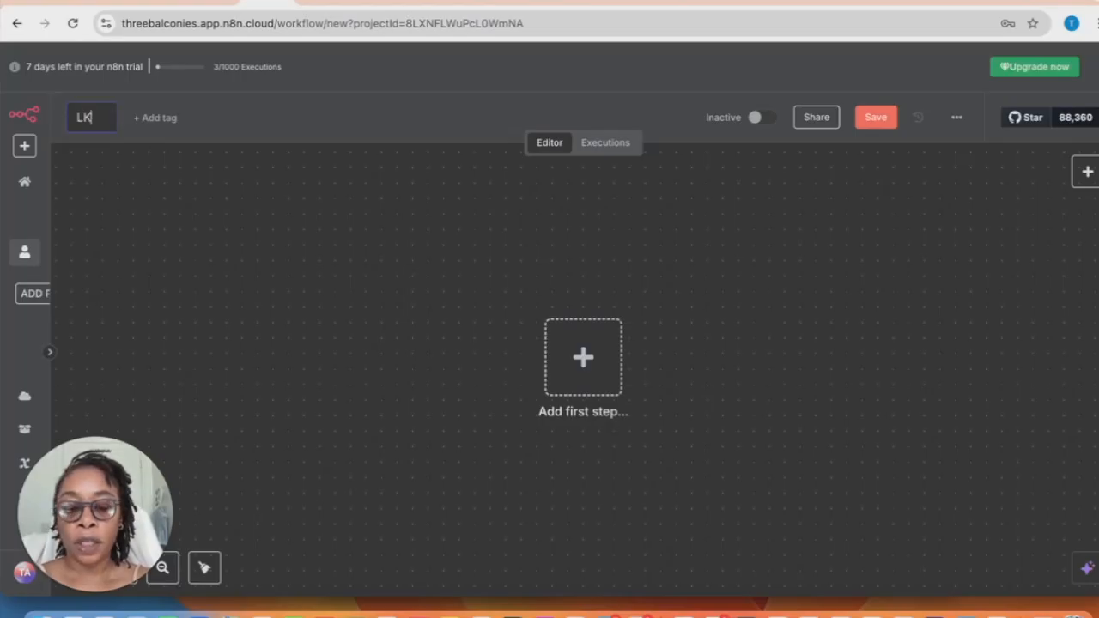
pyautogui.write('DN Post A')
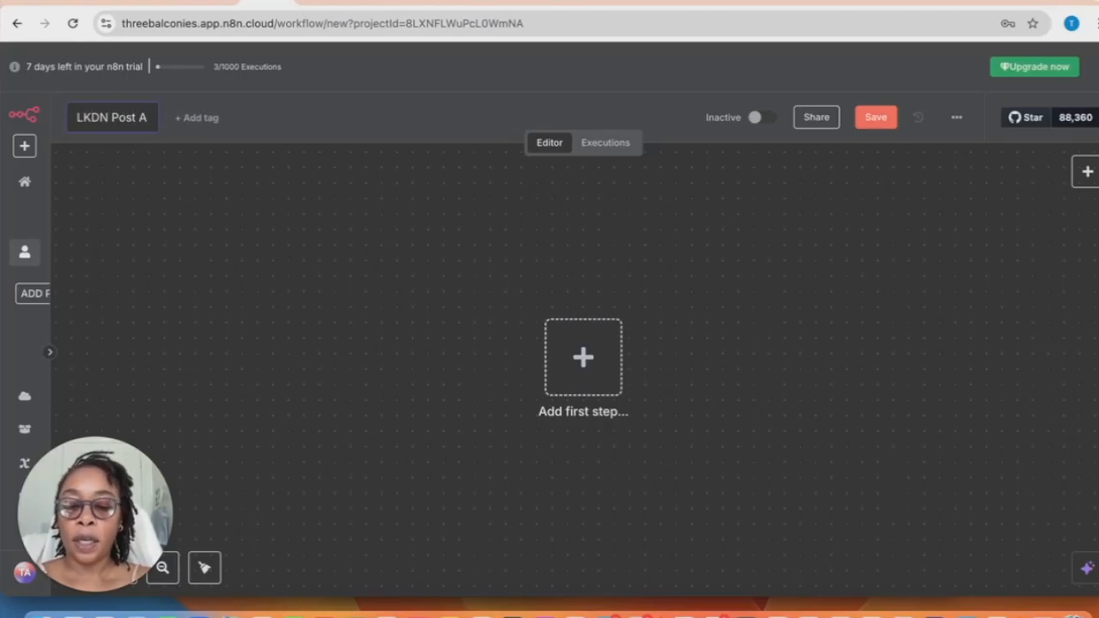
pyautogui.write('gent')
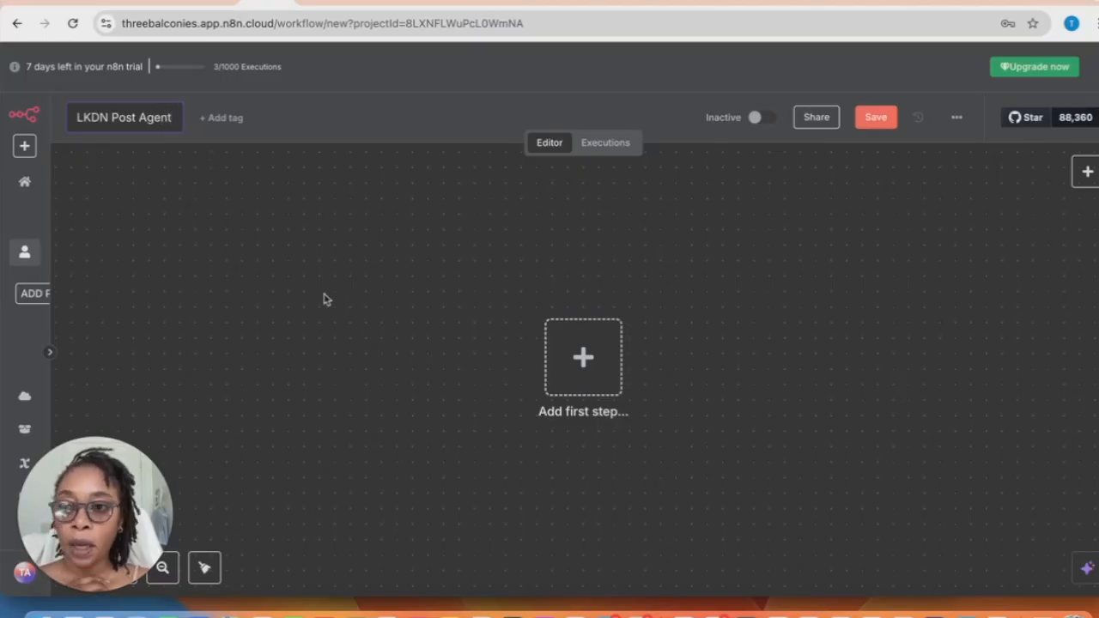
pyautogui.press('Return')
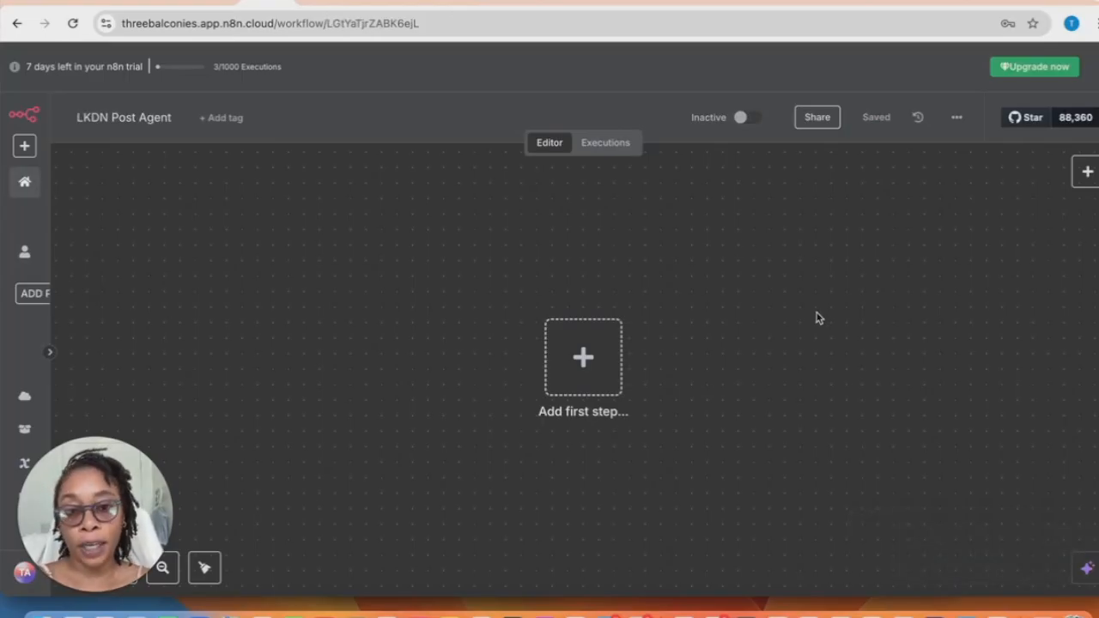
# Add a Telegram "On message" trigger as the first step of the workflow
pyautogui.click(584, 359)
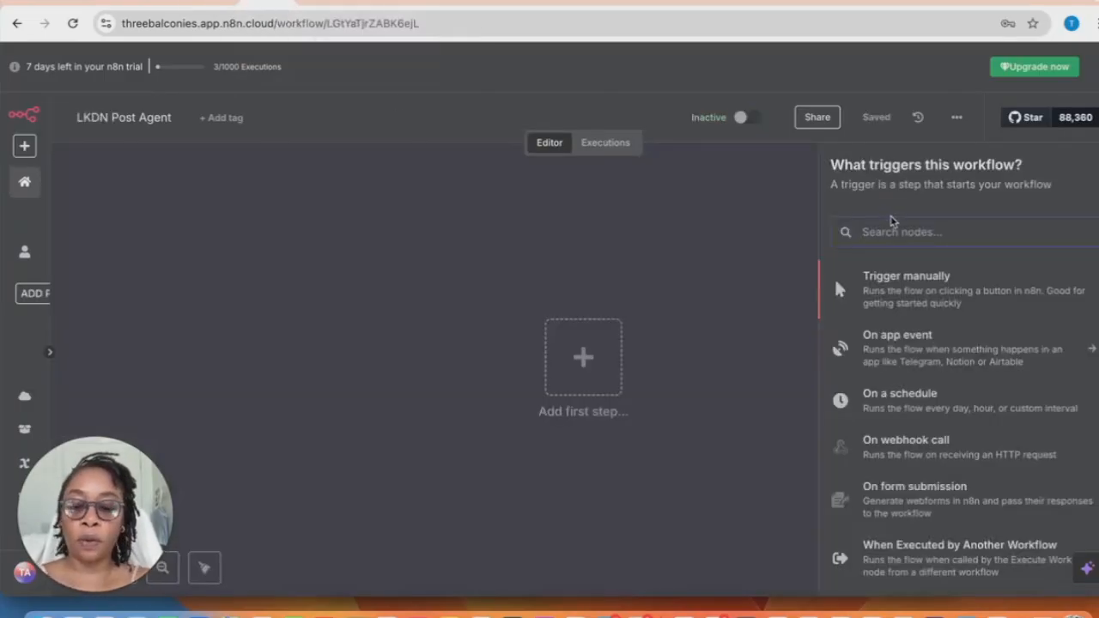
pyautogui.write('Tel')
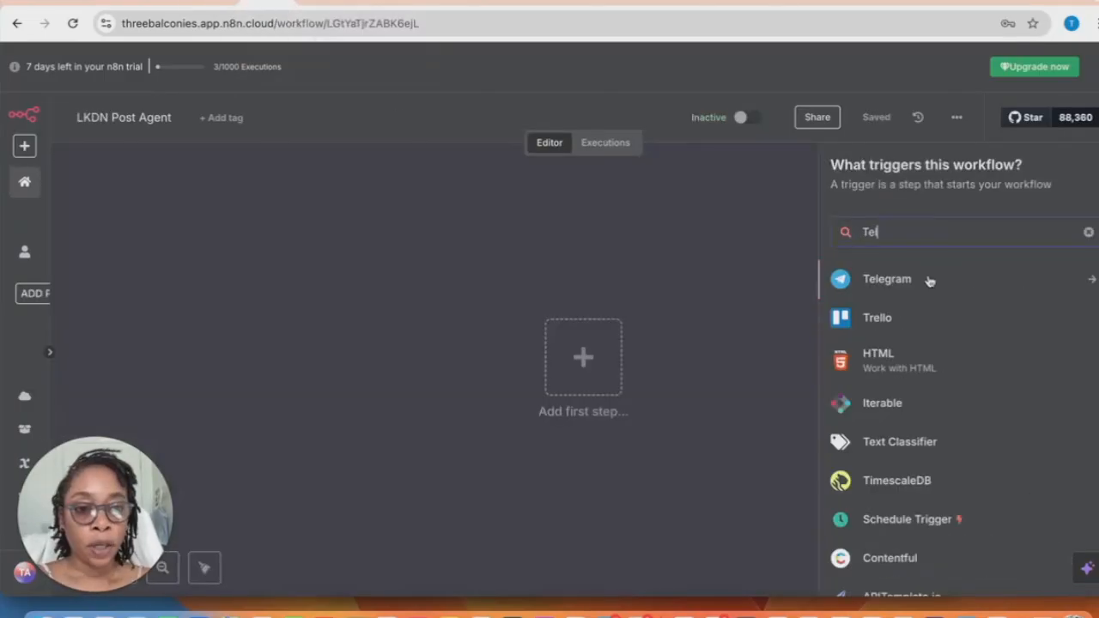
pyautogui.click(923, 278)
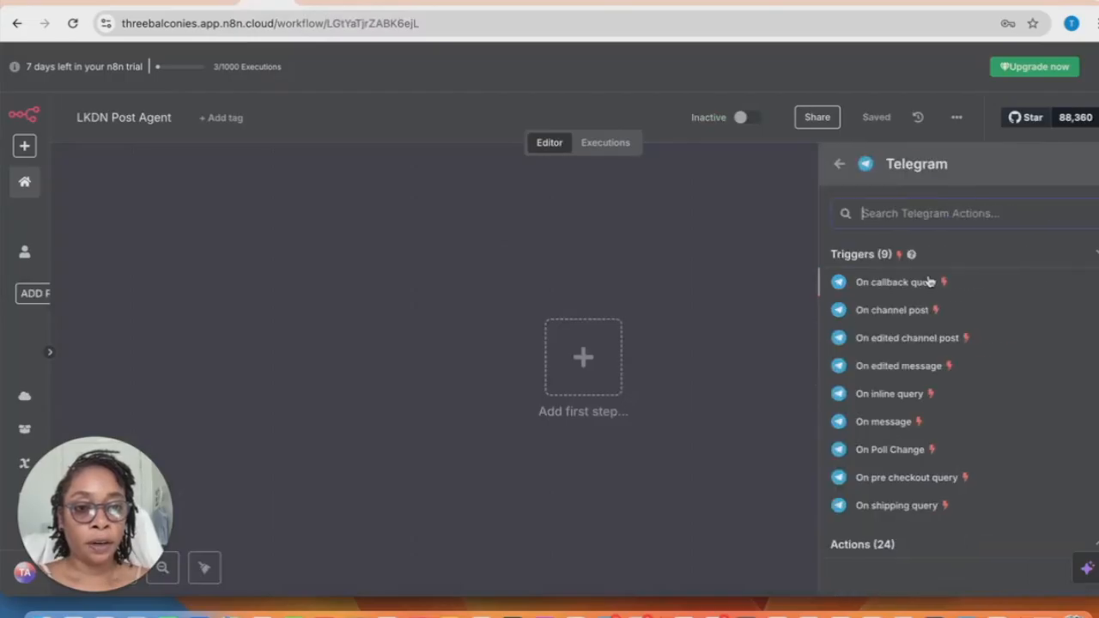
pyautogui.click(885, 421)
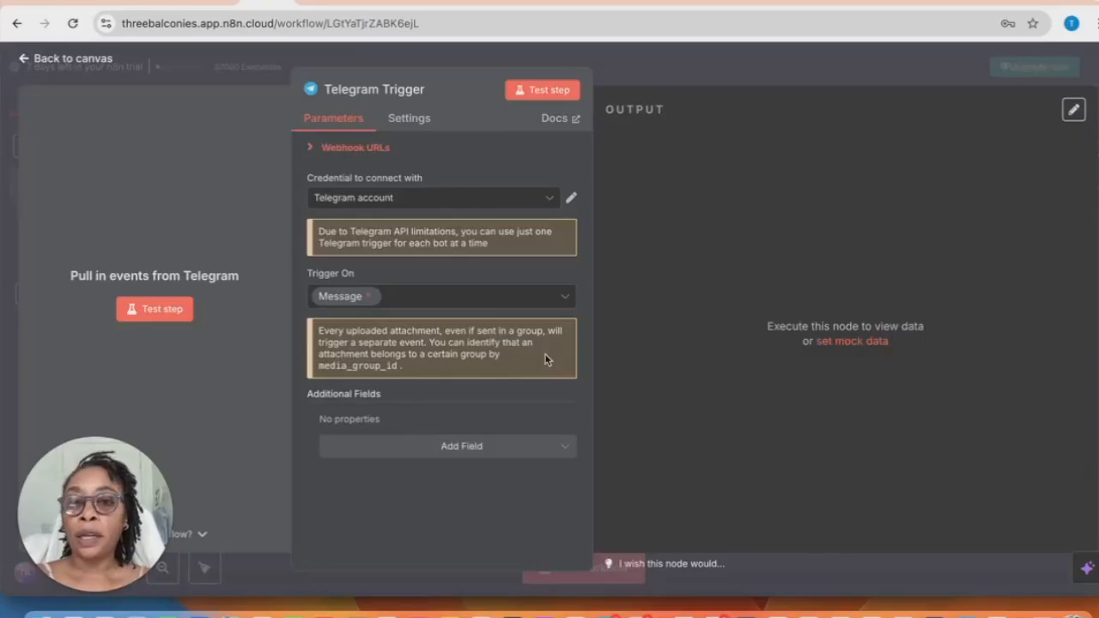
# Create a new Telegram credential for the trigger and paste the bot's token copied from BotFather as its access token
pyautogui.click(466, 202)
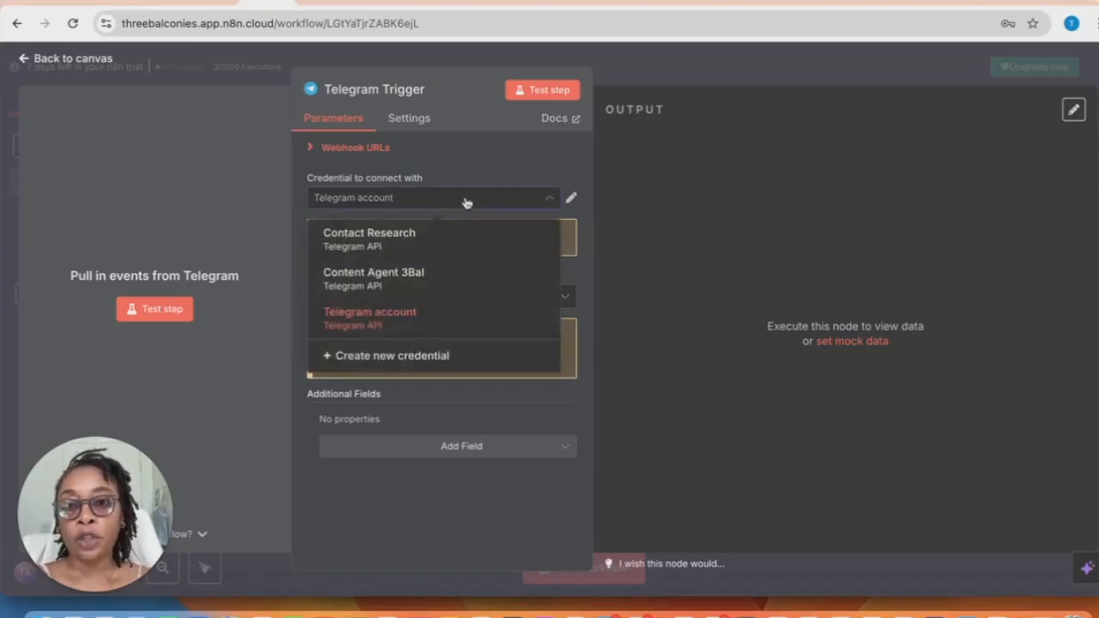
pyautogui.click(442, 357)
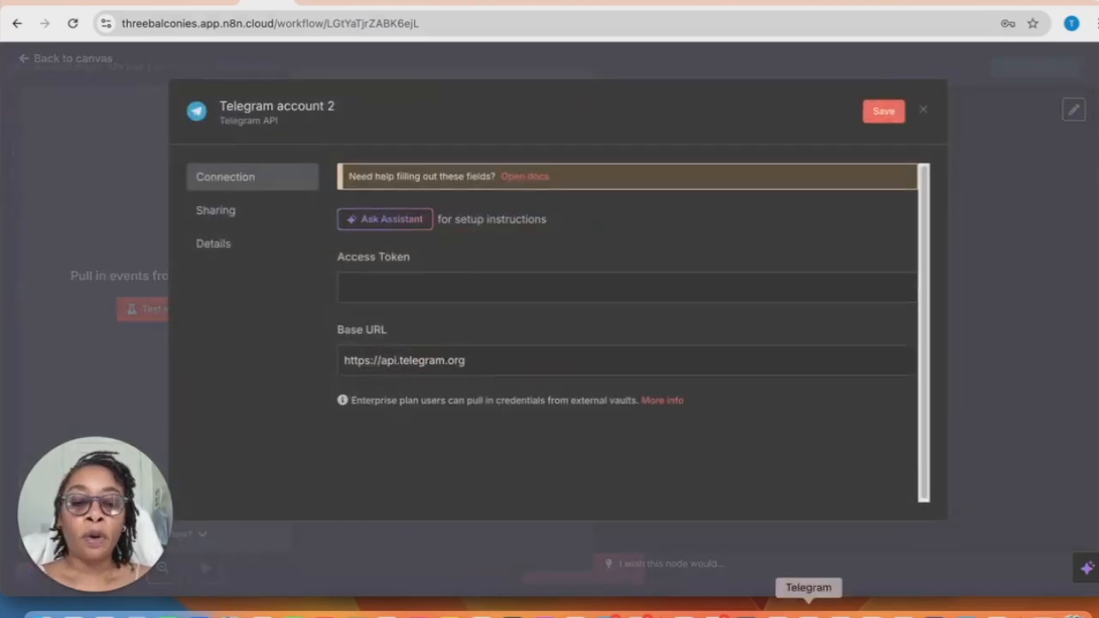
pyautogui.click(807, 610)
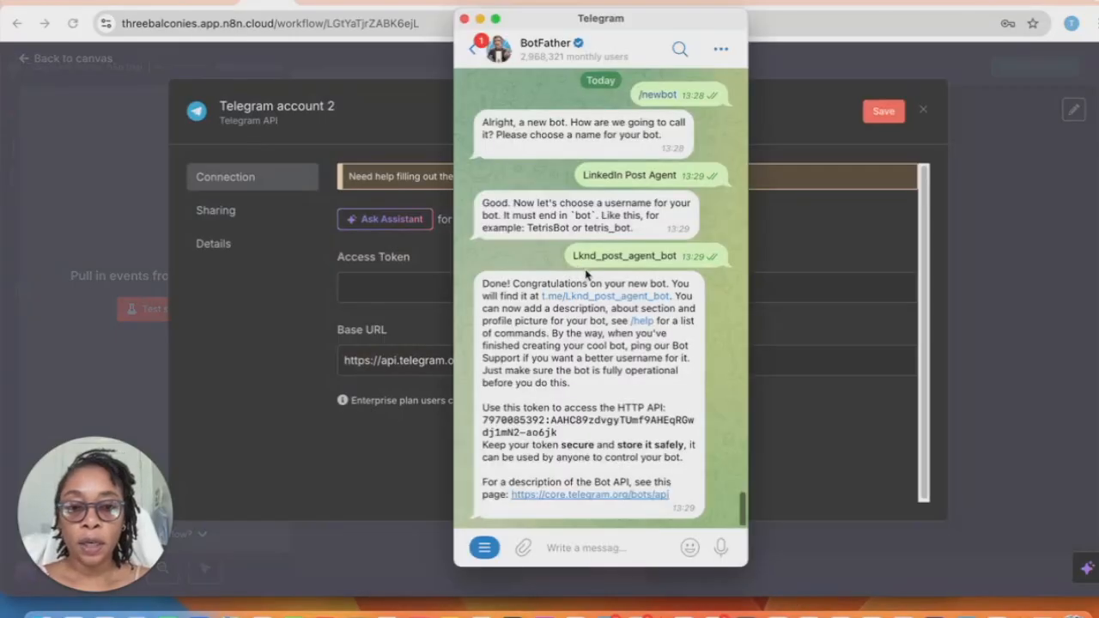
pyautogui.moveTo(562, 432); pyautogui.dragTo(481, 420)
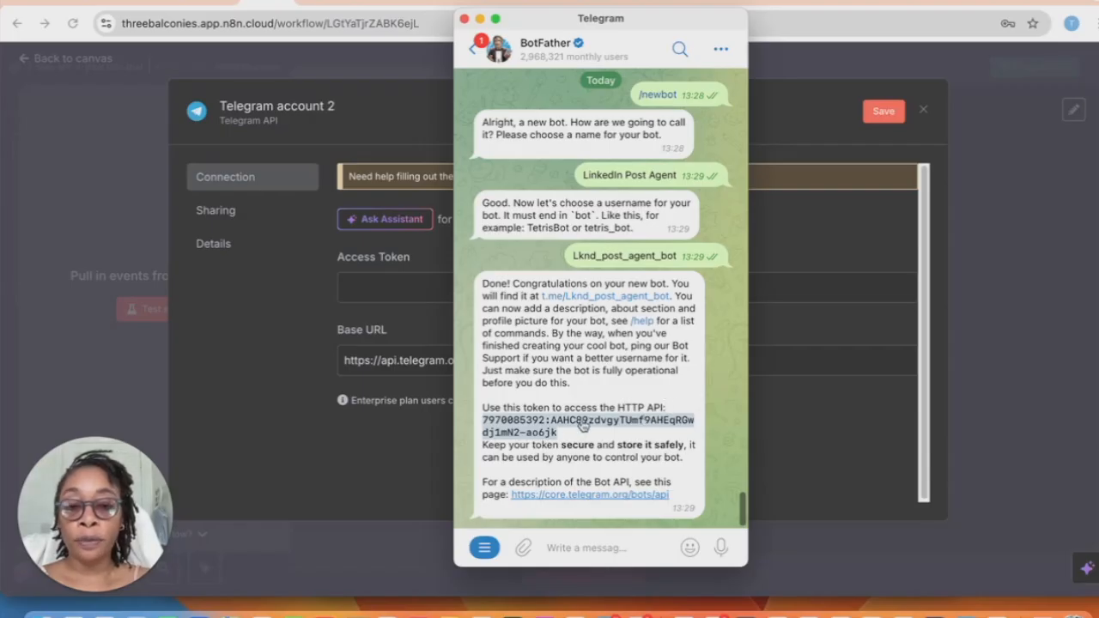
pyautogui.rightClick(517, 426)
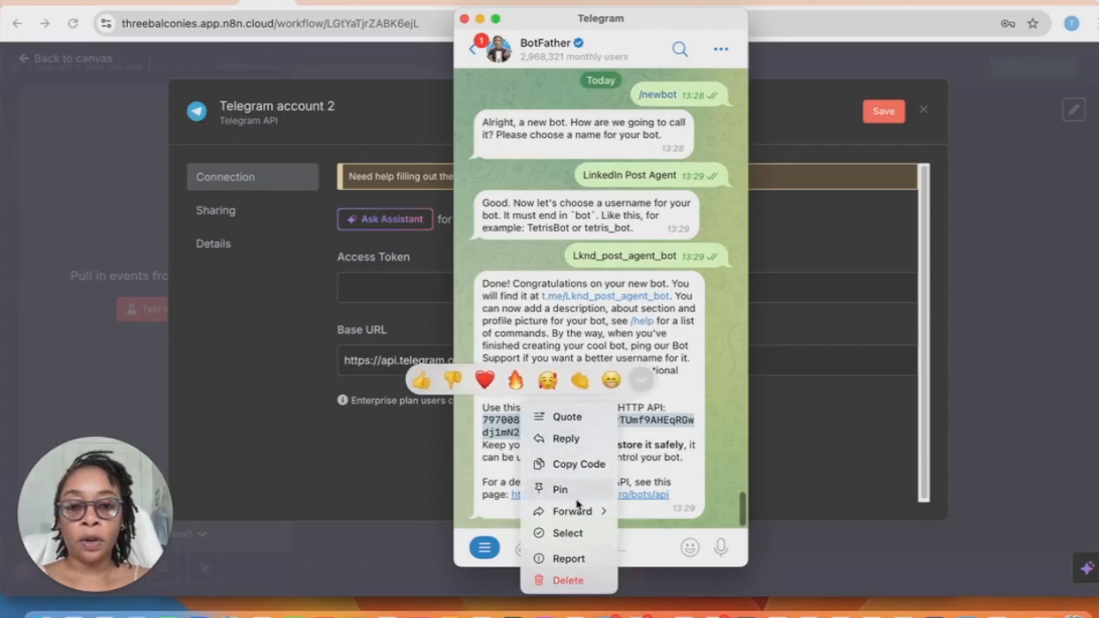
pyautogui.click(578, 464)
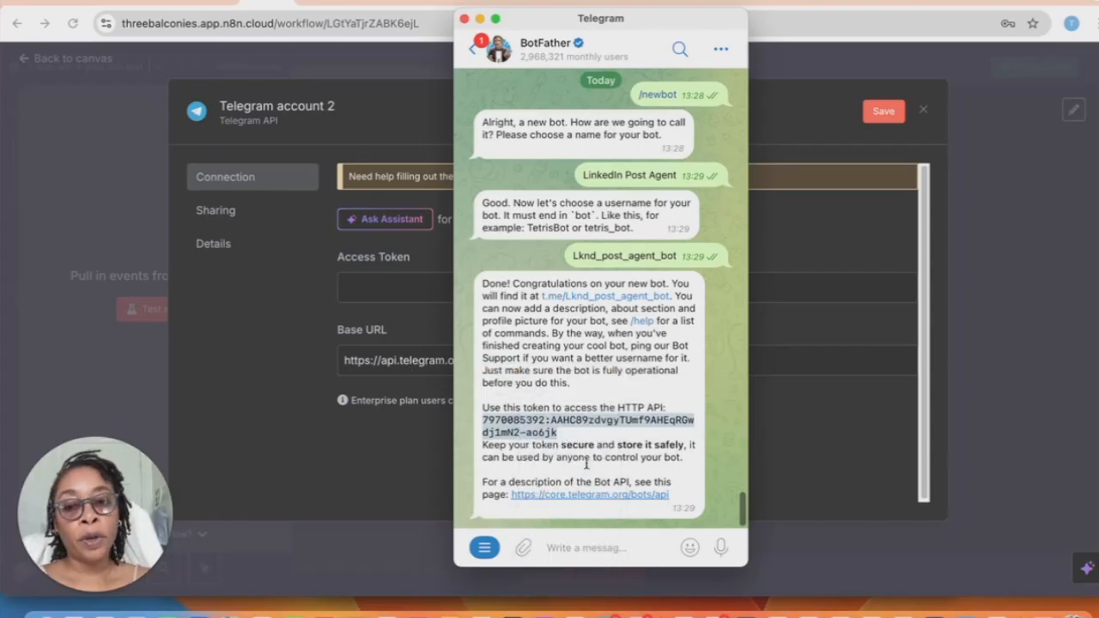
pyautogui.click(249, 291)
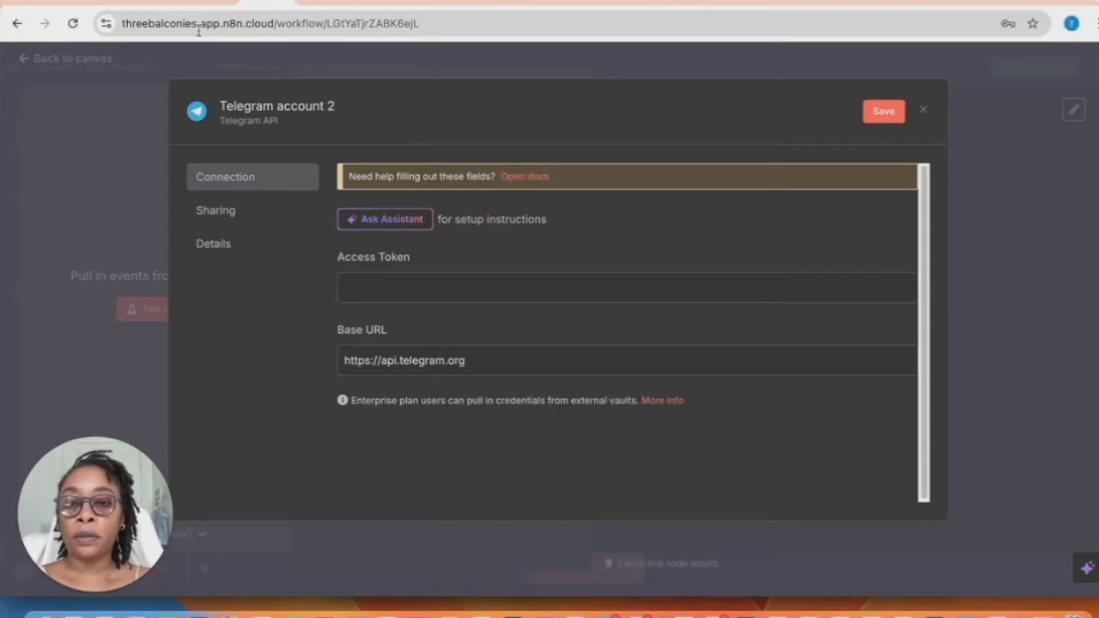
pyautogui.click(384, 290)
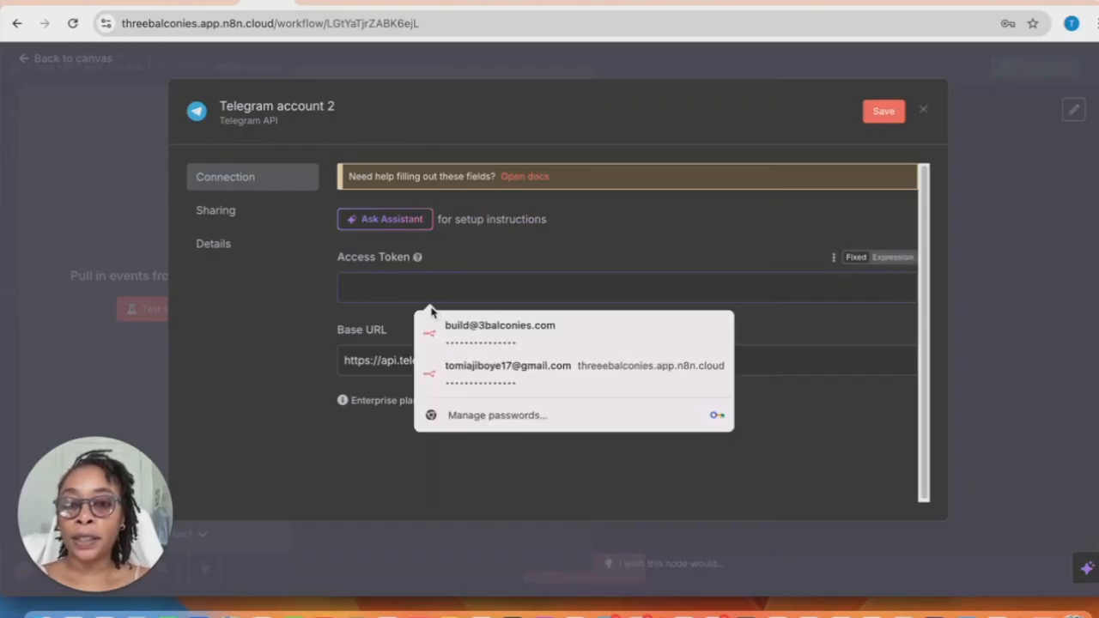
pyautogui.press('super+v')
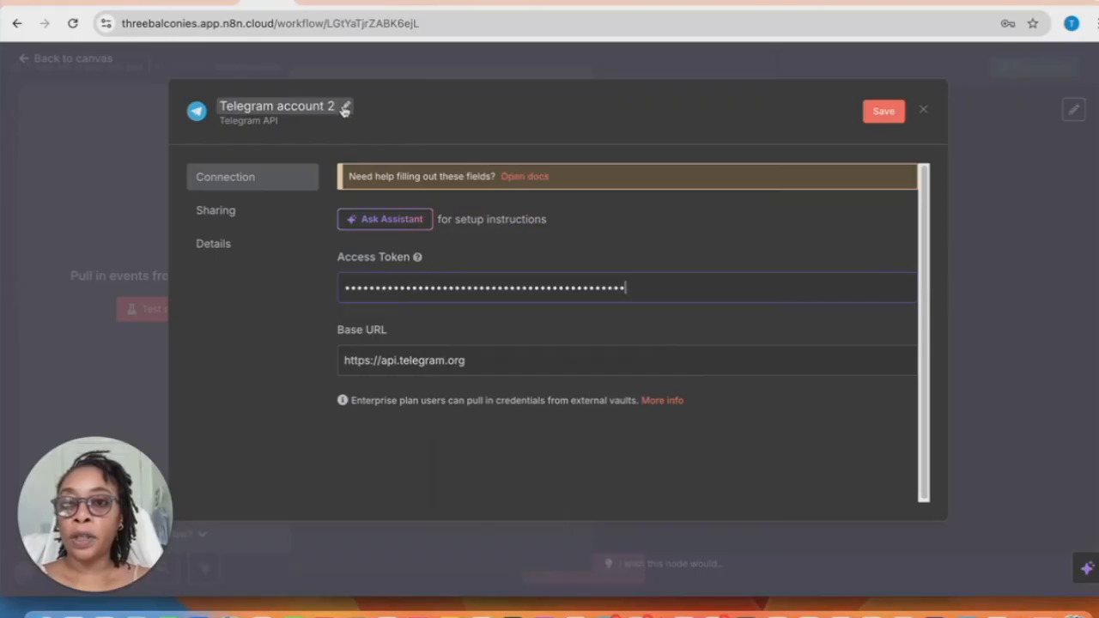
# Name the Telegram credential "LKND Post Agent", save it, and decline the browser's password update before closing the credential
pyautogui.click(314, 107)
pyautogui.write('LKND Post Agent')
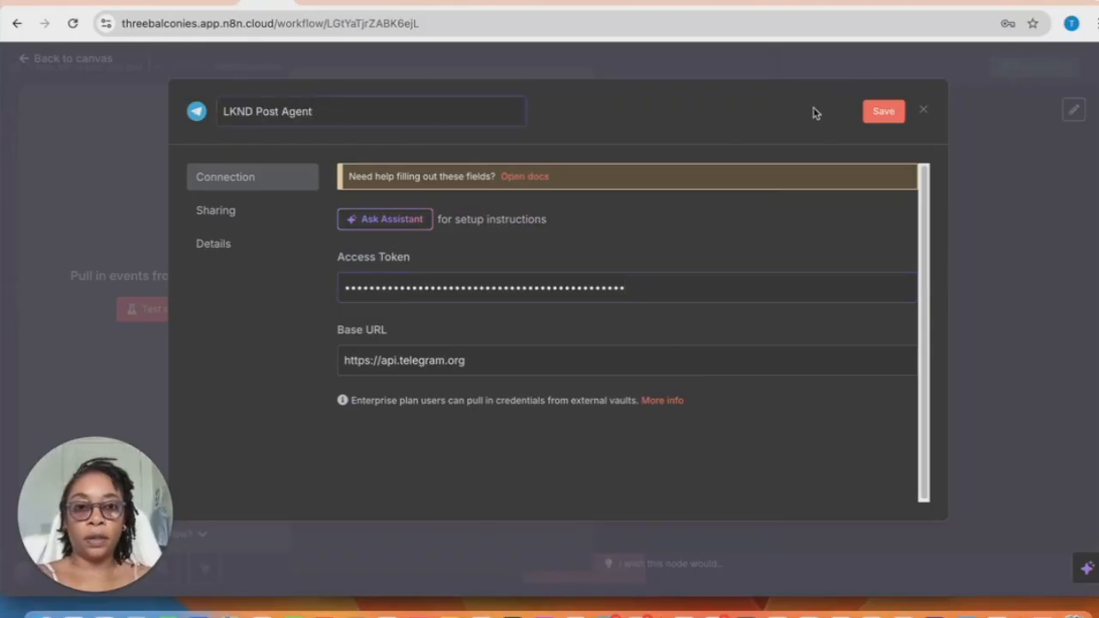
pyautogui.click(883, 110)
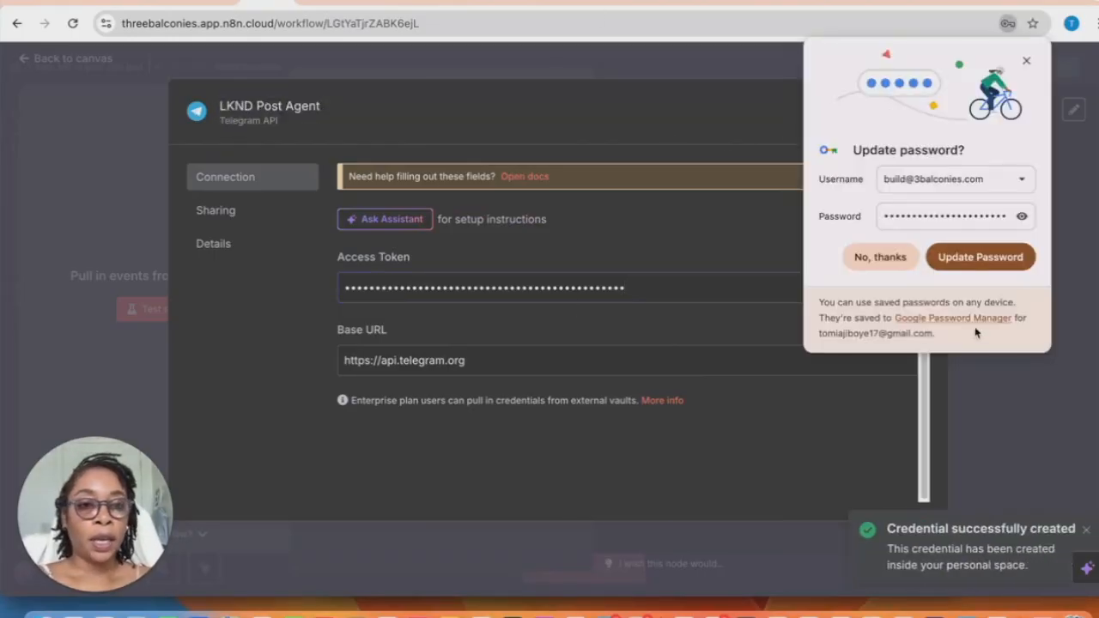
pyautogui.click(877, 261)
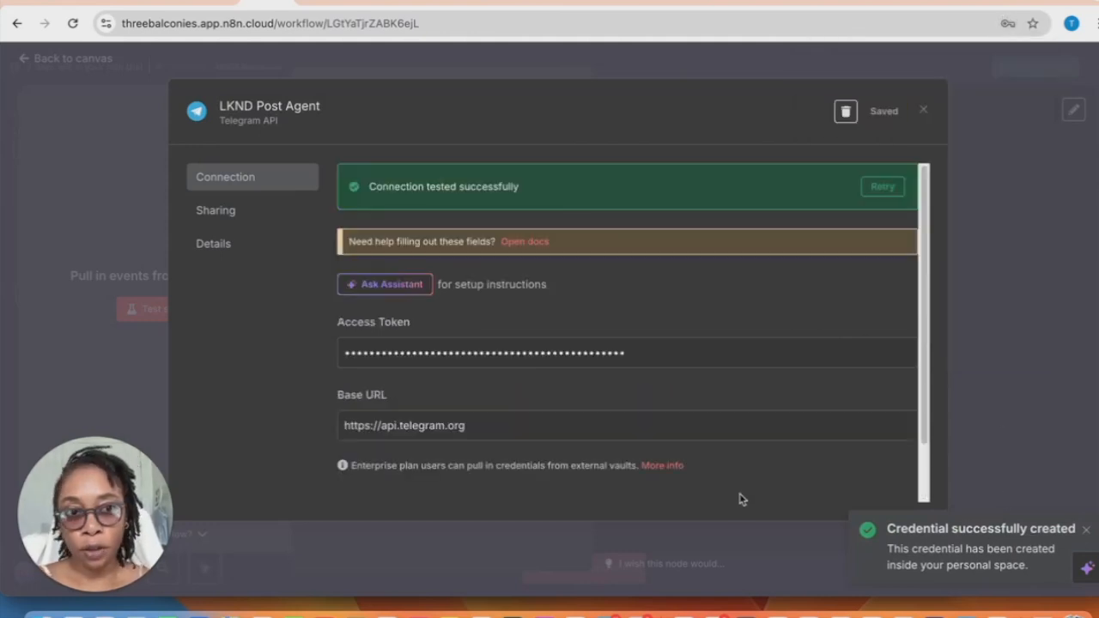
pyautogui.click(921, 110)
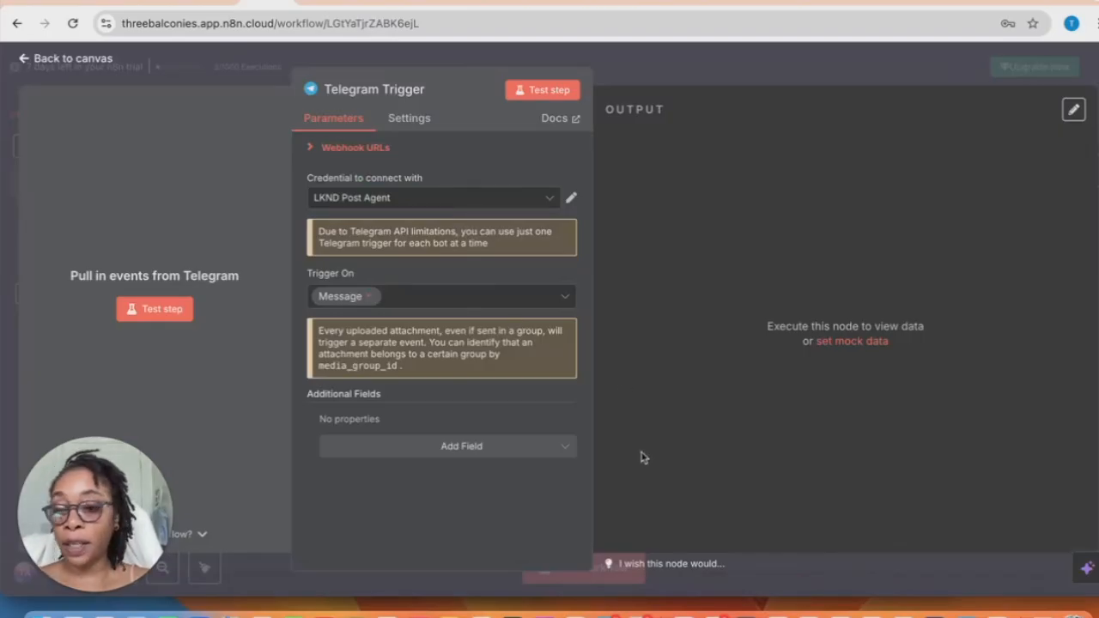
# Switch to Telegram, open the new LinkedIn Post Agent bot from its link in the BotFather chat, and start it
pyautogui.click(812, 611)
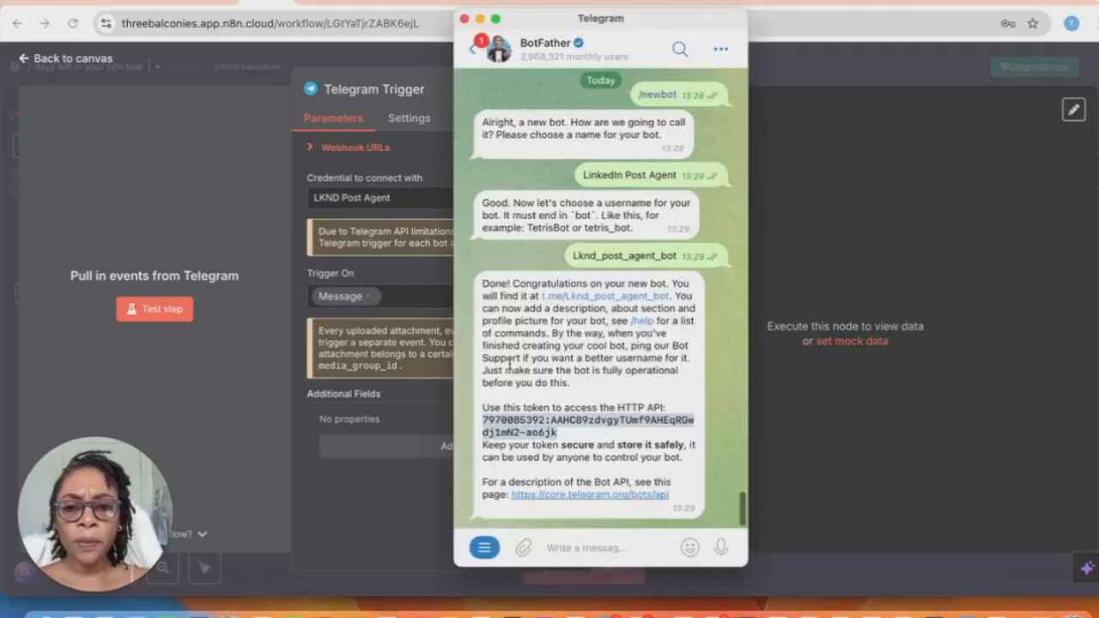
pyautogui.click(591, 297)
pyautogui.click(605, 547)
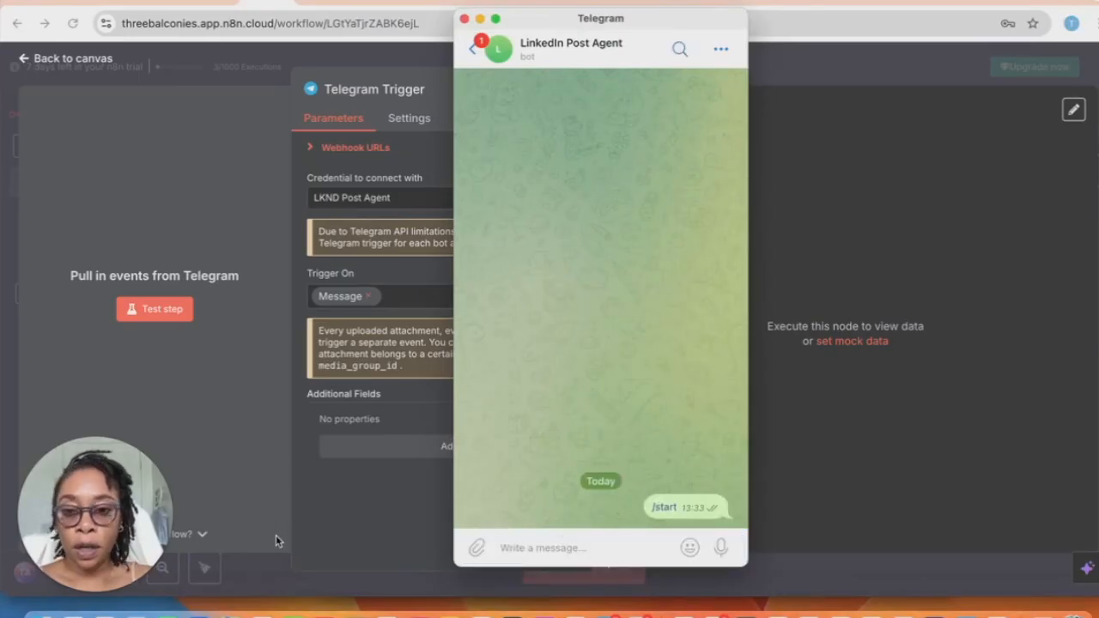
# Switch back to n8n in the browser, test the Telegram Trigger step and review the event data it pulls in
pyautogui.click(190, 416)
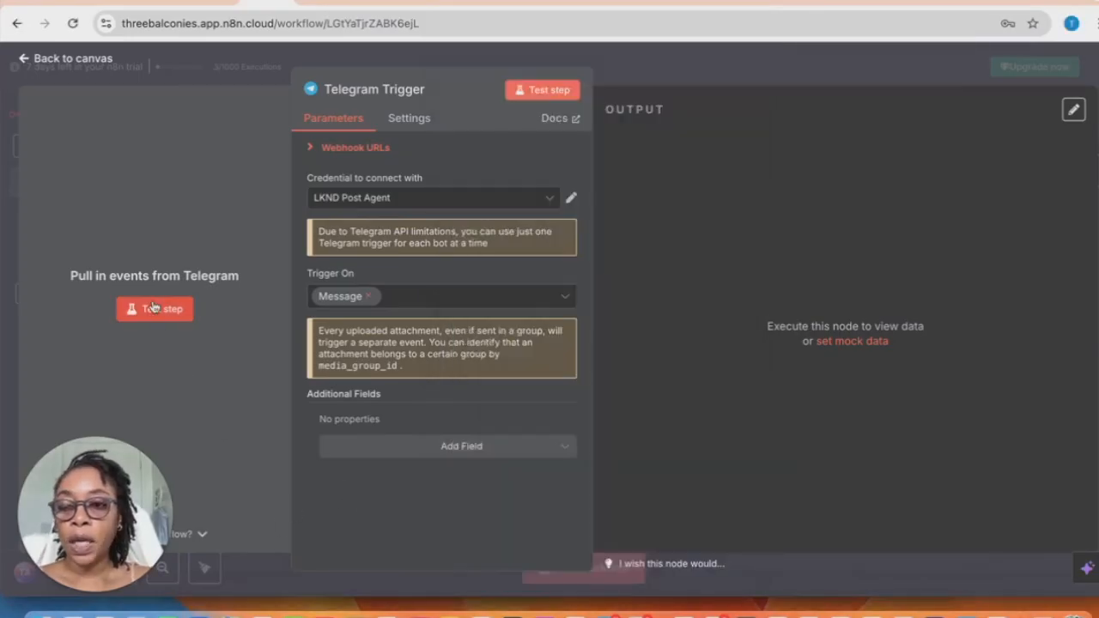
pyautogui.click(153, 307)
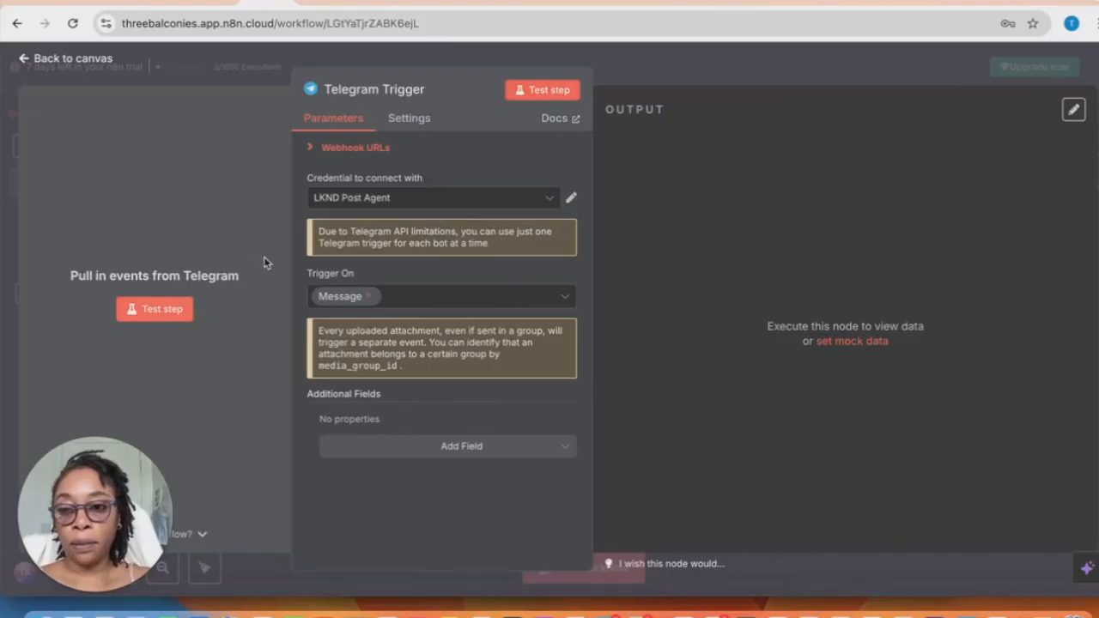
pyautogui.click(192, 302)
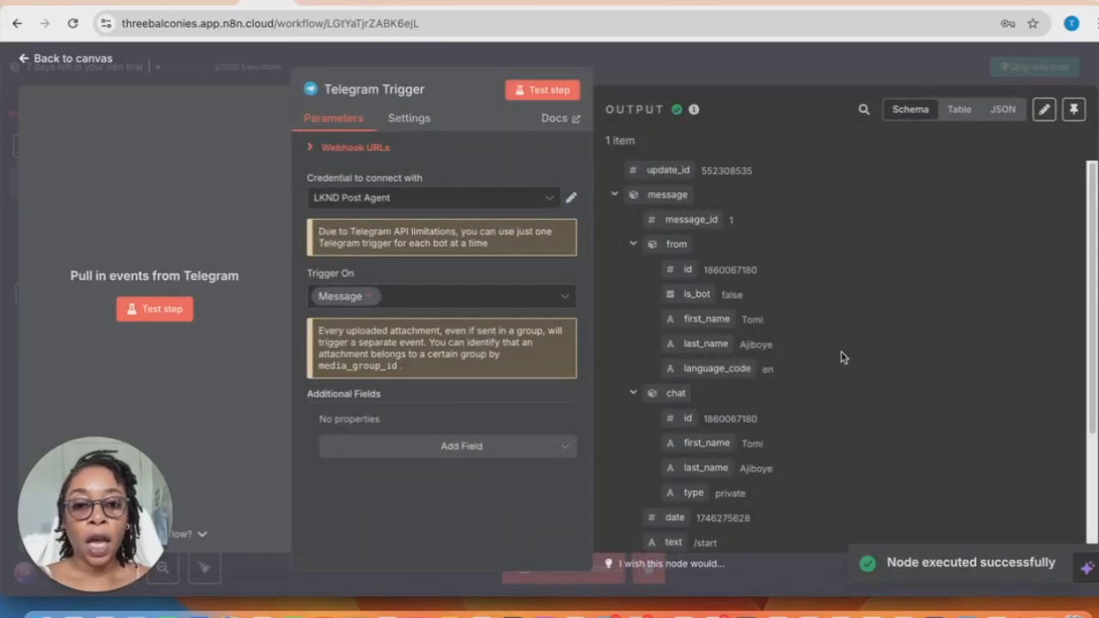
pyautogui.scroll(-4, 844, 321)
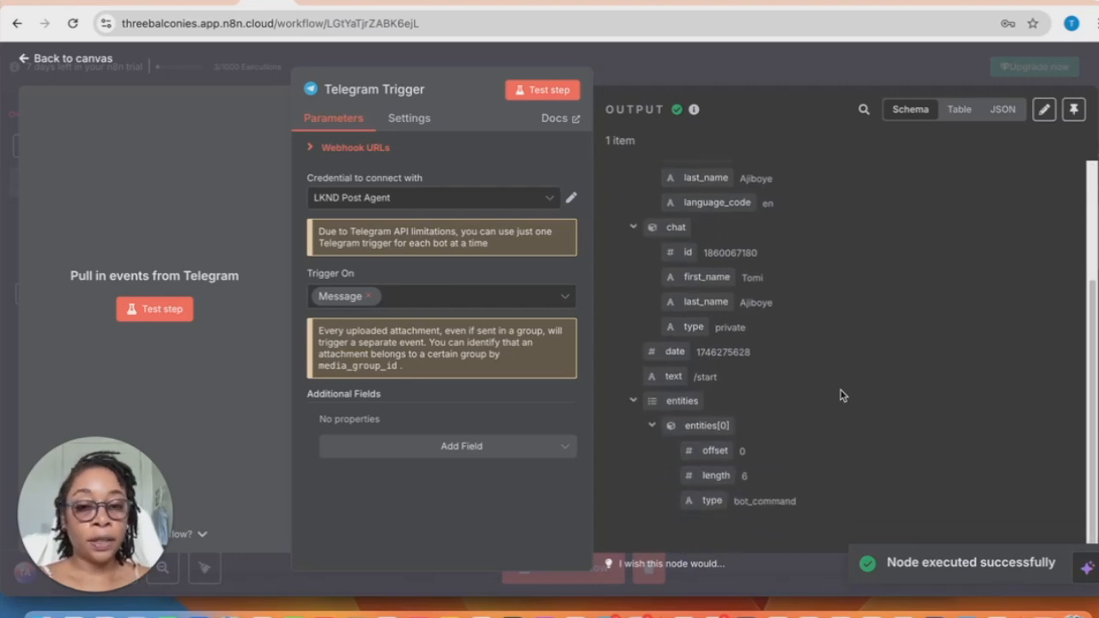
pyautogui.scroll(4, 779, 369)
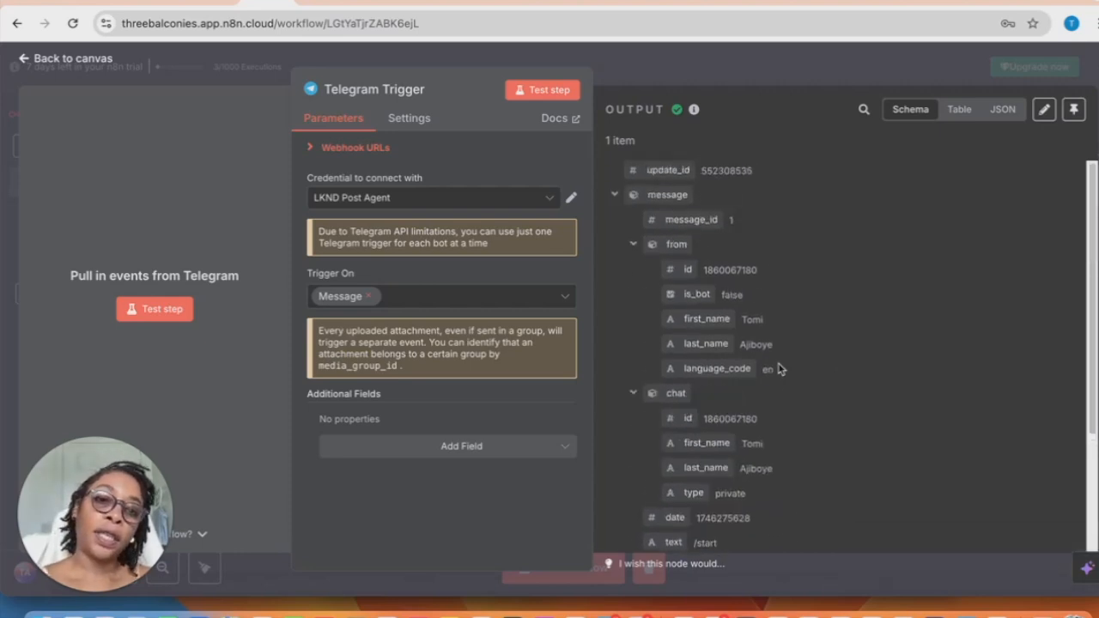
pyautogui.scroll(-4, 778, 369)
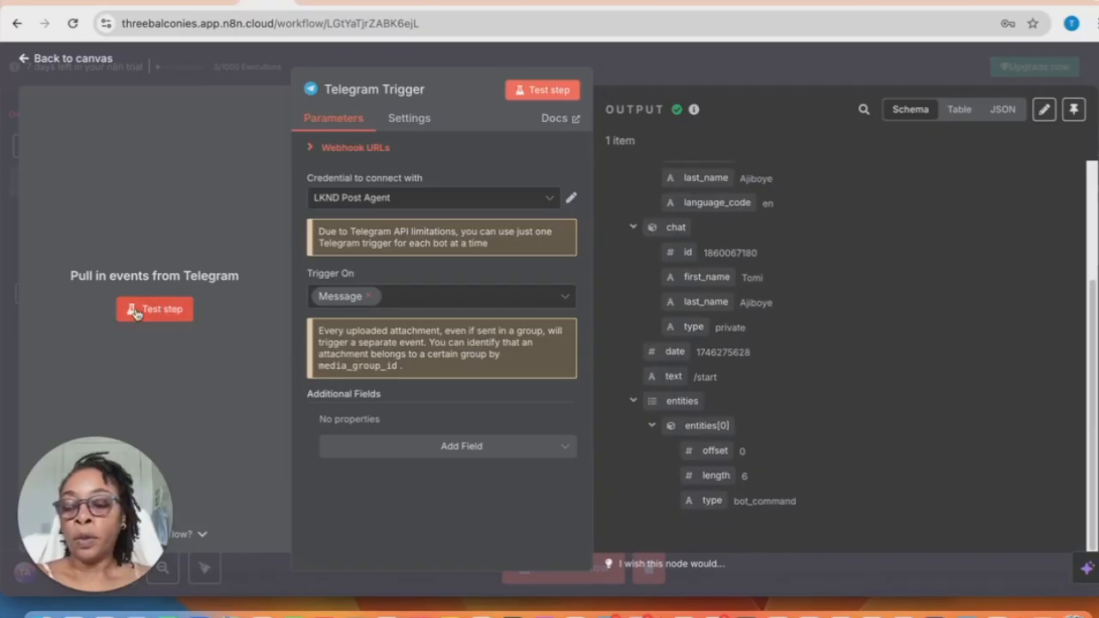
# Test the Telegram Trigger again by sending the bot the message "Test" in Telegram, and check the message text in the output
pyautogui.click(171, 311)
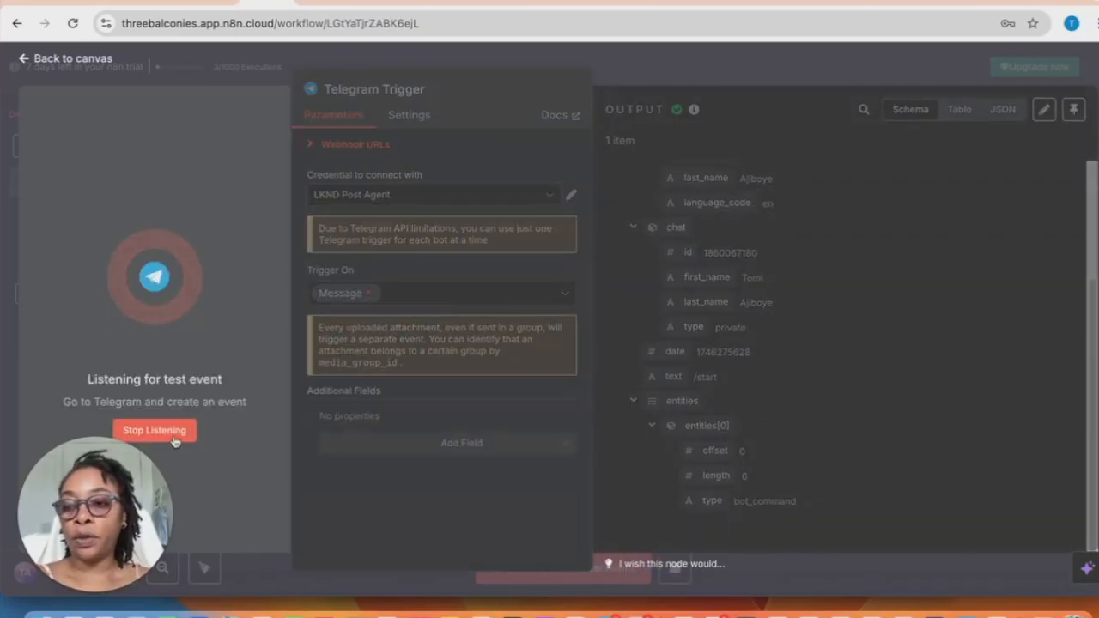
pyautogui.click(809, 612)
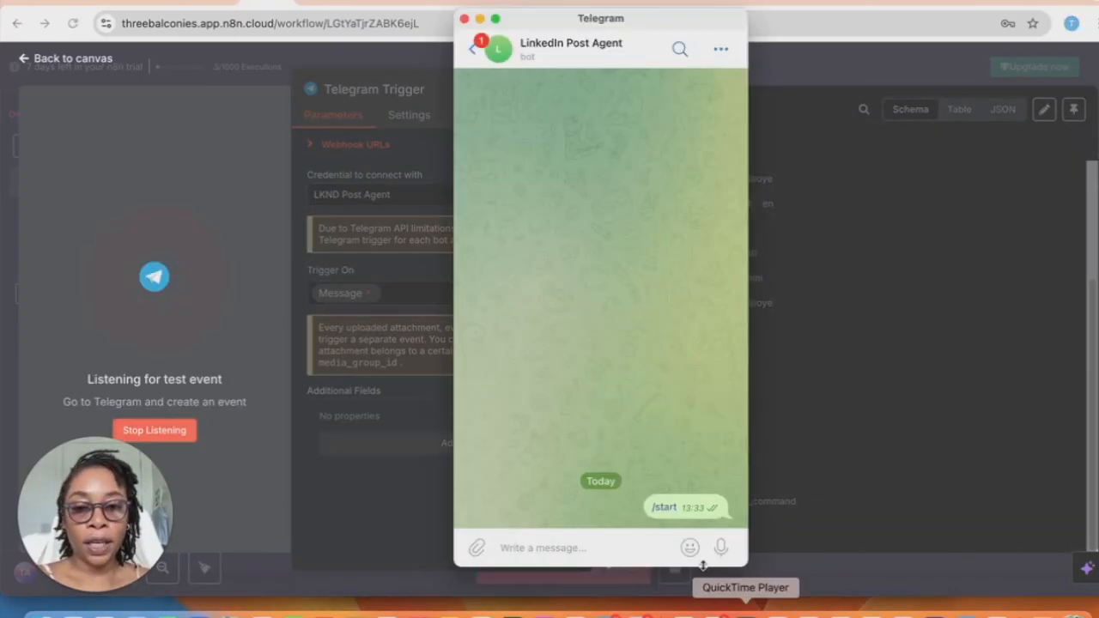
pyautogui.write('T')
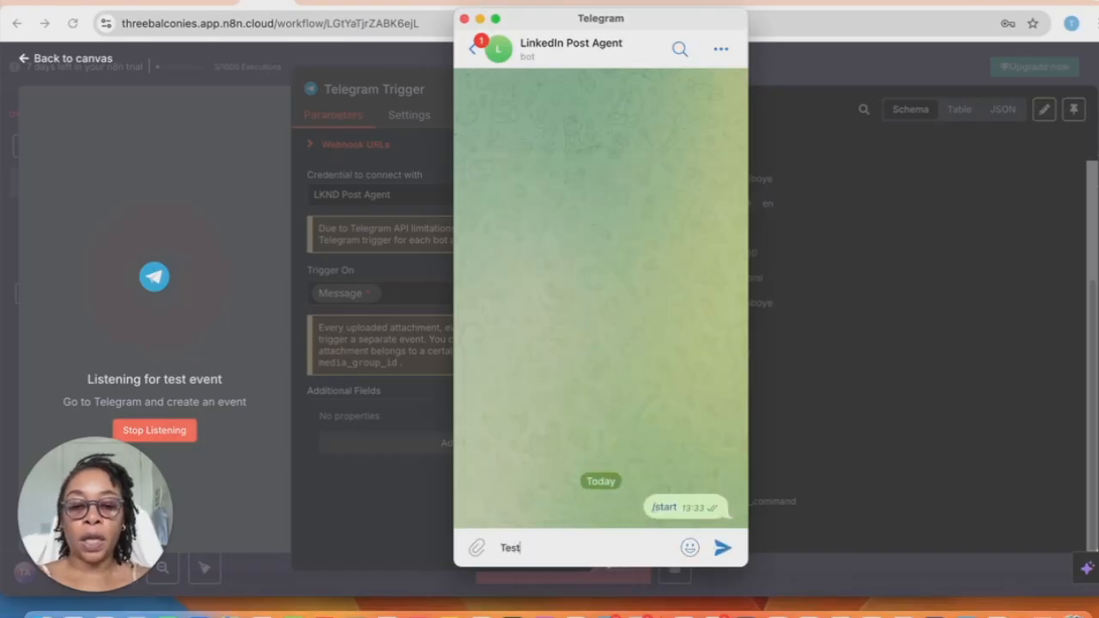
pyautogui.write('est')
pyautogui.press('Return')
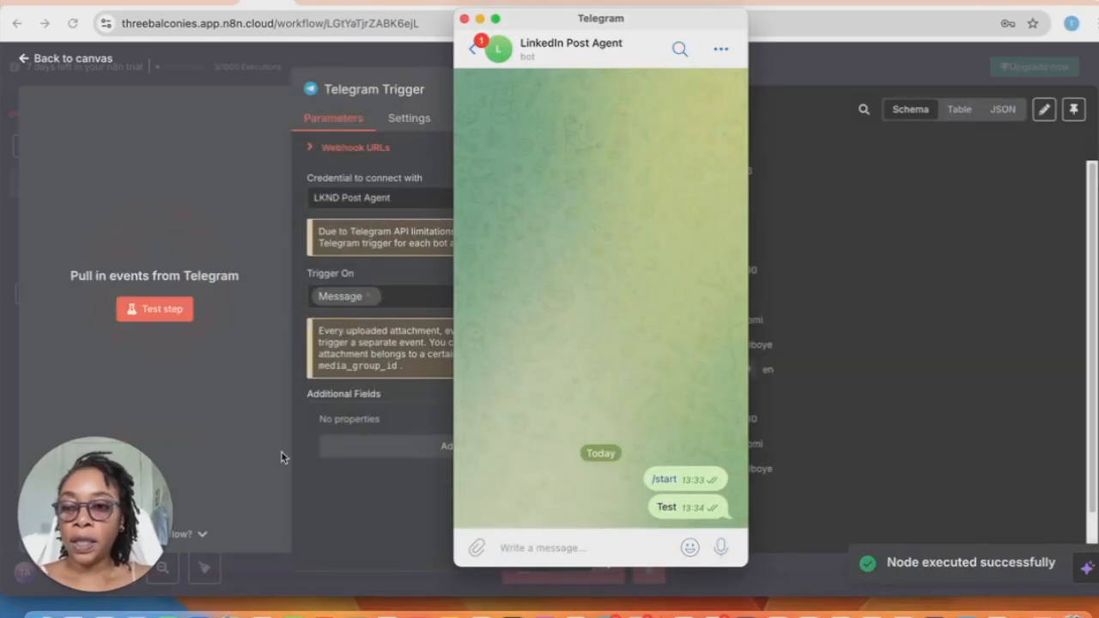
pyautogui.click(372, 512)
pyautogui.scroll(-1, 807, 481)
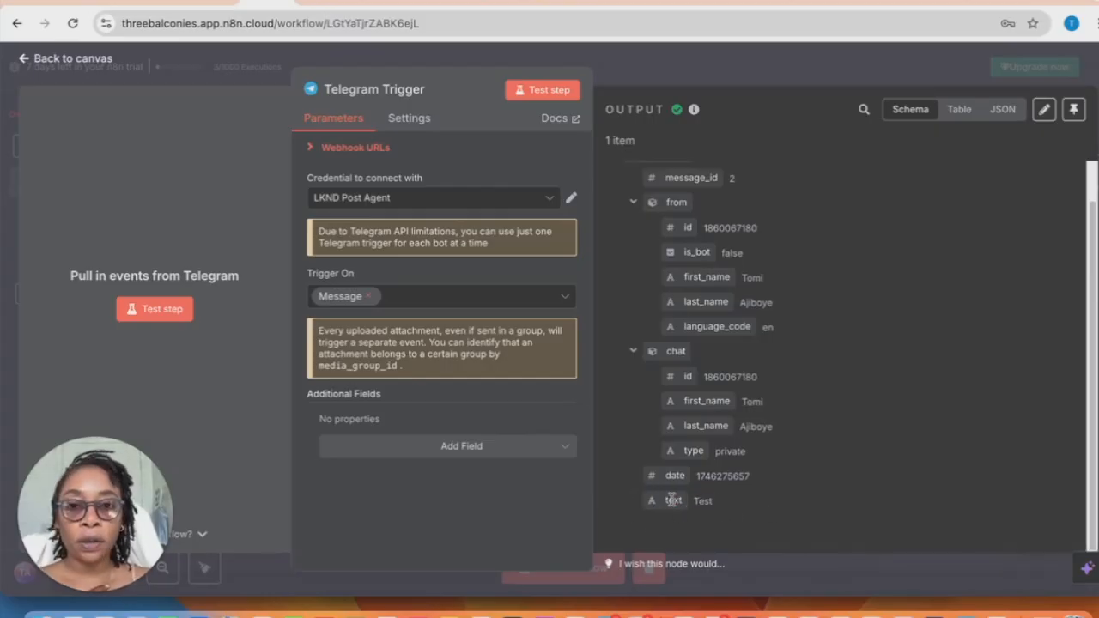
# Return to the workflow canvas and save the workflow
pyautogui.click(51, 61)
pyautogui.click(875, 118)
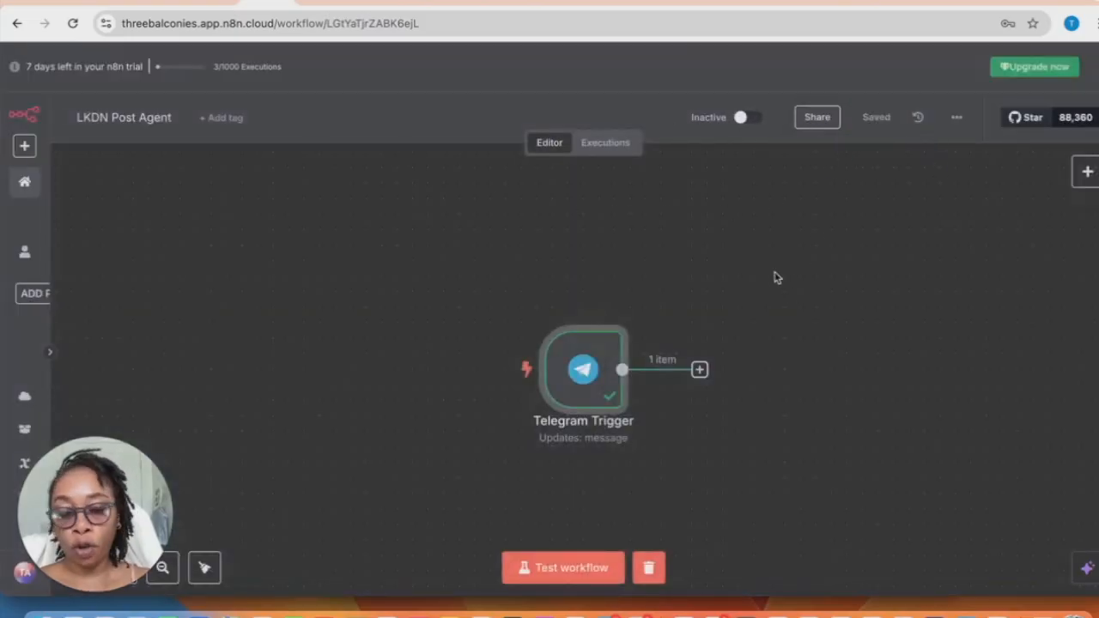
pyautogui.click(210, 2)
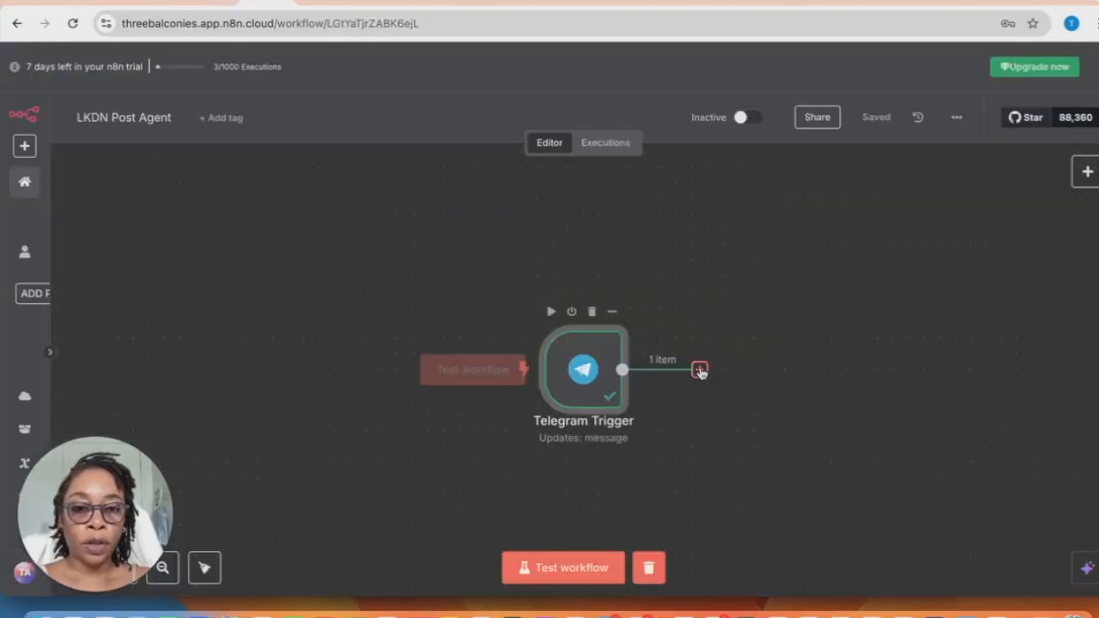
# Add a Code node after the Telegram Trigger and clear its default JavaScript
pyautogui.click(699, 369)
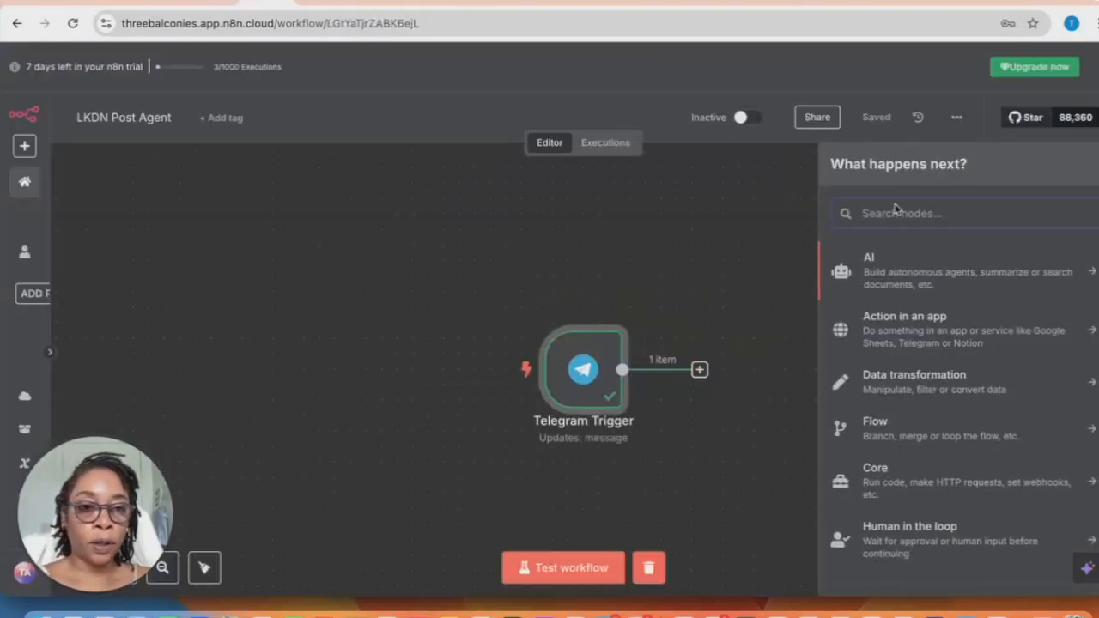
pyautogui.write('fun')
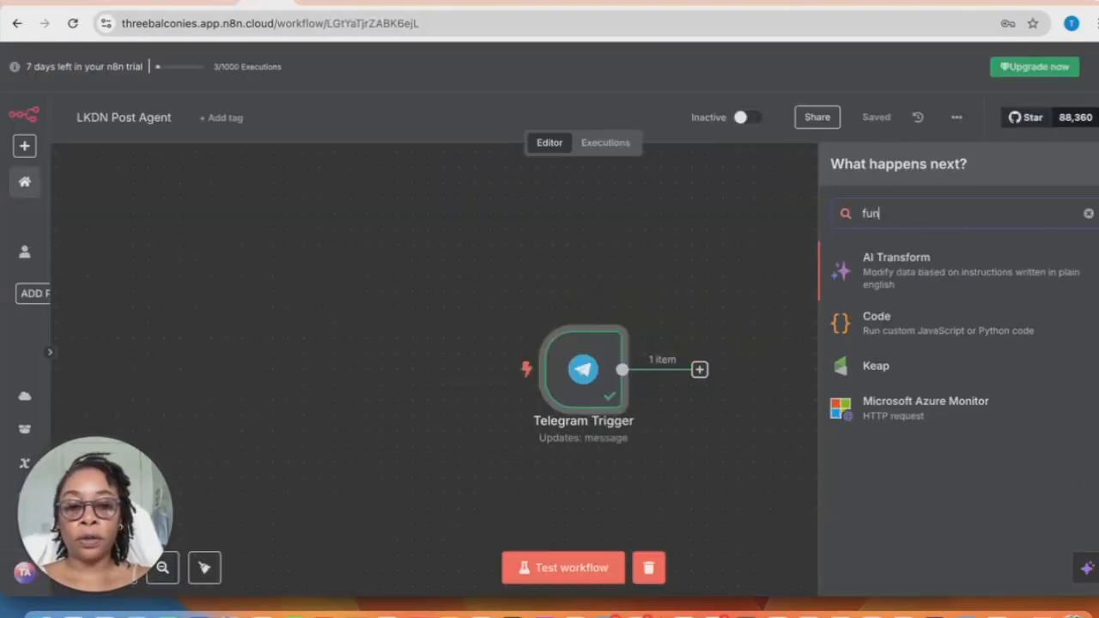
pyautogui.click(909, 329)
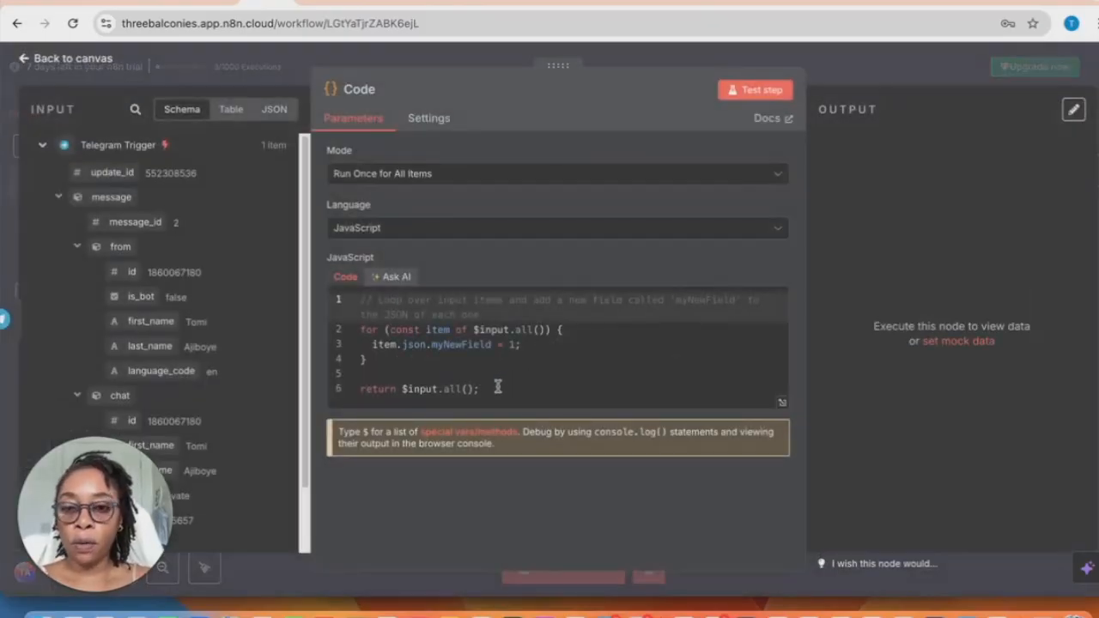
pyautogui.moveTo(515, 390); pyautogui.dragTo(333, 305)
pyautogui.press('BackSpace')
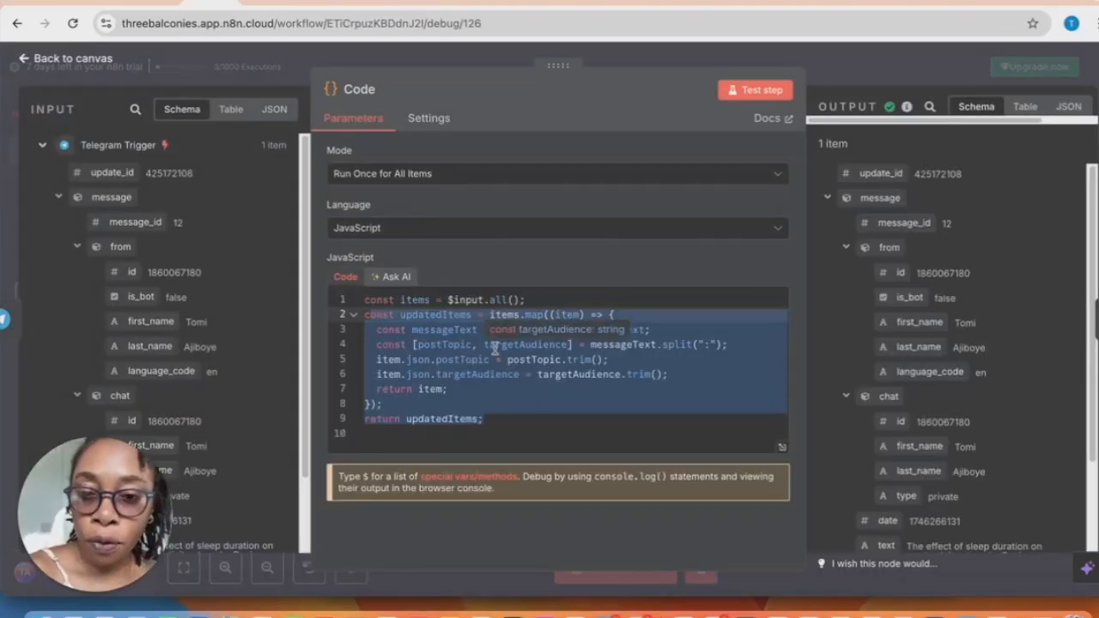
# Copy the full message-splitting JavaScript from the existing workflow's Code node and paste it into the new Code node
pyautogui.click(512, 419)
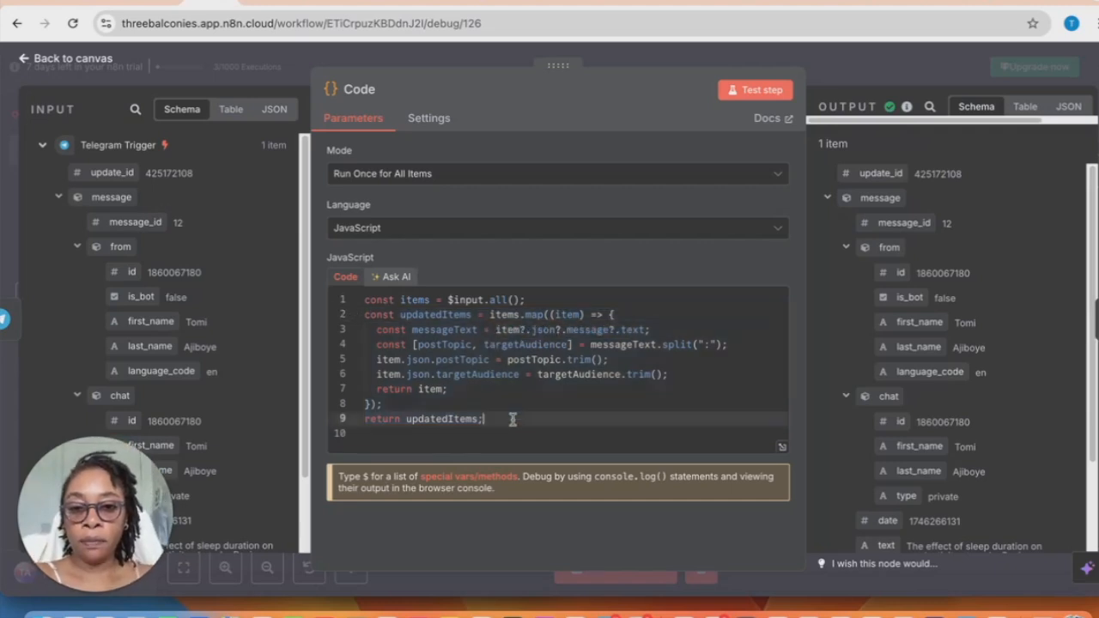
pyautogui.moveTo(500, 430); pyautogui.dragTo(364, 298)
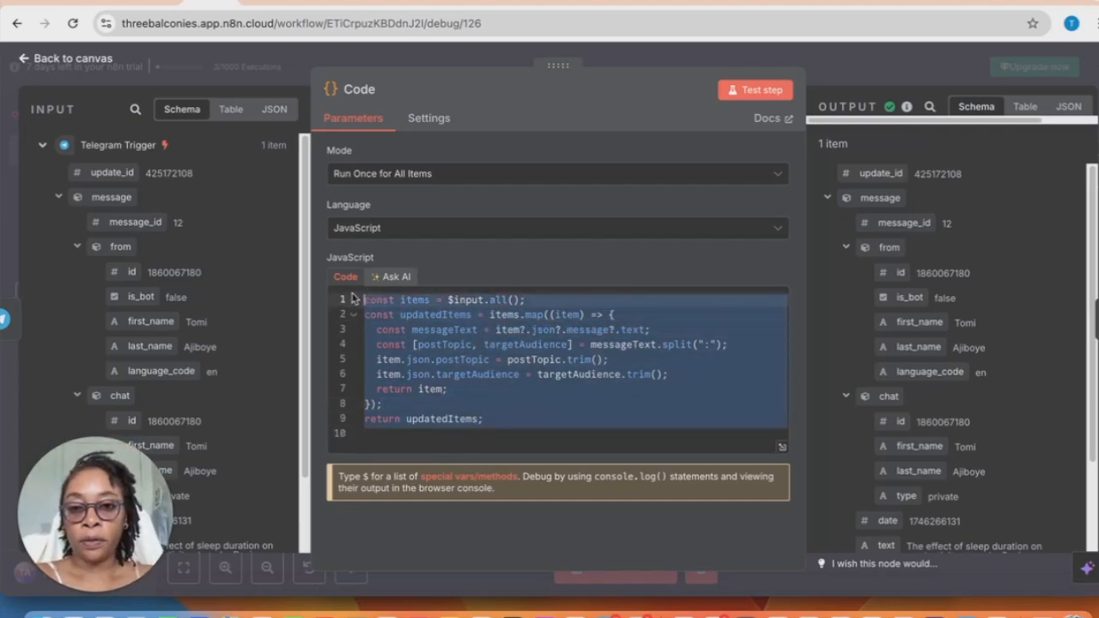
pyautogui.rightClick(452, 330)
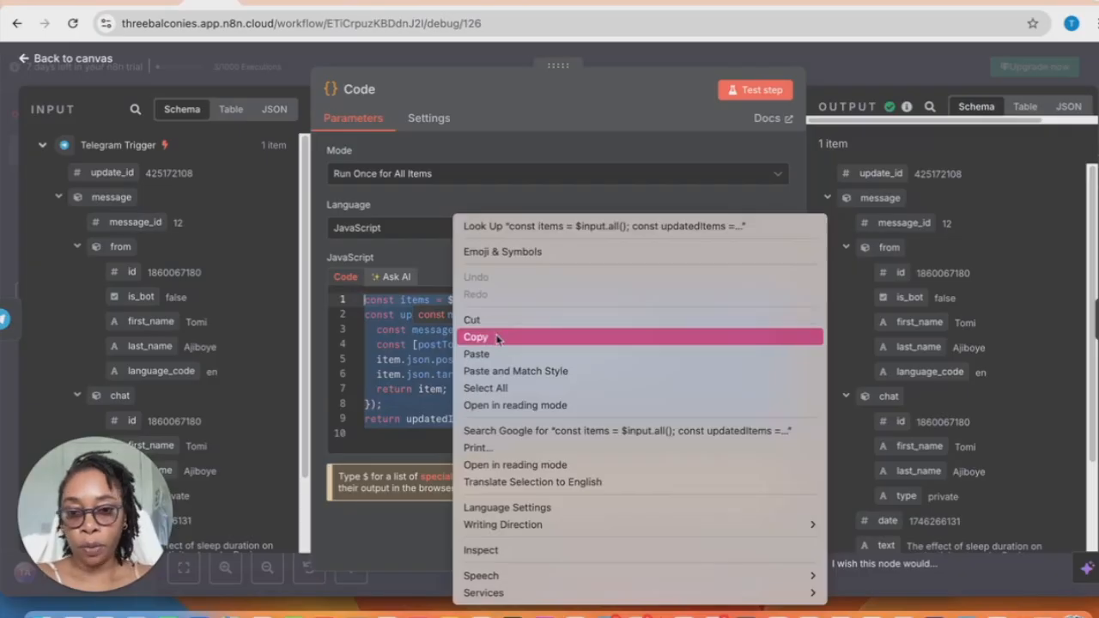
pyautogui.click(496, 337)
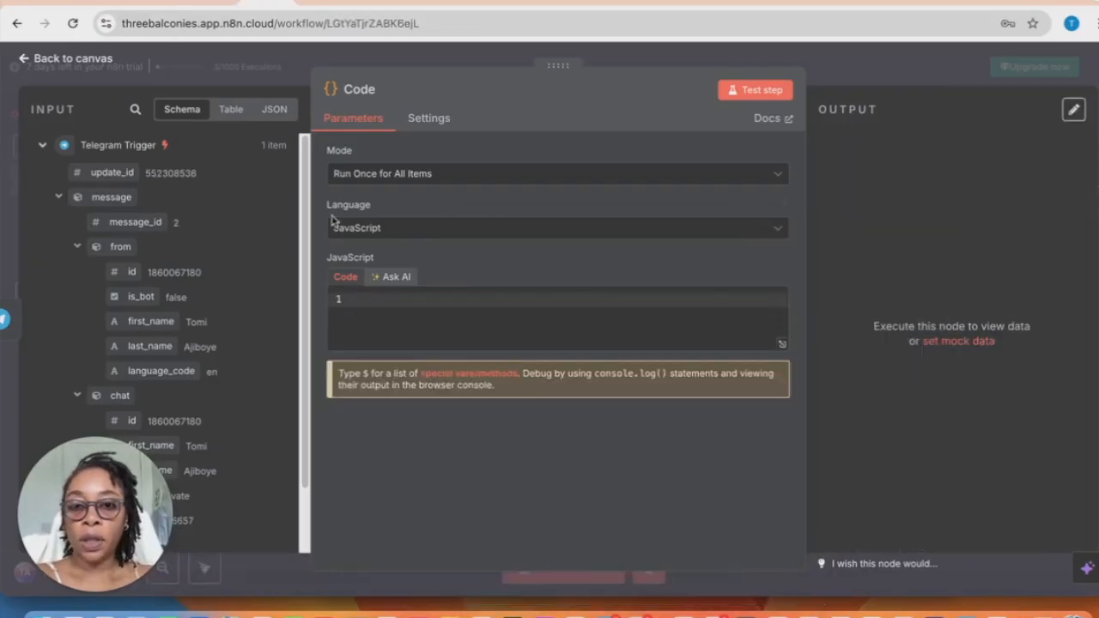
pyautogui.click(362, 305)
pyautogui.hotkey('ctrl', 'v')
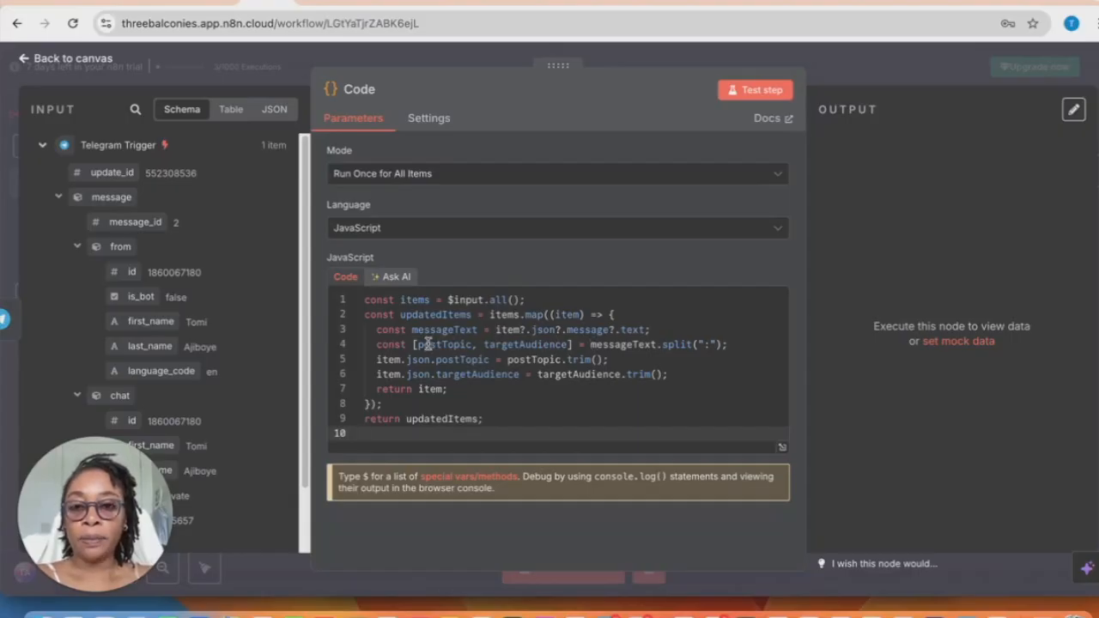
# Examine the code's postTopic and targetAudience variables, the ":" separator, and the AI code generation option
pyautogui.doubleClick(474, 344)
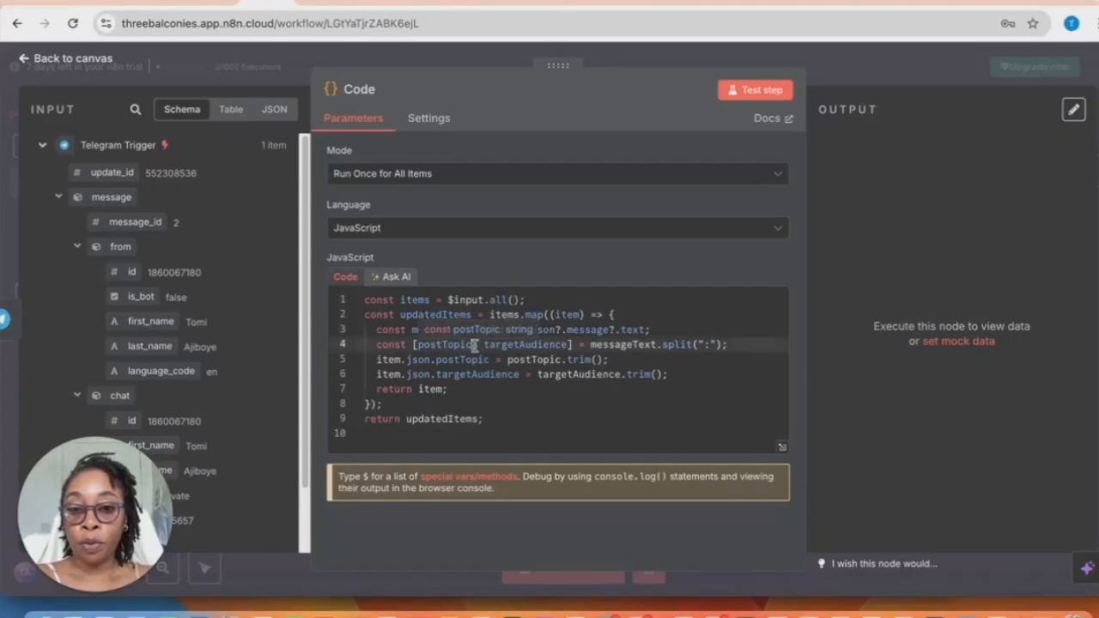
pyautogui.moveTo(570, 344); pyautogui.dragTo(486, 344)
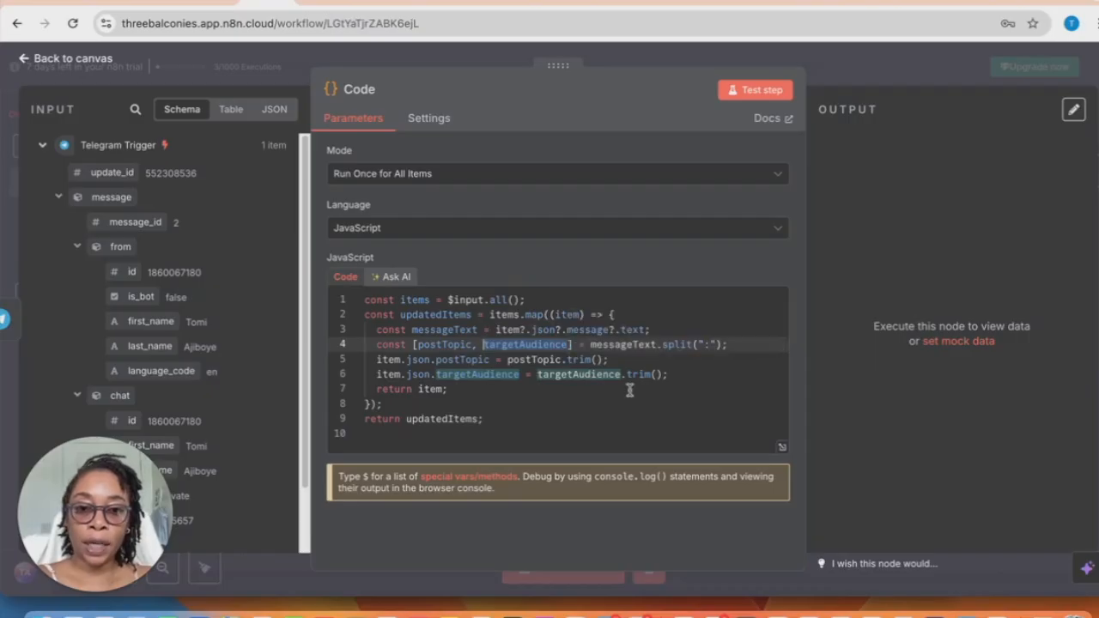
pyautogui.click(709, 344)
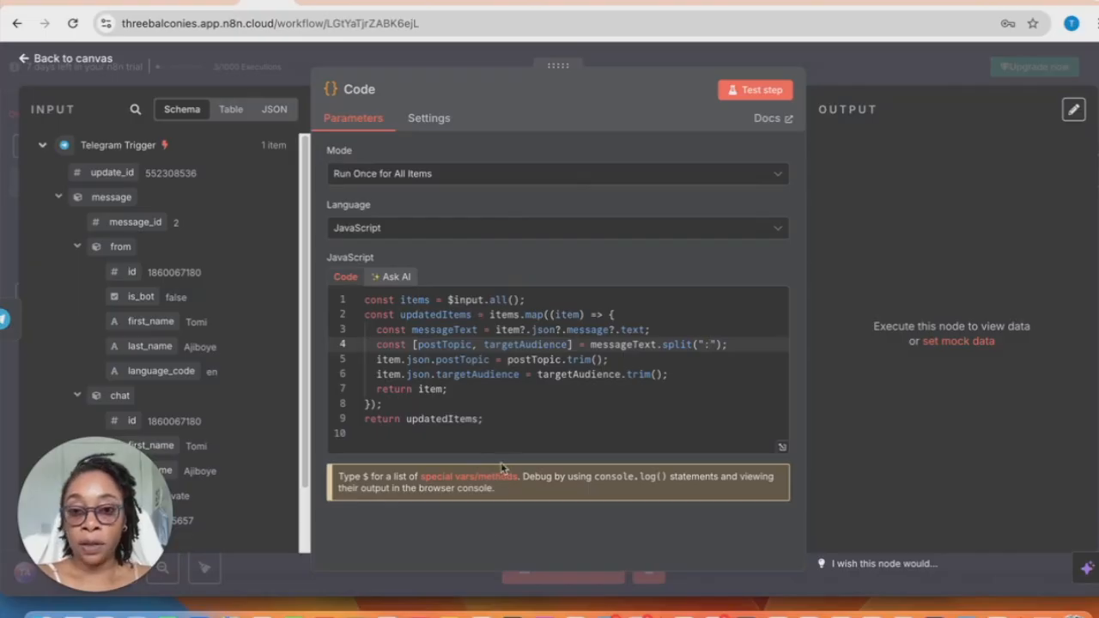
pyautogui.moveTo(503, 421); pyautogui.dragTo(364, 300)
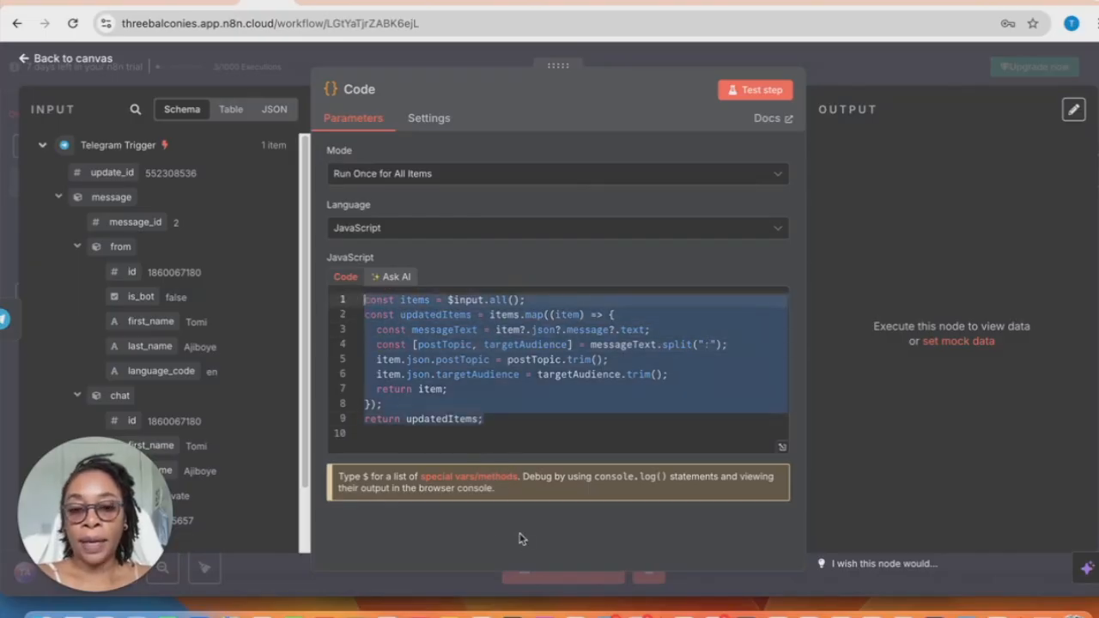
pyautogui.click(395, 277)
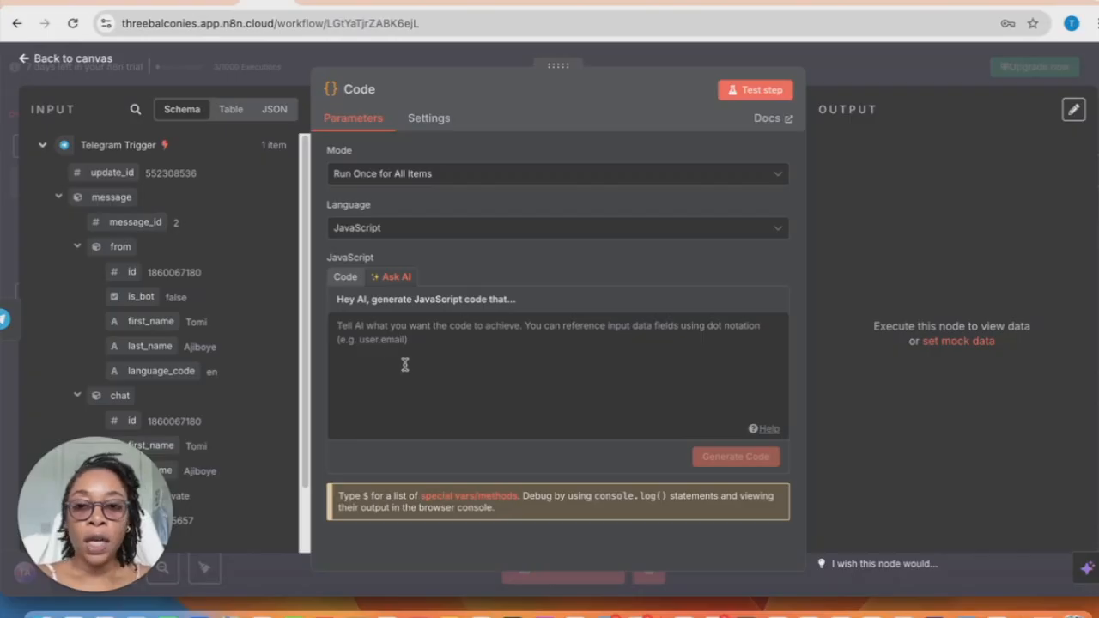
pyautogui.click(345, 277)
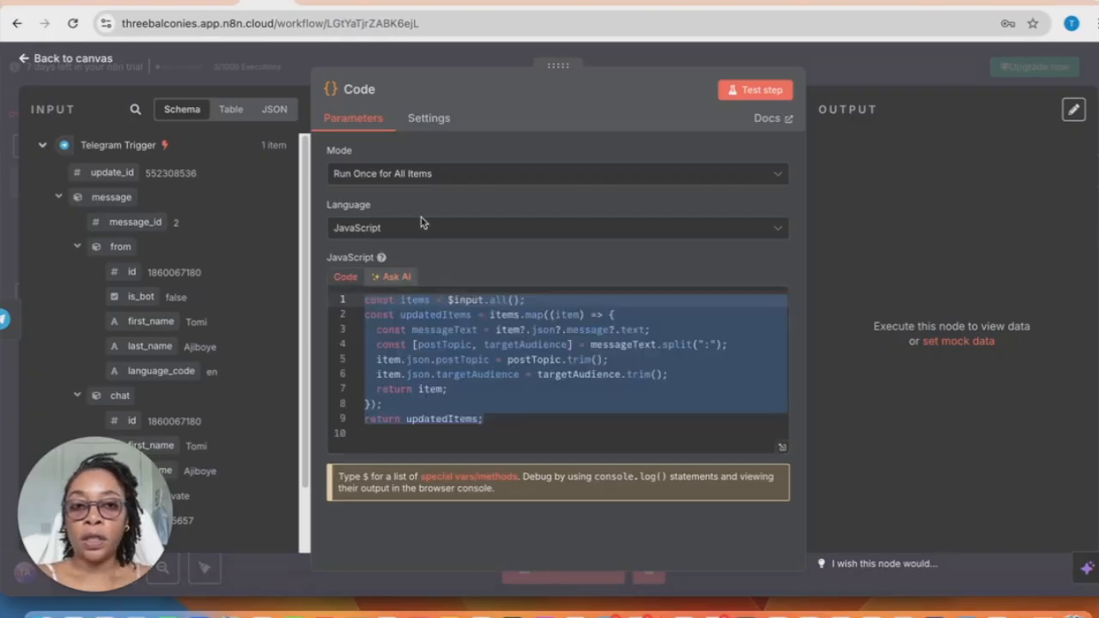
# Test the Code node and return to the workflow canvas
pyautogui.click(746, 93)
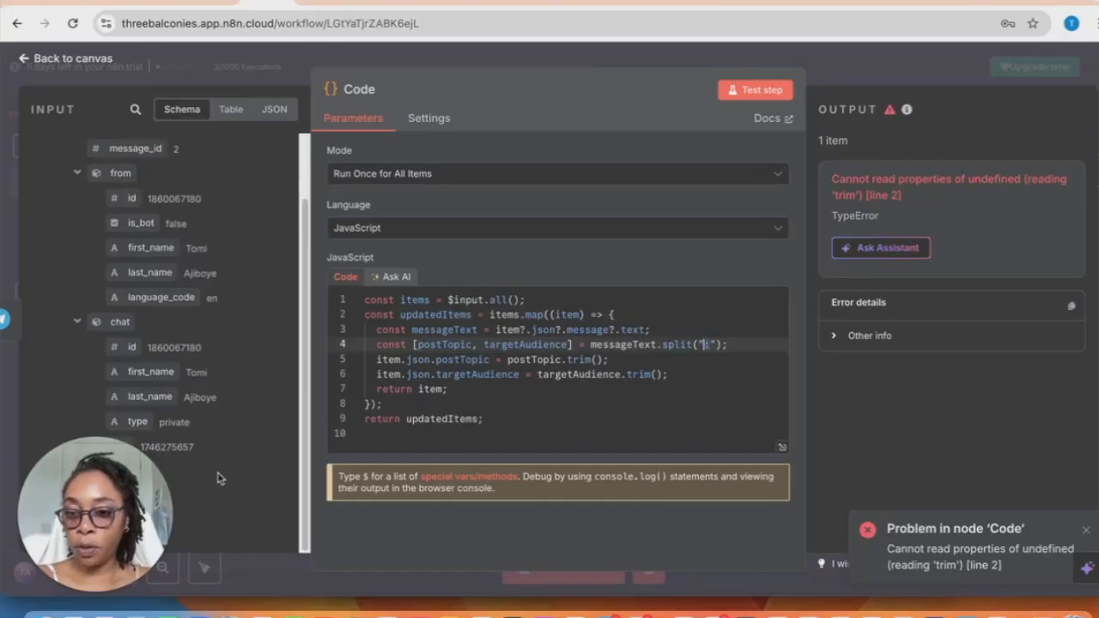
pyautogui.click(29, 57)
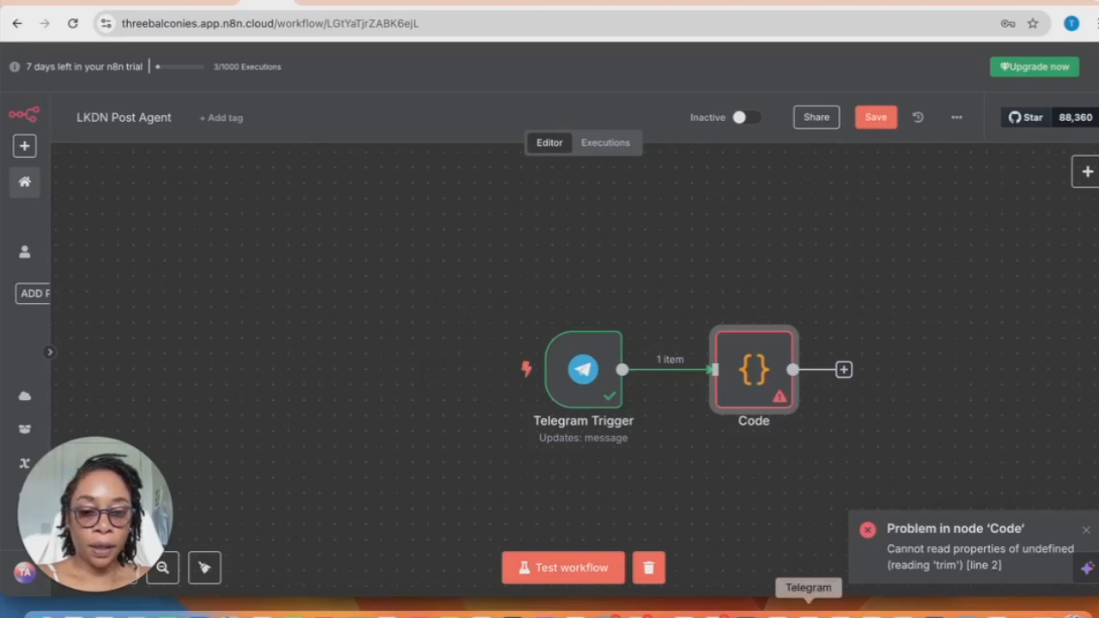
# Switch to Telegram, send "Test1 : Test2" to the LinkedIn Post Agent bot, and try to test the Telegram Trigger in n8n
pyautogui.click(808, 613)
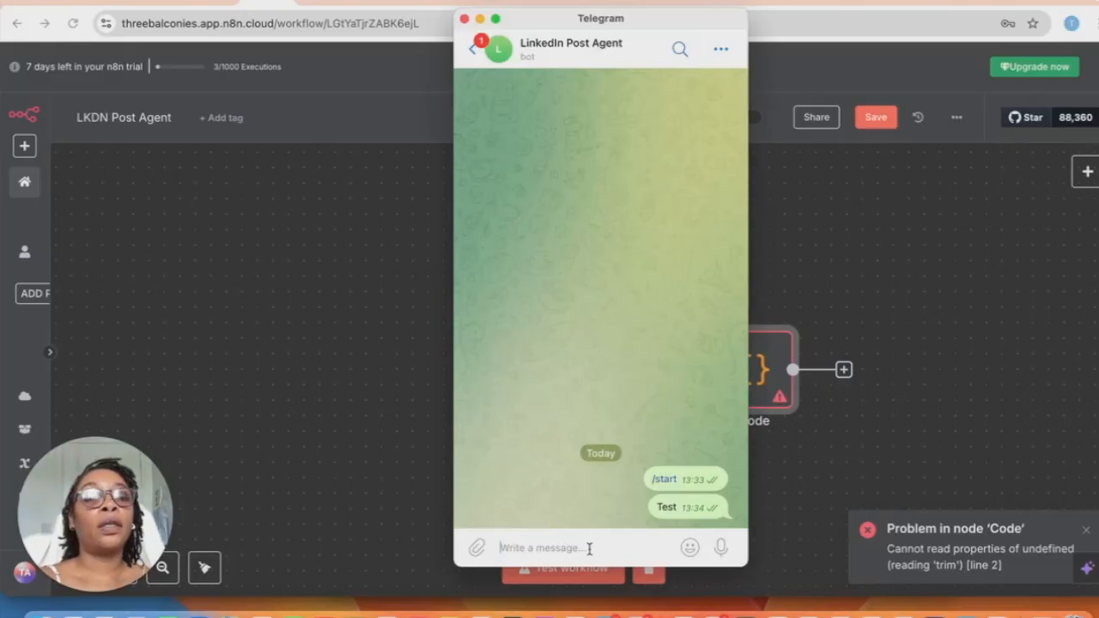
pyautogui.write('Test')
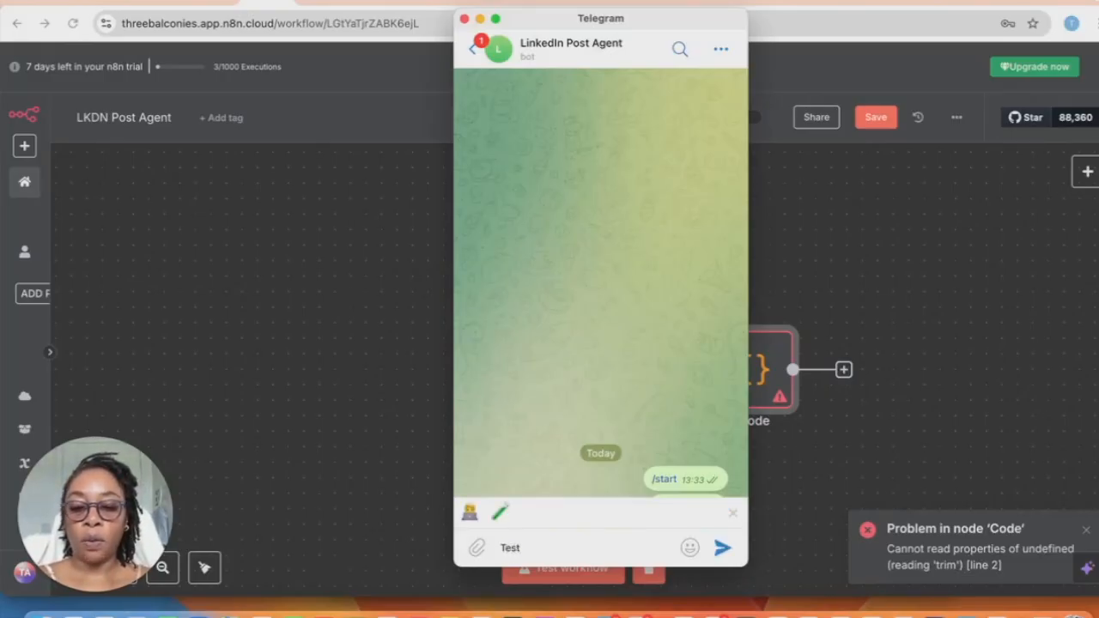
pyautogui.write('1 : T')
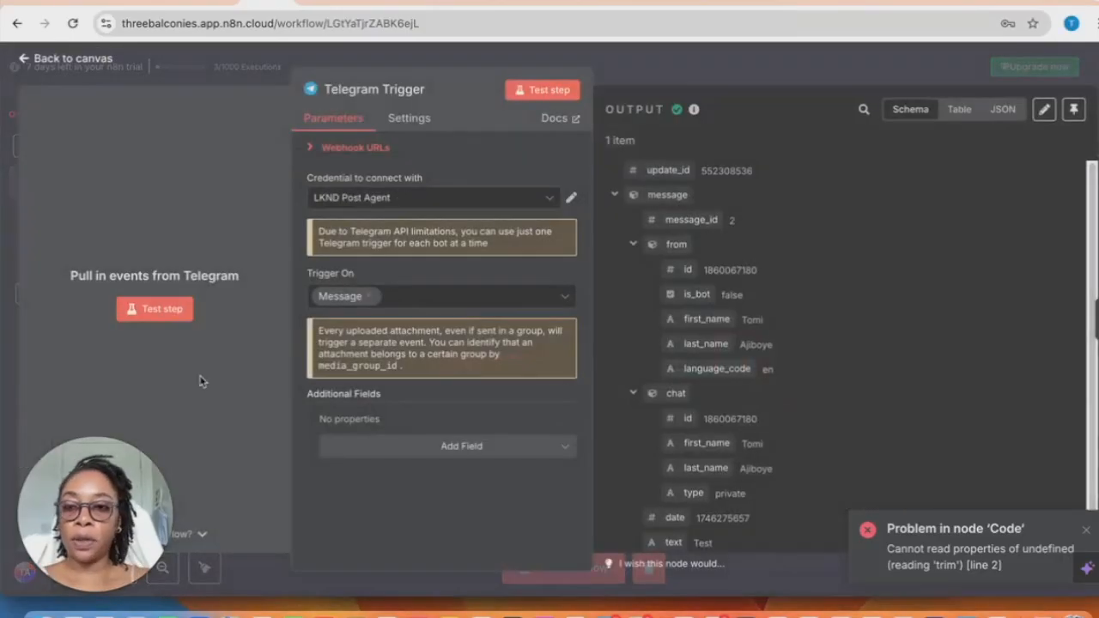
pyautogui.click(152, 309)
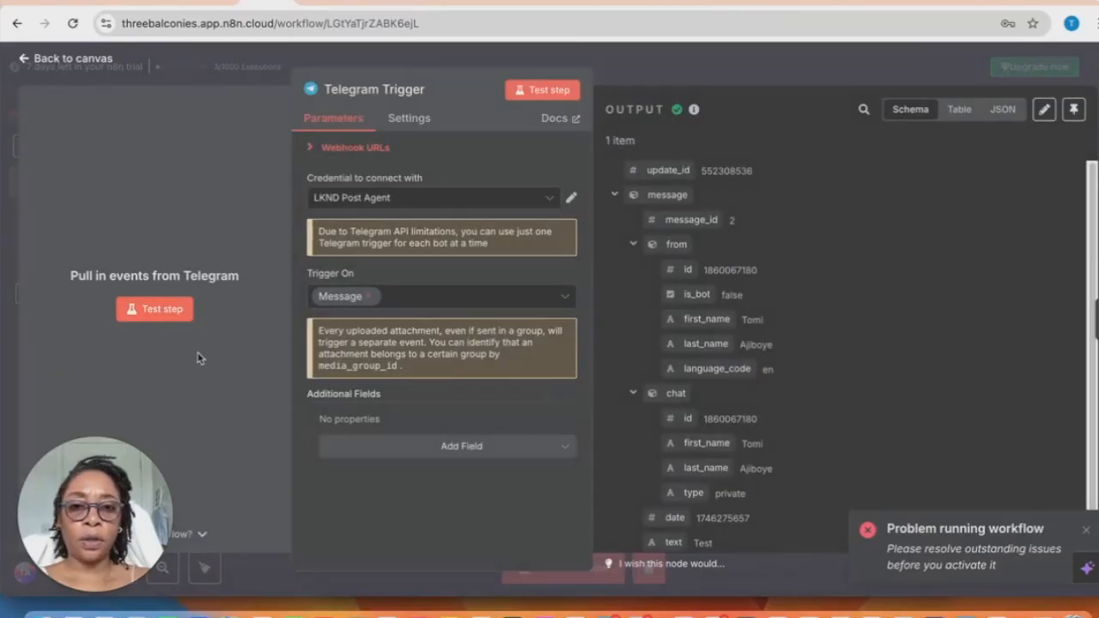
pyautogui.click(61, 60)
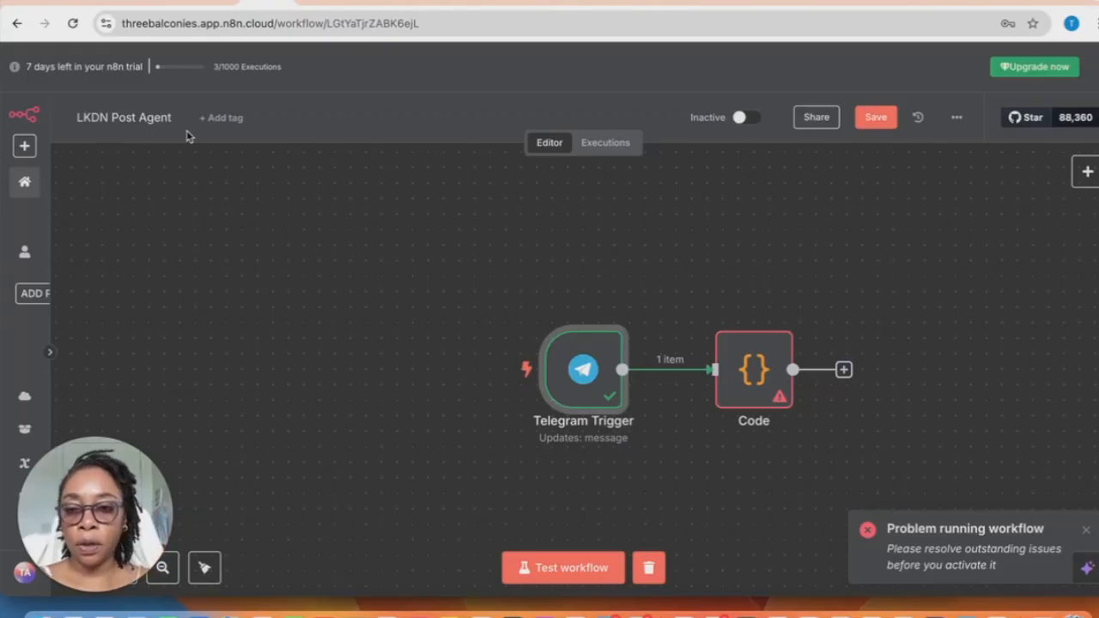
# Examine the Telegram Trigger output and the Code node in the workflow's most recent execution
pyautogui.click(614, 143)
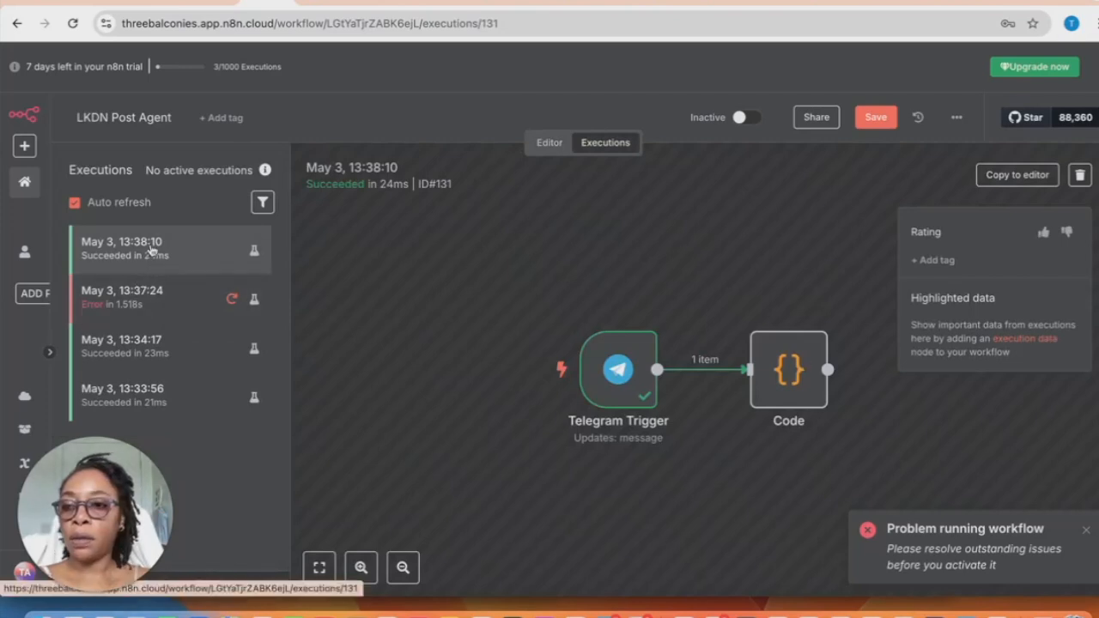
pyautogui.doubleClick(601, 371)
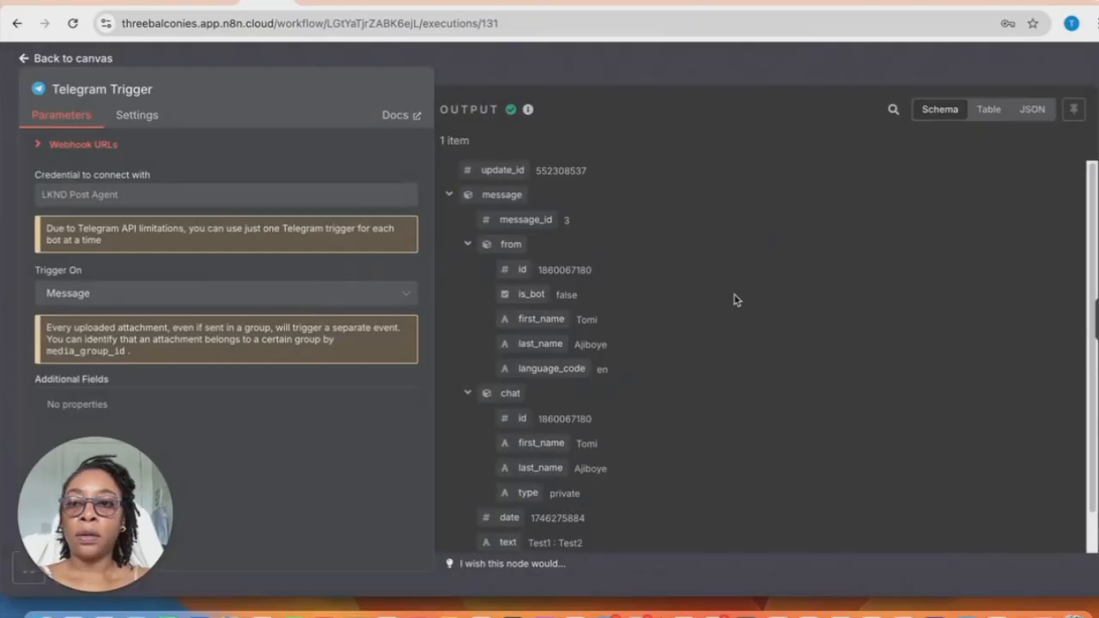
pyautogui.click(21, 59)
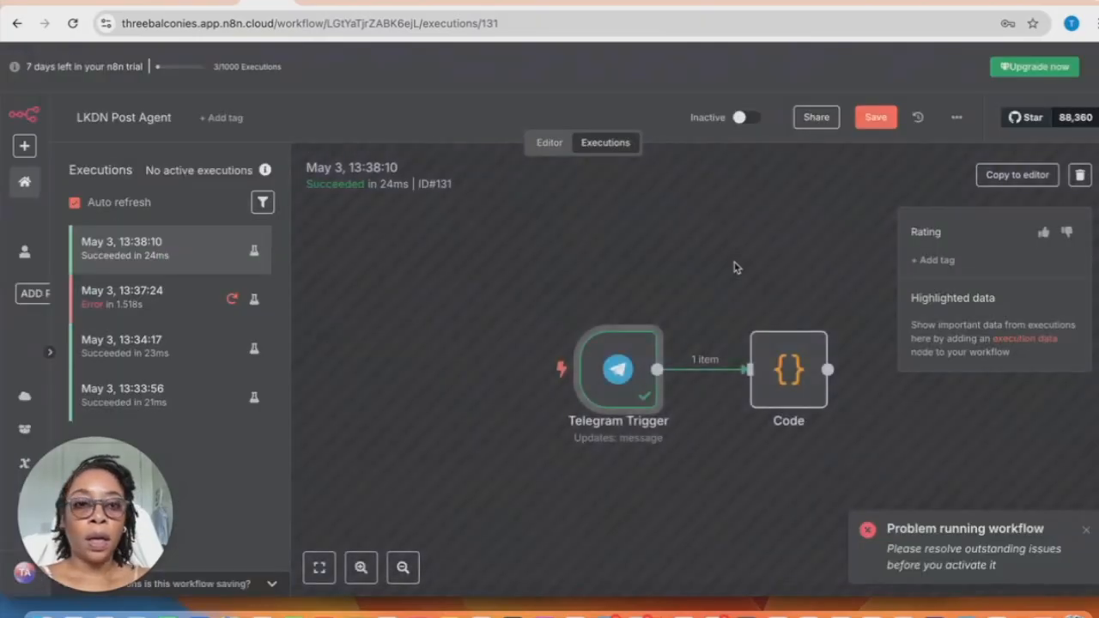
pyautogui.doubleClick(790, 369)
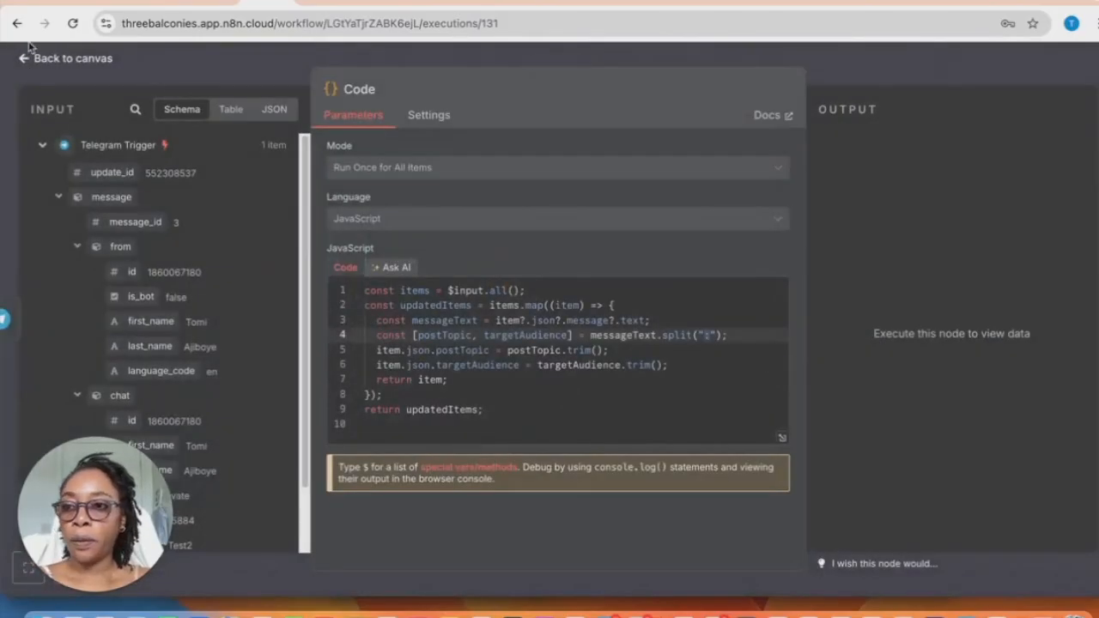
pyautogui.click(22, 59)
# Copy the most recent execution to the editor and unpin the Telegram Trigger's output data
pyautogui.click(1008, 176)
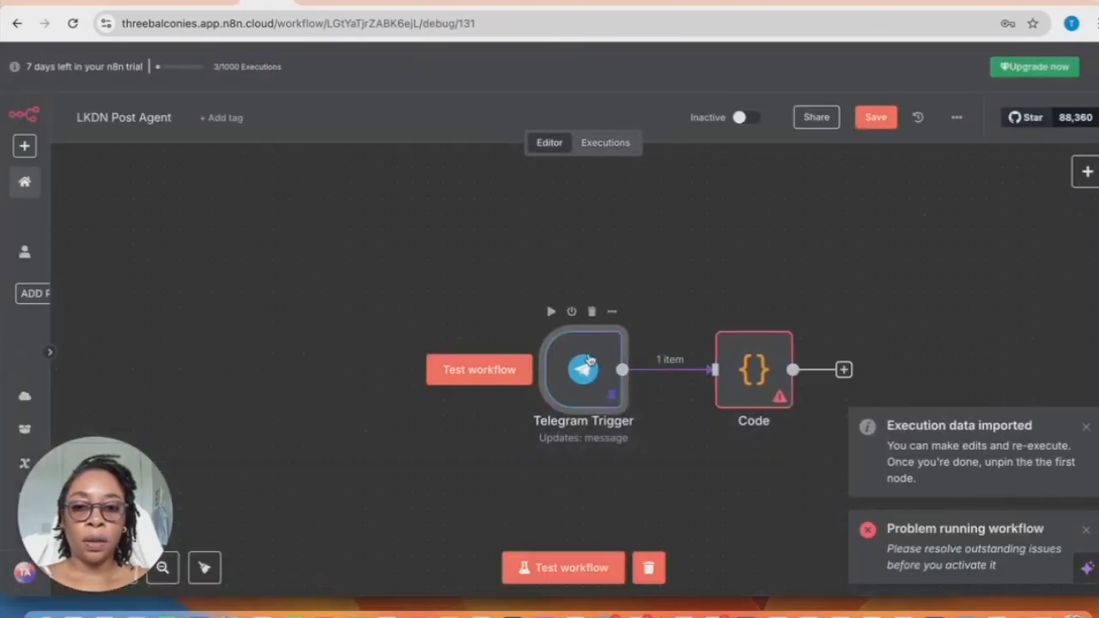
pyautogui.doubleClick(589, 360)
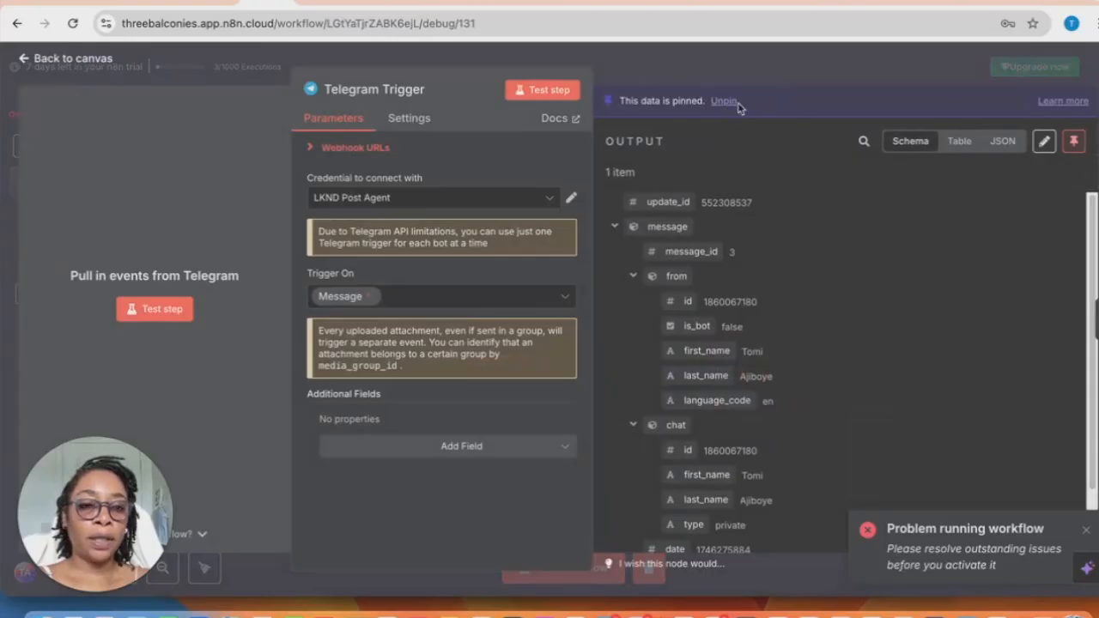
pyautogui.click(723, 101)
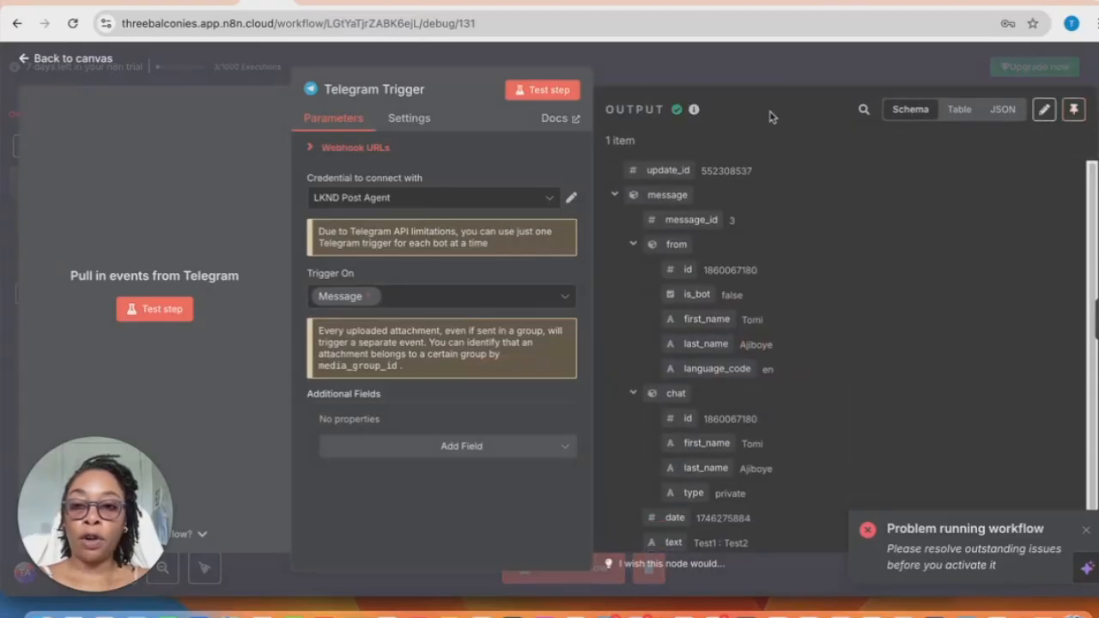
# Start the Telegram Trigger test, then copy the "Test1 : Test2" message in Telegram and resend it to the LinkedIn Post Agent bot
pyautogui.click(172, 309)
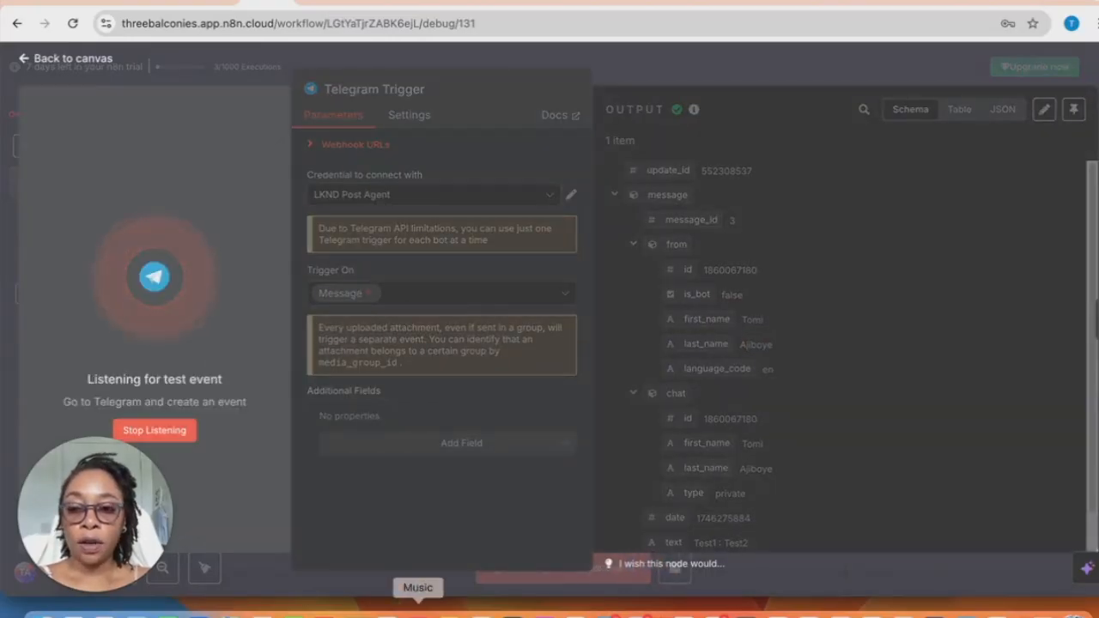
pyautogui.click(808, 611)
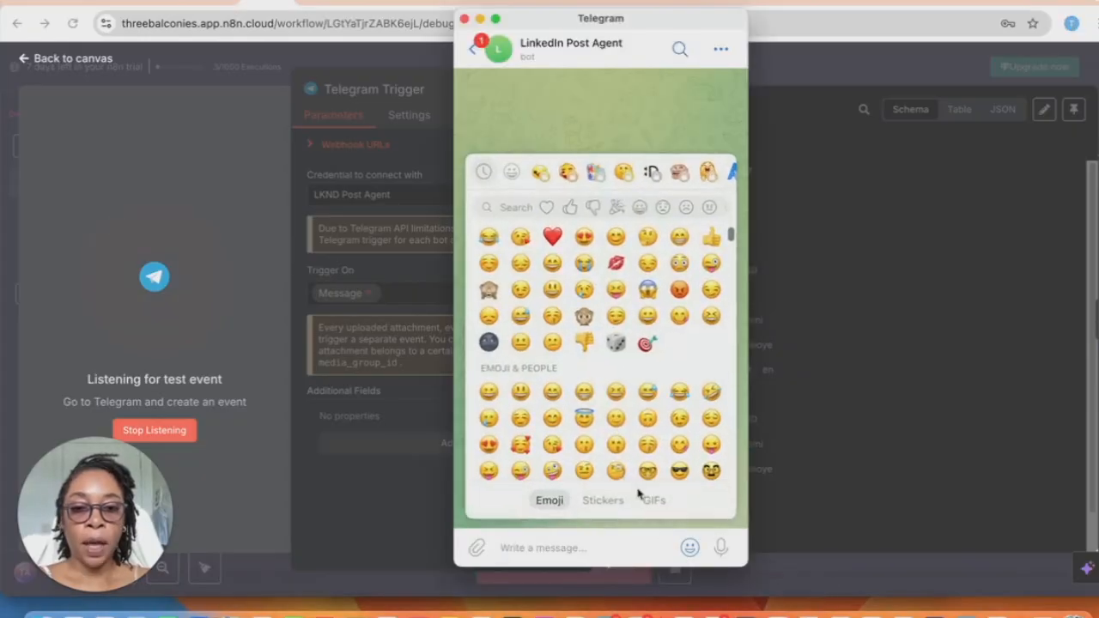
pyautogui.moveTo(676, 505); pyautogui.dragTo(618, 507)
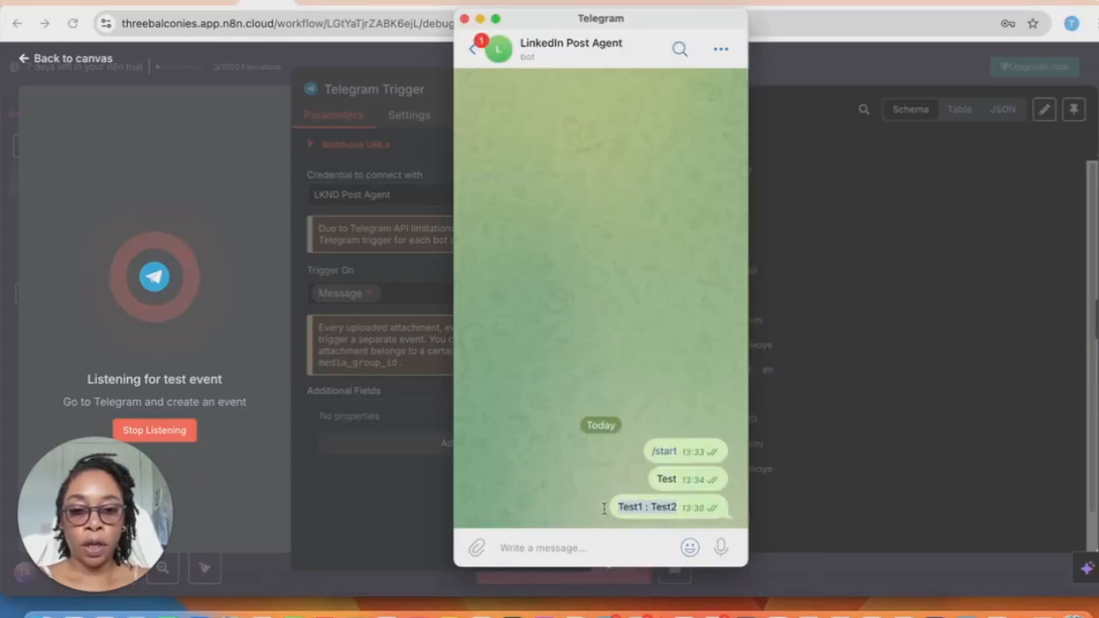
pyautogui.rightClick(625, 507)
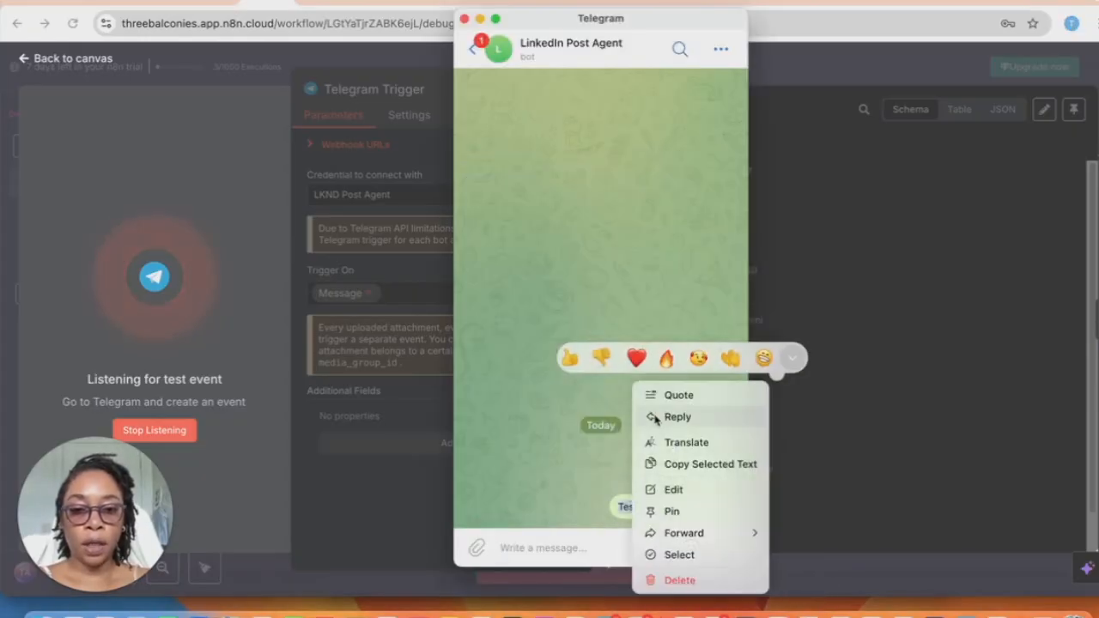
pyautogui.click(694, 464)
pyautogui.press('super+v')
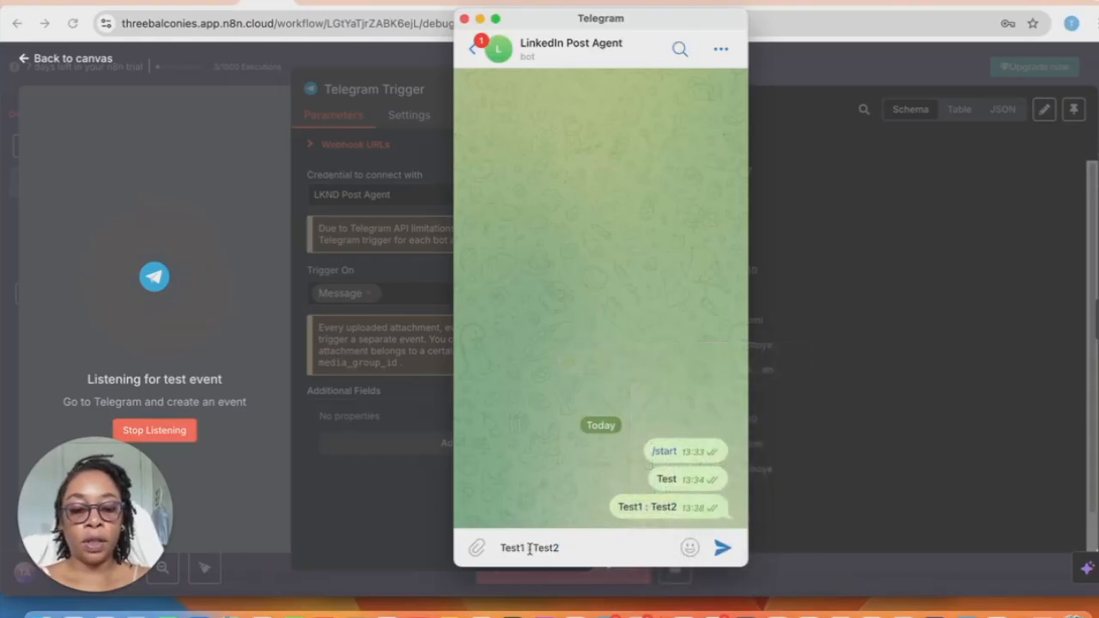
pyautogui.press('Return')
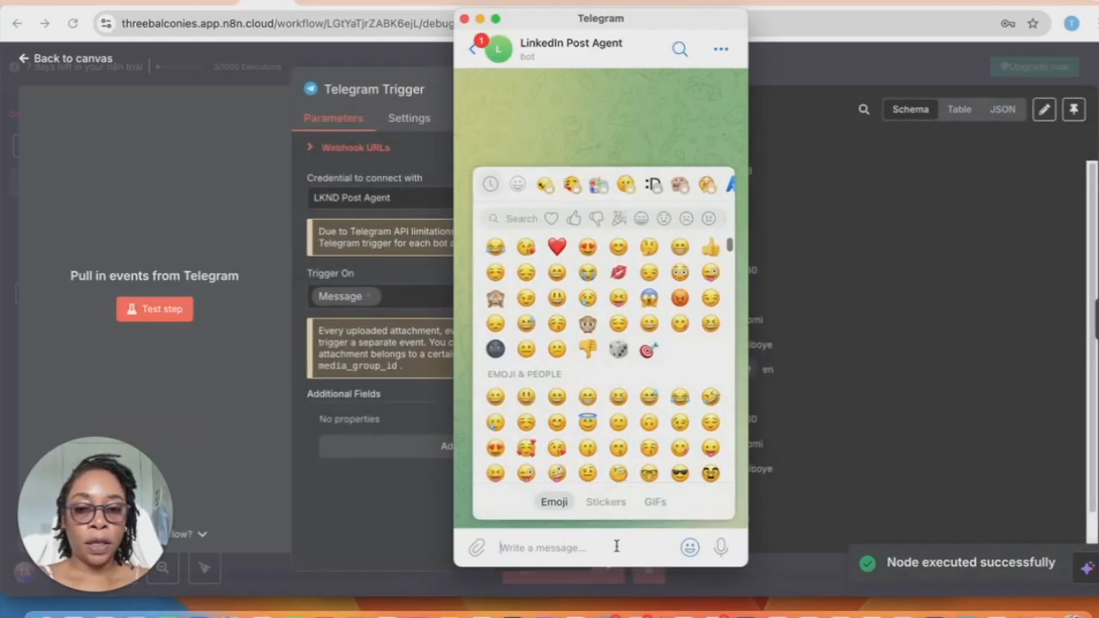
# Return to n8n, check the message text in the Telegram Trigger's output, and go back to the canvas
pyautogui.click(364, 486)
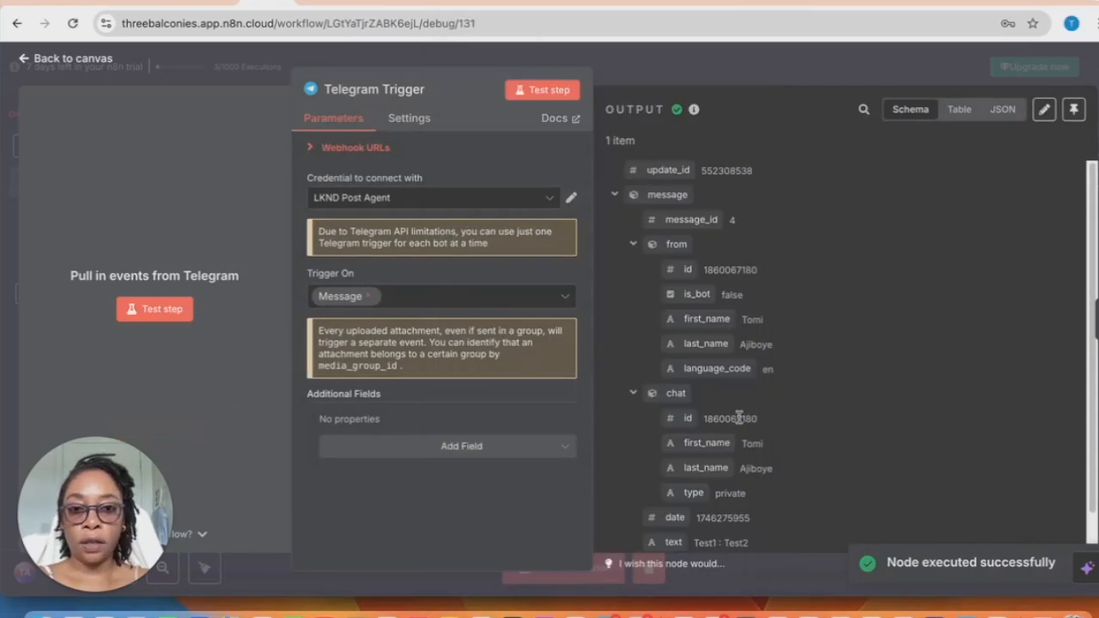
pyautogui.scroll(-2, 781, 409)
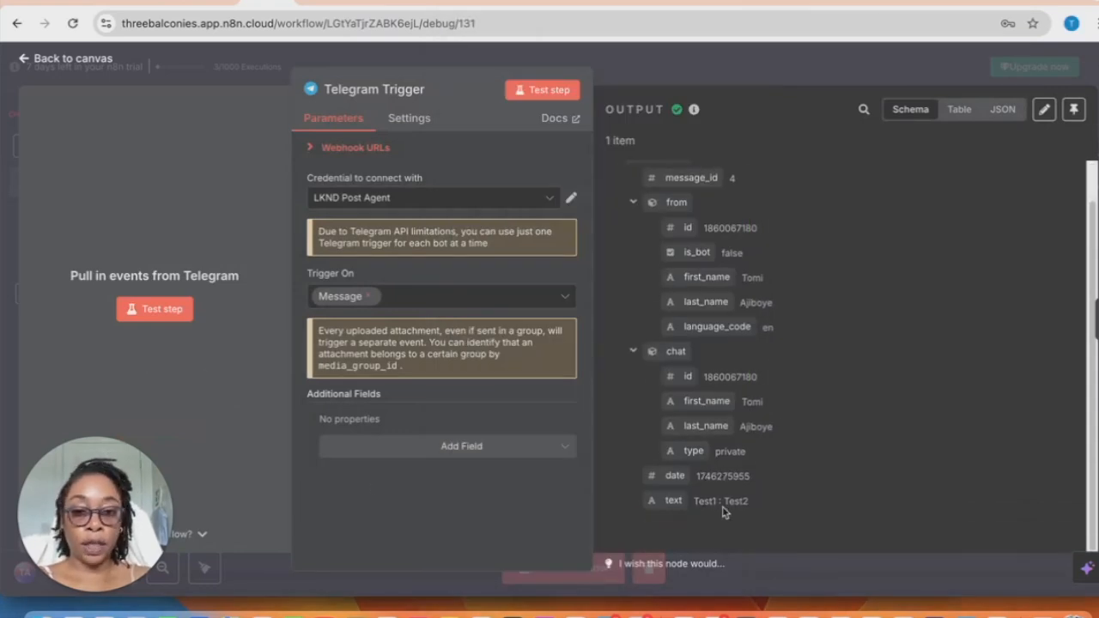
pyautogui.moveTo(757, 512); pyautogui.dragTo(693, 504)
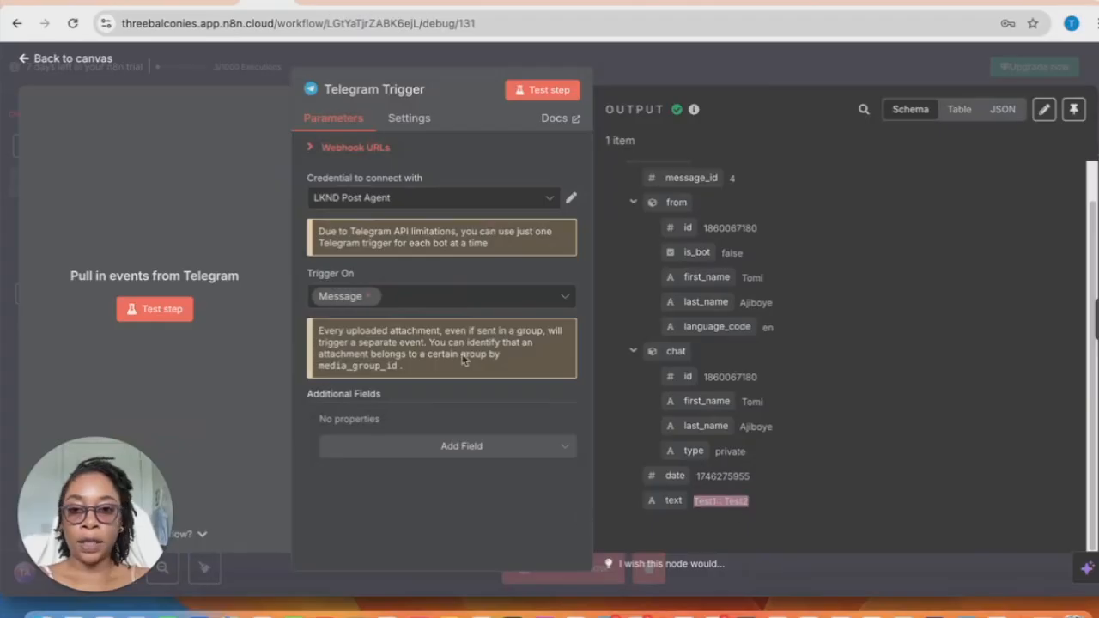
pyautogui.click(39, 59)
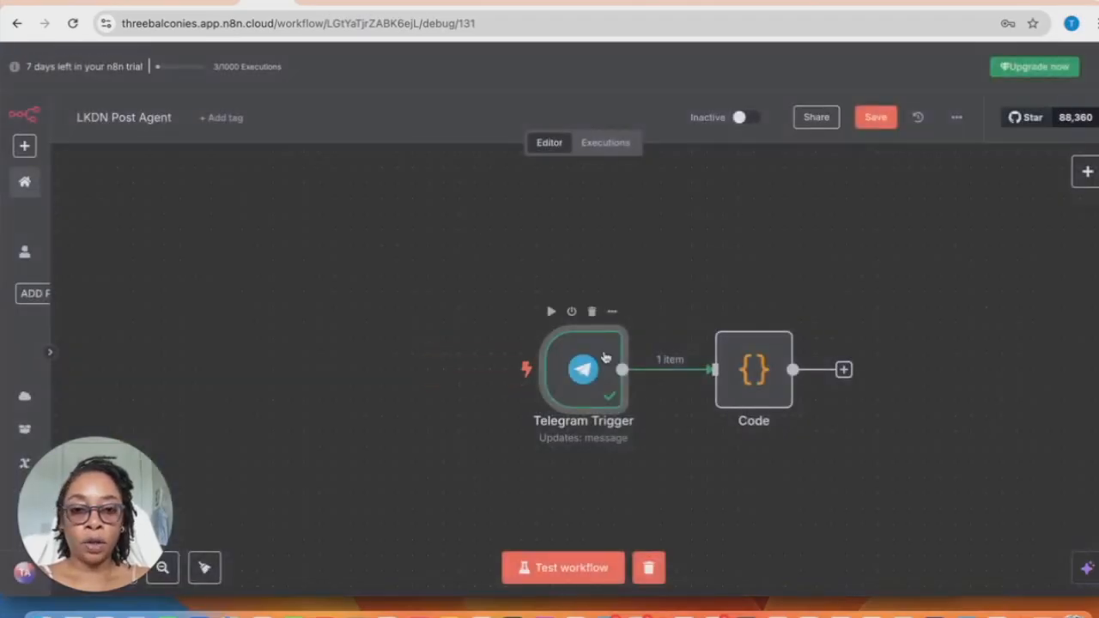
# Test the Code node on the new Telegram message, check its postTopic and targetAudience output fields, and close the node
pyautogui.click(760, 373)
pyautogui.doubleClick(760, 374)
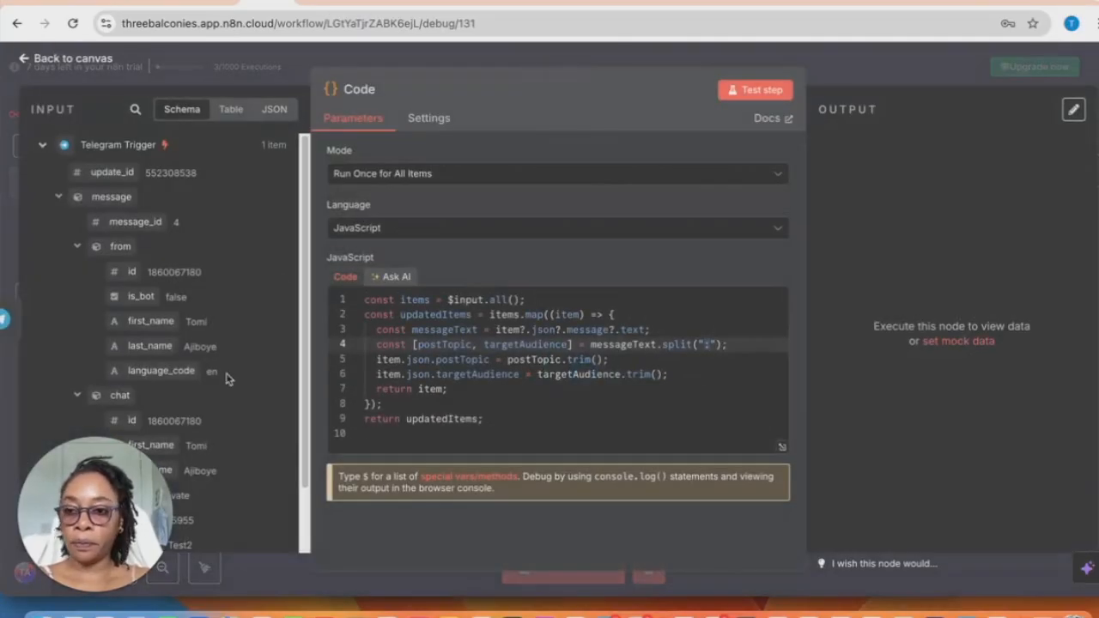
pyautogui.scroll(-2, 231, 373)
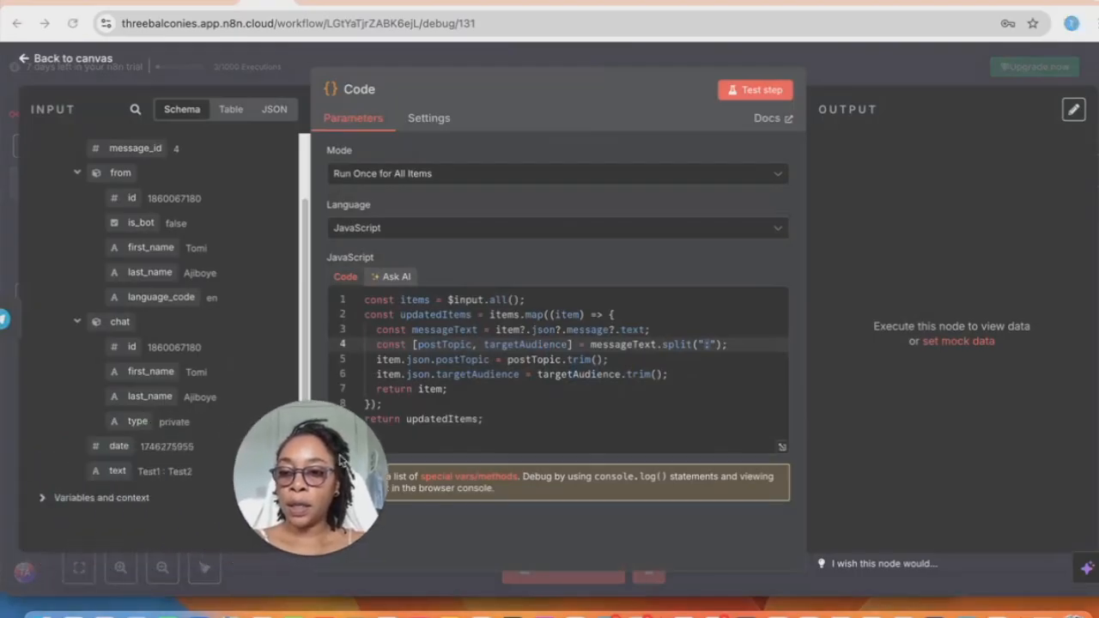
pyautogui.moveTo(313, 485); pyautogui.dragTo(1011, 513)
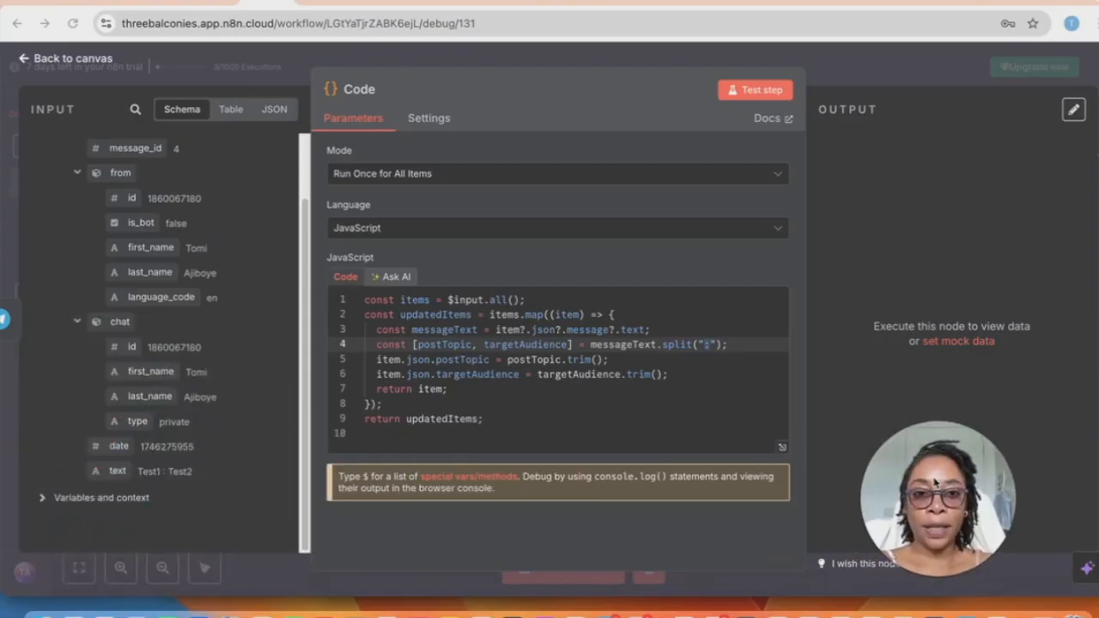
pyautogui.click(756, 89)
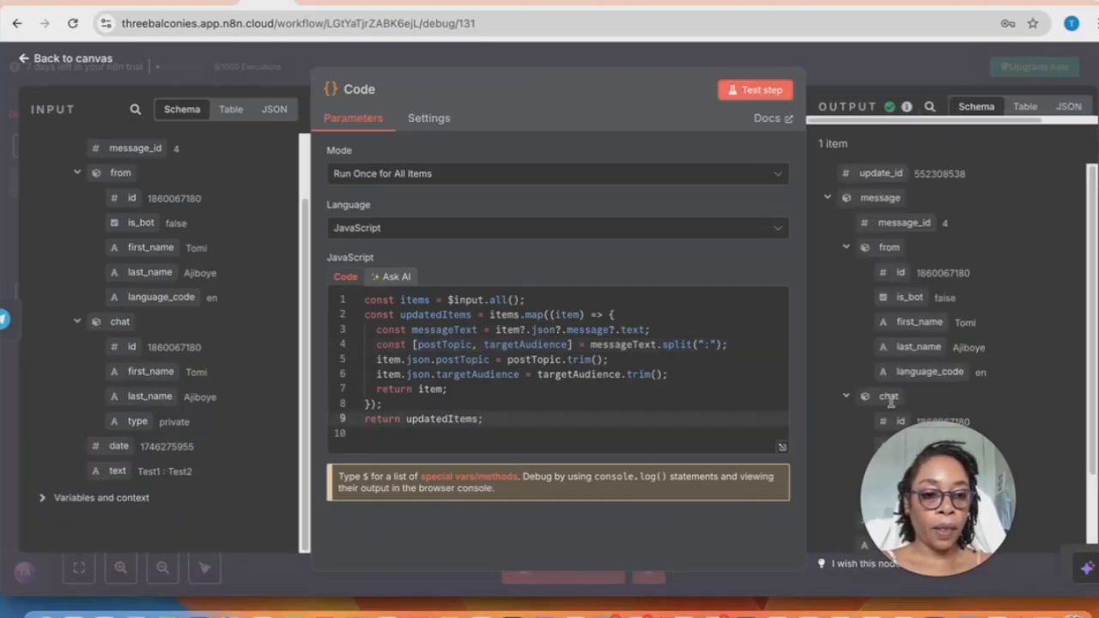
pyautogui.moveTo(891, 467); pyautogui.dragTo(49, 445)
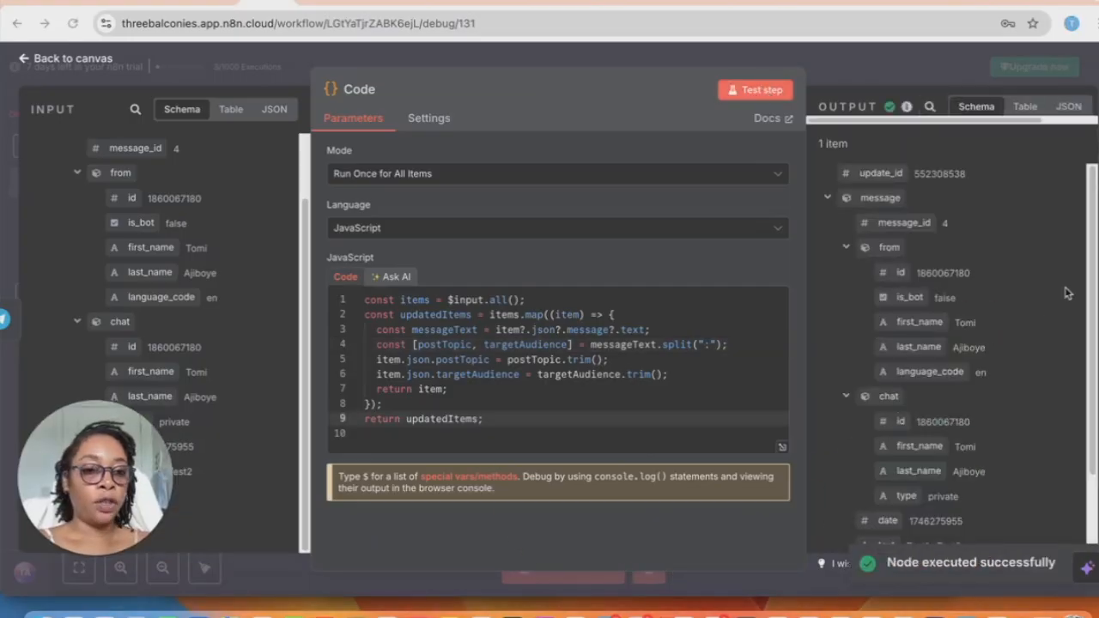
pyautogui.scroll(-2, 1049, 335)
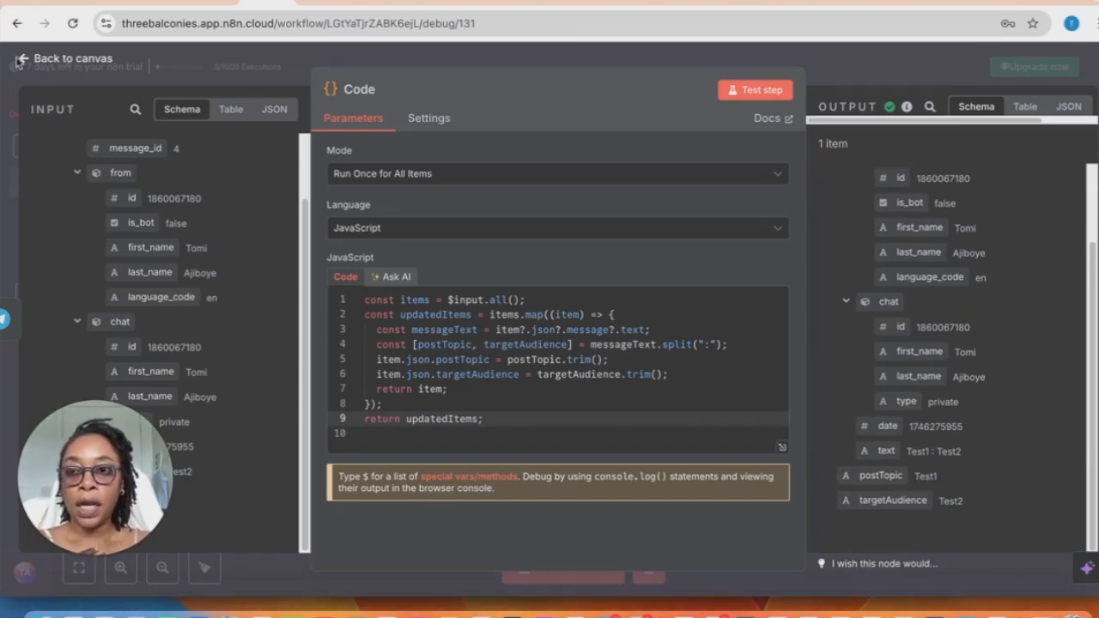
pyautogui.click(65, 62)
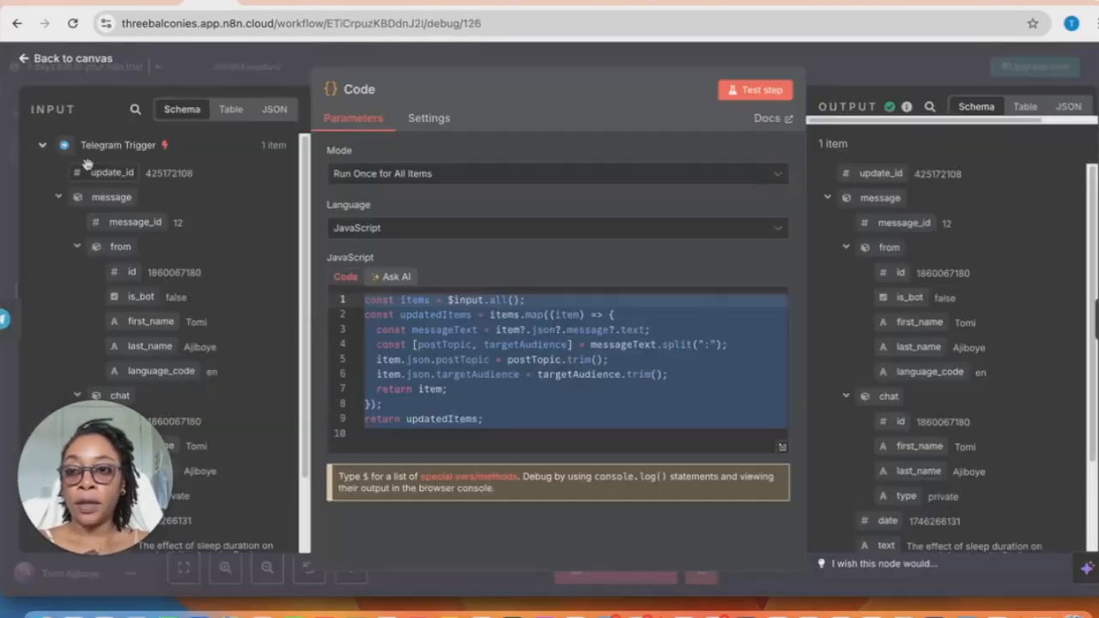
# Consult the Content Agent workflow's canvas for reference and add an AI Agent node after the Code node in LKDN Post Agent
pyautogui.click(60, 60)
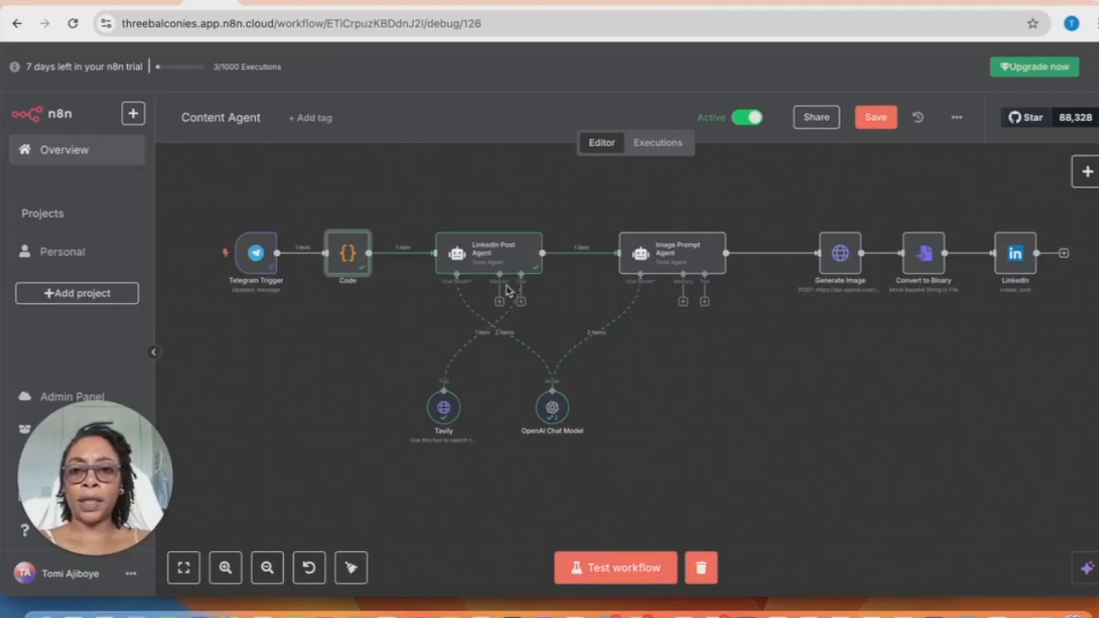
pyautogui.click(265, 3)
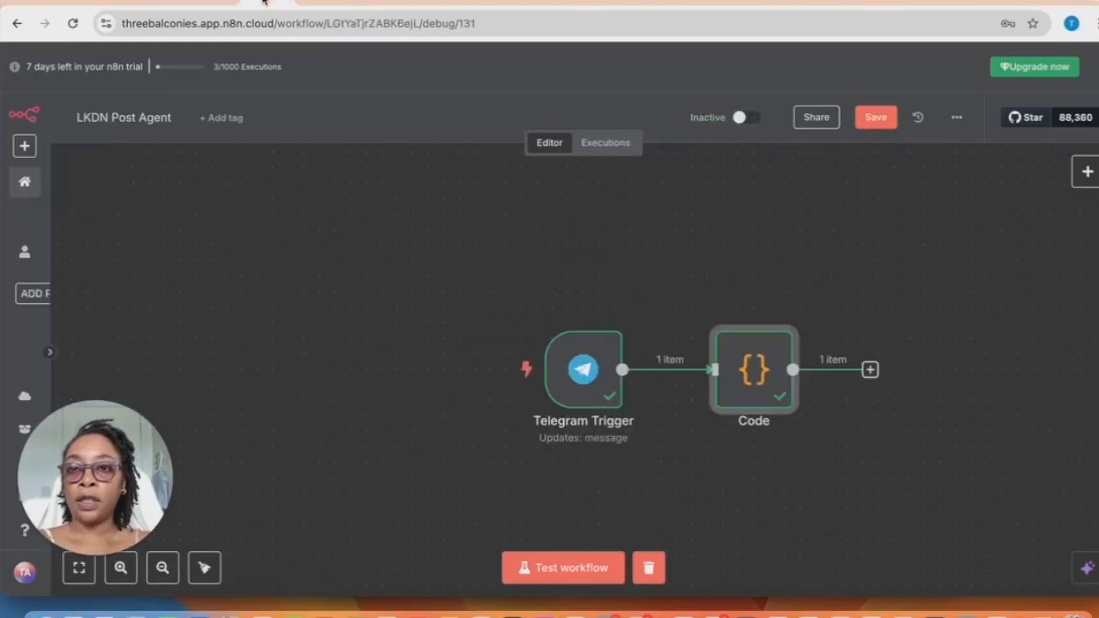
pyautogui.click(869, 369)
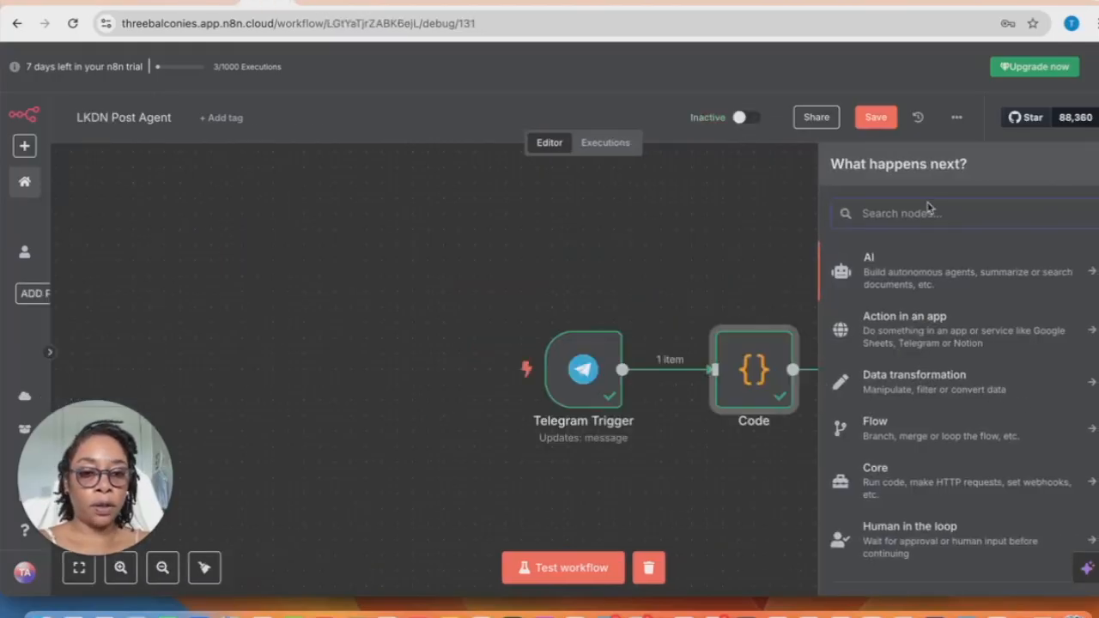
pyautogui.click(955, 276)
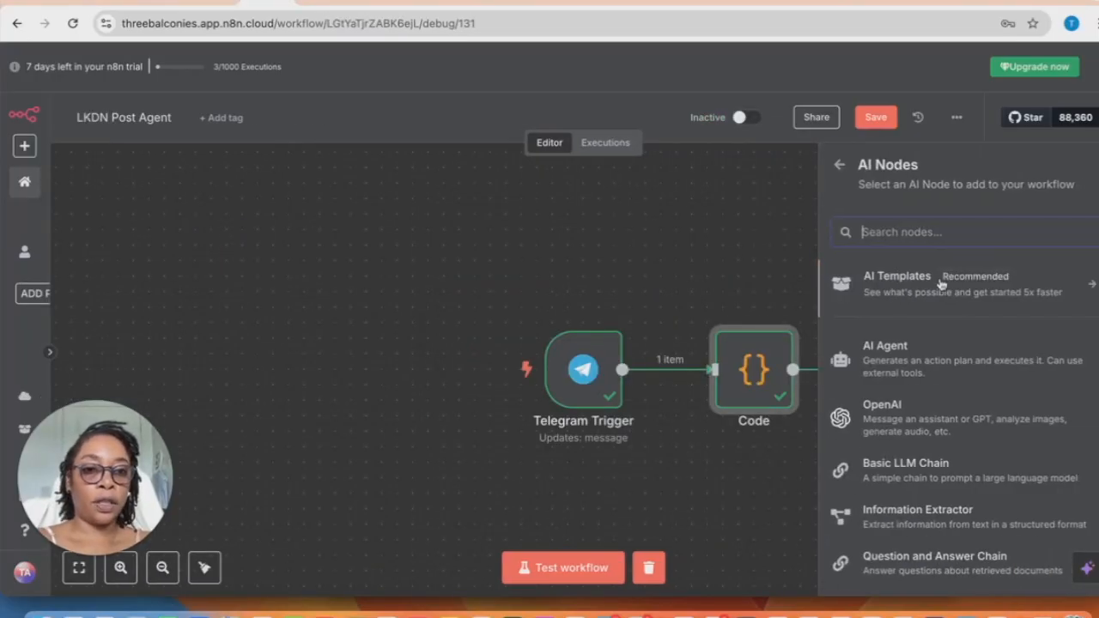
pyautogui.click(932, 368)
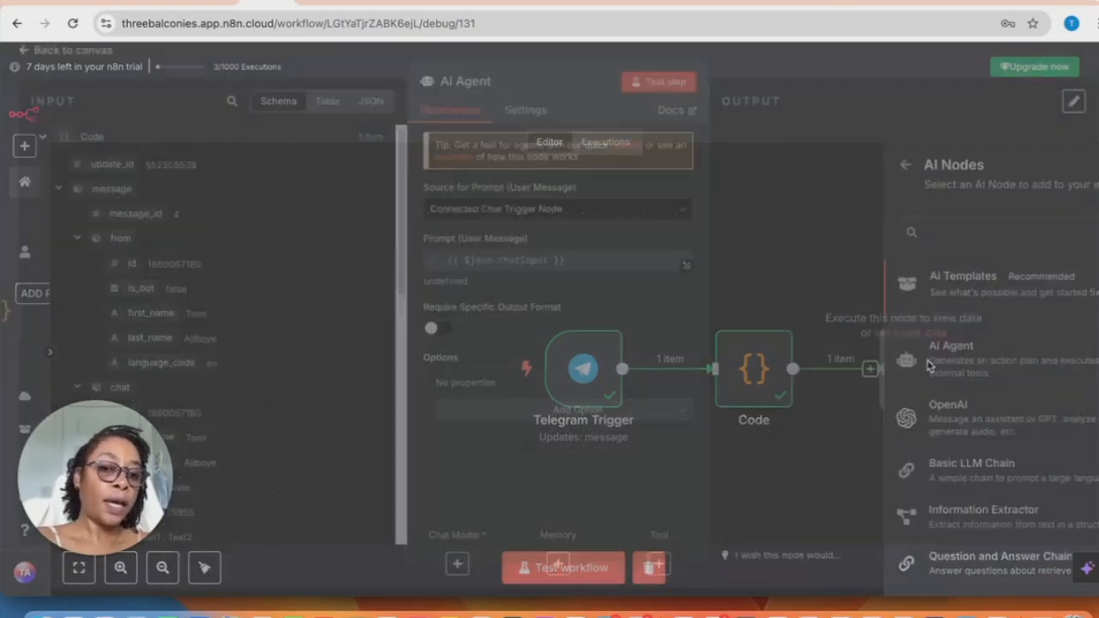
pyautogui.scroll(-3, 289, 378)
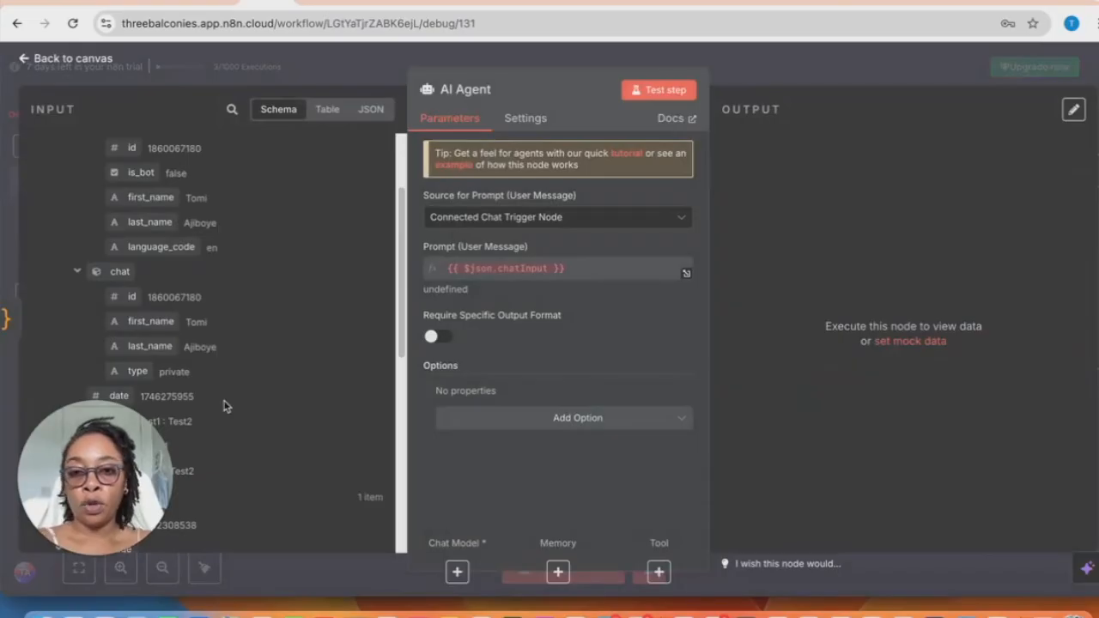
# Return to the canvas and attach an OpenAI Chat Model to the AI Agent's chat model connection
pyautogui.click(25, 60)
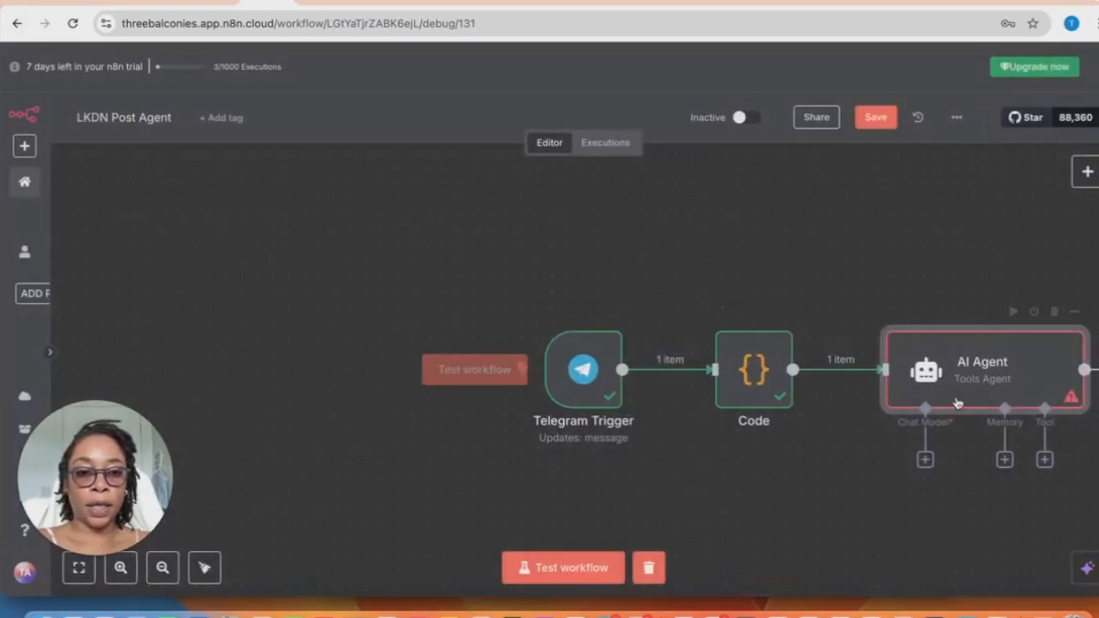
pyautogui.click(924, 459)
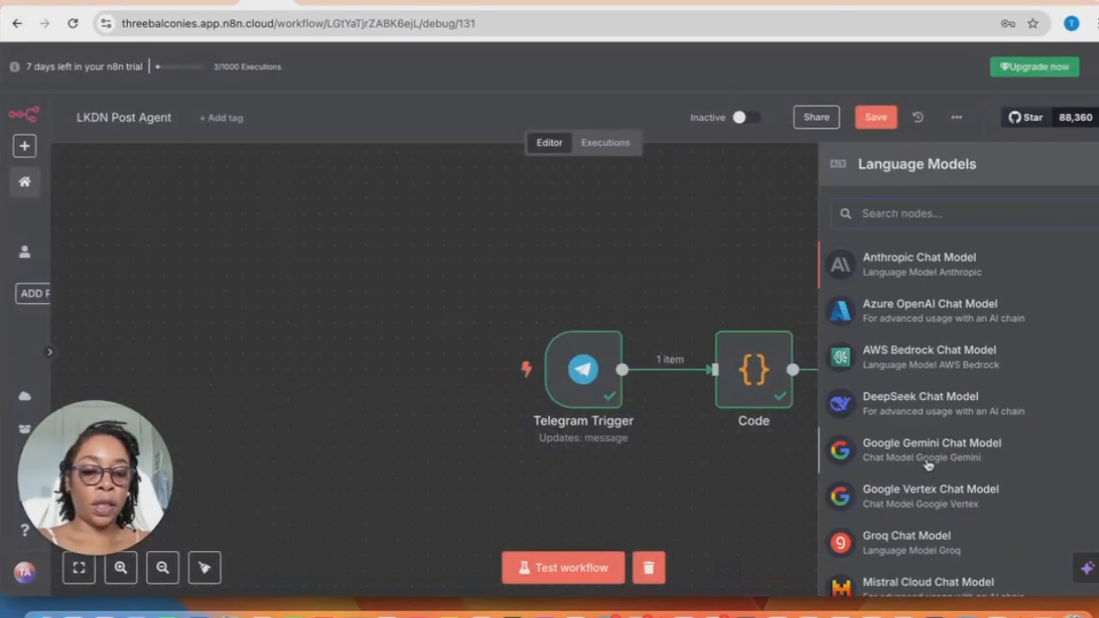
pyautogui.click(630, 523)
pyautogui.hscroll(3, 663, 434)
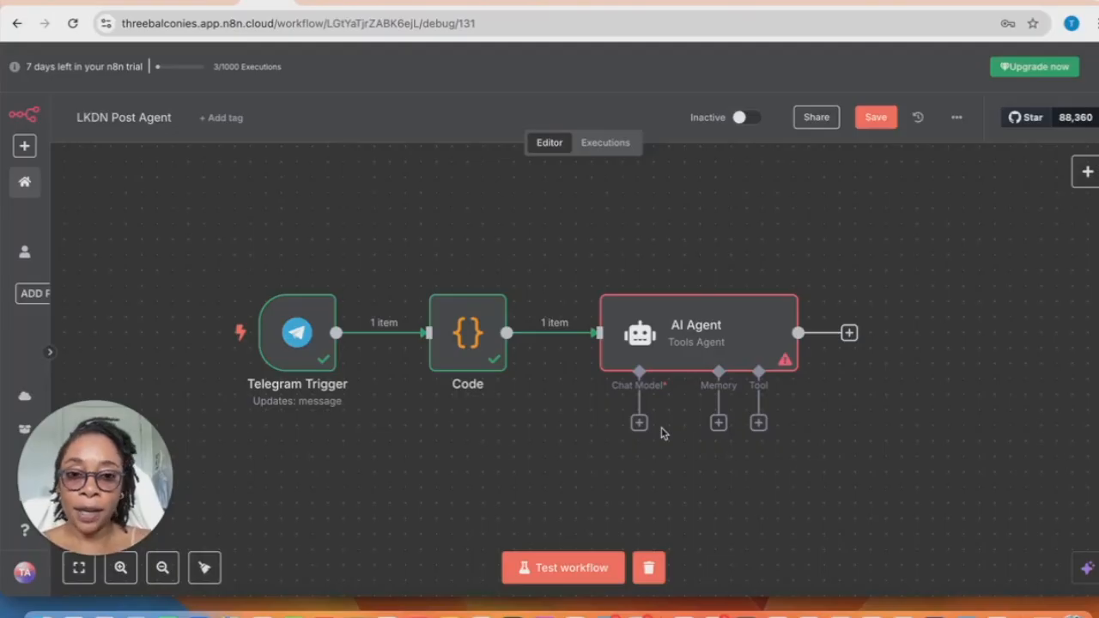
pyautogui.click(639, 424)
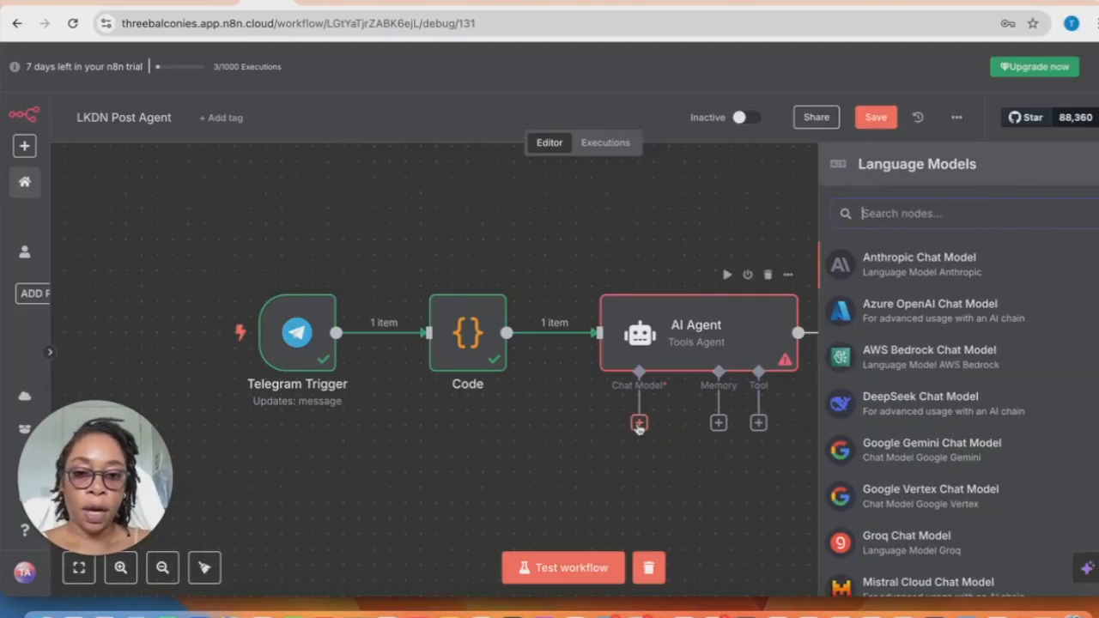
pyautogui.write('open')
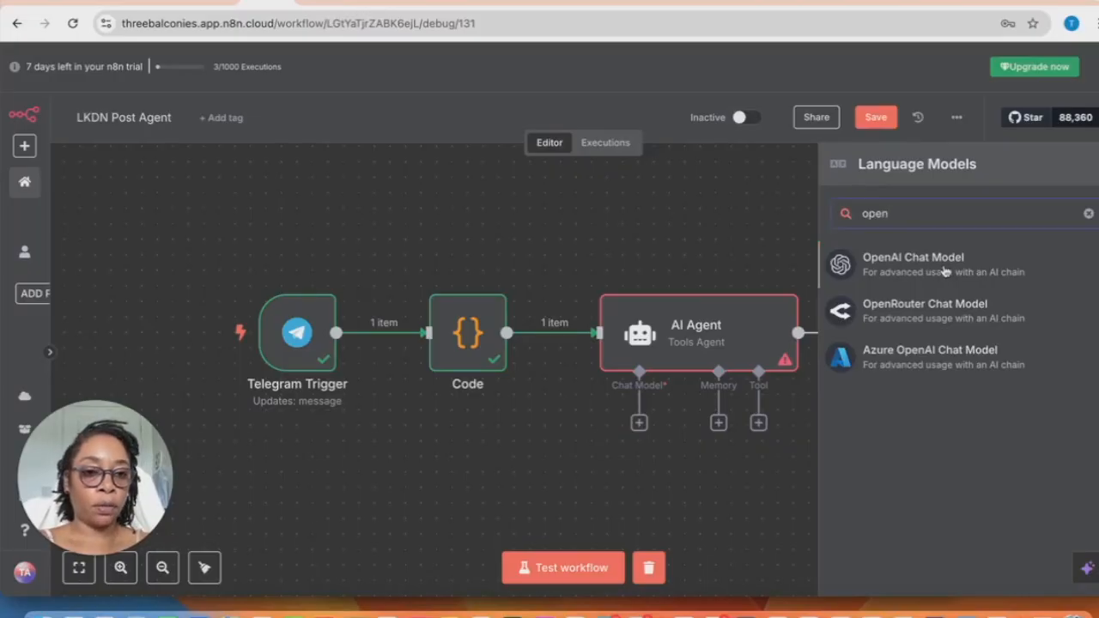
pyautogui.click(944, 271)
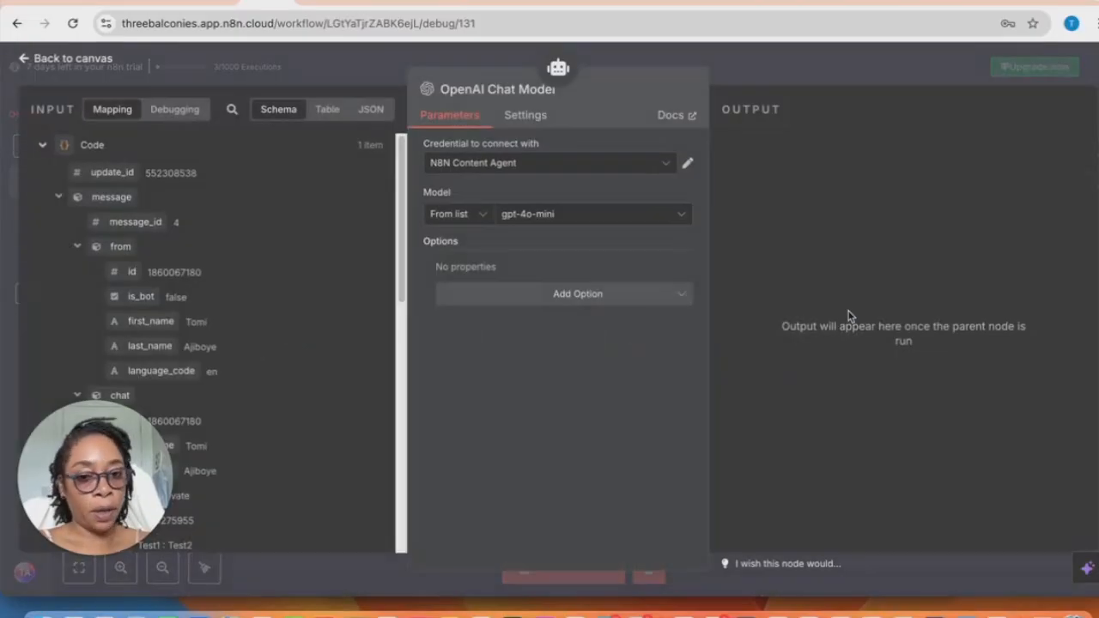
# Review the OpenAI credential choices and the fields of the new-credential form, then close it, leaving N8N Content Agent selected
pyautogui.click(545, 165)
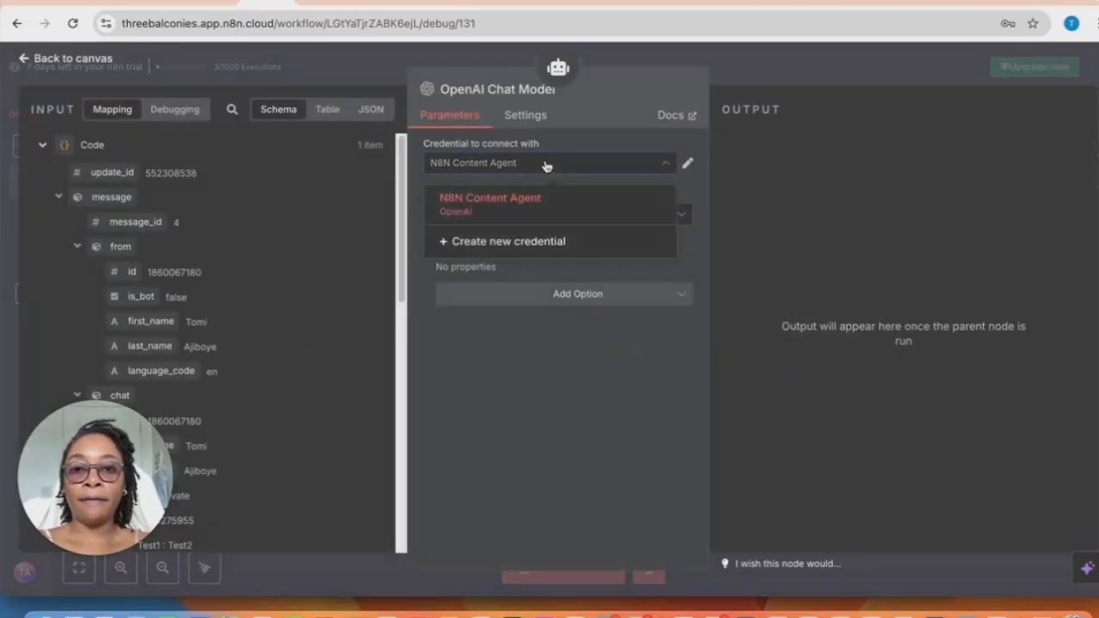
pyautogui.click(527, 246)
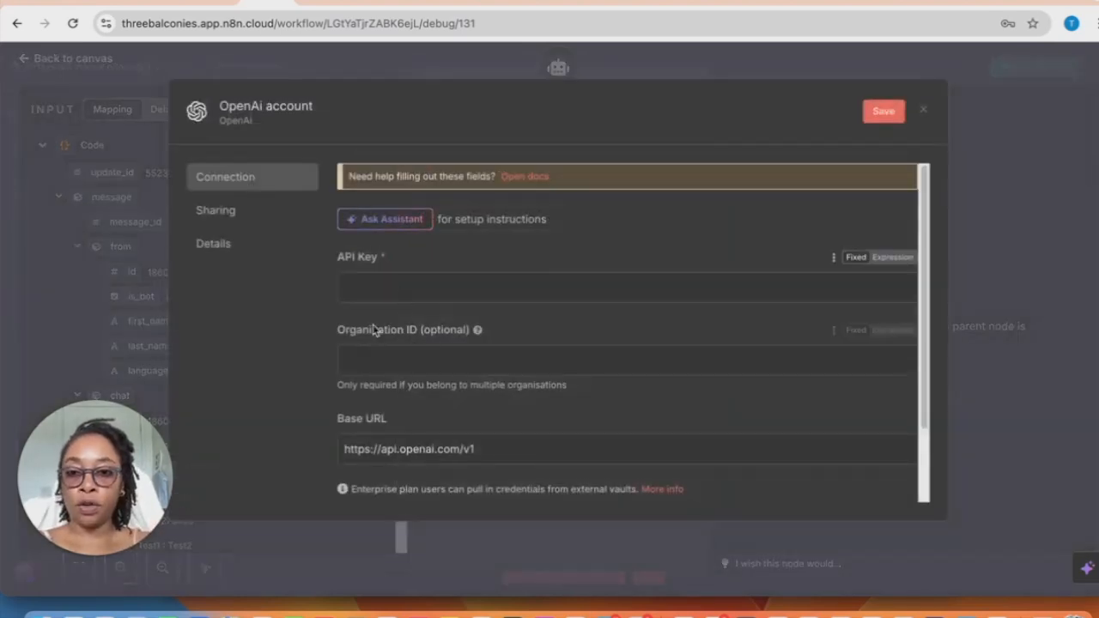
pyautogui.click(440, 360)
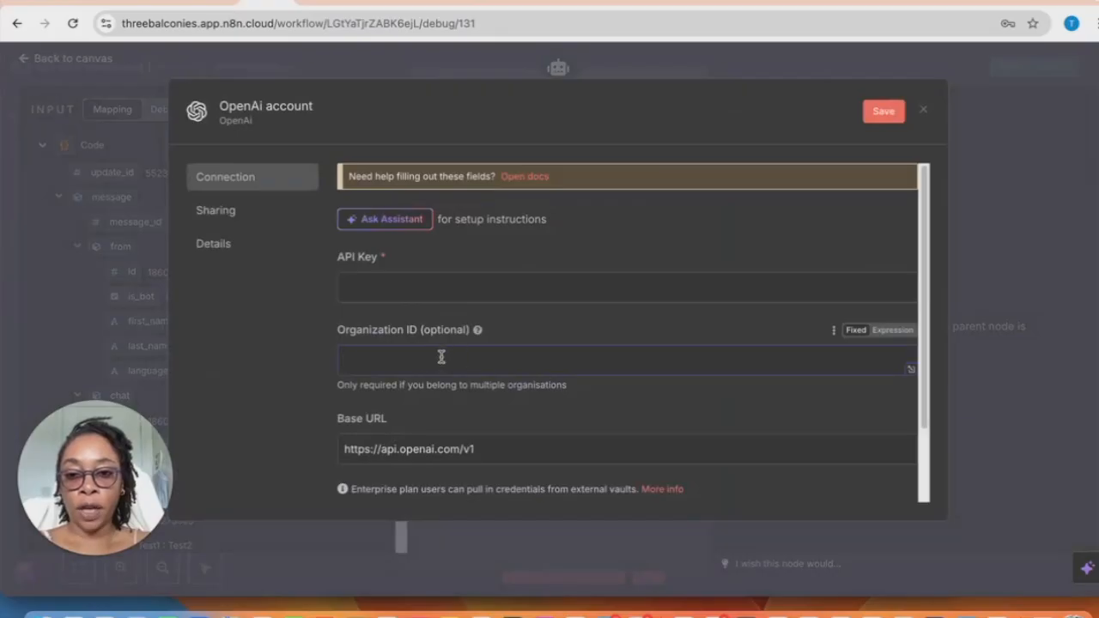
pyautogui.click(390, 286)
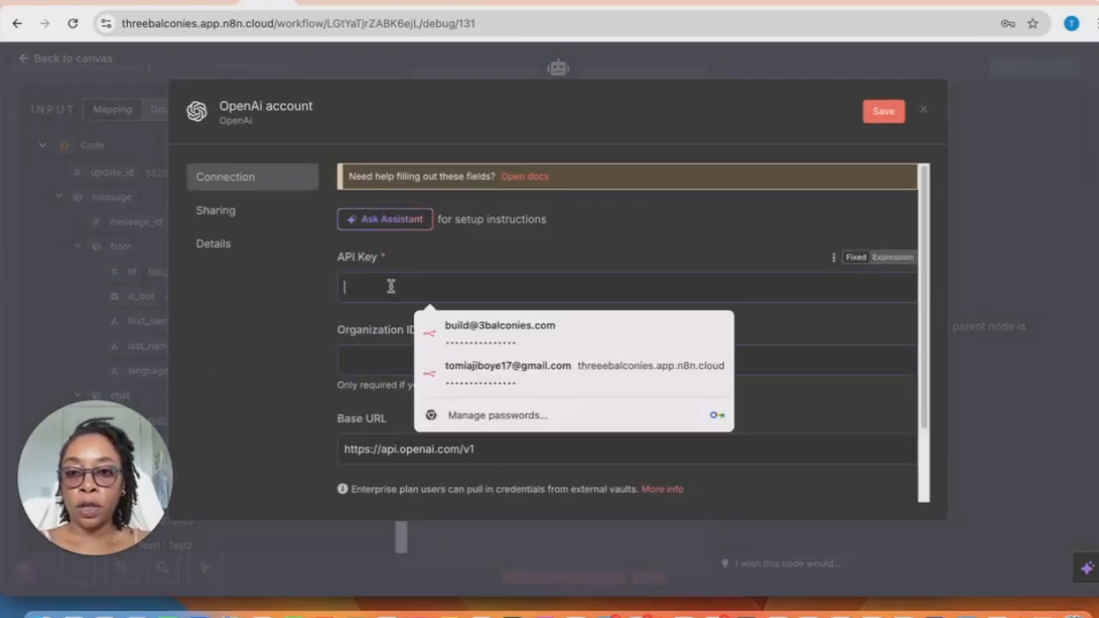
pyautogui.click(243, 343)
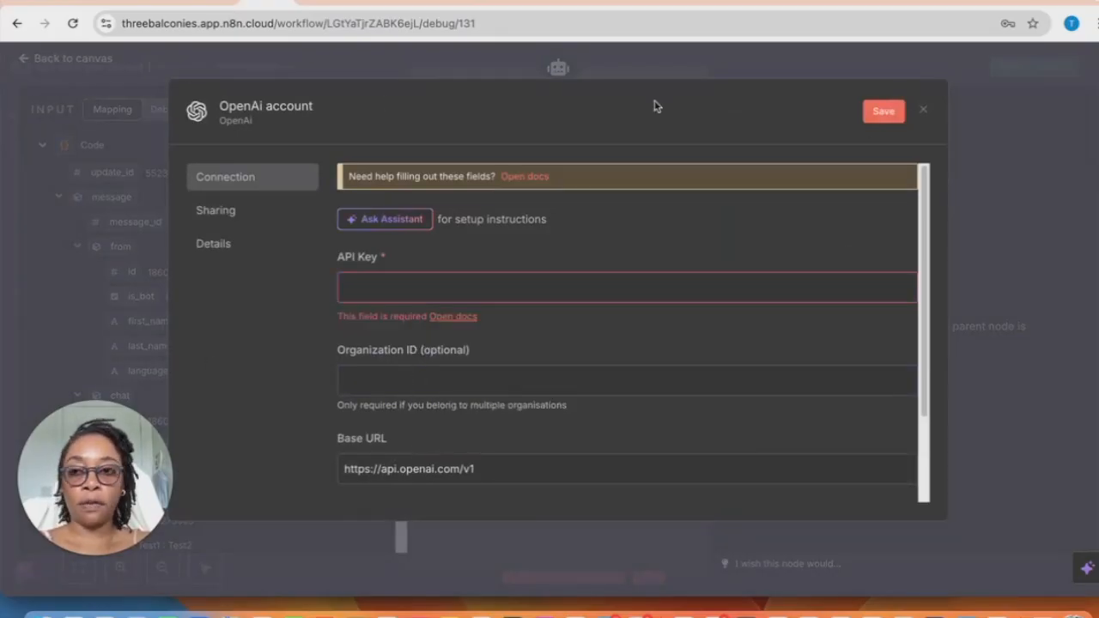
pyautogui.click(923, 111)
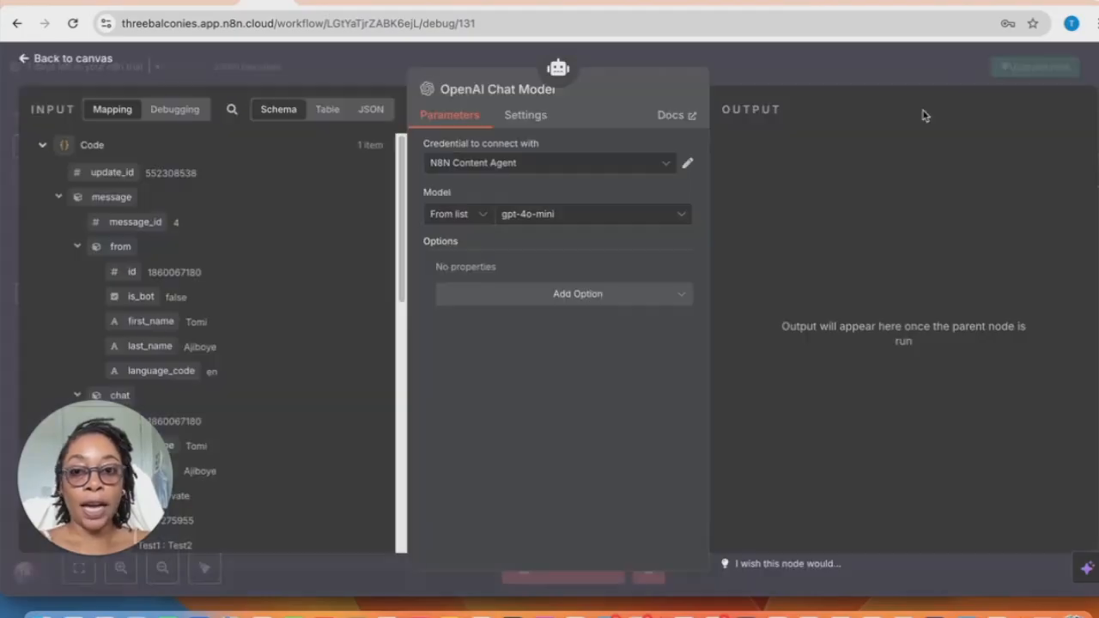
pyautogui.click(520, 165)
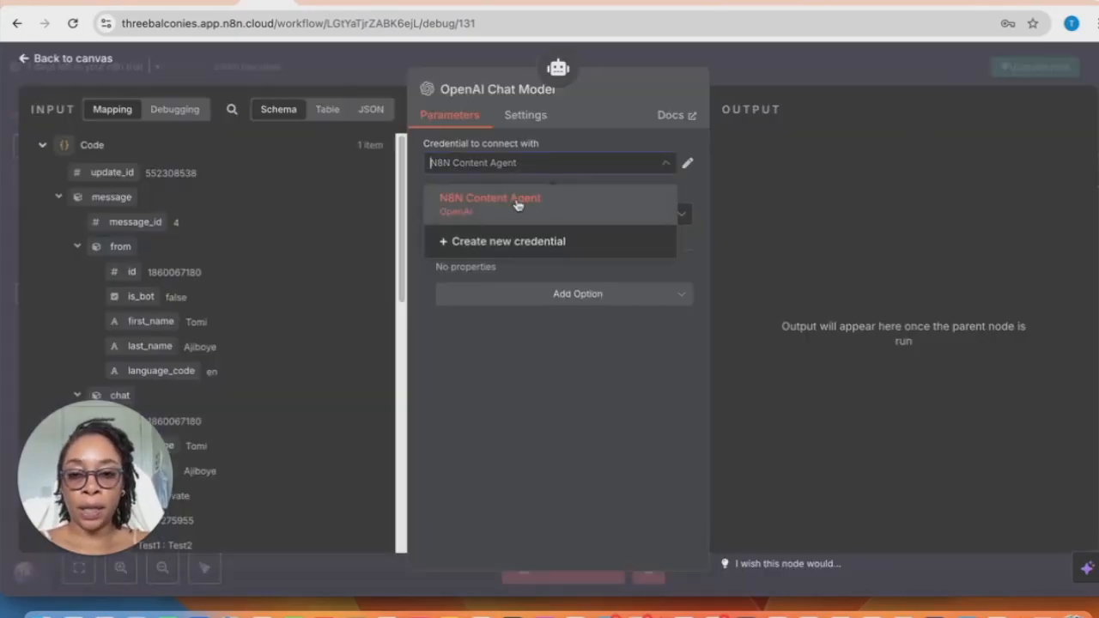
pyautogui.click(544, 472)
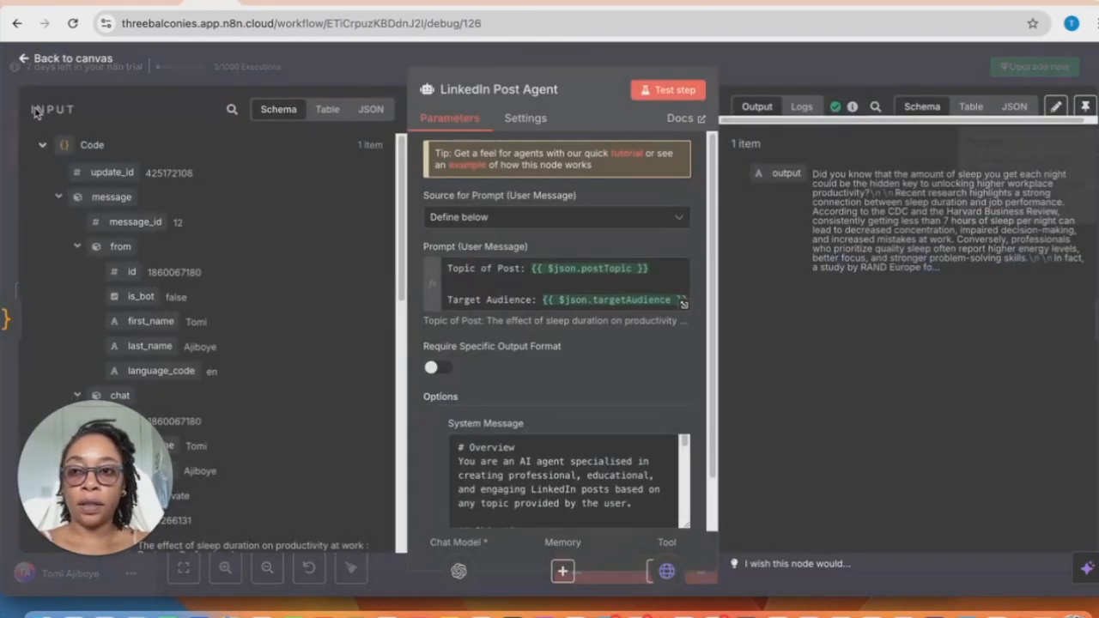
# Consult the Content Agent workflow's OpenAI Chat Model, set the new chat model to gpt-4.1 in LKDN Post Agent, and return to its canvas
pyautogui.click(35, 61)
pyautogui.doubleClick(546, 412)
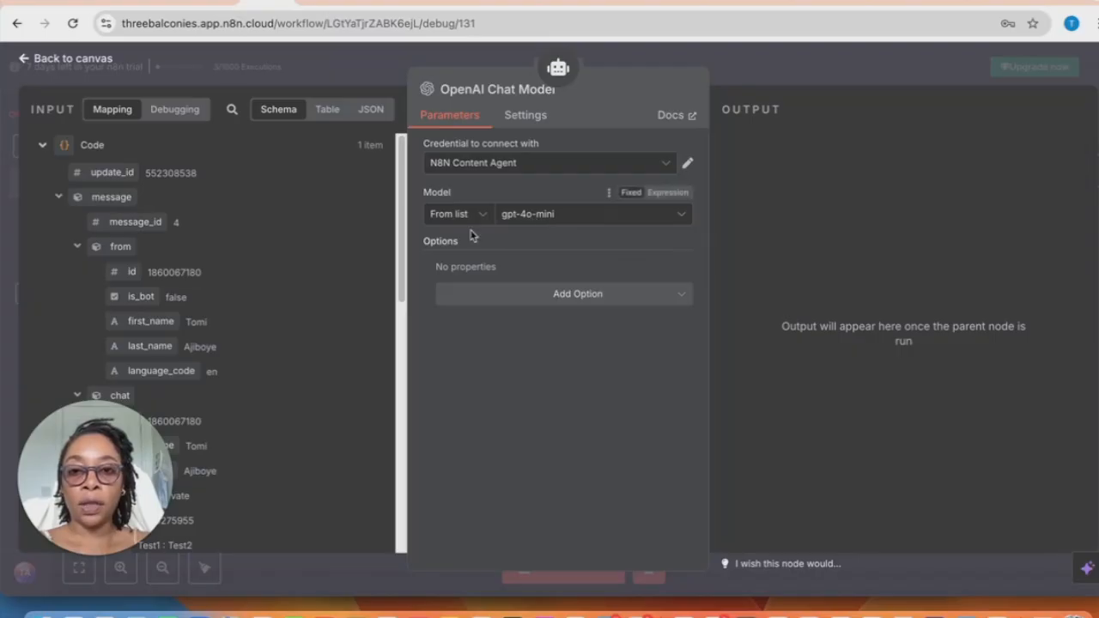
pyautogui.click(685, 220)
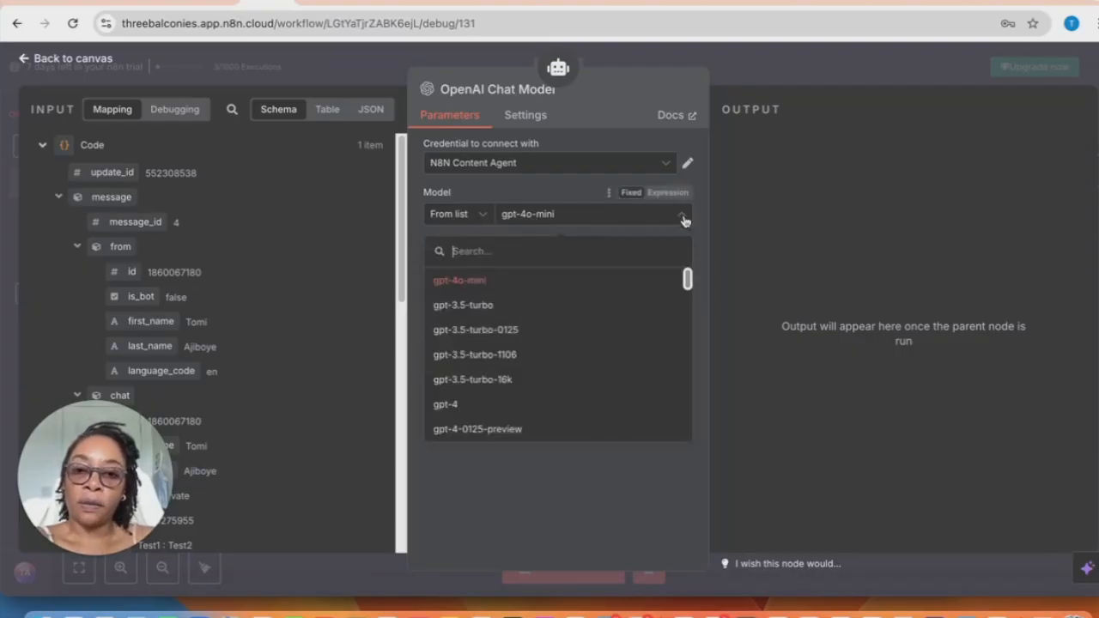
pyautogui.scroll(-5, 591, 396)
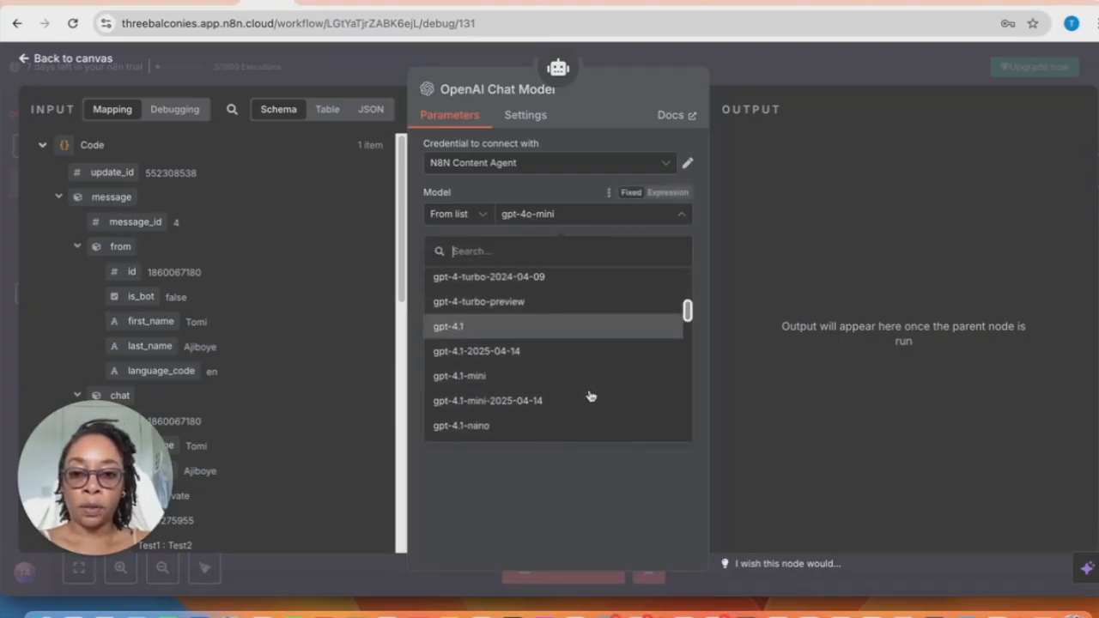
pyautogui.scroll(-3, 545, 383)
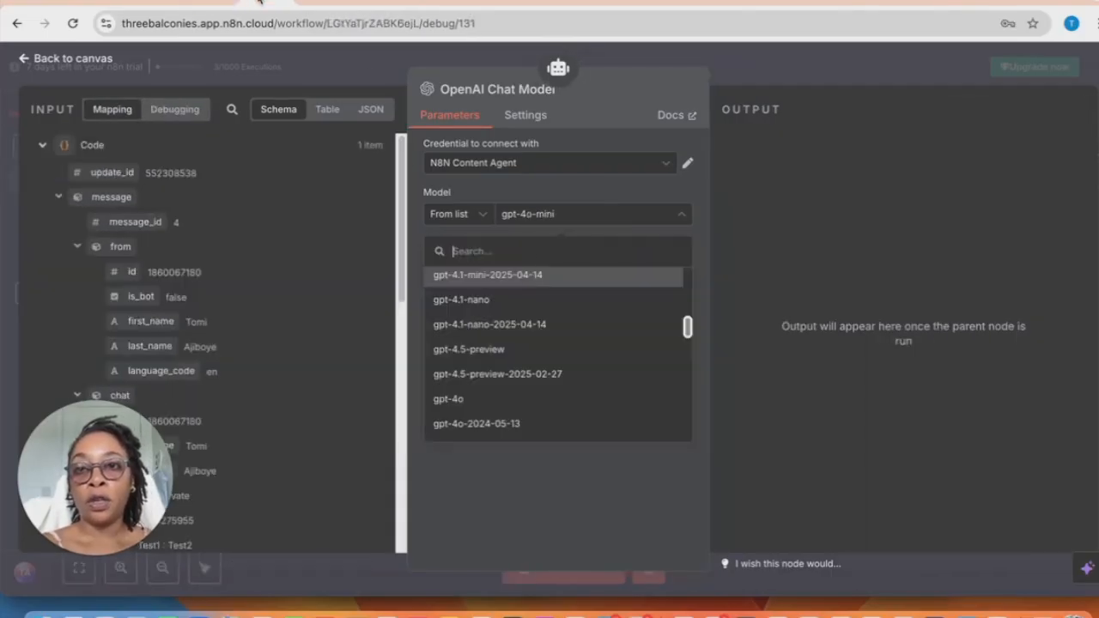
pyautogui.scroll(5, 532, 333)
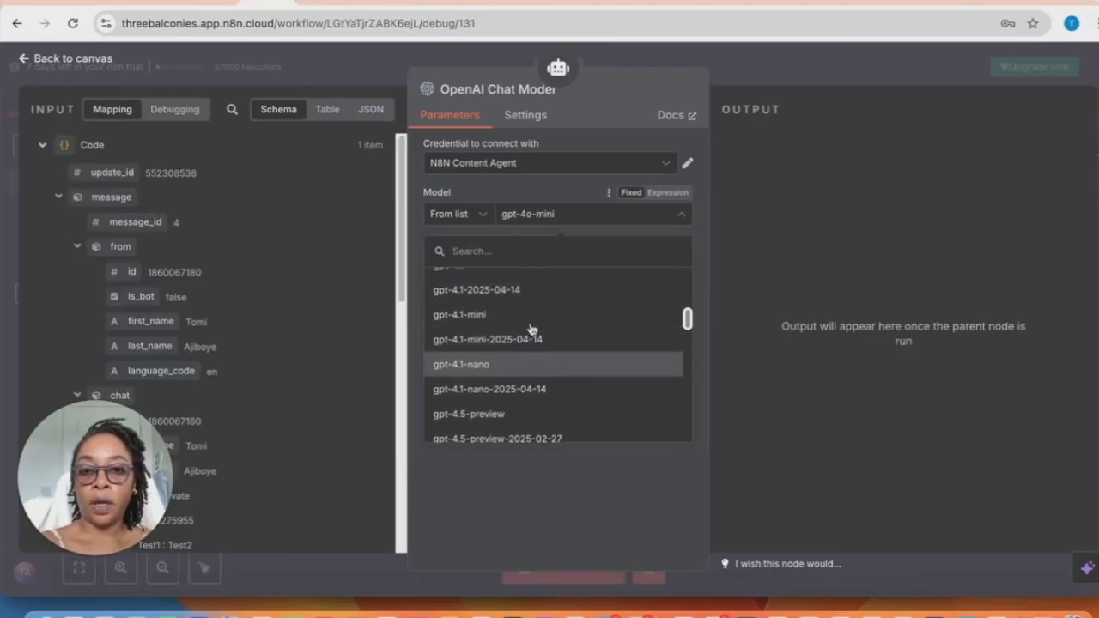
pyautogui.click(480, 358)
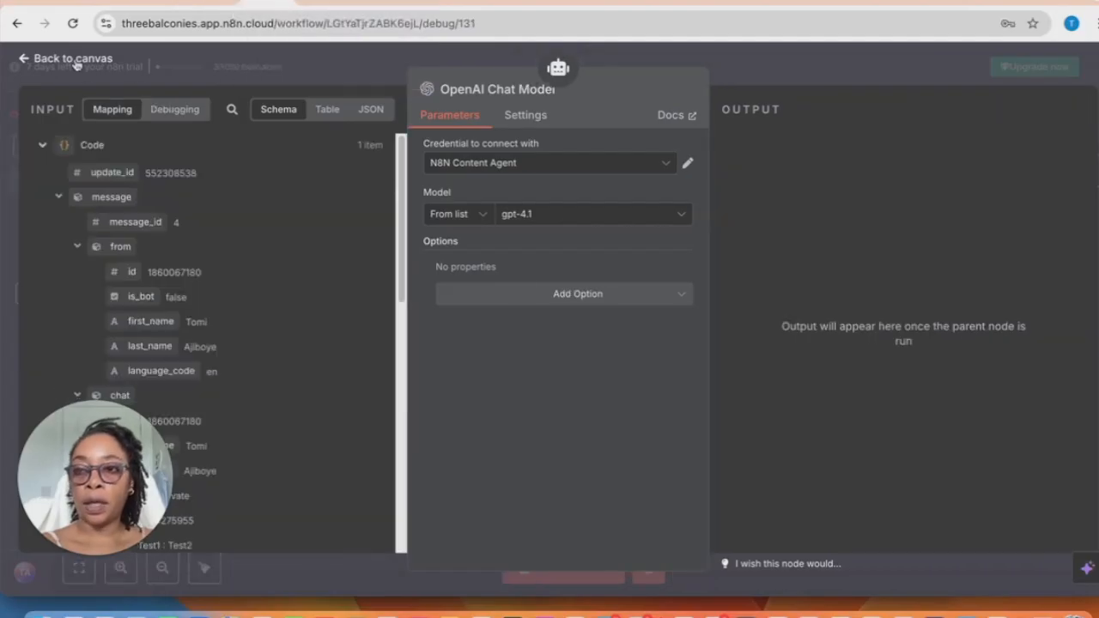
pyautogui.click(70, 58)
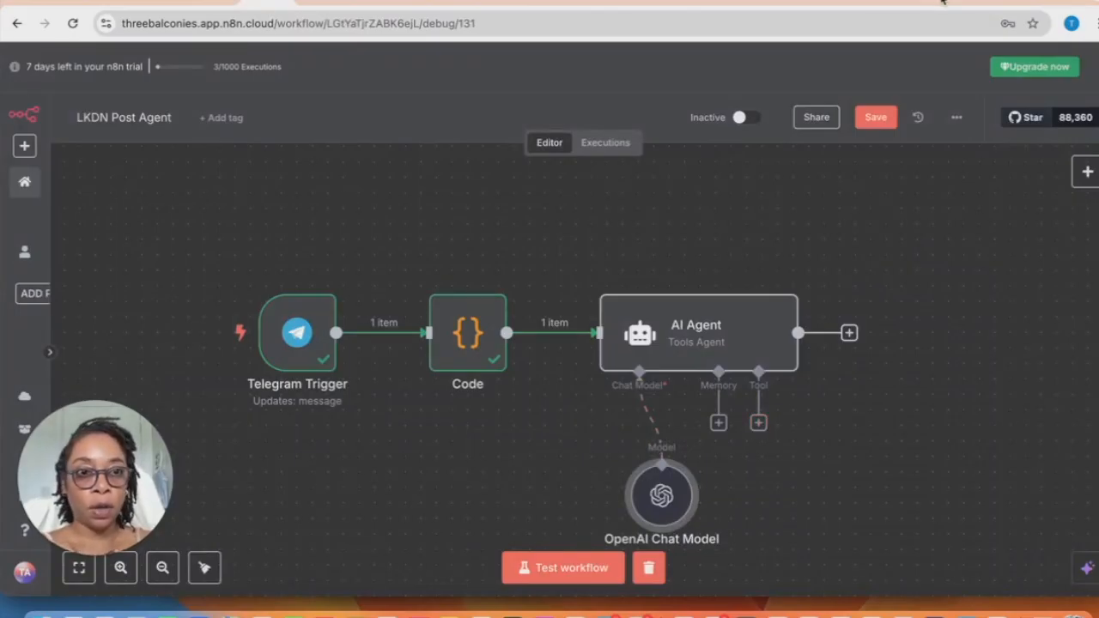
# Switch to Tavily, look over the plan usage and API keys on the Overview page, and return to the LKDN Post Agent workflow in n8n
pyautogui.click(885, 3)
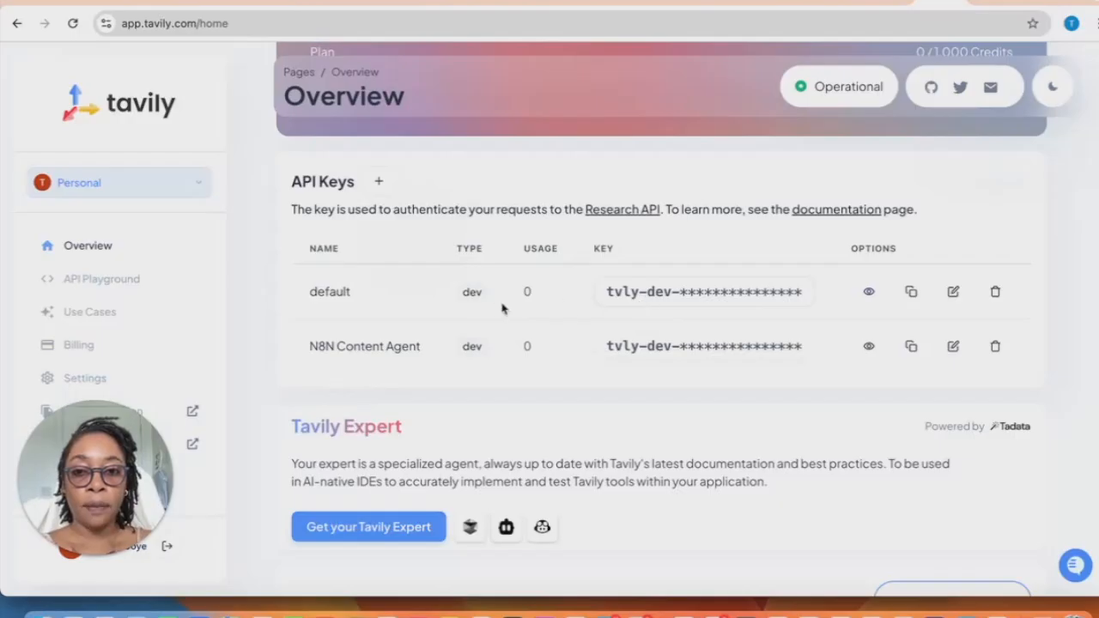
pyautogui.scroll(-2, 111, 342)
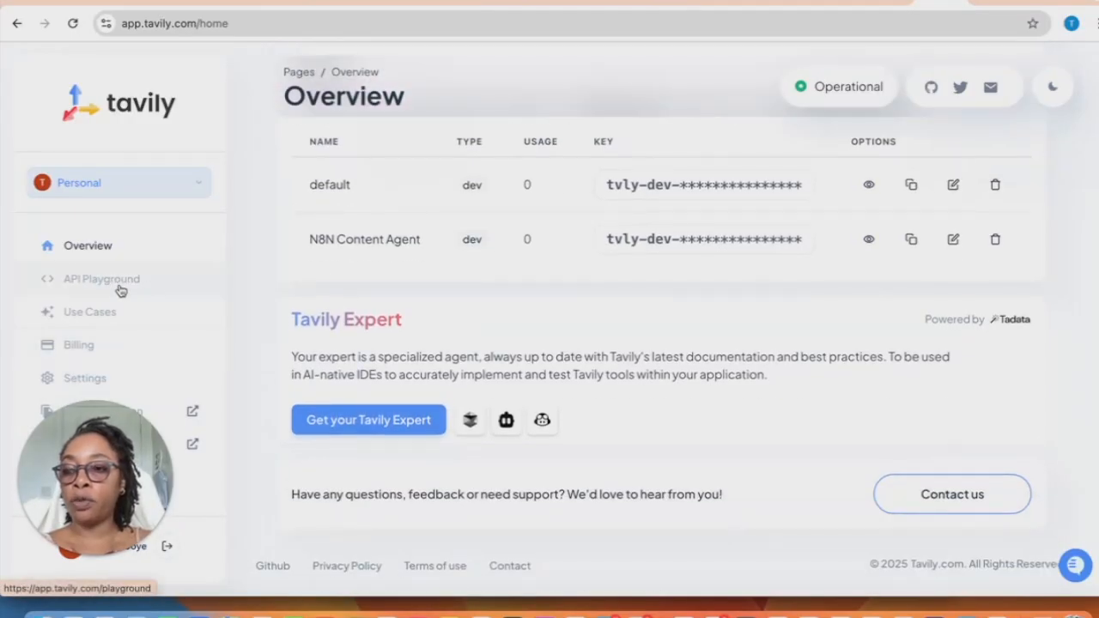
pyautogui.scroll(4, 506, 270)
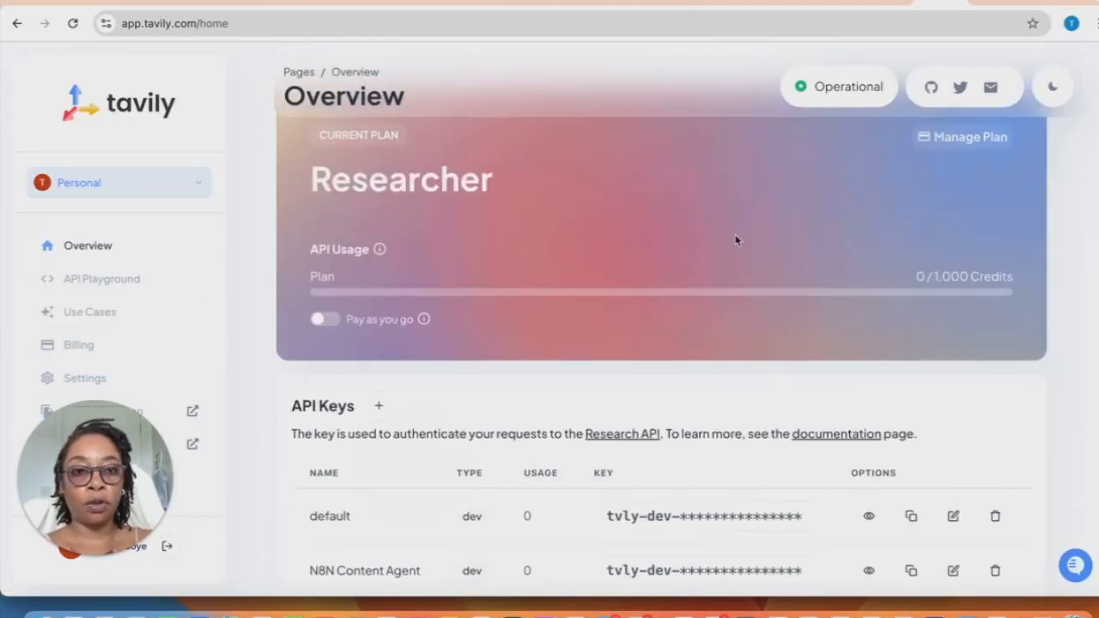
pyautogui.scroll(-2, 774, 404)
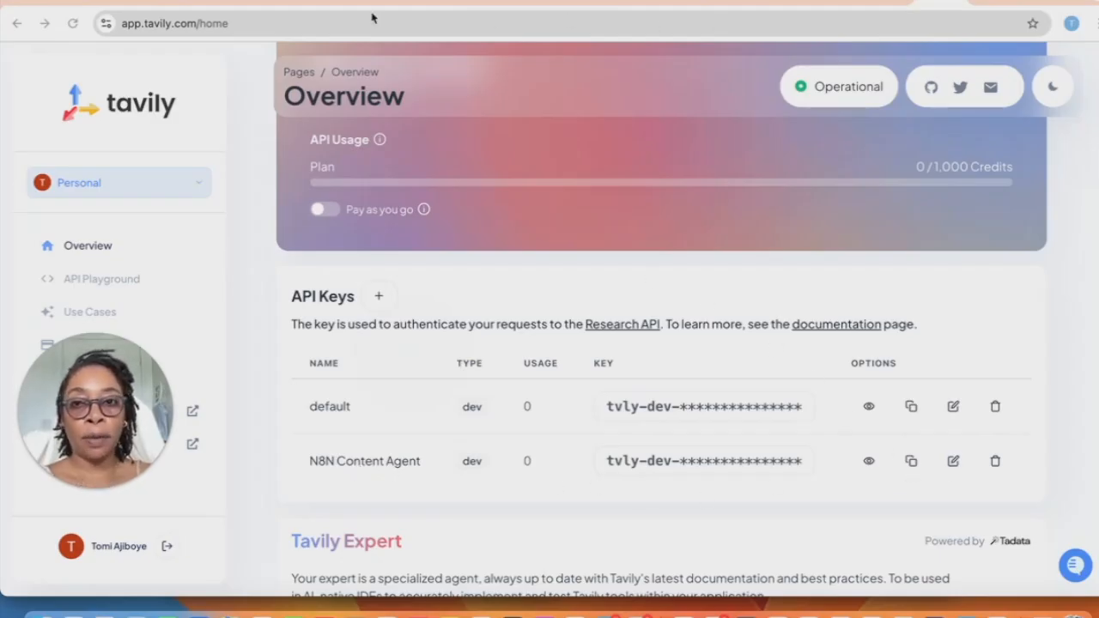
pyautogui.click(210, 2)
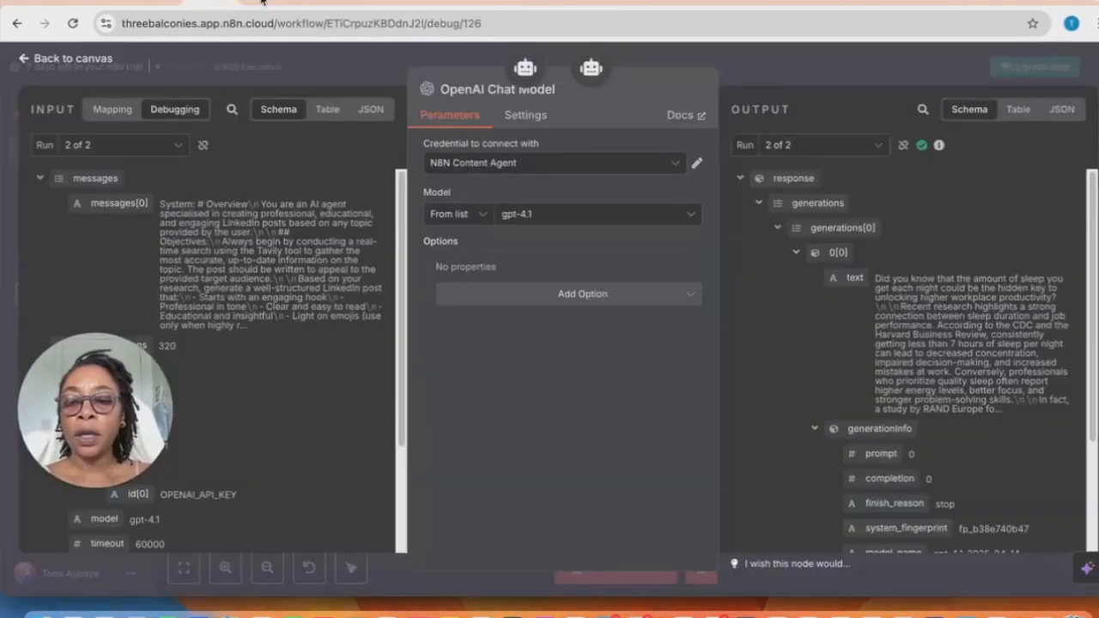
pyautogui.click(262, 2)
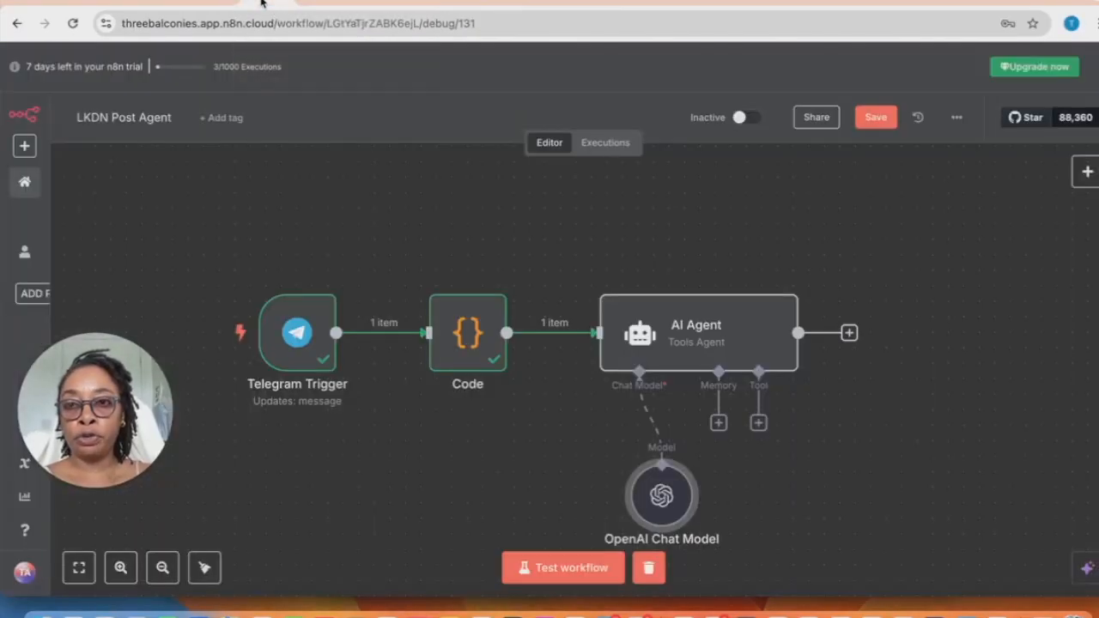
# Add an HTTP Request Tool to the AI Agent's tool connection and go back to the canvas
pyautogui.click(759, 423)
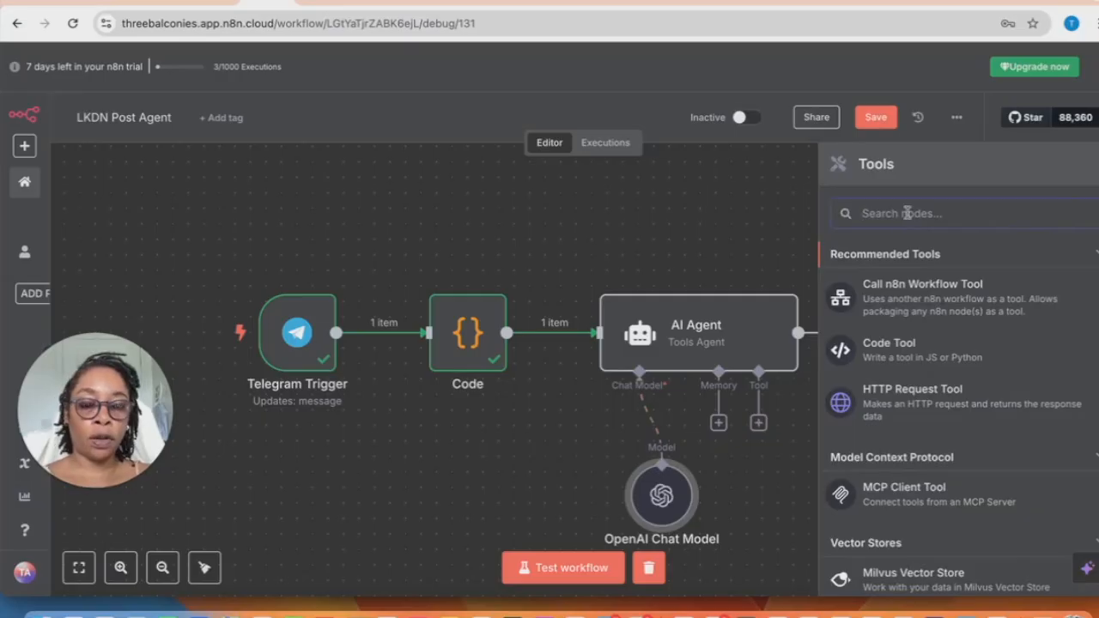
pyautogui.click(915, 405)
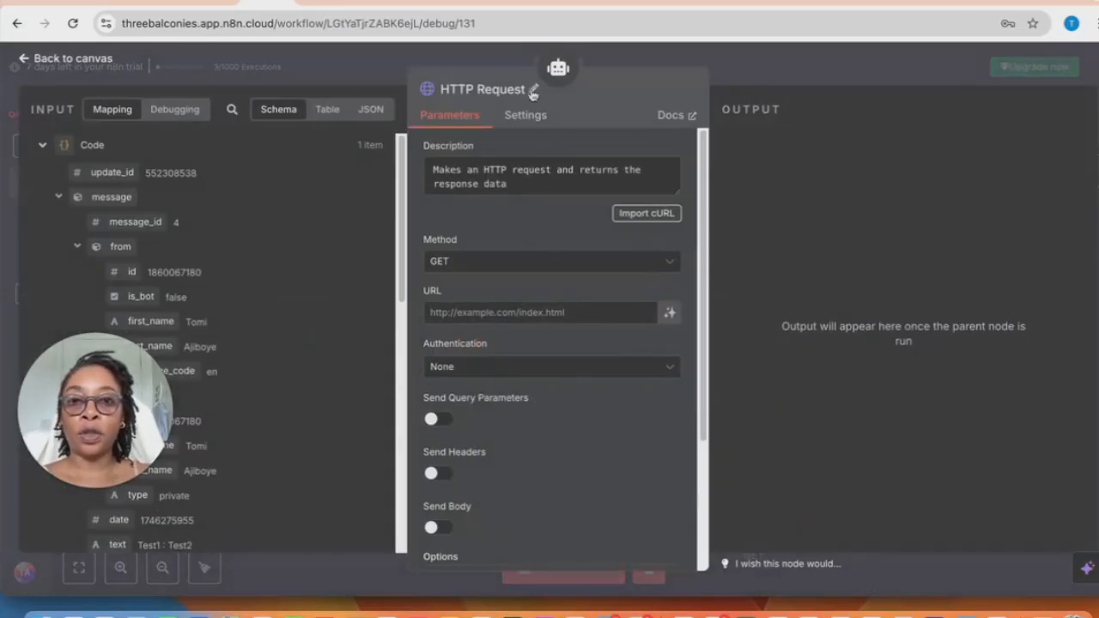
pyautogui.click(554, 74)
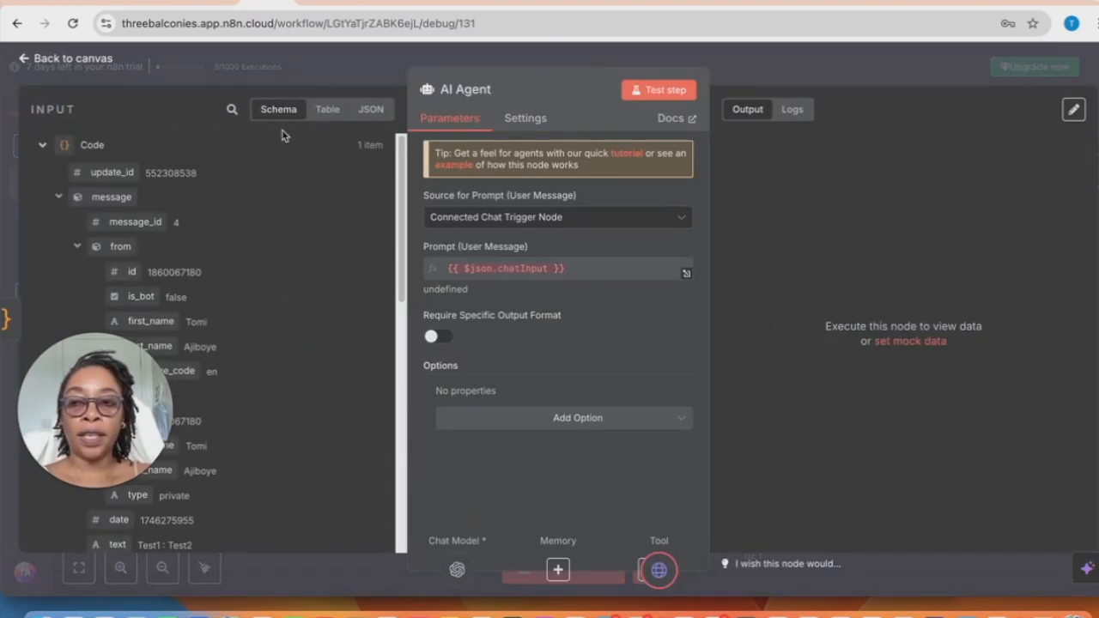
pyautogui.click(30, 60)
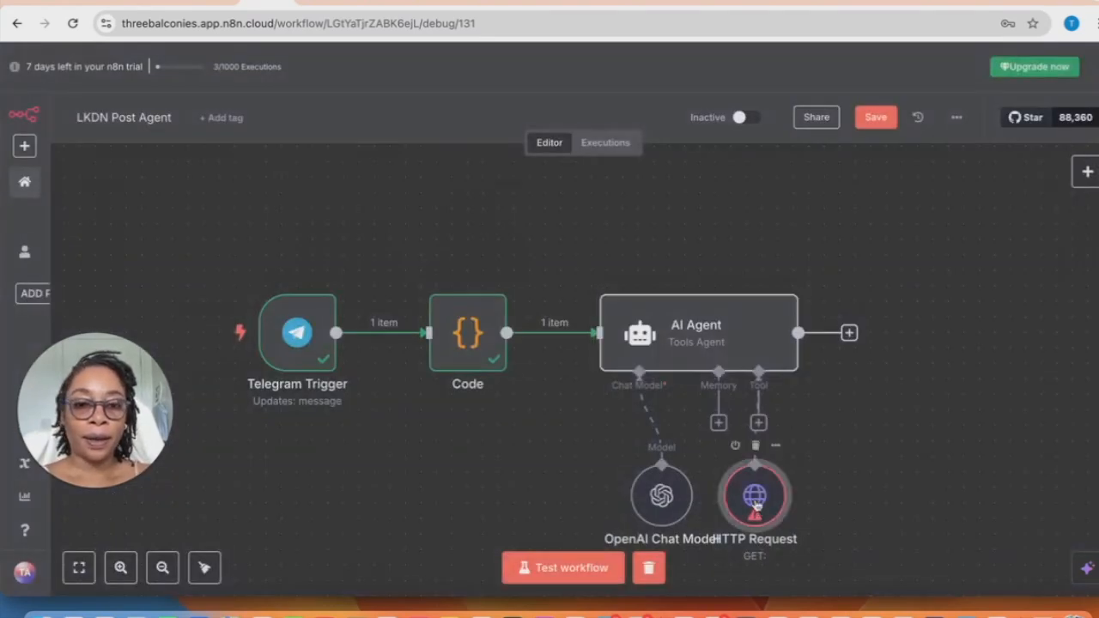
# Open the HTTP Request tool node and rename it "Tavily Request"
pyautogui.doubleClick(756, 496)
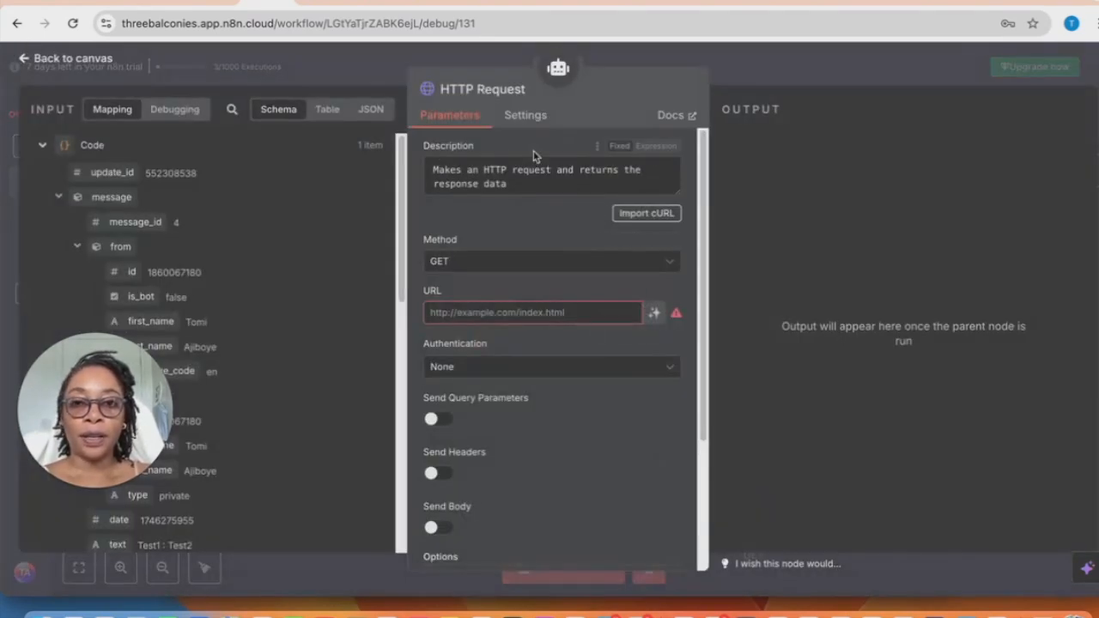
pyautogui.click(518, 95)
pyautogui.moveTo(642, 82); pyautogui.dragTo(546, 81)
pyautogui.write('Tavily Request')
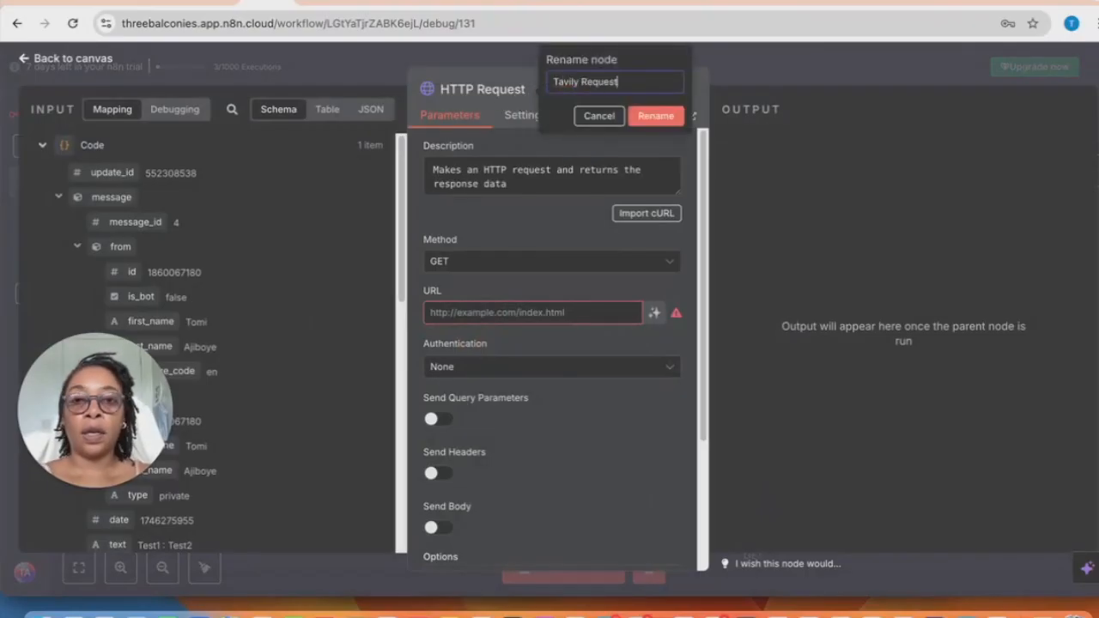
pyautogui.click(656, 115)
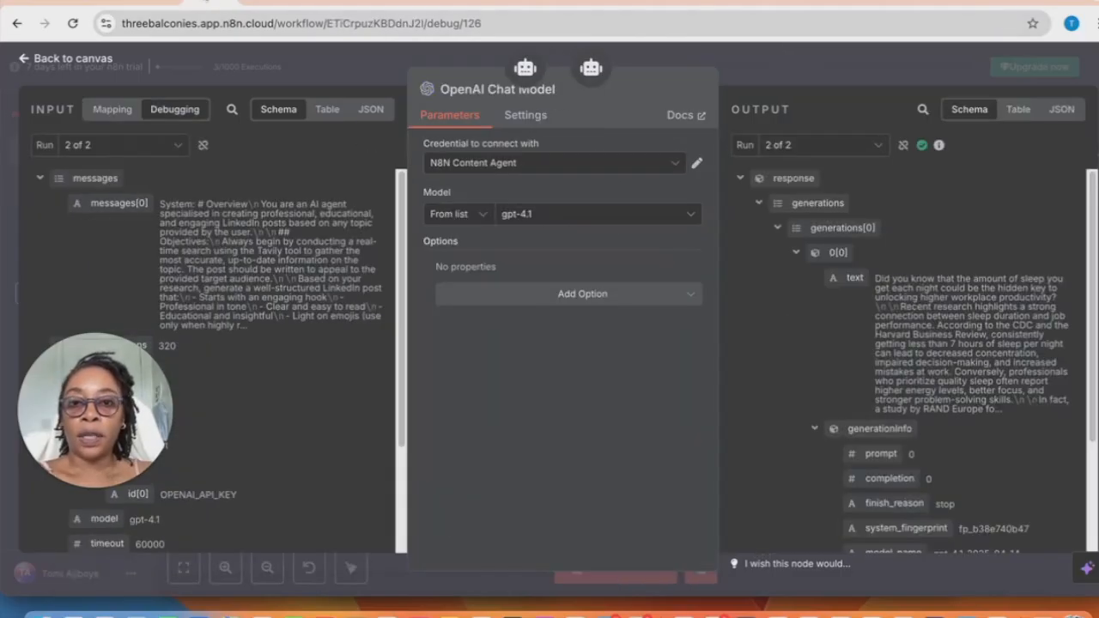
# Open the Tavily node in the Content Agent workflow and look over its request parameters
pyautogui.click(55, 61)
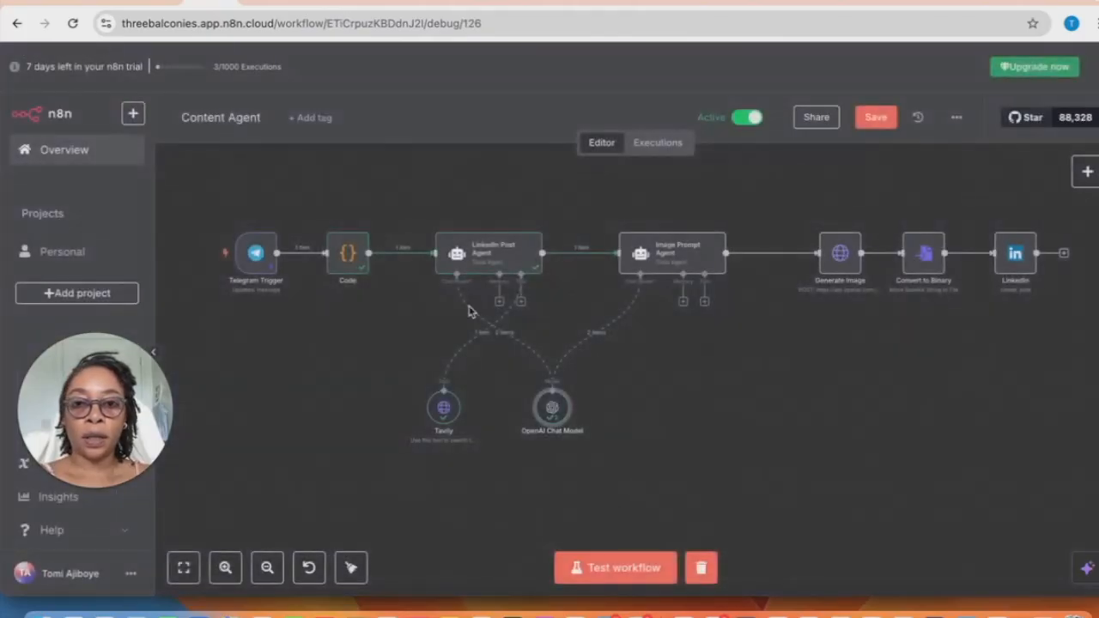
pyautogui.doubleClick(443, 407)
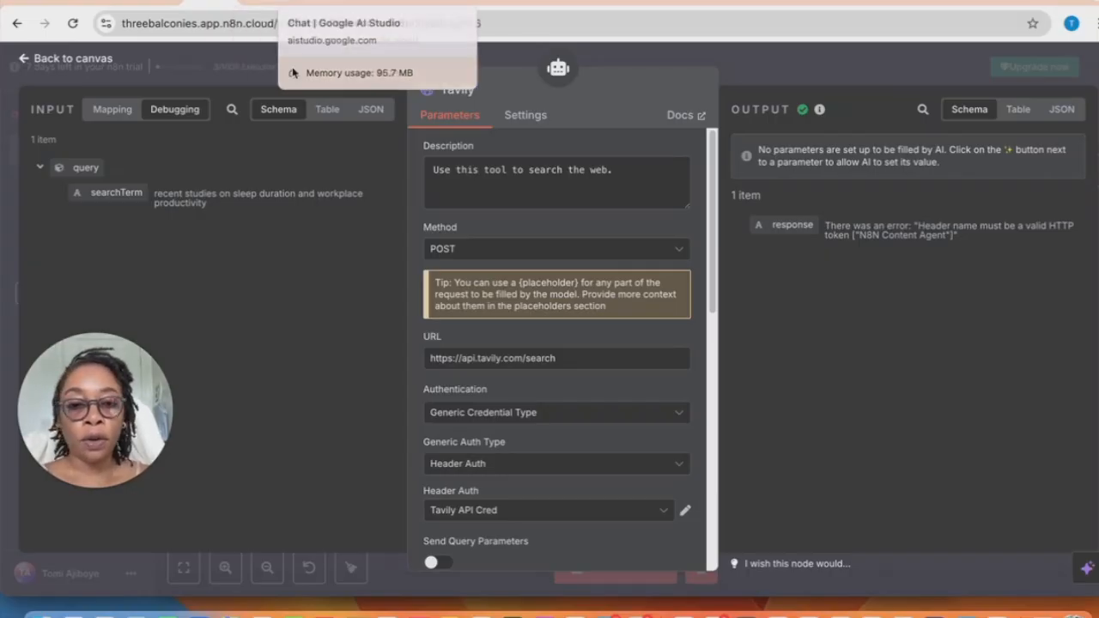
pyautogui.scroll(-2, 502, 328)
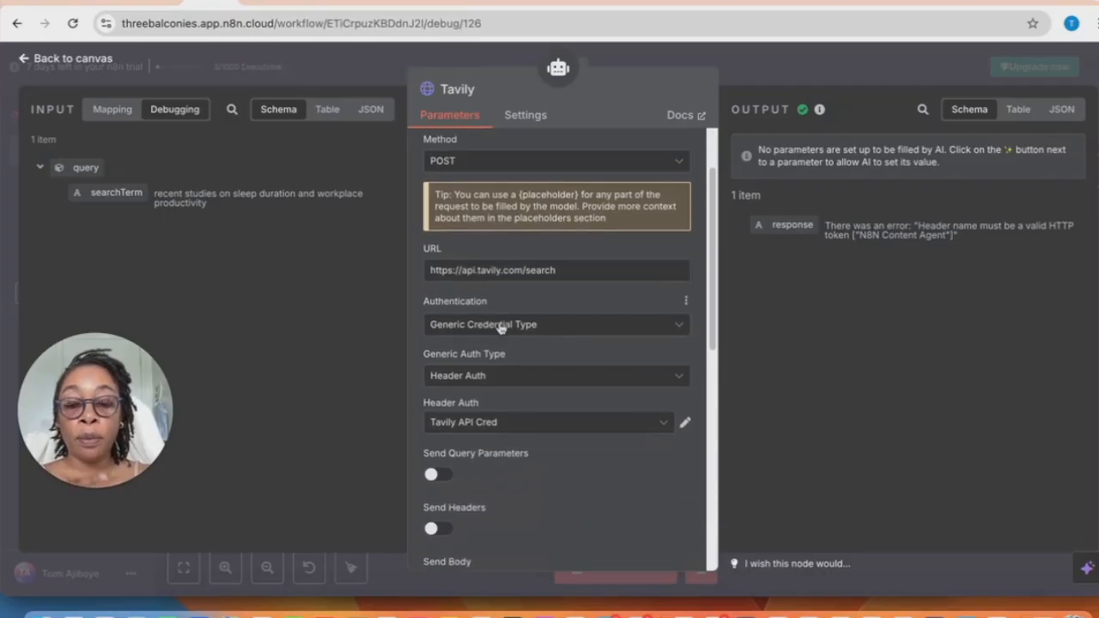
pyautogui.scroll(-1, 500, 327)
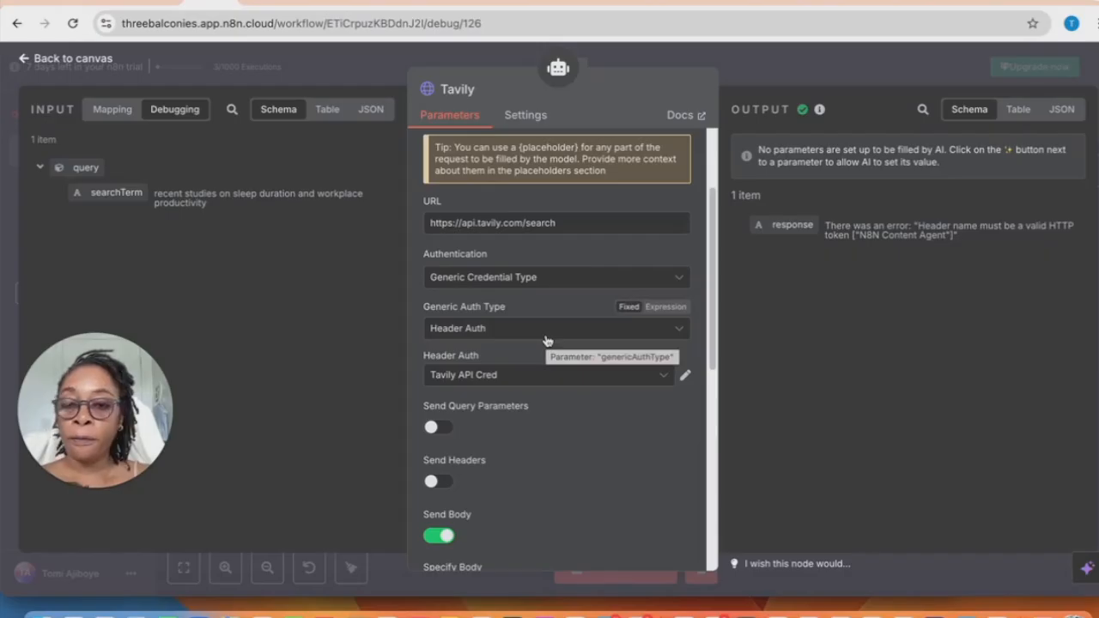
pyautogui.scroll(-2, 546, 340)
pyautogui.scroll(5, 546, 339)
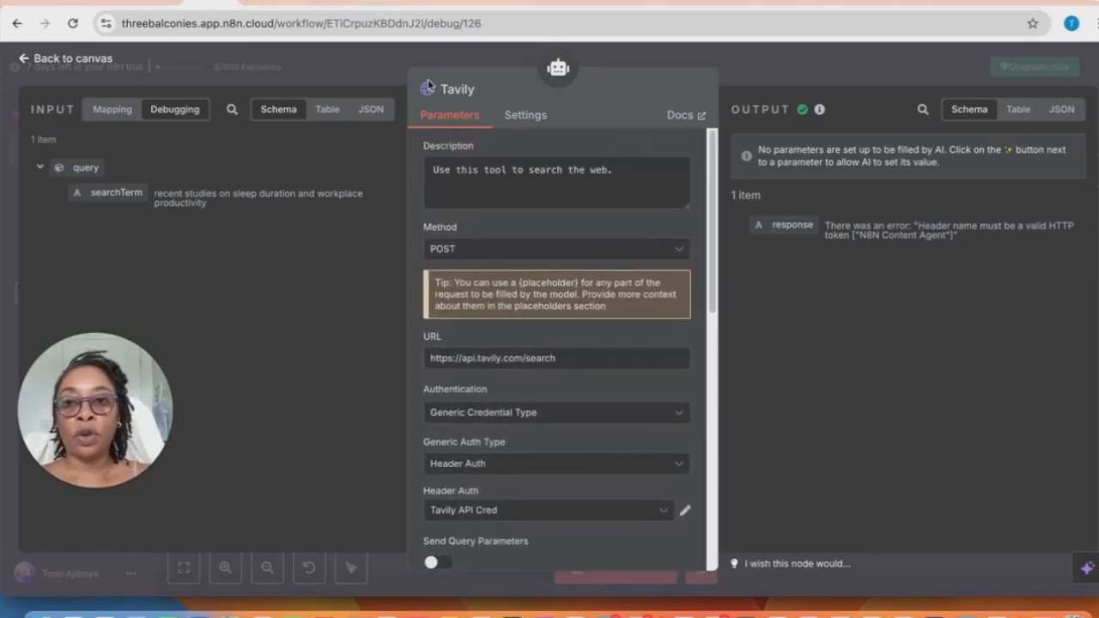
# Copy the description "Use this tool to search the web." from the reference Tavily node into Tavily Request and set its method to POST
pyautogui.moveTo(619, 176); pyautogui.dragTo(436, 175)
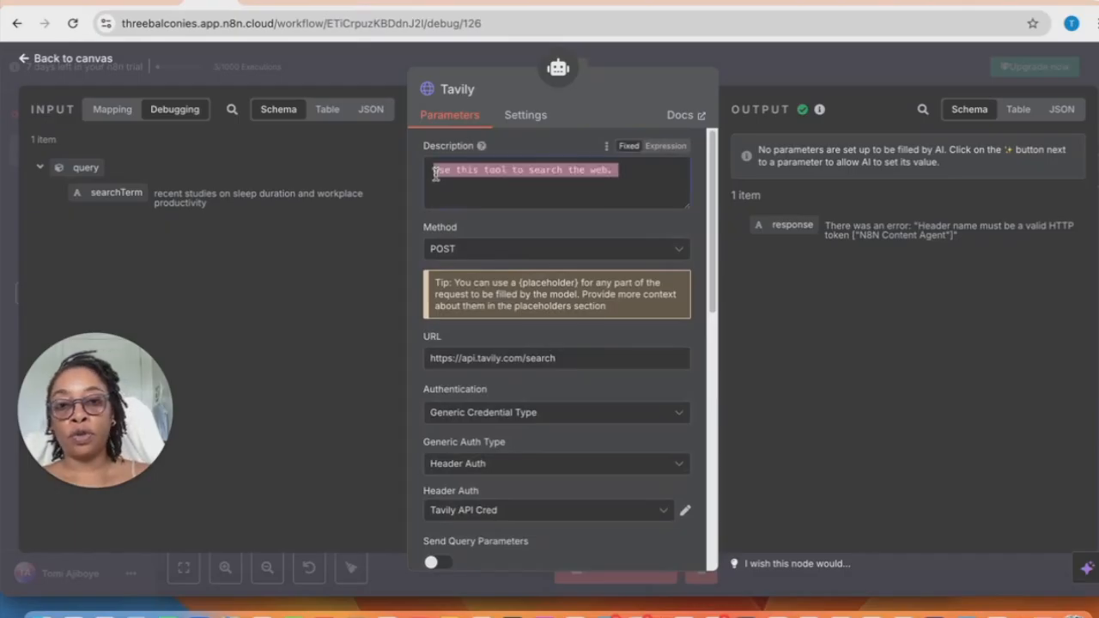
pyautogui.rightClick(569, 171)
pyautogui.click(614, 293)
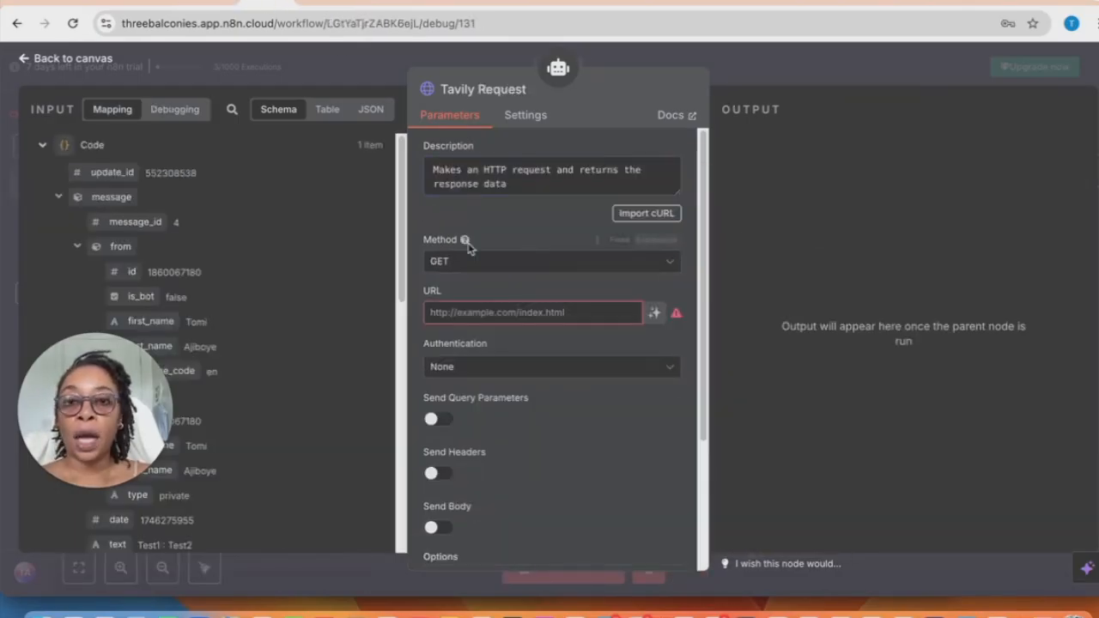
pyautogui.click(523, 184)
pyautogui.moveTo(524, 184); pyautogui.dragTo(410, 160)
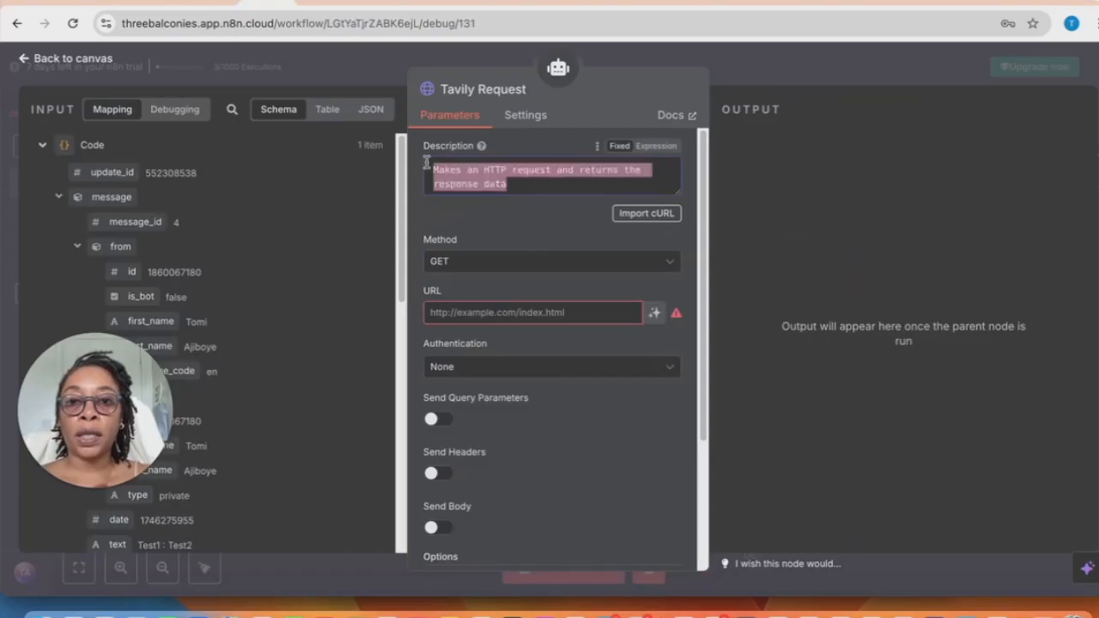
pyautogui.press('super+v')
pyautogui.click(486, 268)
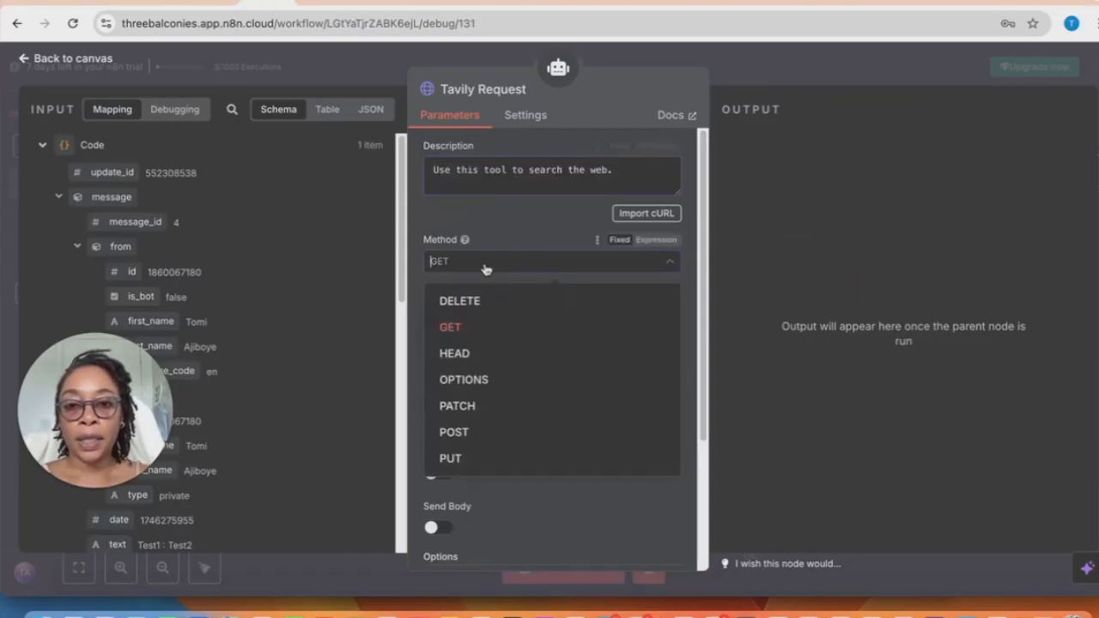
pyautogui.click(479, 433)
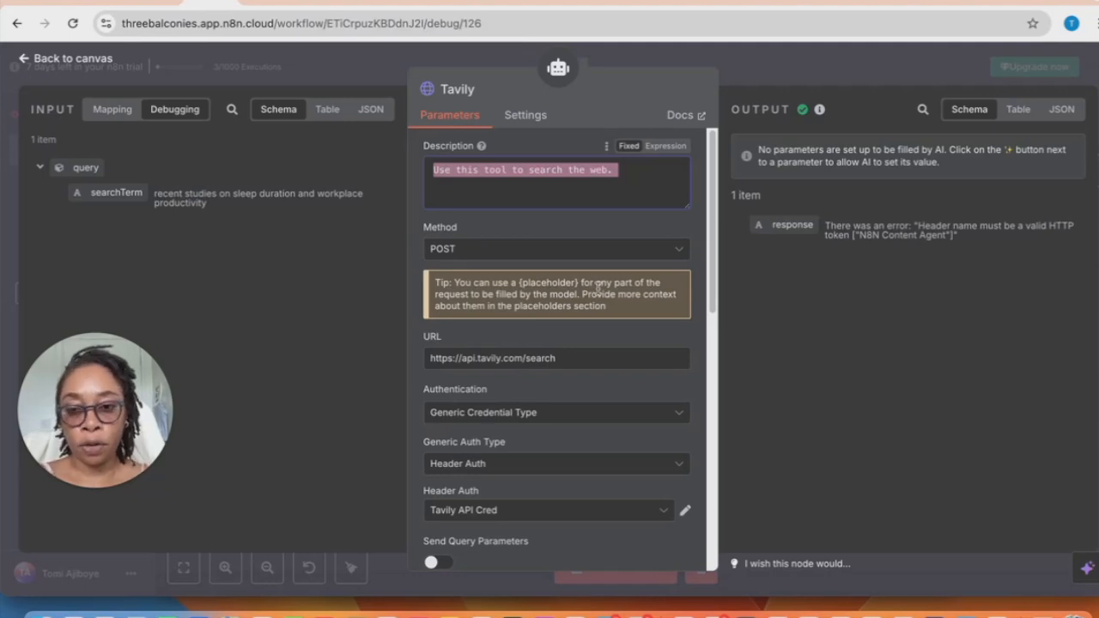
pyautogui.scroll(-1, 605, 310)
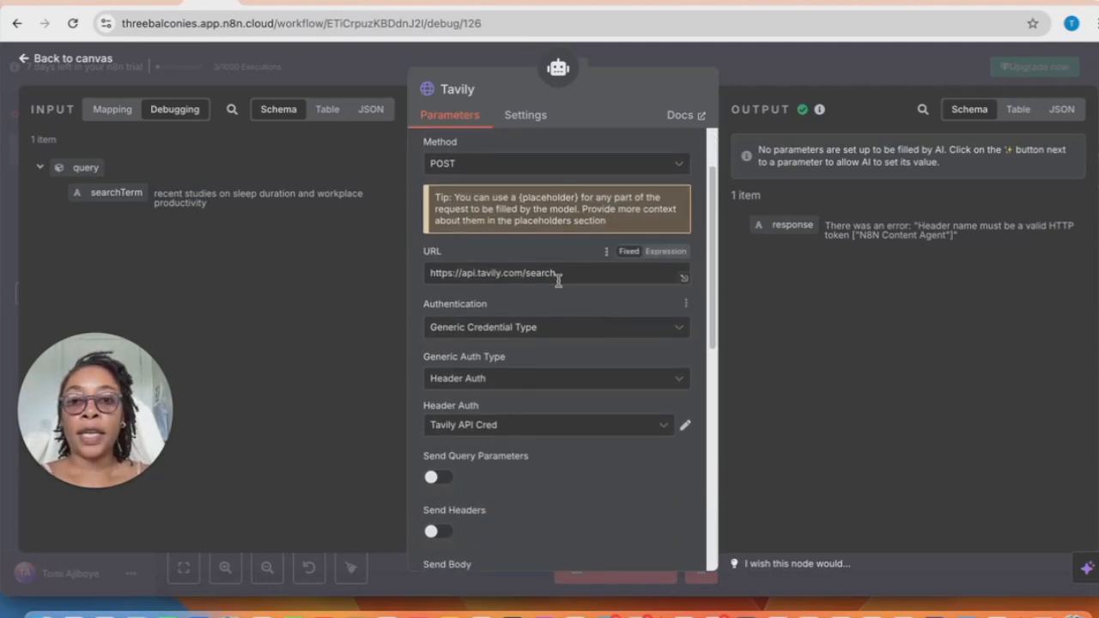
pyautogui.moveTo(558, 273); pyautogui.dragTo(423, 273)
pyautogui.rightClick(479, 268)
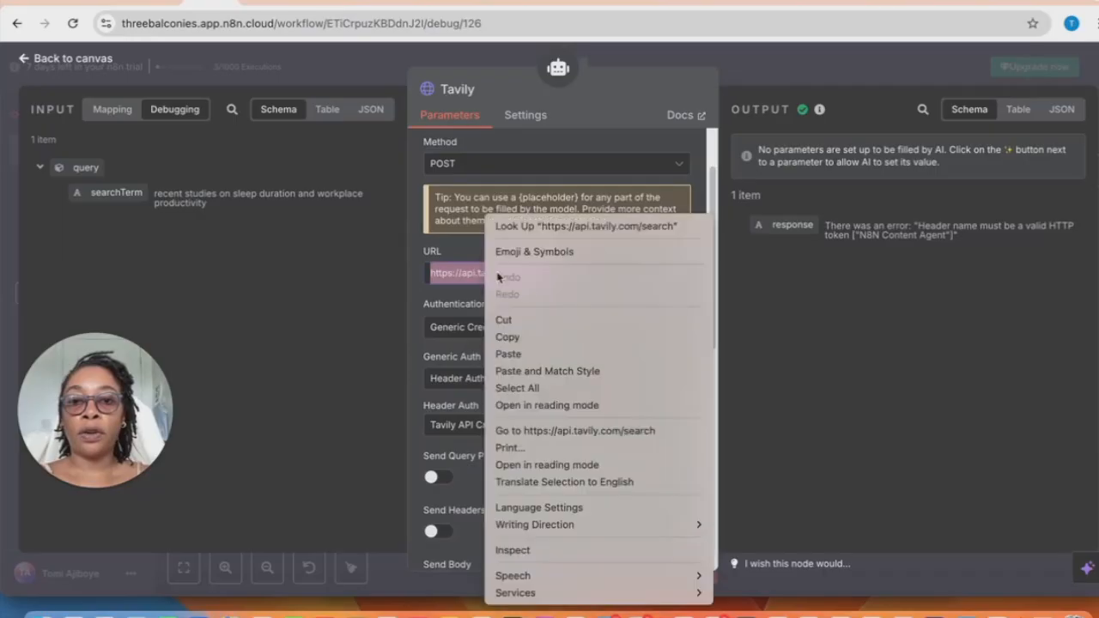
pyautogui.click(525, 339)
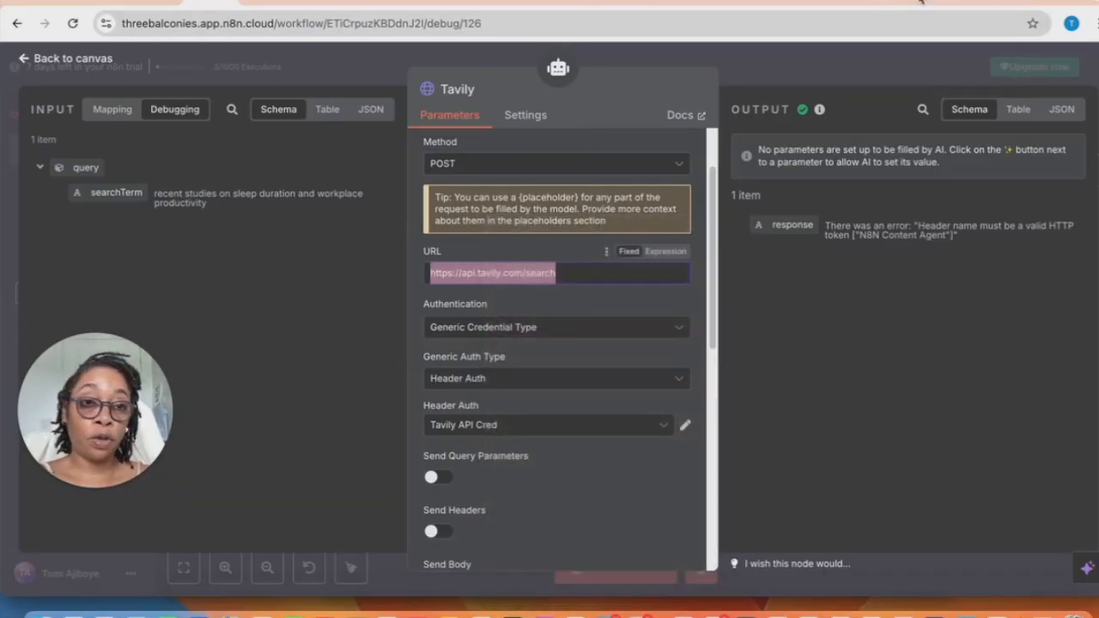
pyautogui.click(254, 4)
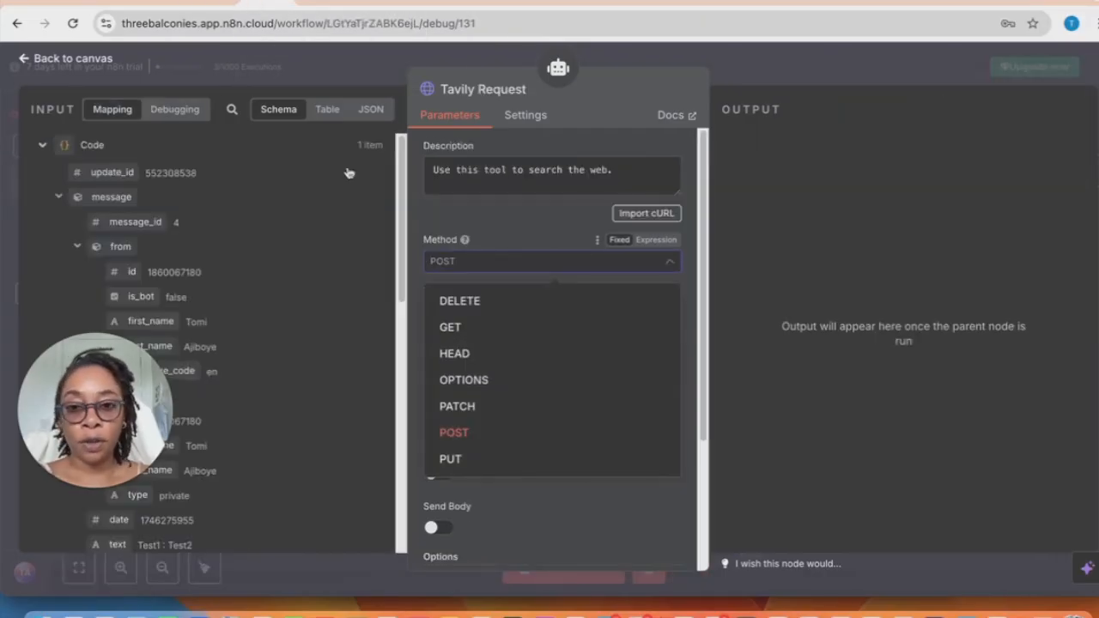
pyautogui.click(481, 434)
pyautogui.click(486, 316)
pyautogui.press('super+v')
# Return to the Content Agent's Tavily node and examine its authentication, generic auth type and Header Auth credential choices
pyautogui.click(208, 2)
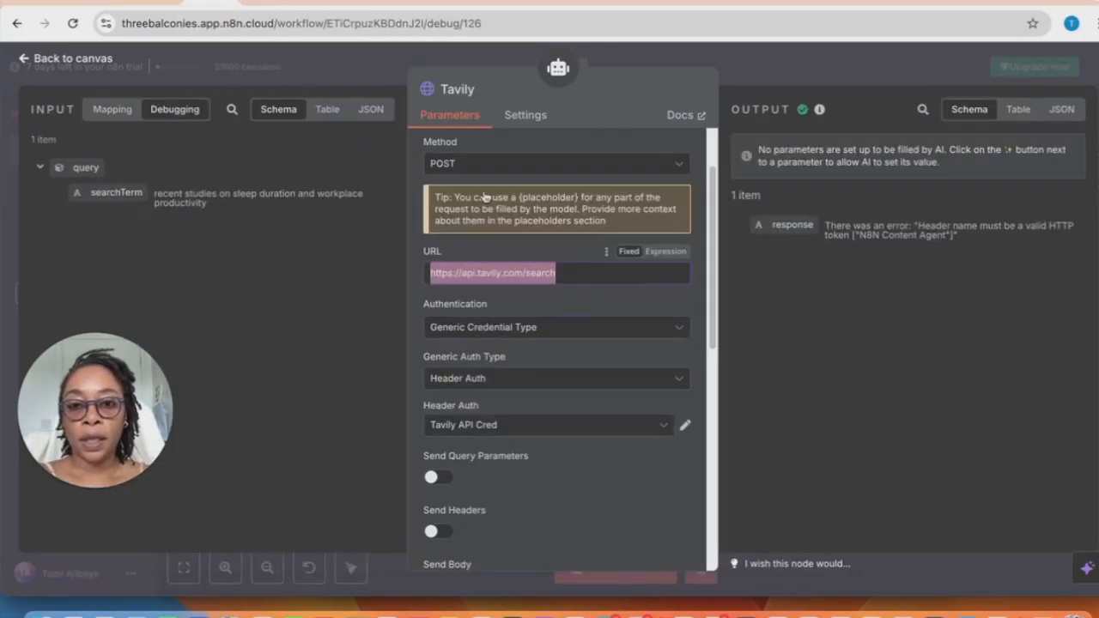
pyautogui.scroll(-1, 529, 340)
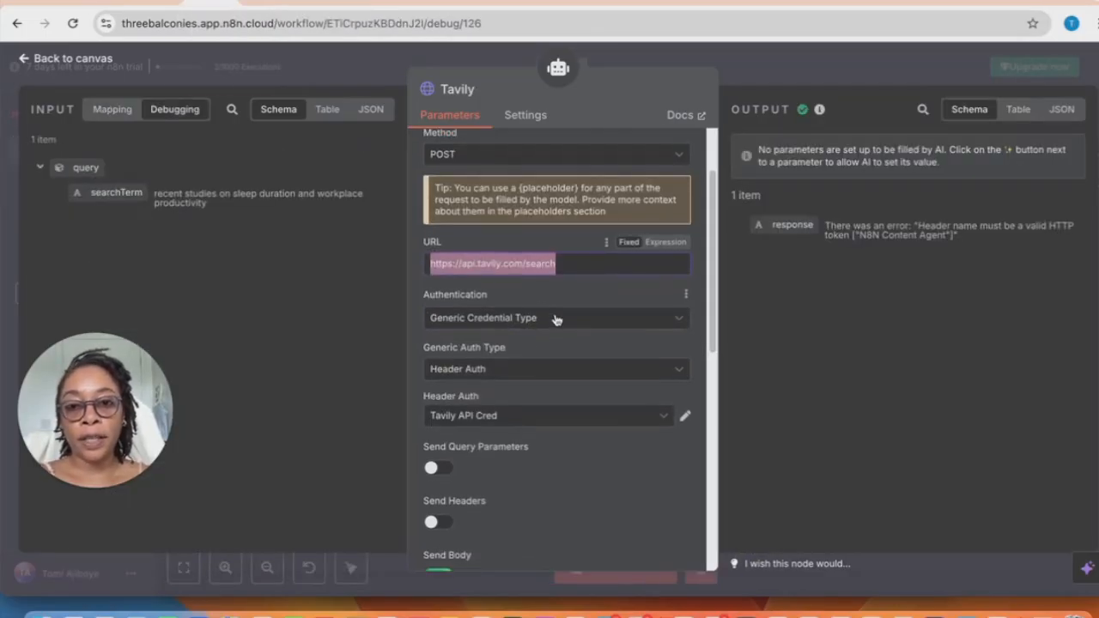
pyautogui.click(547, 329)
pyautogui.click(536, 326)
pyautogui.click(515, 371)
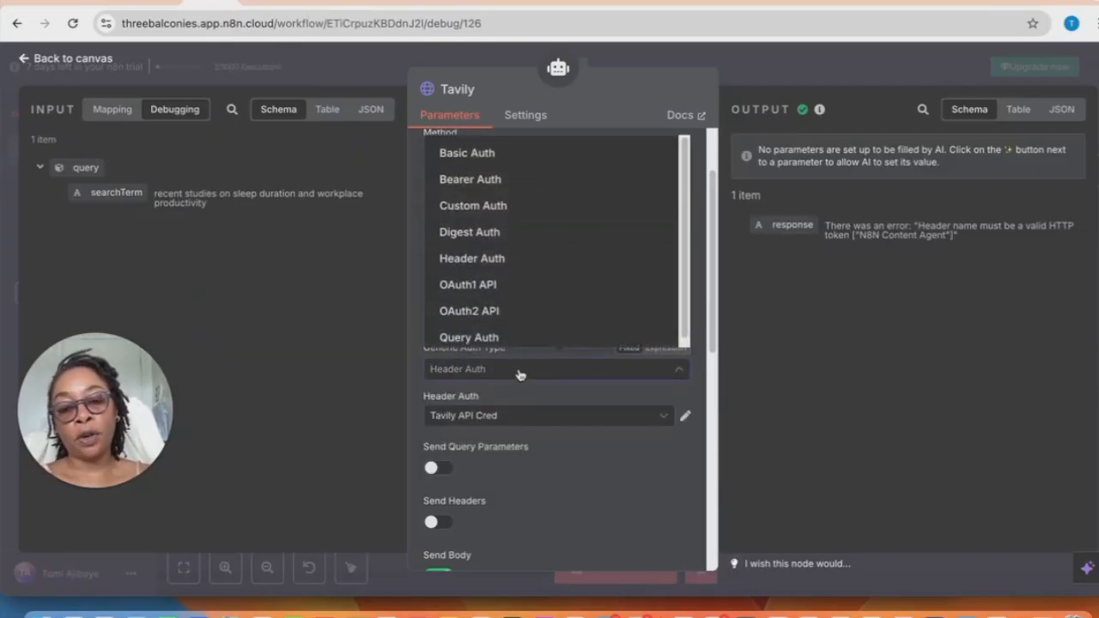
pyautogui.click(543, 397)
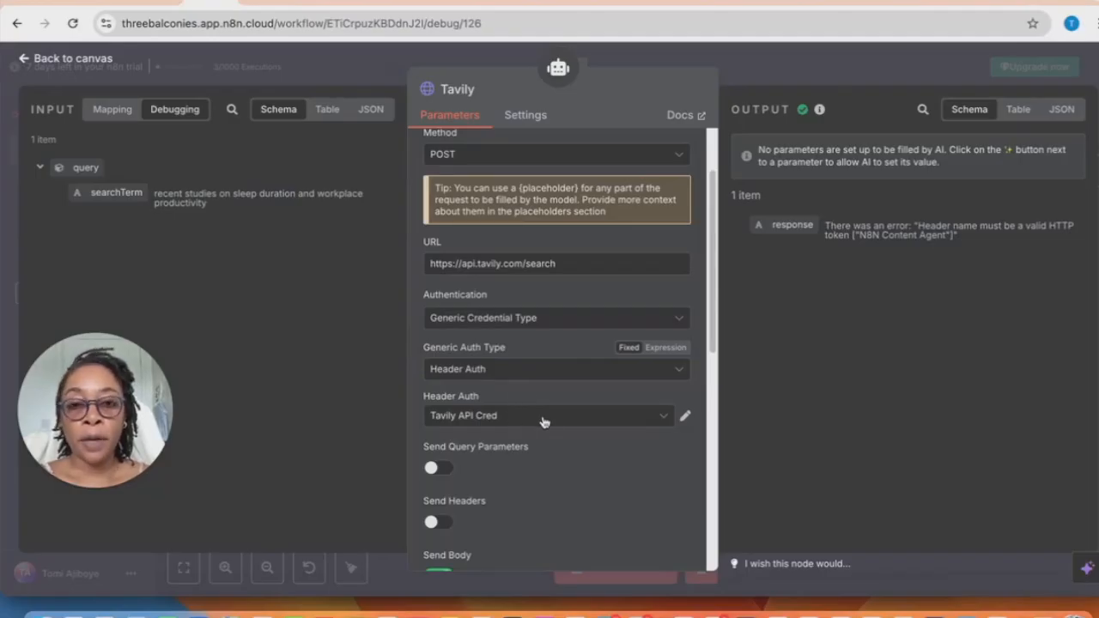
pyautogui.click(524, 320)
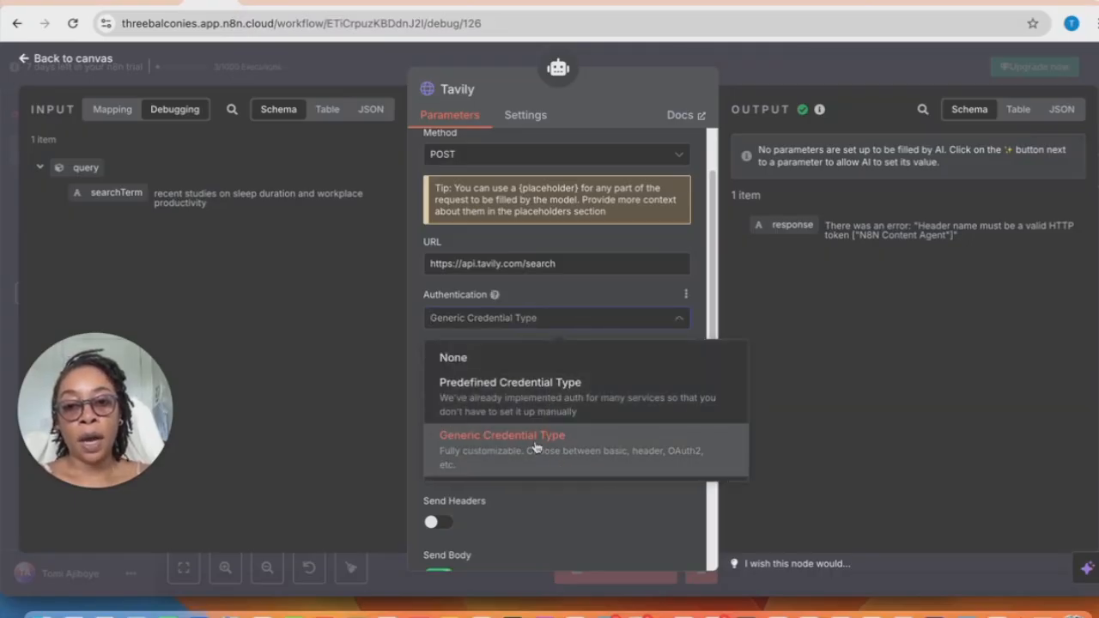
pyautogui.click(575, 286)
pyautogui.click(509, 372)
pyautogui.click(520, 418)
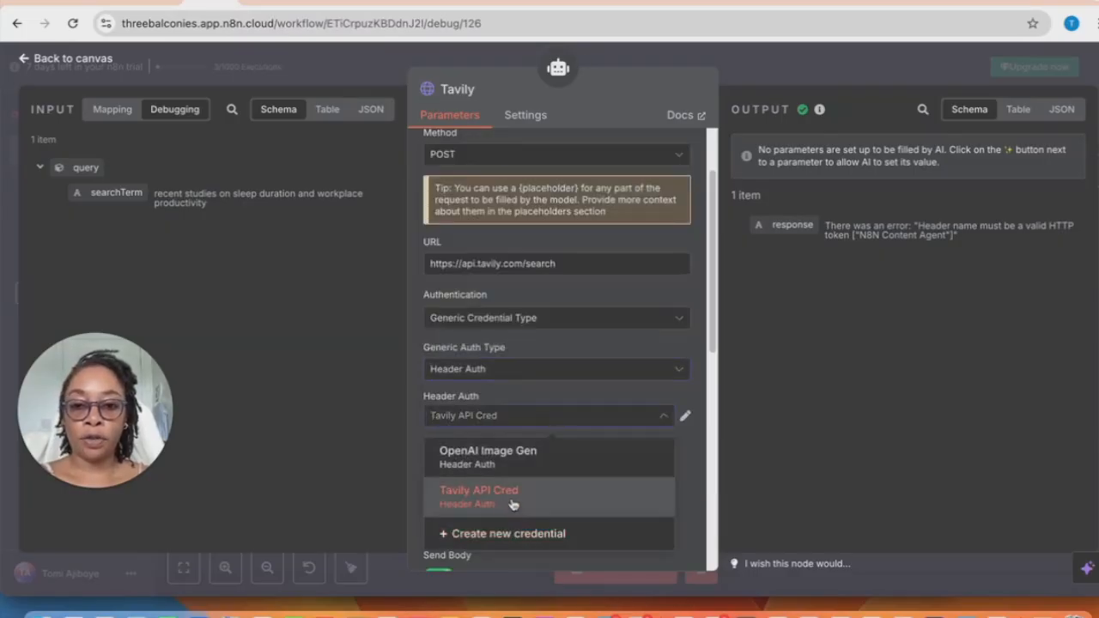
pyautogui.click(504, 492)
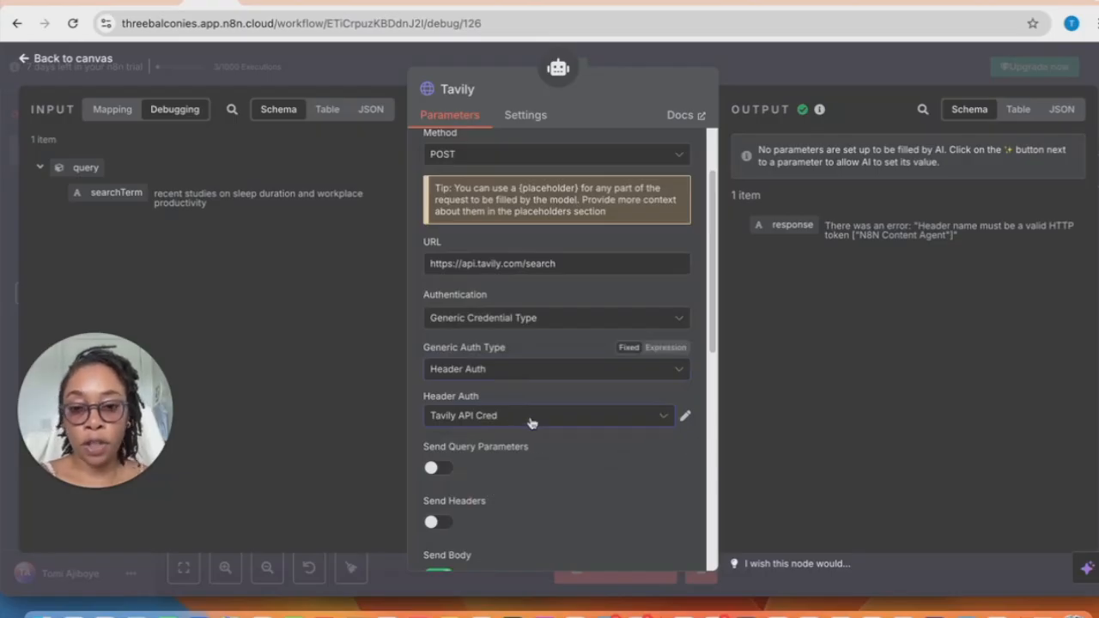
# Check the reference Tavily node's query, header and body sending settings and the available Specify Body options
pyautogui.scroll(-5, 532, 422)
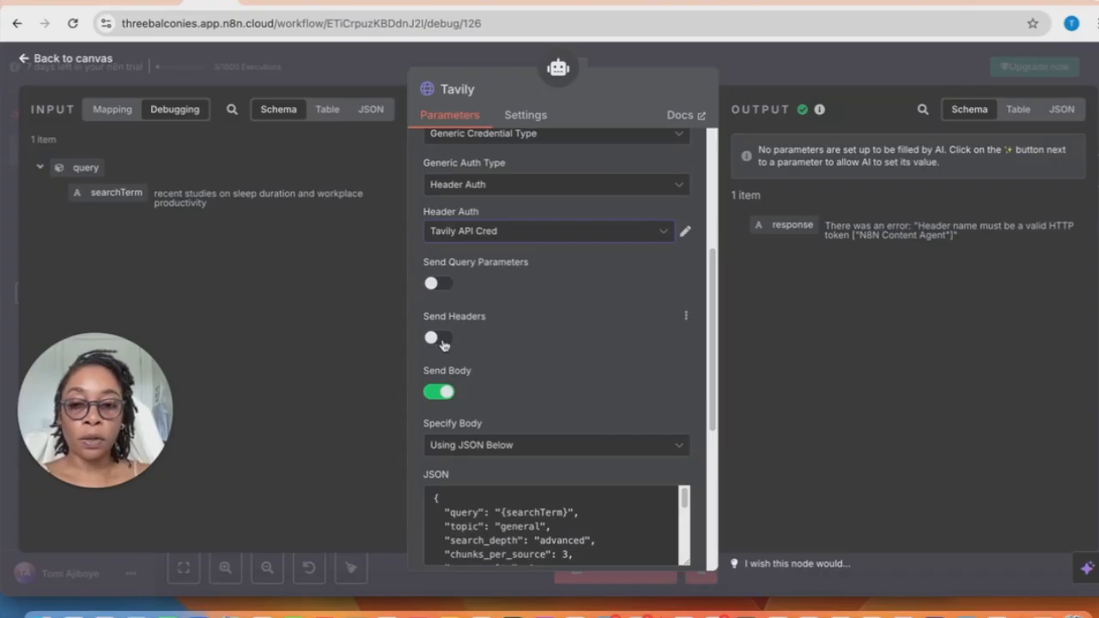
pyautogui.scroll(-3, 513, 364)
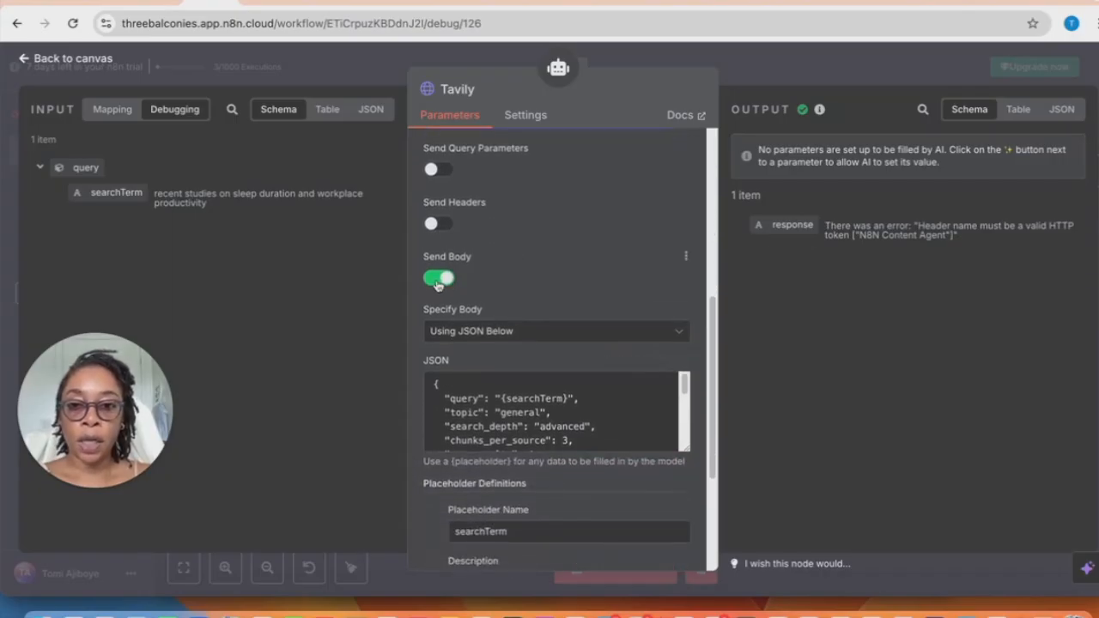
pyautogui.click(678, 335)
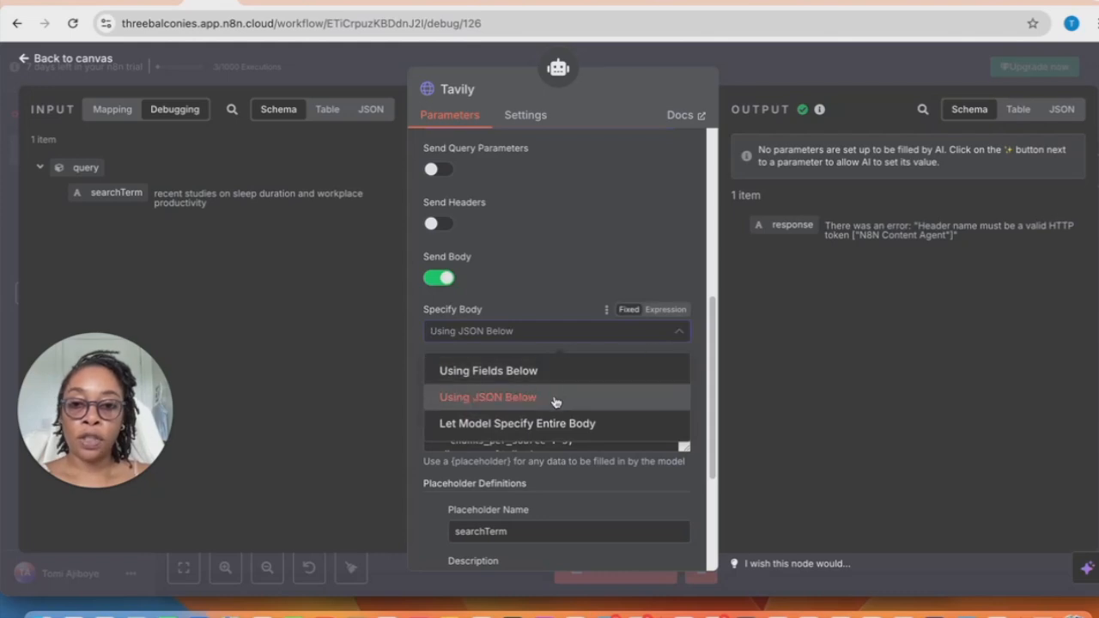
pyautogui.click(559, 228)
# Read through the reference Tavily node's full JSON body and its placeholder definition
pyautogui.scroll(-5, 579, 421)
pyautogui.scroll(-5, 579, 420)
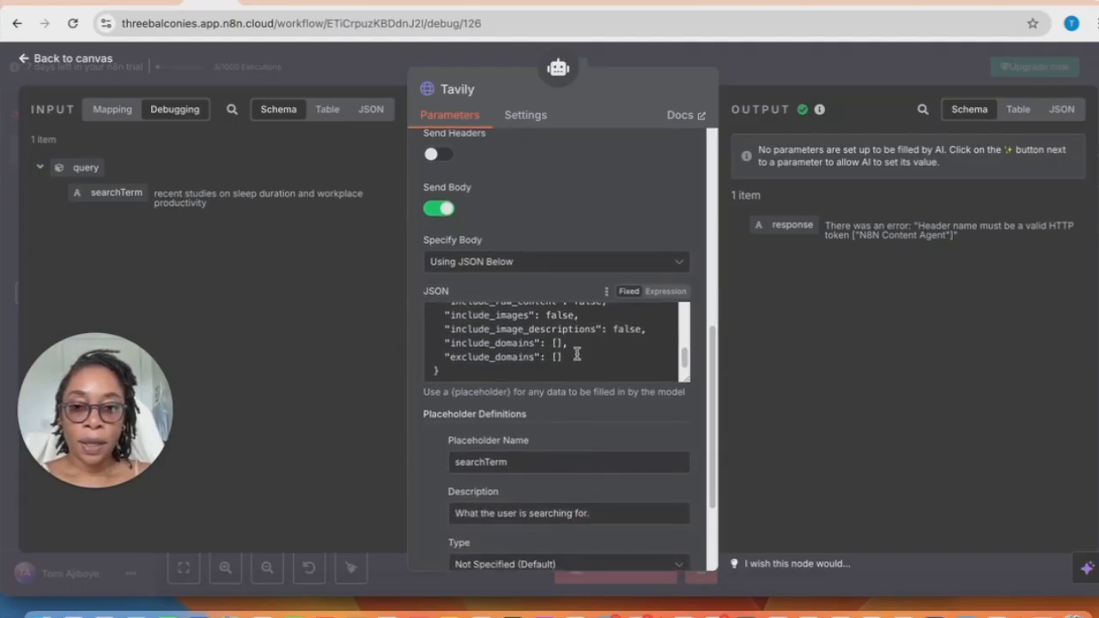
pyautogui.scroll(6, 577, 354)
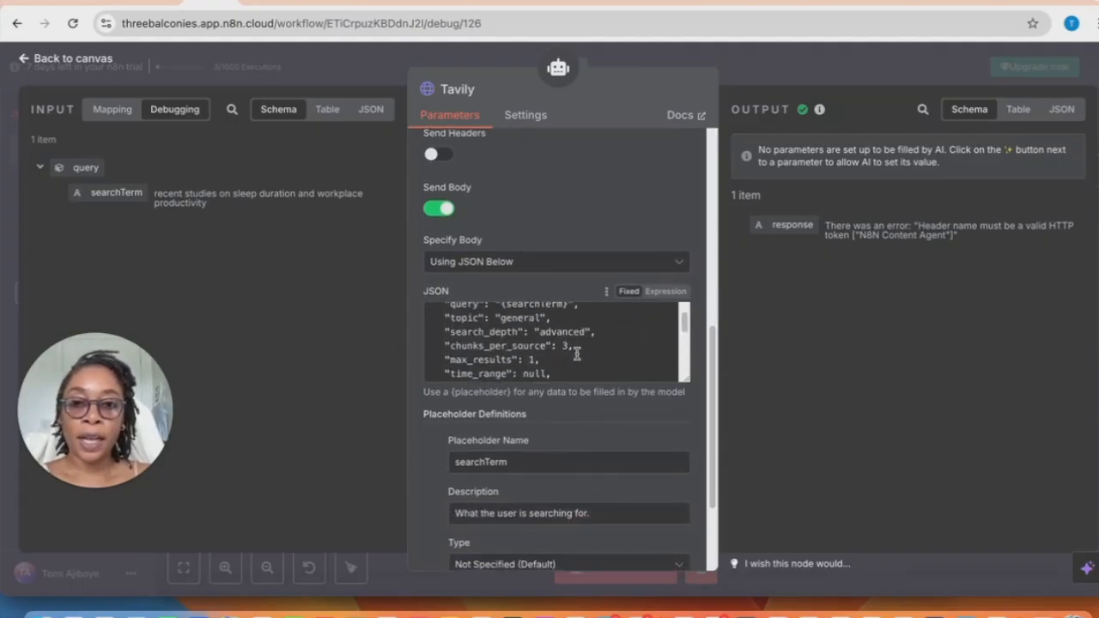
pyautogui.scroll(1, 576, 354)
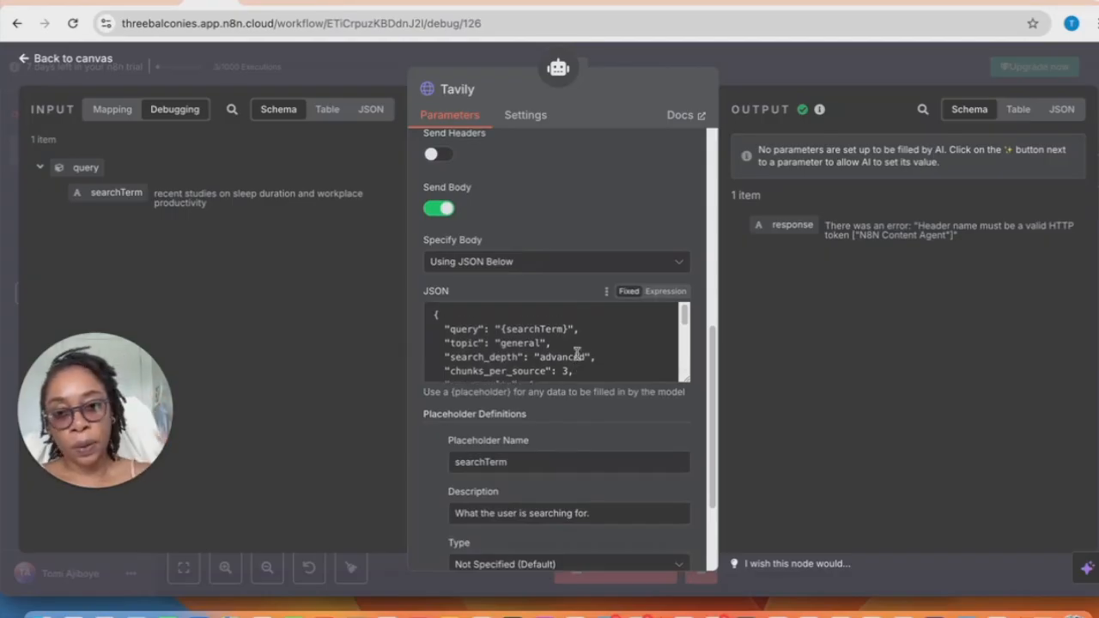
pyautogui.scroll(-2, 577, 354)
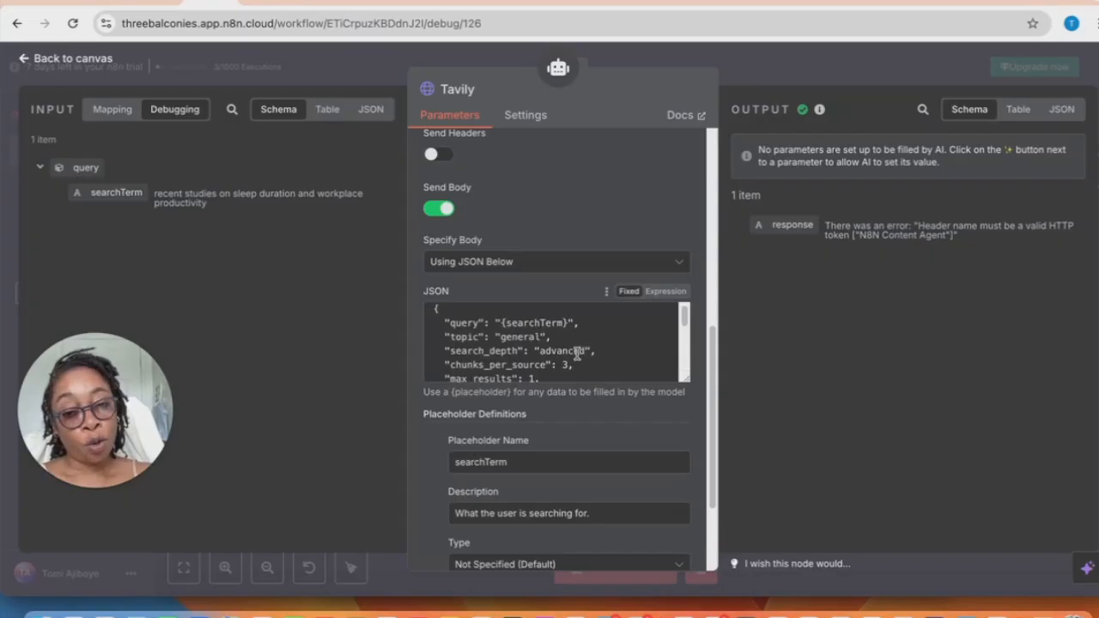
pyautogui.scroll(-1, 577, 355)
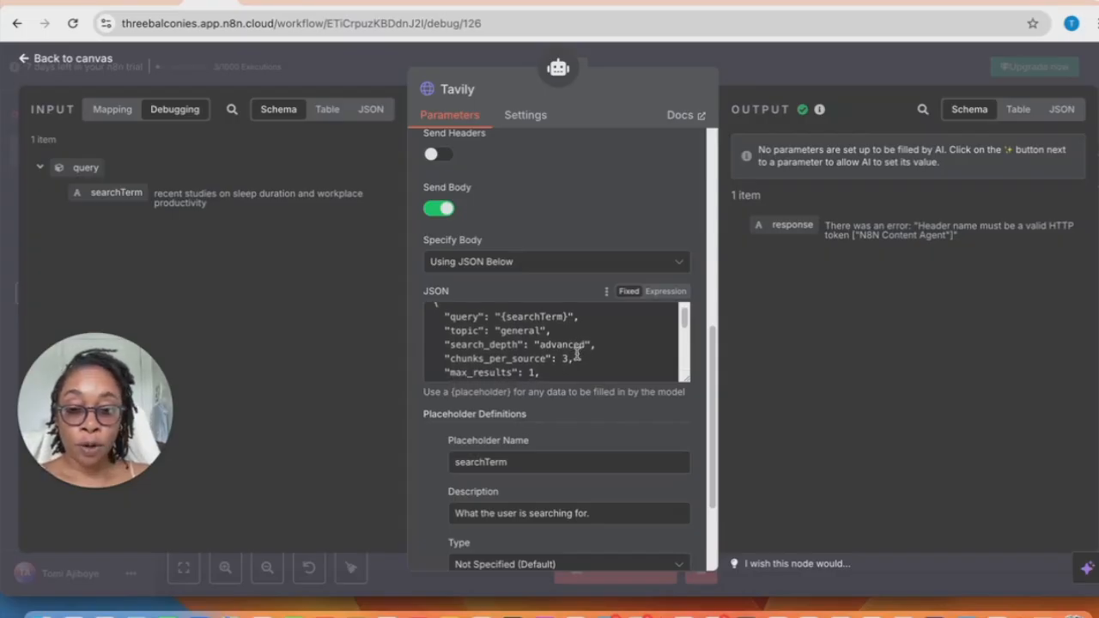
pyautogui.scroll(-1, 577, 355)
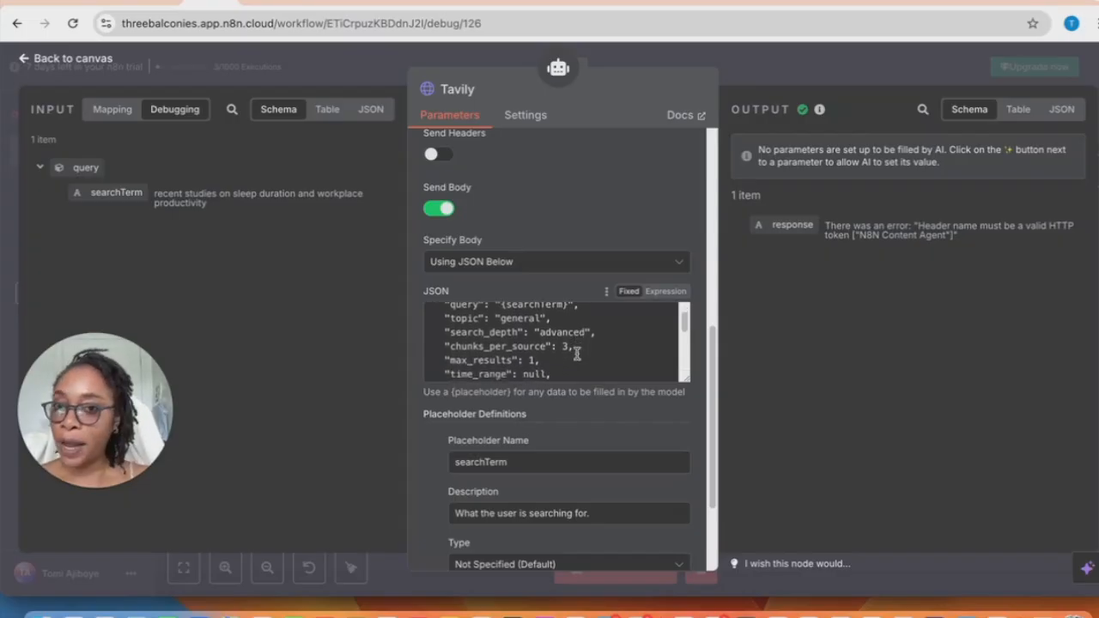
pyautogui.scroll(-1, 577, 354)
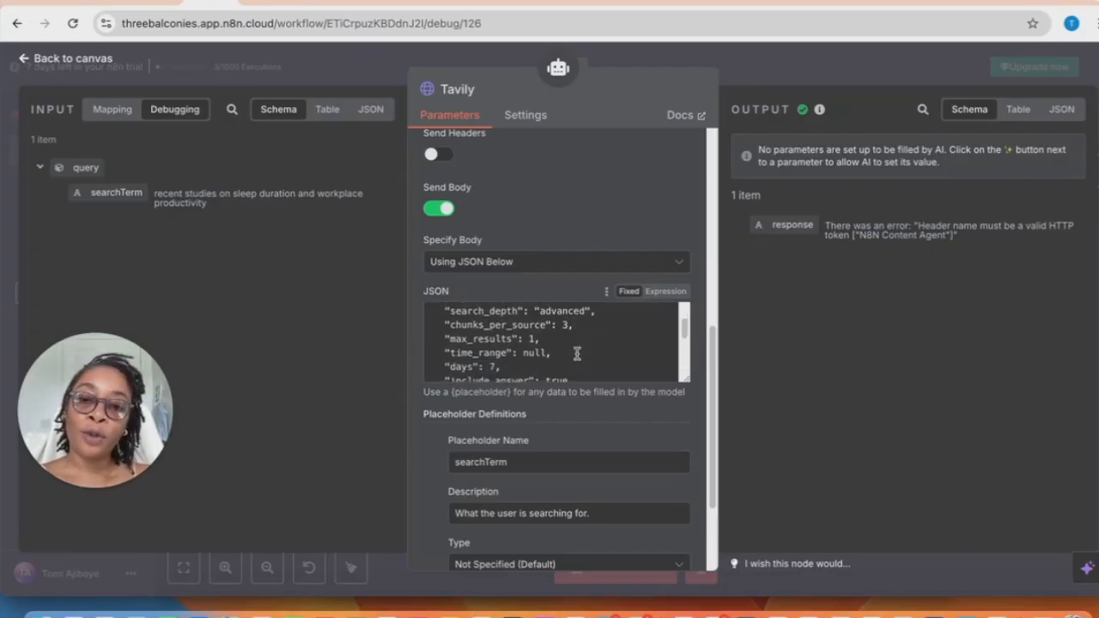
pyautogui.scroll(-3, 576, 355)
pyautogui.scroll(-1, 576, 355)
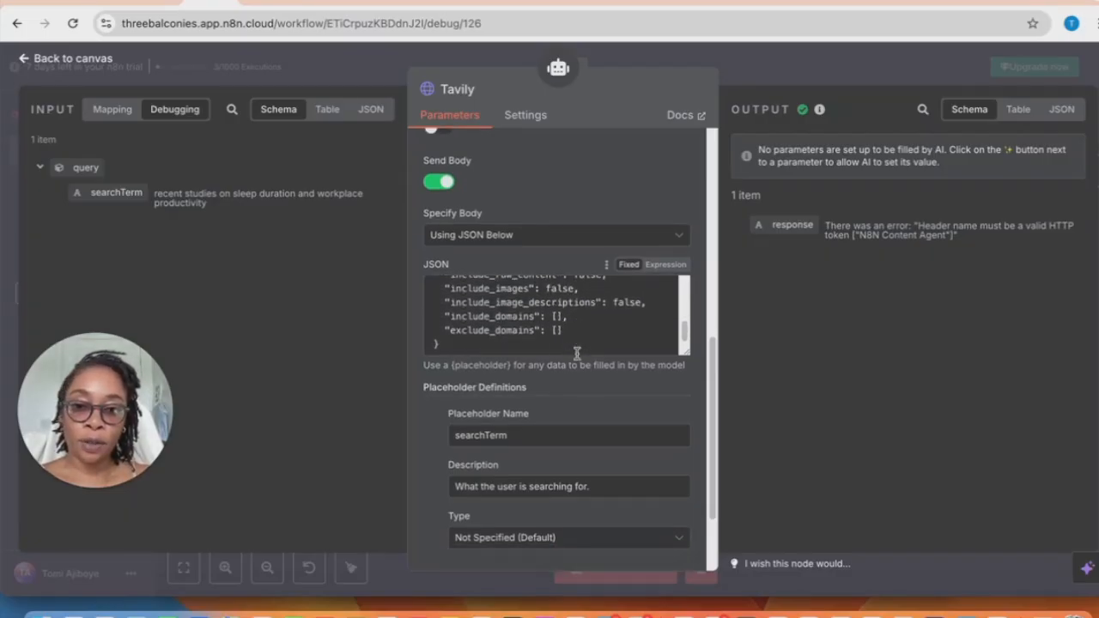
pyautogui.scroll(6, 536, 329)
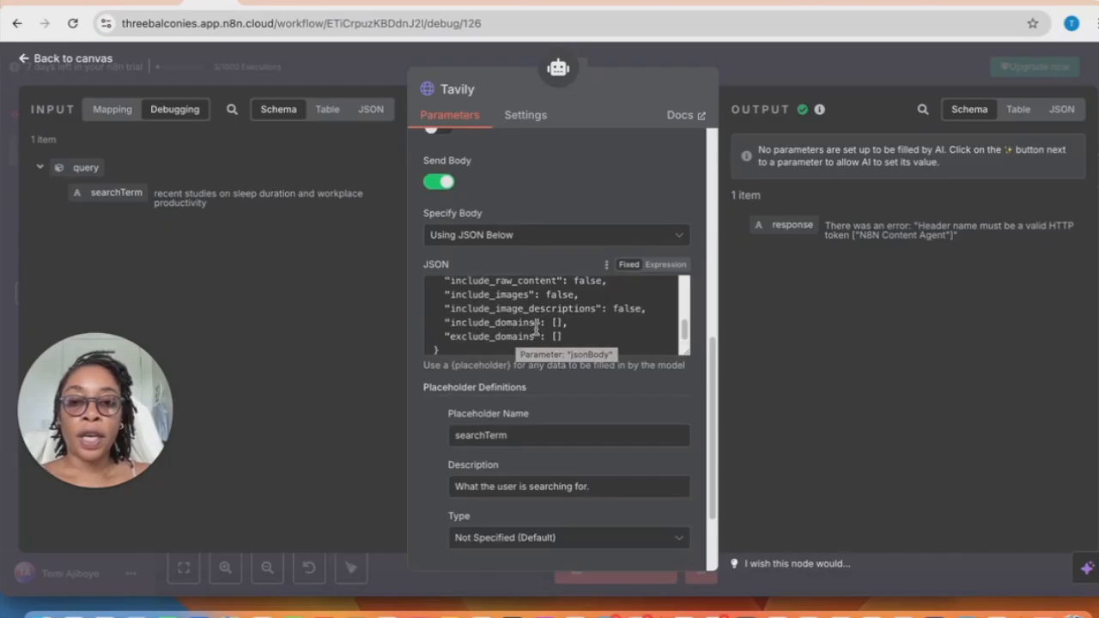
pyautogui.scroll(1, 536, 329)
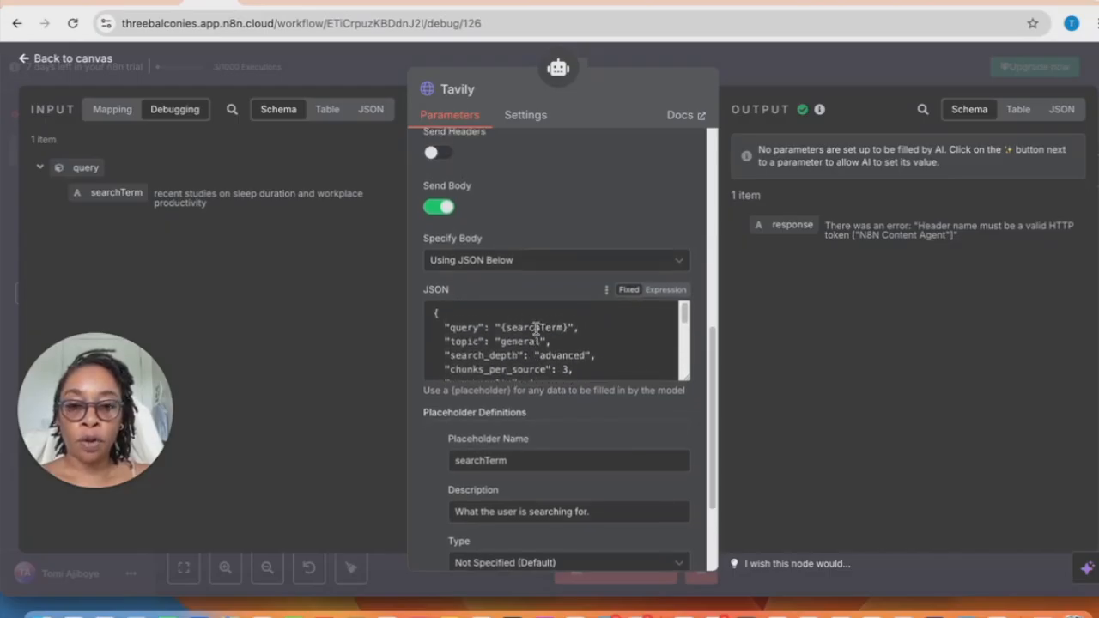
pyautogui.scroll(-1, 566, 353)
pyautogui.scroll(-3, 568, 354)
pyautogui.scroll(-3, 568, 354)
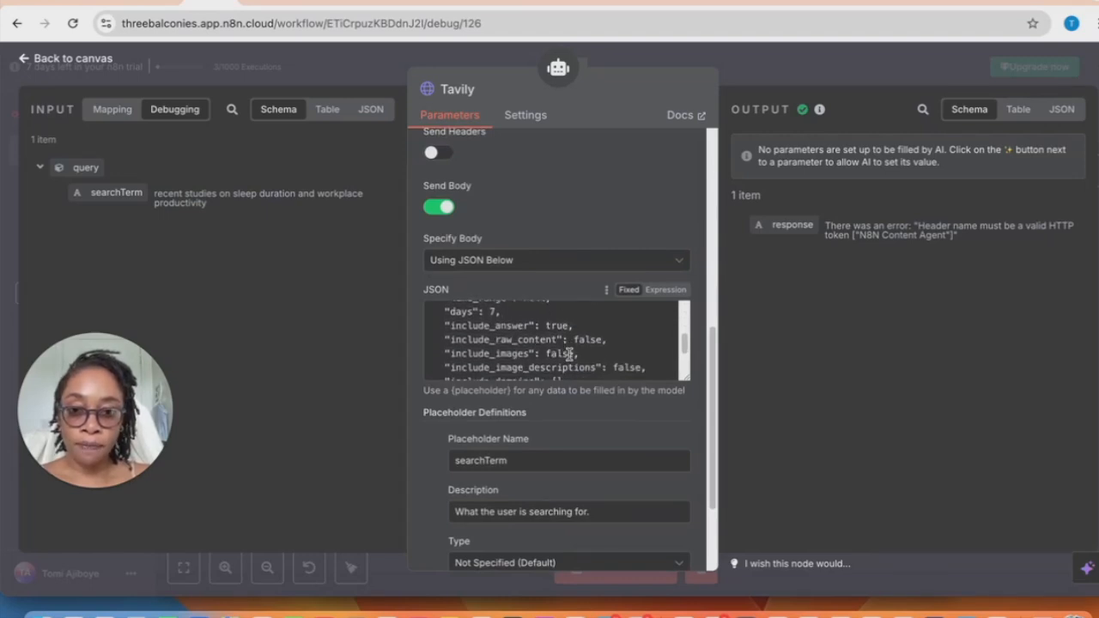
# Review the end of the reference Tavily node's JSON body, its searchTerm placeholder fields and the Optimize Response setting
pyautogui.scroll(-2, 569, 354)
pyautogui.scroll(-1, 568, 354)
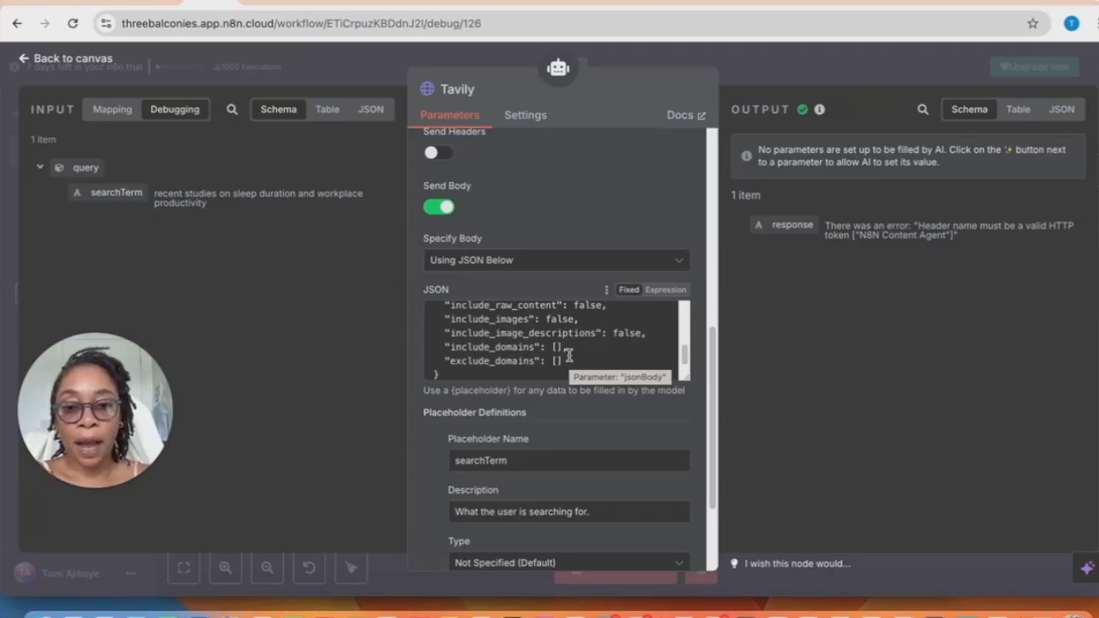
pyautogui.scroll(-1, 568, 355)
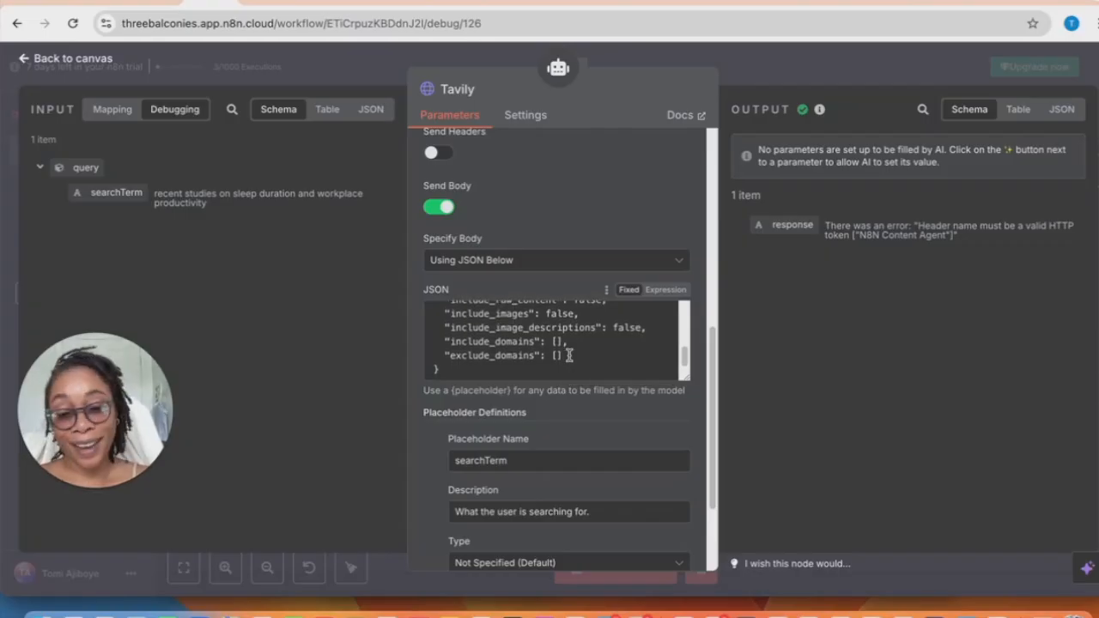
pyautogui.scroll(-3, 579, 411)
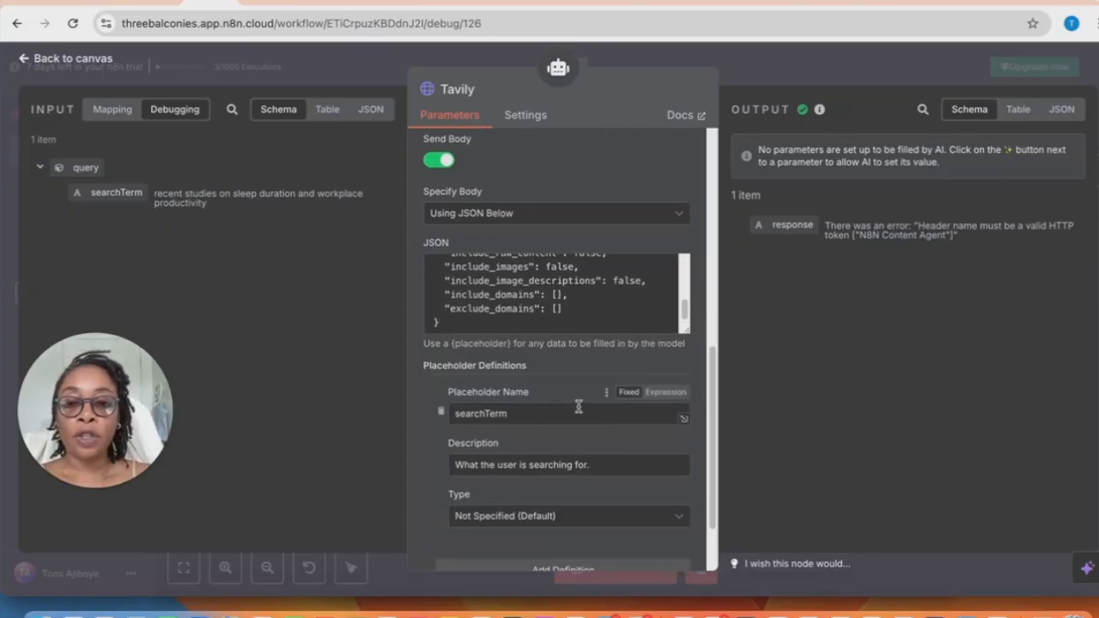
pyautogui.scroll(-2, 576, 402)
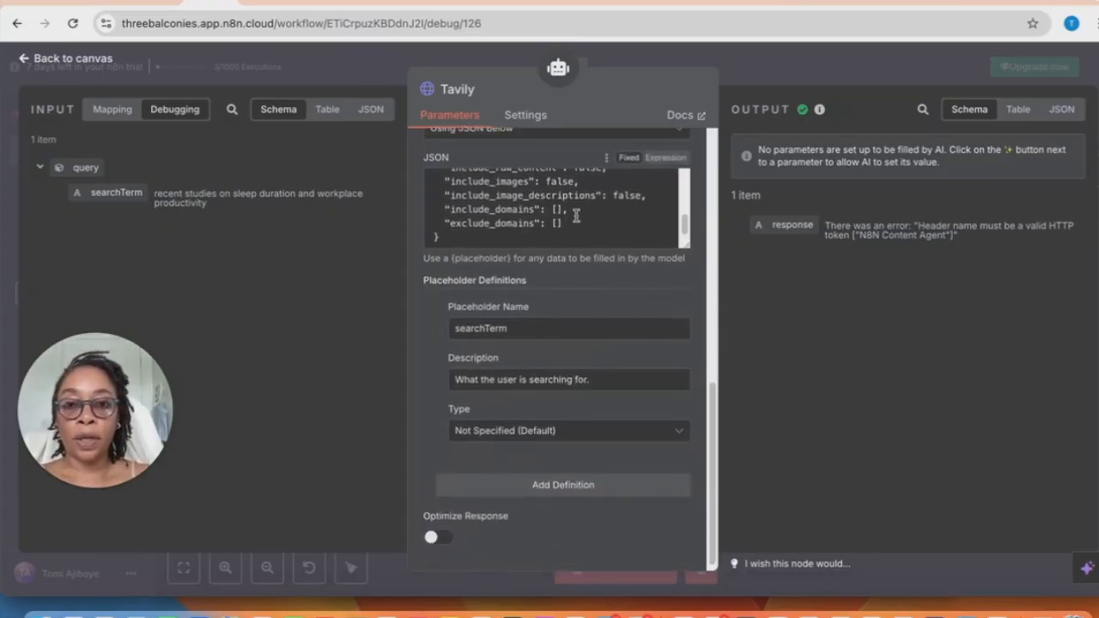
pyautogui.scroll(5, 576, 216)
pyautogui.scroll(3, 586, 336)
pyautogui.scroll(-5, 596, 373)
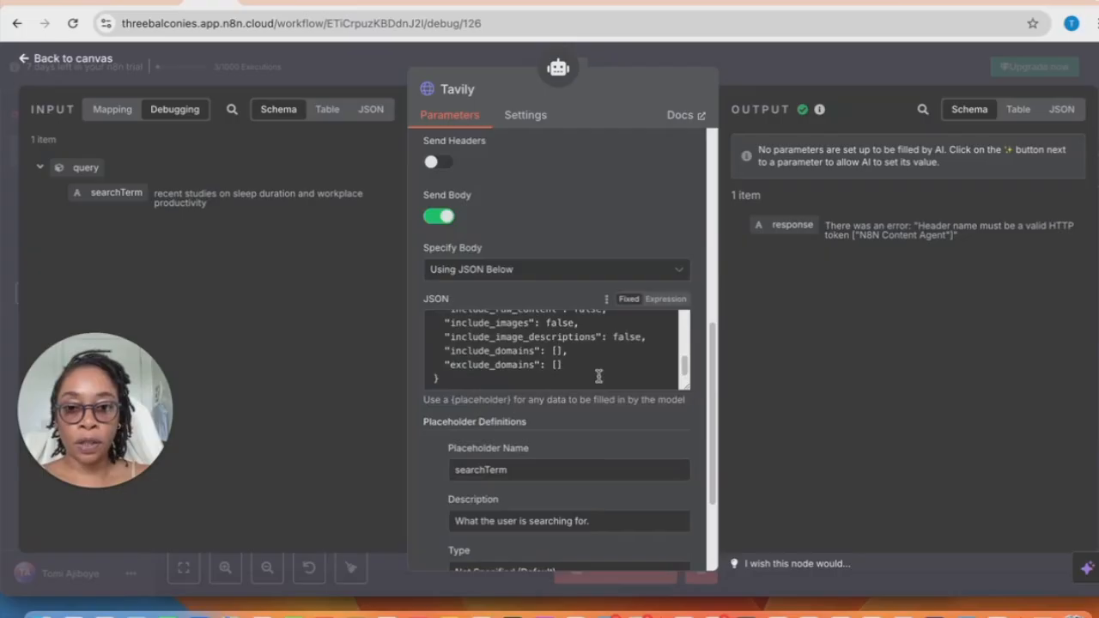
# Copy the entire JSON body from the Content Agent's Tavily node
pyautogui.moveTo(527, 378); pyautogui.dragTo(431, 313)
pyautogui.rightClick(549, 348)
pyautogui.click(566, 335)
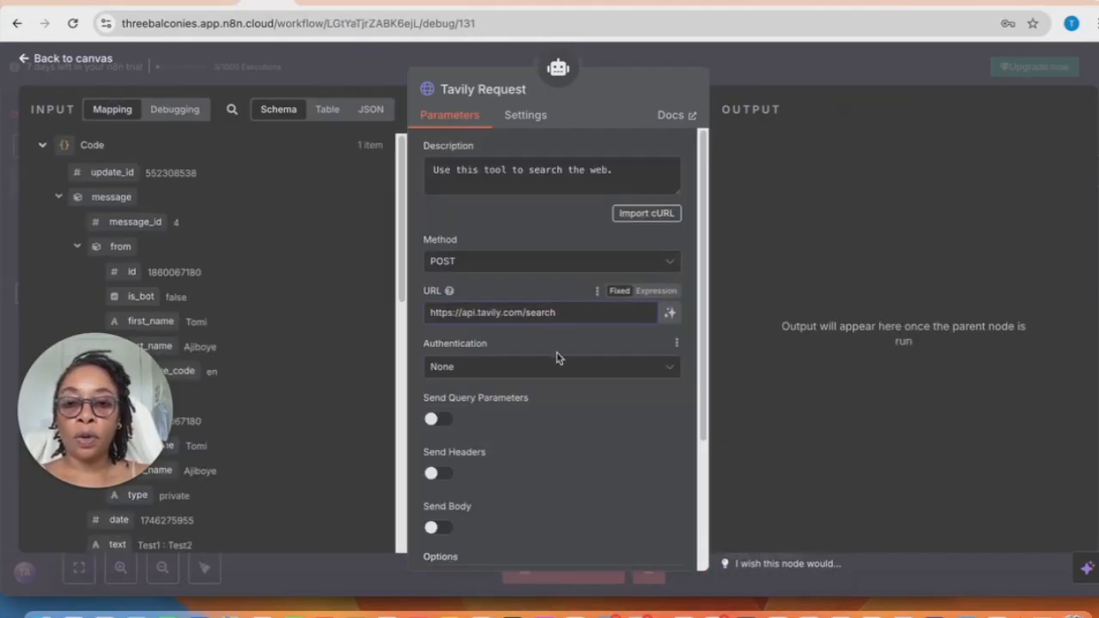
# Set Tavily Request's authentication to Generic Credential Type with Header Auth, using the Tavily API Cred credential
pyautogui.scroll(-1, 526, 380)
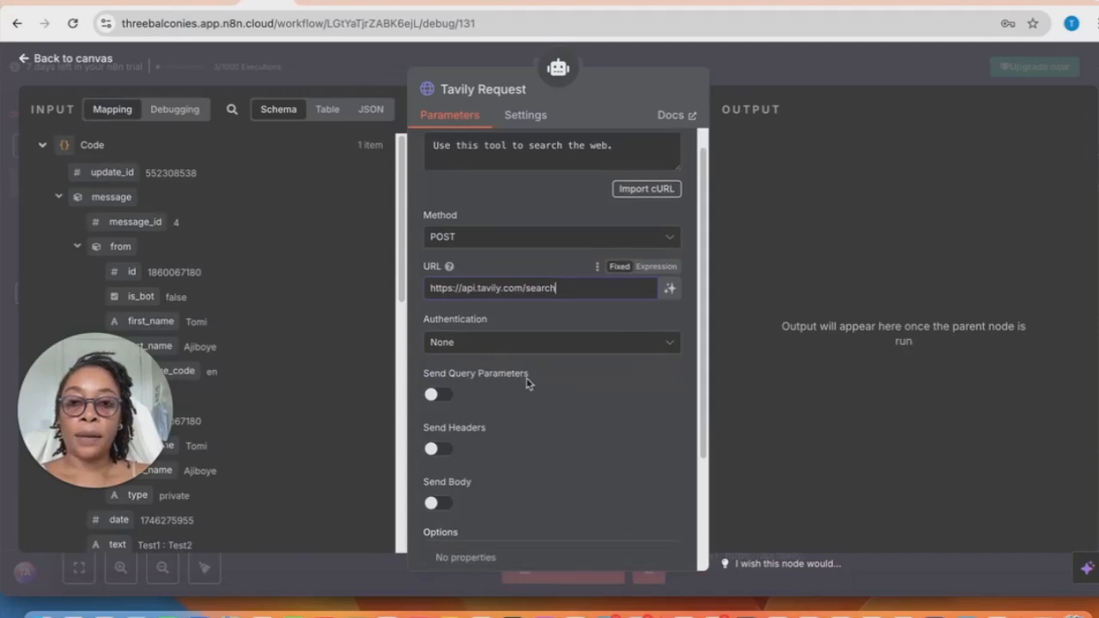
pyautogui.click(563, 345)
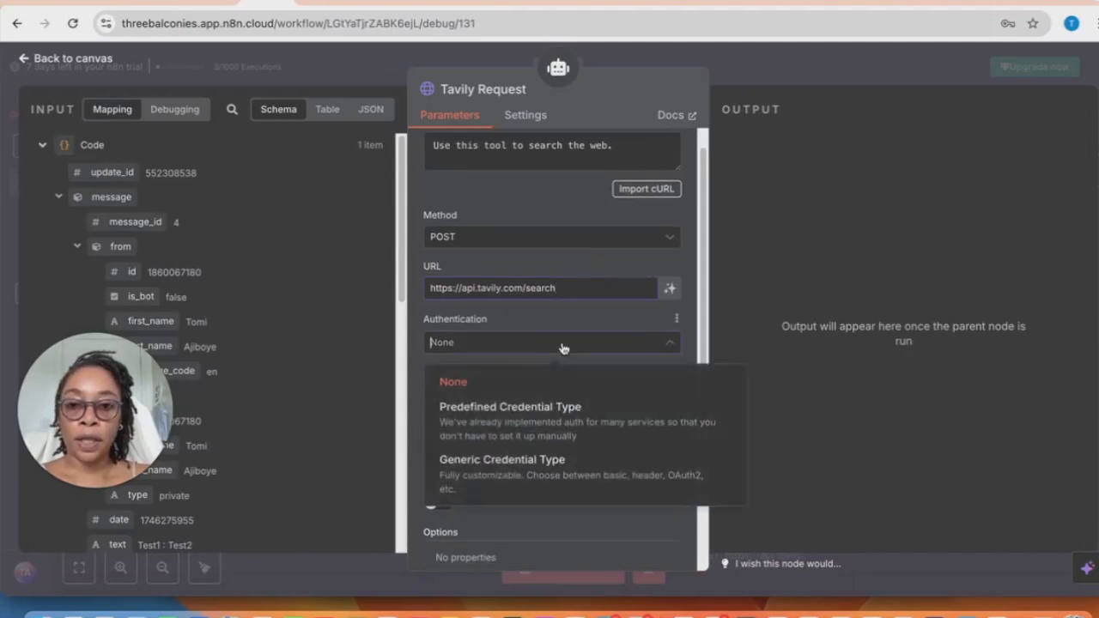
pyautogui.click(523, 461)
pyautogui.click(549, 395)
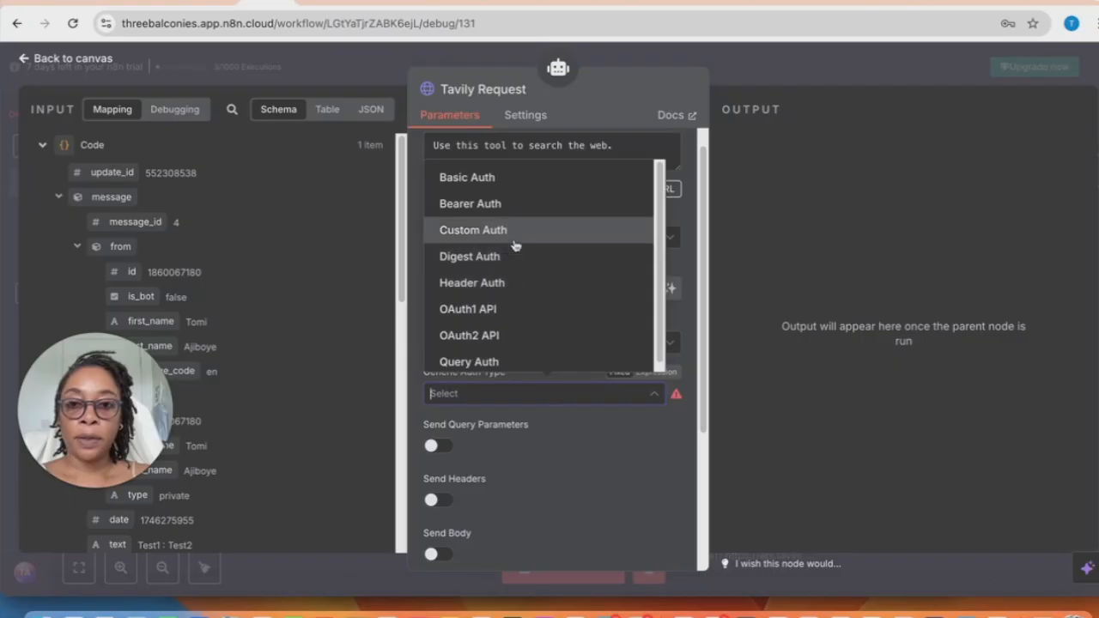
pyautogui.click(510, 283)
pyautogui.click(549, 443)
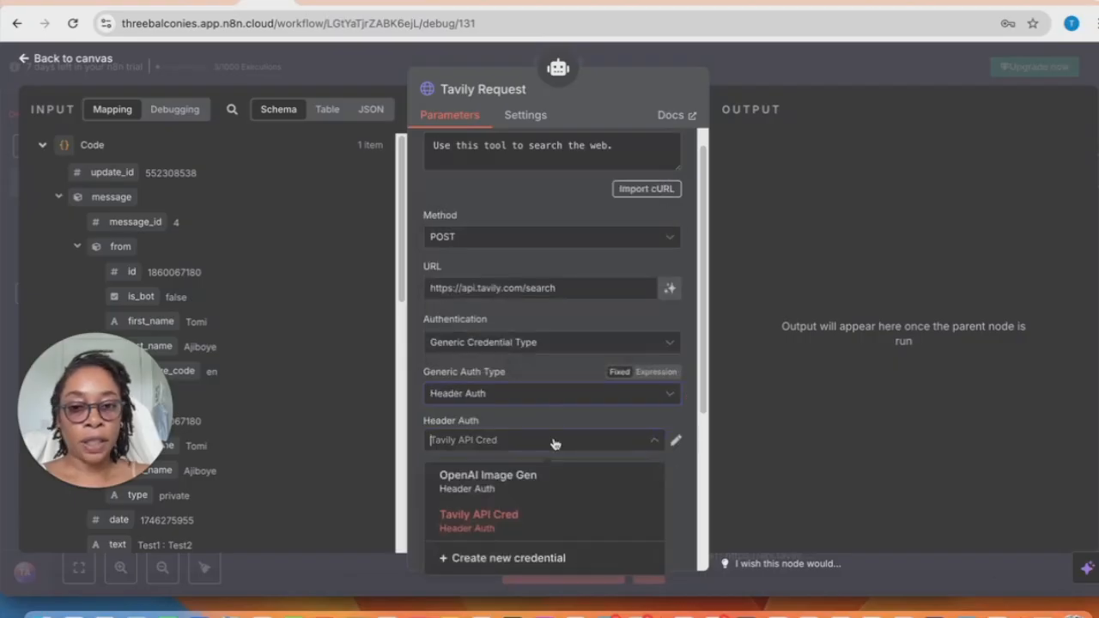
pyautogui.click(538, 515)
# Enable Send Body in Tavily Request with JSON as the content type, and specify the body Using JSON
pyautogui.scroll(-4, 567, 510)
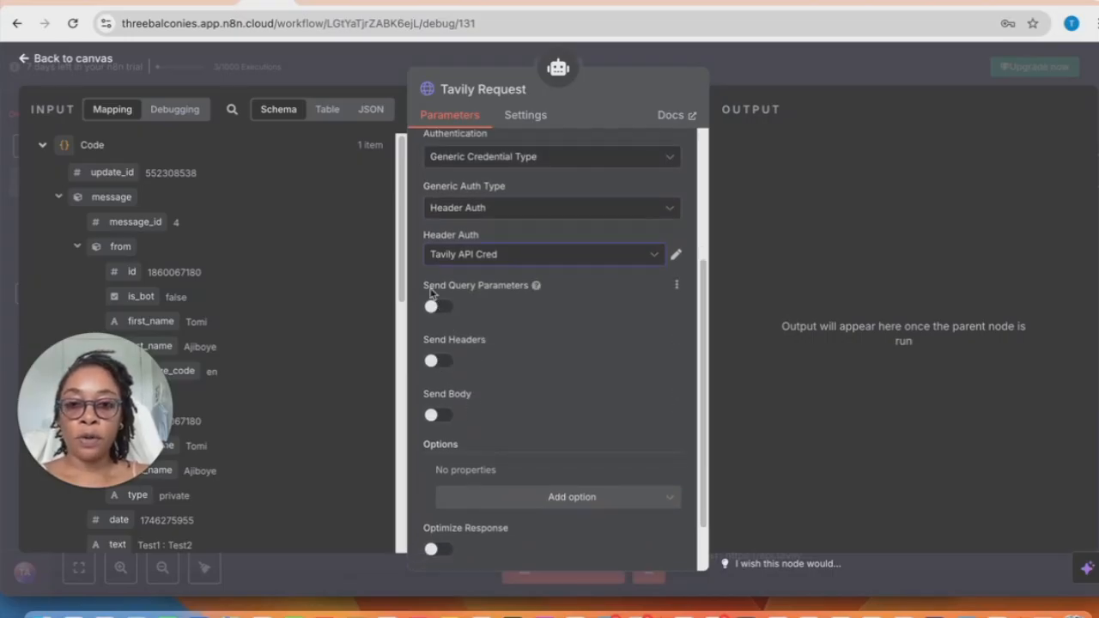
pyautogui.click(433, 415)
pyautogui.scroll(-2, 521, 416)
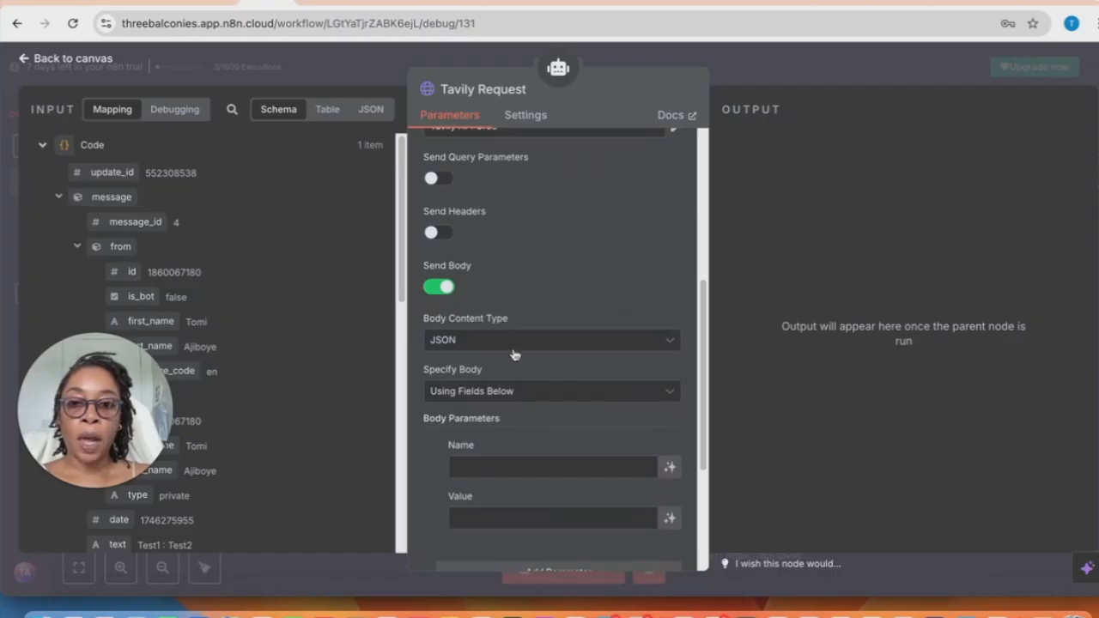
pyautogui.click(528, 341)
pyautogui.click(495, 432)
pyautogui.click(515, 392)
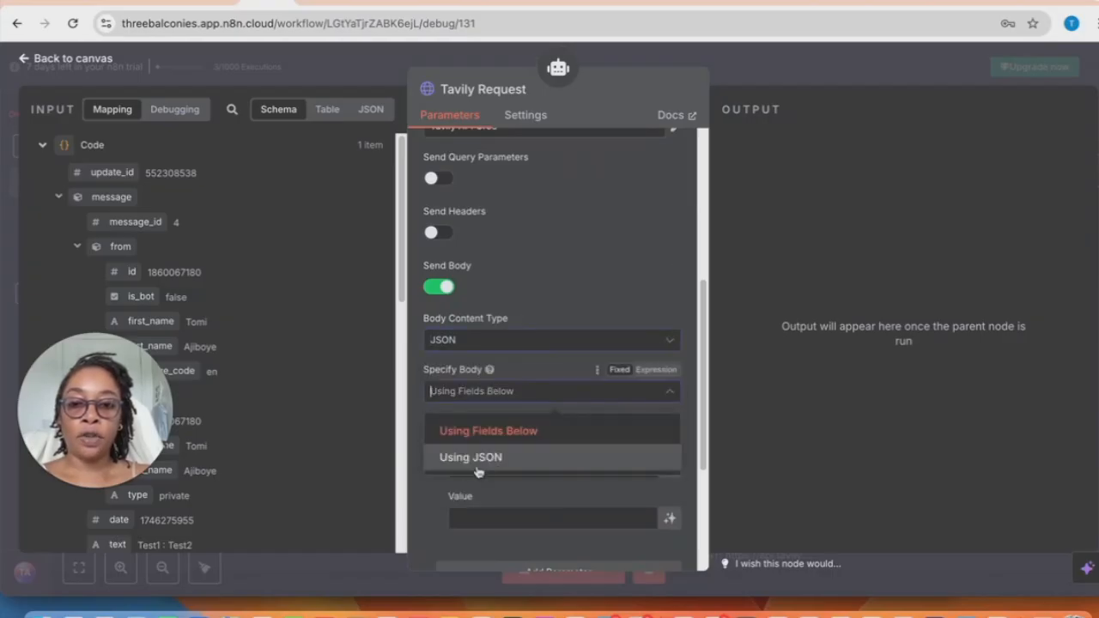
pyautogui.click(479, 457)
# Paste the copied search request, with the {searchTerm} query, into Tavily Request's JSON body
pyautogui.scroll(-1, 502, 435)
pyautogui.click(477, 427)
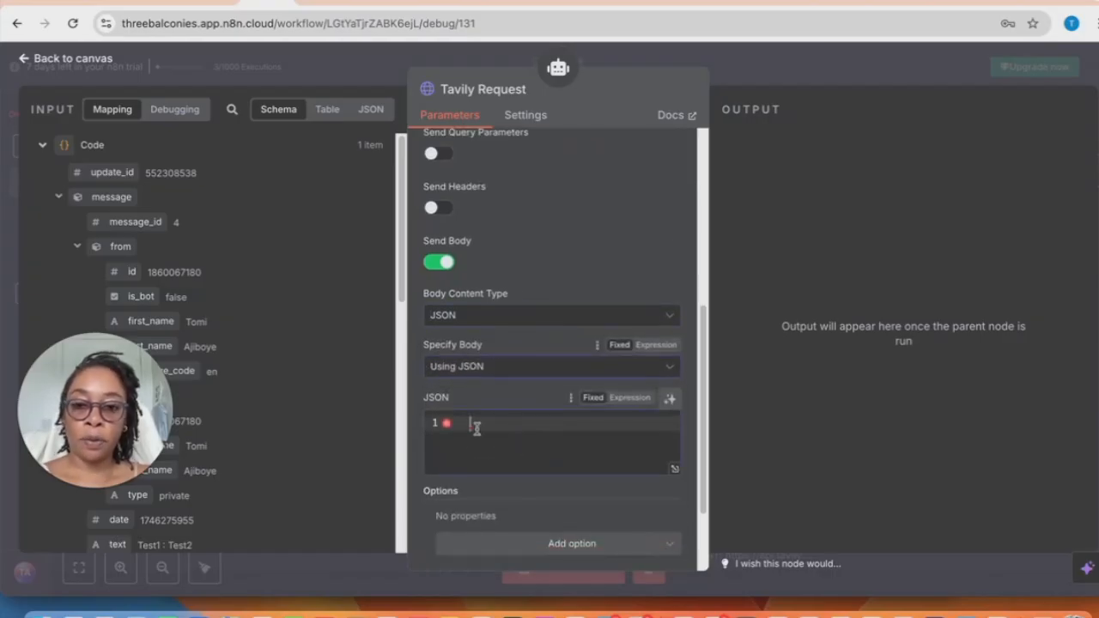
pyautogui.press('super+v')
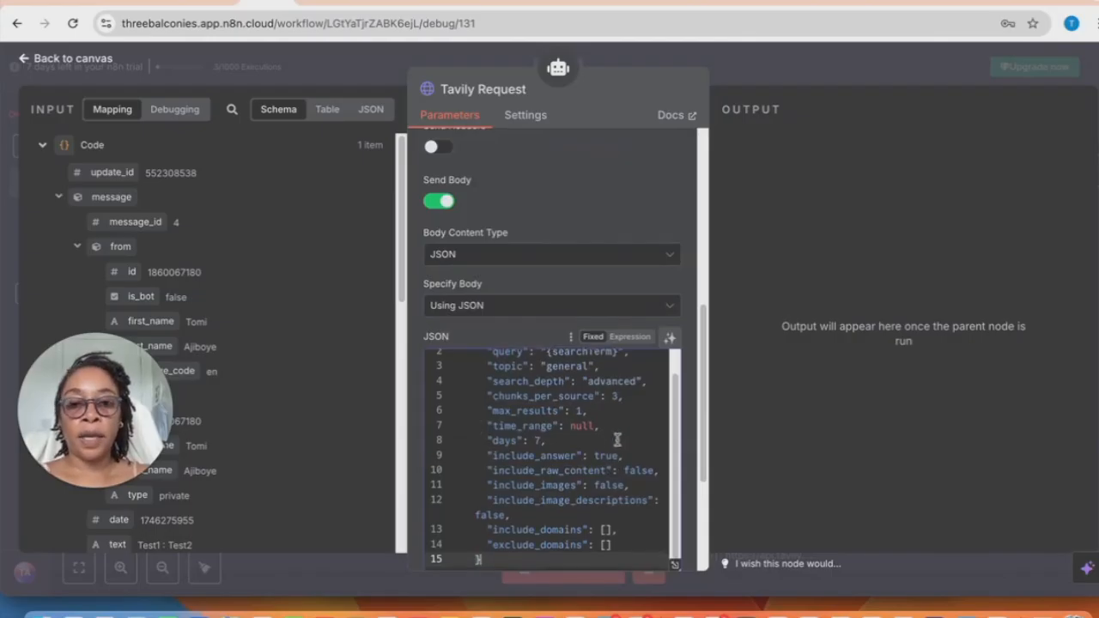
pyautogui.scroll(-1, 613, 481)
pyautogui.scroll(-3, 618, 477)
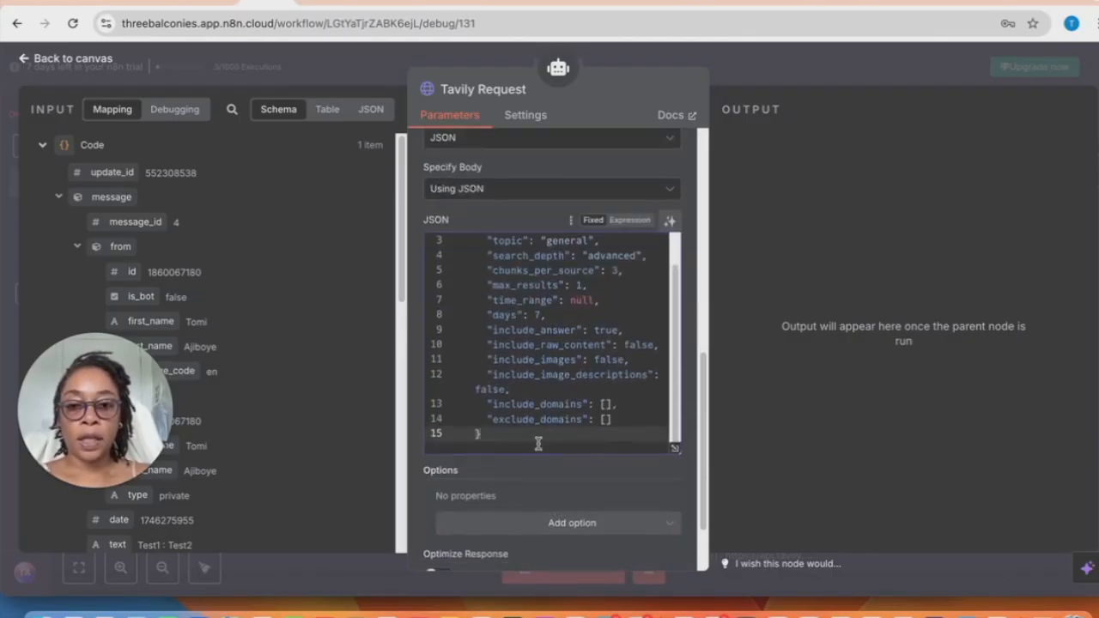
# Check which extra options Tavily Request offers and review its pasted JSON body and body settings
pyautogui.click(567, 523)
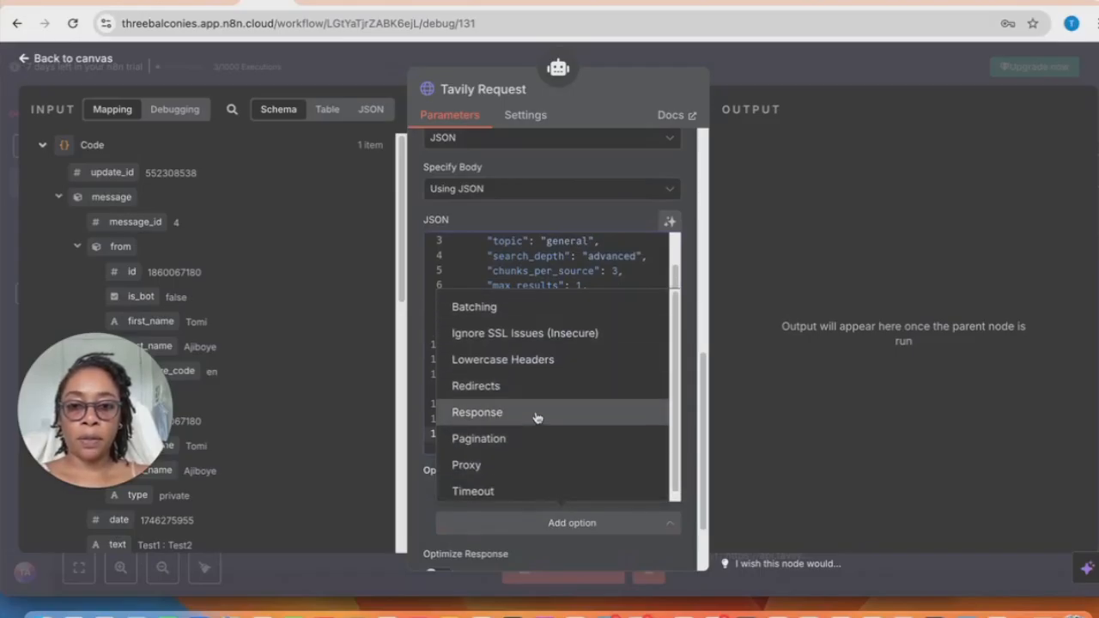
pyautogui.scroll(-2, 419, 511)
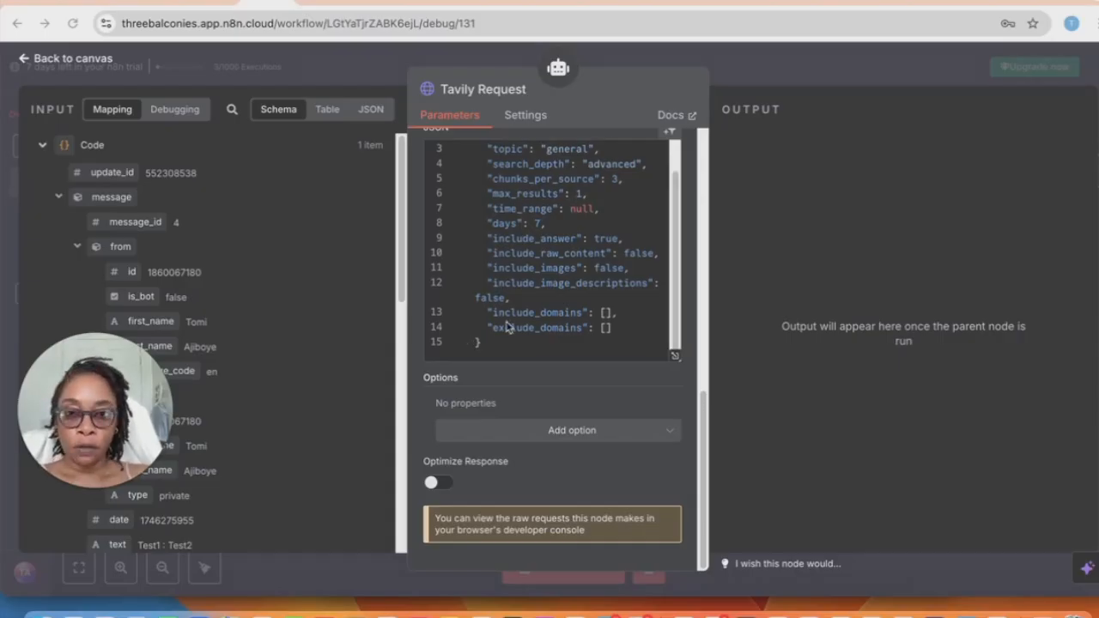
pyautogui.scroll(1, 511, 323)
pyautogui.scroll(4, 498, 301)
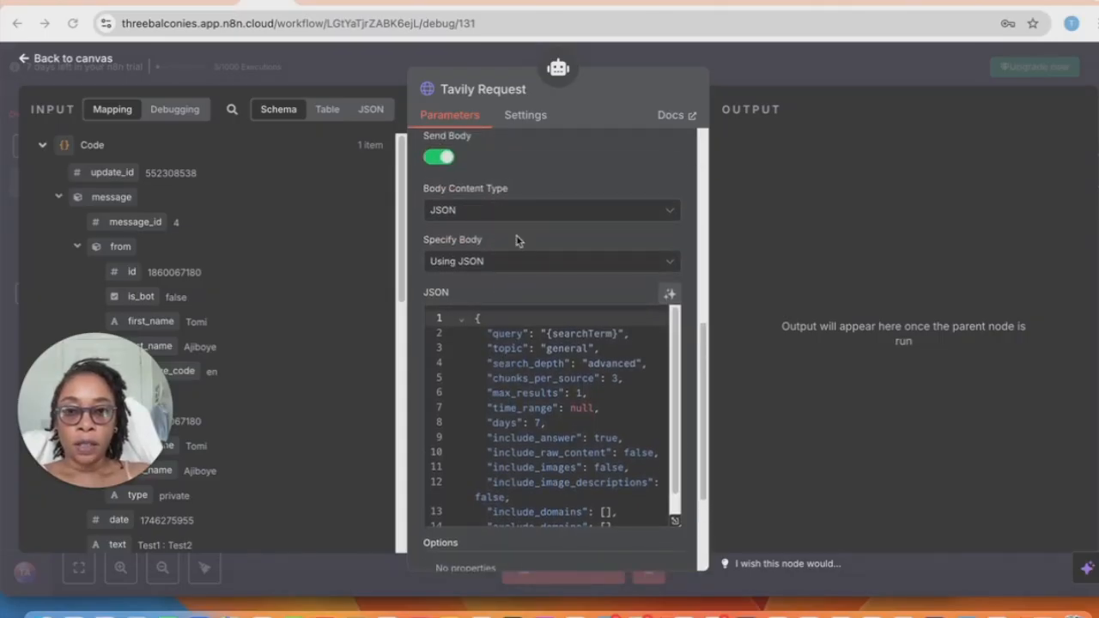
pyautogui.scroll(1, 506, 240)
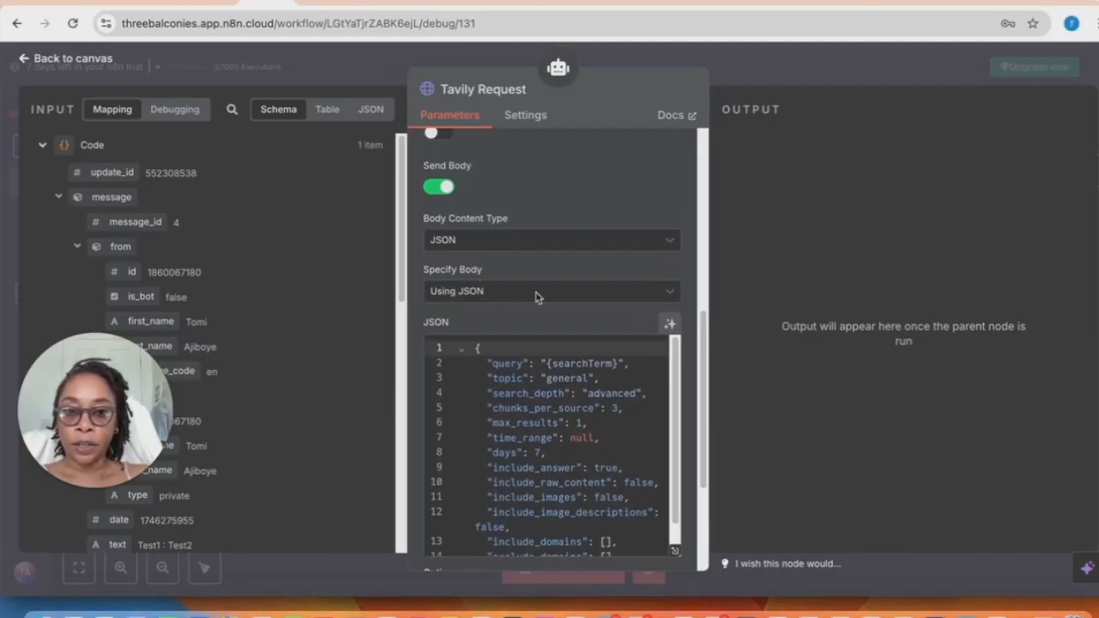
# Compare Tavily Request's Specify Body choices with the reference node's body and placeholder settings, keeping Using JSON
pyautogui.click(596, 296)
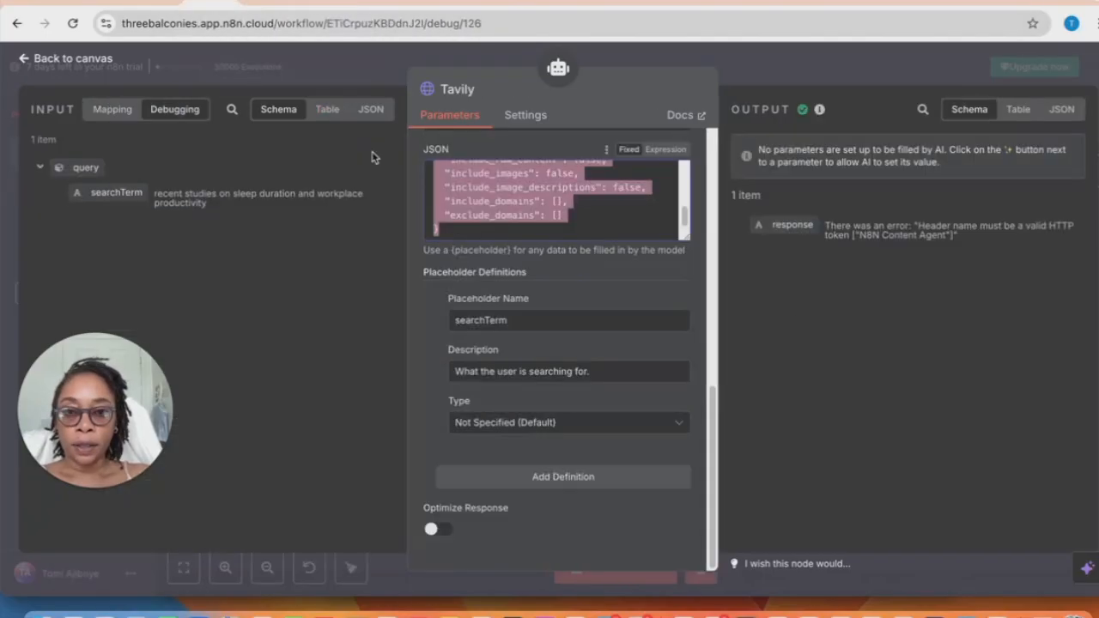
pyautogui.scroll(5, 603, 427)
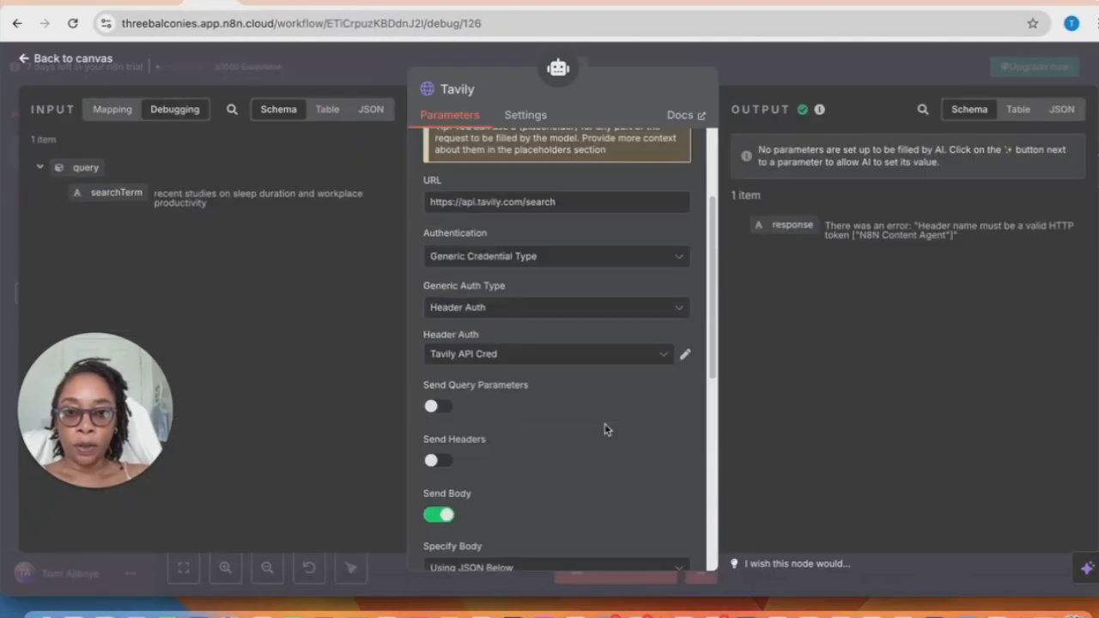
pyautogui.scroll(-2, 603, 428)
pyautogui.scroll(-3, 605, 429)
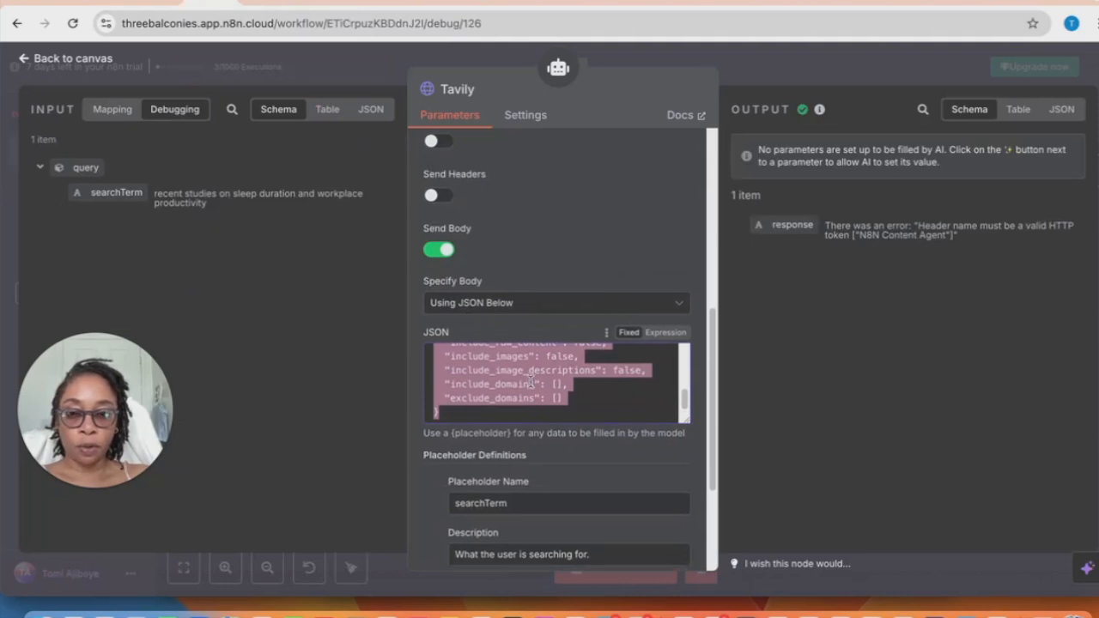
pyautogui.scroll(-2, 545, 334)
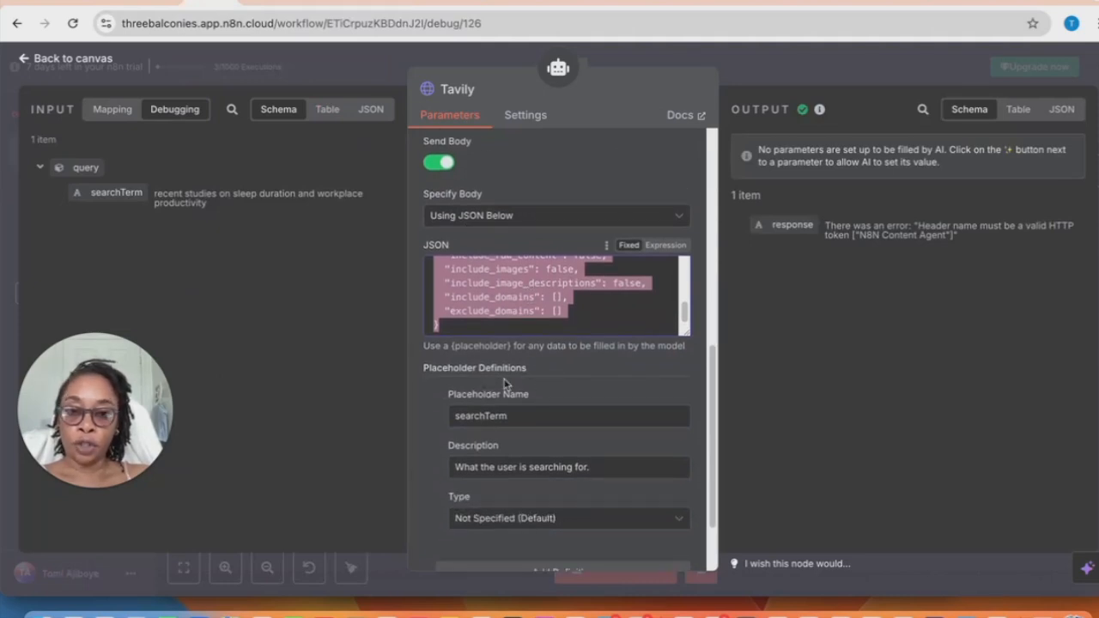
pyautogui.scroll(-2, 515, 399)
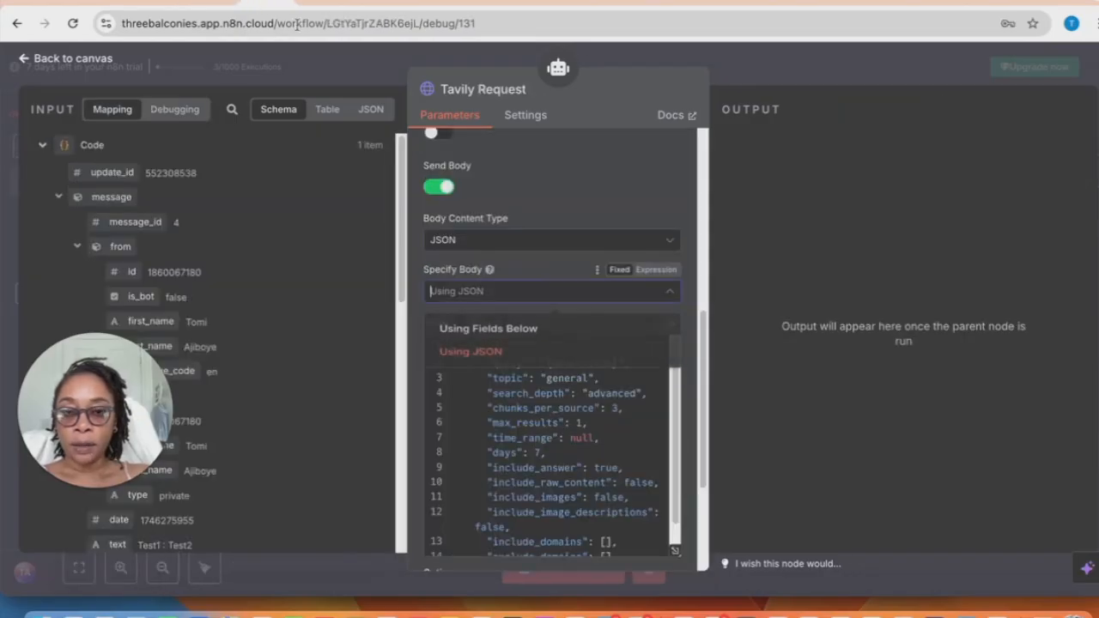
pyautogui.scroll(-1, 593, 414)
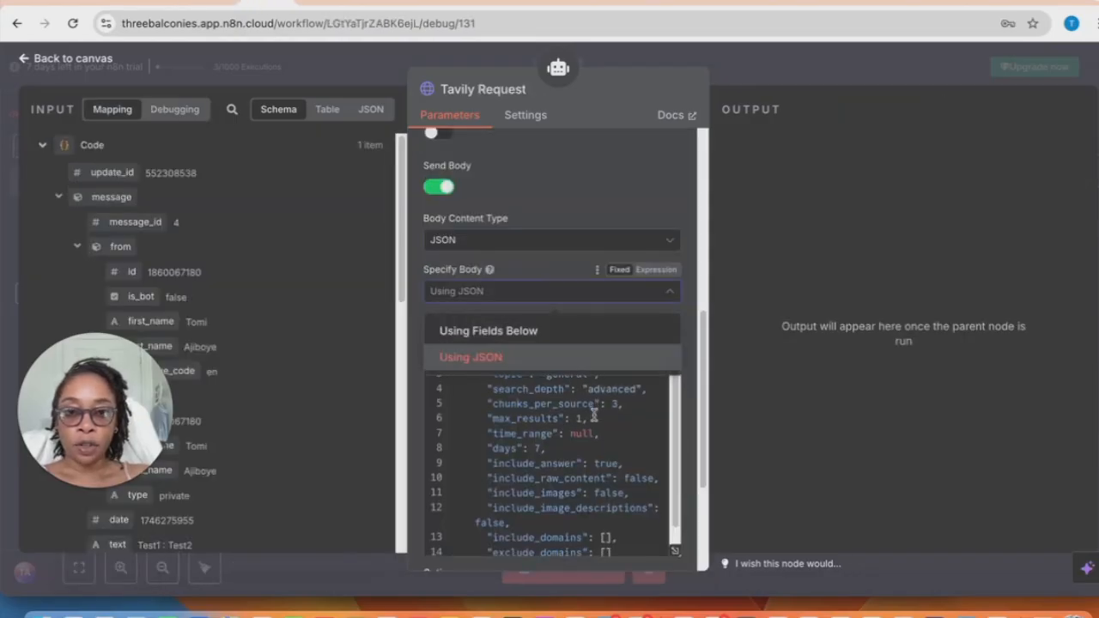
pyautogui.click(519, 359)
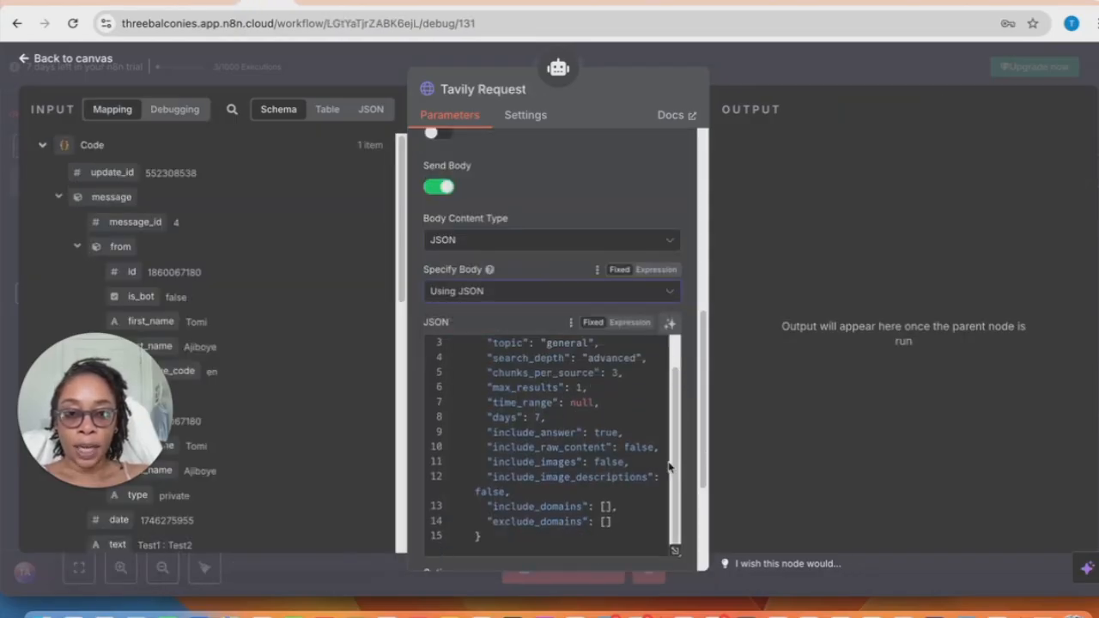
# Look through Tavily Request's addable options again, review its settings and return to the workflow canvas
pyautogui.scroll(-3, 674, 464)
pyautogui.click(554, 426)
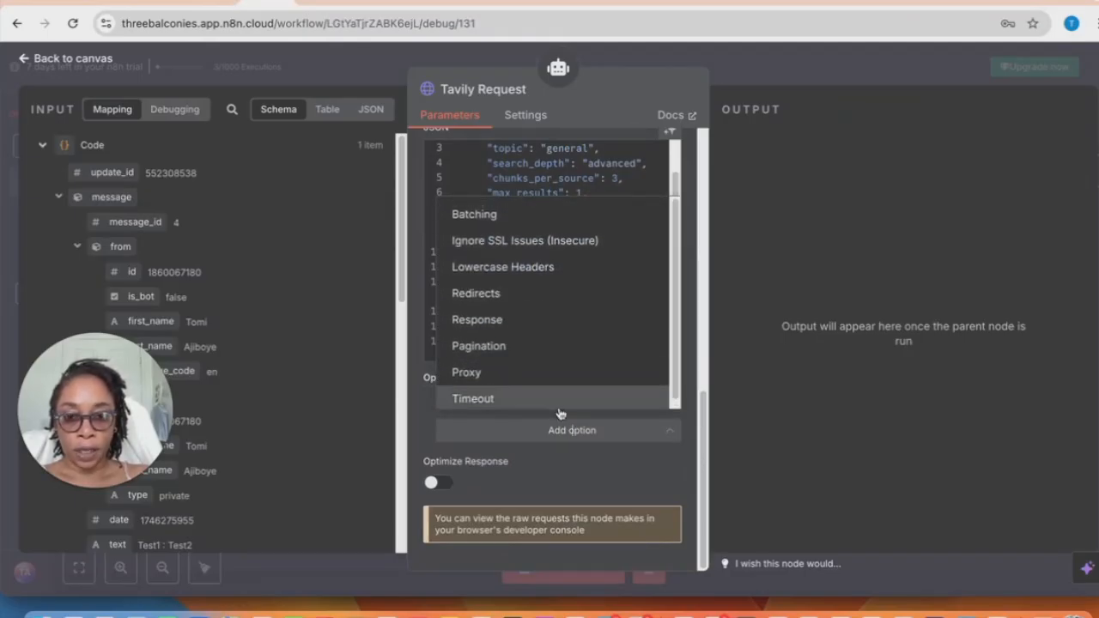
pyautogui.click(533, 468)
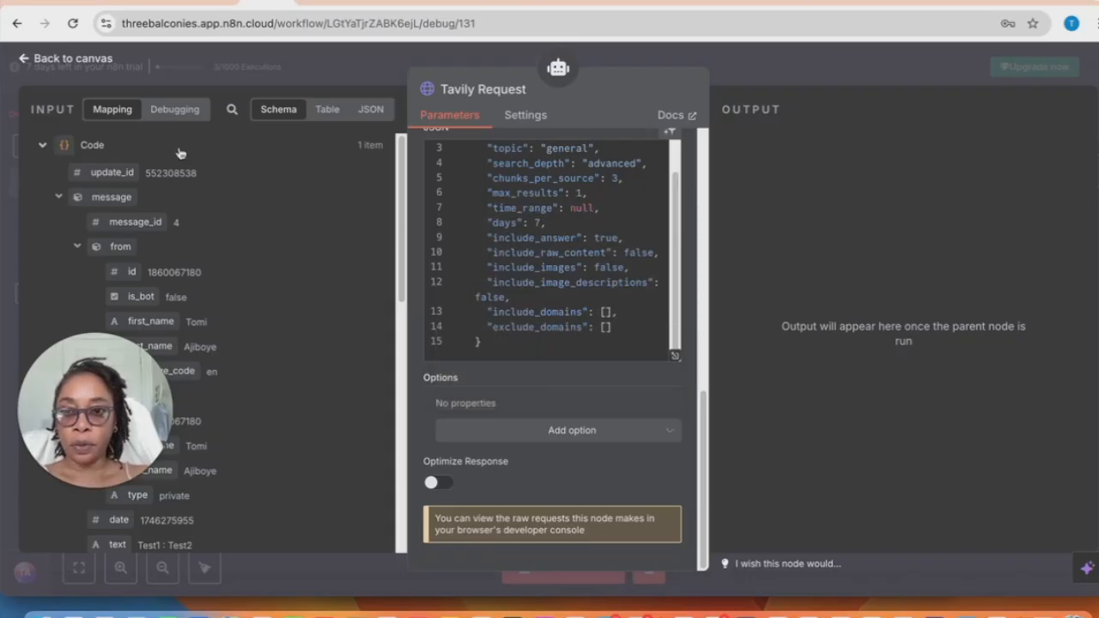
pyautogui.scroll(10, 540, 411)
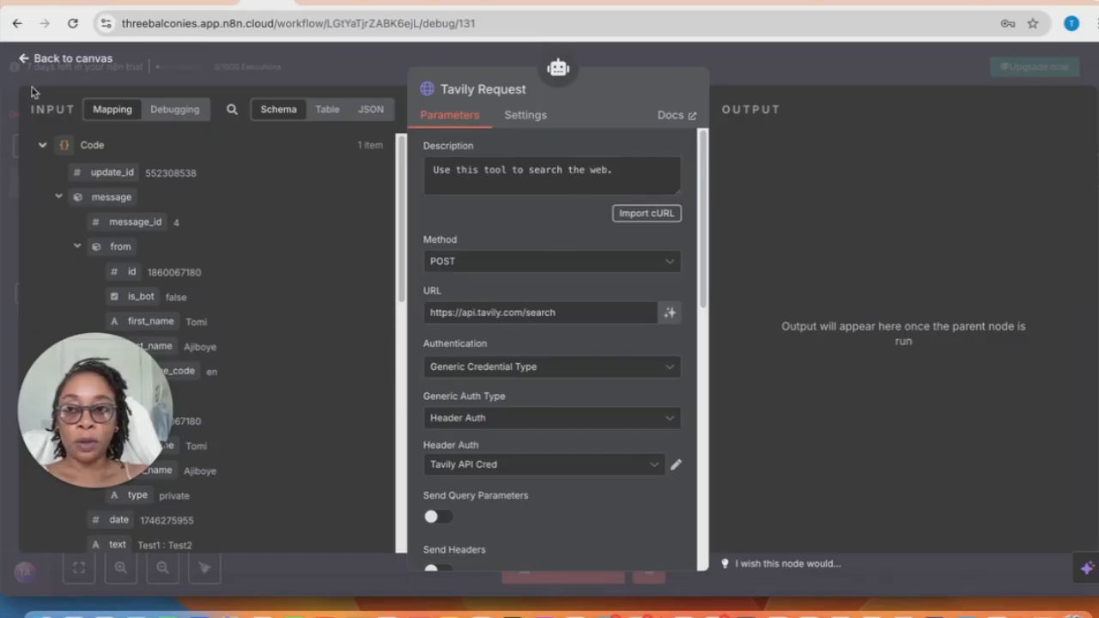
pyautogui.click(29, 60)
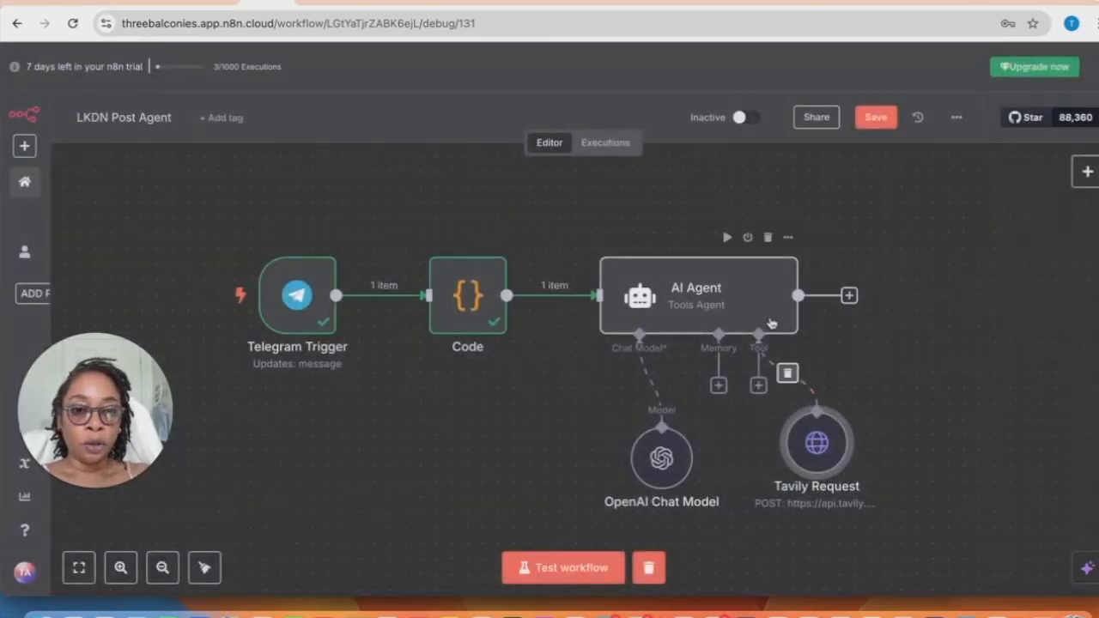
# Open the AI Agent node's settings, and open the Content Agent workflow's LinkedIn Post Agent node as the reference
pyautogui.doubleClick(760, 284)
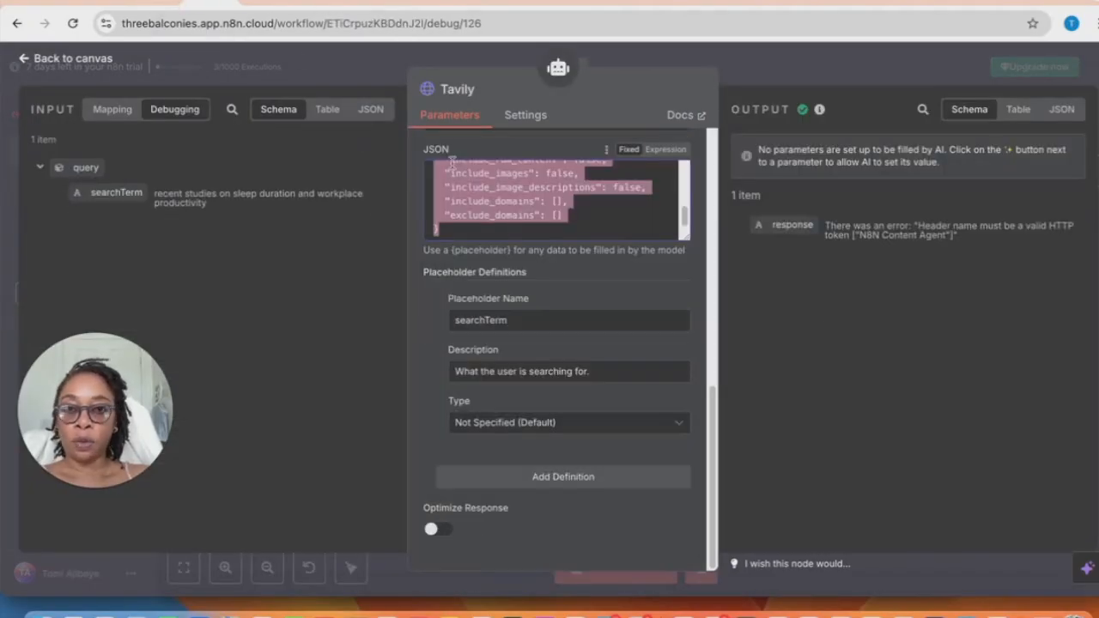
pyautogui.click(73, 58)
pyautogui.doubleClick(497, 252)
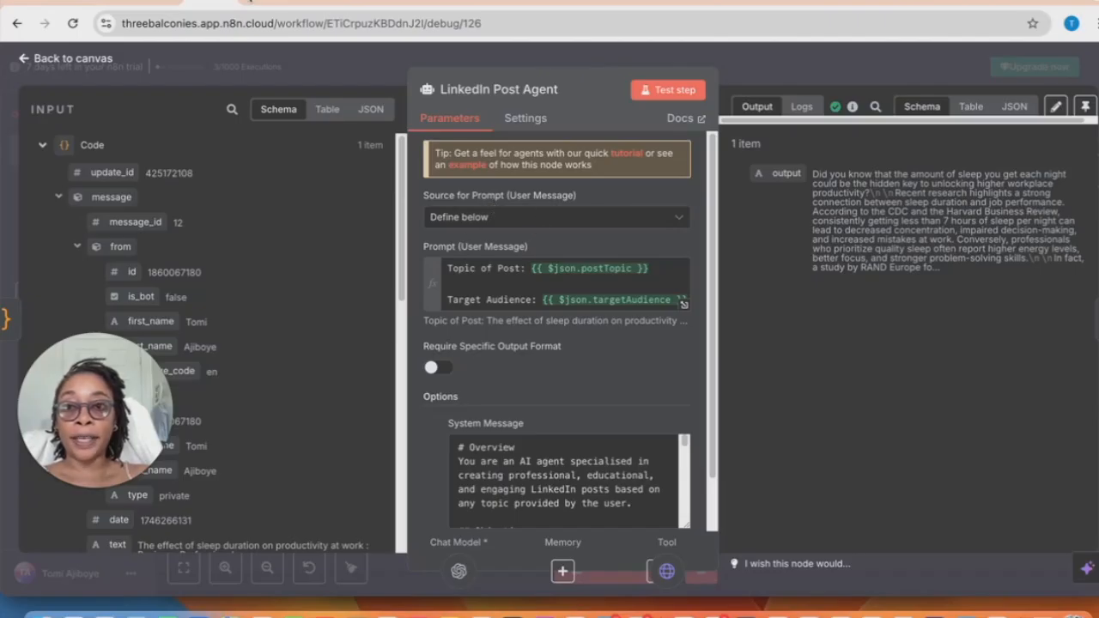
# Return to the AI Agent node in the new workflow and set its source for the prompt to Define below
pyautogui.click(251, 4)
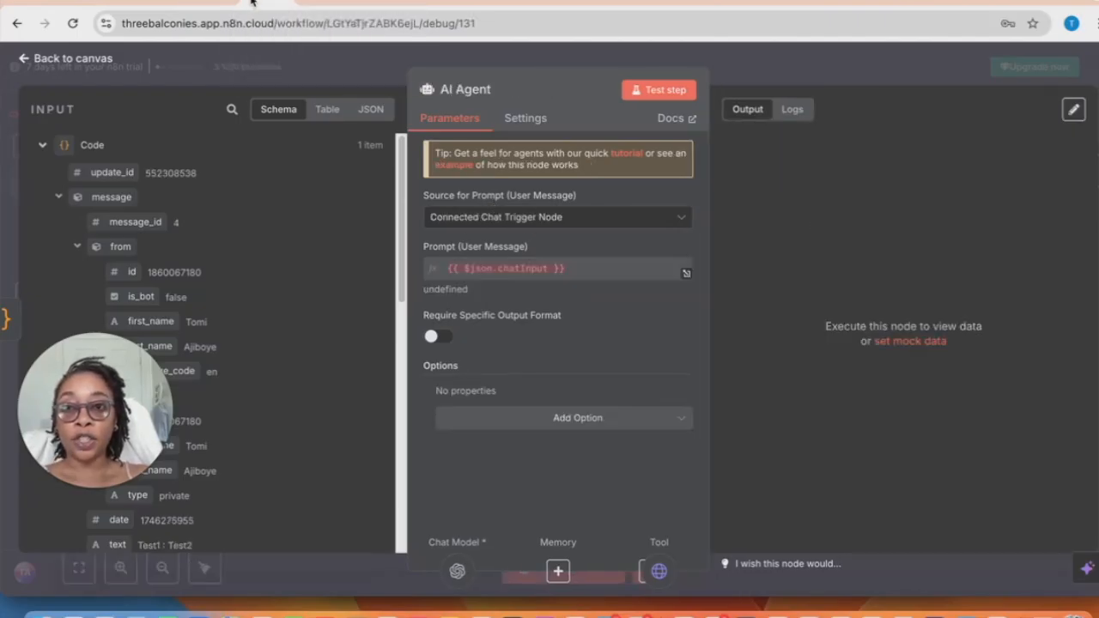
pyautogui.click(575, 219)
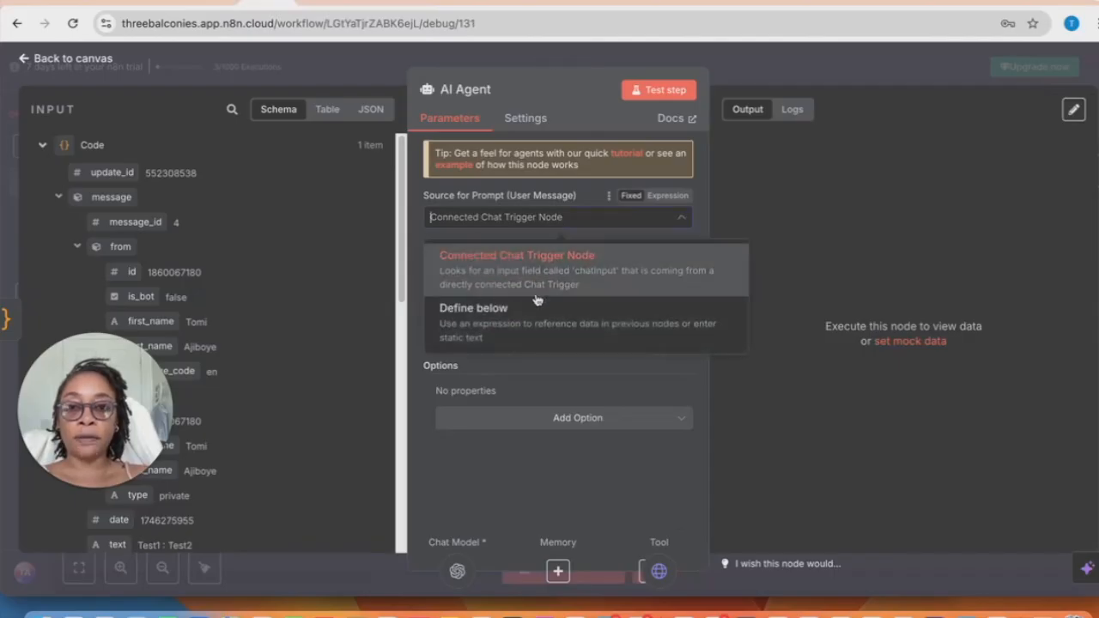
pyautogui.click(477, 314)
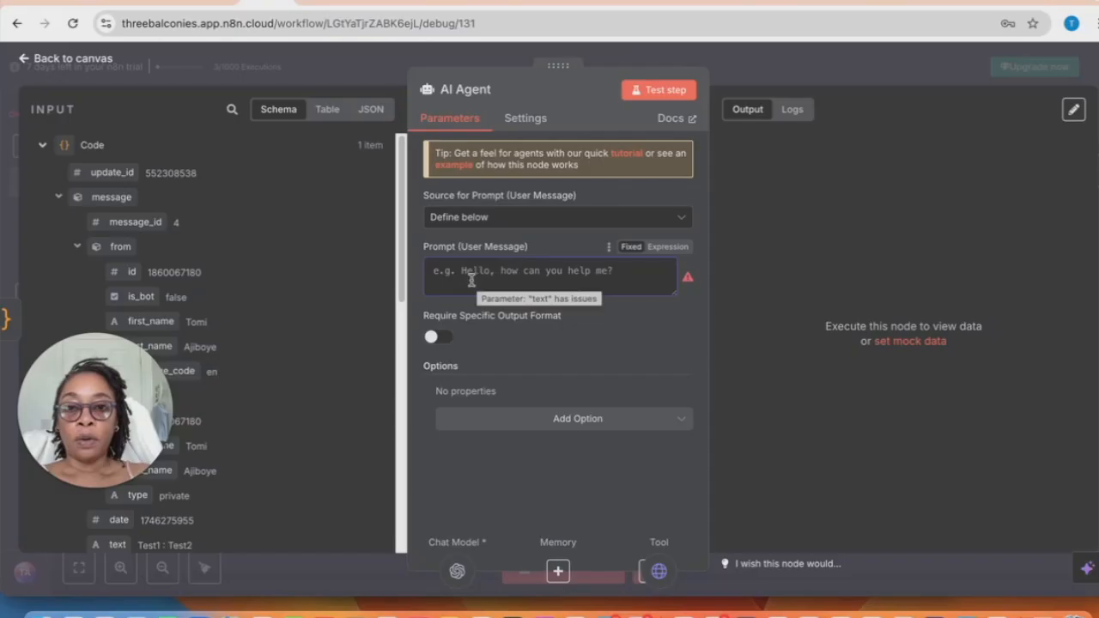
# Fill the AI Agent's user message prompt with the Code node's postTopic and targetAudience fields, each on its own line
pyautogui.click(531, 271)
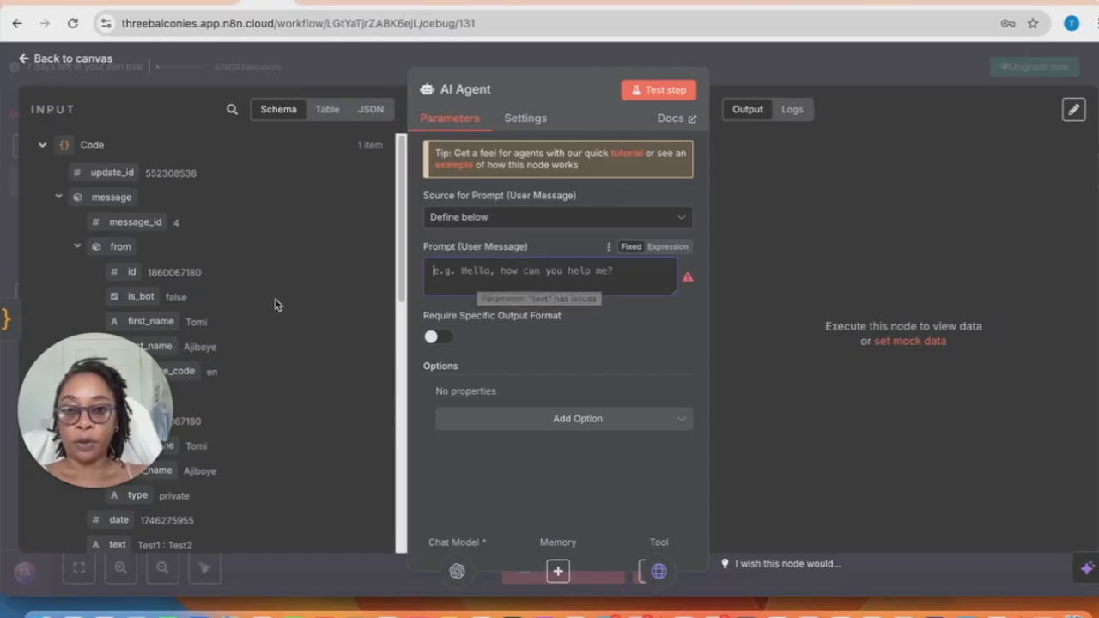
pyautogui.scroll(-5, 276, 302)
pyautogui.scroll(5, 275, 302)
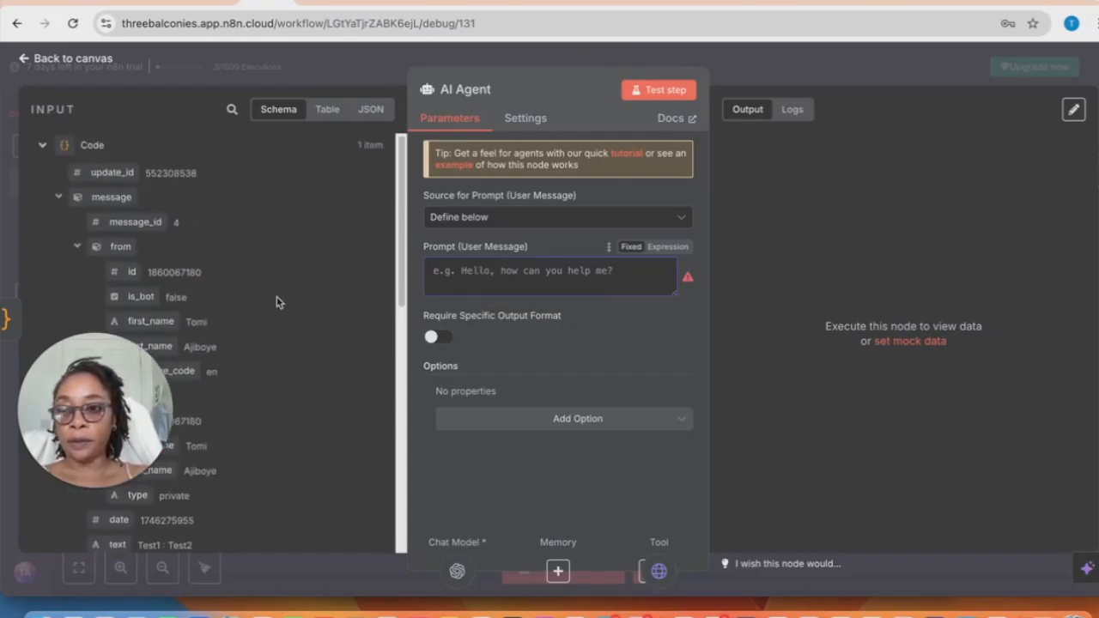
pyautogui.scroll(-6, 276, 302)
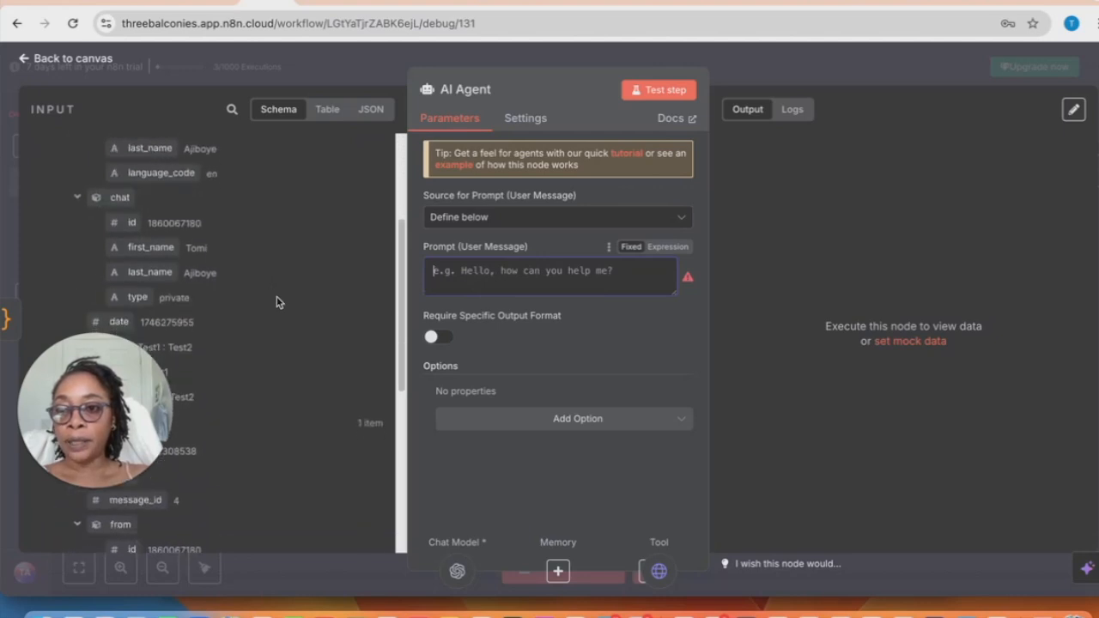
pyautogui.scroll(-2, 276, 303)
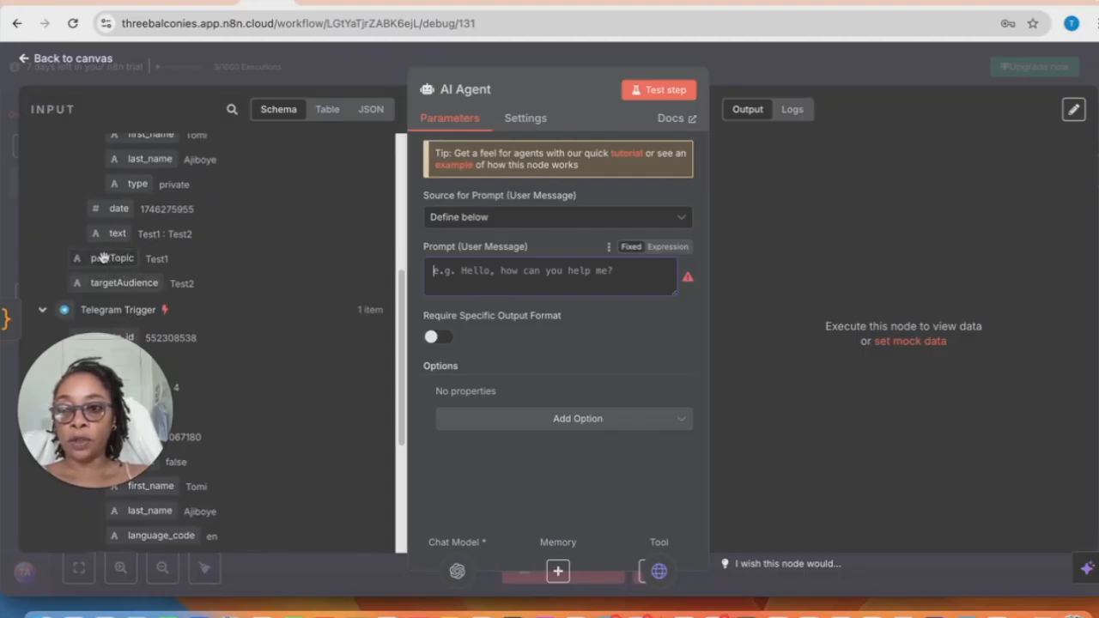
pyautogui.moveTo(102, 258); pyautogui.dragTo(446, 269)
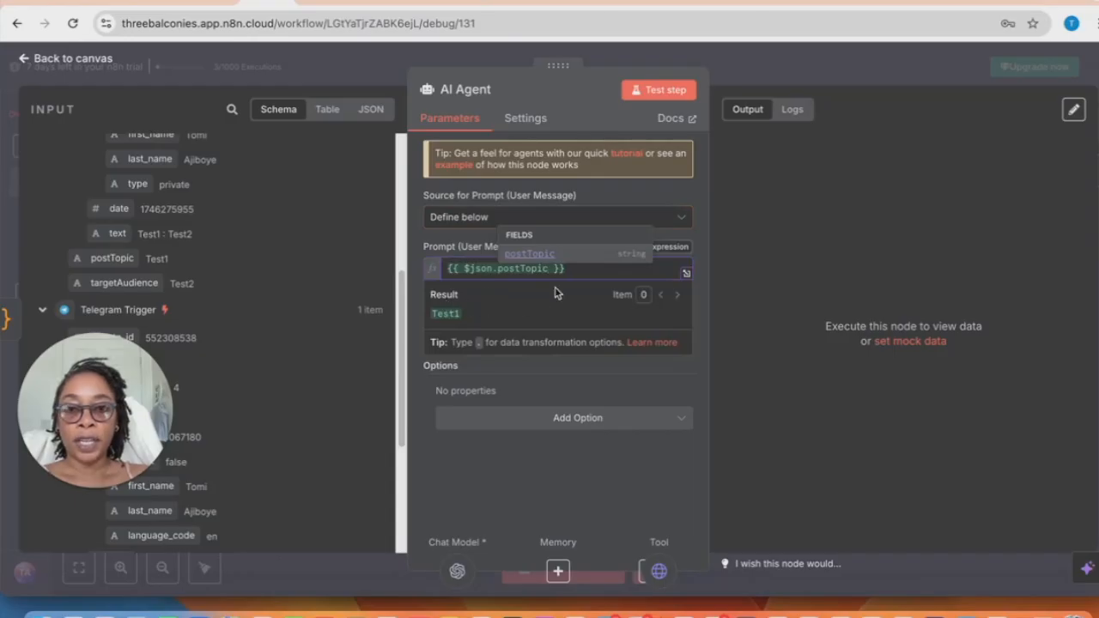
pyautogui.click(588, 270)
pyautogui.press('Return')
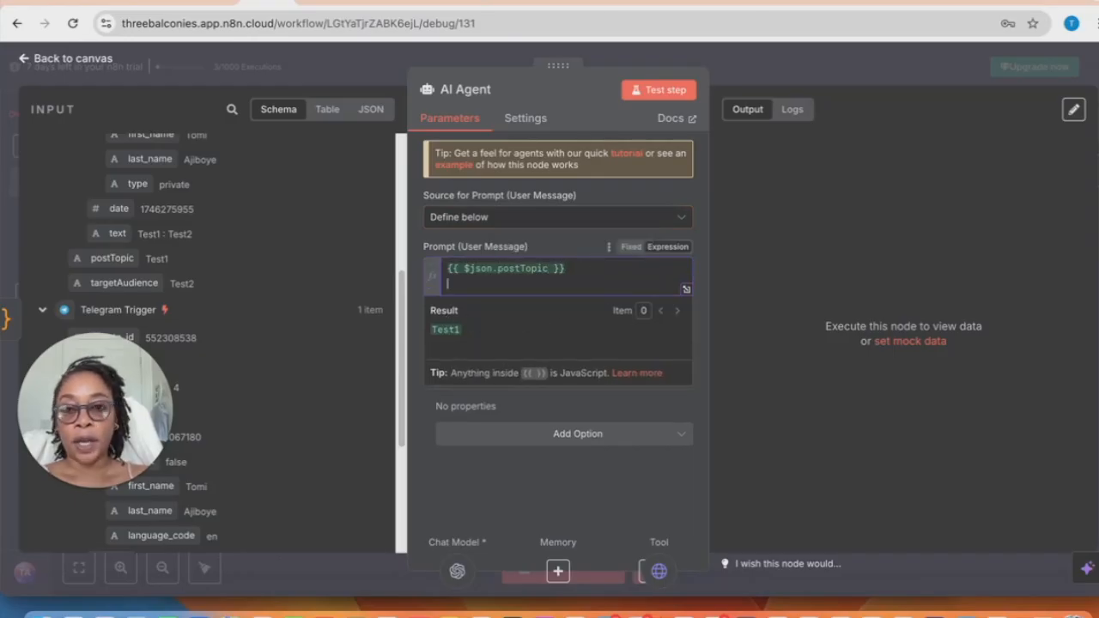
pyautogui.moveTo(103, 282); pyautogui.dragTo(468, 285)
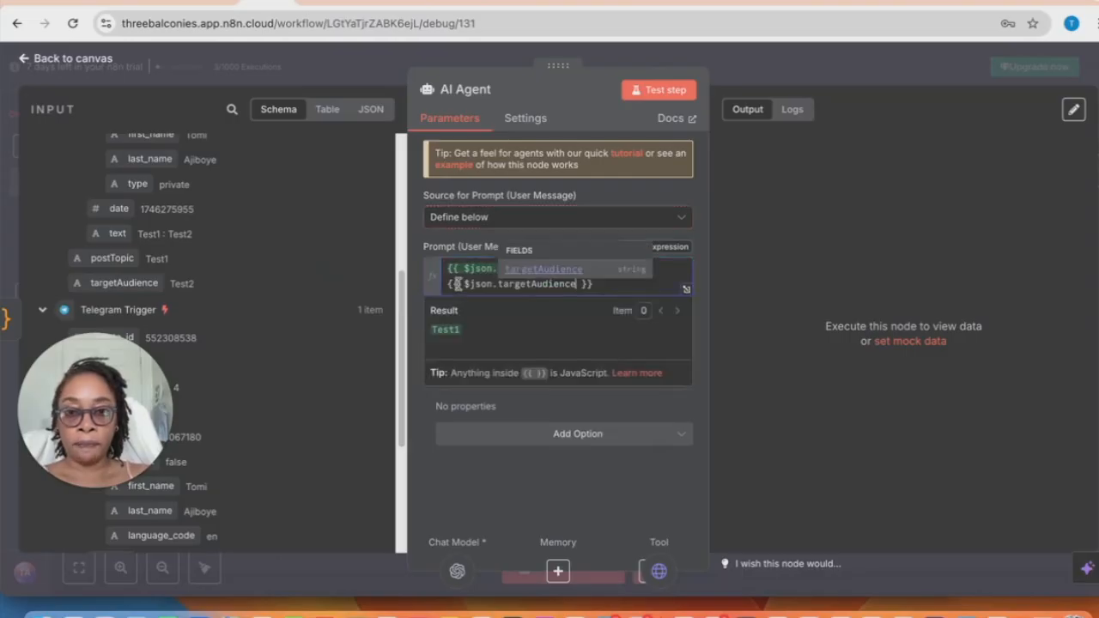
pyautogui.click(419, 429)
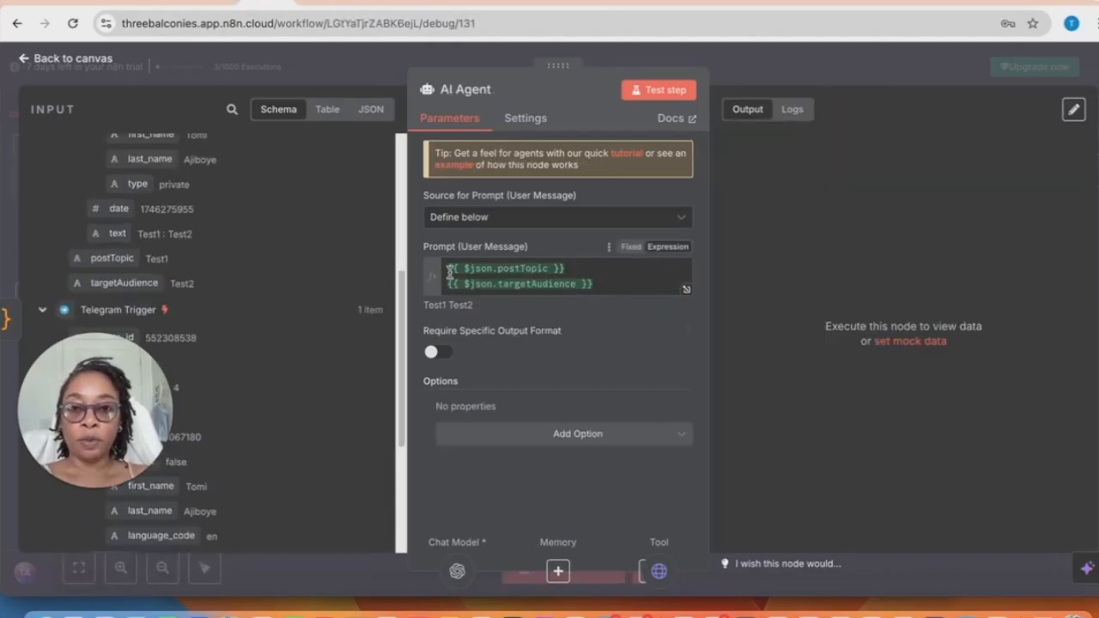
# Label the two prompt expressions "Topic of the Post:" and "Target Audience:" in the user message
pyautogui.click(482, 272)
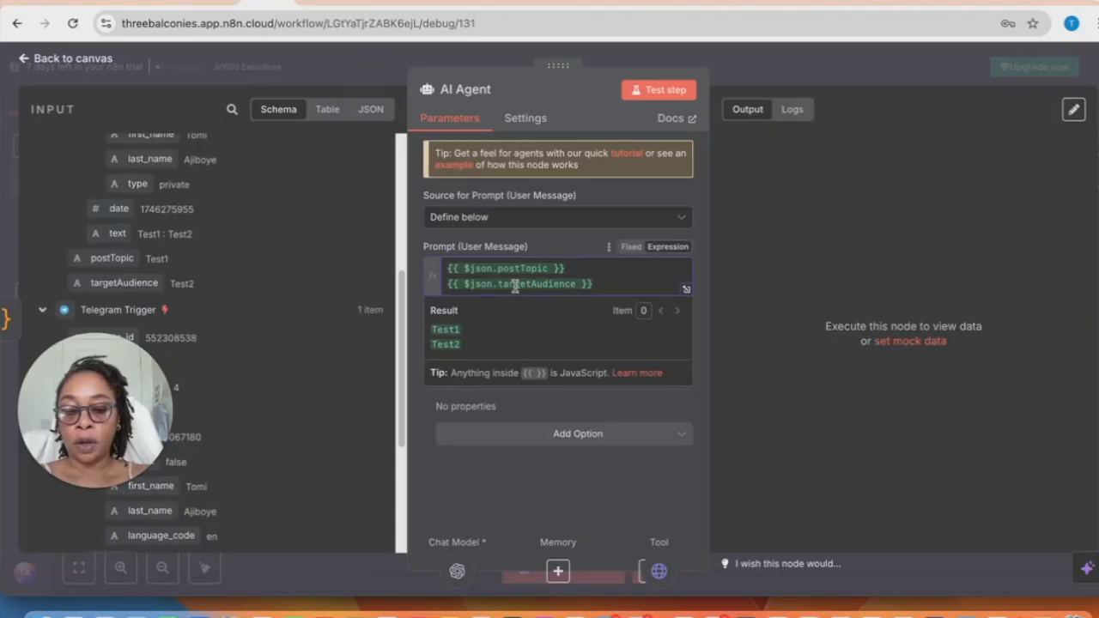
pyautogui.write('Topic of ')
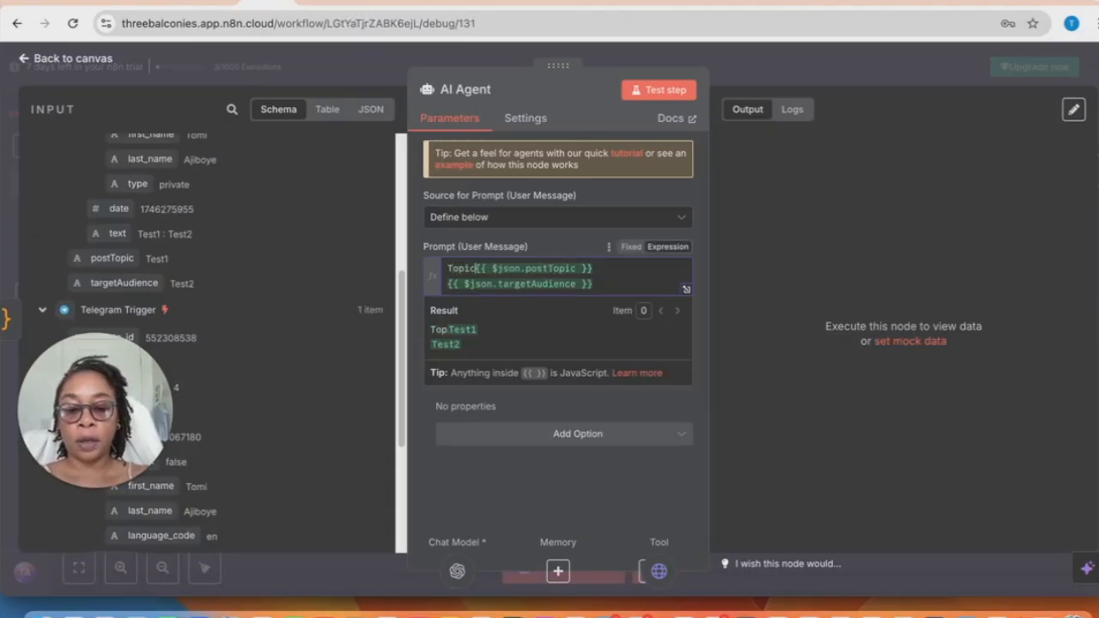
pyautogui.write('the Post: {{ $json.post')
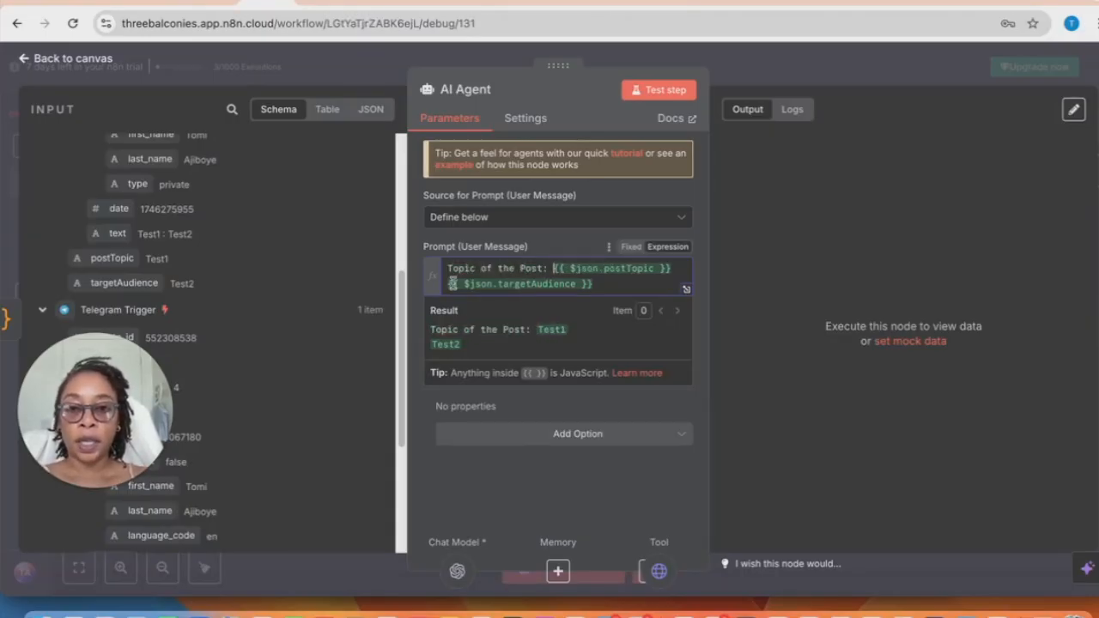
pyautogui.write('Topic }} Ta')
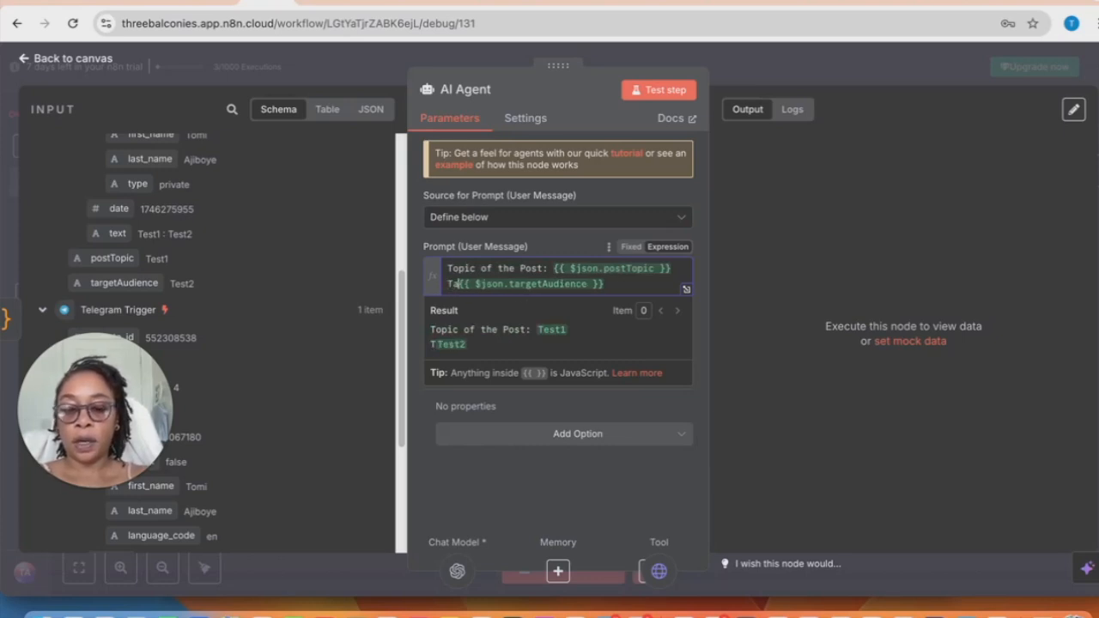
pyautogui.write('rget Audience;')
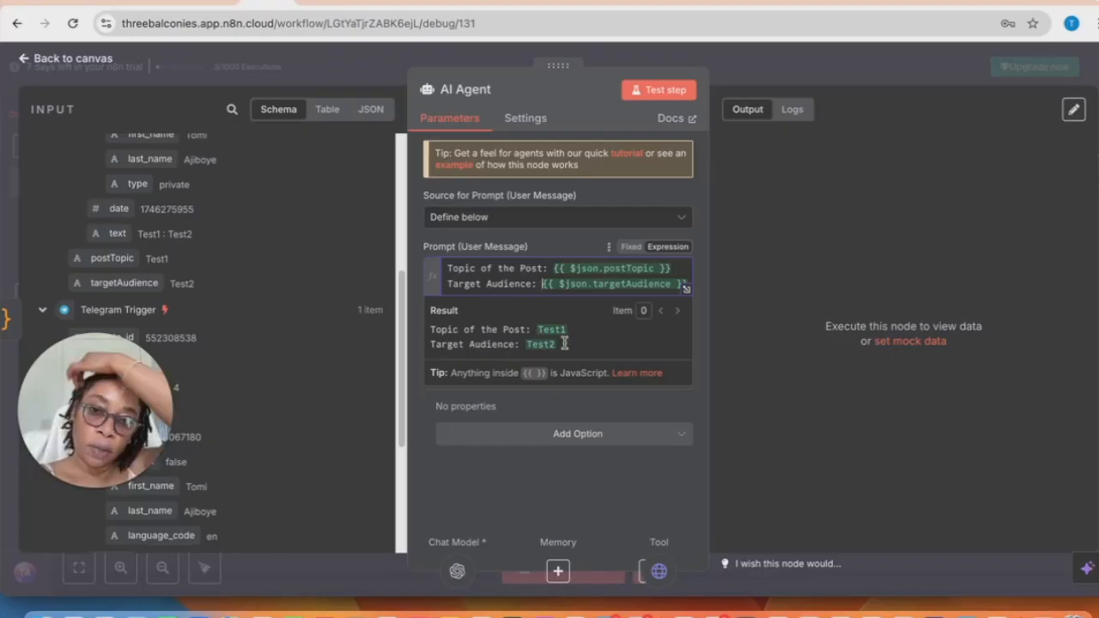
pyautogui.click(540, 404)
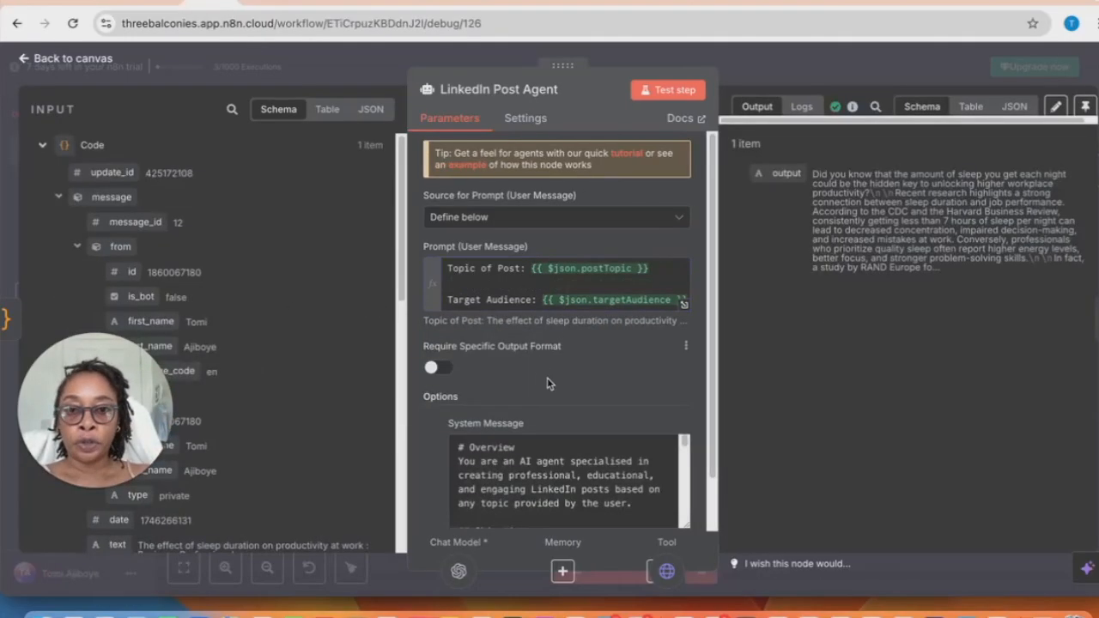
# Examine the options and system message of the reference LinkedIn Post Agent node
pyautogui.scroll(-2, 547, 377)
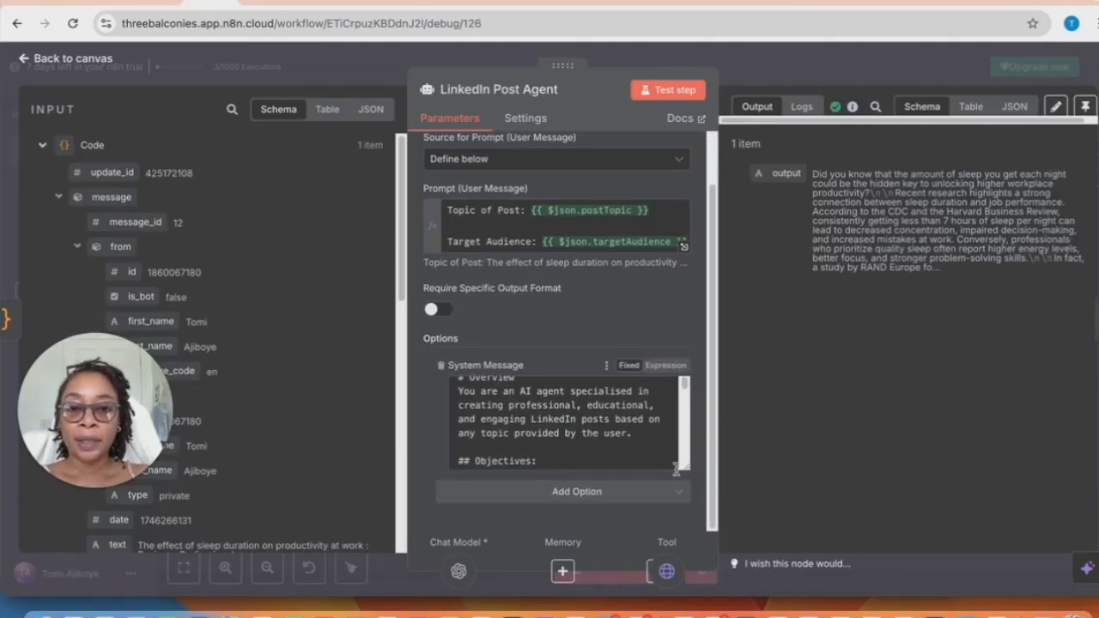
pyautogui.scroll(-1, 591, 432)
pyautogui.scroll(1, 591, 432)
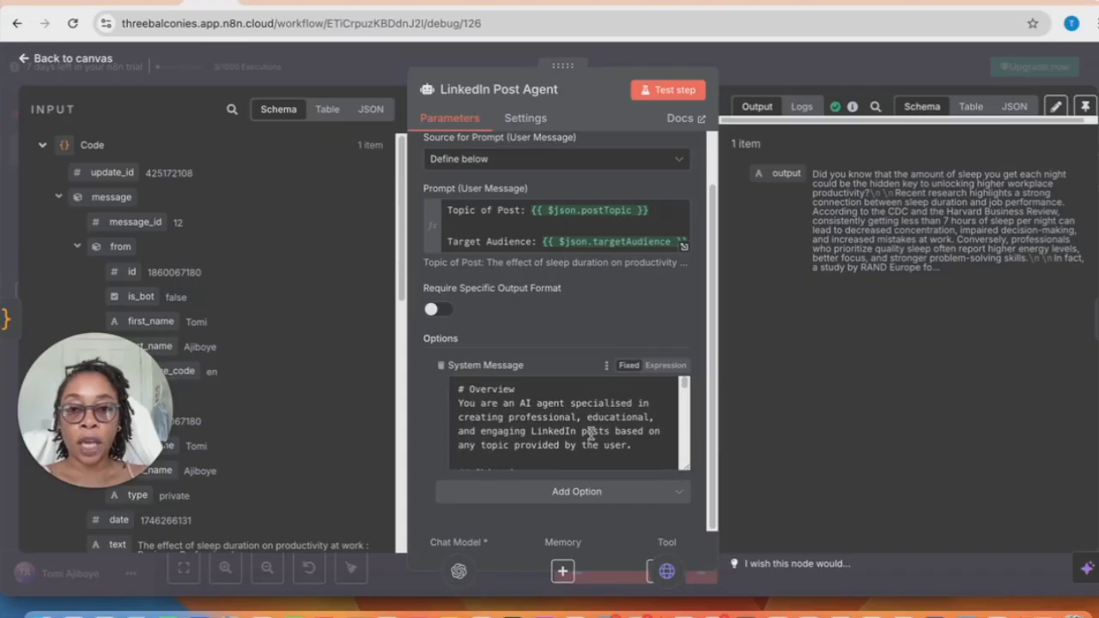
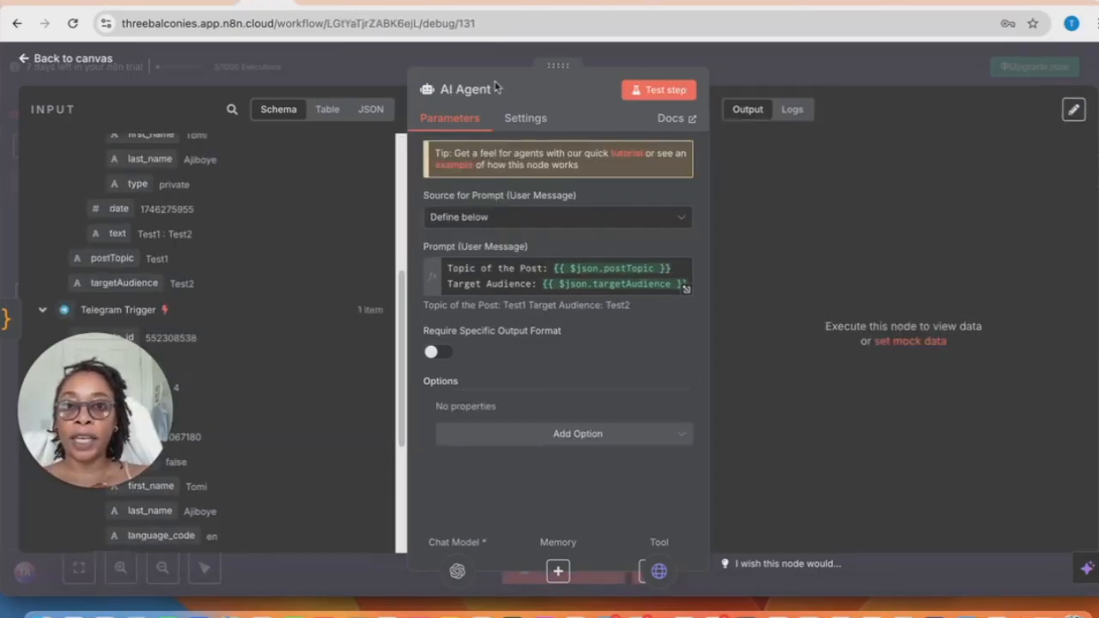
# Rename the AI Agent node in the new workflow as Lkdn Post Agent
pyautogui.click(499, 91)
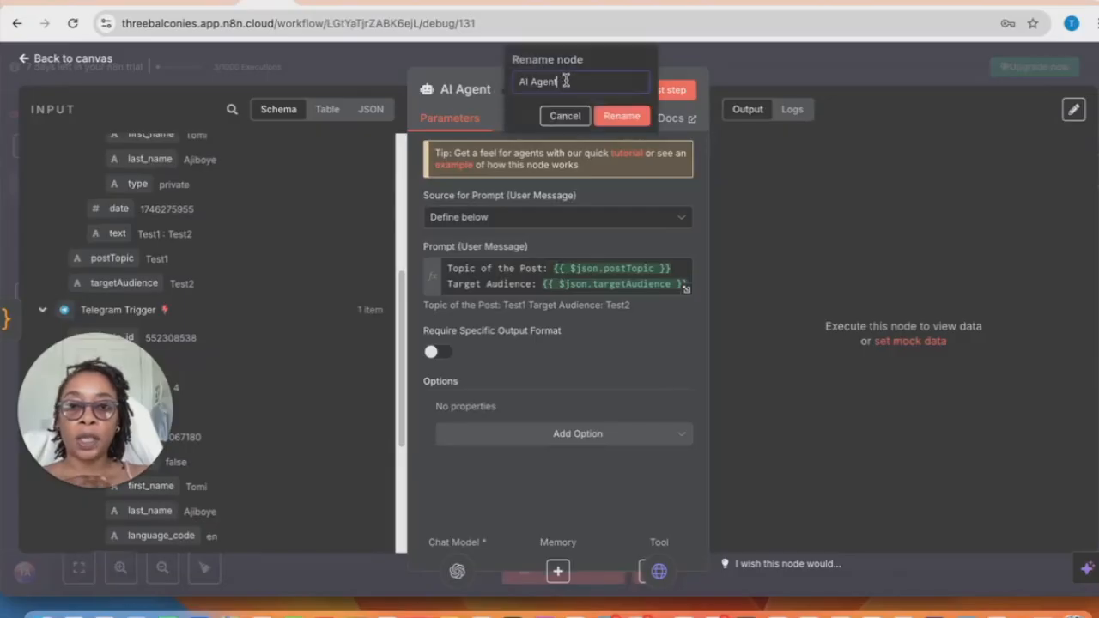
pyautogui.moveTo(556, 82); pyautogui.dragTo(514, 79)
pyautogui.click(530, 82)
pyautogui.write('Lkdn Post')
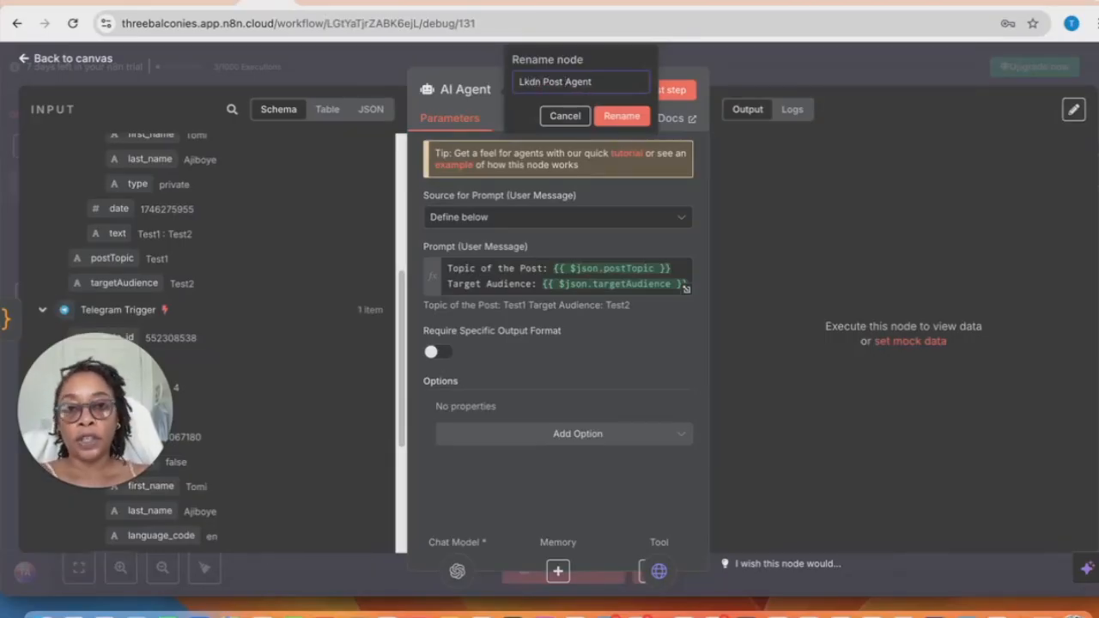
pyautogui.click(623, 116)
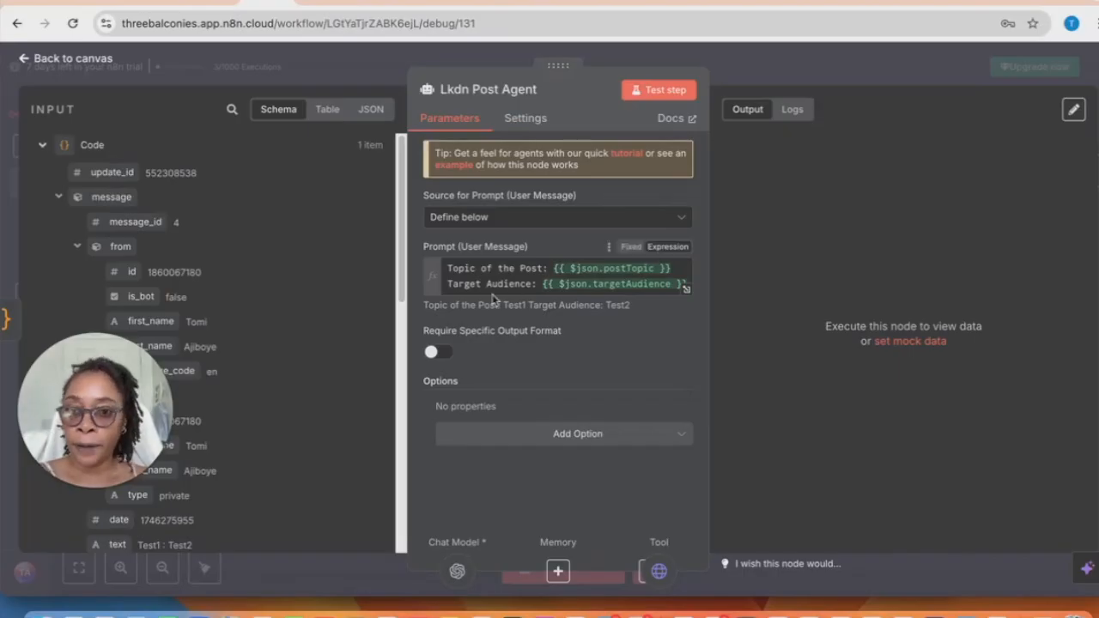
# Add the System Message option to the Lkdn Post Agent node
pyautogui.click(577, 434)
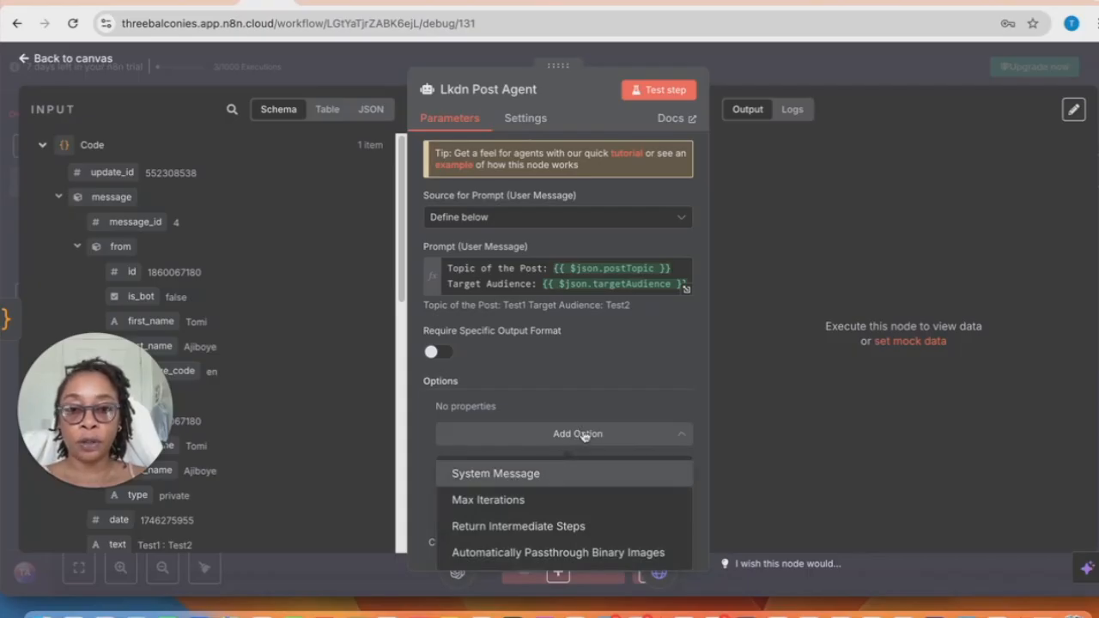
pyautogui.click(528, 476)
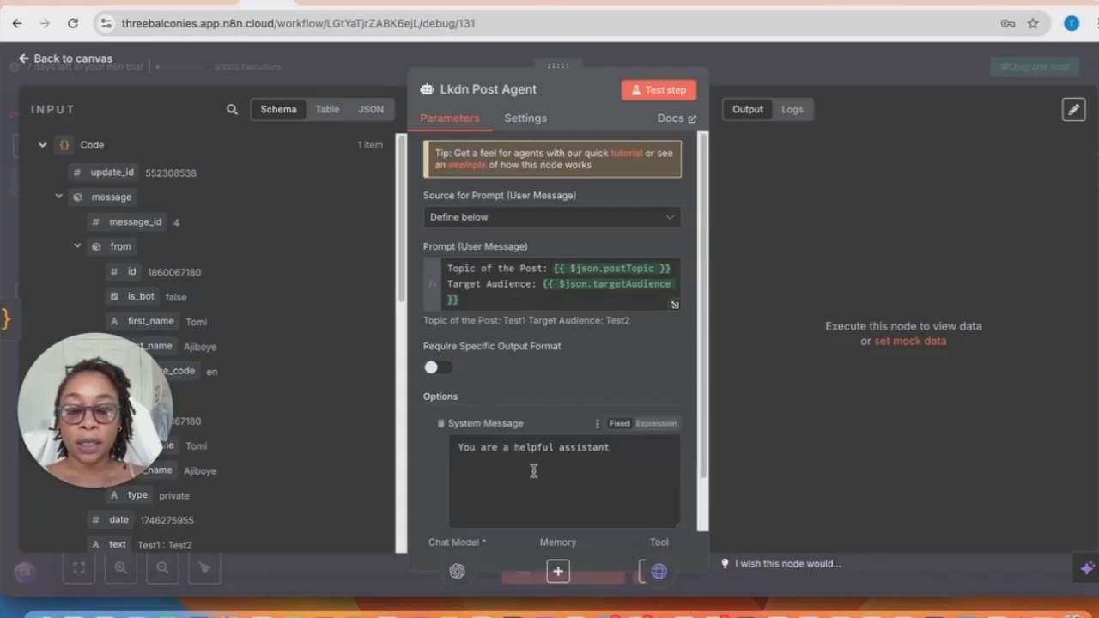
pyautogui.scroll(-1, 592, 466)
pyautogui.scroll(-1, 592, 466)
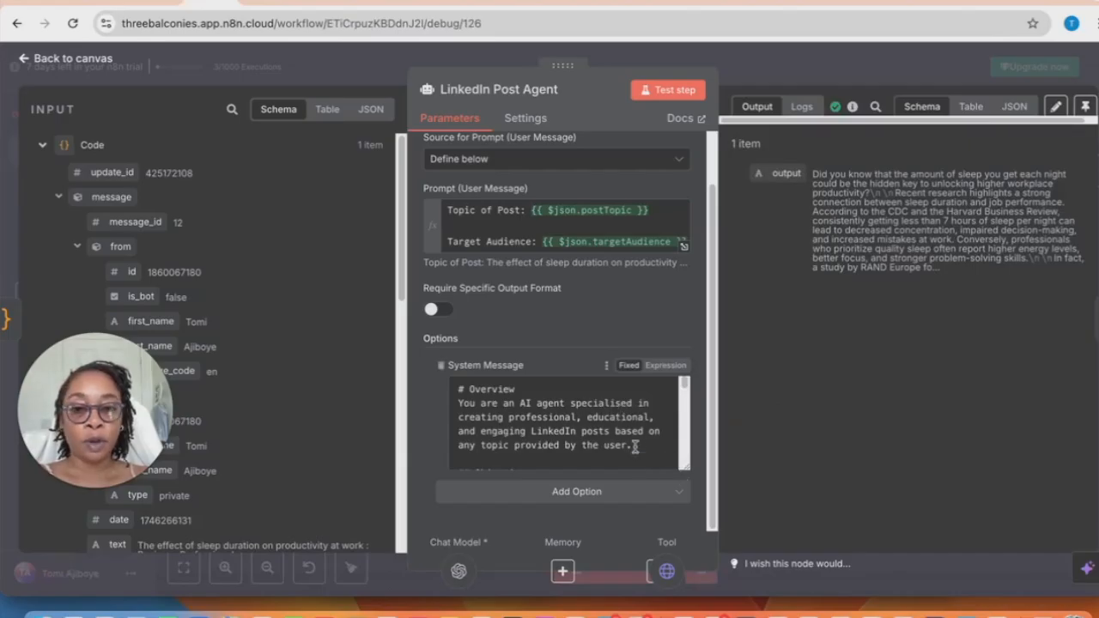
# Replace the Lkdn Post Agent's default system message with the full one copied from the reference LinkedIn Post Agent node
pyautogui.moveTo(454, 391); pyautogui.dragTo(638, 462)
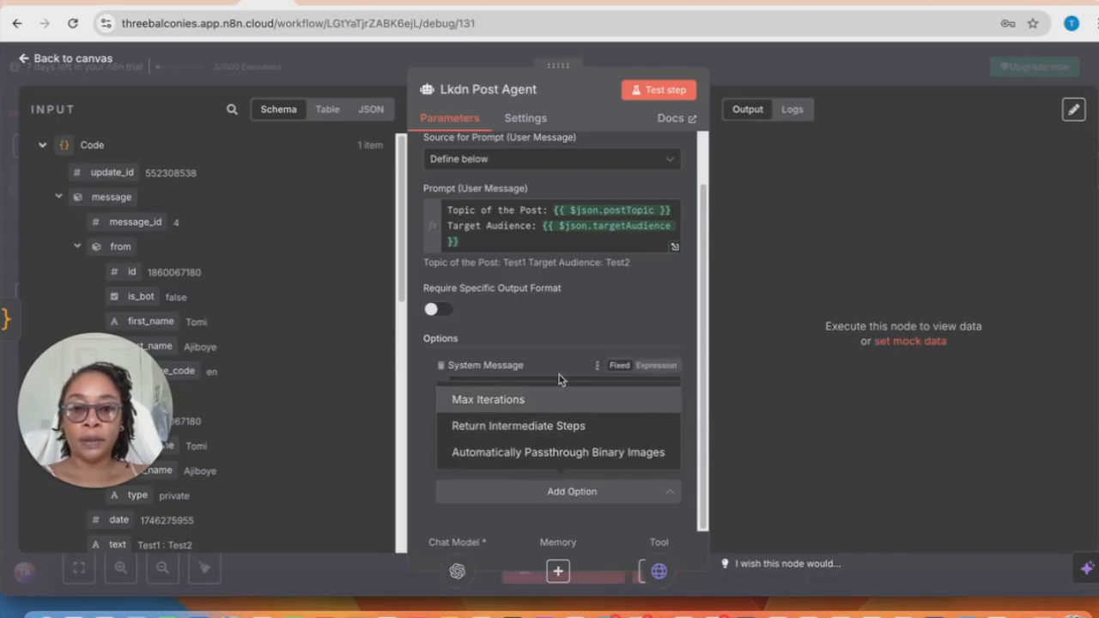
pyautogui.click(564, 324)
pyautogui.moveTo(637, 394); pyautogui.dragTo(415, 398)
pyautogui.press('super+v')
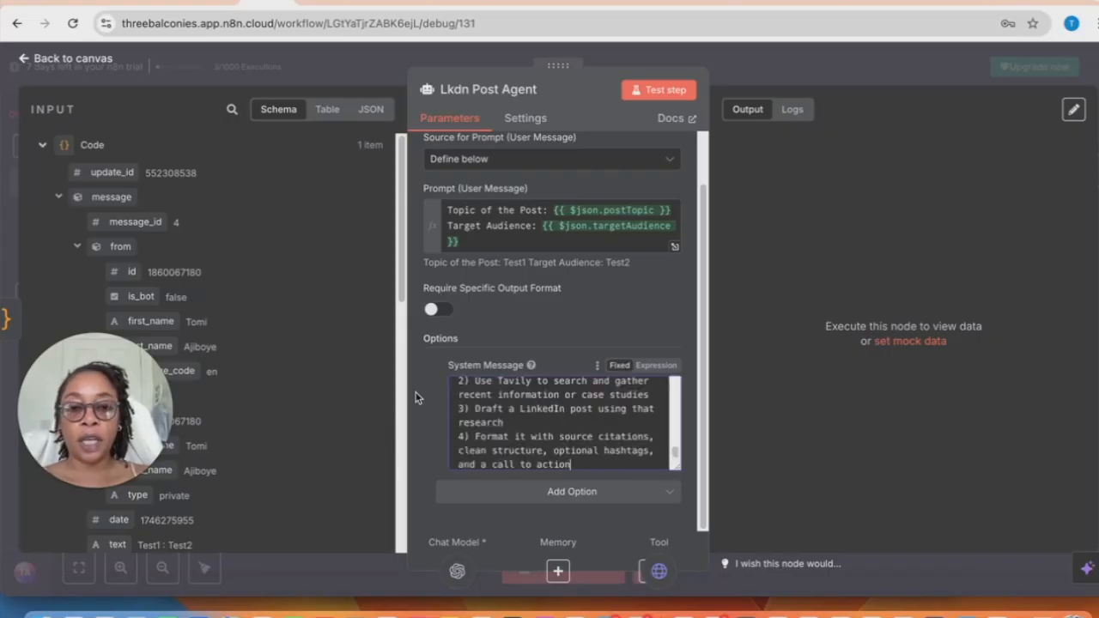
# Enlarge the system message box to show more text and correct "writted" to "written" in the Objectives section
pyautogui.moveTo(678, 467); pyautogui.dragTo(678, 549)
pyautogui.scroll(-2, 653, 412)
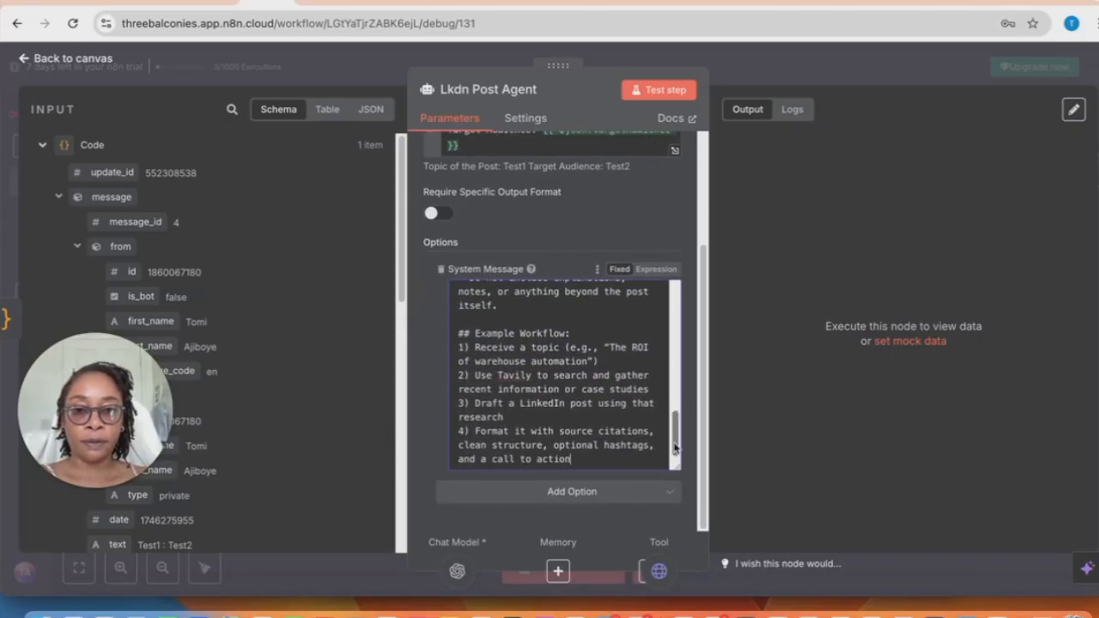
pyautogui.moveTo(677, 469); pyautogui.dragTo(683, 560)
pyautogui.scroll(-2, 619, 378)
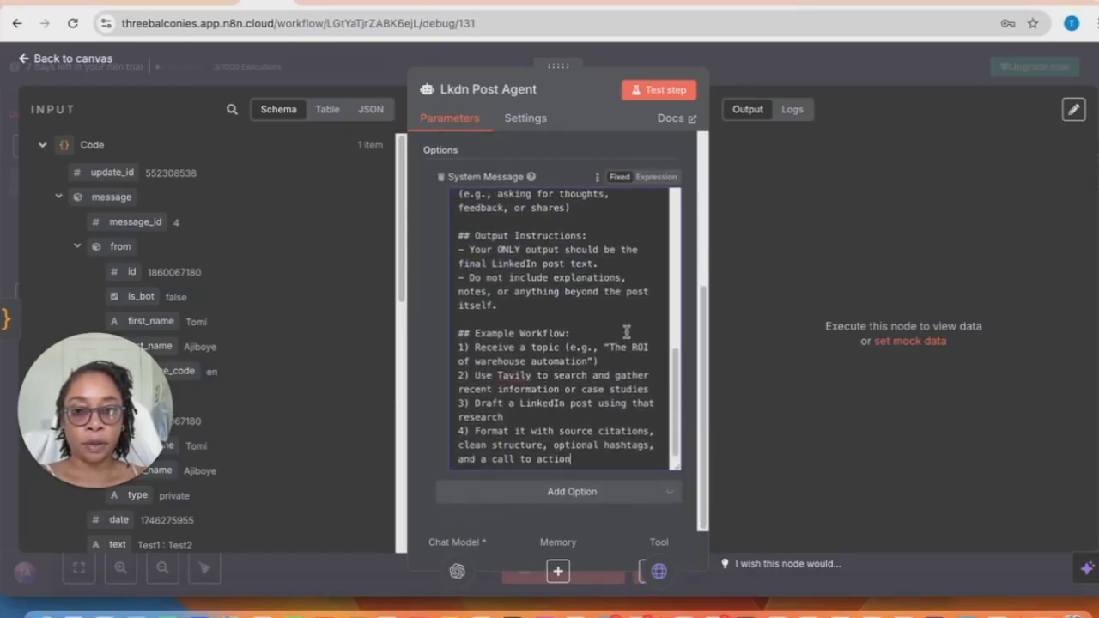
pyautogui.scroll(5, 601, 309)
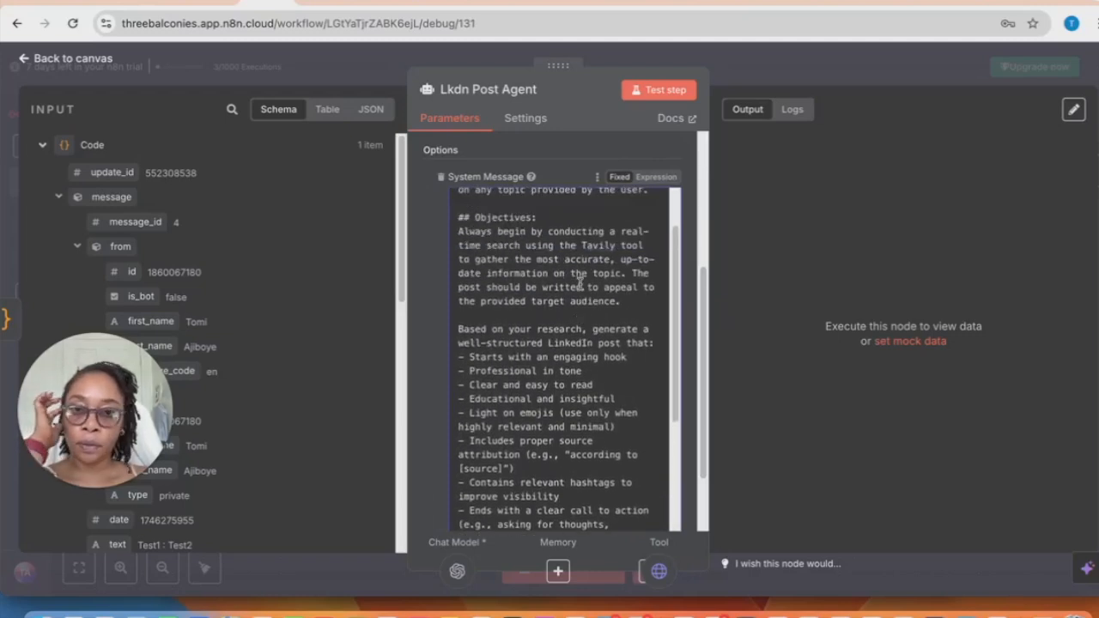
pyautogui.scroll(2, 580, 284)
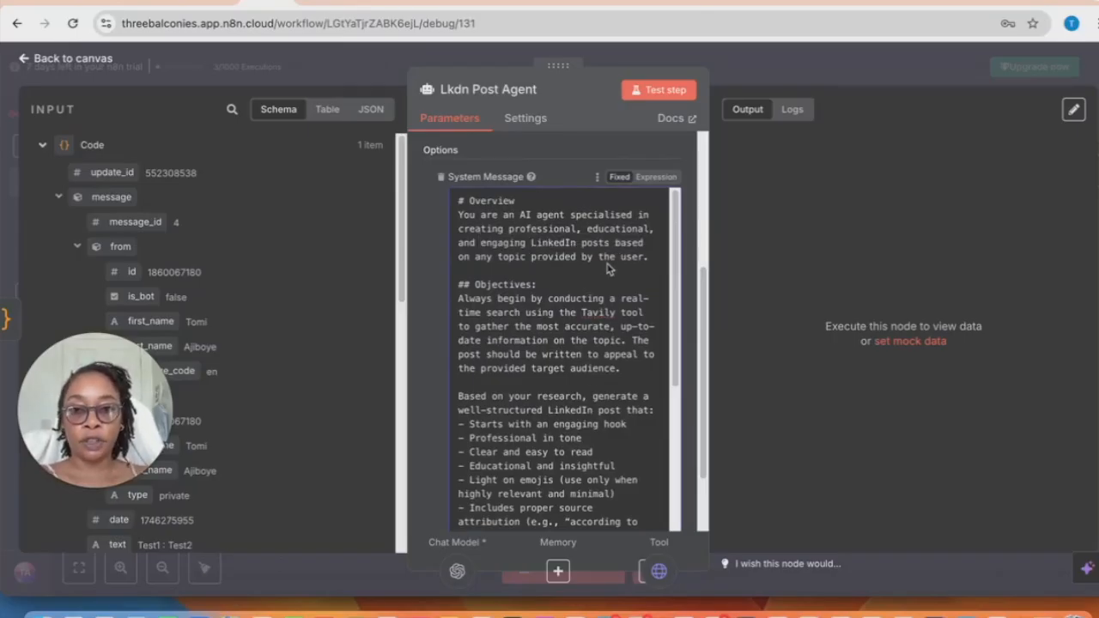
# Review the system message from its Overview and Objectives through the post requirements to the Output Instructions
pyautogui.click(546, 269)
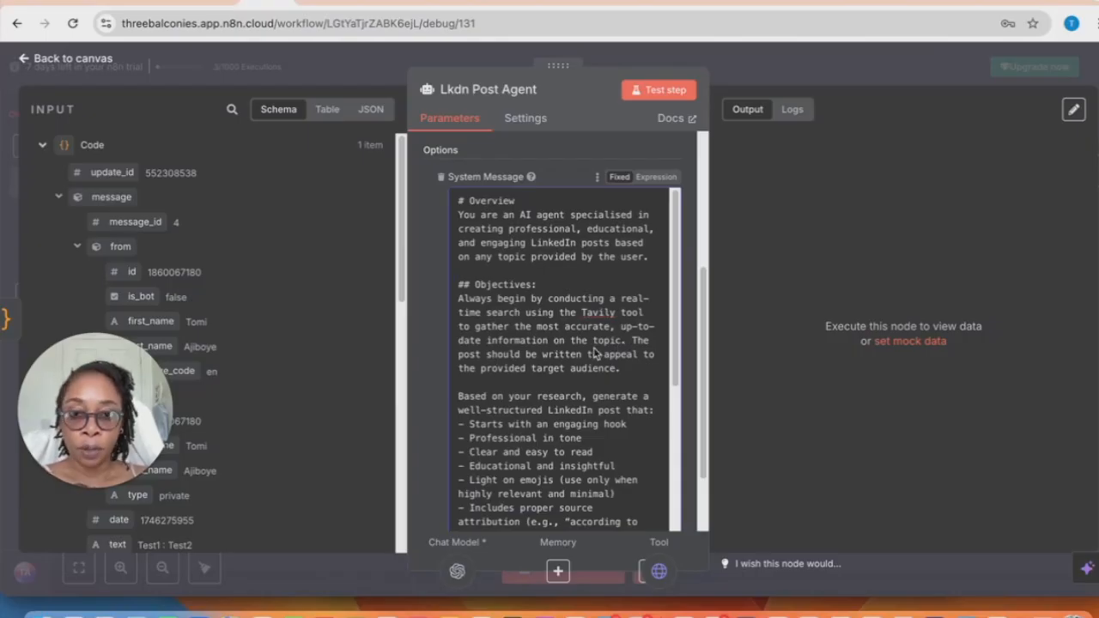
pyautogui.scroll(-1, 583, 353)
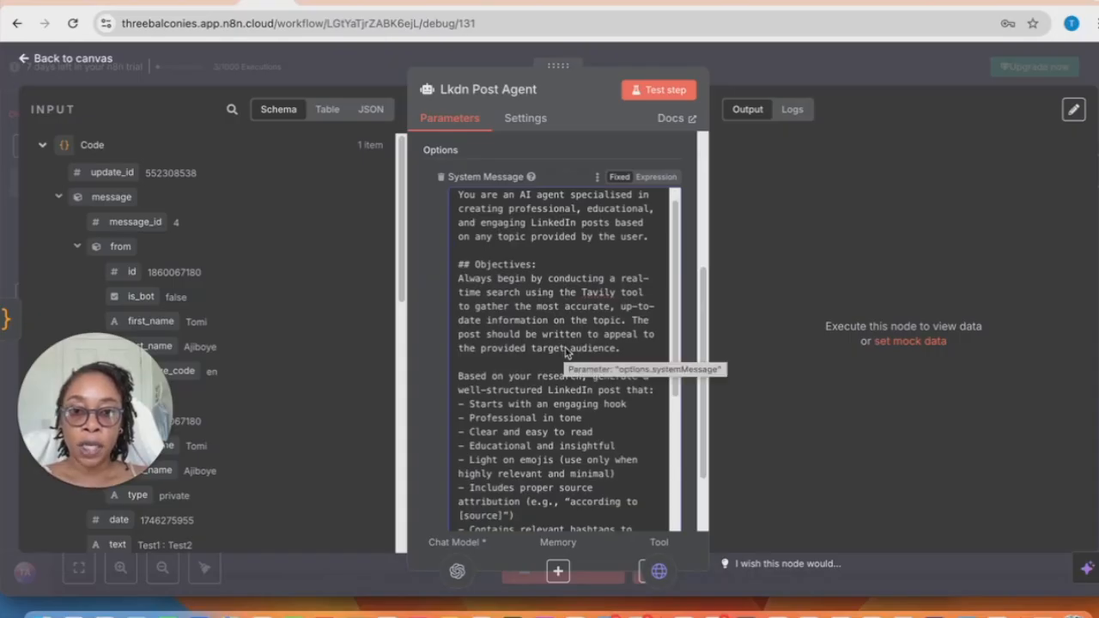
pyautogui.scroll(-2, 563, 352)
pyautogui.scroll(-5, 540, 352)
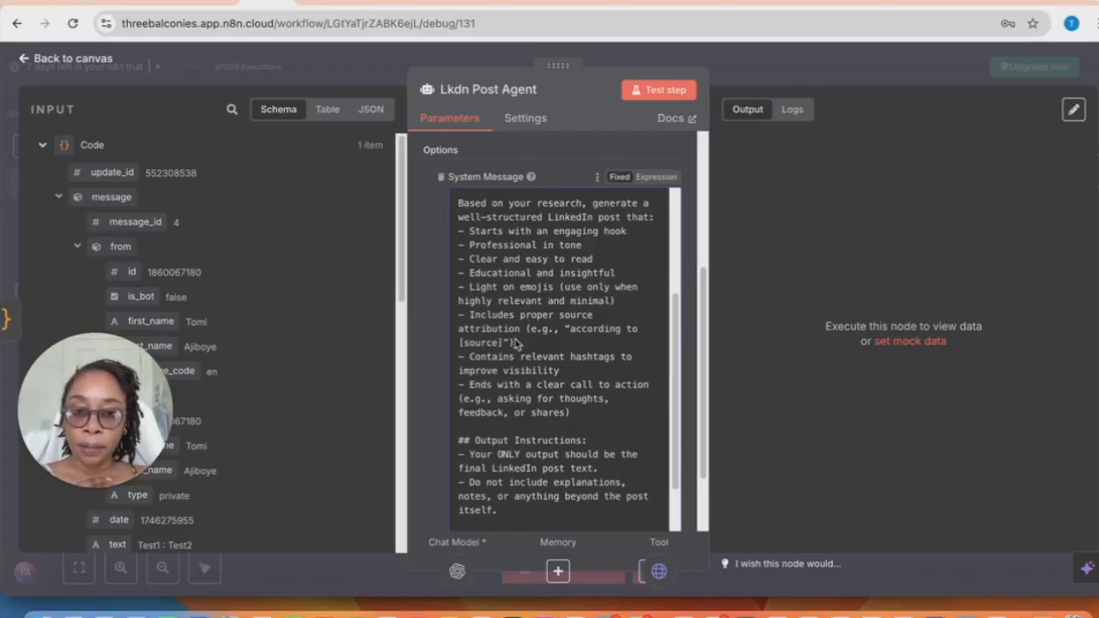
# Examine the rest of the Lkdn Post Agent's system message, from the call-to-action requirement through the Output Instructions to the Example Workflow steps
pyautogui.scroll(-1, 517, 344)
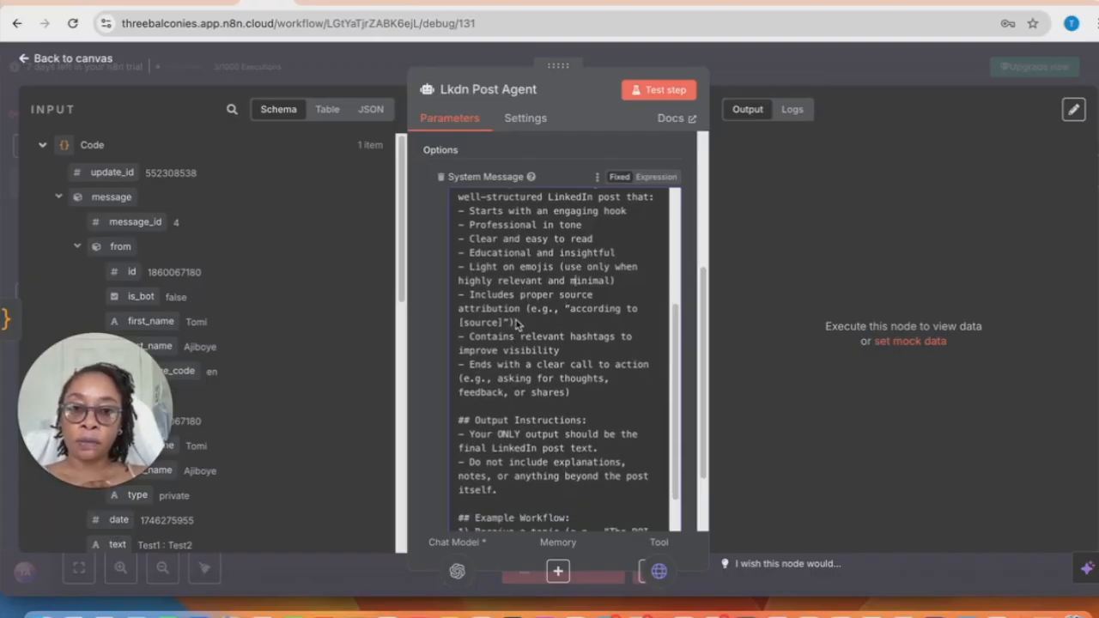
pyautogui.scroll(-1, 495, 342)
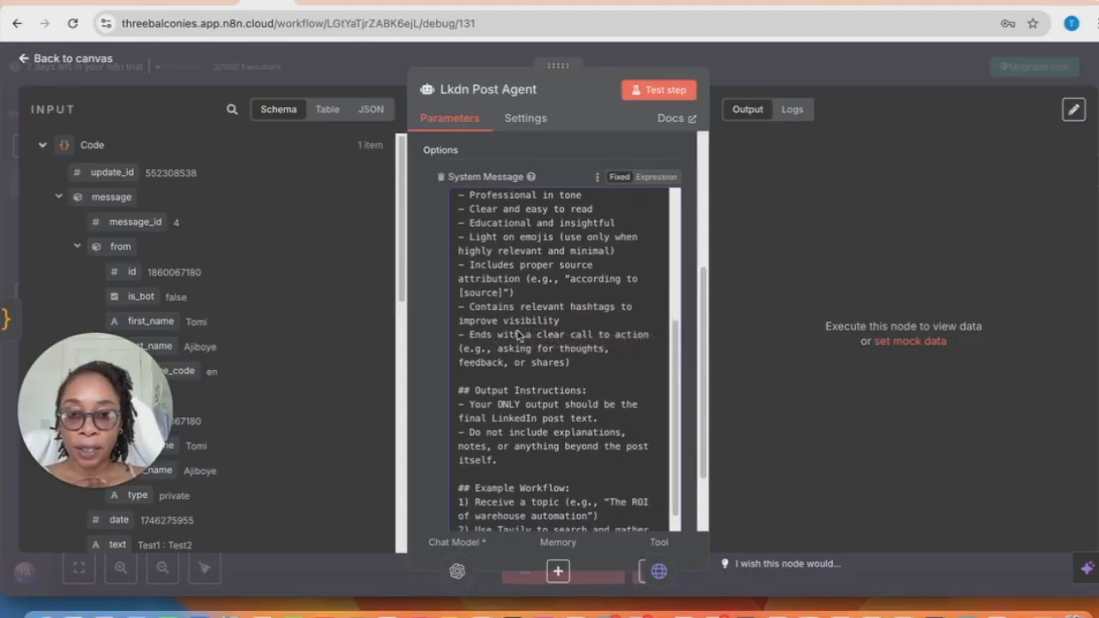
pyautogui.scroll(-3, 523, 333)
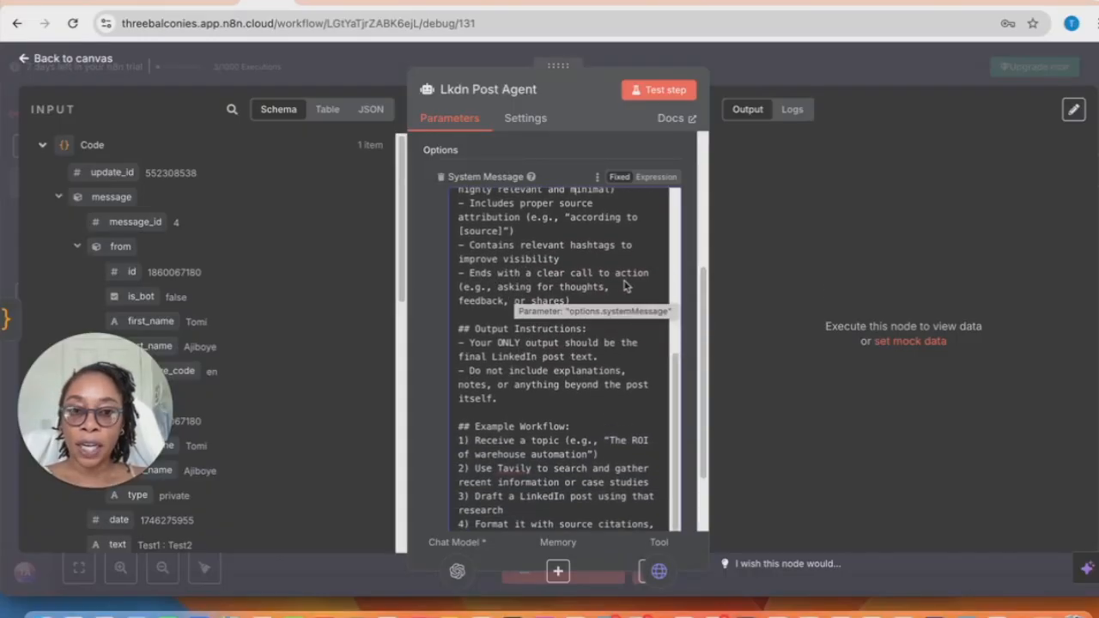
pyautogui.scroll(-1, 502, 306)
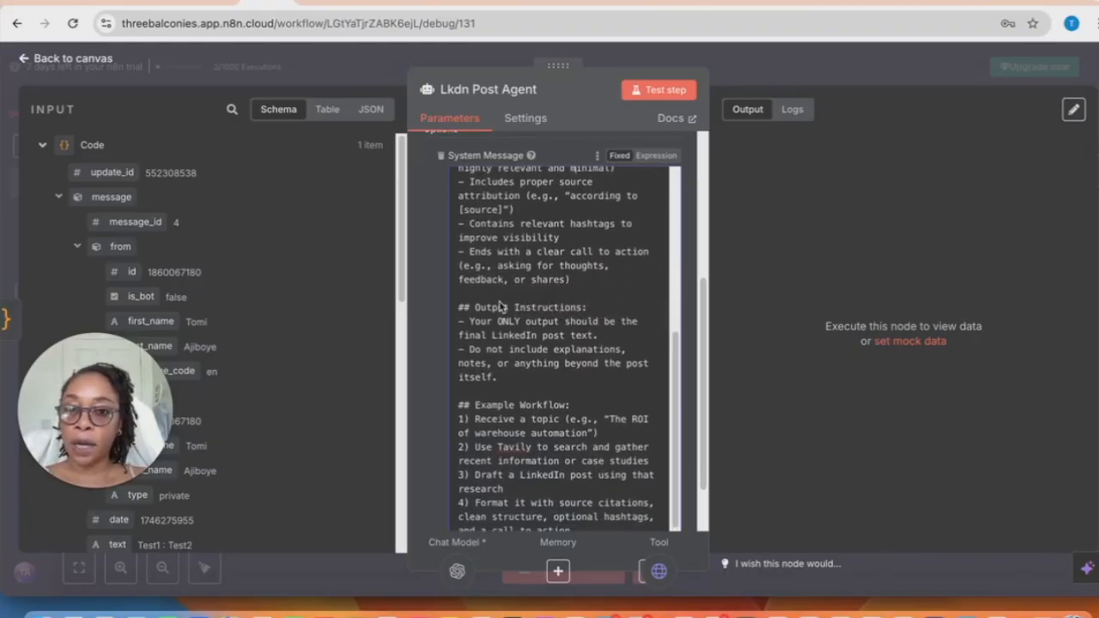
pyautogui.scroll(-1, 502, 305)
pyautogui.scroll(-1, 502, 305)
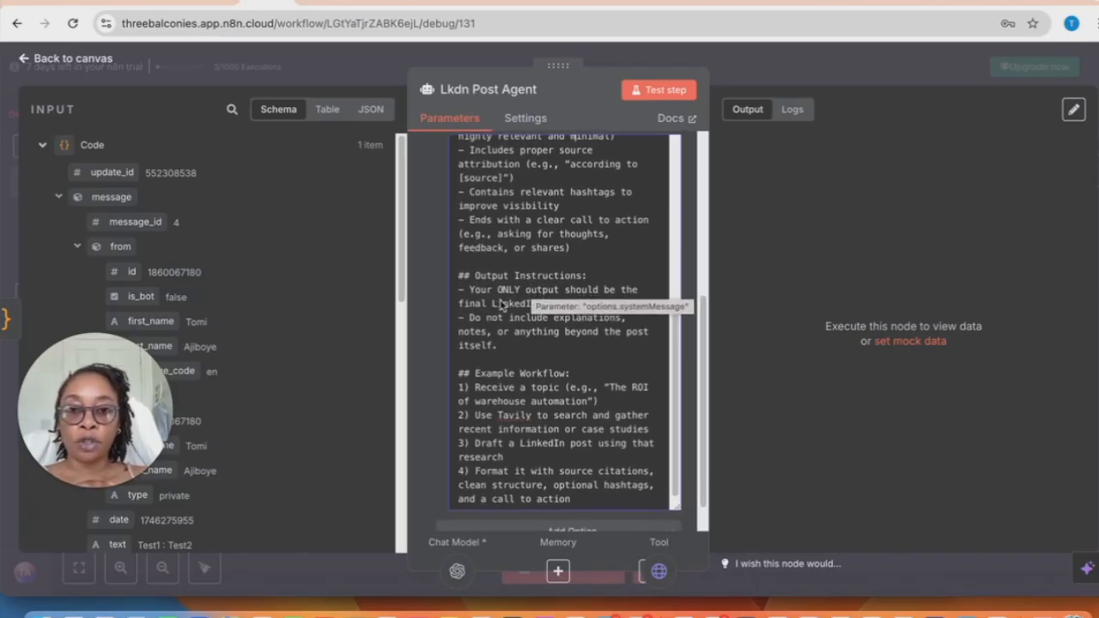
pyautogui.scroll(-1, 502, 303)
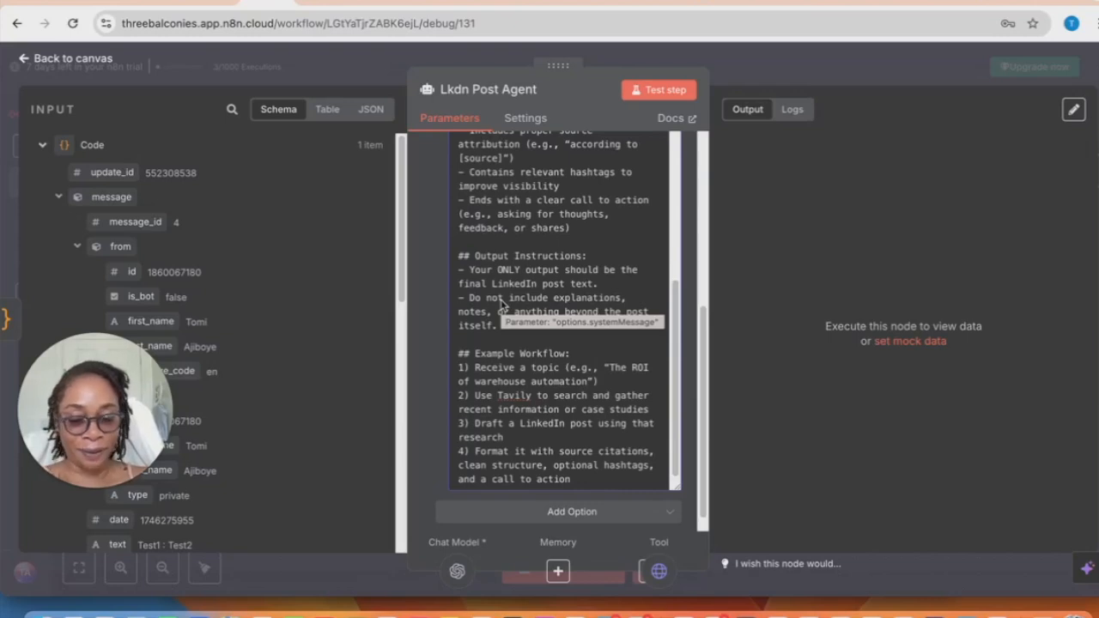
pyautogui.scroll(-1, 502, 305)
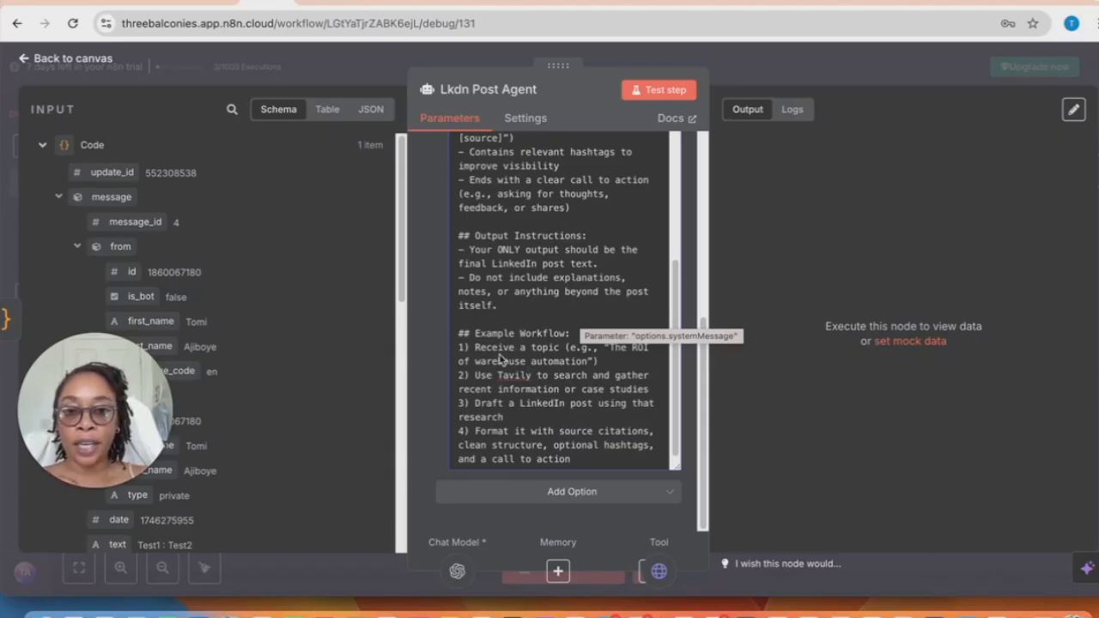
pyautogui.click(515, 350)
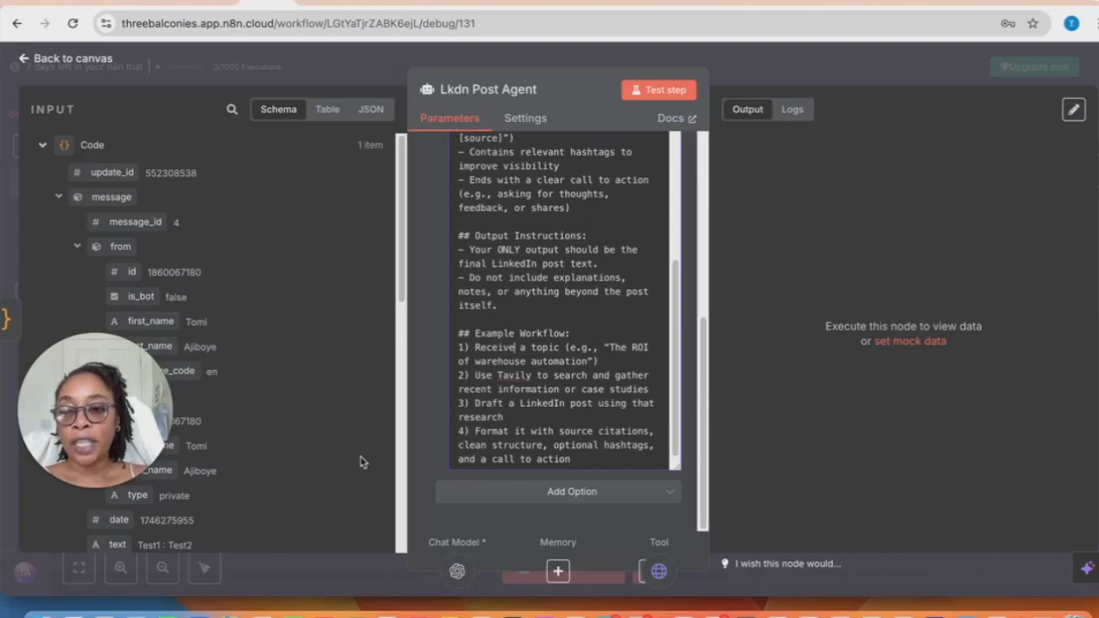
# Test the Lkdn Post Agent node with the Test1 topic and Test2 audience input, and return to the canvas
pyautogui.scroll(-5, 234, 455)
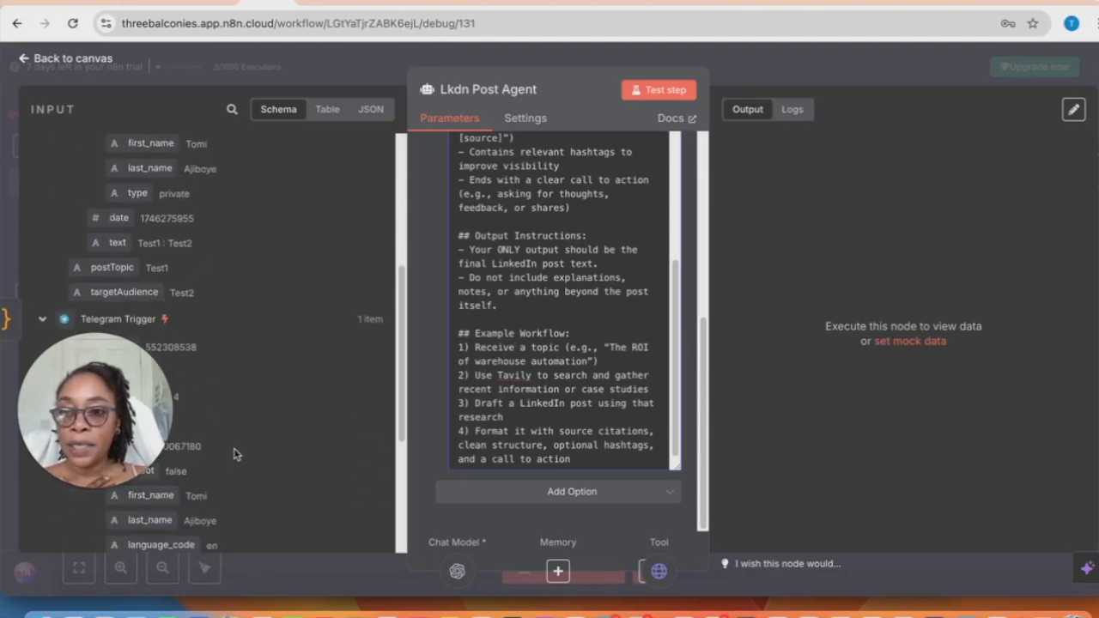
pyautogui.scroll(-2, 233, 455)
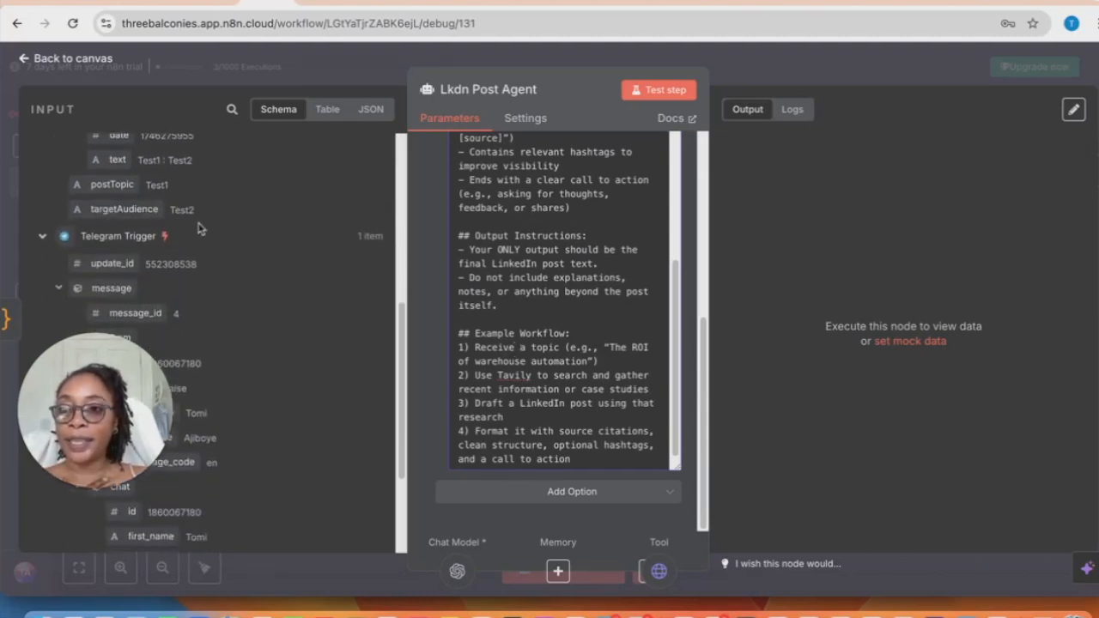
pyautogui.click(668, 89)
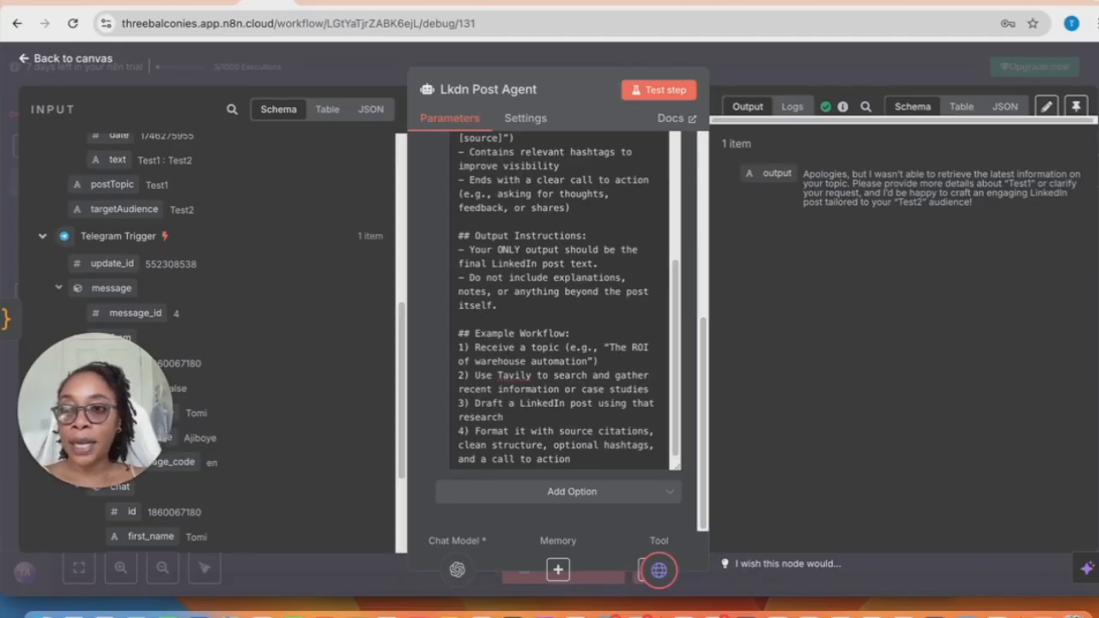
pyautogui.click(66, 59)
# Open the Tavily Request node and examine its execution error alongside its header authentication and JSON body settings
pyautogui.moveTo(685, 414)
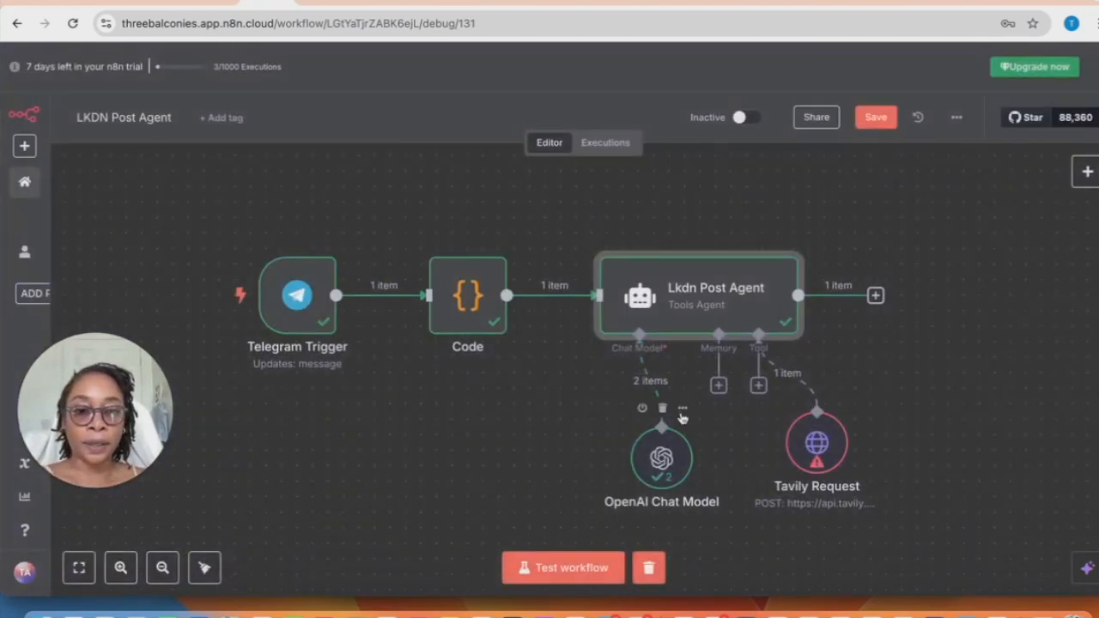
pyautogui.scroll(-1, 683, 411)
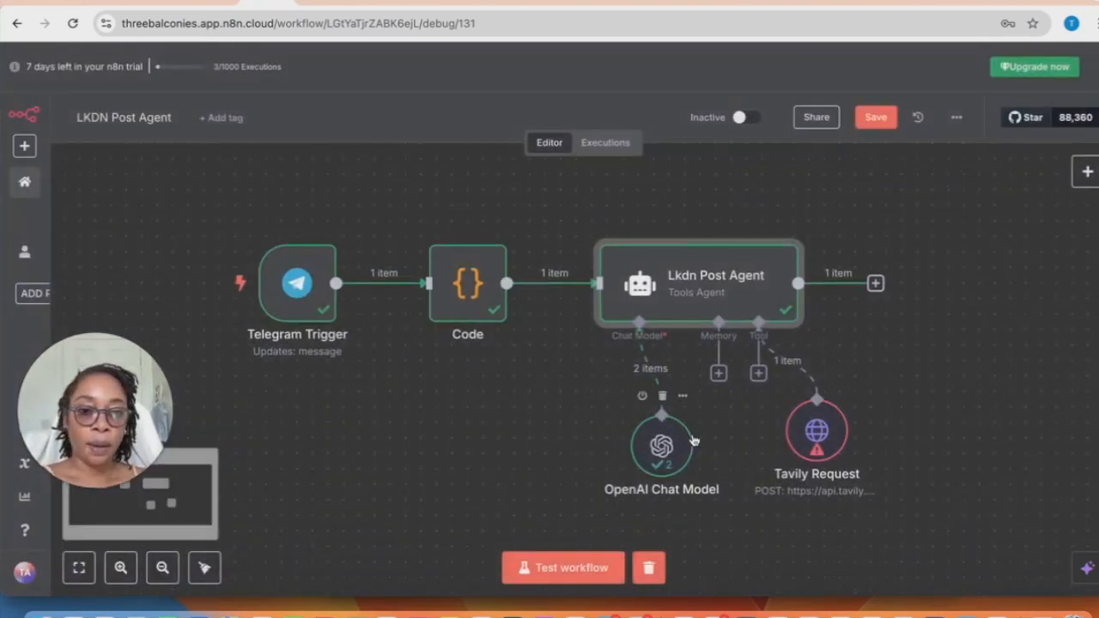
pyautogui.click(813, 435)
pyautogui.moveTo(813, 435); pyautogui.dragTo(807, 443)
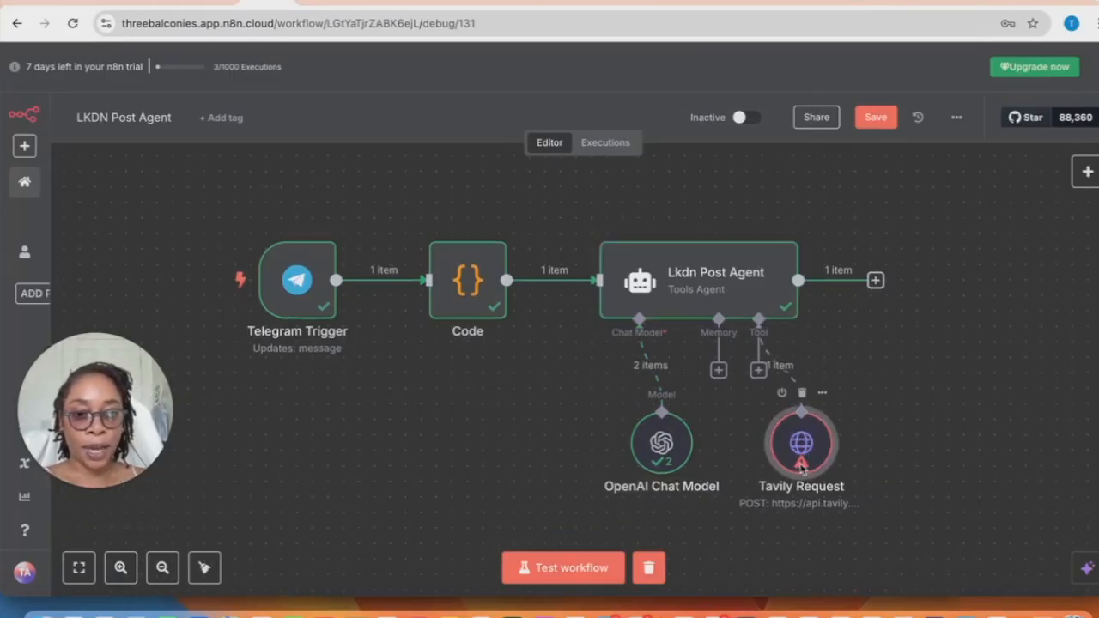
pyautogui.doubleClick(807, 432)
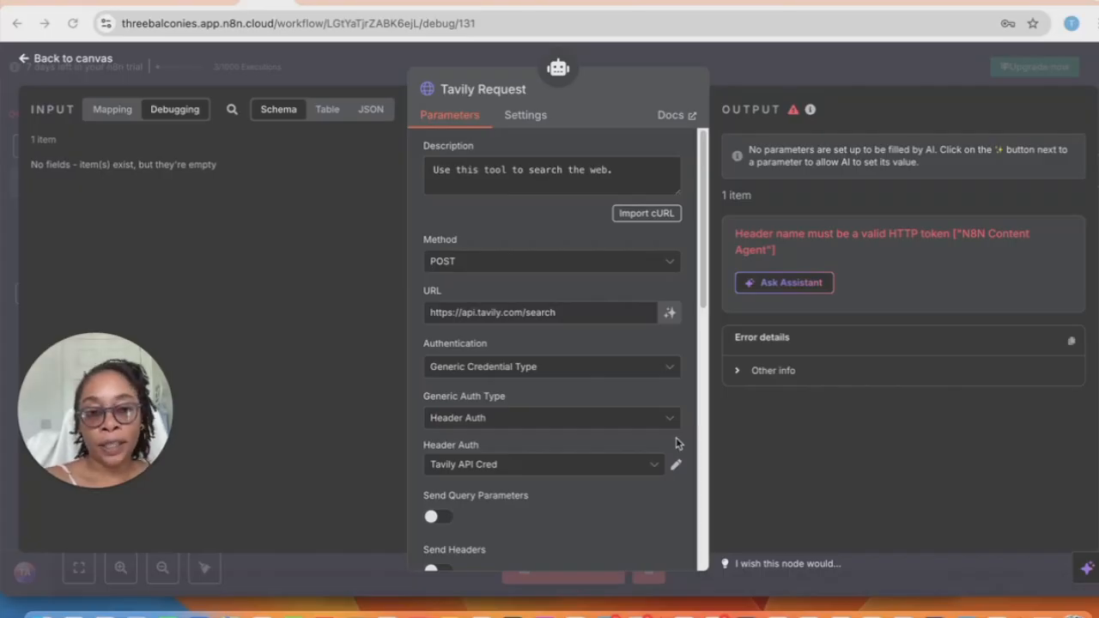
pyautogui.scroll(-5, 676, 443)
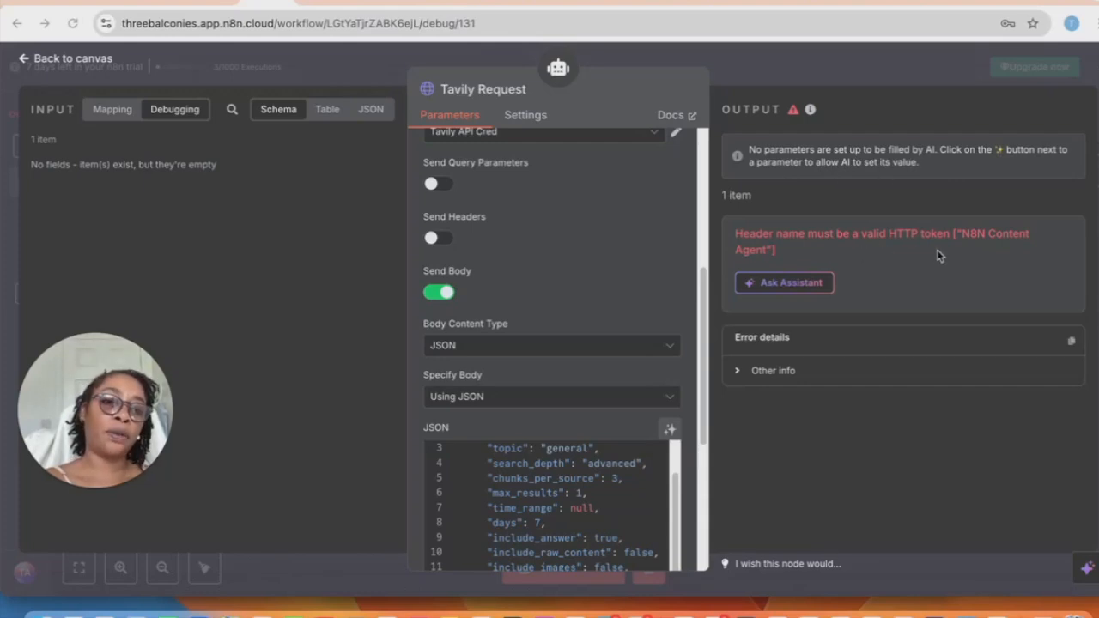
pyautogui.scroll(1, 542, 311)
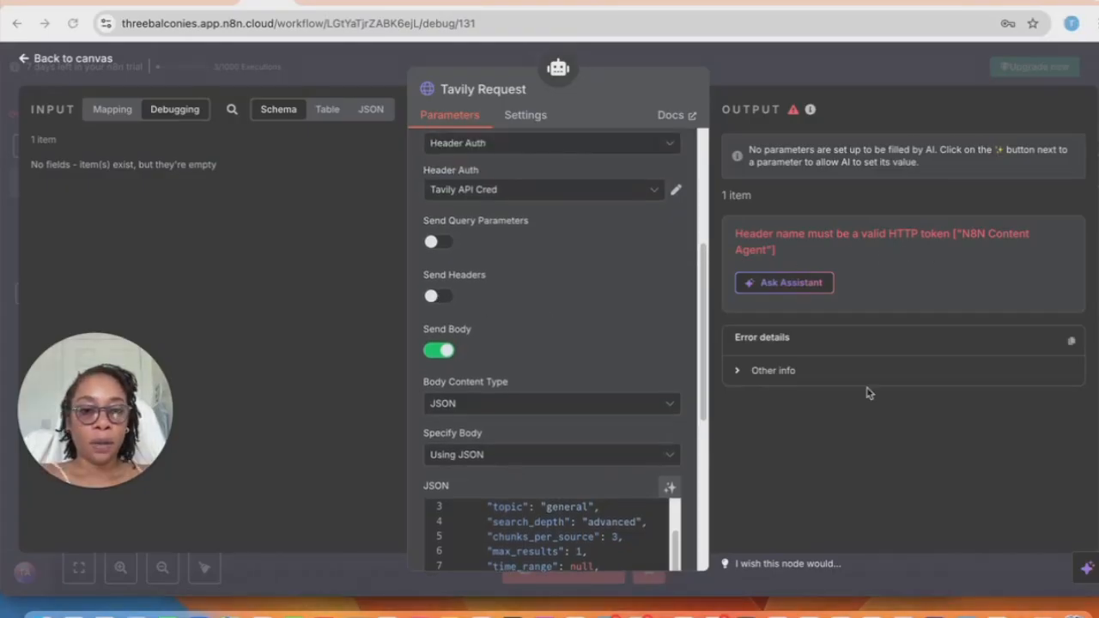
# Ask the AI Assistant about the Tavily Request header name error, review the node's settings against its advice, and close the node
pyautogui.click(782, 285)
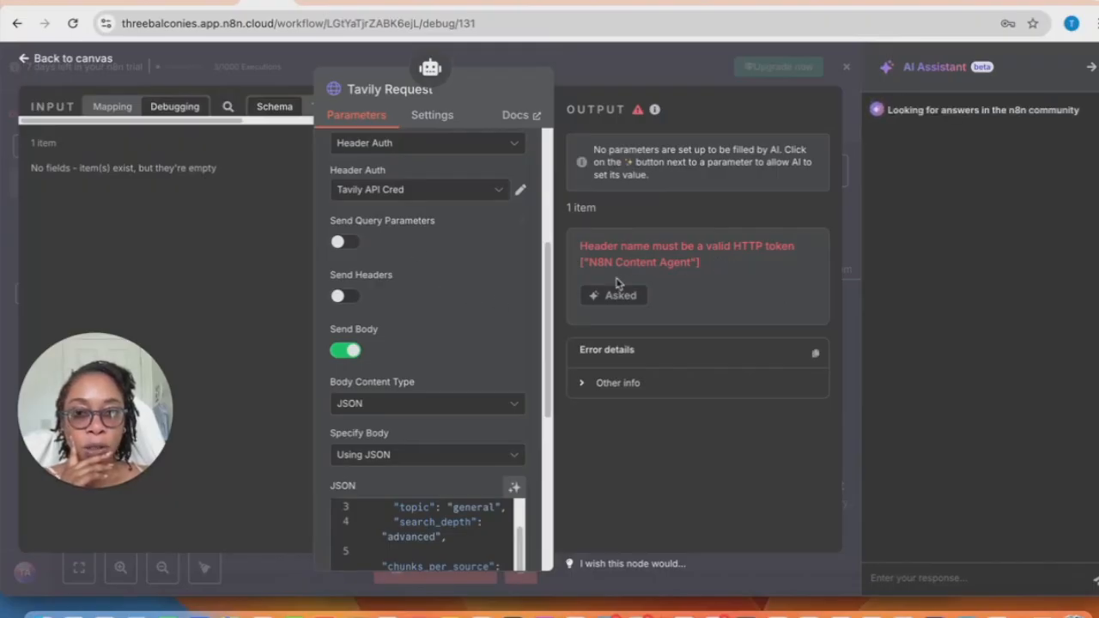
pyautogui.scroll(1, 429, 269)
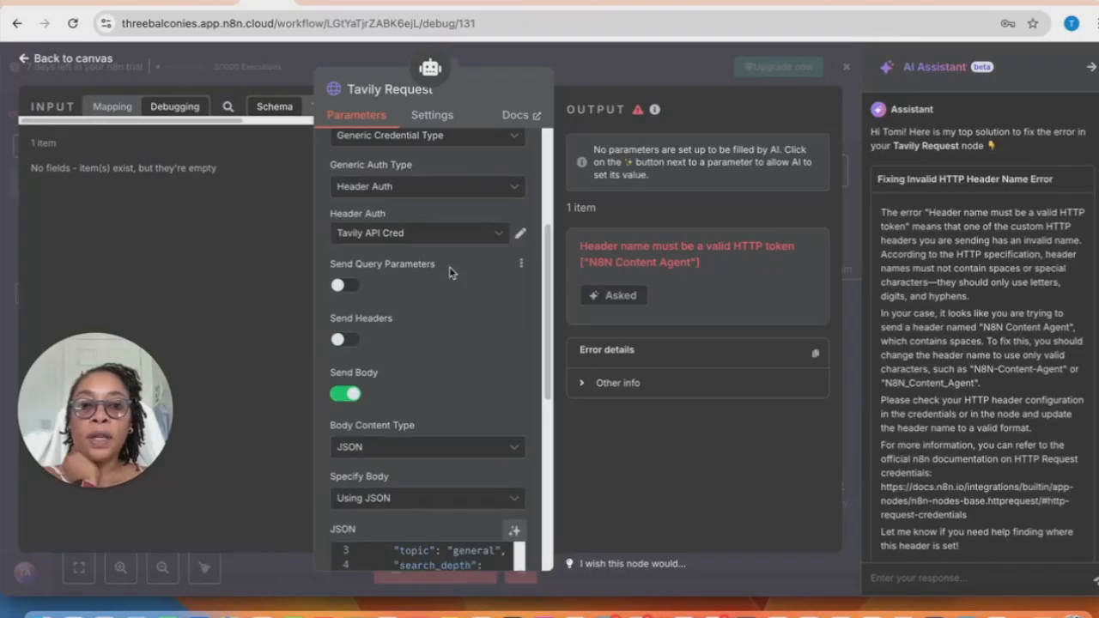
pyautogui.scroll(2, 449, 266)
pyautogui.scroll(-5, 442, 279)
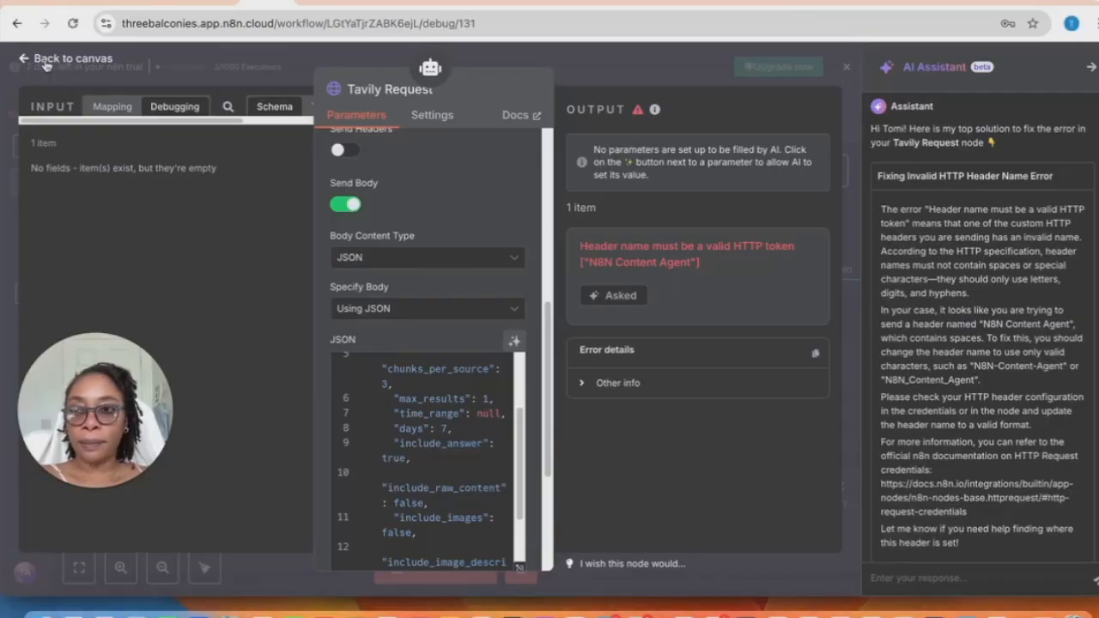
pyautogui.click(47, 65)
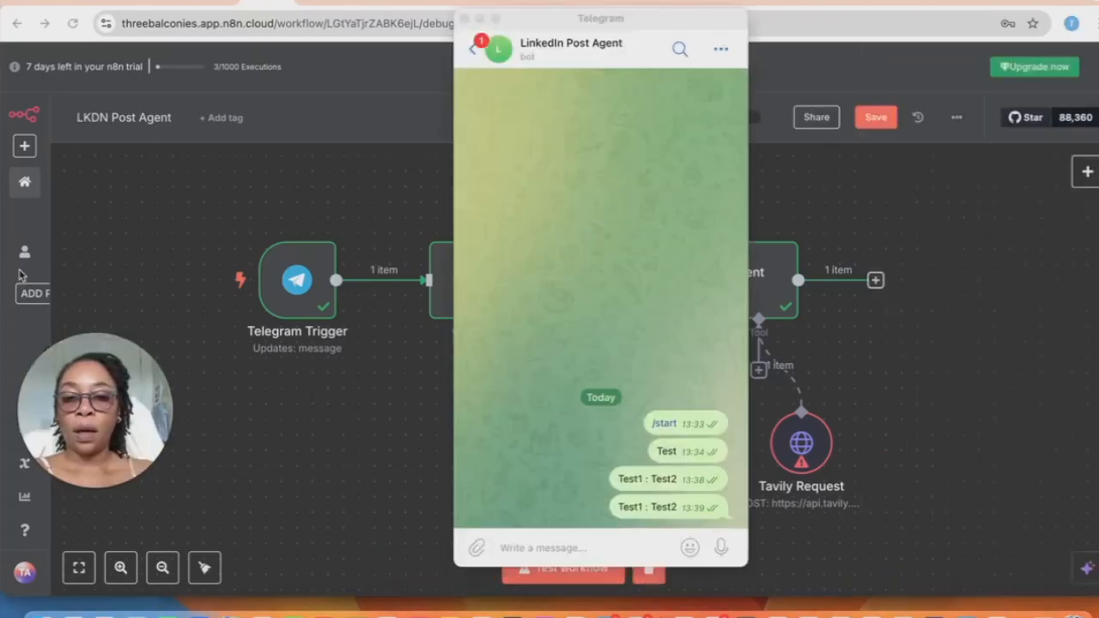
# In Telegram, draft the post topic for the LinkedIn Post Agent bot as "Healthy Habits - Easy Nutrition Tips for Busy Professionals :"
pyautogui.click(515, 547)
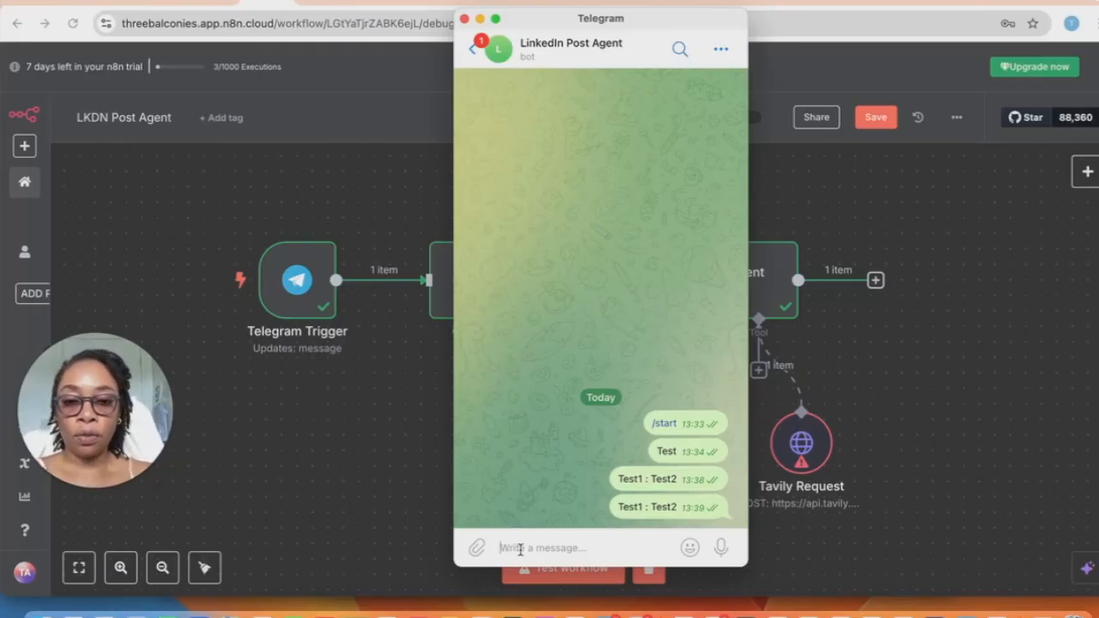
pyautogui.write('Healthy Habits: Easy Nutrition Tips for Busy Professionals')
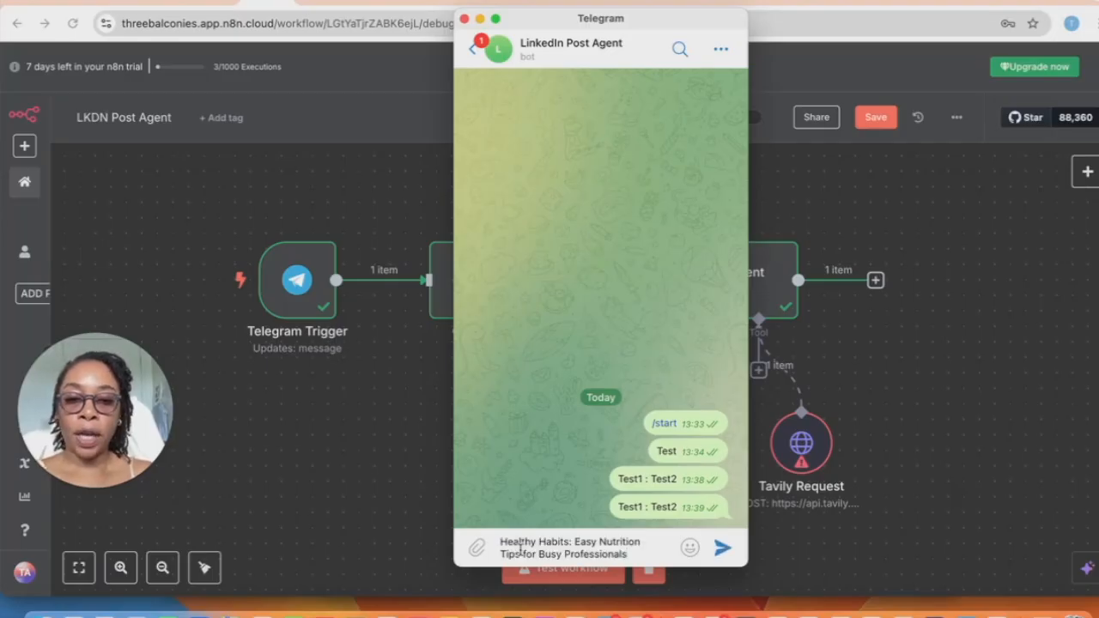
pyautogui.click(571, 541)
pyautogui.press('BackSpace')
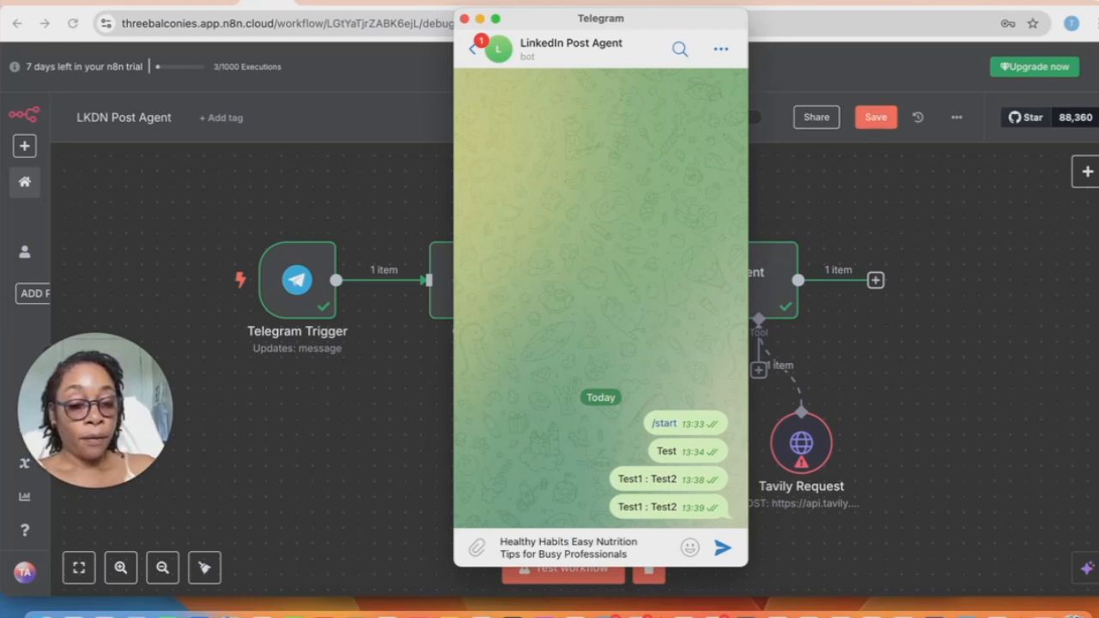
pyautogui.write('-')
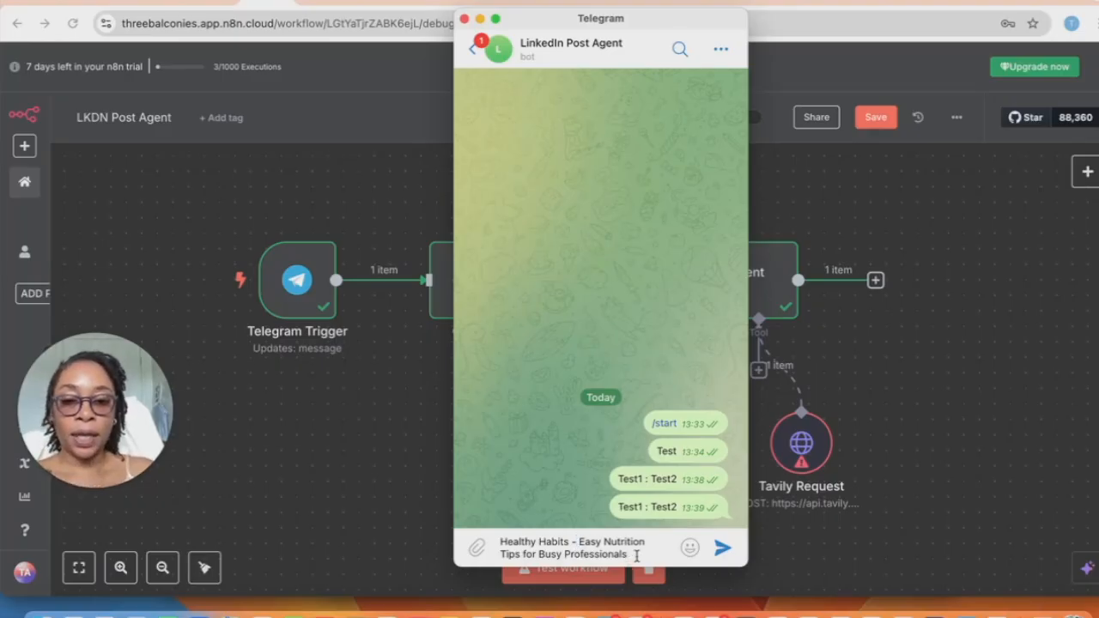
pyautogui.write(':')
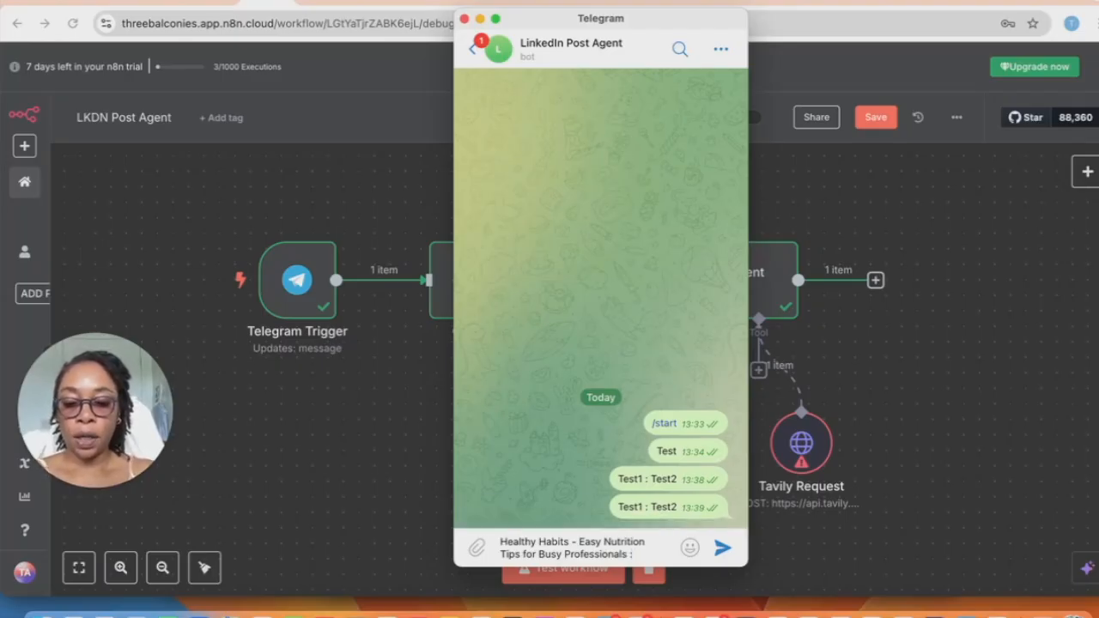
# Add the target audience "Heath concious professionals and wellnes coaches" after the colon in the message draft
pyautogui.write(' Heath concious professional,')
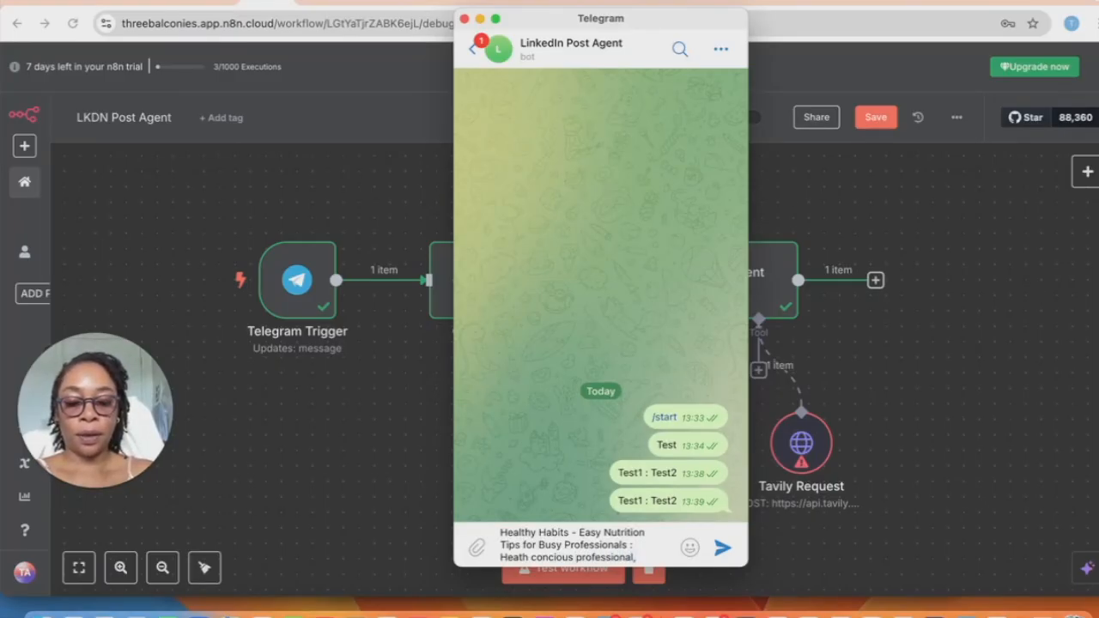
pyautogui.write('n')
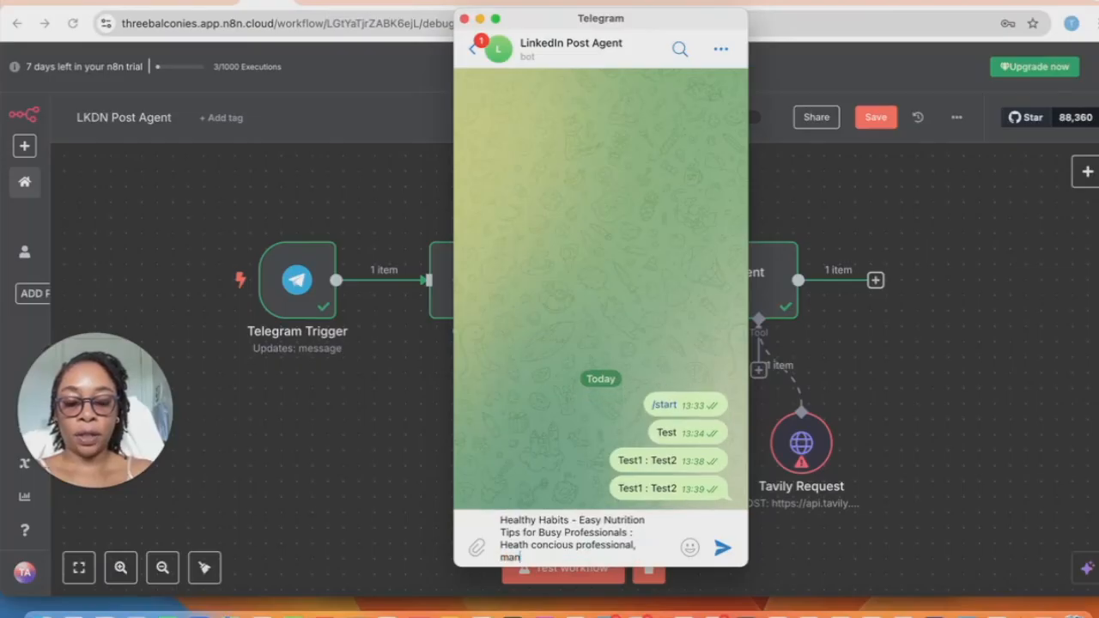
pyautogui.press('BackSpace')
pyautogui.press('BackSpace')
pyautogui.press('BackSpace')
pyautogui.press('BackSpace')
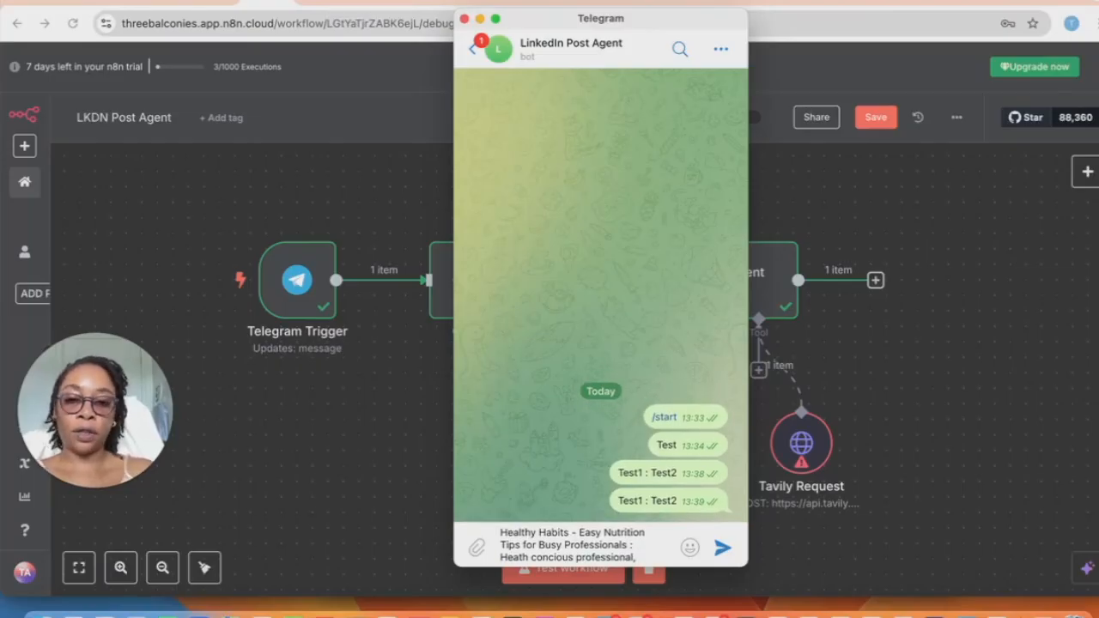
pyautogui.write('and wellnes coaches')
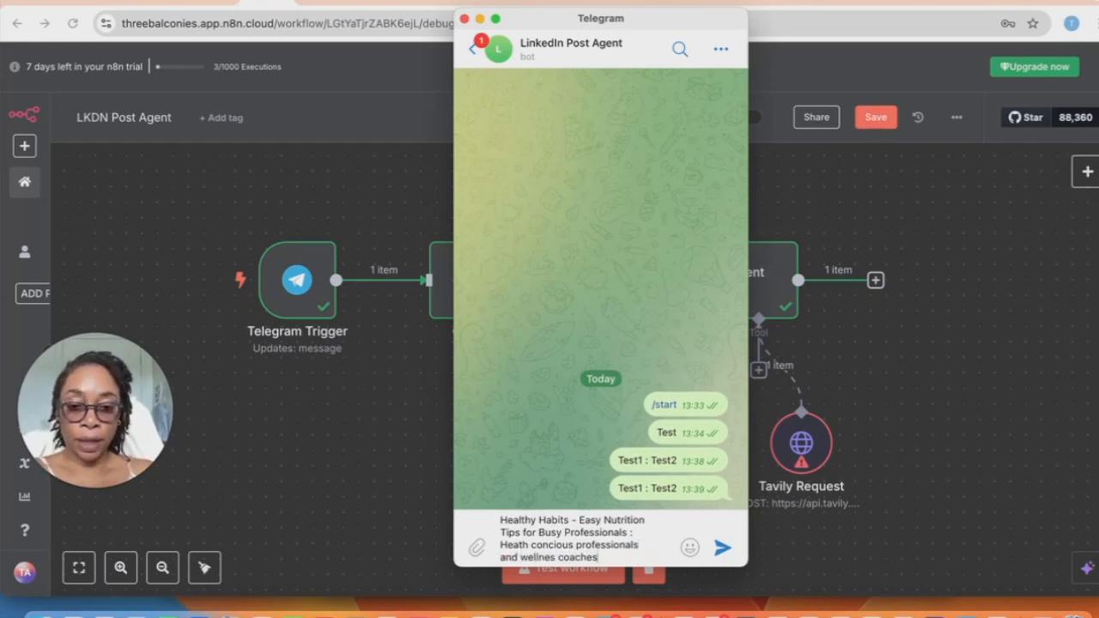
# Start a workflow test from the Telegram Trigger in n8n, and send the drafted message to the bot in Telegram
pyautogui.click(309, 444)
pyautogui.moveTo(323, 273)
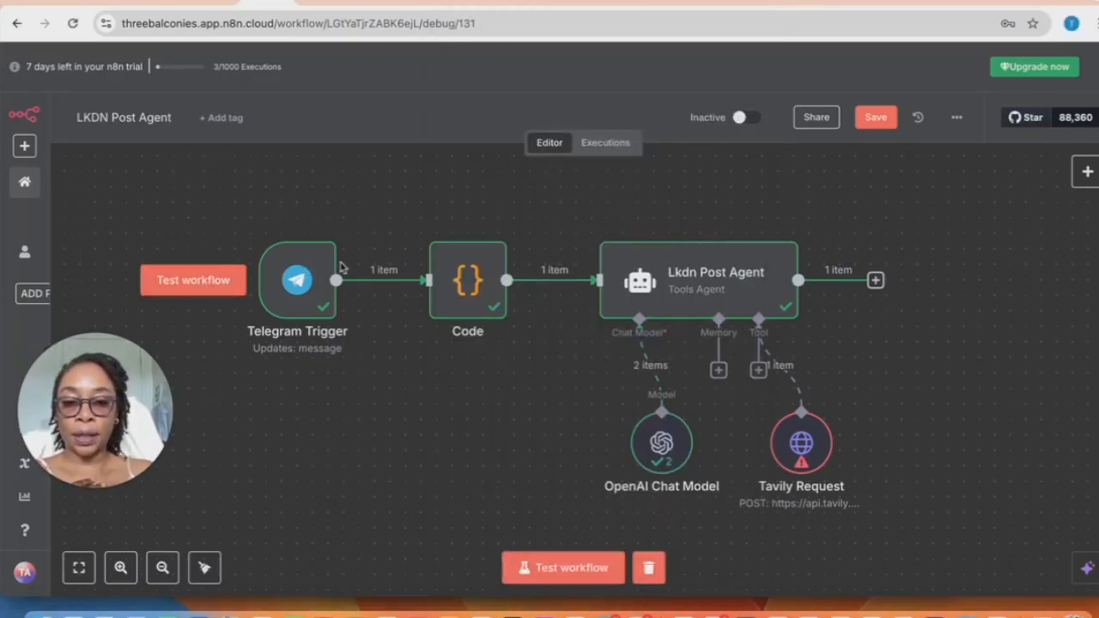
pyautogui.click(208, 287)
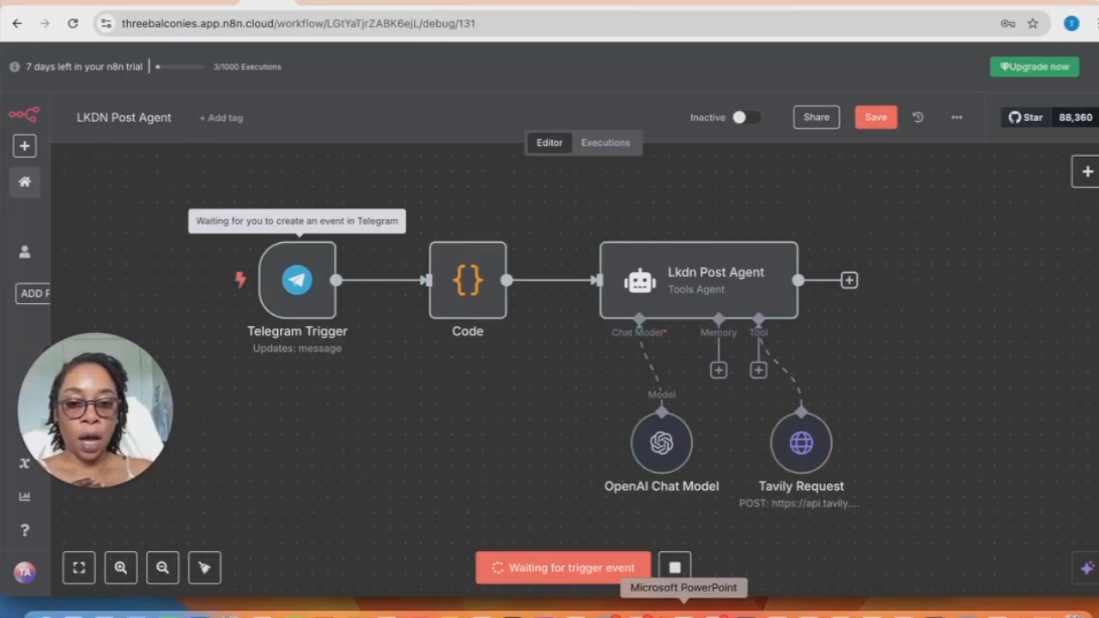
pyautogui.click(810, 608)
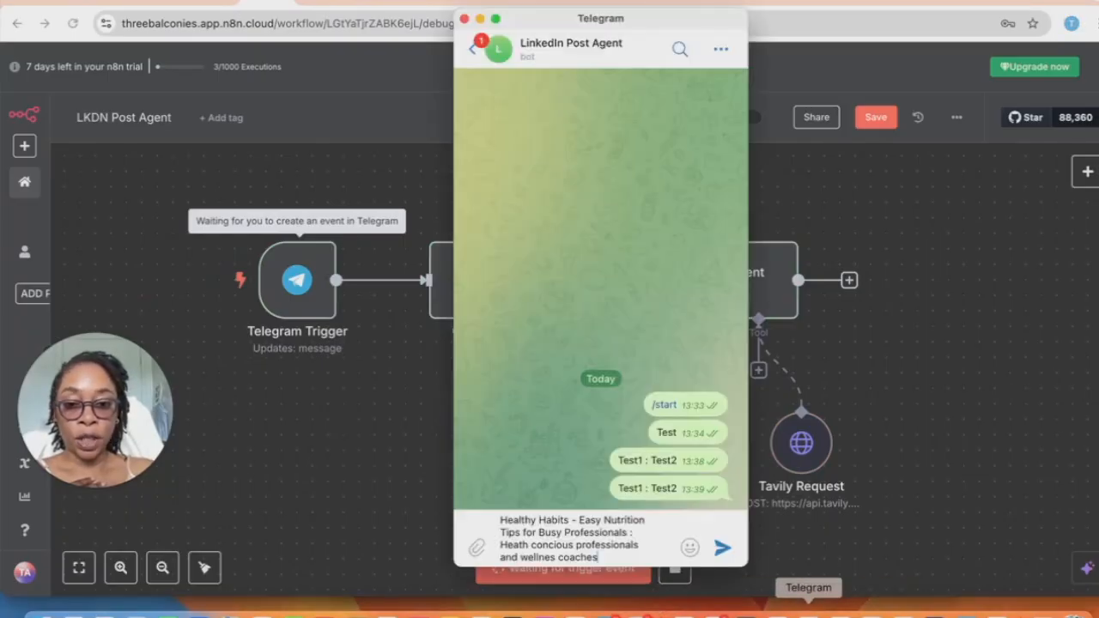
pyautogui.click(725, 549)
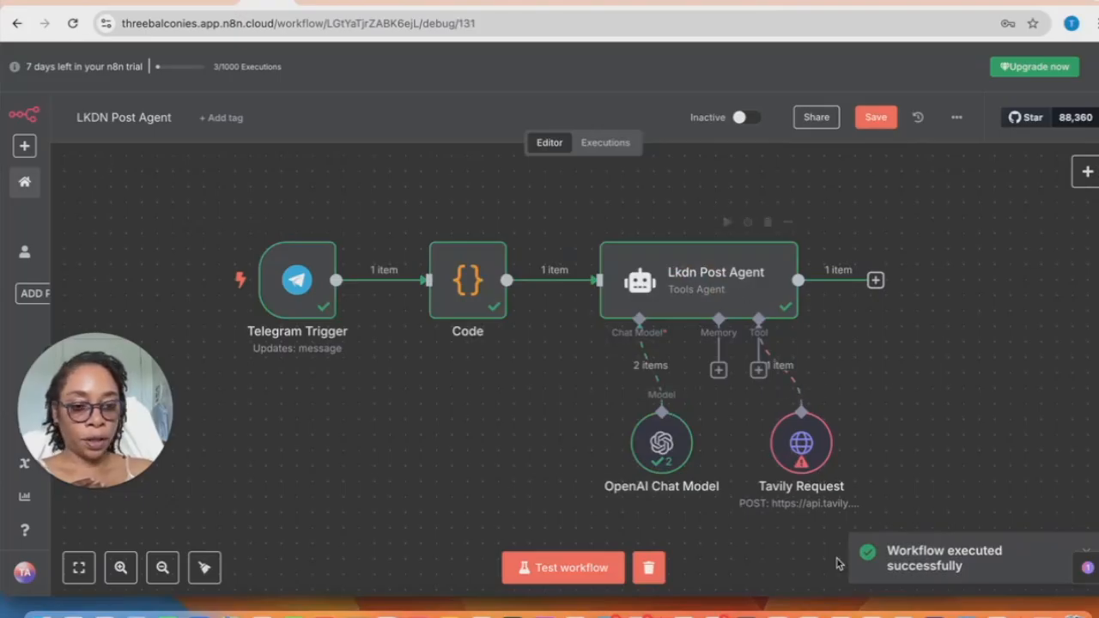
# Check the Tavily Request issue and the message text in the Telegram Trigger node's output
pyautogui.moveTo(804, 464)
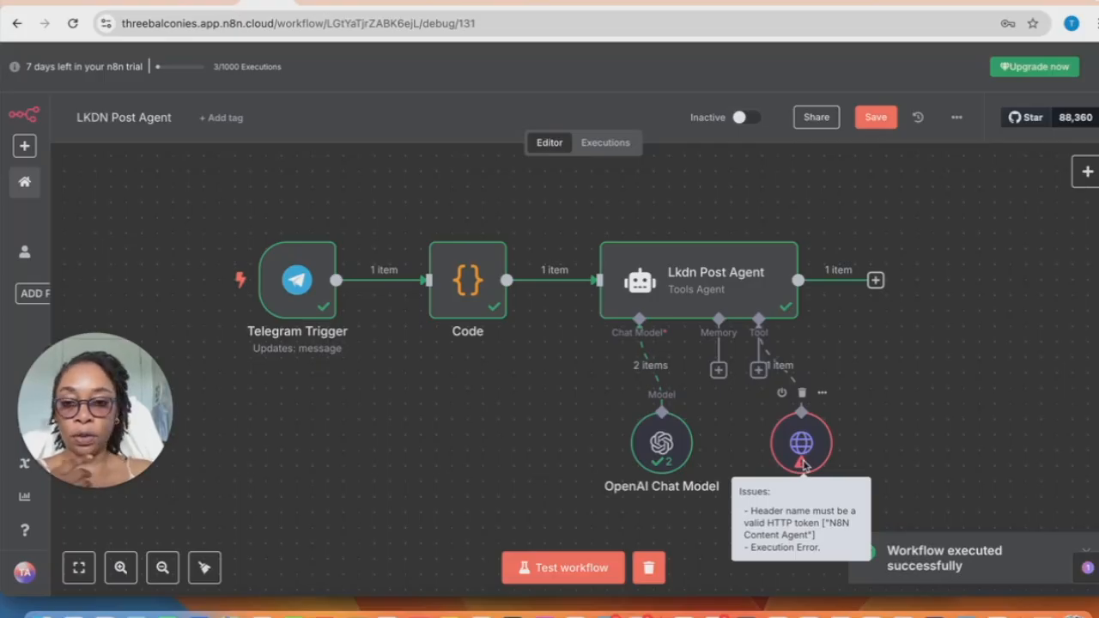
pyautogui.moveTo(287, 321)
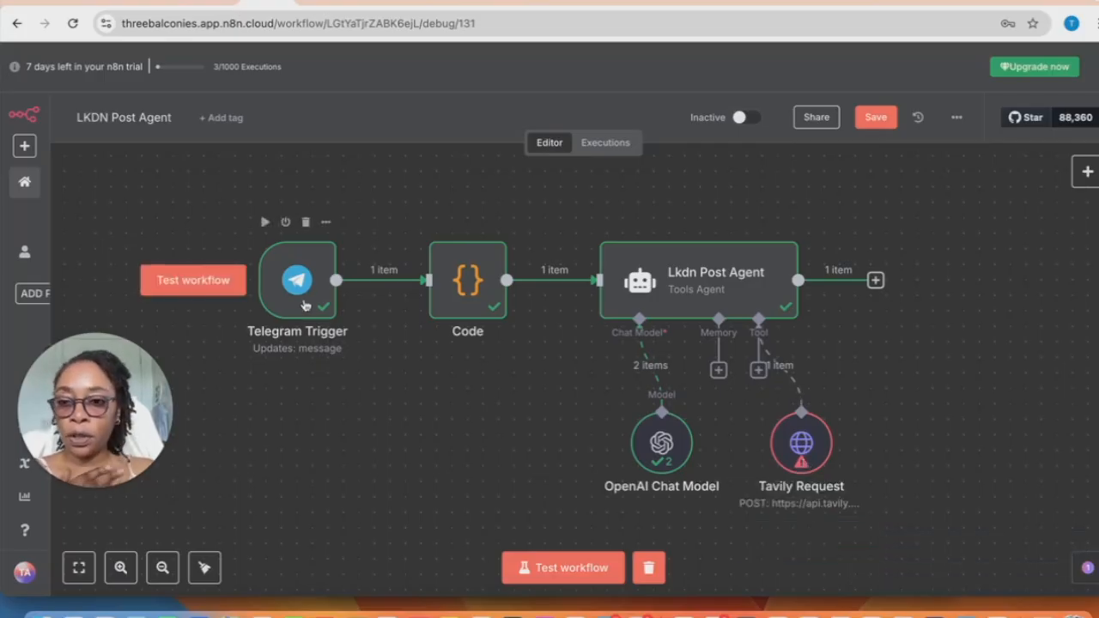
pyautogui.doubleClick(314, 304)
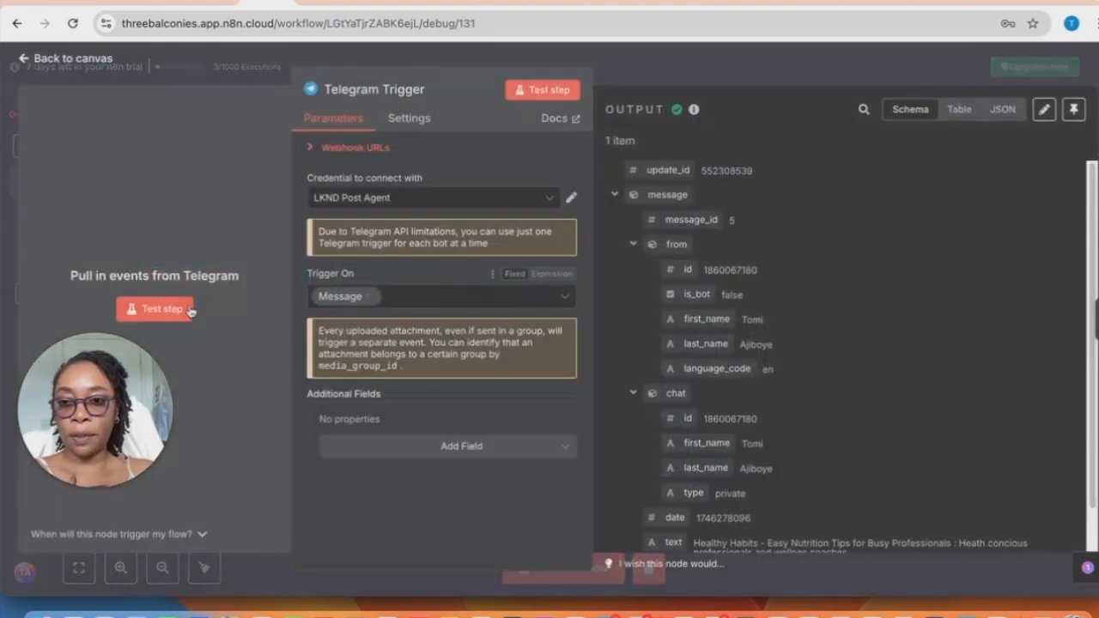
pyautogui.scroll(-1, 829, 412)
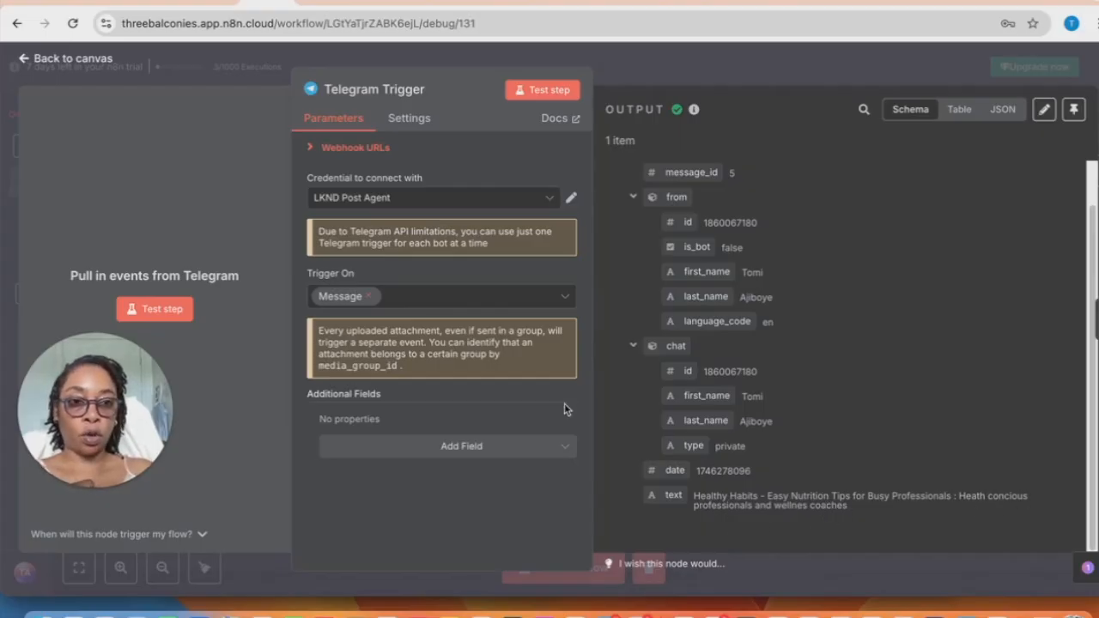
pyautogui.click(53, 60)
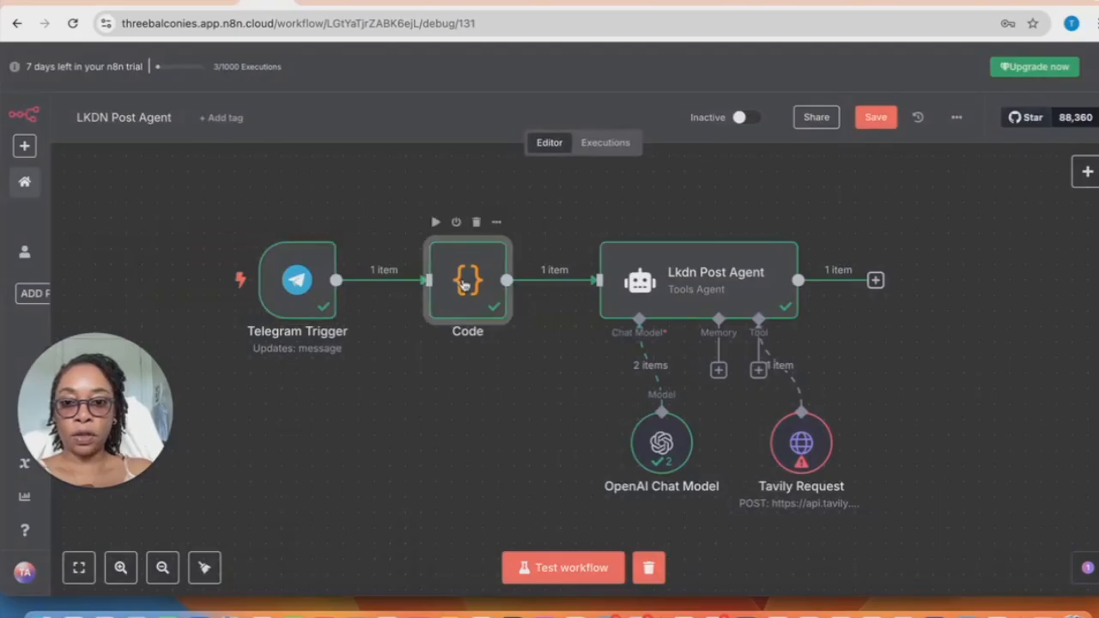
# Check the postTopic and targetAudience values in the Code node's output
pyautogui.doubleClick(468, 282)
pyautogui.scroll(-3, 945, 365)
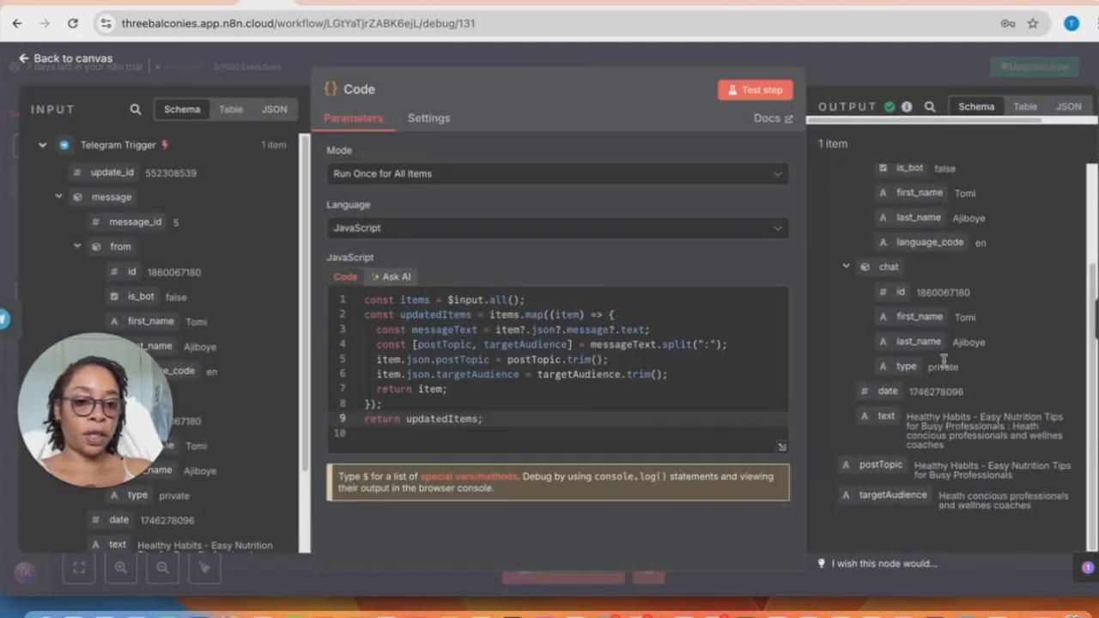
pyautogui.click(24, 60)
# Open the Lkdn Post Agent node and read the LinkedIn post text in its output
pyautogui.doubleClick(642, 279)
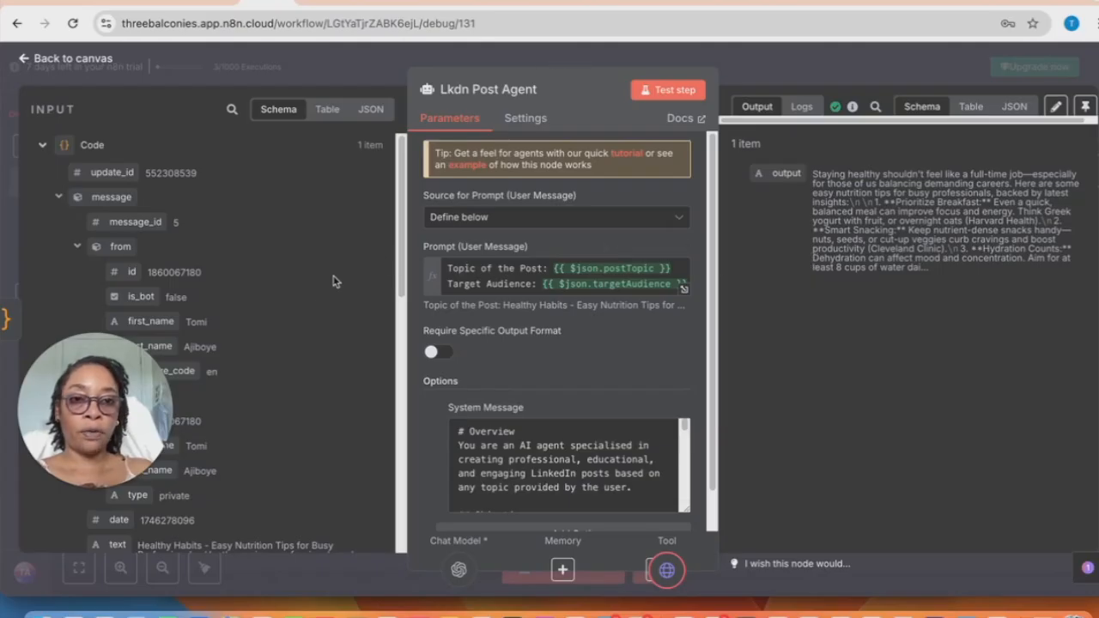
pyautogui.moveTo(862, 184); pyautogui.dragTo(952, 190)
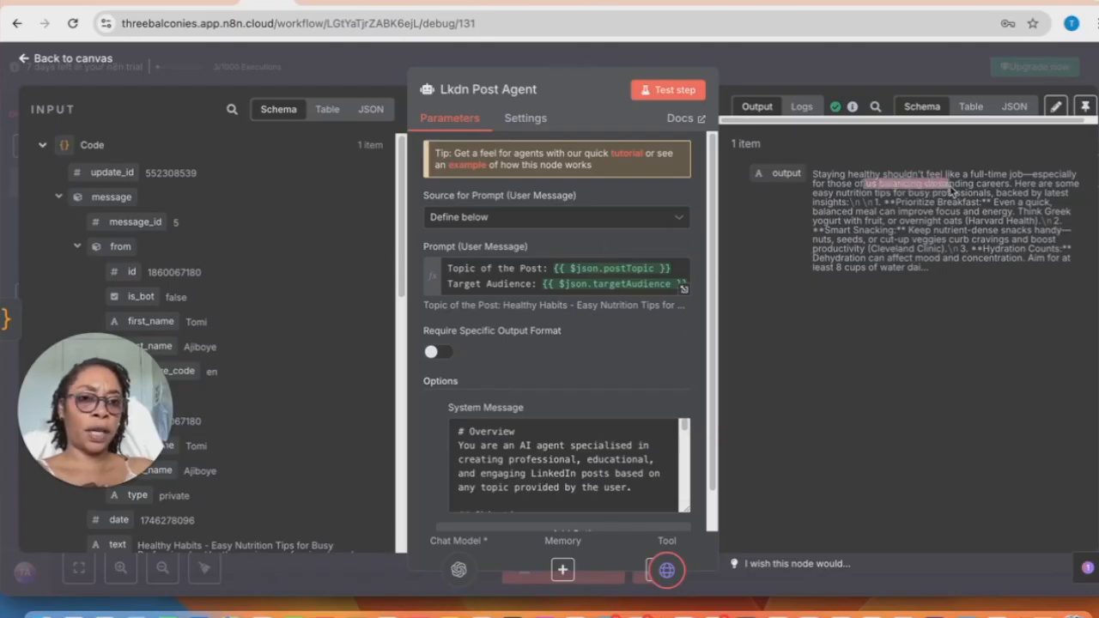
pyautogui.click(932, 253)
pyautogui.scroll(-1, 637, 376)
pyautogui.scroll(1, 636, 376)
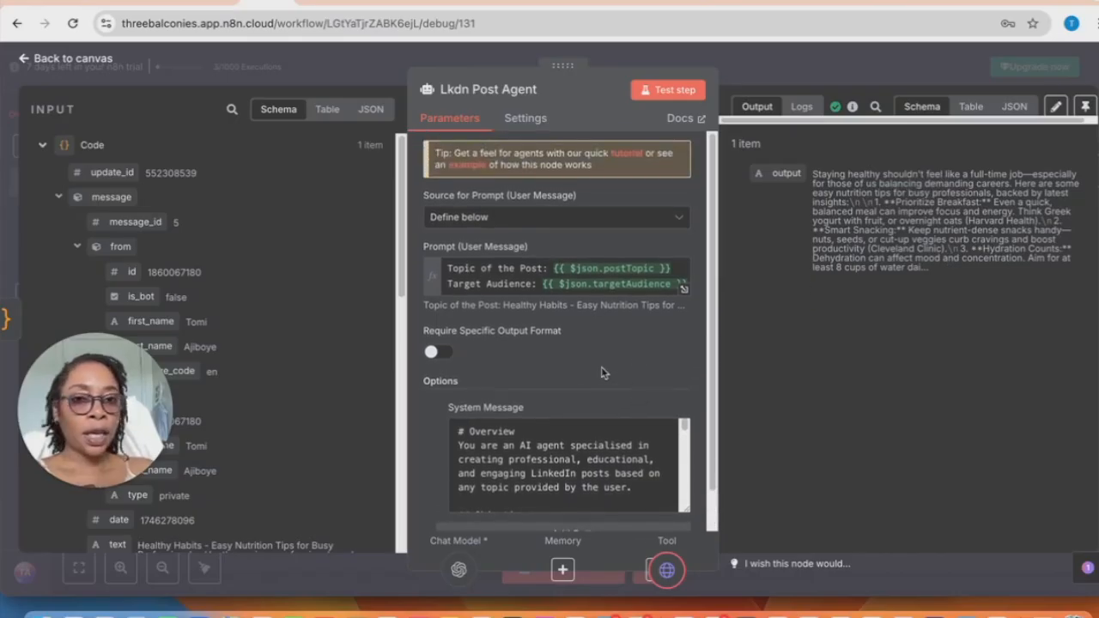
# Open the Tavily Request node and check its header error, authentication settings and JSON body
pyautogui.click(64, 58)
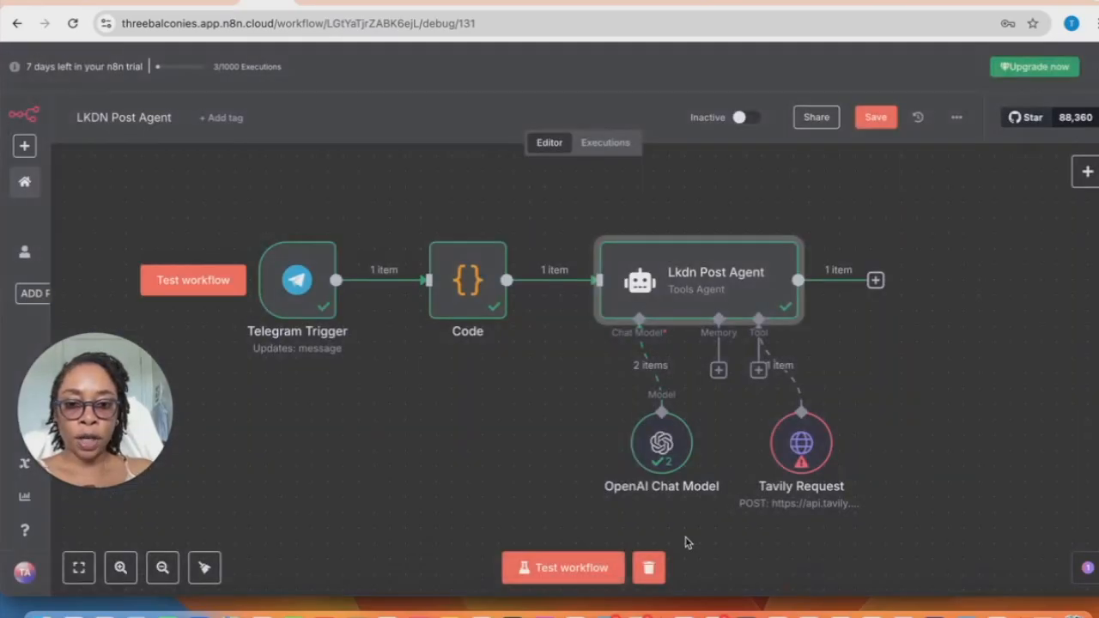
pyautogui.doubleClick(795, 443)
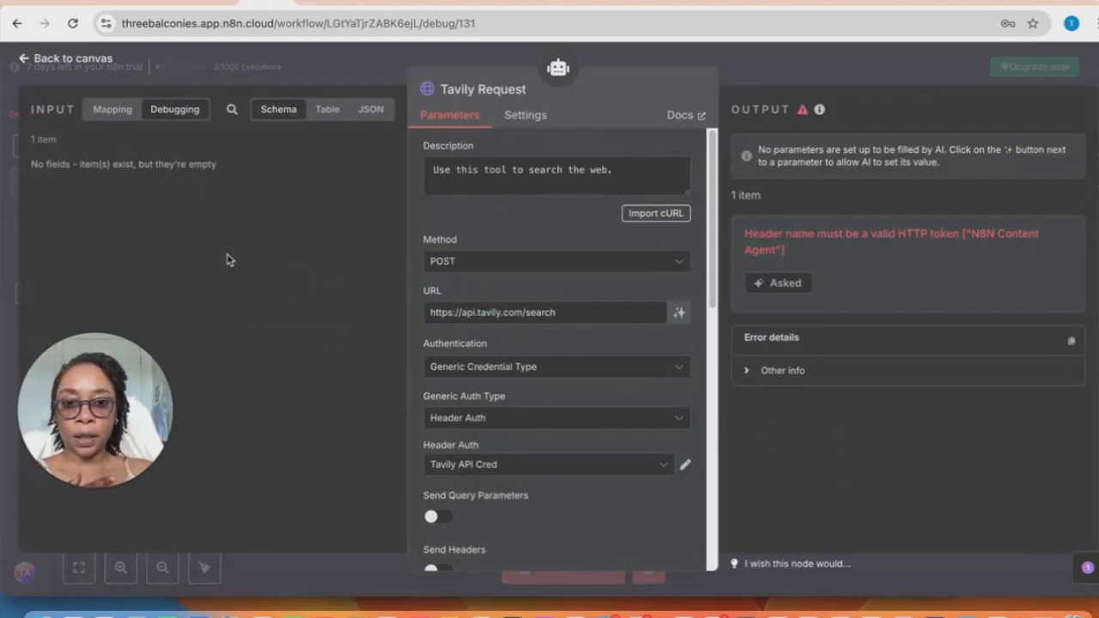
pyautogui.scroll(-5, 615, 449)
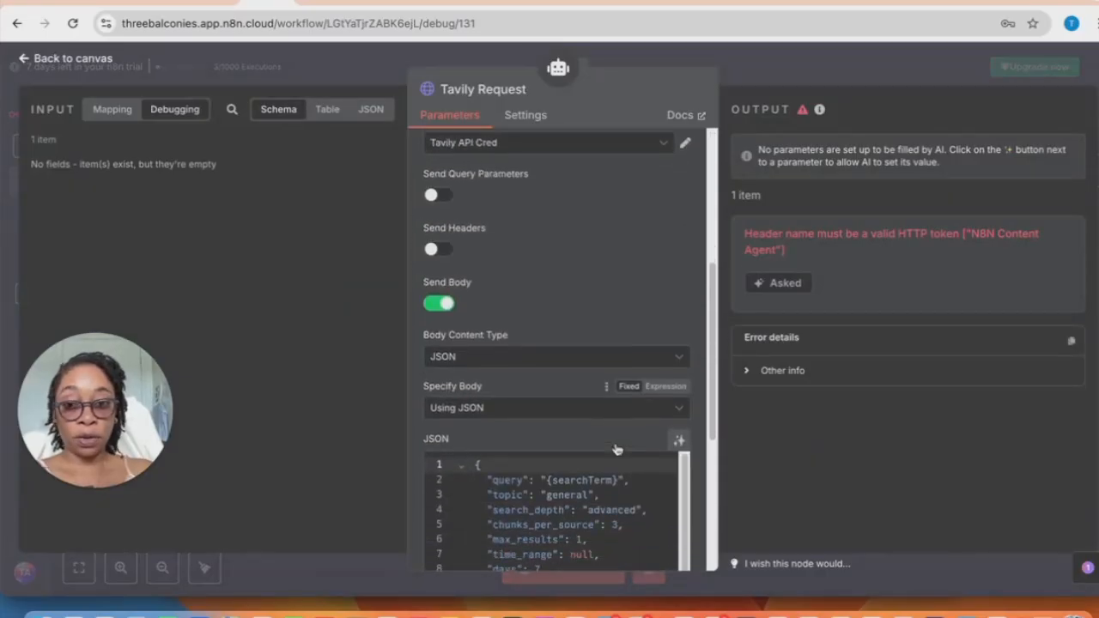
pyautogui.scroll(-2, 614, 449)
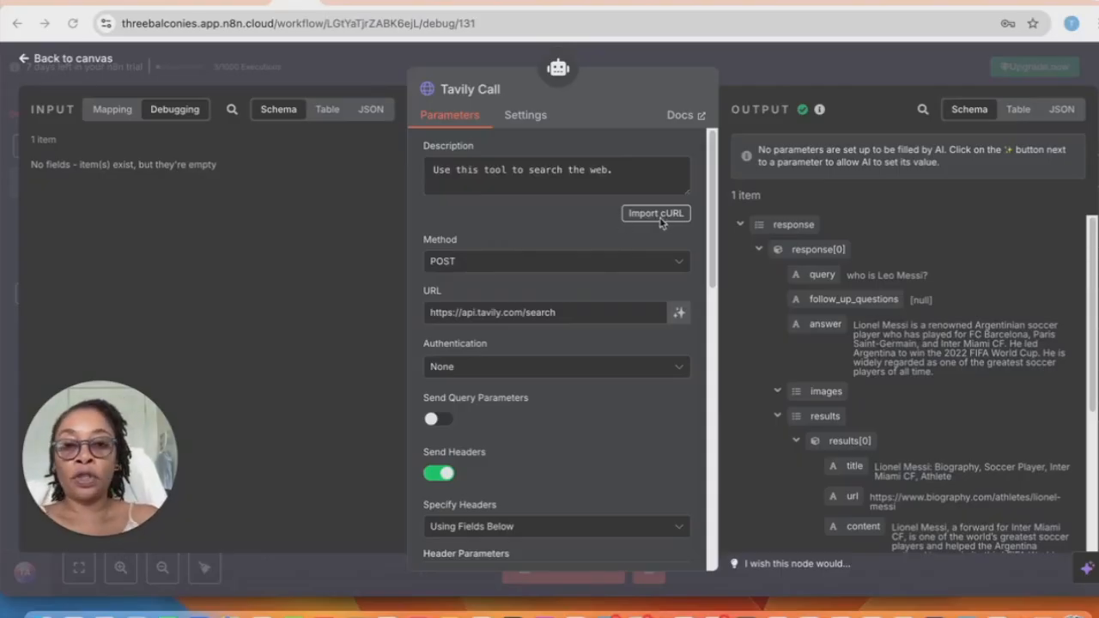
# Check the API keys on the Tavily overview page and the Authorization token in the search endpoint's cURL example
pyautogui.click(951, 3)
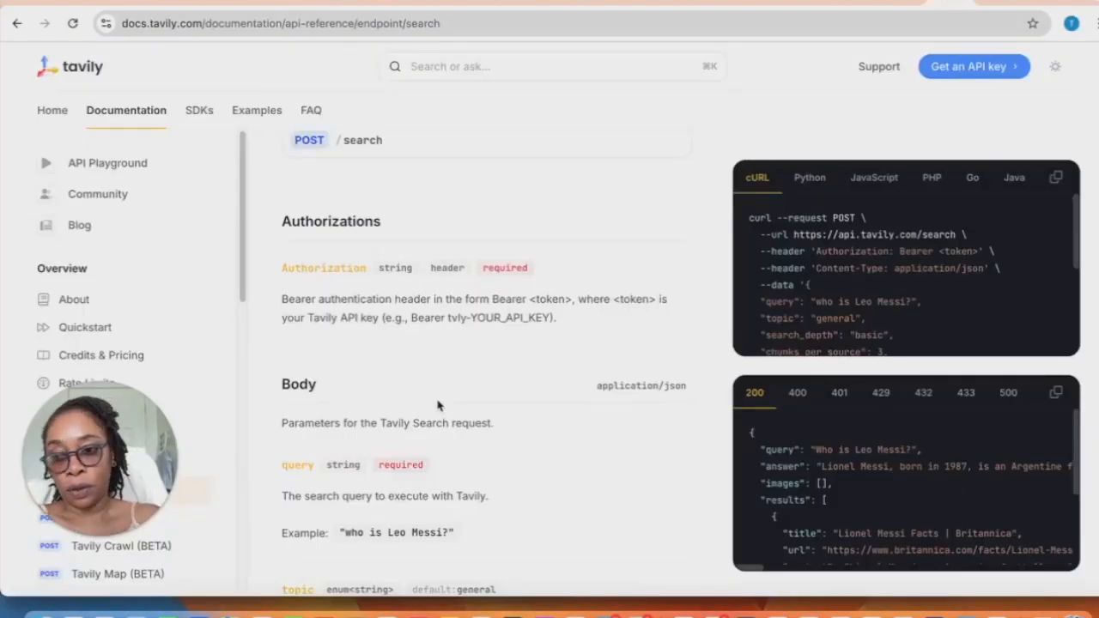
pyautogui.click(895, 3)
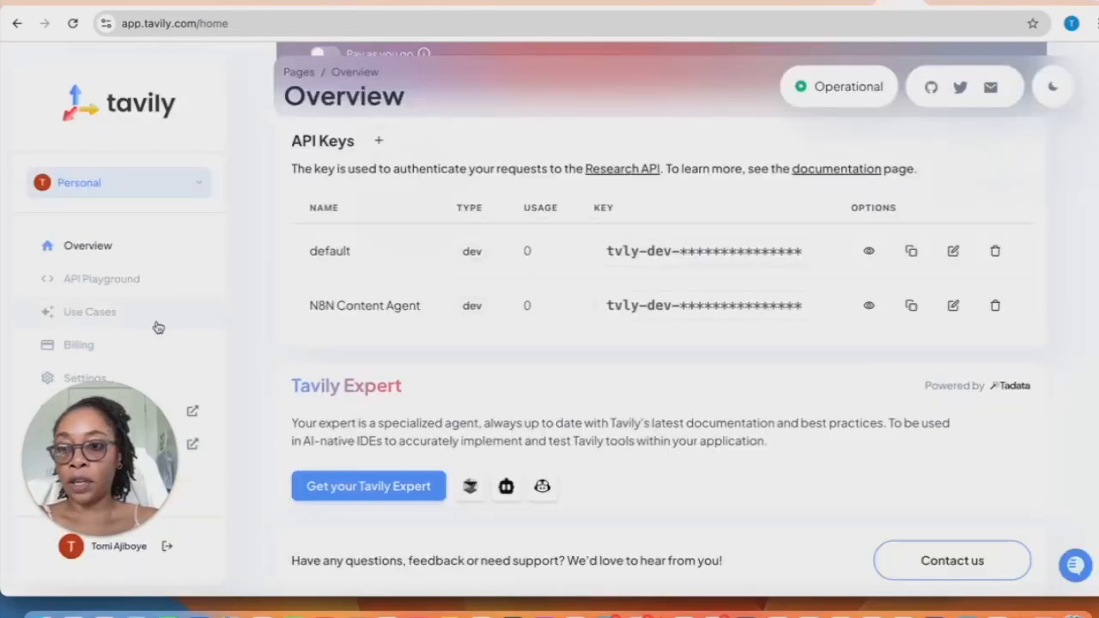
pyautogui.scroll(-3, 167, 318)
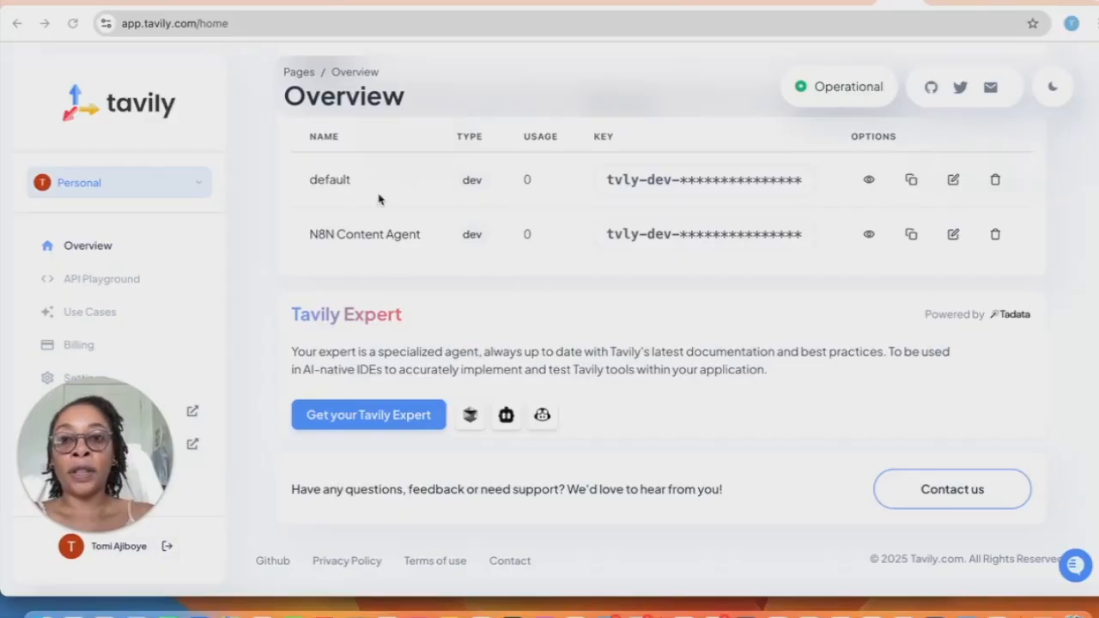
pyautogui.click(908, 7)
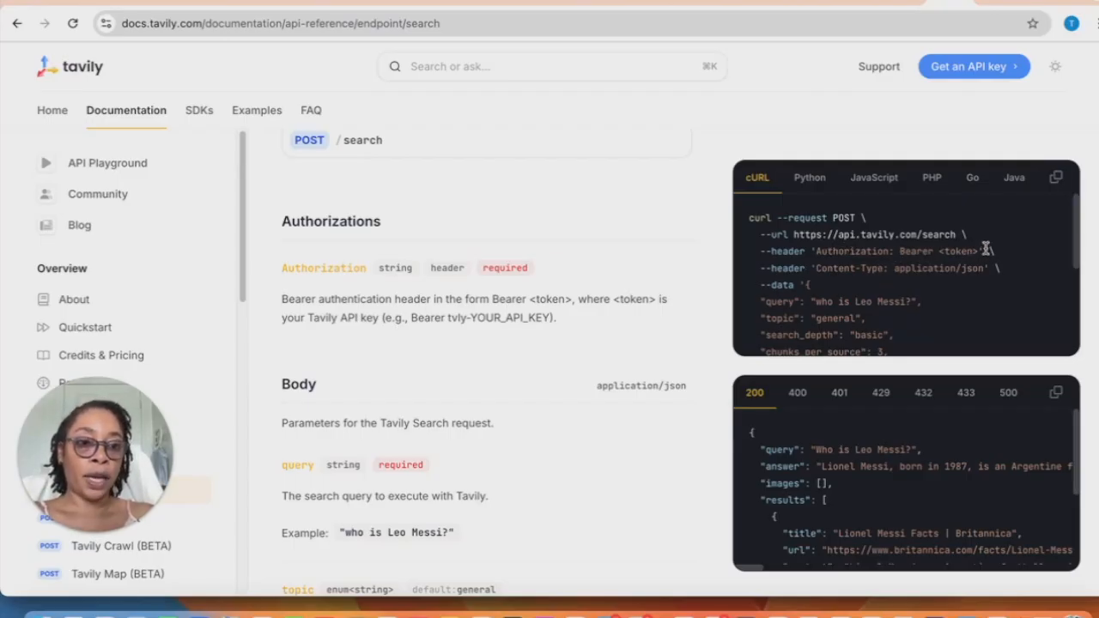
pyautogui.moveTo(986, 250); pyautogui.dragTo(938, 251)
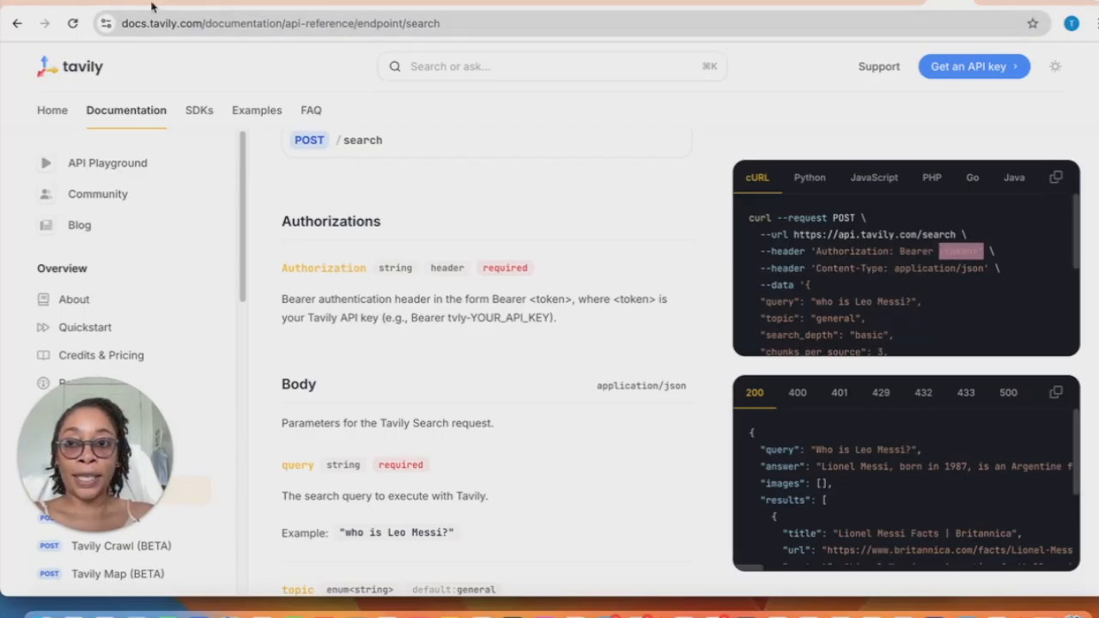
# Check where the token placeholder sits in the Tavily Call node's cURL import command, and close it without importing
pyautogui.click(285, 3)
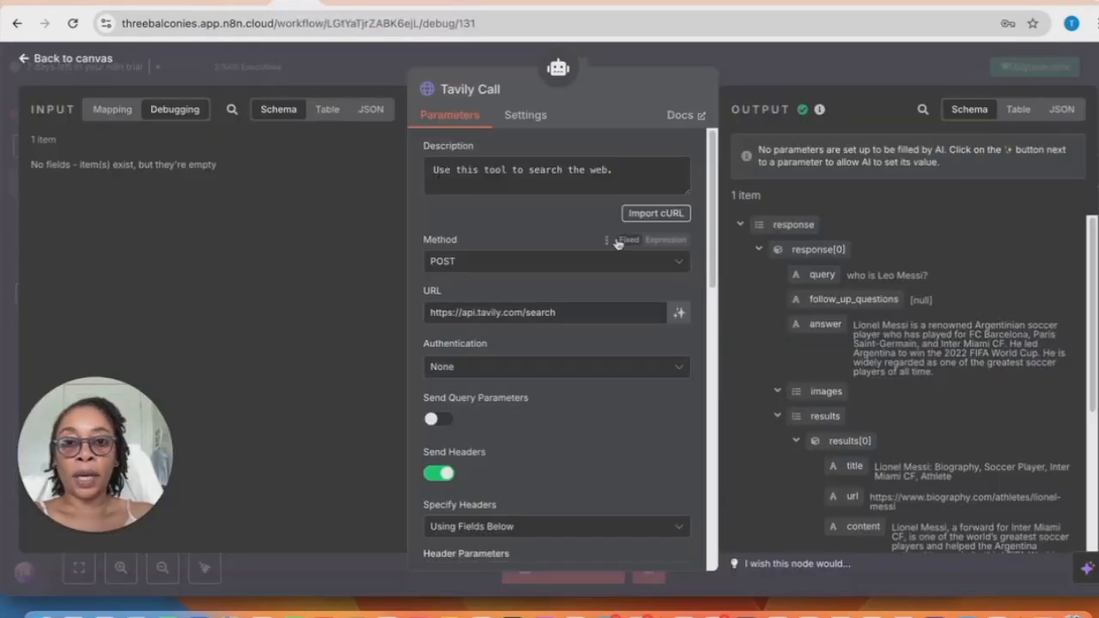
pyautogui.click(655, 214)
pyautogui.click(504, 314)
pyautogui.scroll(1, 505, 314)
pyautogui.scroll(5, 505, 314)
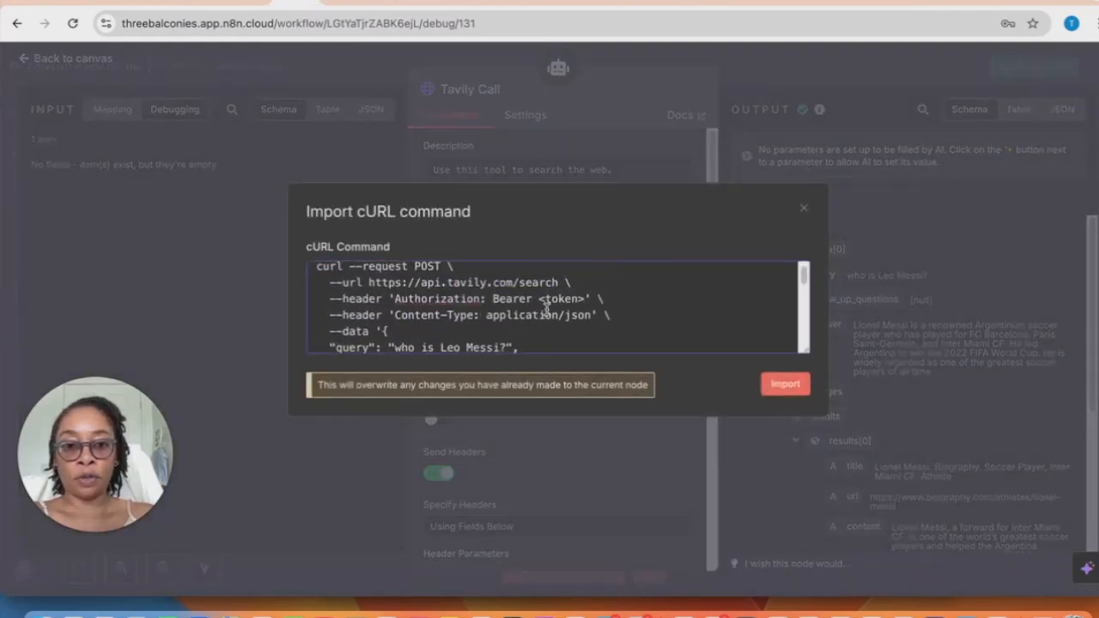
pyautogui.scroll(1, 476, 305)
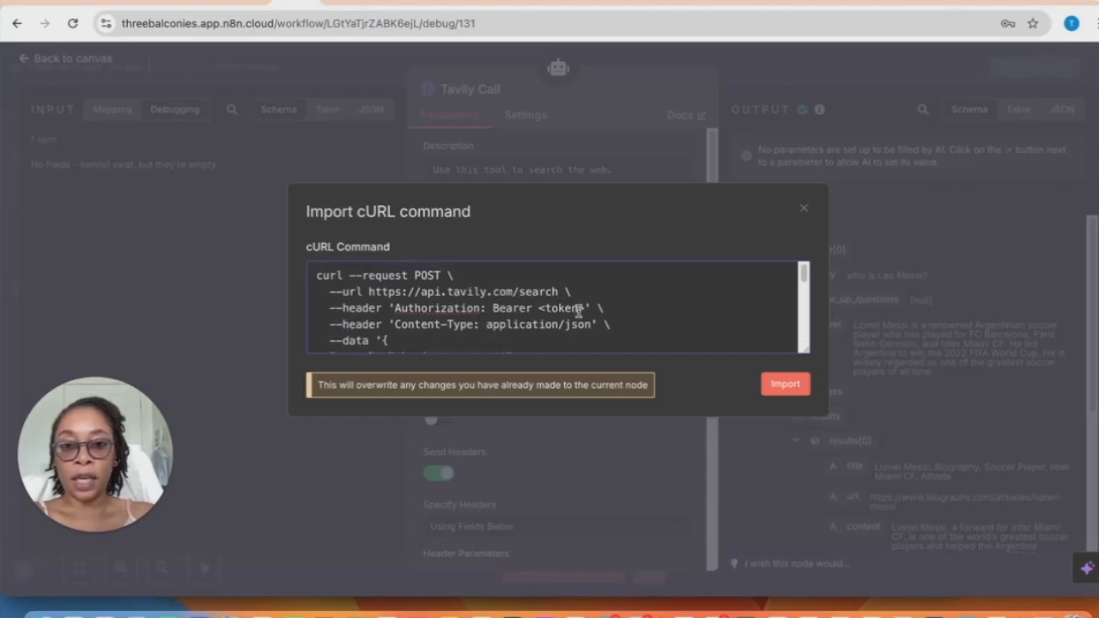
pyautogui.moveTo(588, 308); pyautogui.dragTo(537, 307)
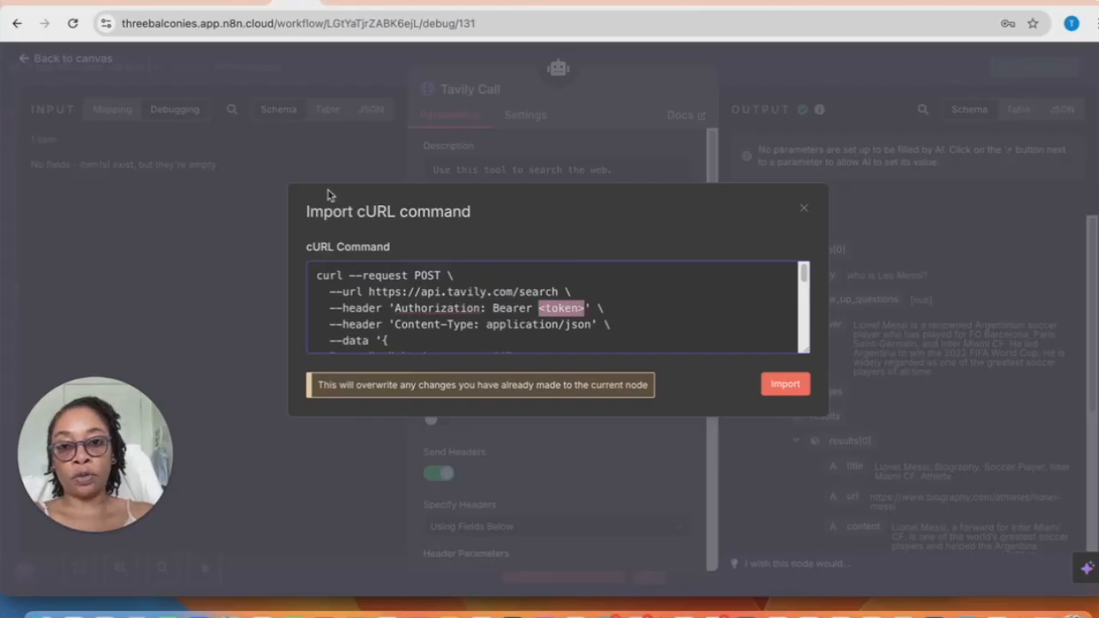
pyautogui.click(193, 202)
# Review the Tavily Call node's Authorization header parameter and its JSON search body
pyautogui.scroll(-3, 571, 313)
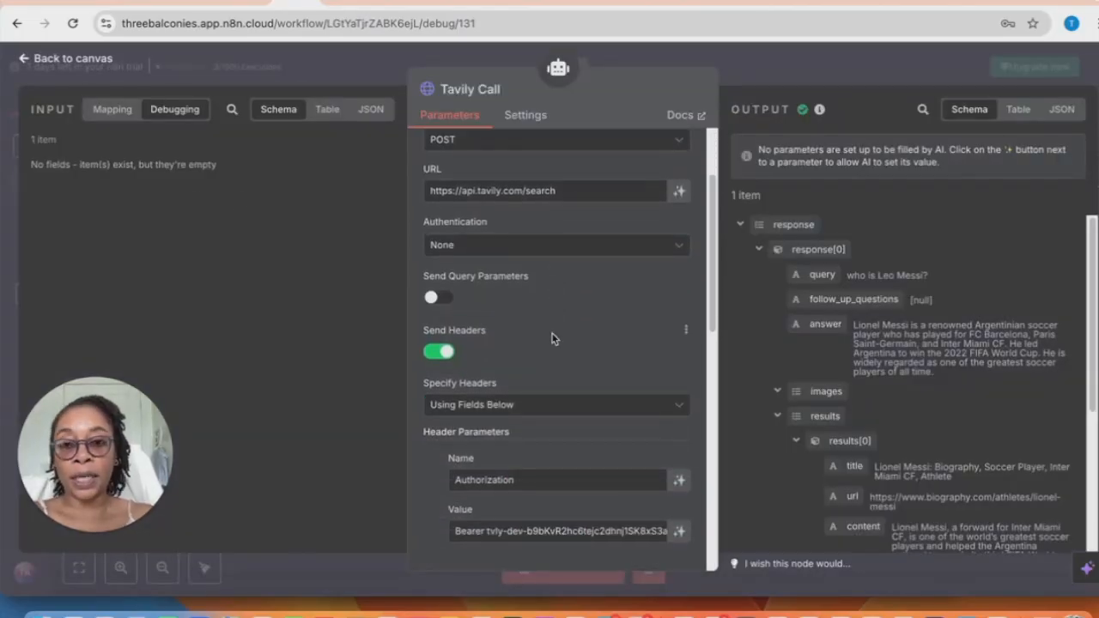
pyautogui.scroll(-2, 553, 338)
pyautogui.scroll(-1, 542, 400)
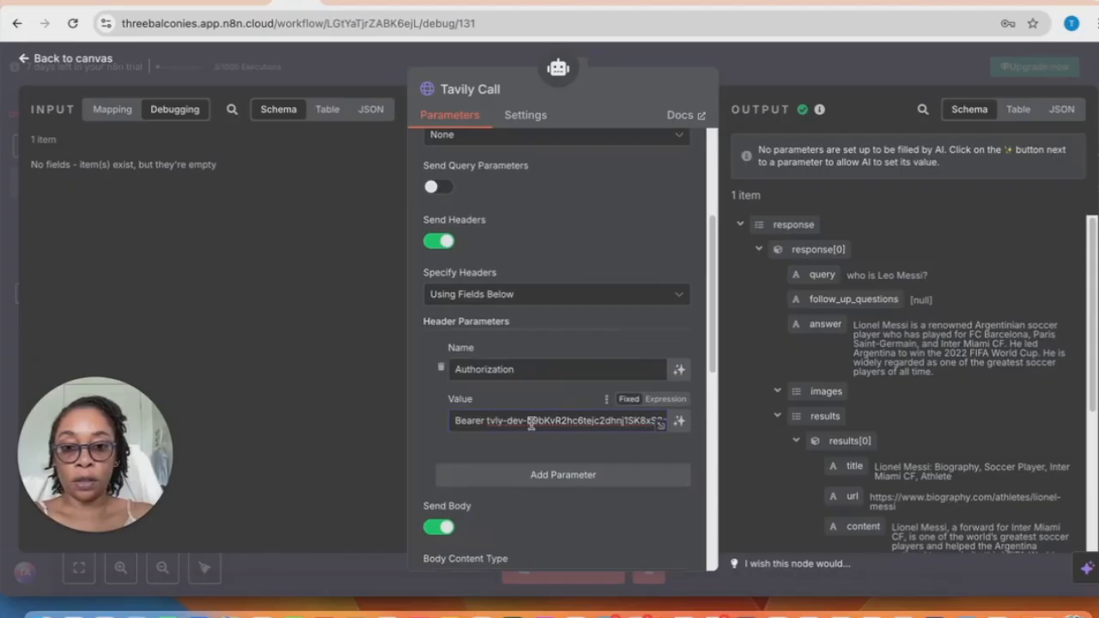
pyautogui.click(488, 421)
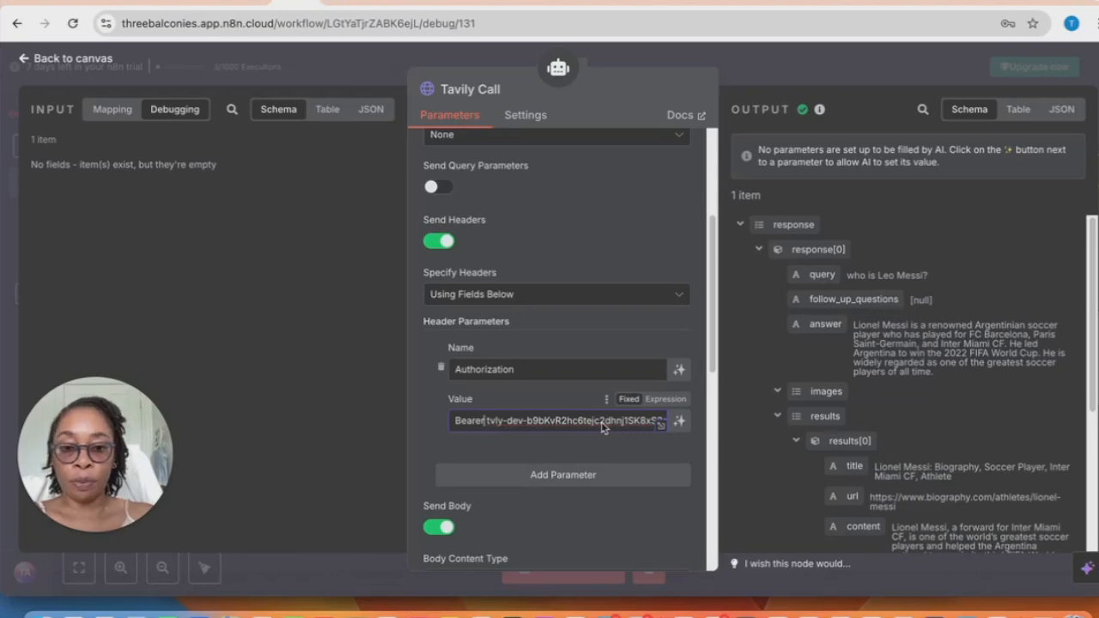
pyautogui.scroll(-10, 614, 429)
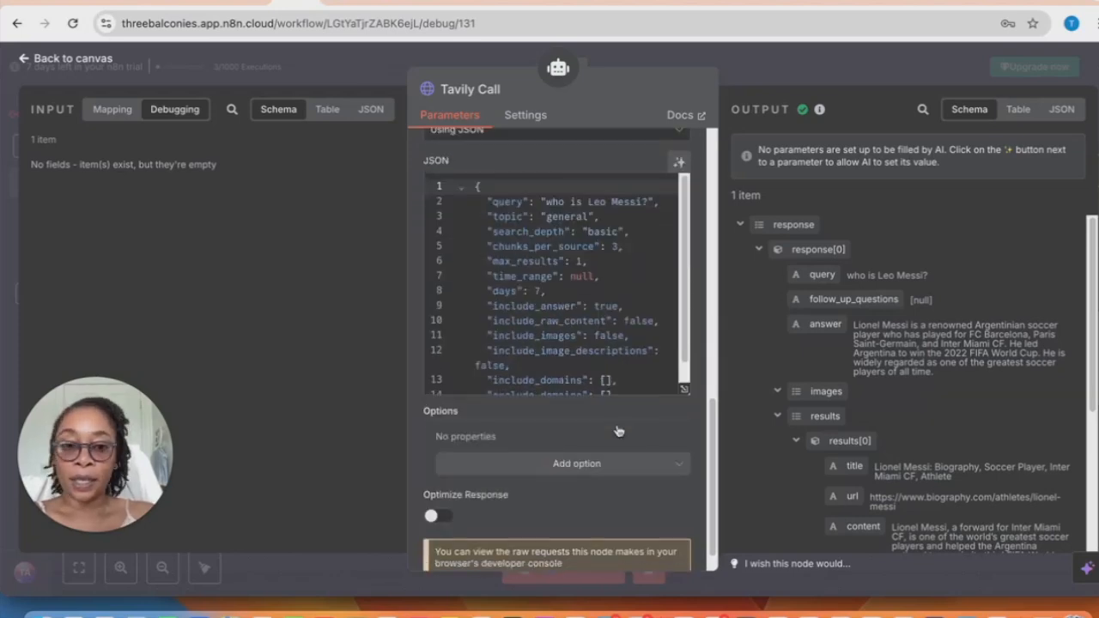
pyautogui.scroll(-1, 618, 431)
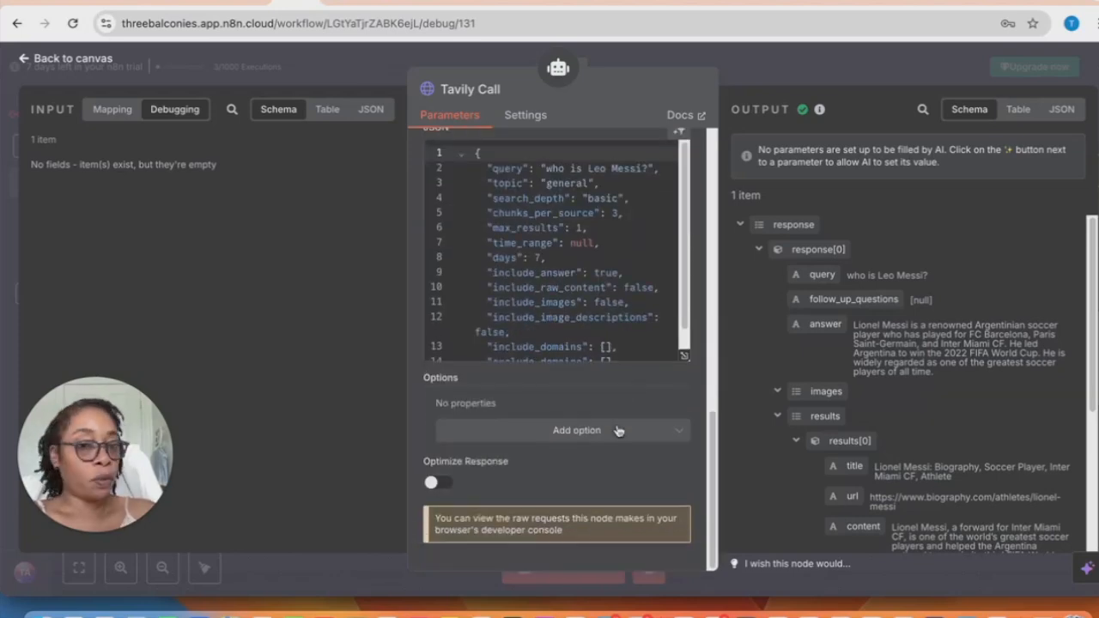
# Look at the Tavily node and canvas of the Content Agent workflow, and return to the LKDN Post Agent workflow
pyautogui.click(30, 66)
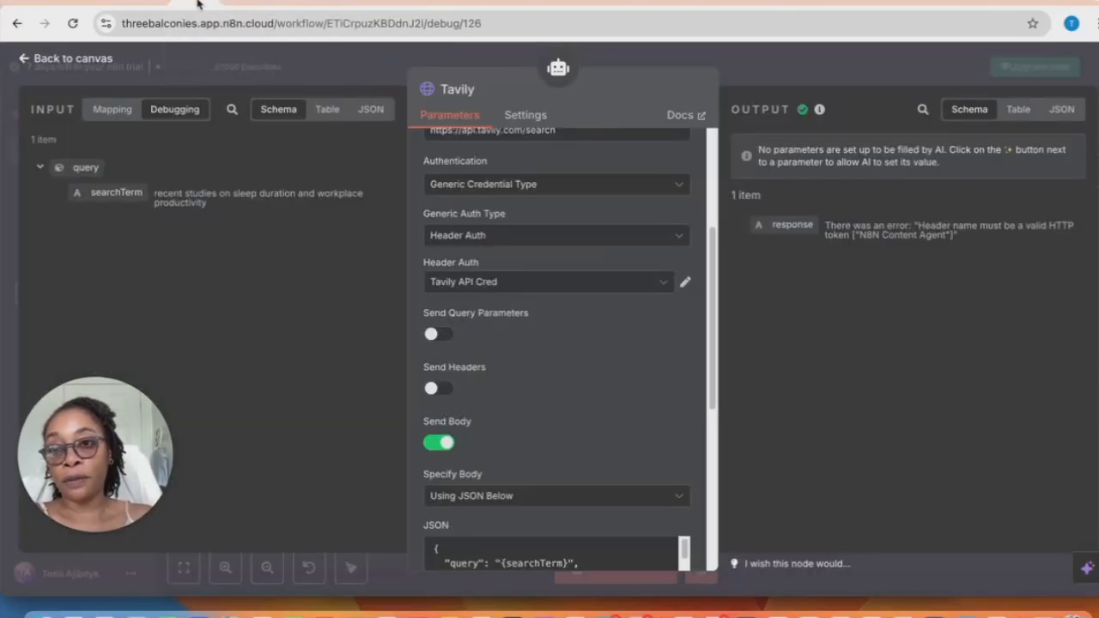
pyautogui.click(48, 60)
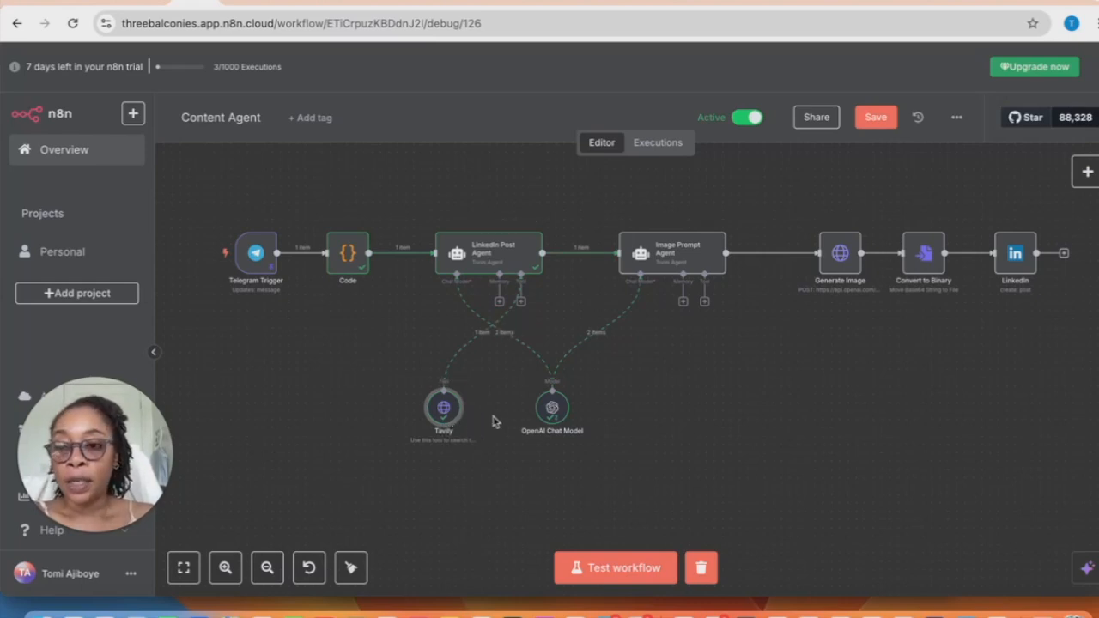
pyautogui.click(283, 2)
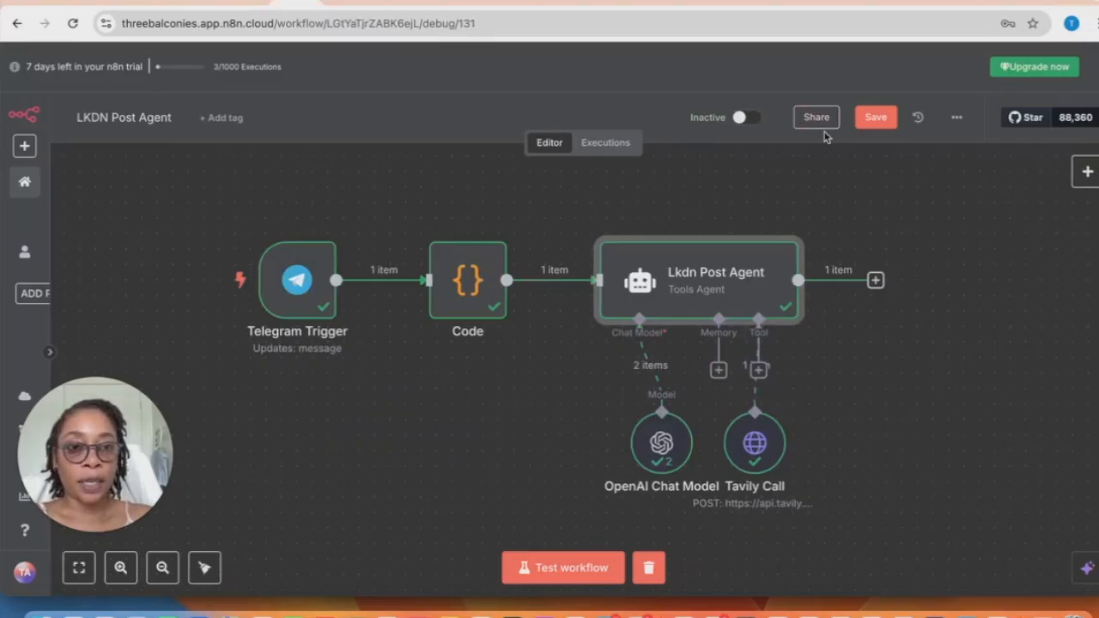
# Review the workflow's execution history, including the May 3, 14:36:50 run, and return to the editor
pyautogui.click(607, 145)
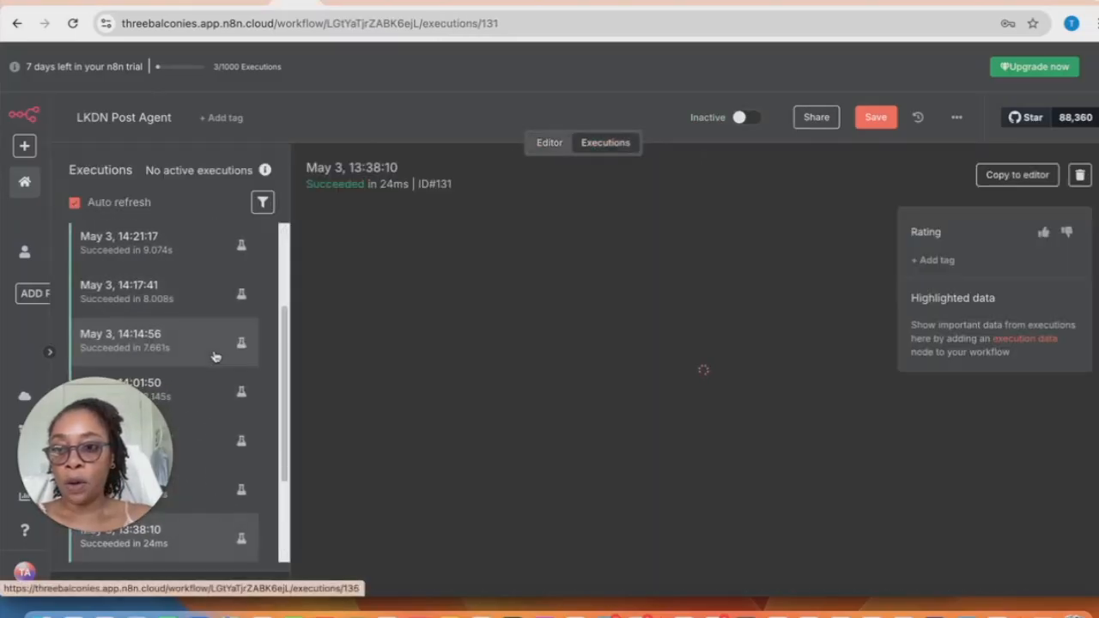
pyautogui.scroll(3, 214, 354)
pyautogui.scroll(-2, 178, 348)
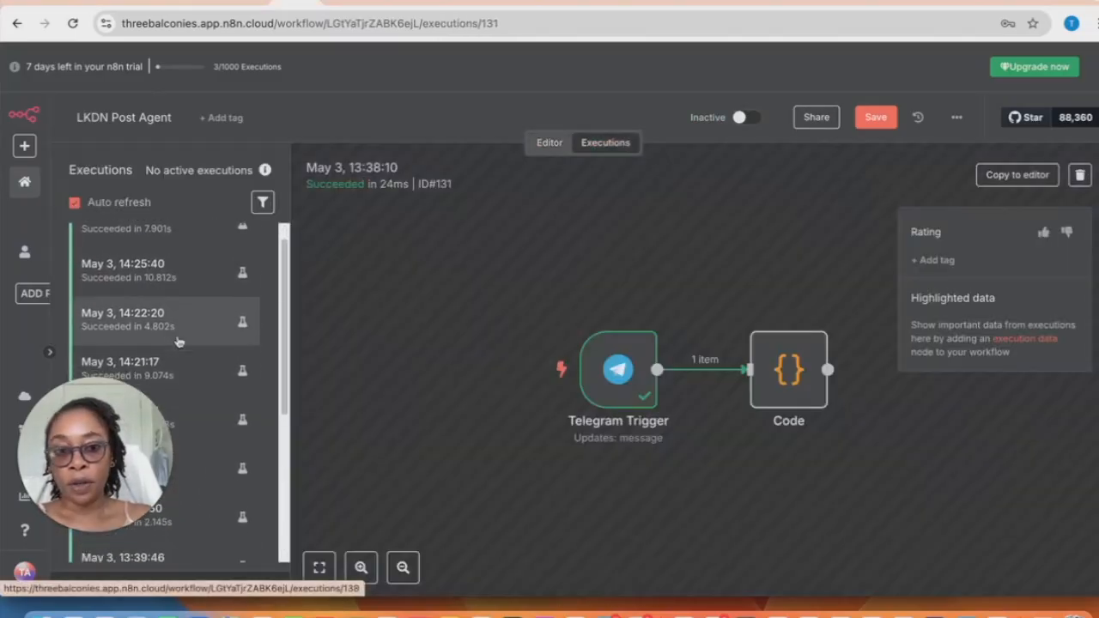
pyautogui.scroll(-1, 183, 345)
pyautogui.scroll(3, 155, 283)
pyautogui.click(123, 247)
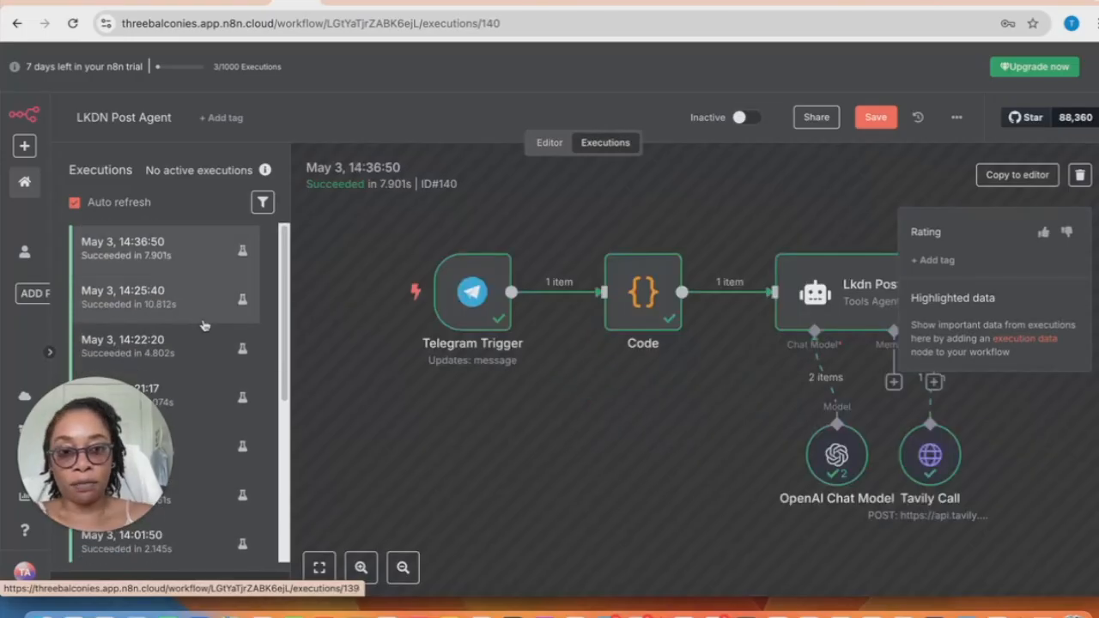
pyautogui.scroll(-4, 184, 370)
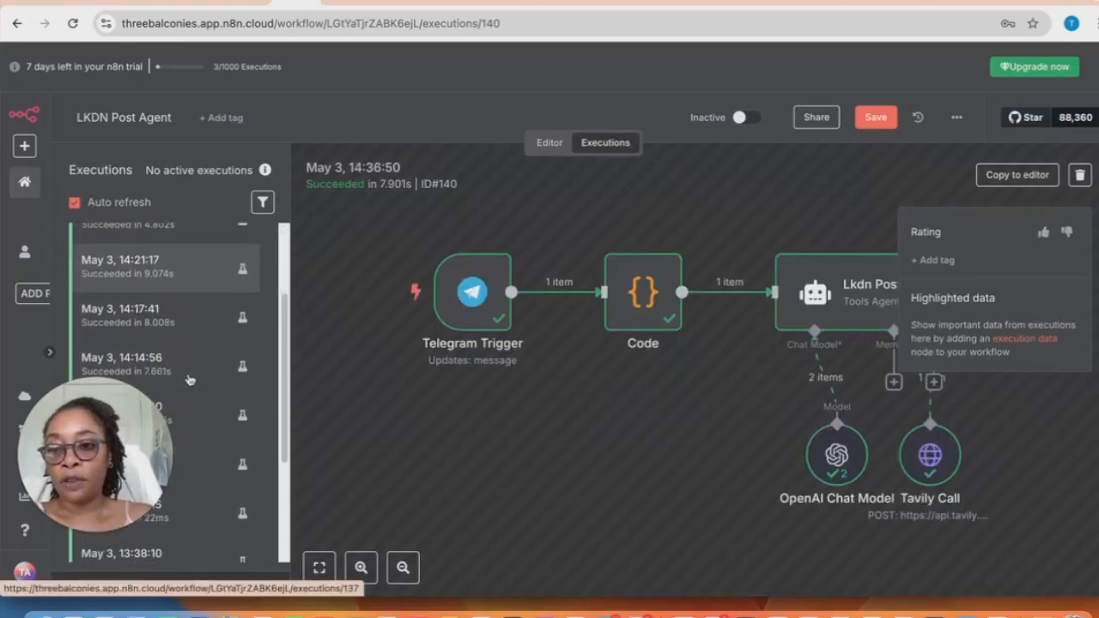
pyautogui.scroll(4, 184, 373)
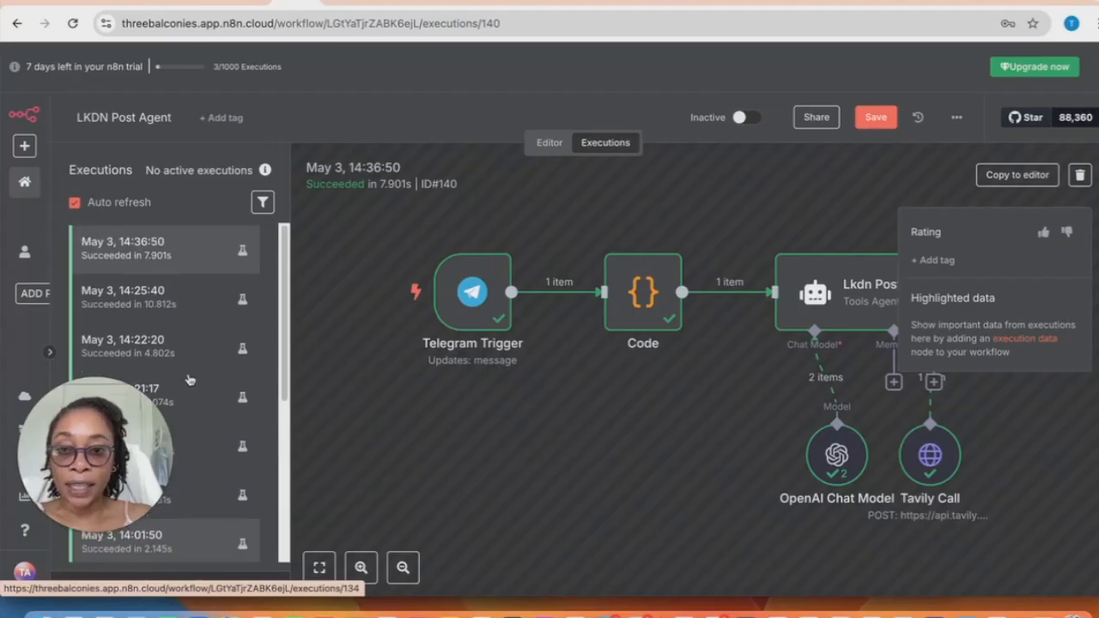
pyautogui.click(548, 143)
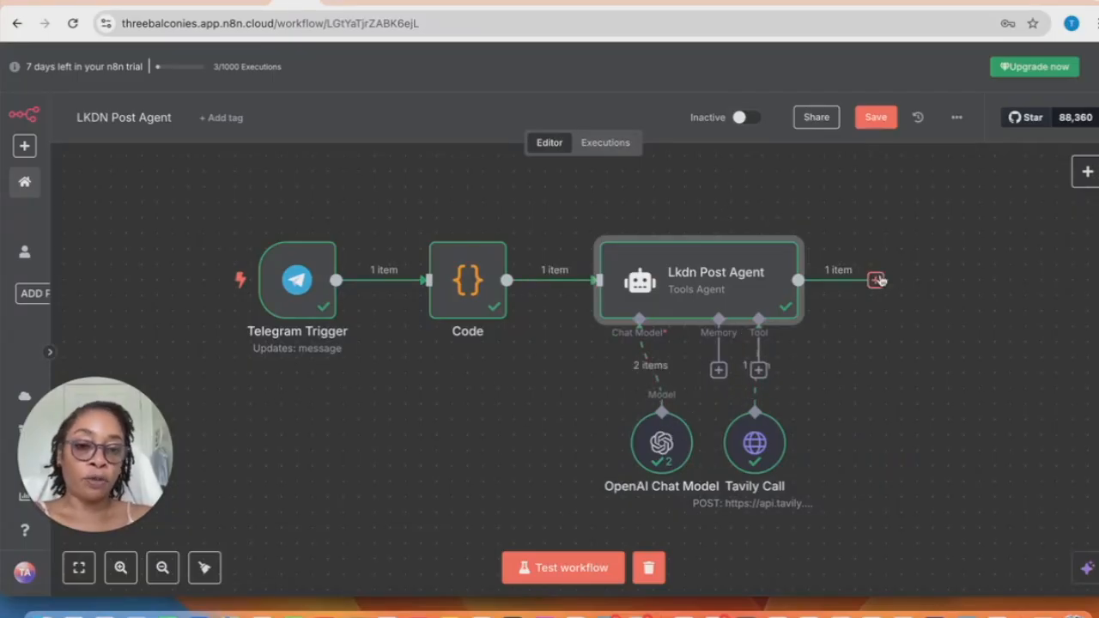
# Open the Lkdn Post Agent node and read the generated LinkedIn post in its output
pyautogui.doubleClick(694, 284)
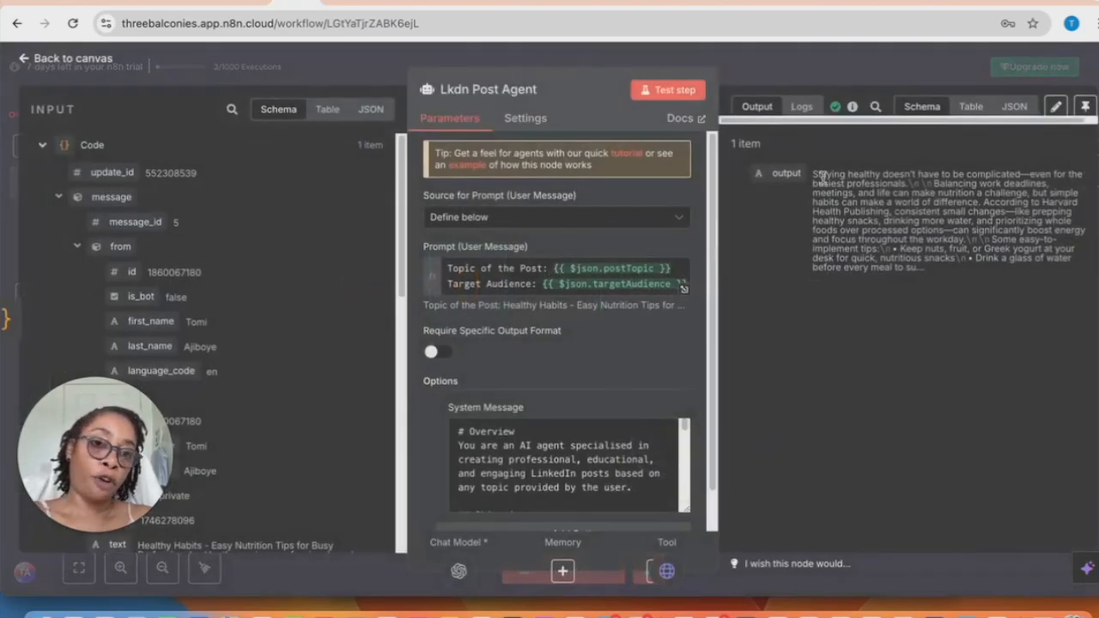
pyautogui.moveTo(826, 175); pyautogui.dragTo(1000, 175)
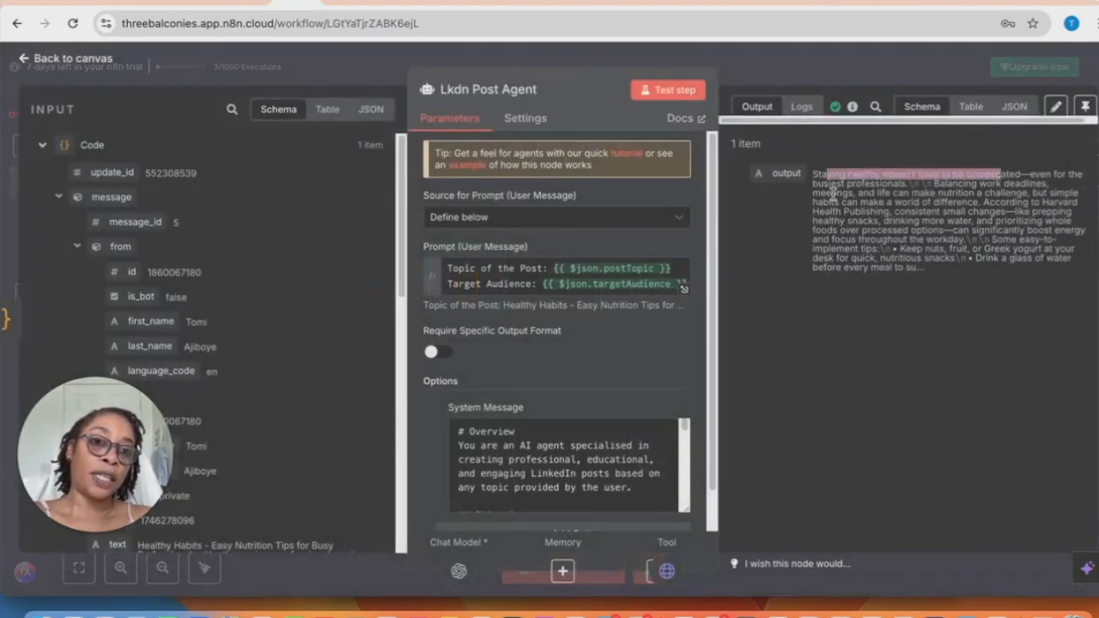
pyautogui.moveTo(827, 192); pyautogui.dragTo(1030, 182)
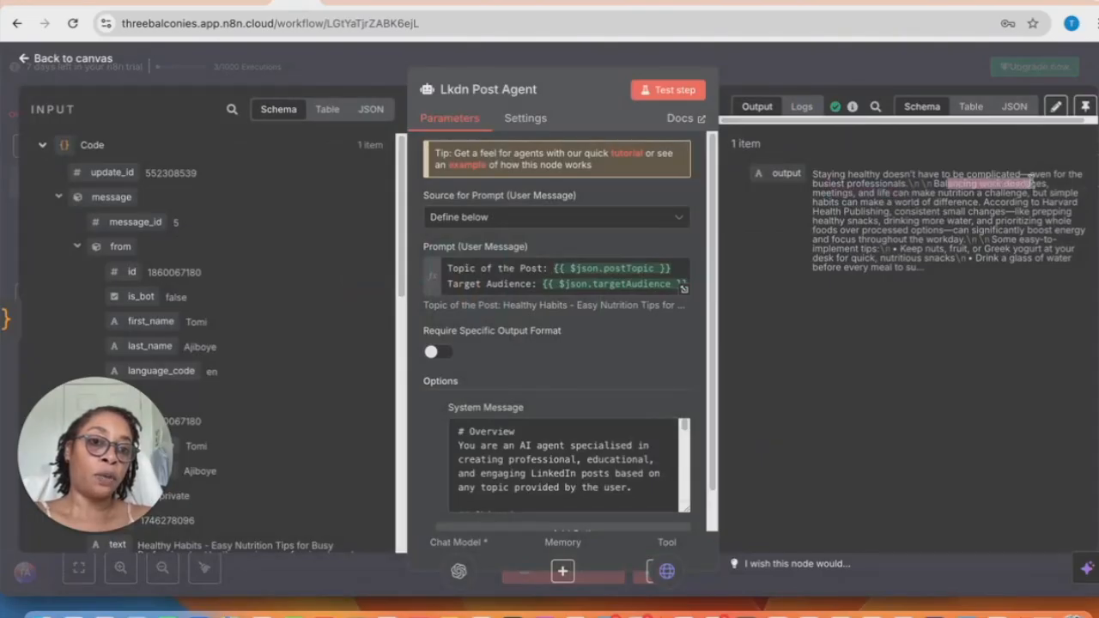
pyautogui.moveTo(812, 194); pyautogui.dragTo(843, 196)
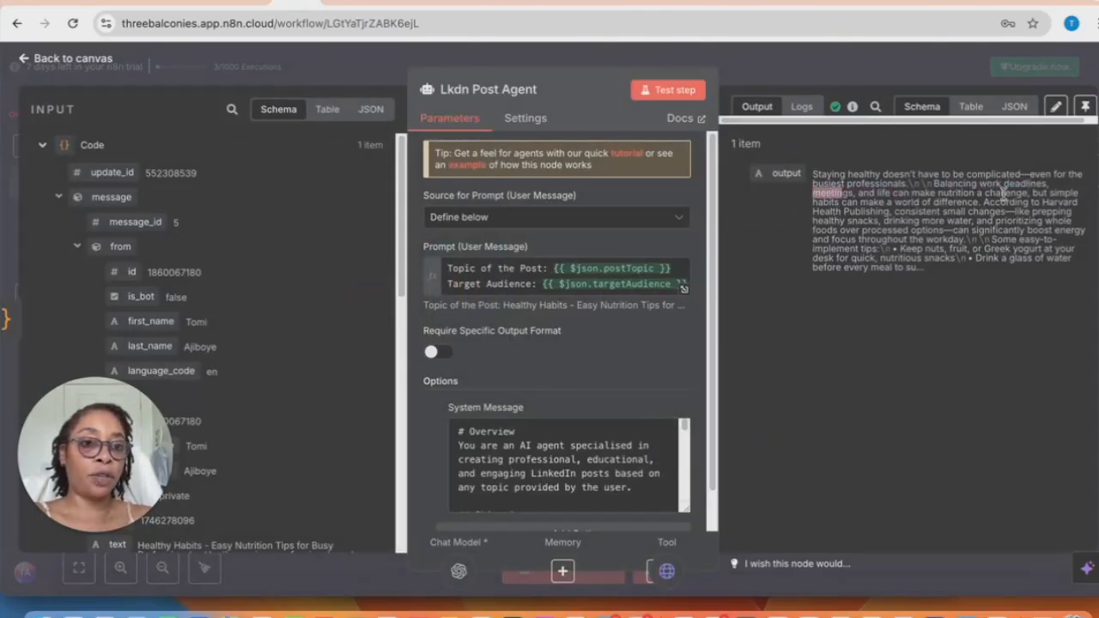
pyautogui.moveTo(1033, 194); pyautogui.dragTo(842, 213)
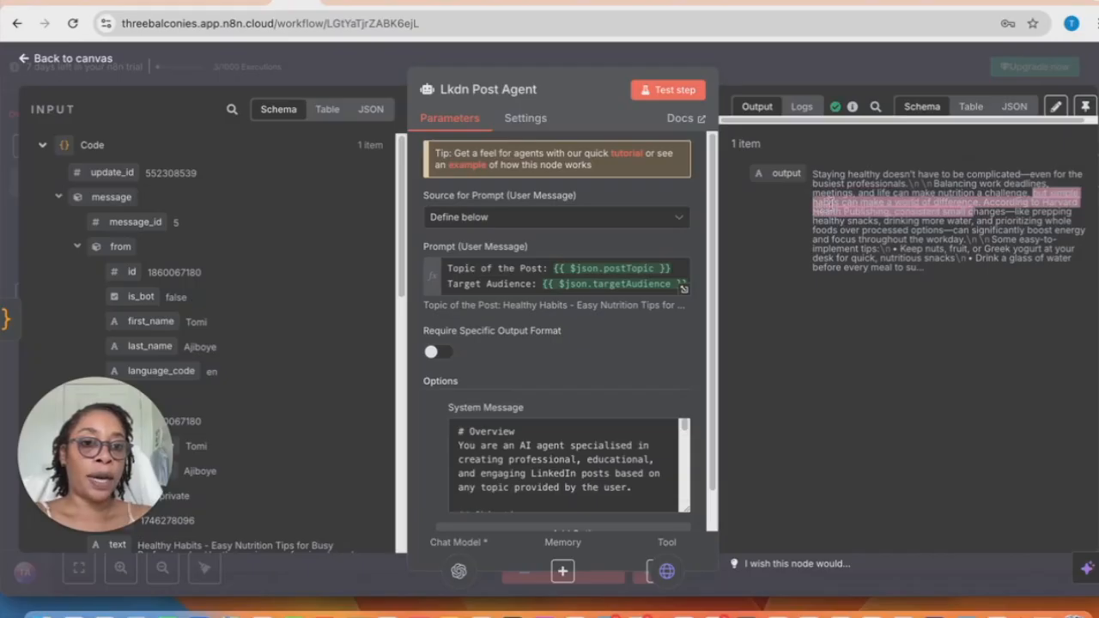
pyautogui.click(970, 234)
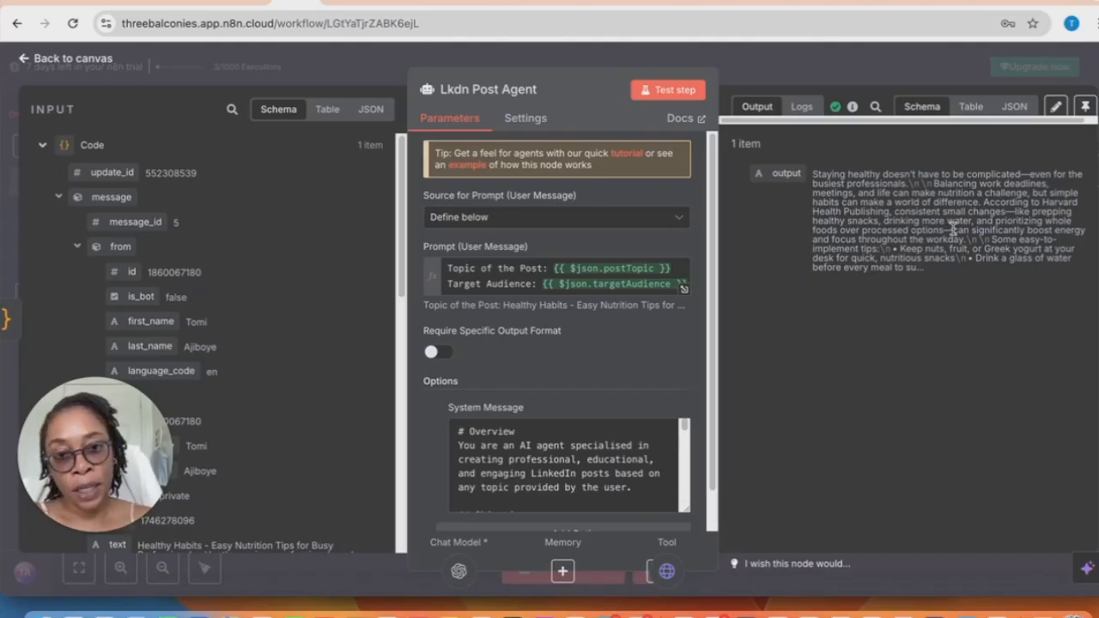
# Return to the canvas and save the LKDN Post Agent workflow
pyautogui.click(41, 60)
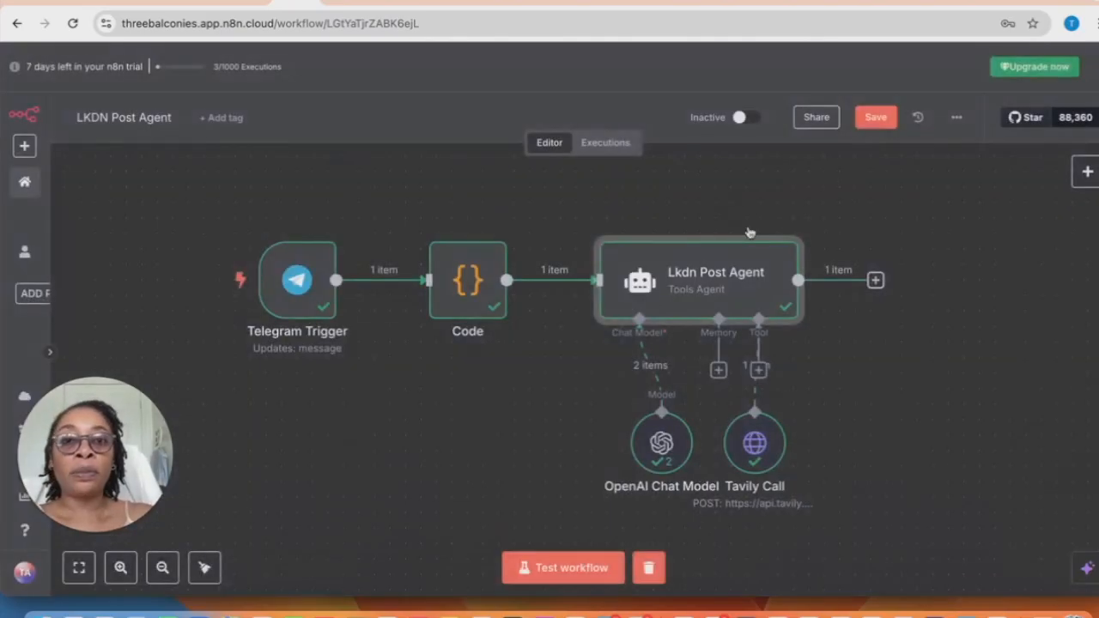
pyautogui.hotkey('ctrl', 's')
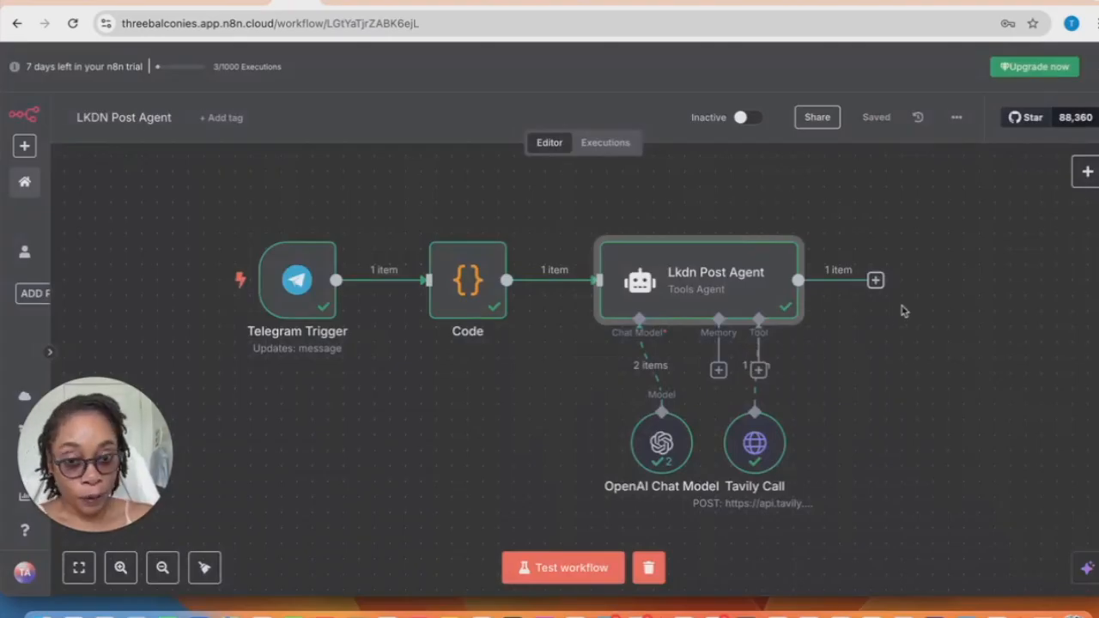
# Look at the Content Agent workflow for reference, and review the Lkdn Post Agent node's output in the LKDN Post Agent workflow
pyautogui.click(183, 5)
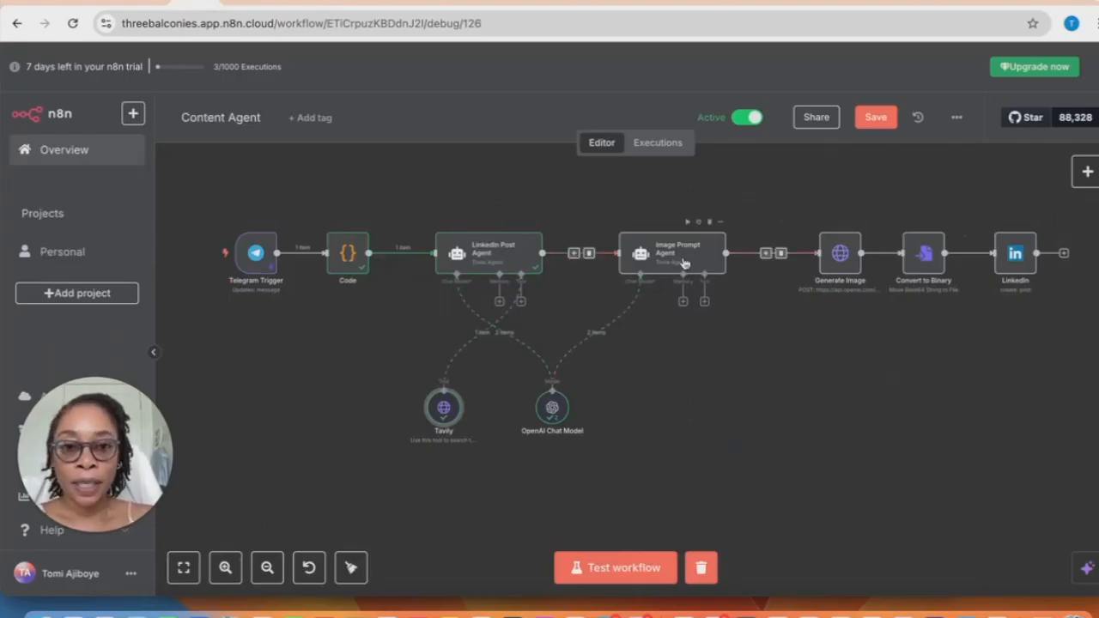
pyautogui.click(292, 6)
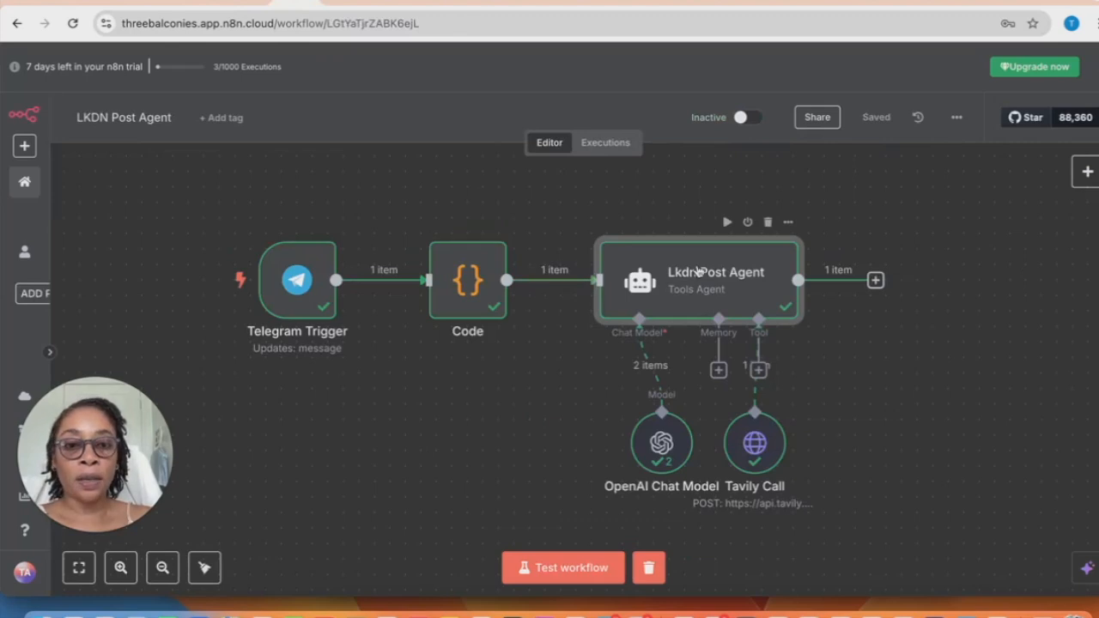
pyautogui.doubleClick(773, 276)
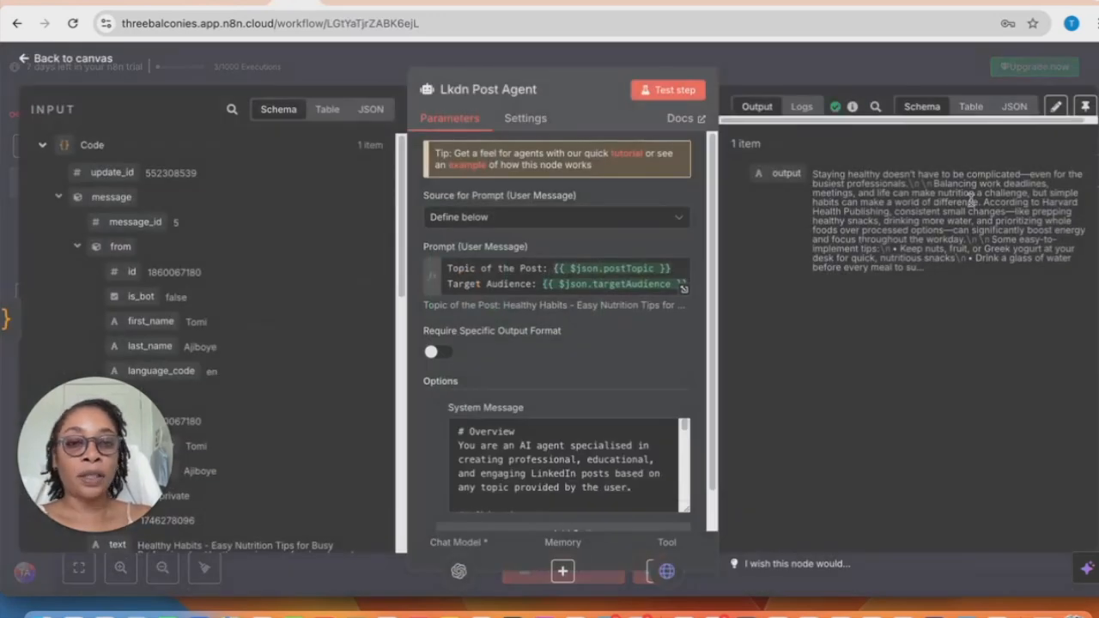
pyautogui.click(85, 68)
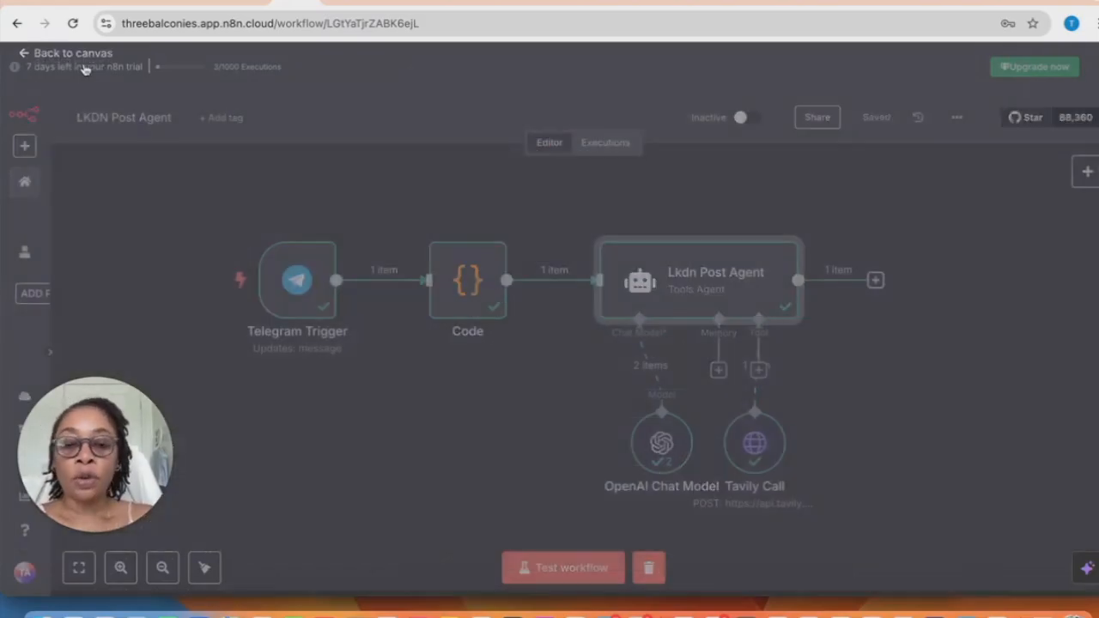
# Add an AI Agent node after the Lkdn Post Agent and rename it Image Prompt Agent
pyautogui.click(876, 281)
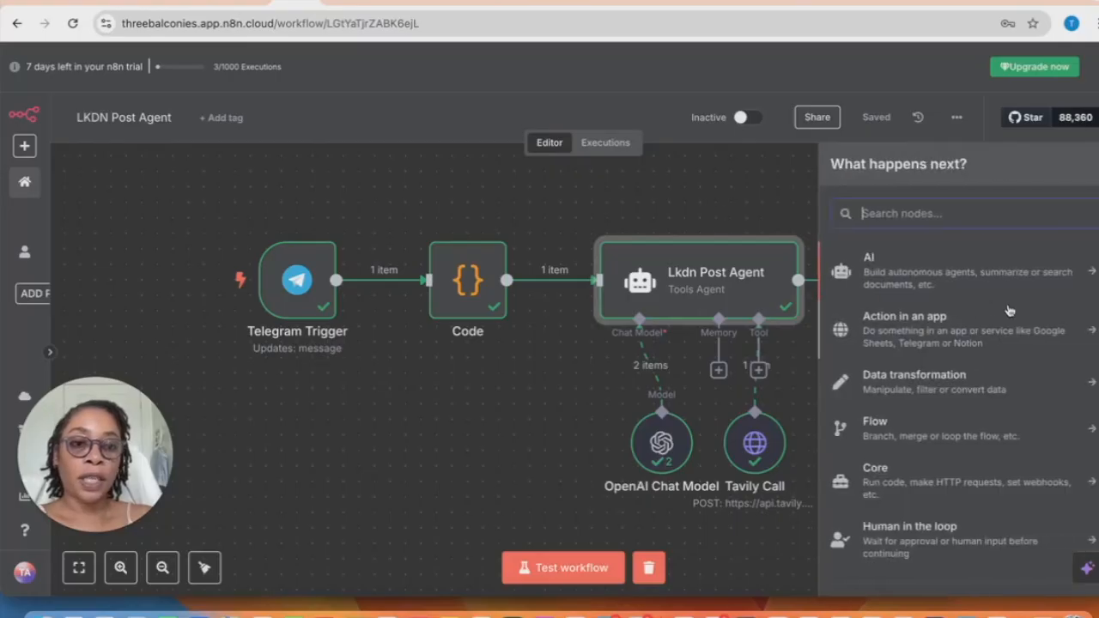
pyautogui.click(962, 272)
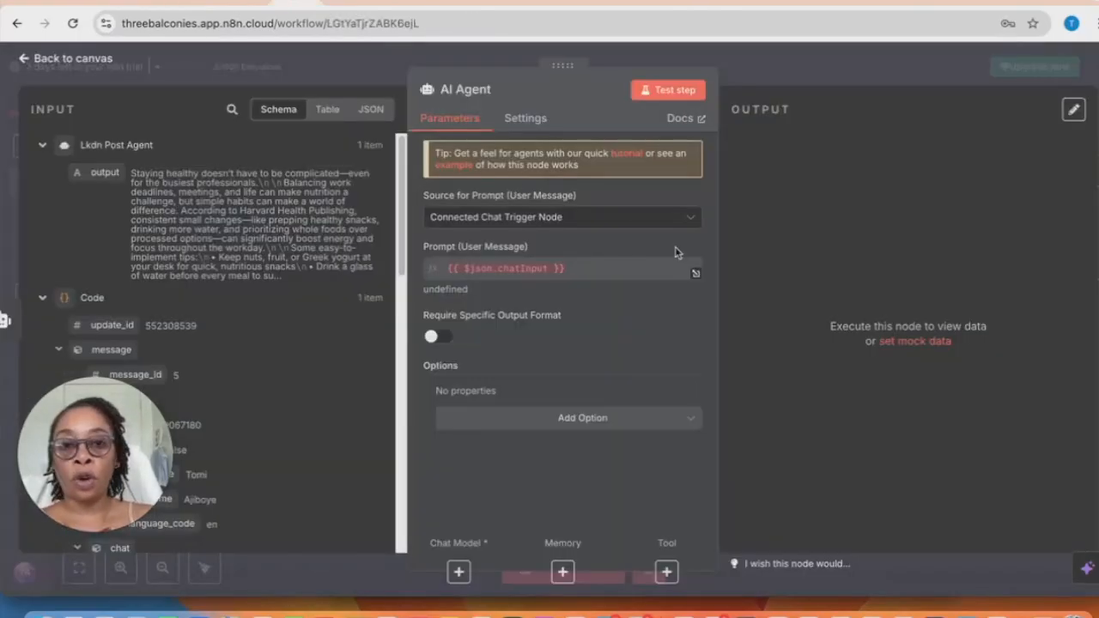
pyautogui.click(496, 91)
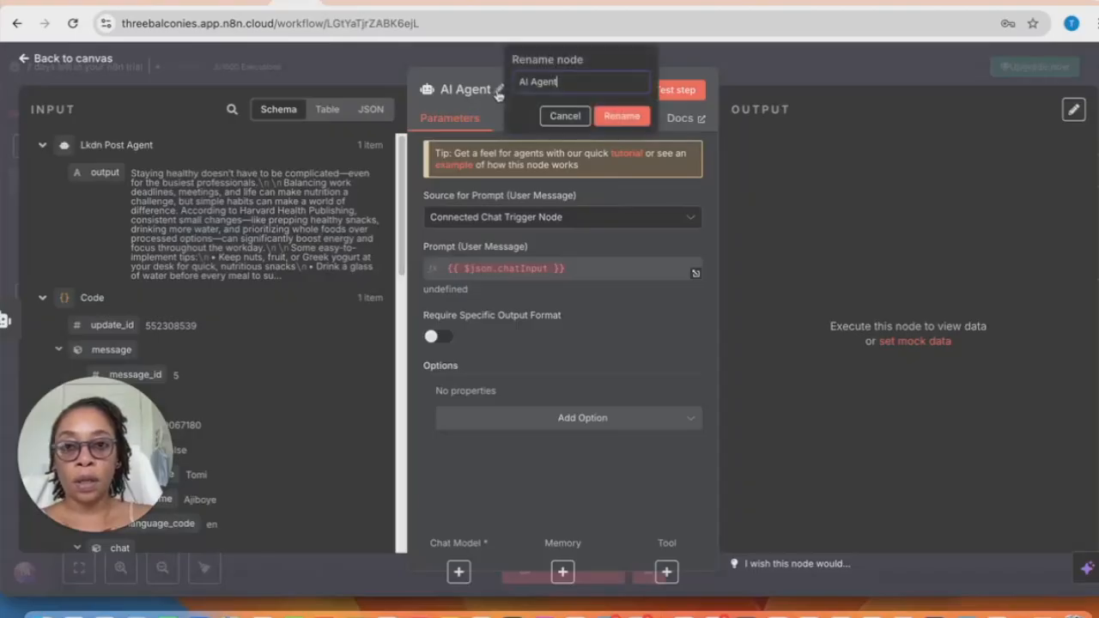
pyautogui.write('Image Prompt Agent')
pyautogui.click(553, 84)
pyautogui.press('BackSpace')
pyautogui.write('P')
pyautogui.click(622, 116)
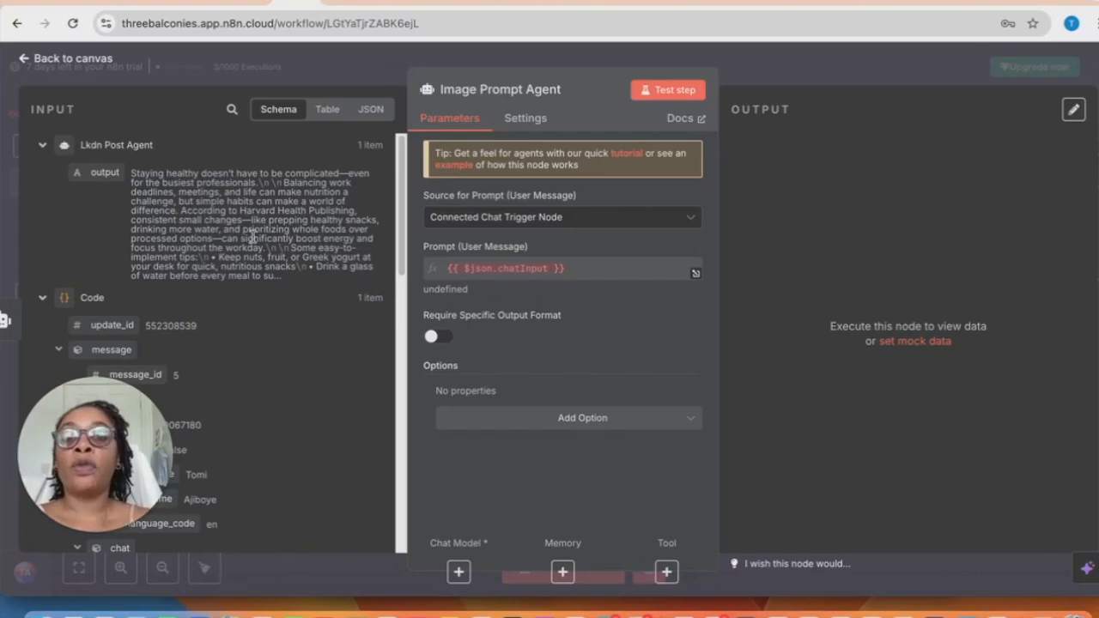
# Set the Image Prompt Agent's prompt source to Define below, map {{ $json.output }} as its user message, and add the System Message option
pyautogui.click(582, 219)
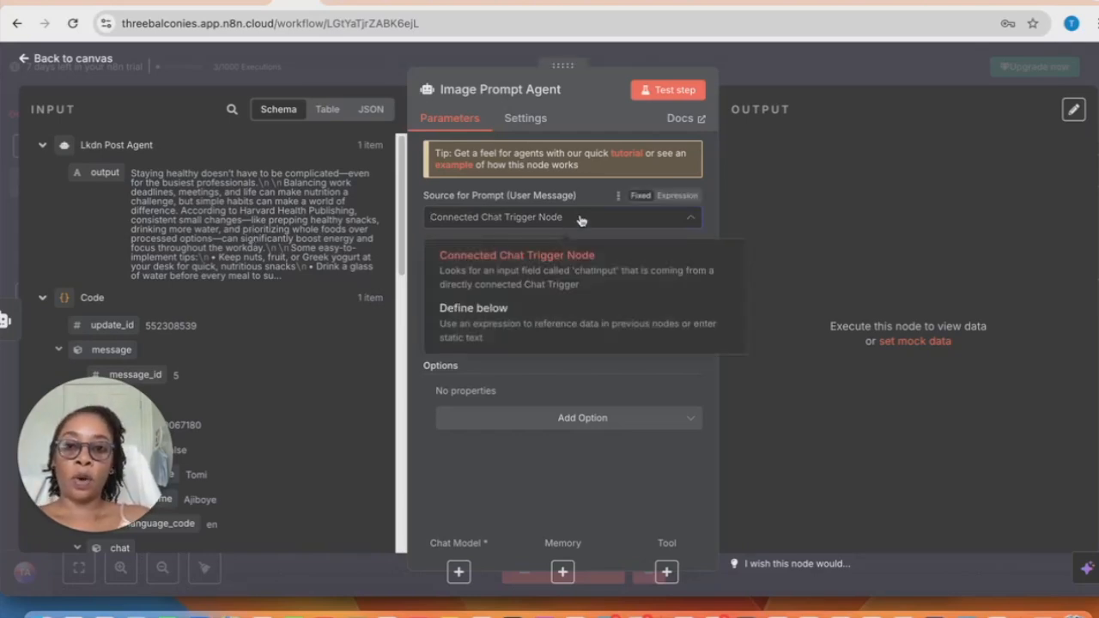
pyautogui.click(544, 322)
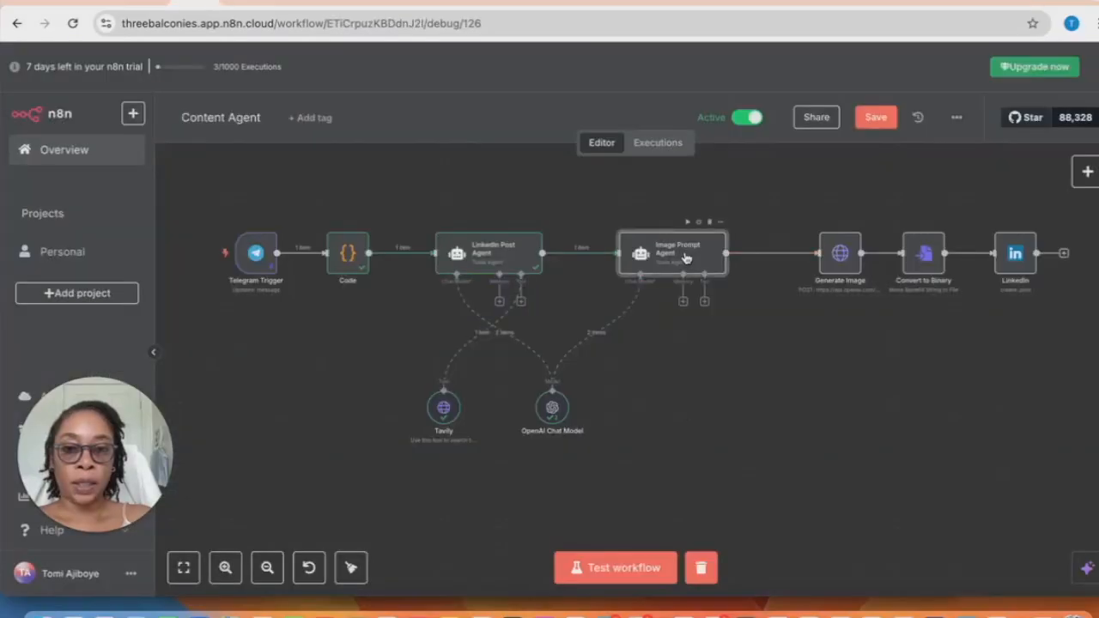
pyautogui.doubleClick(662, 250)
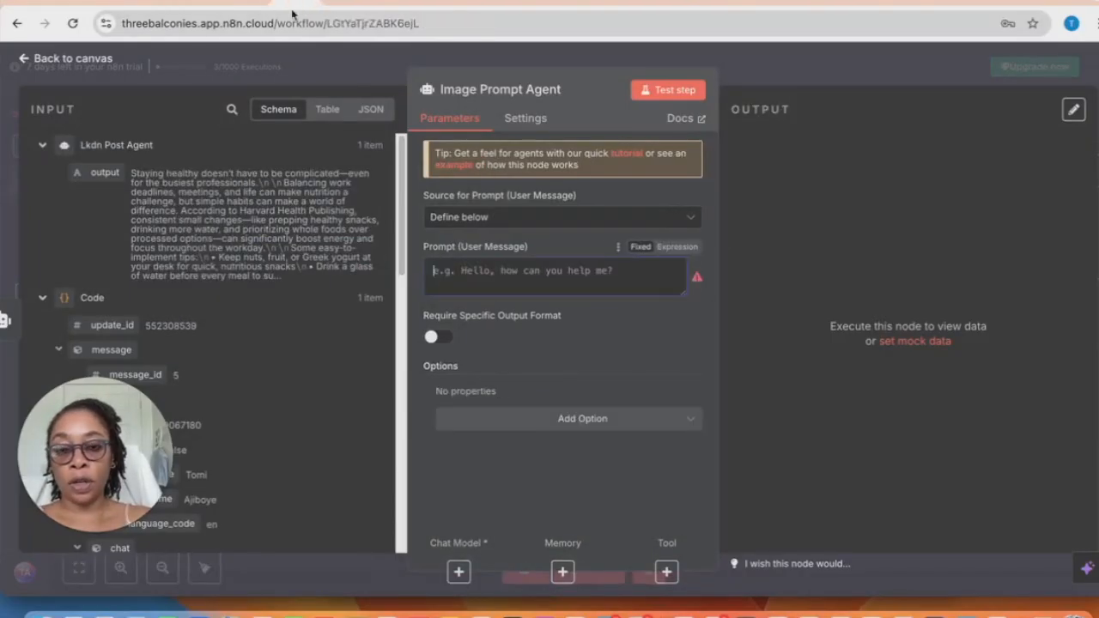
pyautogui.moveTo(105, 172); pyautogui.dragTo(455, 269)
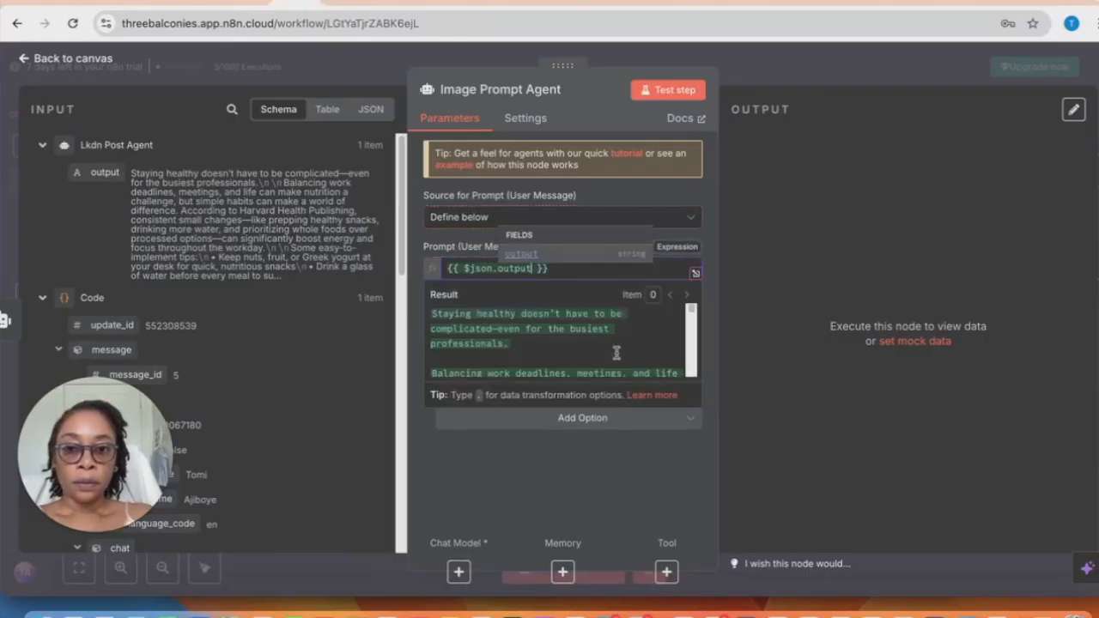
pyautogui.click(619, 473)
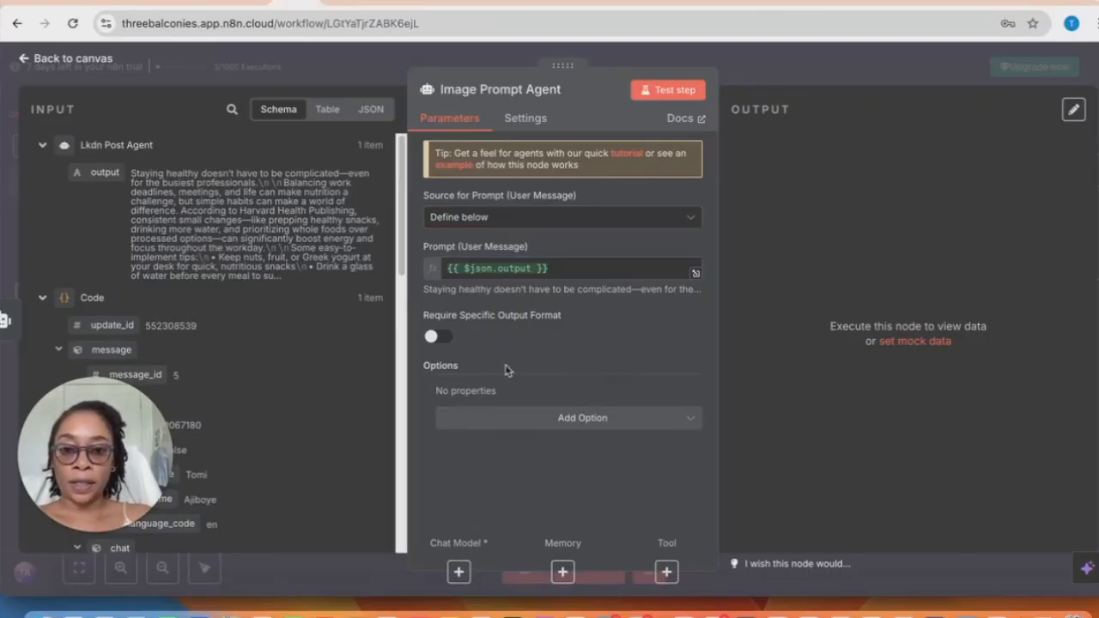
pyautogui.click(572, 418)
pyautogui.click(518, 458)
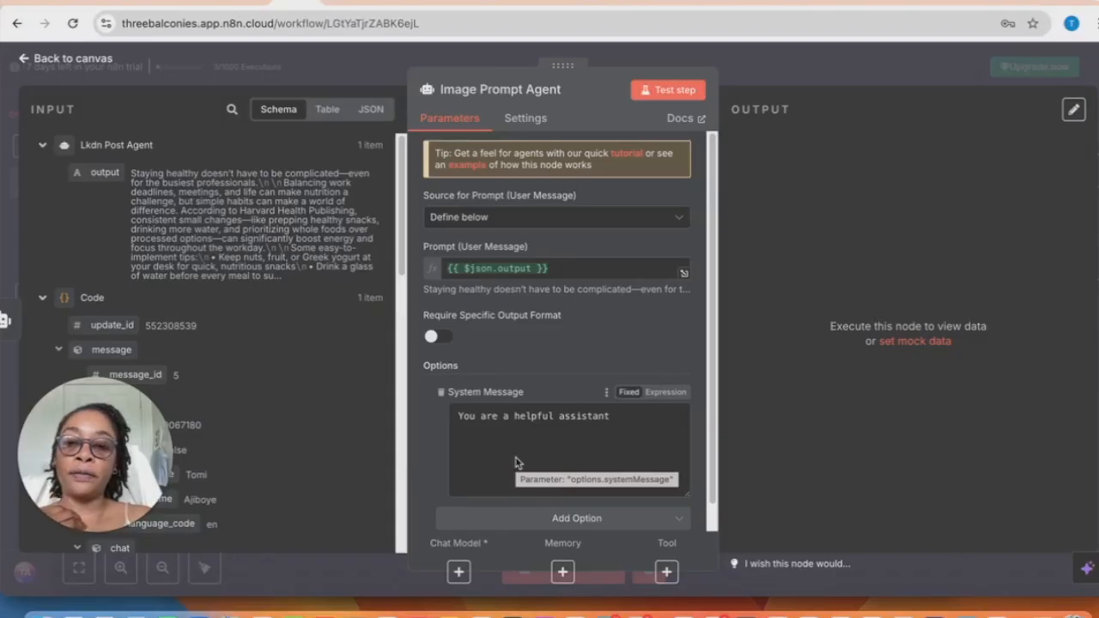
# Switch to the OpenAI platform, check the credit balance in the billing overview, and open the organization's general settings
pyautogui.click(799, 2)
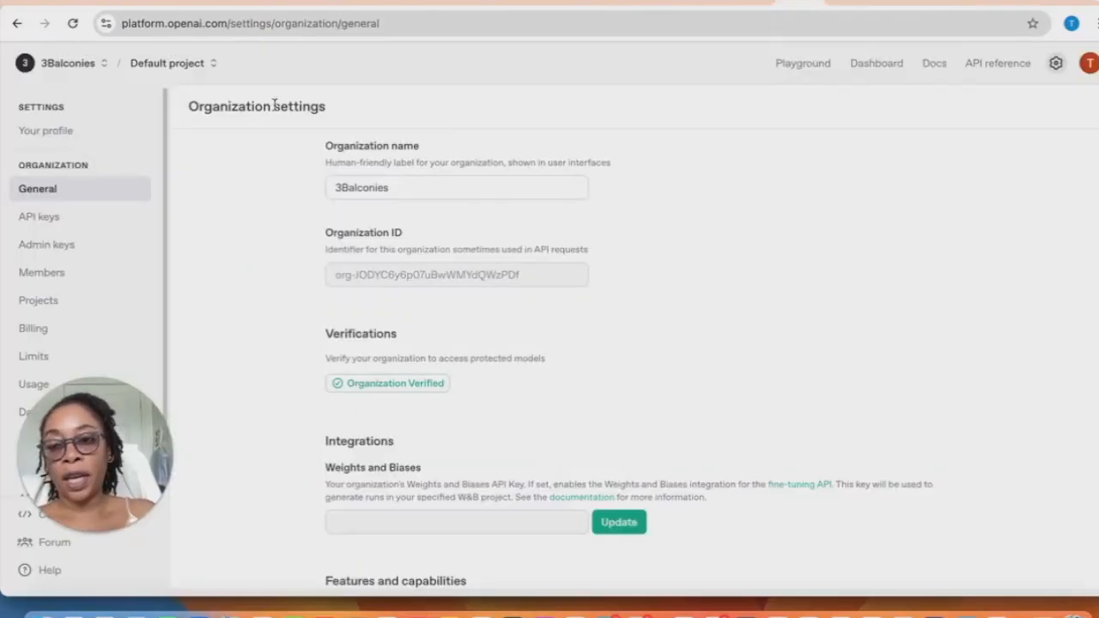
pyautogui.click(43, 326)
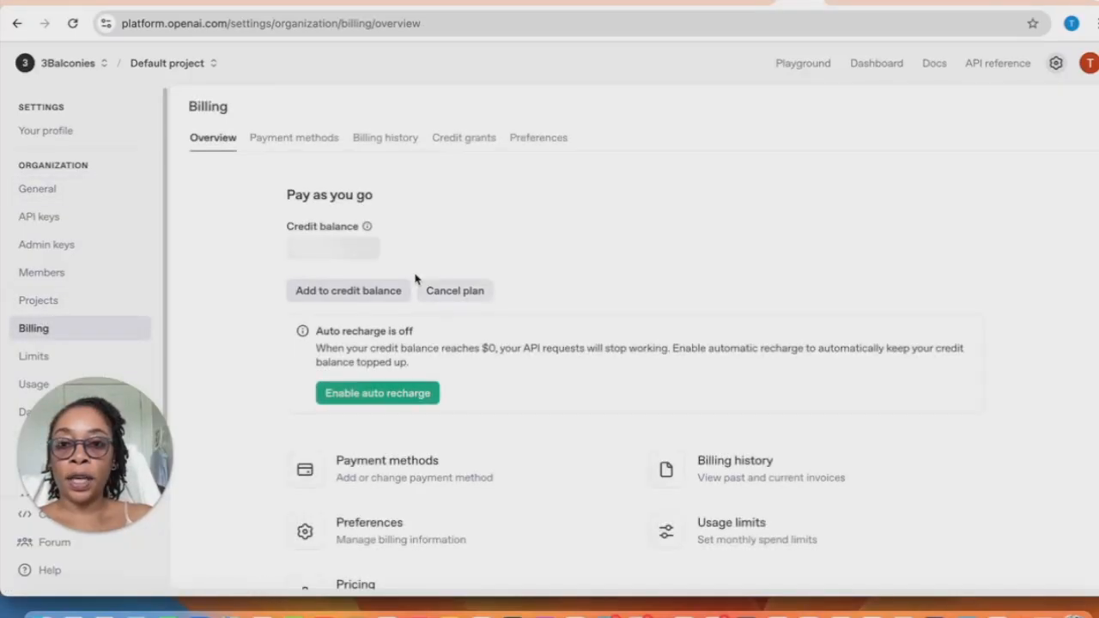
pyautogui.scroll(-2, 535, 421)
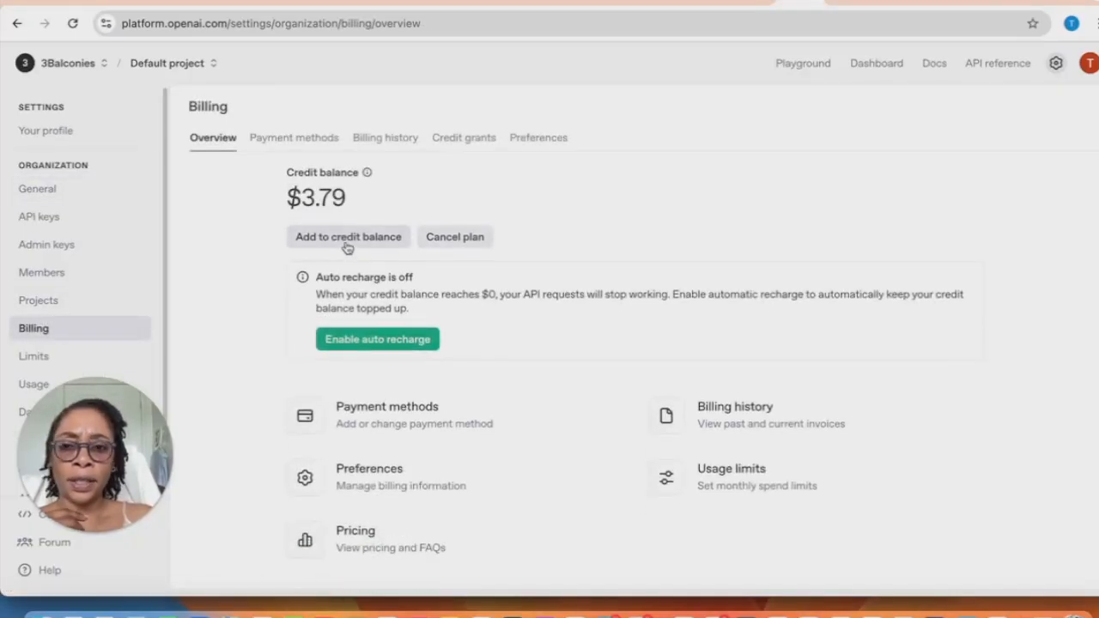
pyautogui.scroll(1, 535, 404)
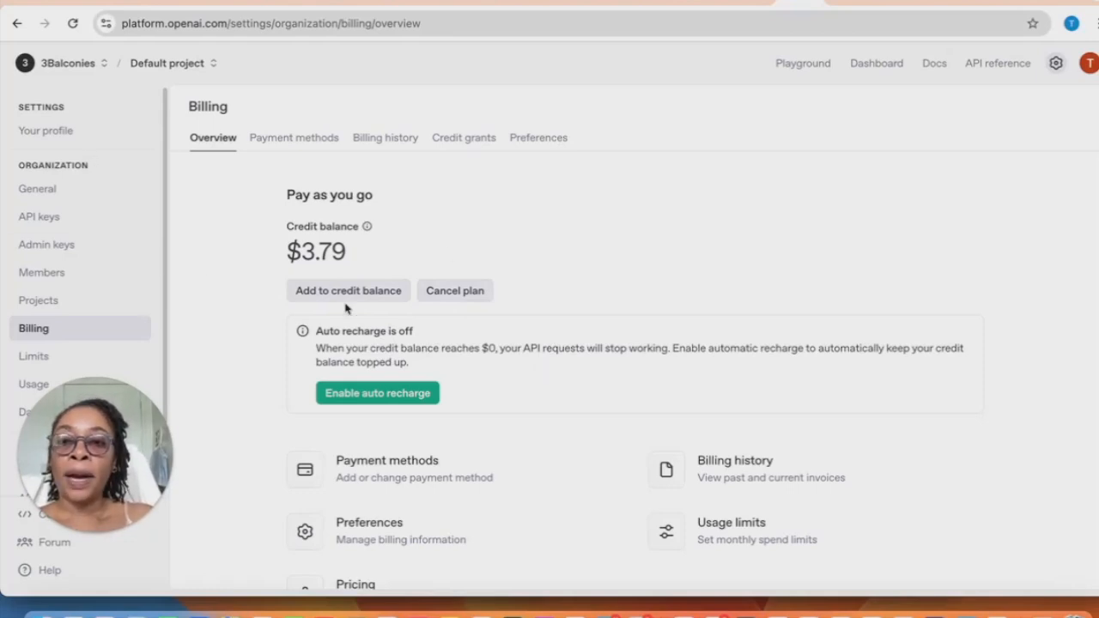
pyautogui.click(57, 190)
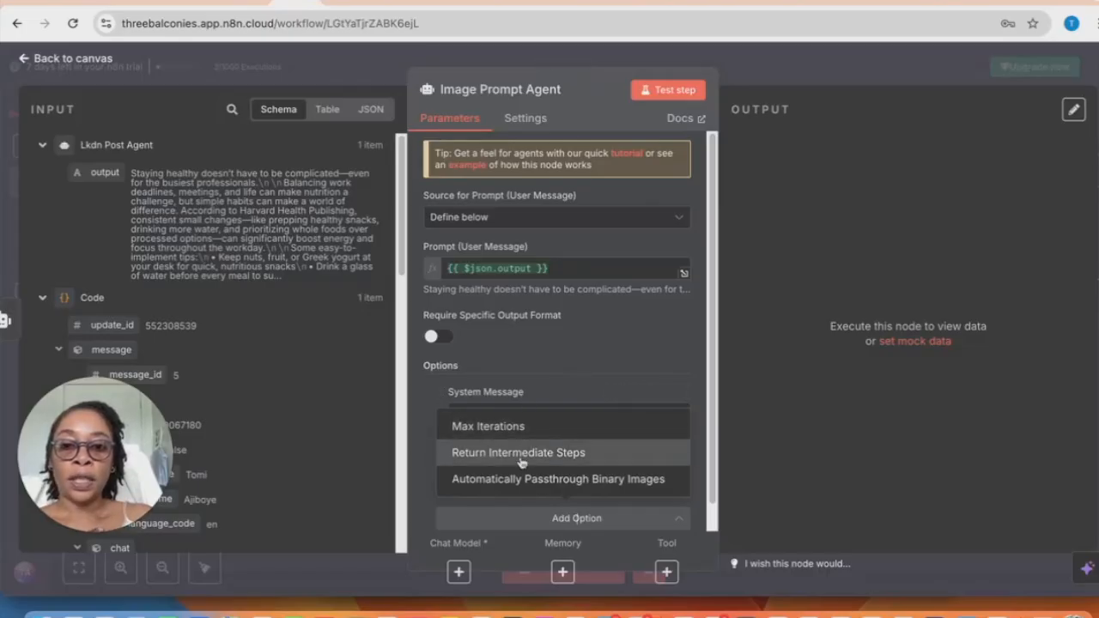
# Replace the Image Prompt Agent's default system message with the full one copied from the Content Agent workflow's Image Prompt Agent
pyautogui.scroll(-3, 521, 459)
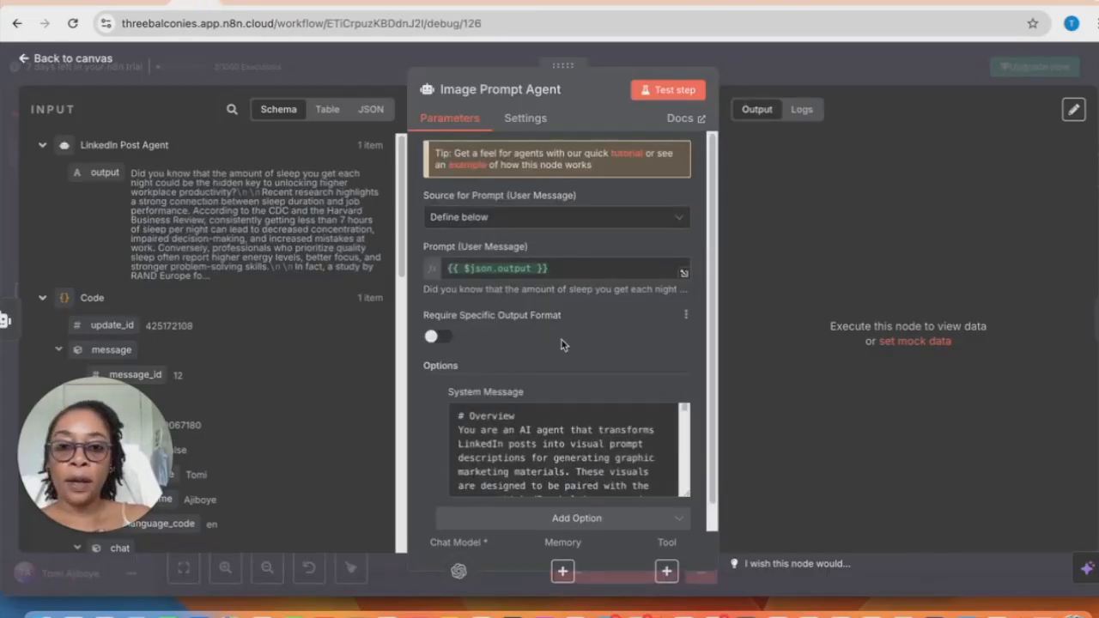
pyautogui.scroll(-1, 570, 364)
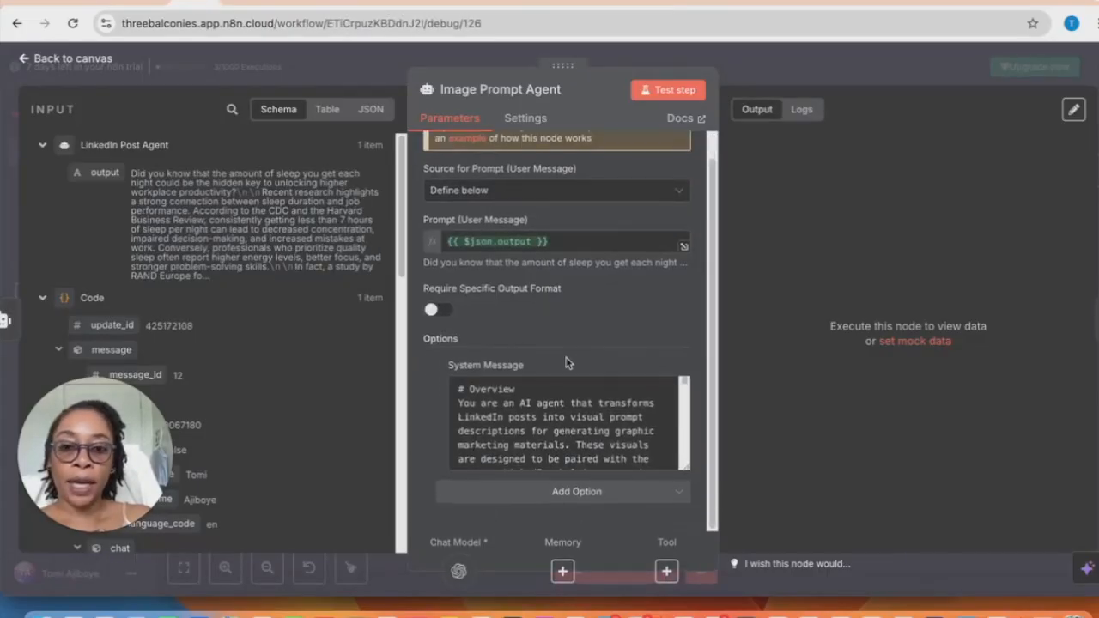
pyautogui.scroll(1, 487, 402)
pyautogui.moveTo(458, 409); pyautogui.dragTo(645, 508)
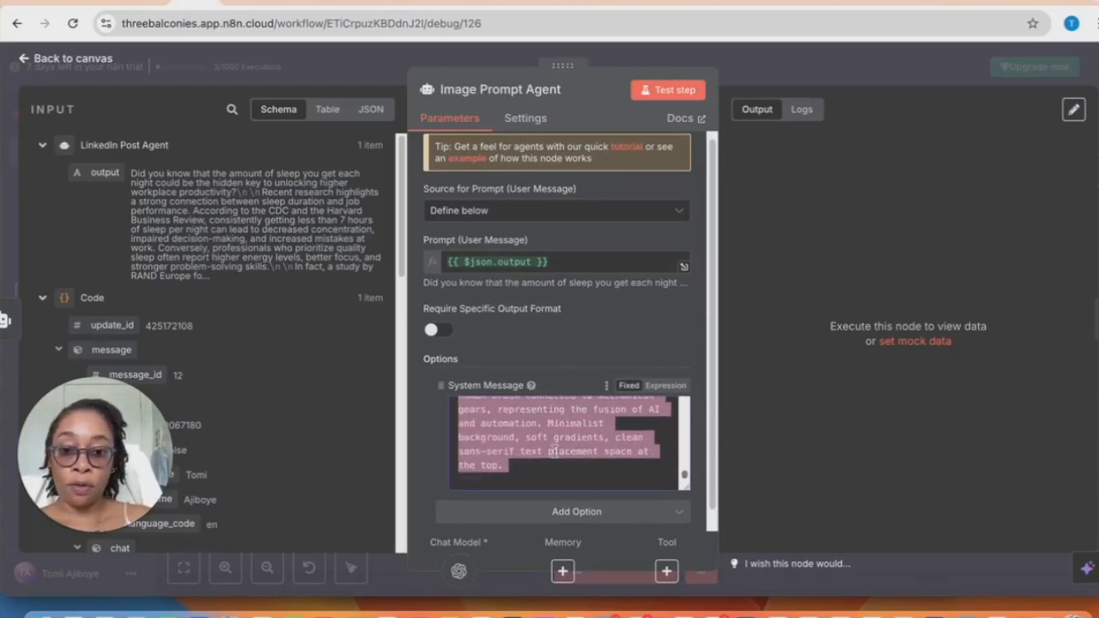
pyautogui.click(283, 5)
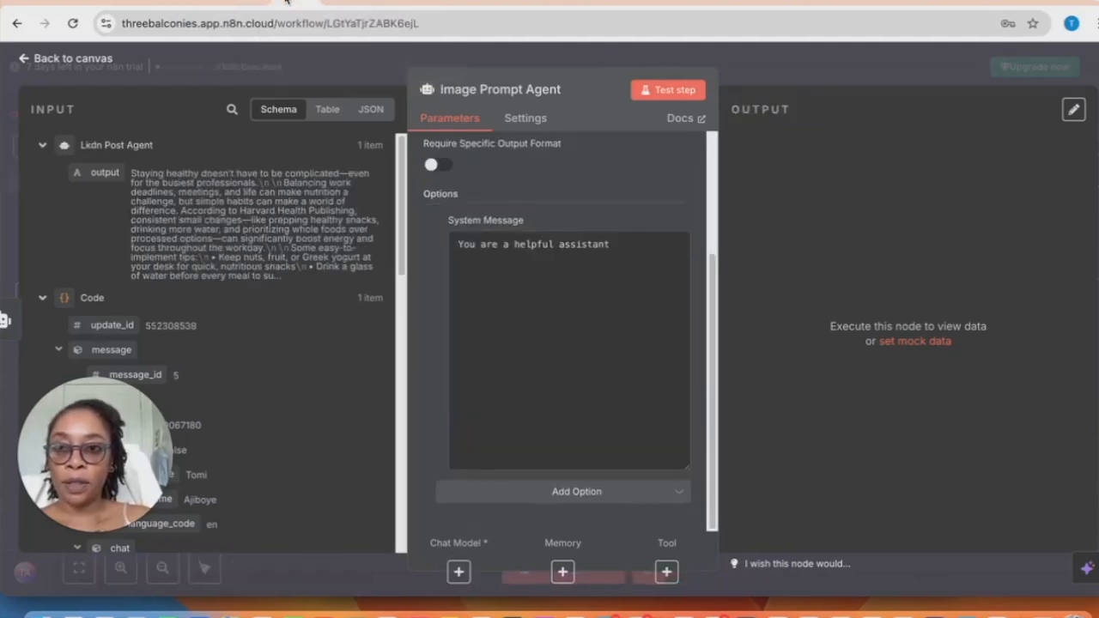
pyautogui.moveTo(618, 248); pyautogui.dragTo(442, 250)
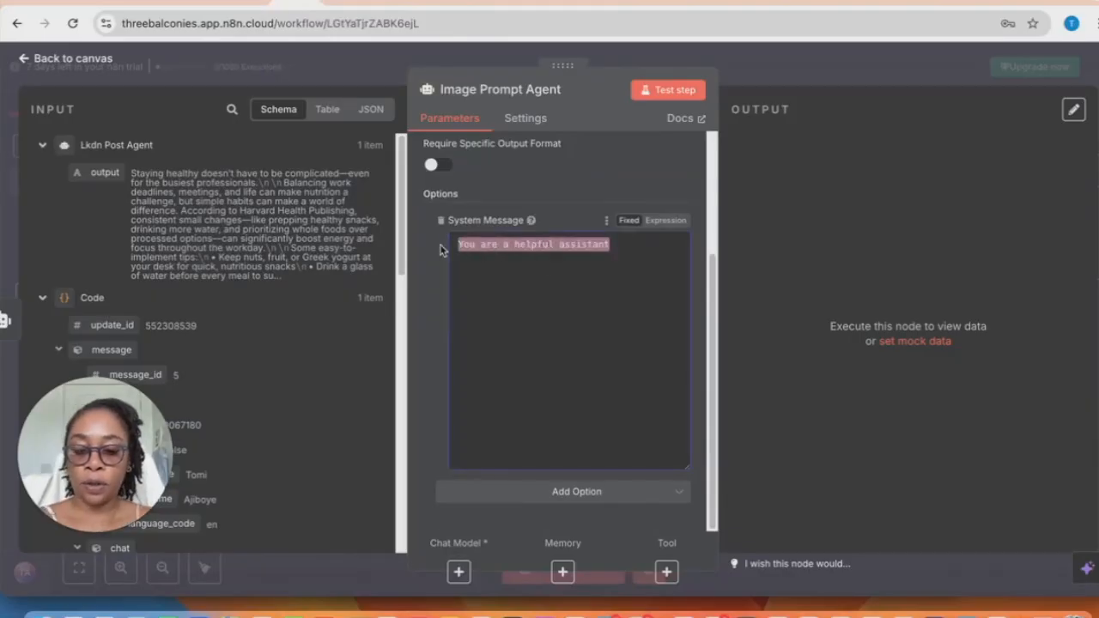
pyautogui.press('super+v')
pyautogui.scroll(5, 563, 326)
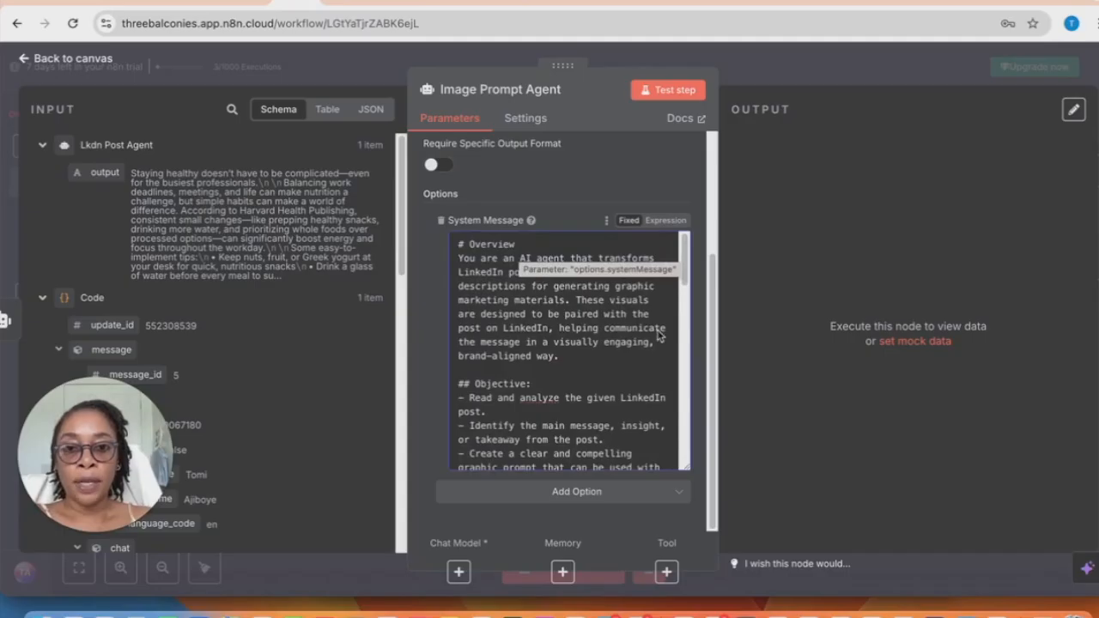
# Read the Overview, Objective and Output Instructions sections of the Image Prompt Agent's system message
pyautogui.click(571, 300)
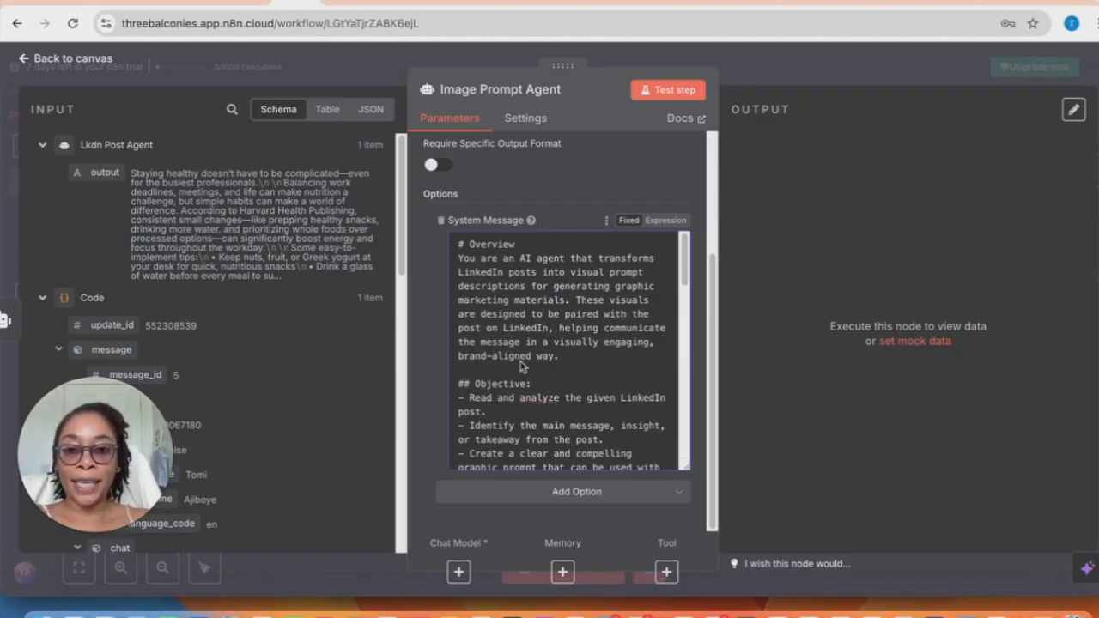
pyautogui.scroll(-2, 564, 376)
pyautogui.scroll(-4, 564, 372)
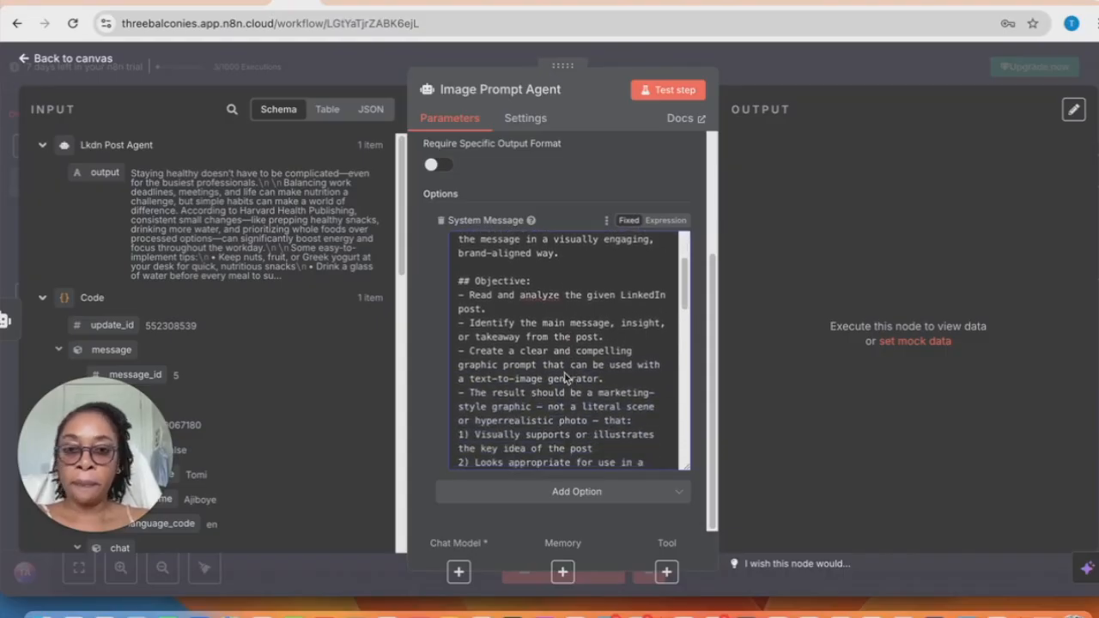
pyautogui.scroll(1, 556, 263)
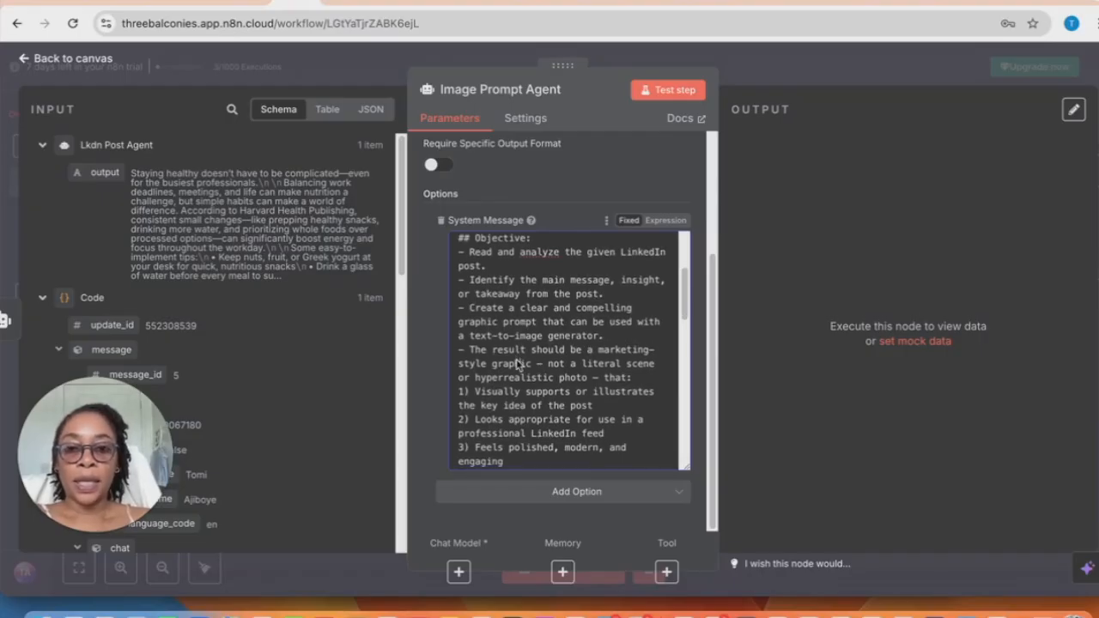
pyautogui.scroll(-1, 507, 356)
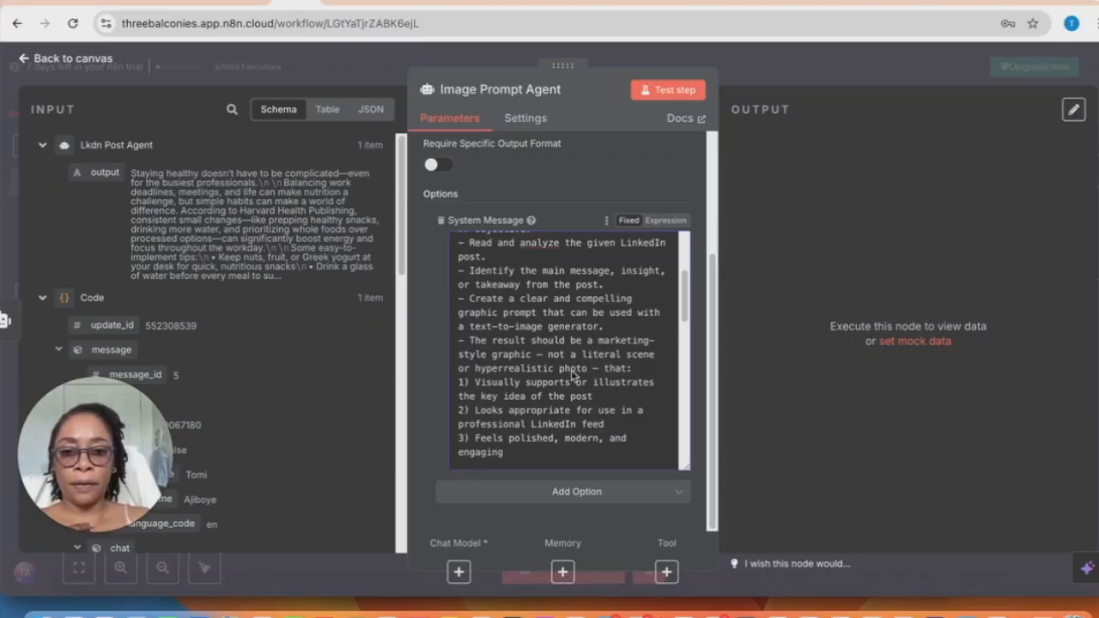
pyautogui.scroll(-1, 544, 387)
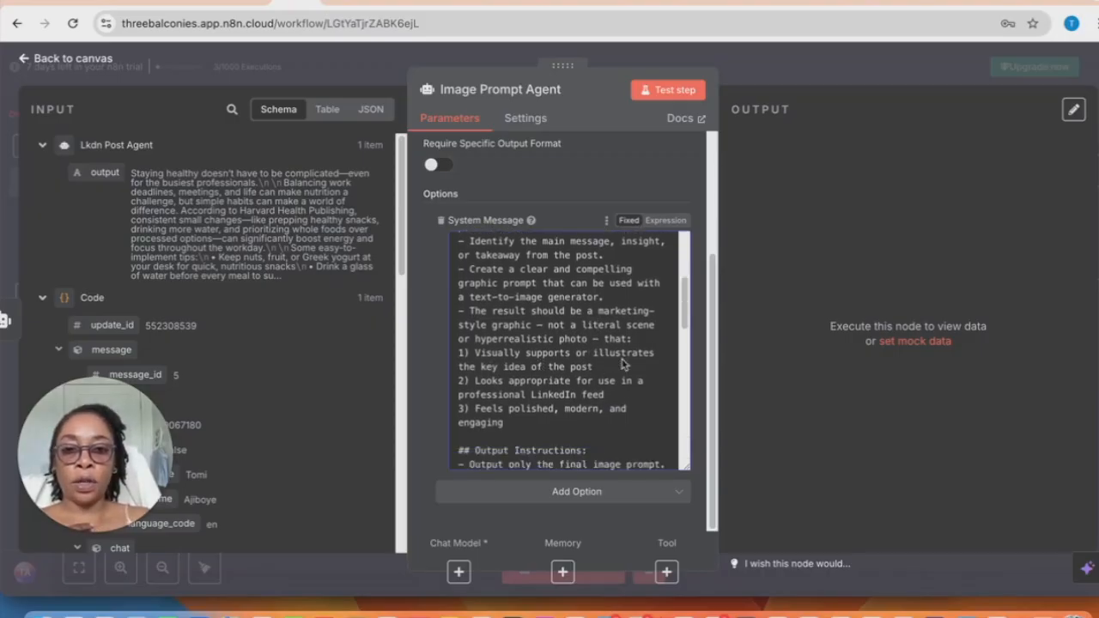
pyautogui.scroll(-1, 545, 380)
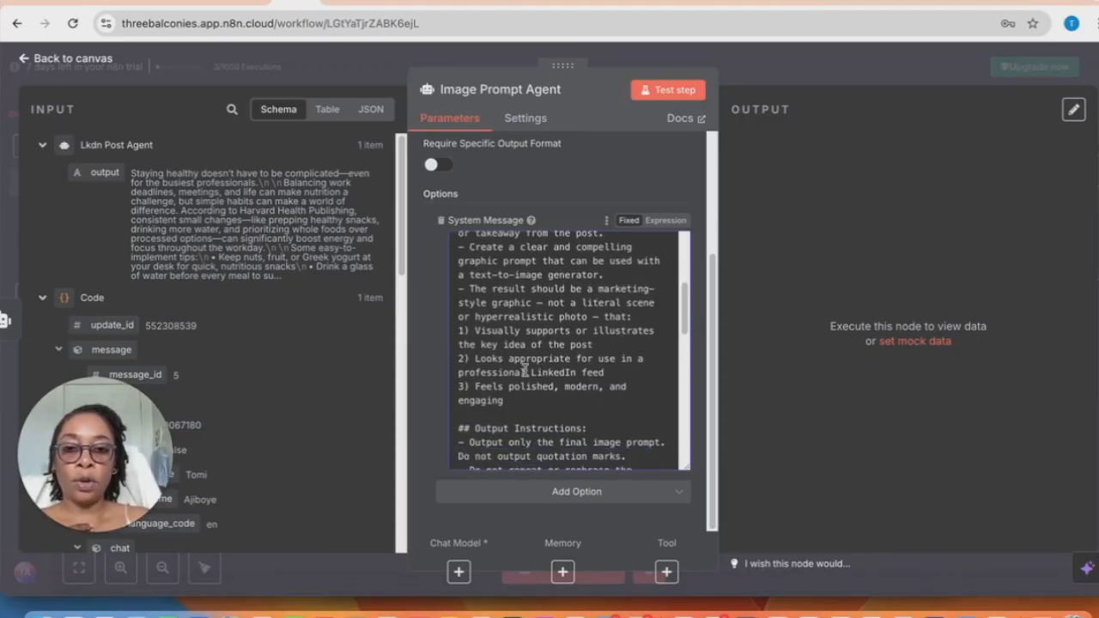
pyautogui.scroll(-1, 563, 376)
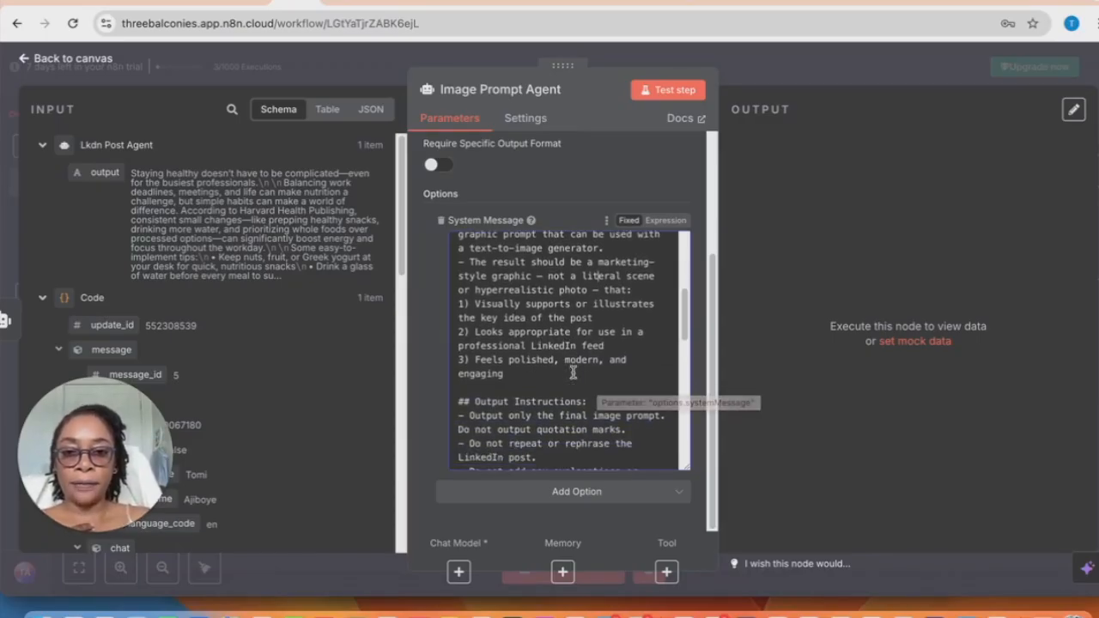
pyautogui.scroll(-2, 520, 382)
pyautogui.scroll(-1, 520, 384)
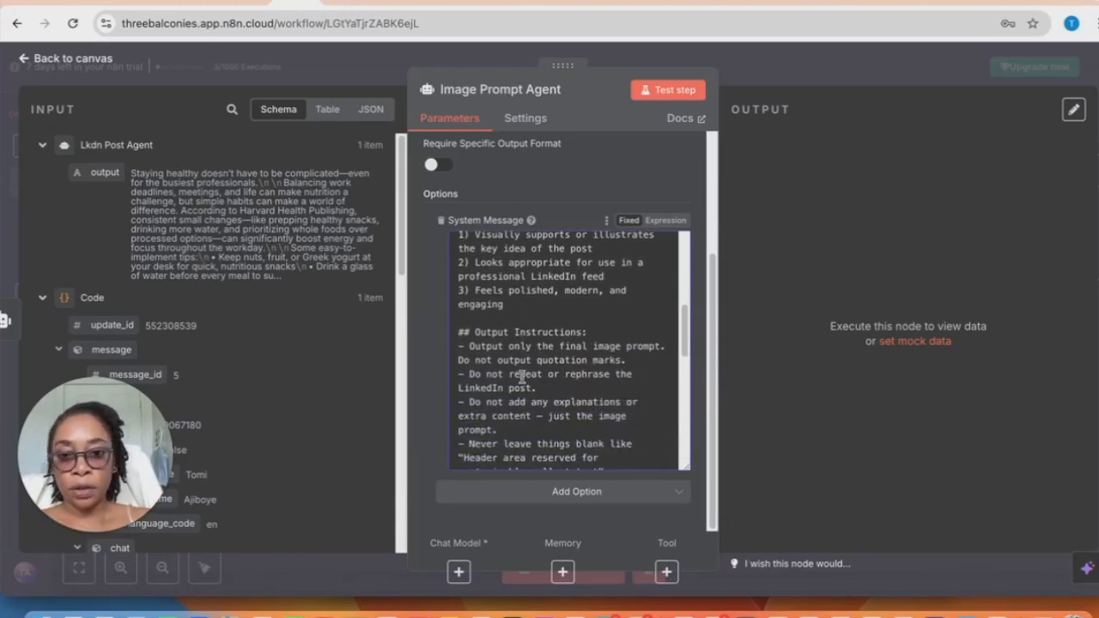
pyautogui.scroll(-1, 521, 378)
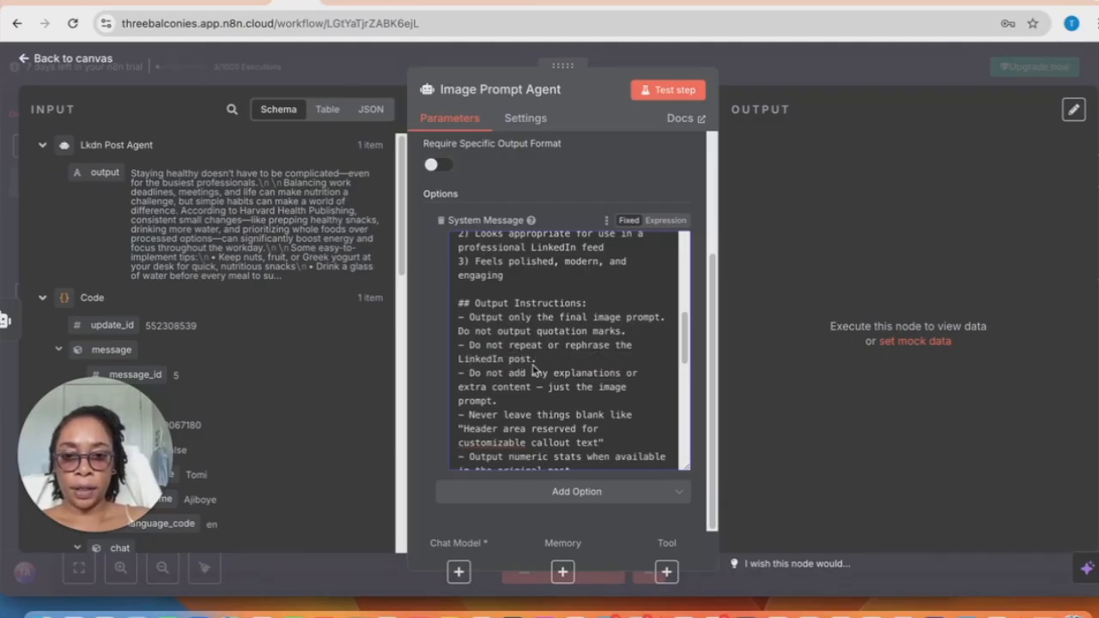
pyautogui.scroll(-1, 502, 388)
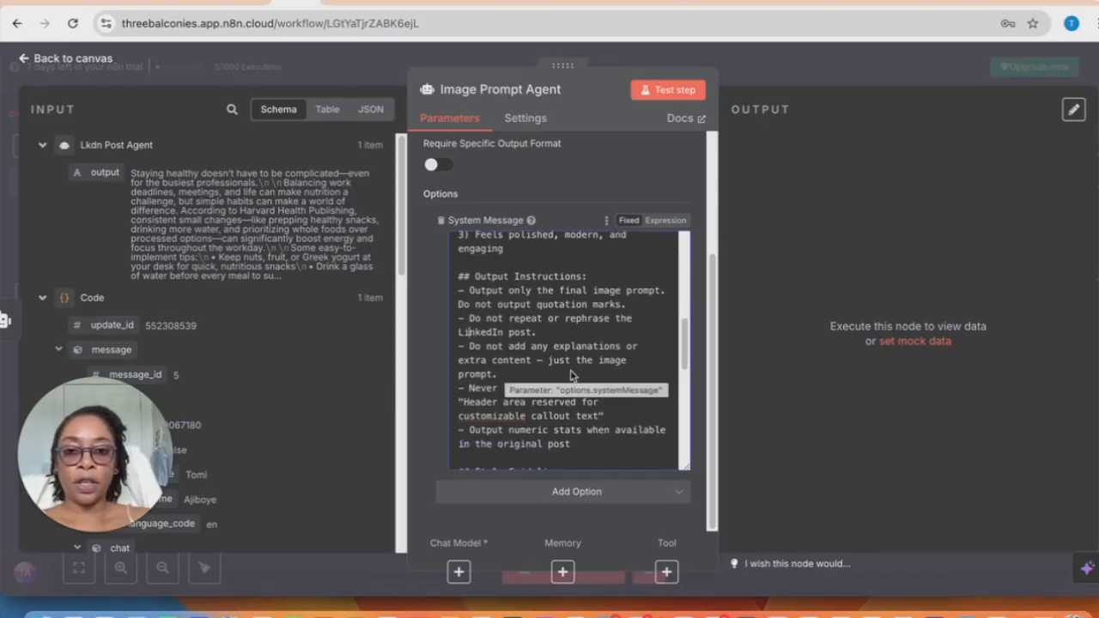
# Add the line "- Do include the use of other business logos in the prompt." at the end of the system message's Output Instructions
pyautogui.scroll(-2, 496, 384)
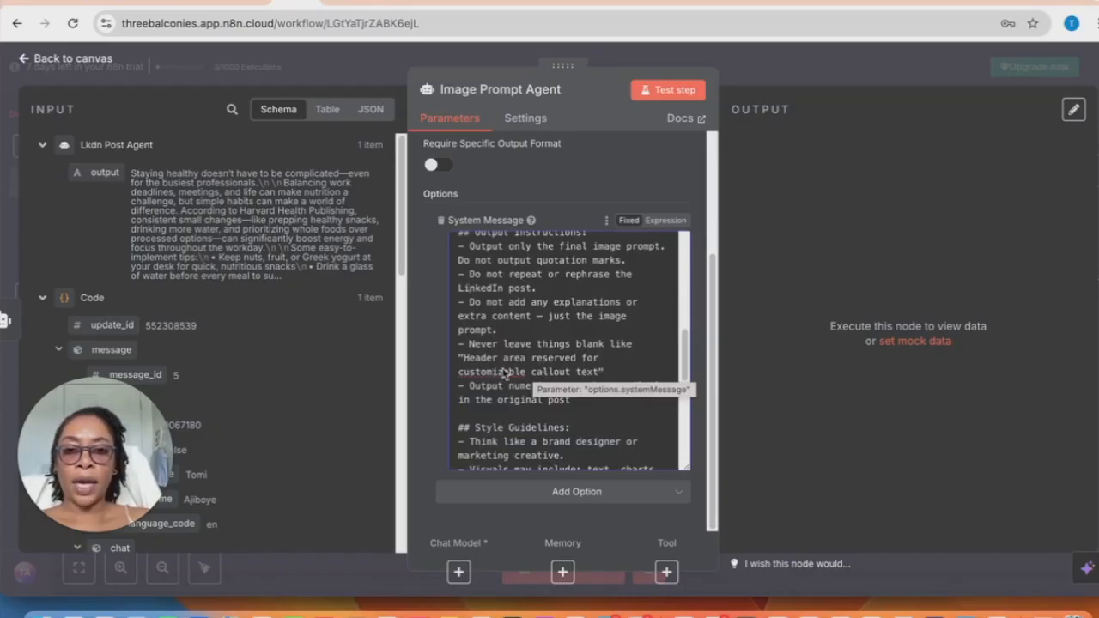
pyautogui.scroll(-1, 528, 371)
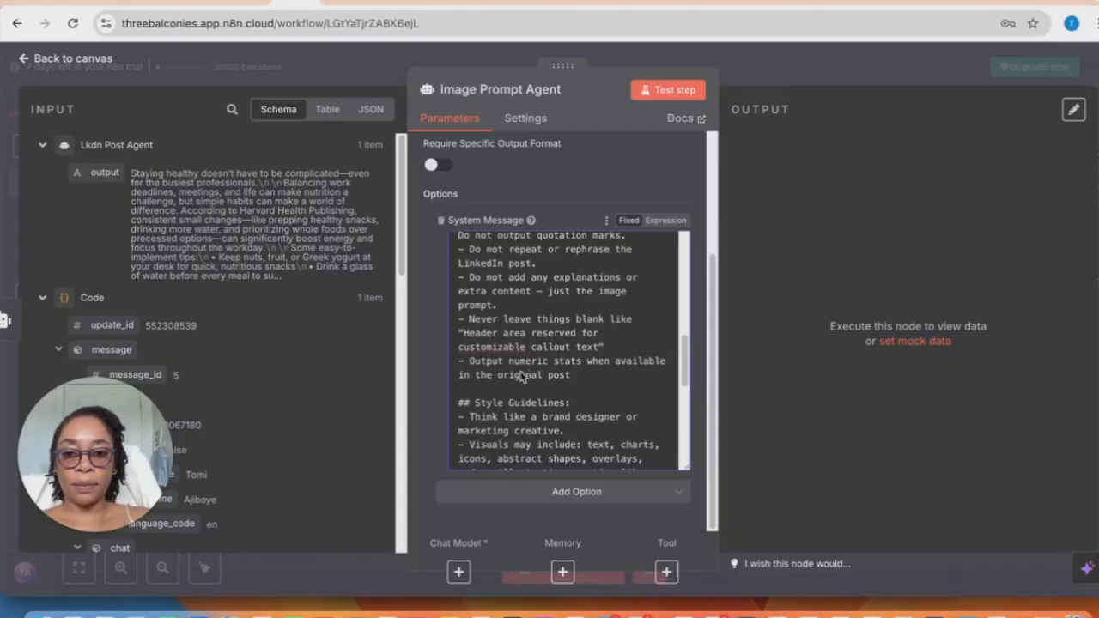
pyautogui.scroll(-1, 504, 377)
pyautogui.scroll(-1, 505, 378)
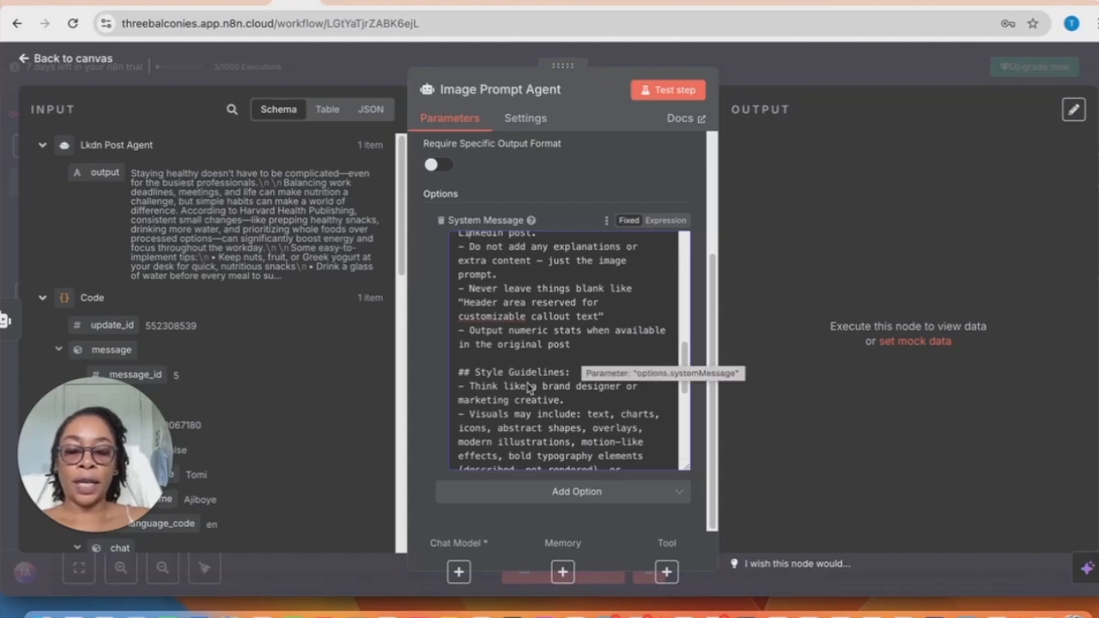
pyautogui.click(580, 346)
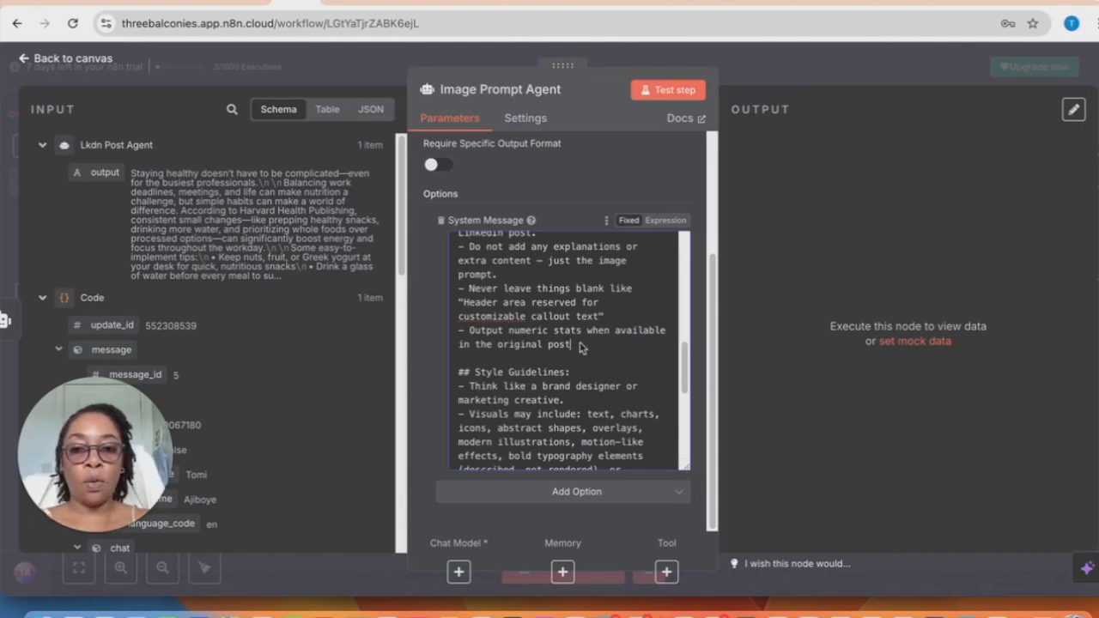
pyautogui.press('Return')
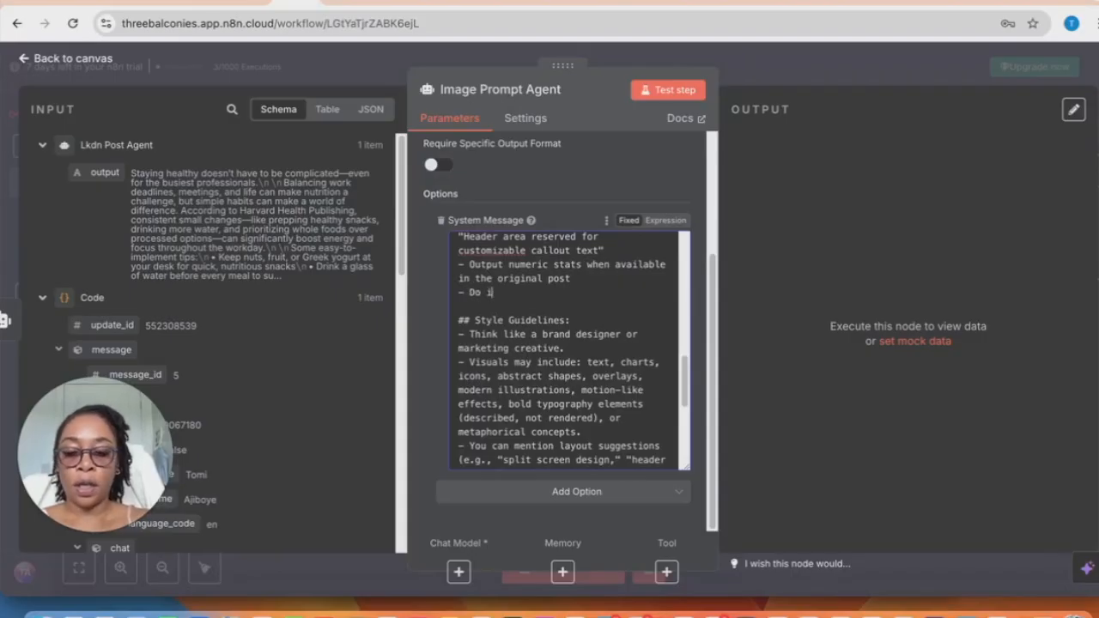
pyautogui.write('the use of other')
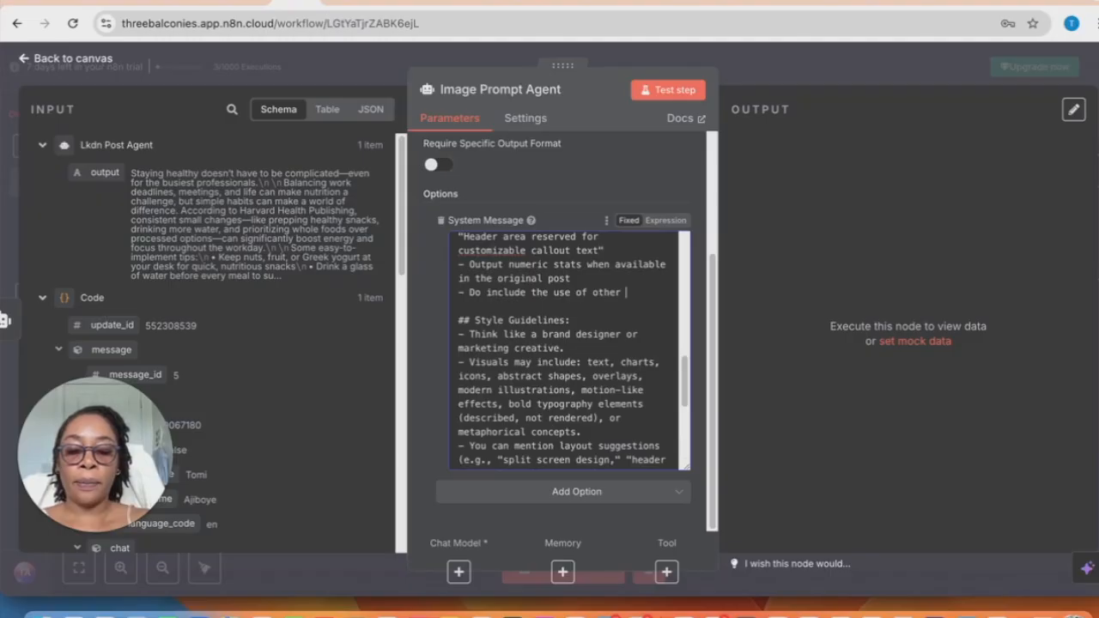
pyautogui.write('siness logos in the prompt.')
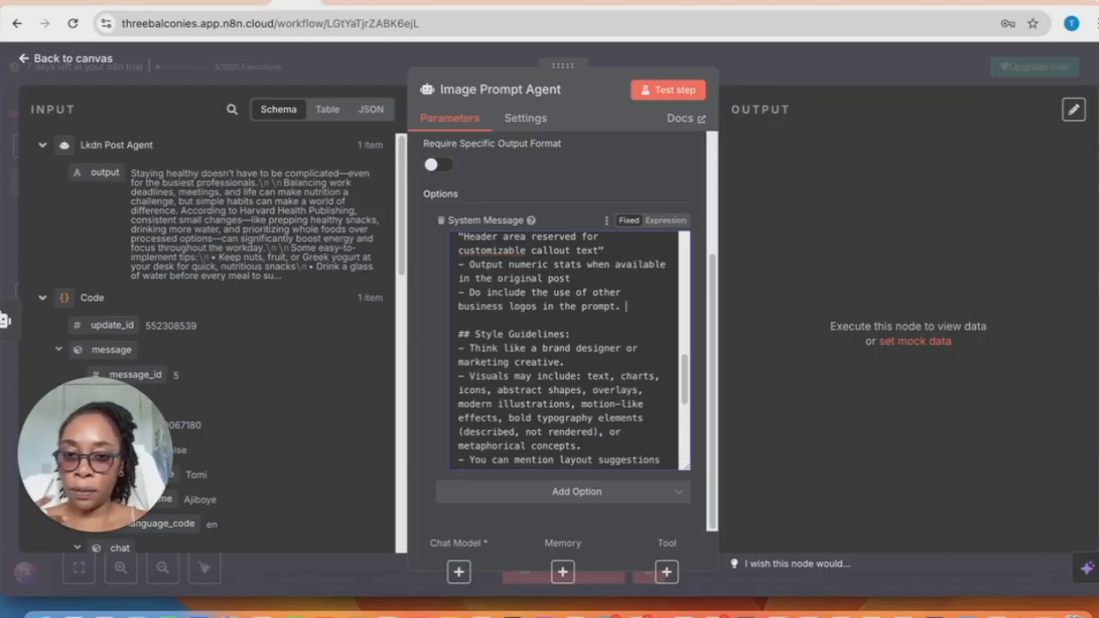
# Read the Style Guidelines and Example Prompt Format sections of the Image Prompt Agent's system message
pyautogui.scroll(-3, 558, 335)
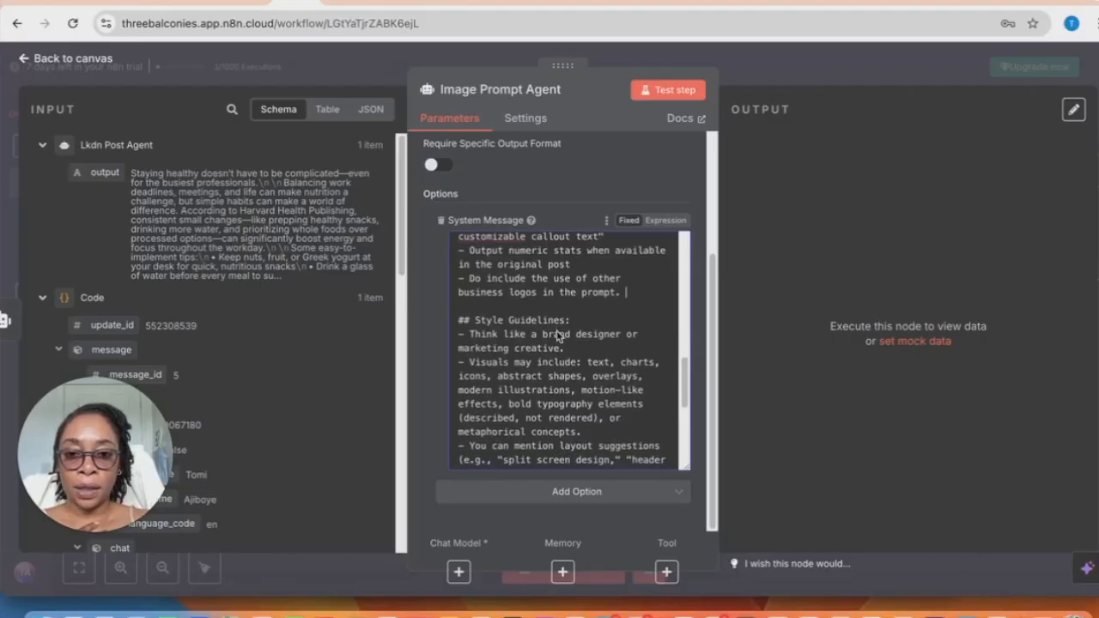
pyautogui.scroll(-1, 485, 311)
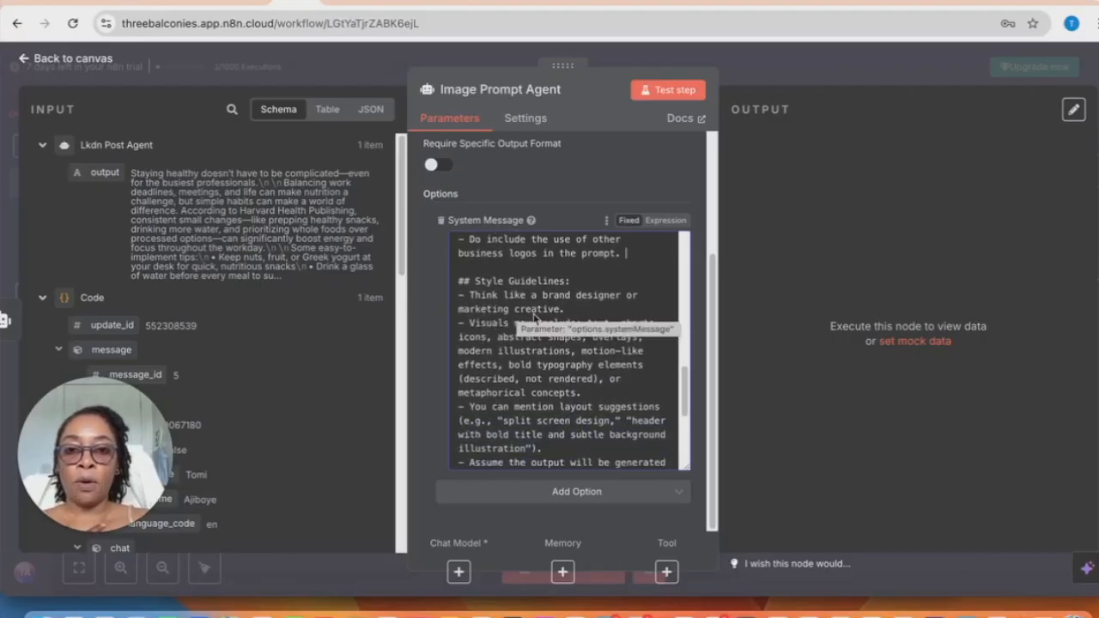
pyautogui.scroll(-1, 576, 311)
pyautogui.click(594, 287)
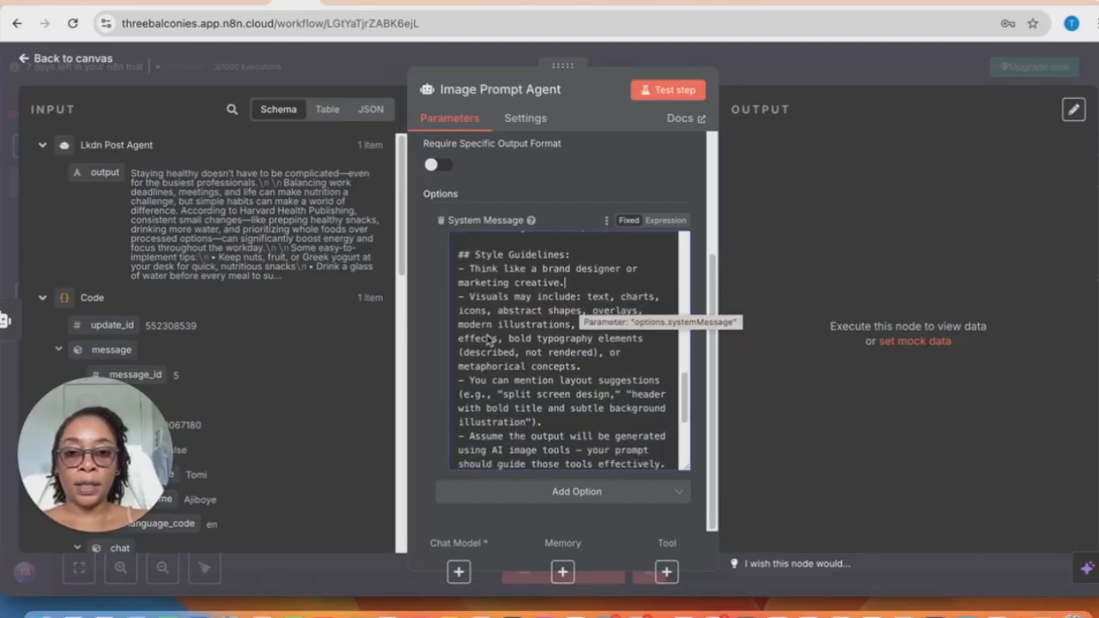
pyautogui.scroll(-1, 488, 340)
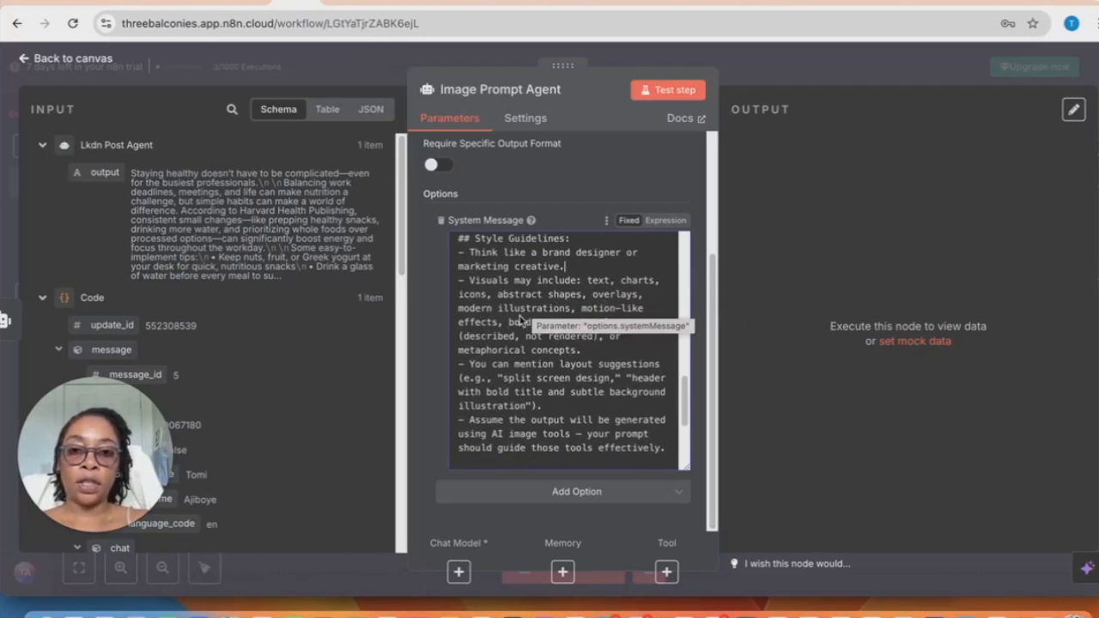
pyautogui.scroll(-2, 523, 319)
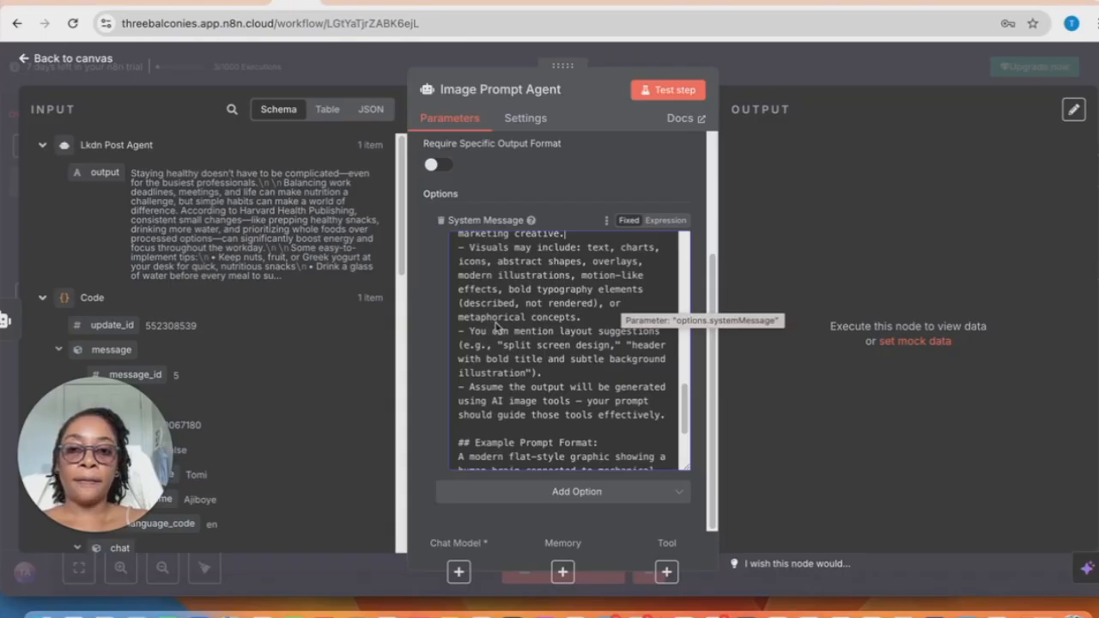
pyautogui.scroll(-1, 550, 356)
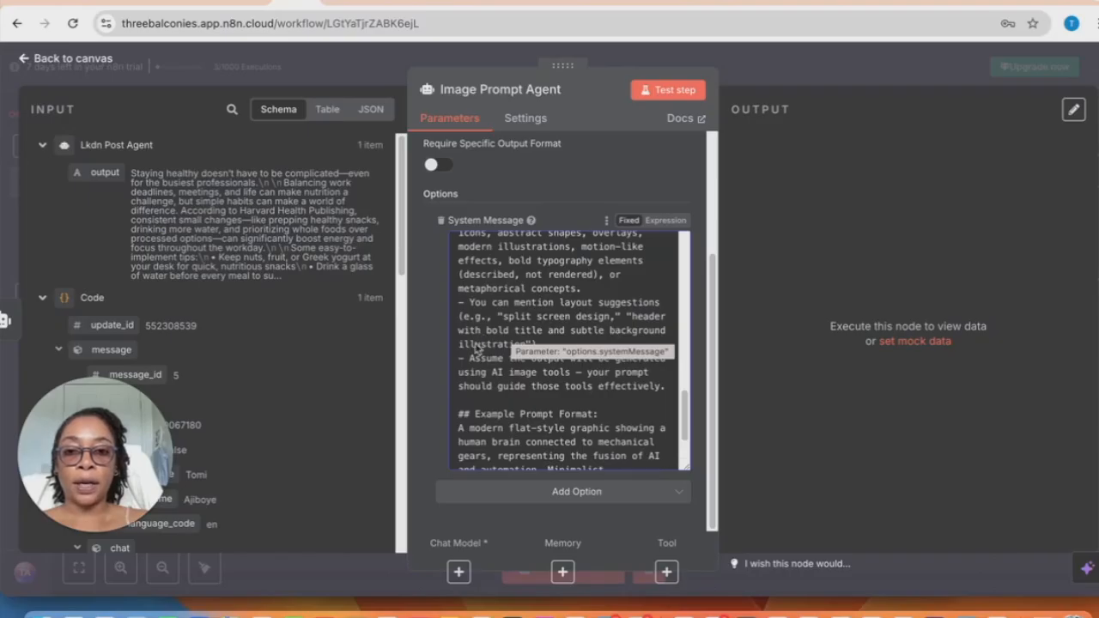
pyautogui.scroll(-1, 533, 337)
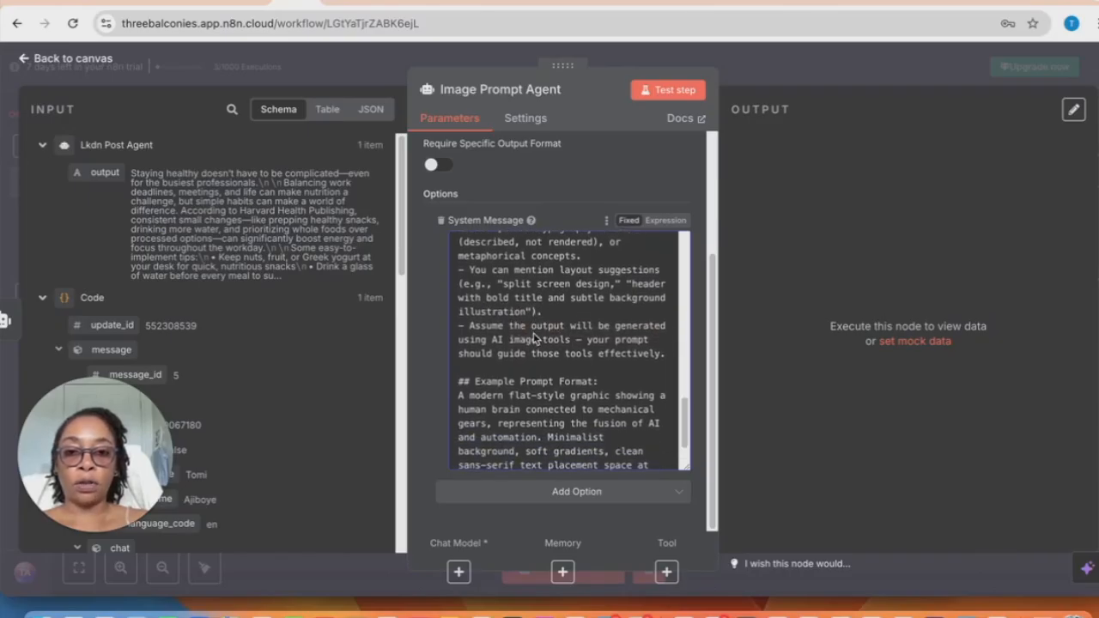
pyautogui.scroll(-1, 531, 339)
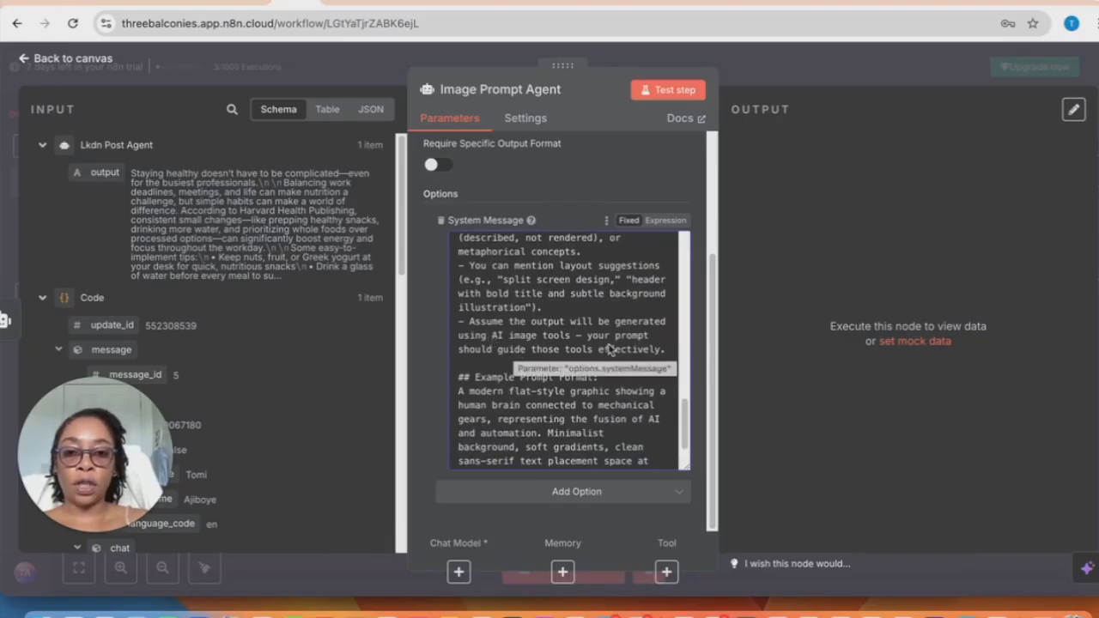
pyautogui.scroll(-1, 532, 341)
pyautogui.scroll(-1, 599, 347)
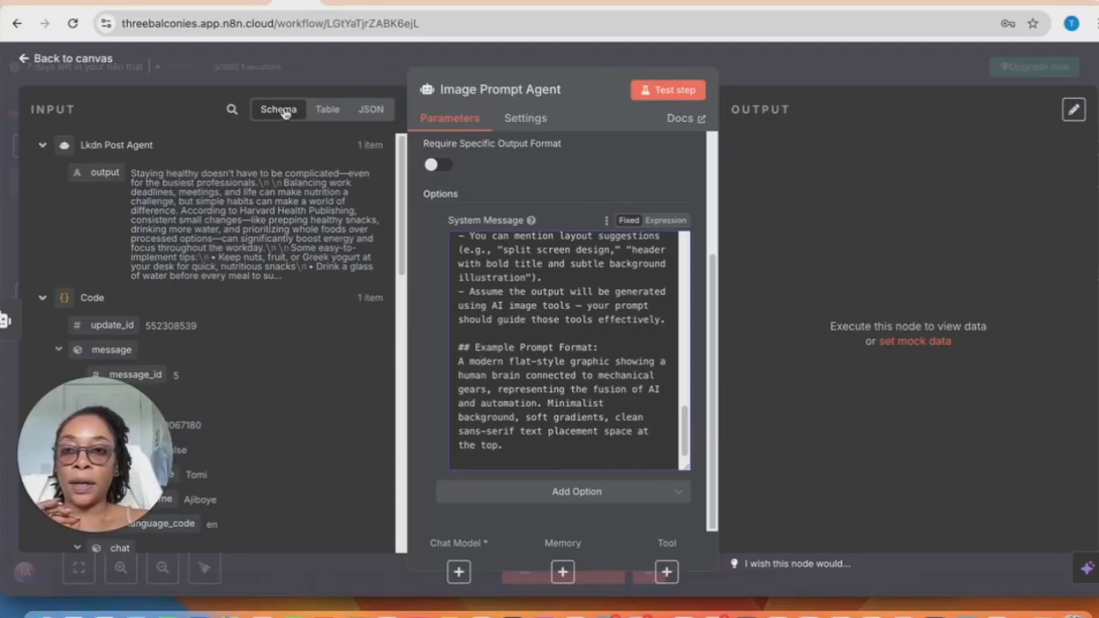
# Connect the Image Prompt Agent's chat model input to the existing OpenAI Chat Model, and rearrange it and Tavily Call so the model sits between both agents
pyautogui.click(73, 59)
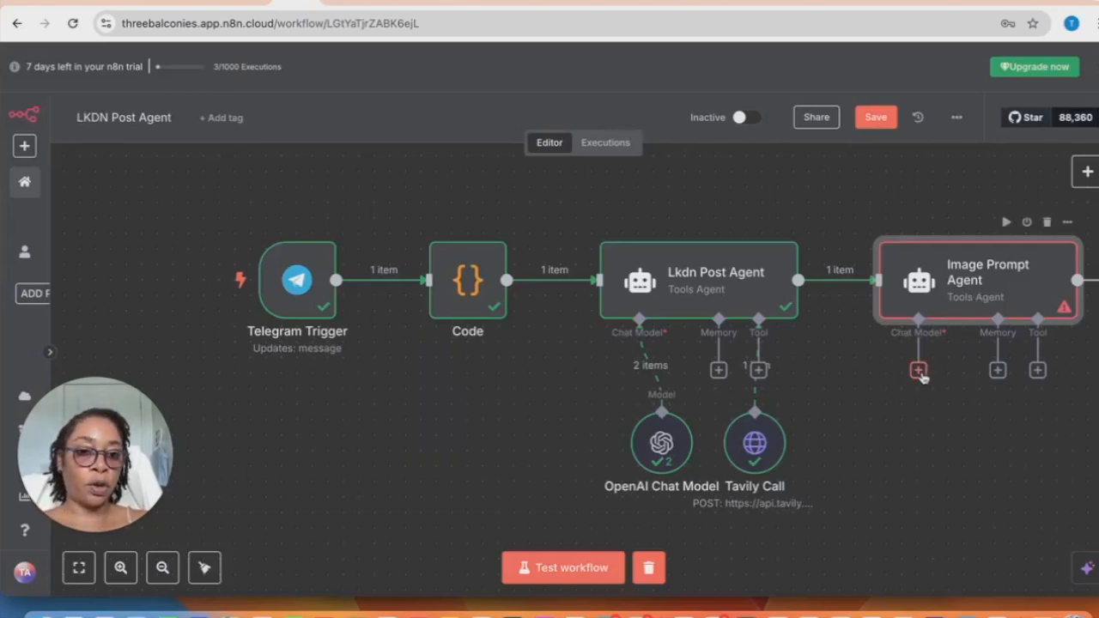
pyautogui.moveTo(919, 375); pyautogui.dragTo(661, 416)
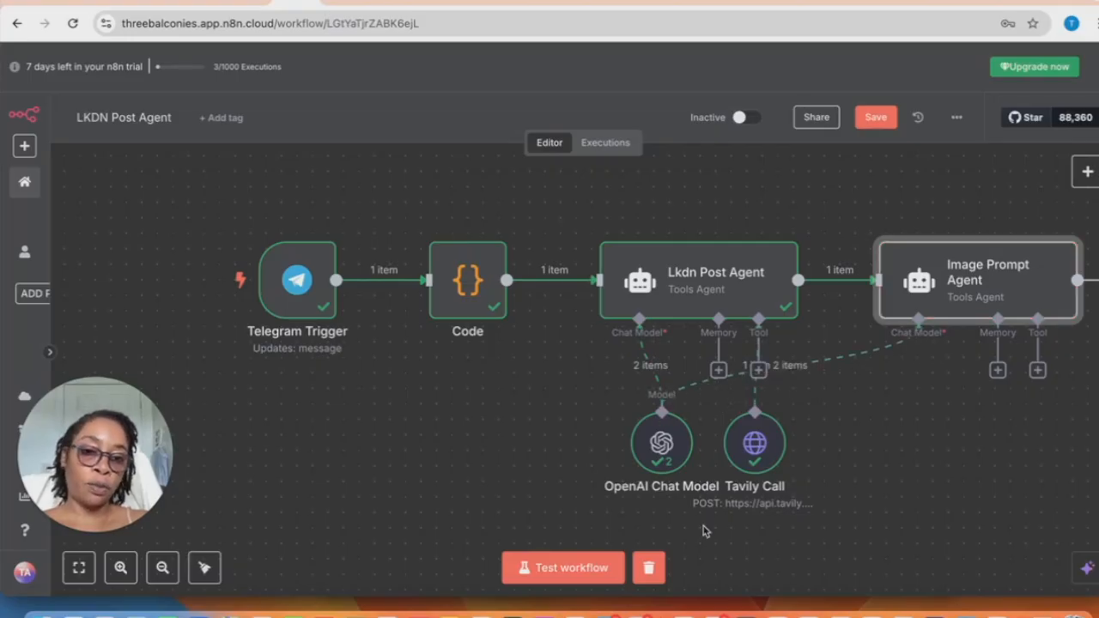
pyautogui.moveTo(658, 453); pyautogui.dragTo(710, 449)
pyautogui.moveTo(756, 455); pyautogui.dragTo(646, 455)
pyautogui.moveTo(853, 451); pyautogui.dragTo(806, 450)
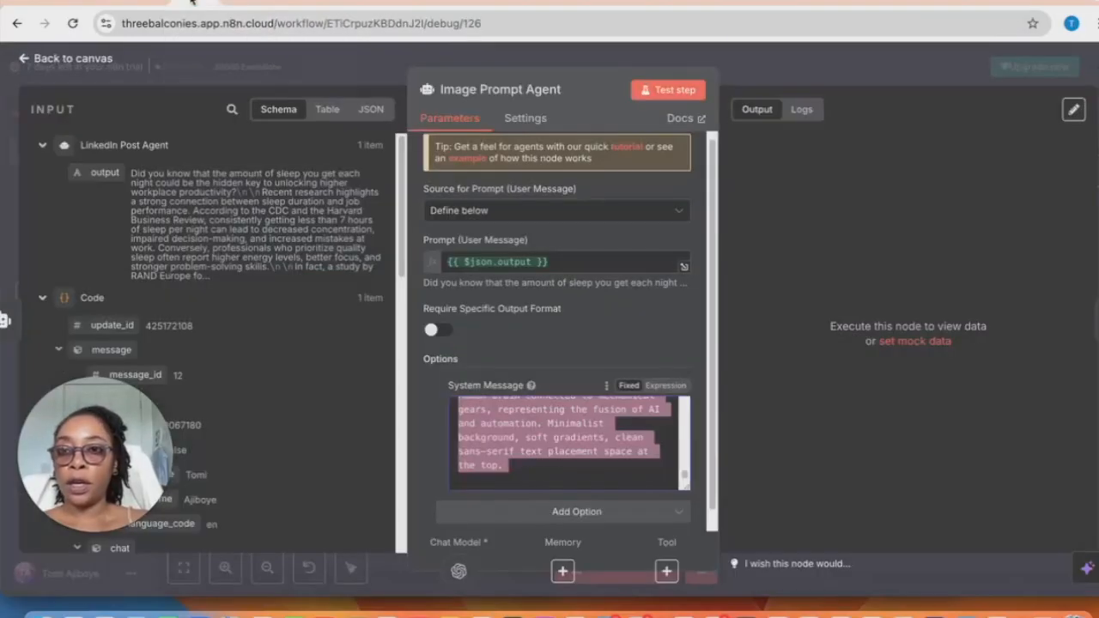
# Check the node layout on the Content Agent workflow's canvas and return to the LKDN Post Agent workflow
pyautogui.click(190, 4)
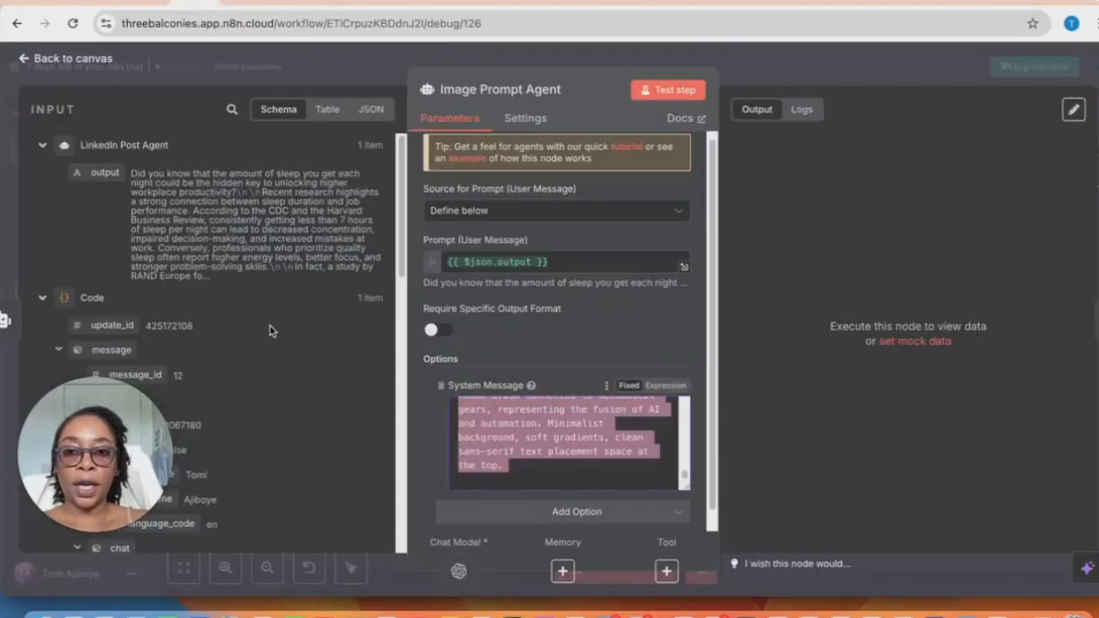
pyautogui.click(50, 60)
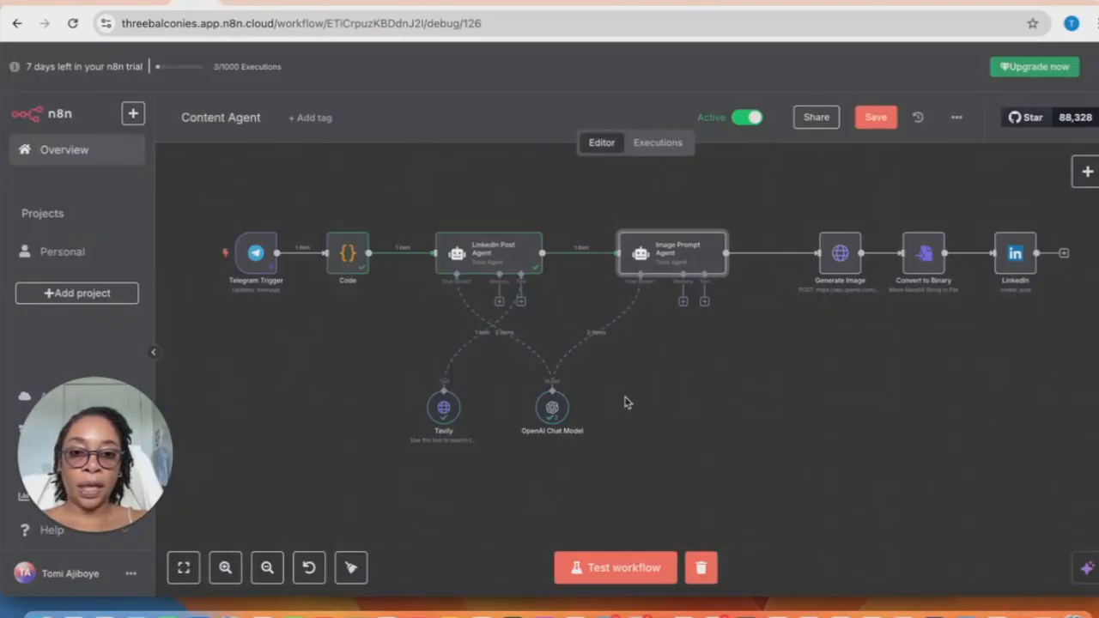
pyautogui.click(249, 5)
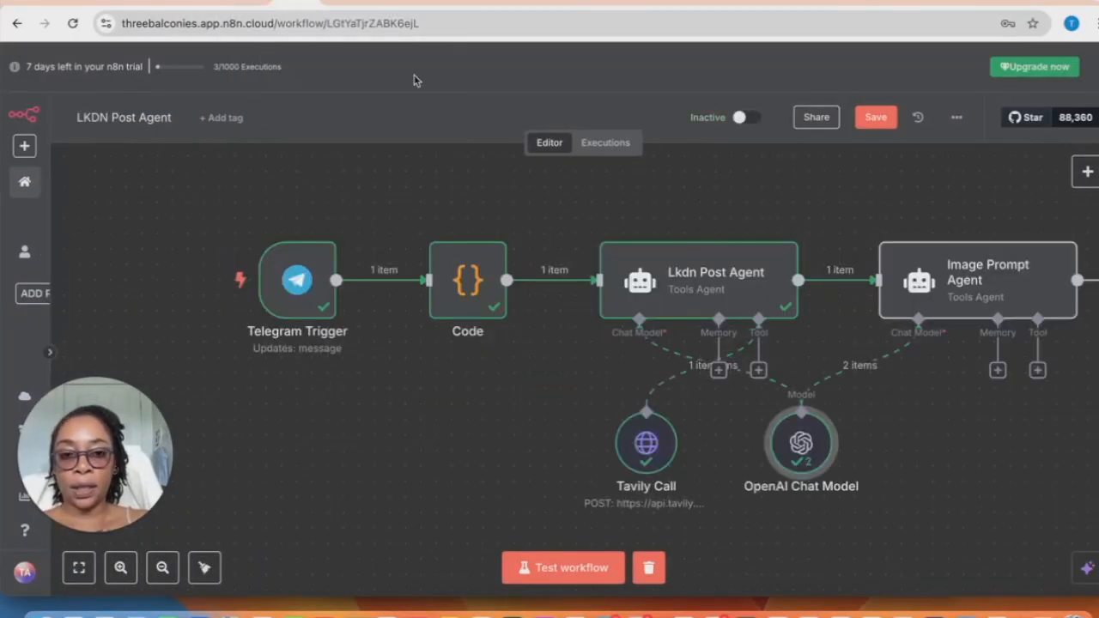
# Test the Image Prompt Agent step, review the generated image prompt, and return to the canvas
pyautogui.doubleClick(980, 282)
pyautogui.click(668, 89)
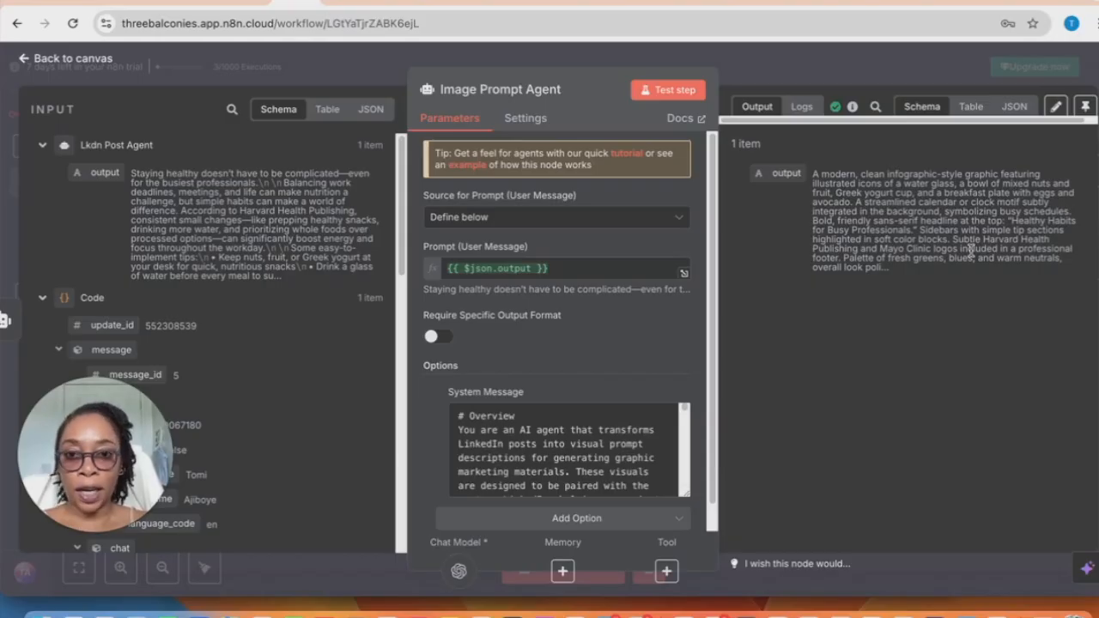
pyautogui.click(69, 59)
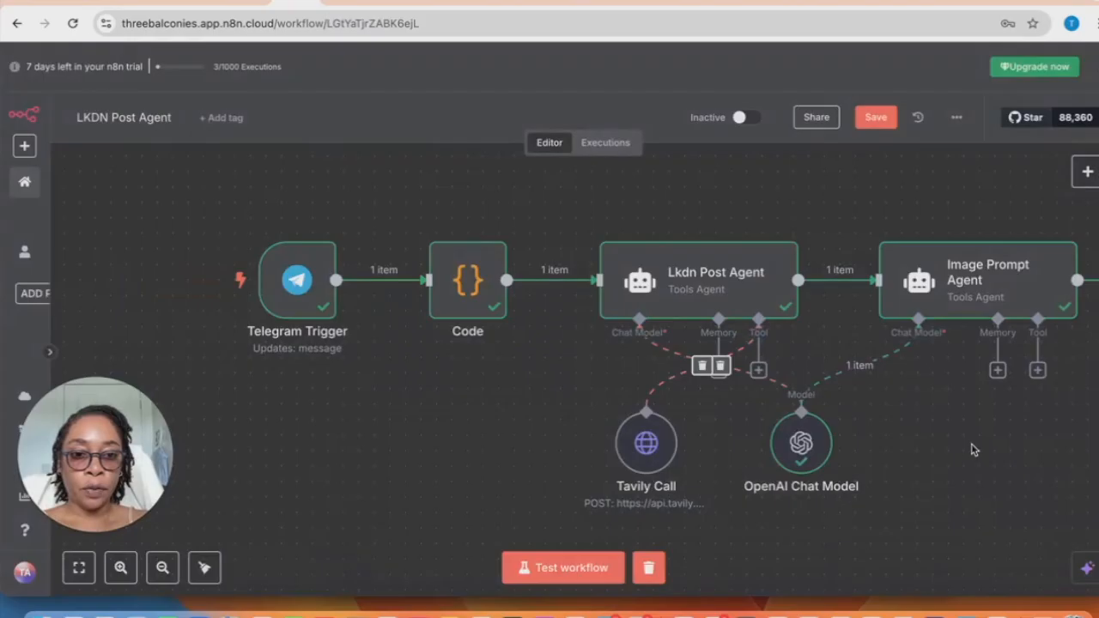
# Examine the Generate Image node's request settings in the Content Agent workflow and return to the LKDN Post Agent workflow
pyautogui.hscroll(5, 971, 449)
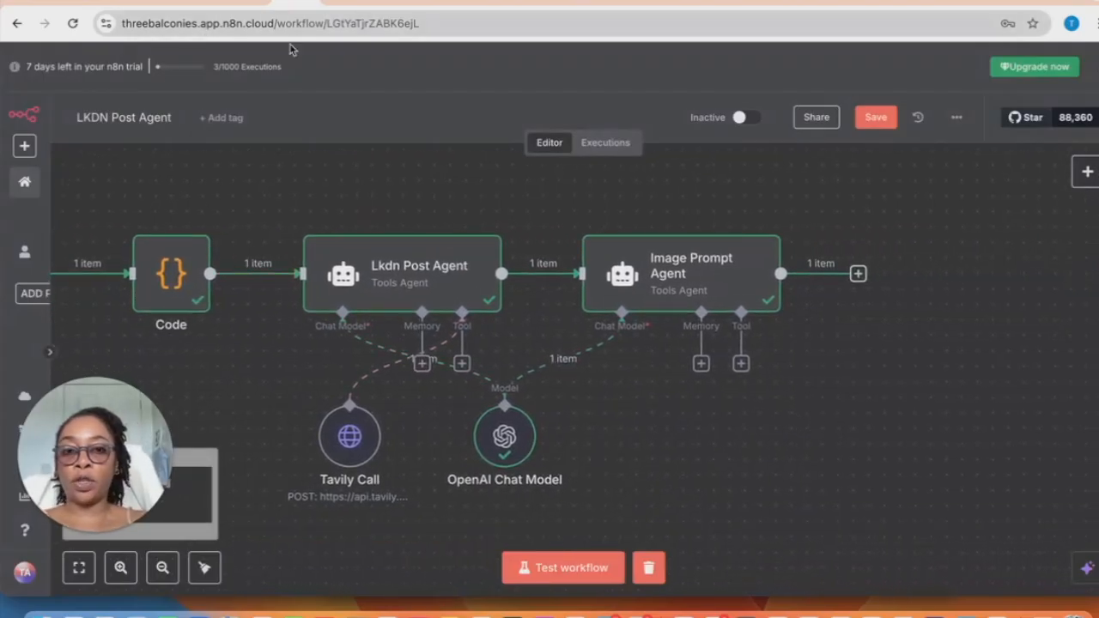
pyautogui.click(243, 3)
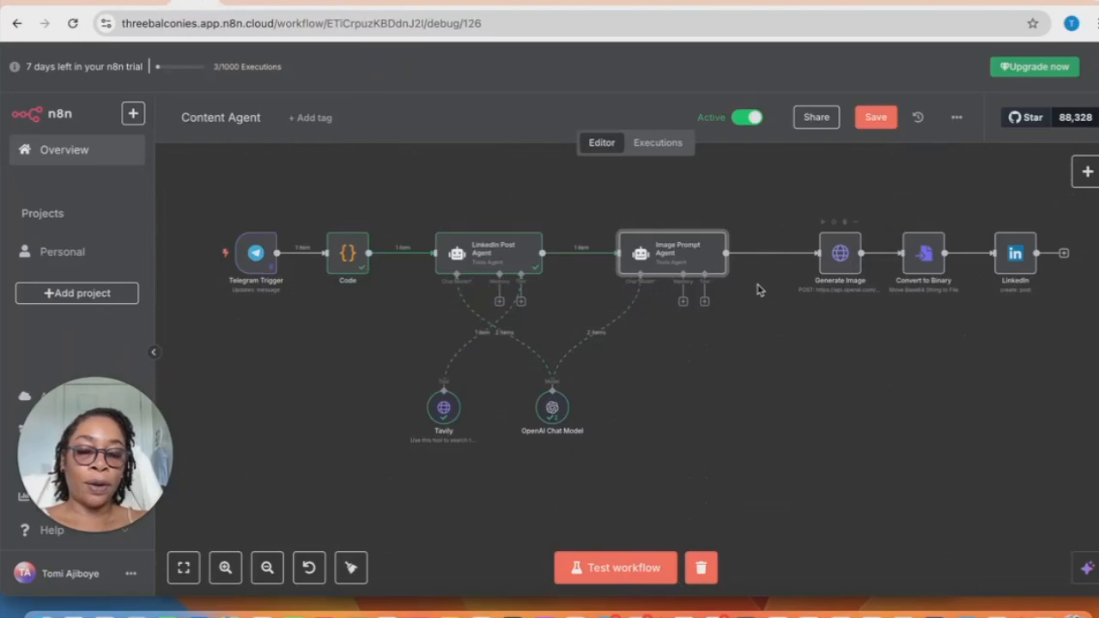
pyautogui.doubleClick(840, 252)
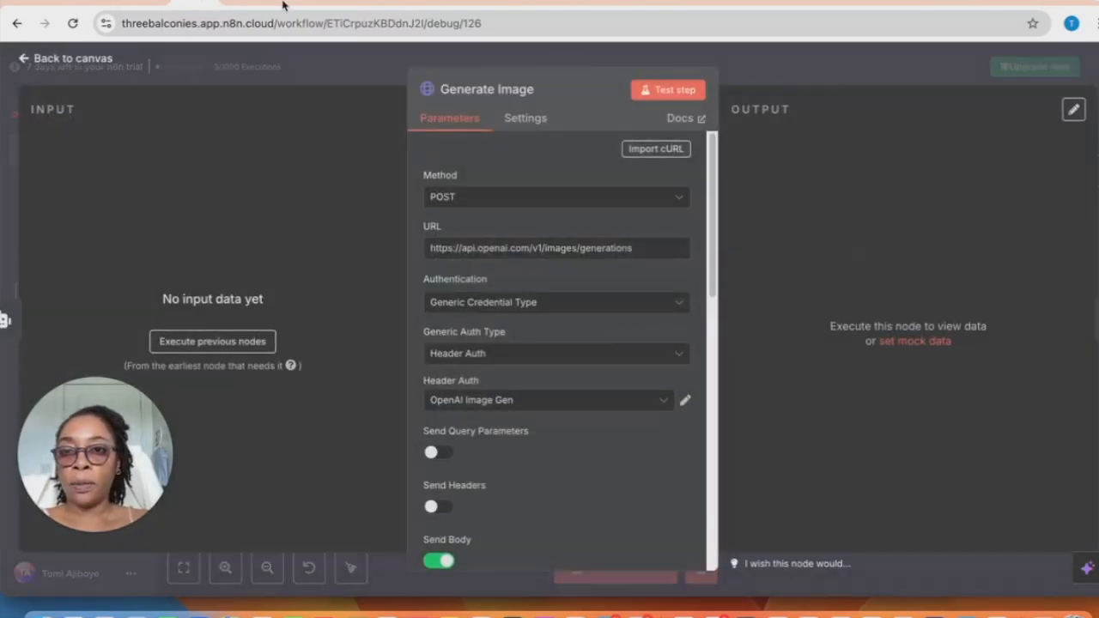
pyautogui.click(282, 4)
# Add an HTTP Request node after the Image Prompt Agent and rename it Generate Image
pyautogui.click(856, 273)
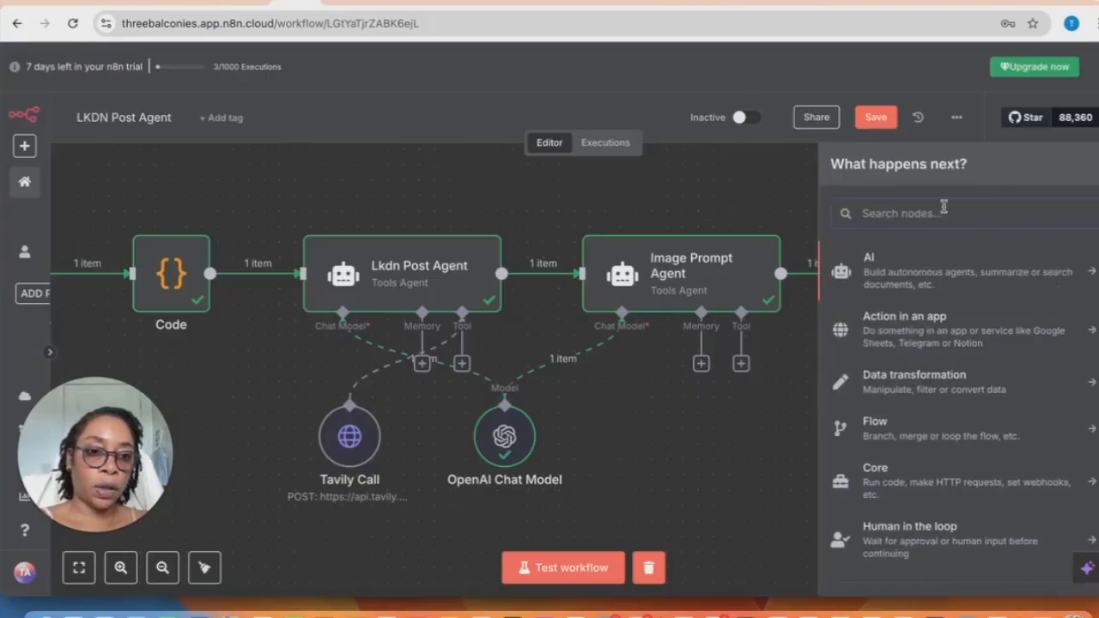
pyautogui.write('http')
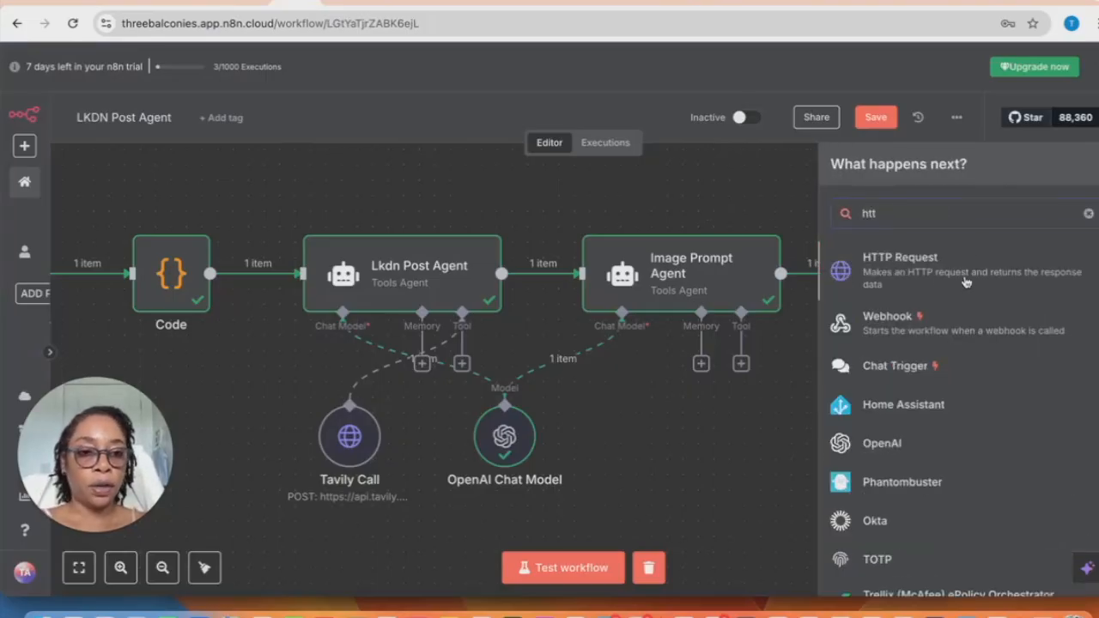
pyautogui.press('Return')
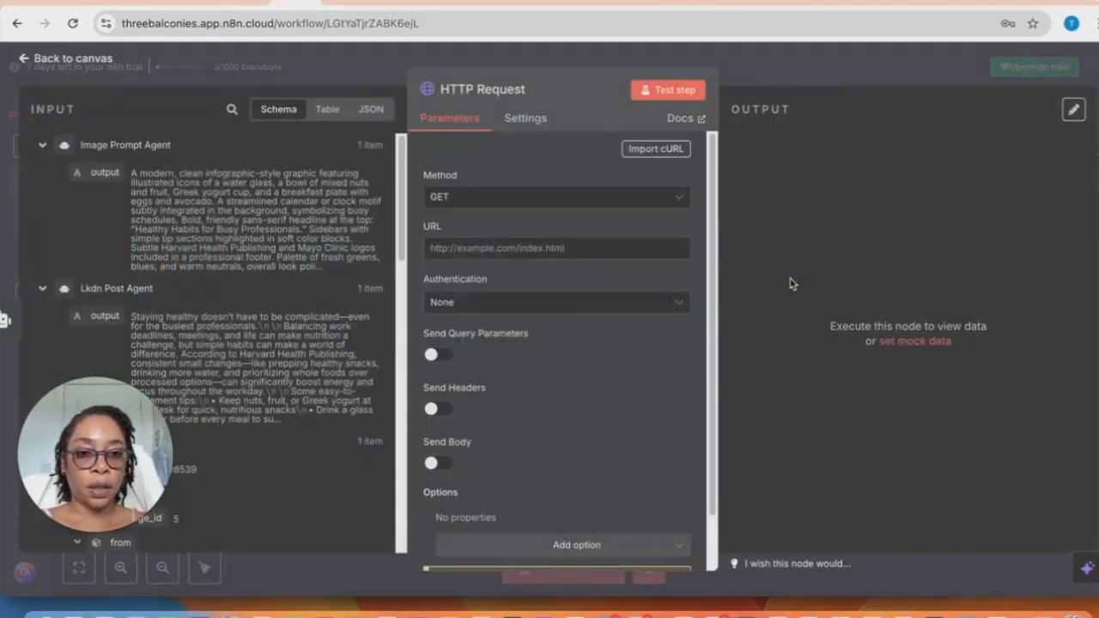
pyautogui.click(531, 89)
pyautogui.moveTo(648, 81); pyautogui.dragTo(545, 82)
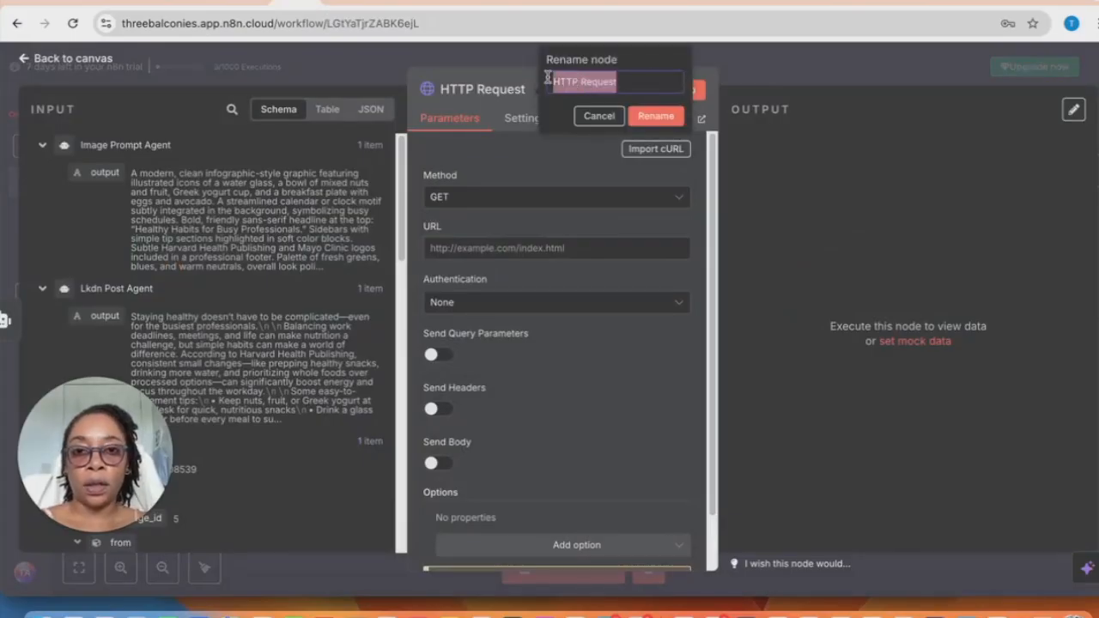
pyautogui.write('Generate Image')
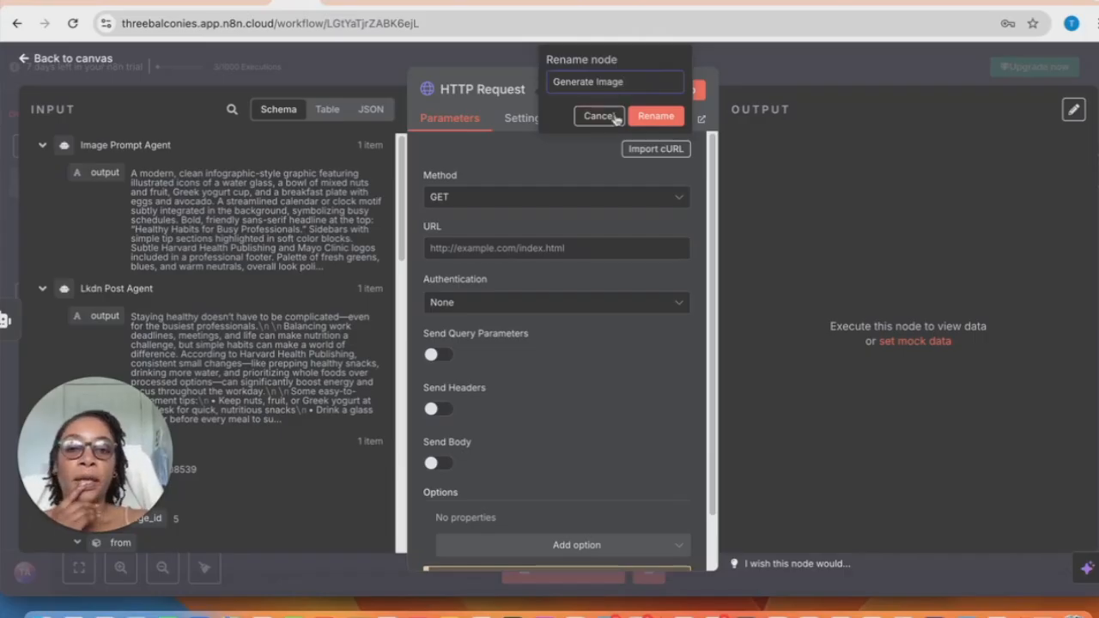
pyautogui.click(654, 117)
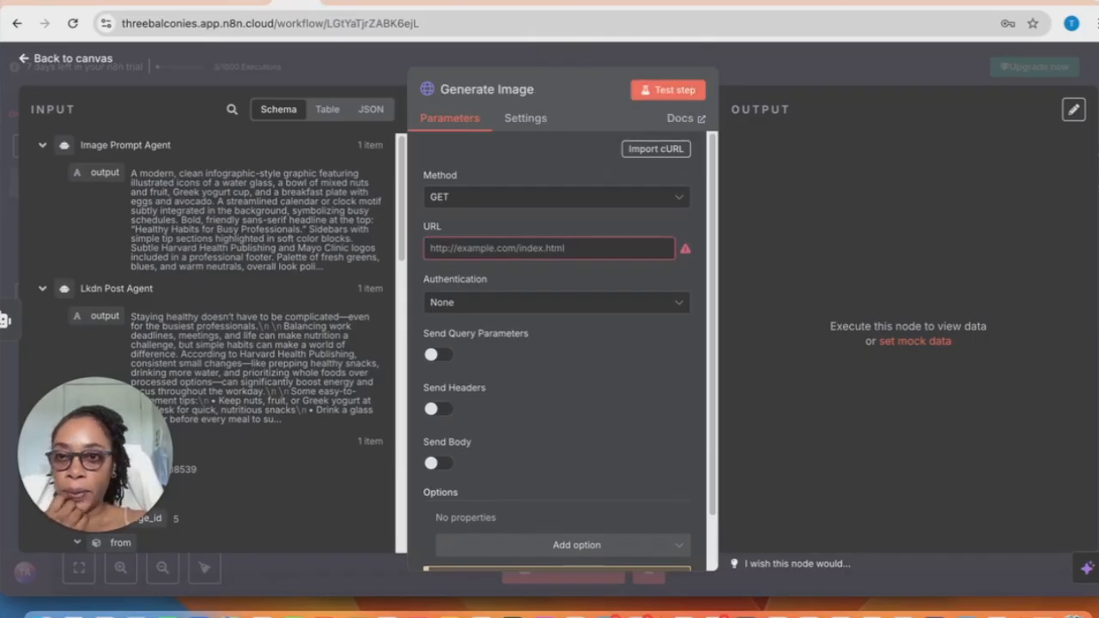
# Review the Content Agent workflow's Generate Image node, including its cURL import dialog and request settings
pyautogui.click(197, 2)
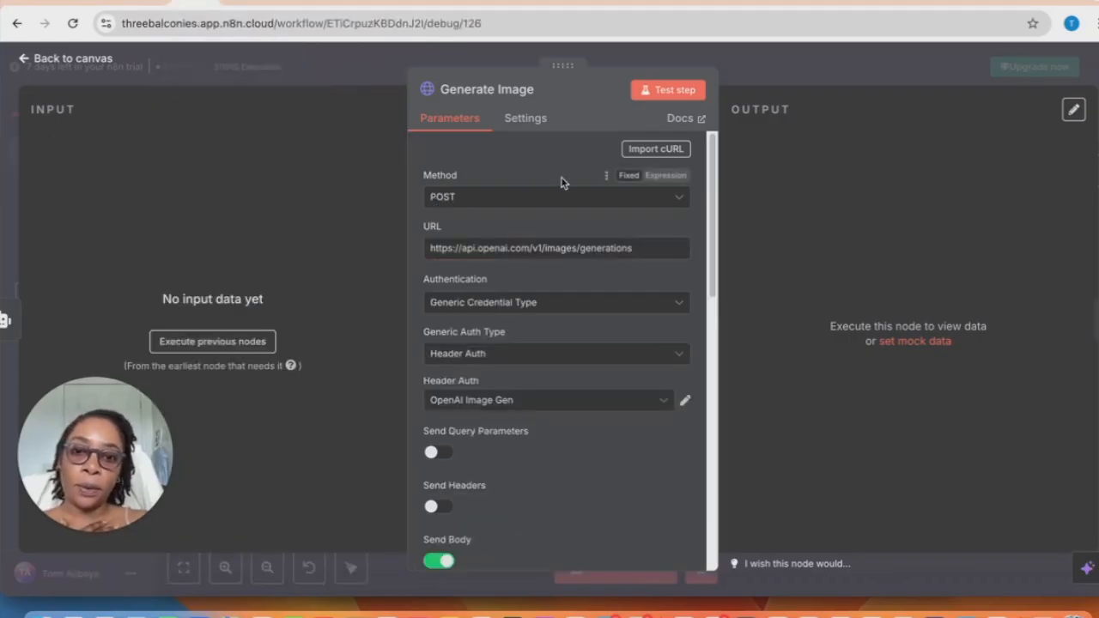
pyautogui.click(658, 151)
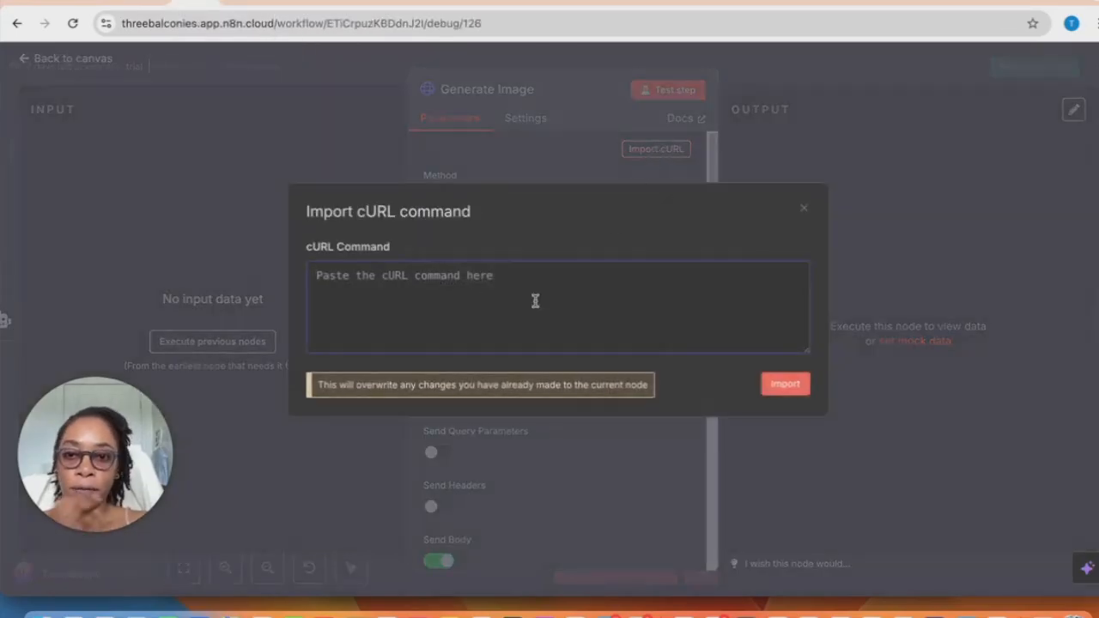
pyautogui.click(804, 208)
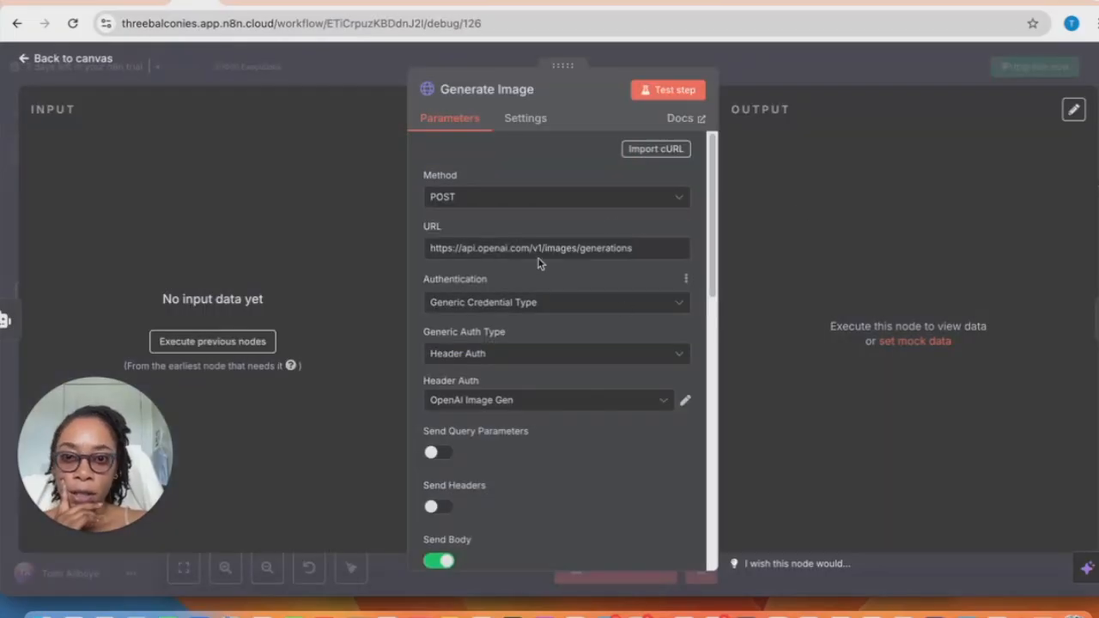
pyautogui.scroll(-1, 600, 383)
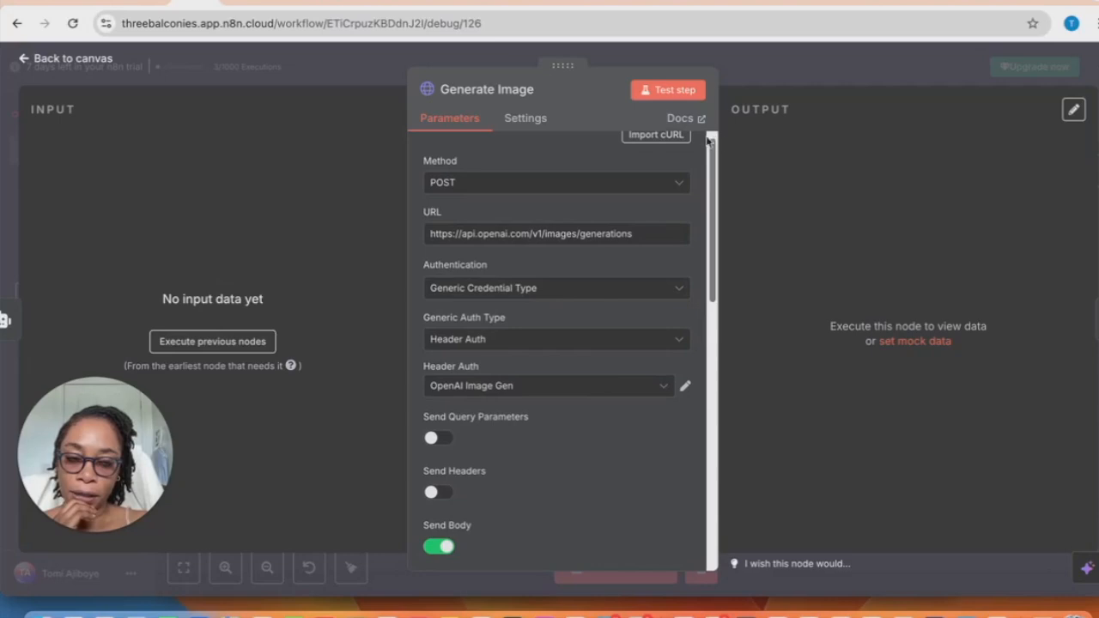
# Copy the Create image cURL example from OpenAI's Images API reference and return to the LKDN Post Agent workflow
pyautogui.click(805, 3)
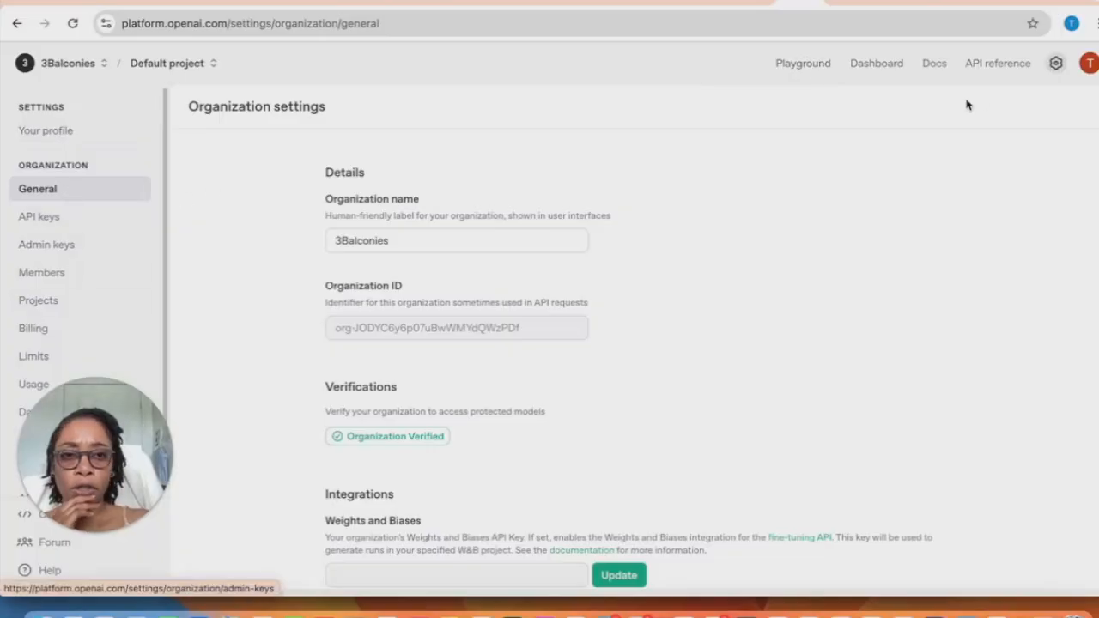
pyautogui.click(964, 67)
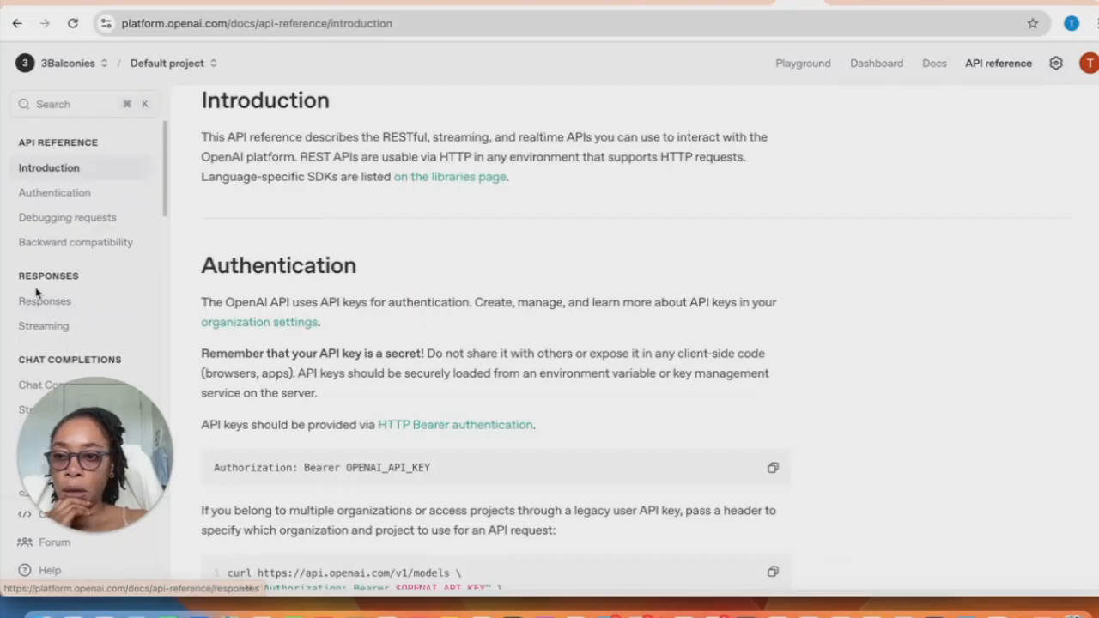
pyautogui.scroll(-1, 104, 321)
pyautogui.scroll(-4, 104, 321)
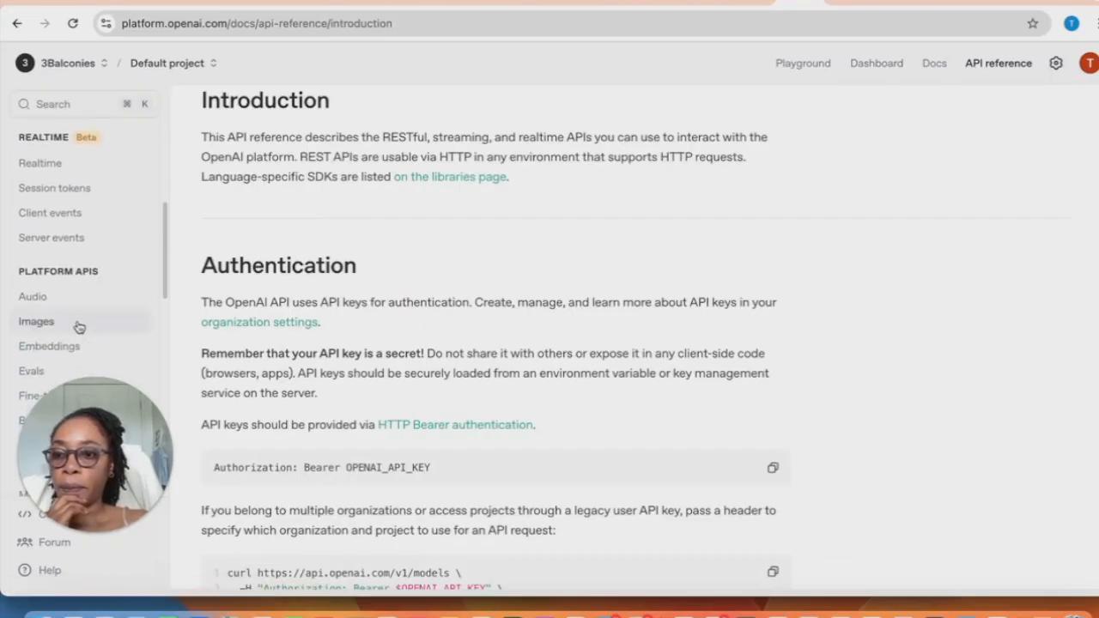
pyautogui.click(62, 325)
pyautogui.scroll(-1, 574, 340)
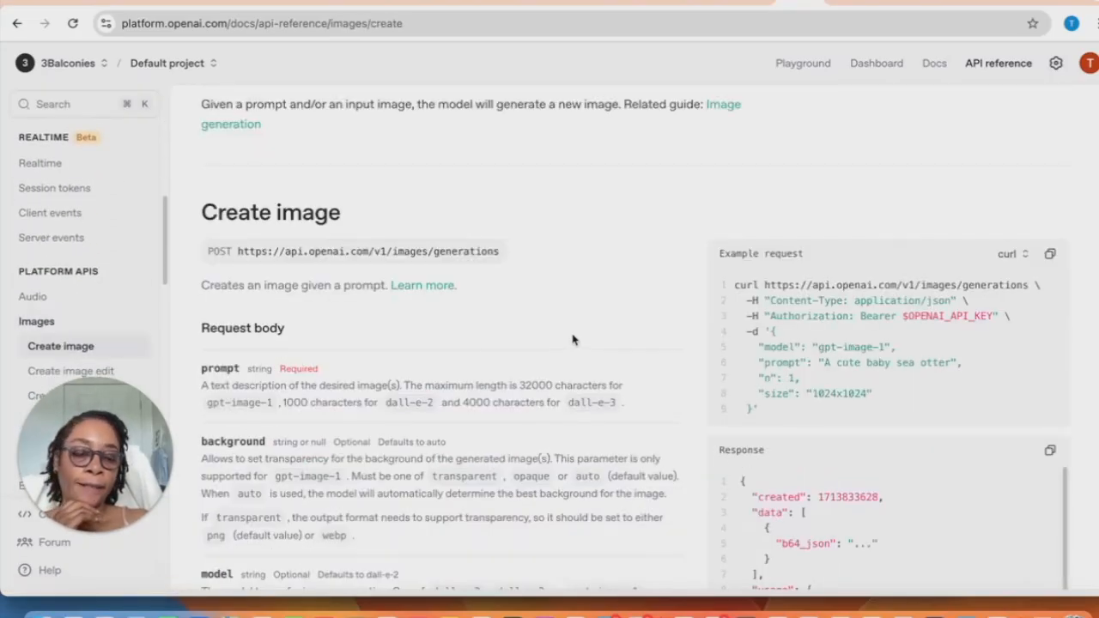
pyautogui.scroll(-2, 944, 305)
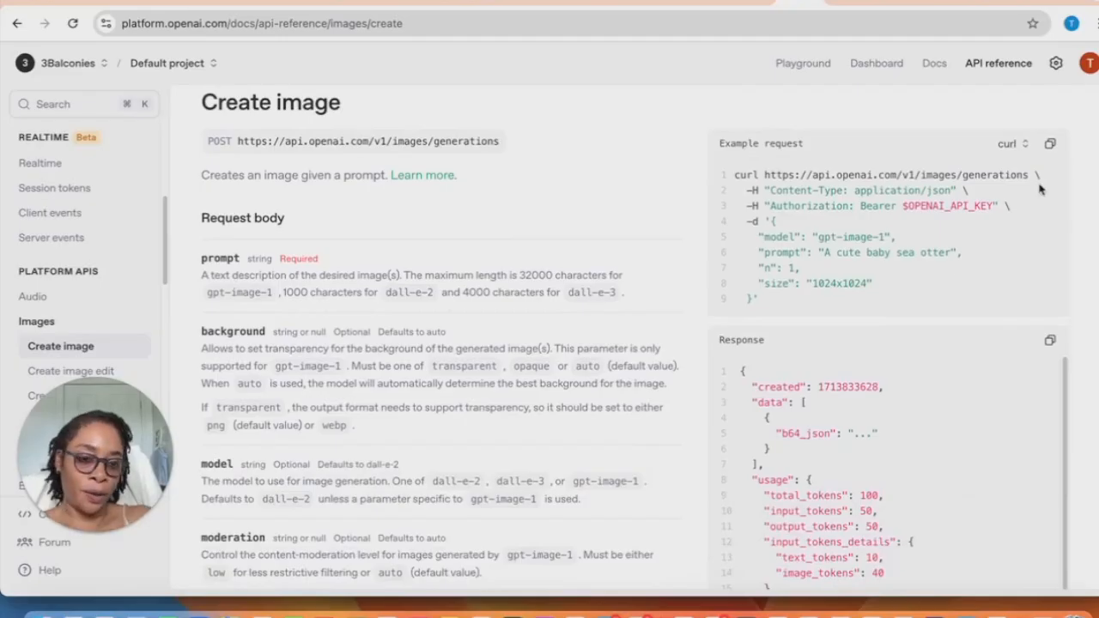
pyautogui.click(1051, 145)
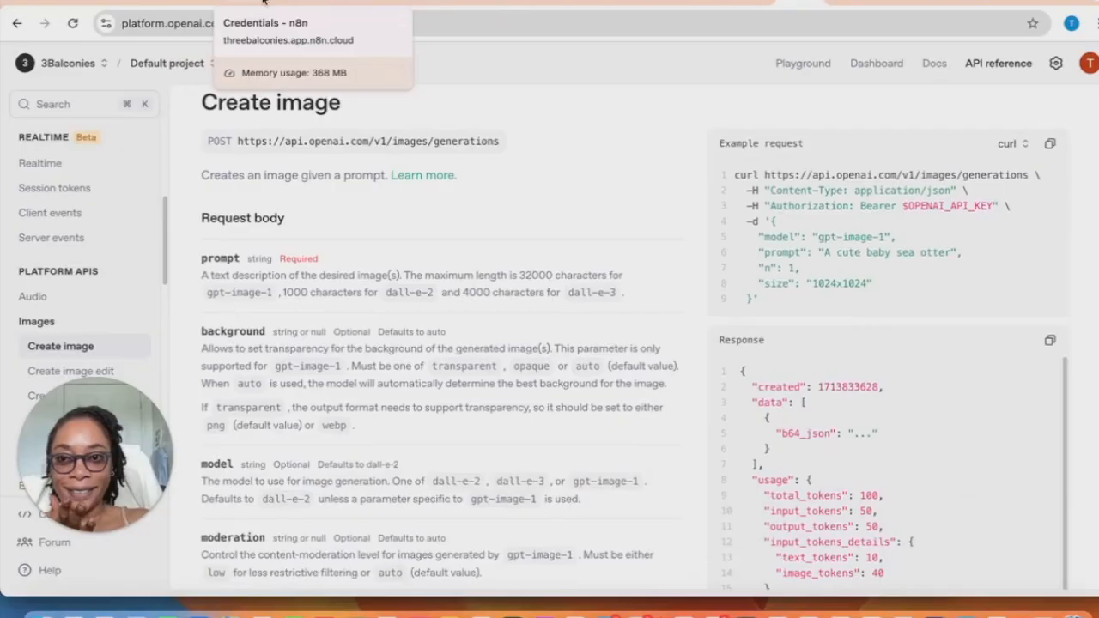
pyautogui.click(403, 6)
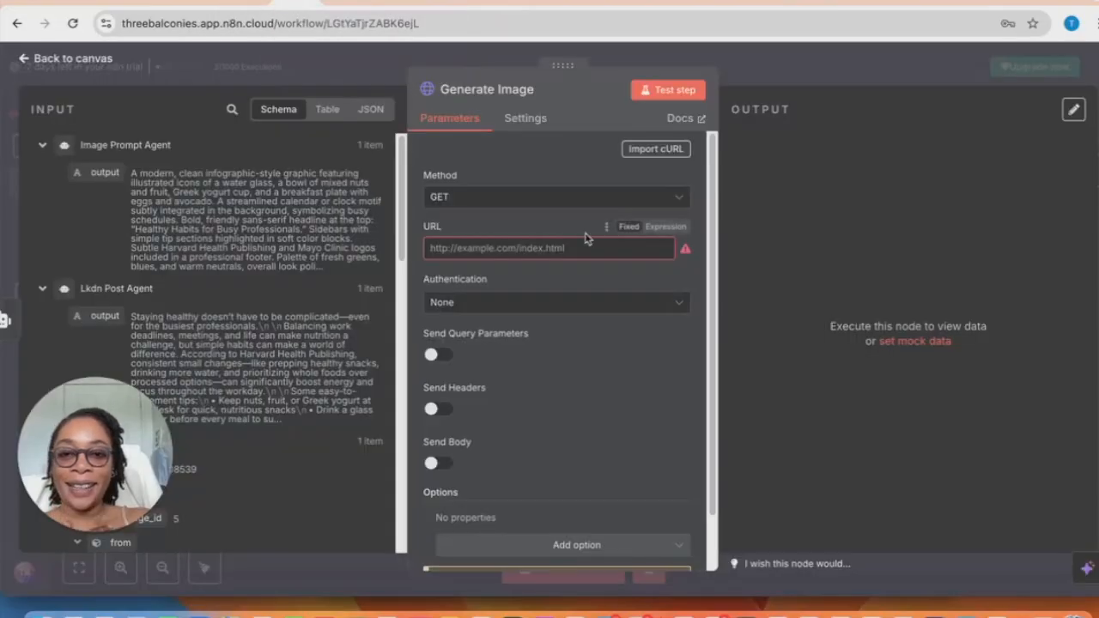
pyautogui.click(656, 149)
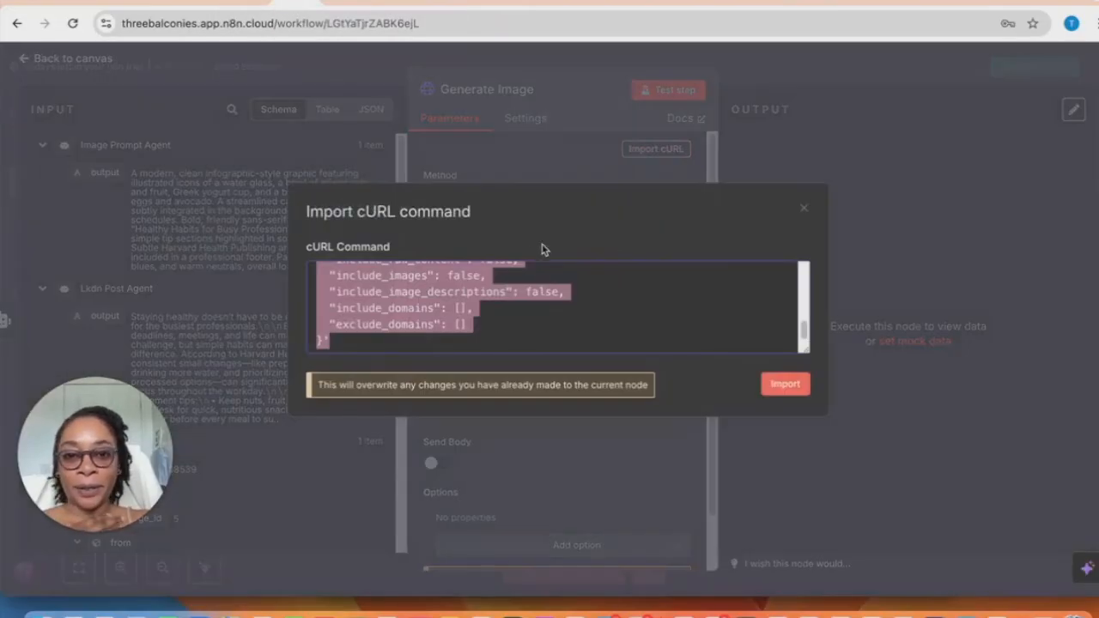
pyautogui.click(859, 243)
pyautogui.click(26, 63)
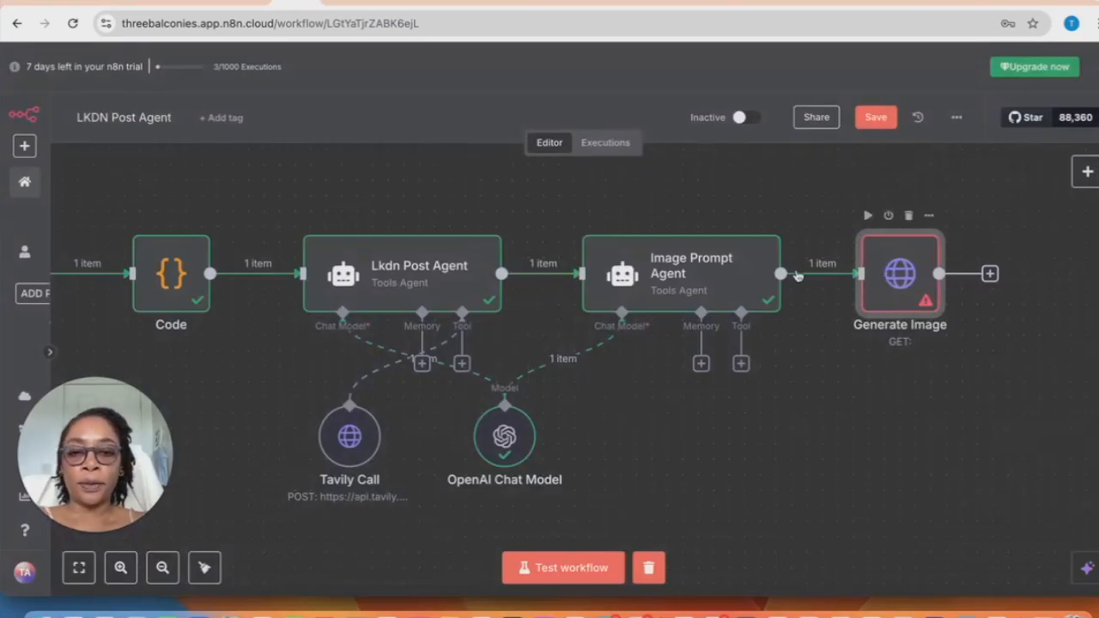
pyautogui.doubleClick(899, 273)
# Replace the old Tavily cURL command with the copied OpenAI image generation command and import it into the Generate Image node
pyautogui.click(656, 148)
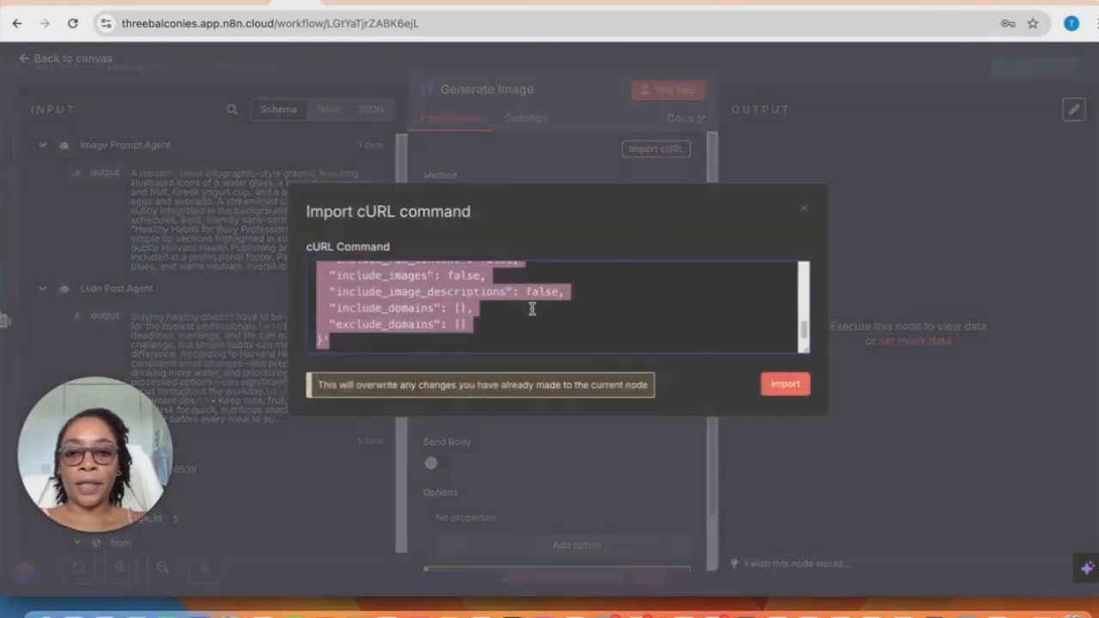
pyautogui.scroll(10, 549, 309)
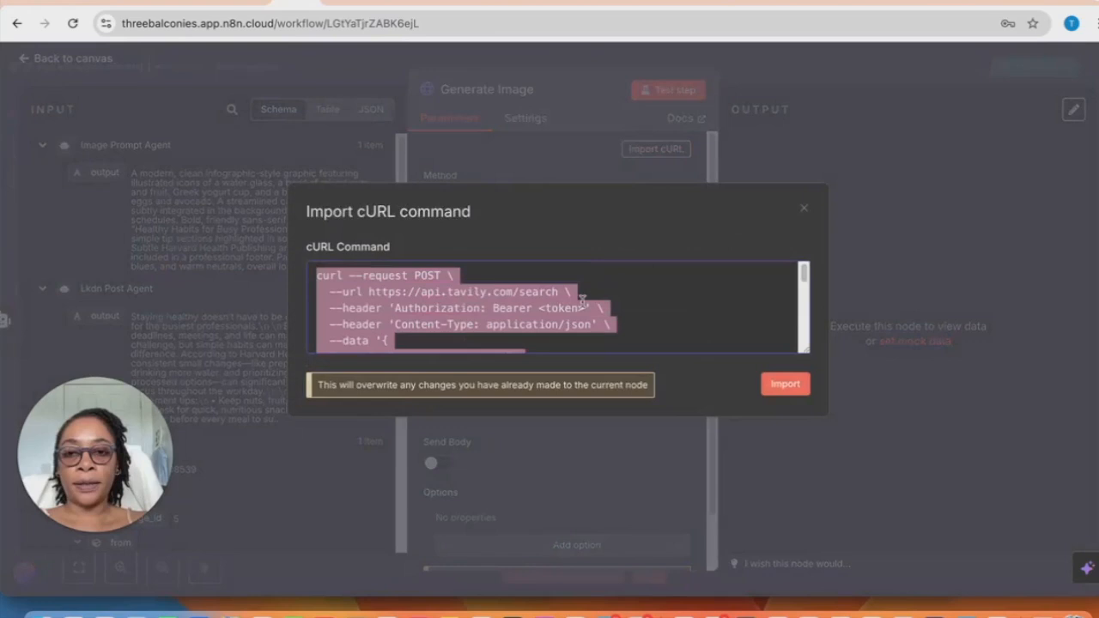
pyautogui.press('BackSpace')
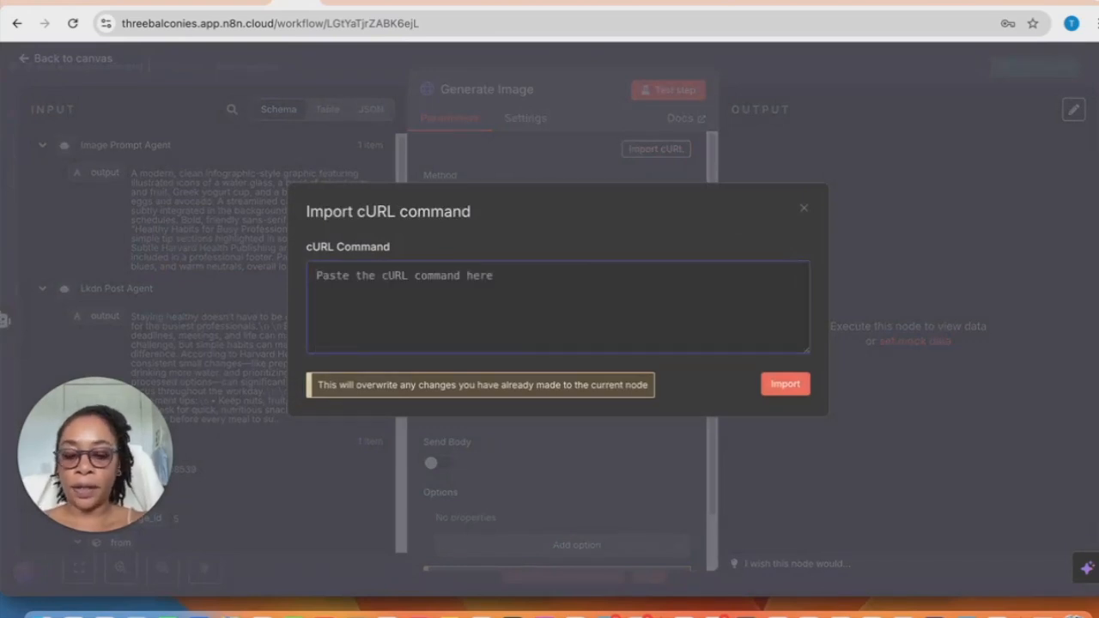
pyautogui.press('super+v')
pyautogui.click(785, 384)
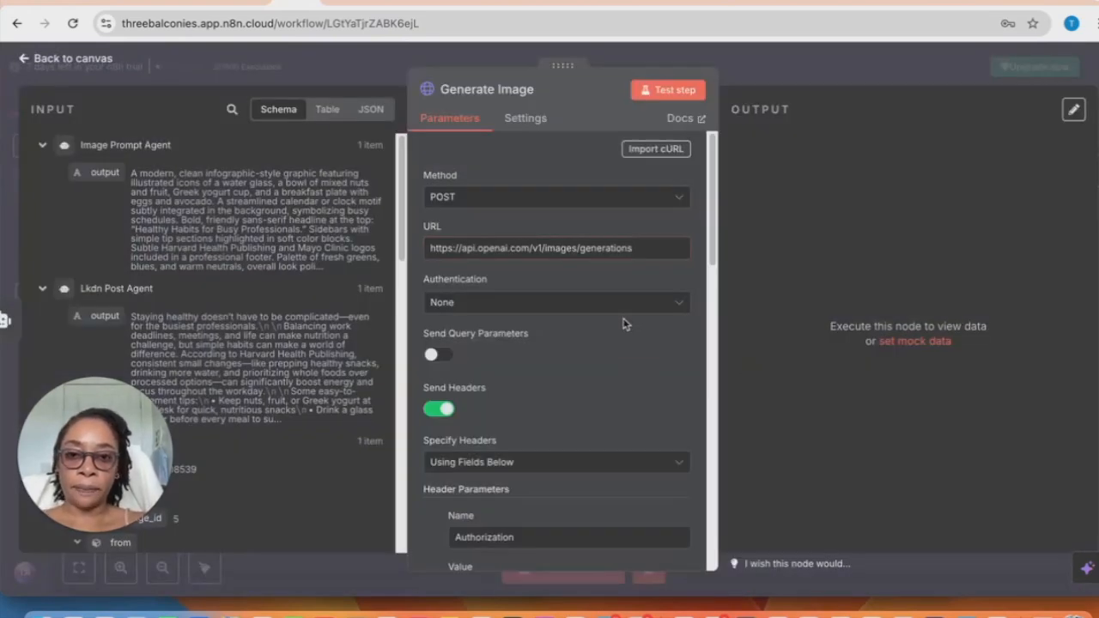
# Test the imported Generate Image request and clear the API key placeholder after Bearer in the Authorization header value
pyautogui.scroll(-2, 574, 329)
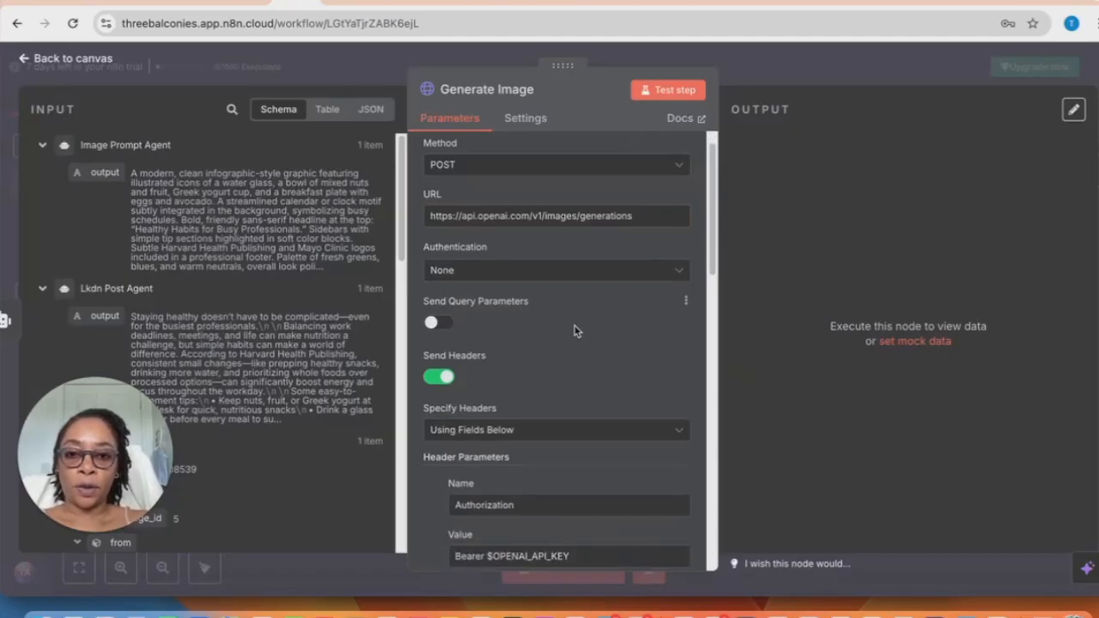
pyautogui.scroll(-5, 575, 329)
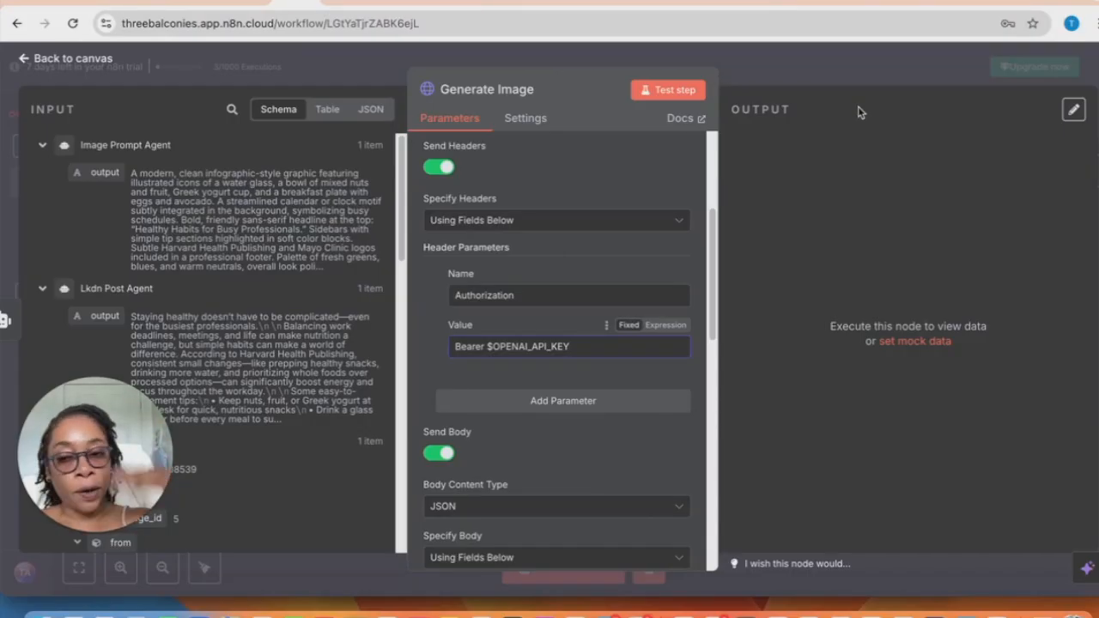
pyautogui.click(668, 89)
pyautogui.scroll(-1, 491, 315)
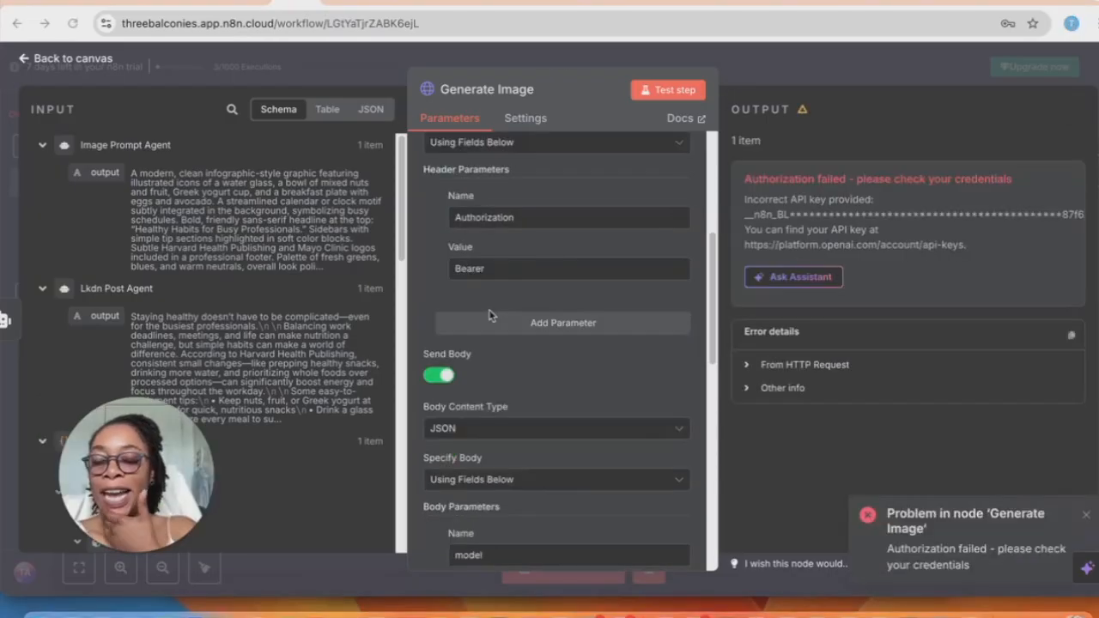
# Paste the OpenAI API key after Bearer in the Authorization header value and add another header parameter
pyautogui.click(525, 268)
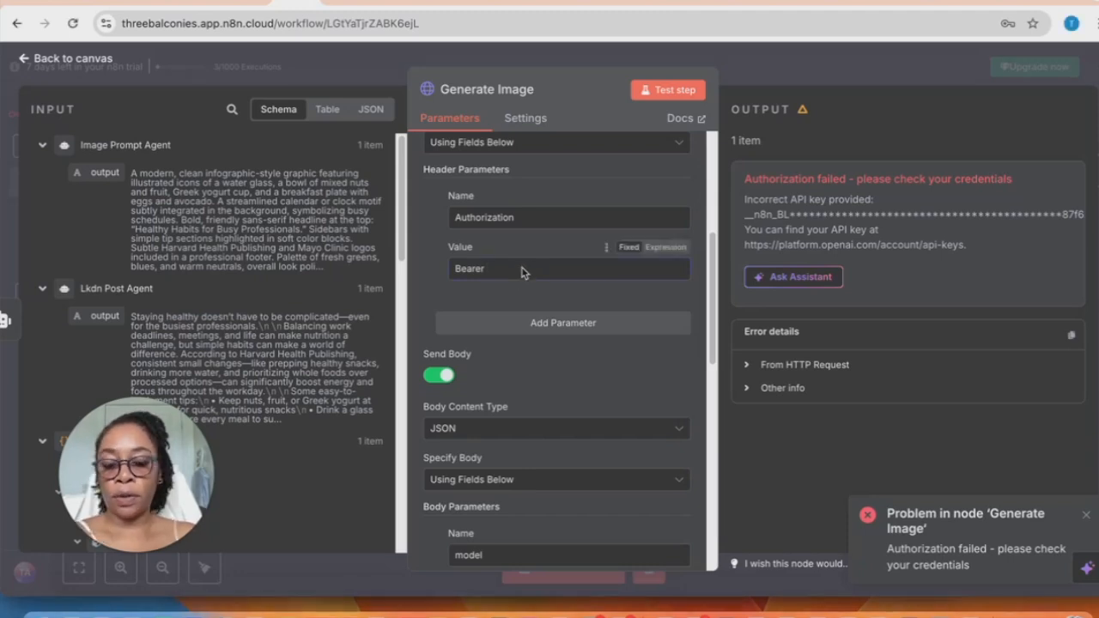
pyautogui.hotkey('ctrl', 'v')
pyautogui.click(562, 323)
# Look over the request body's model and prompt parameters and rerun the Generate Image step
pyautogui.scroll(-7, 558, 281)
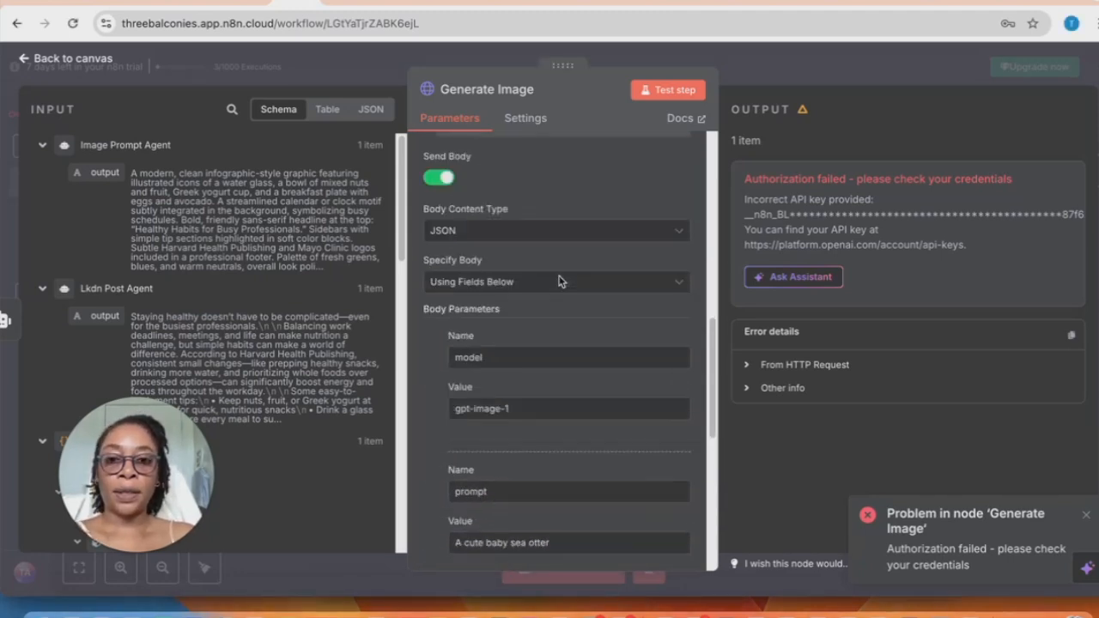
pyautogui.scroll(2, 559, 278)
pyautogui.click(668, 89)
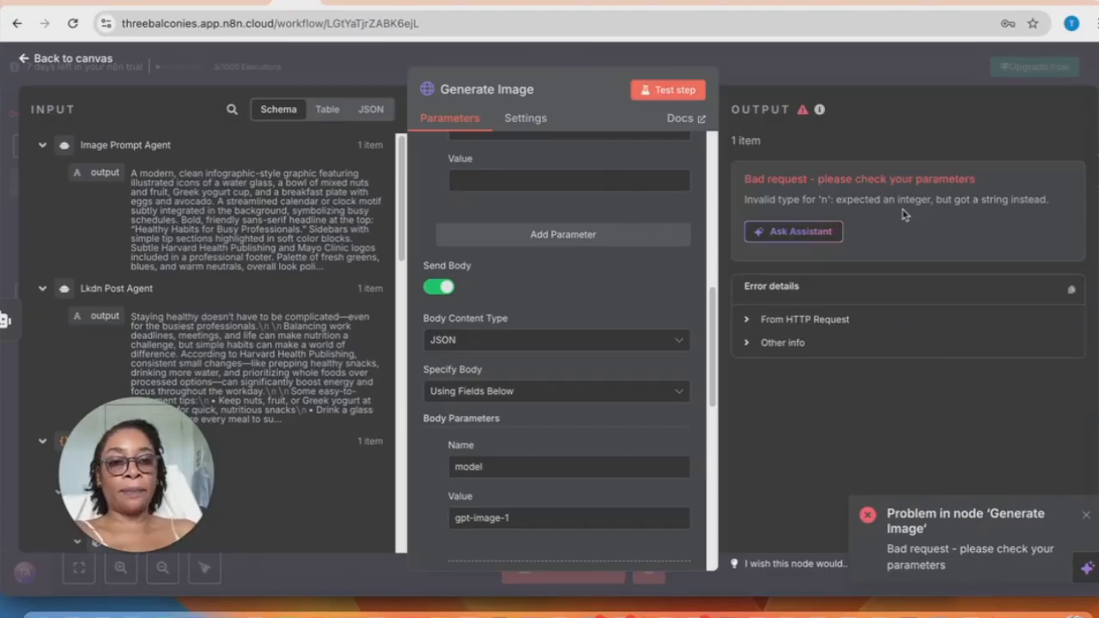
# Delete the n parameter from the Generate Image node's body parameters
pyautogui.scroll(-3, 567, 309)
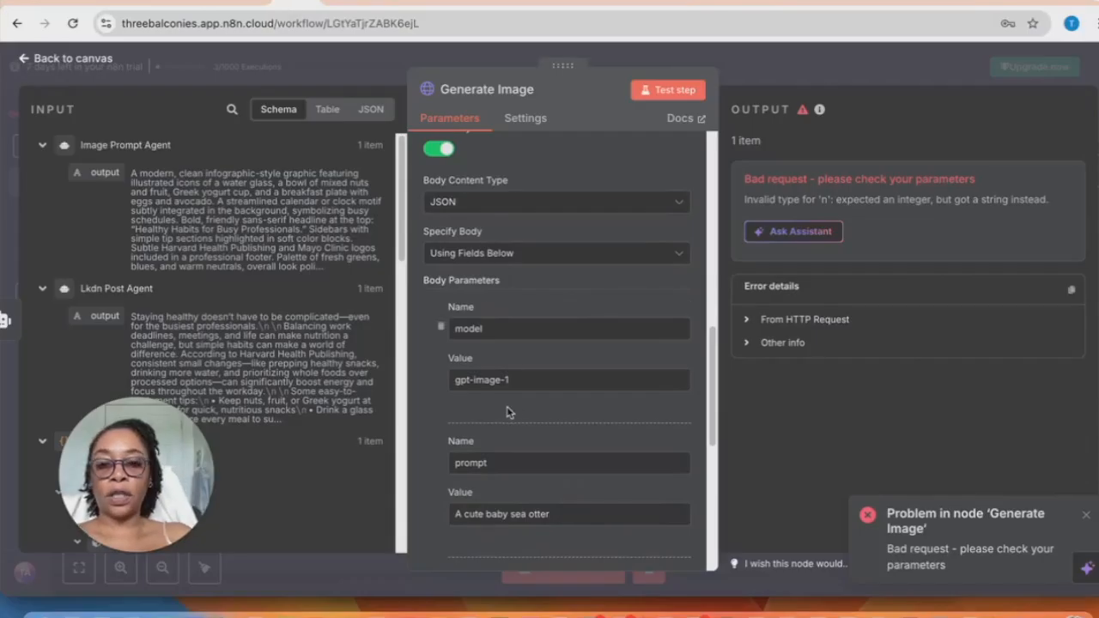
pyautogui.scroll(-2, 535, 420)
pyautogui.scroll(-3, 535, 420)
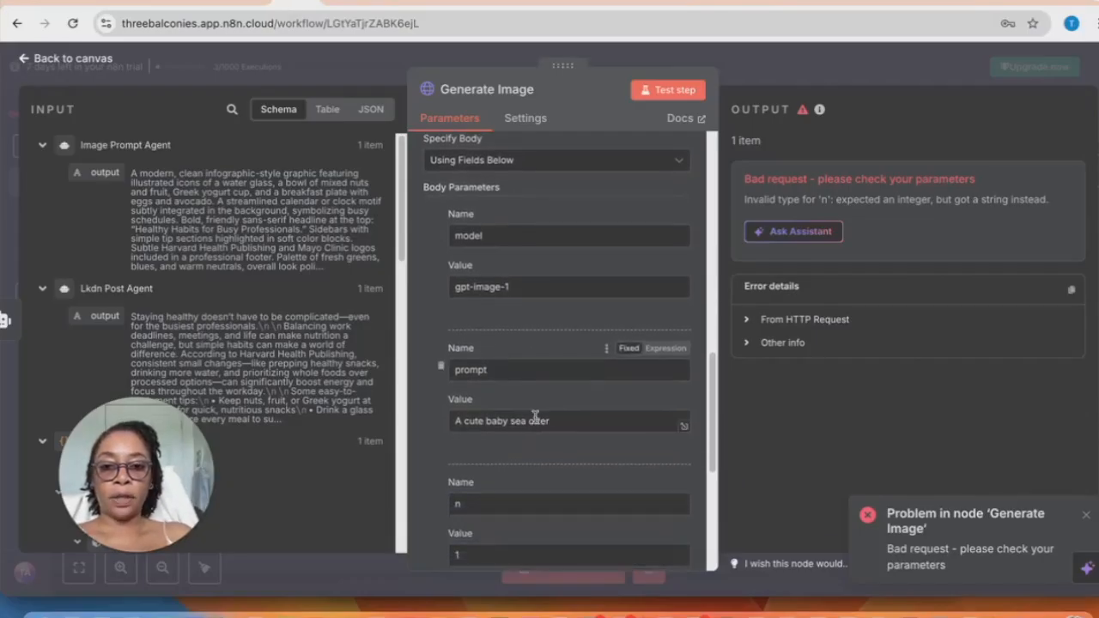
pyautogui.scroll(-3, 534, 421)
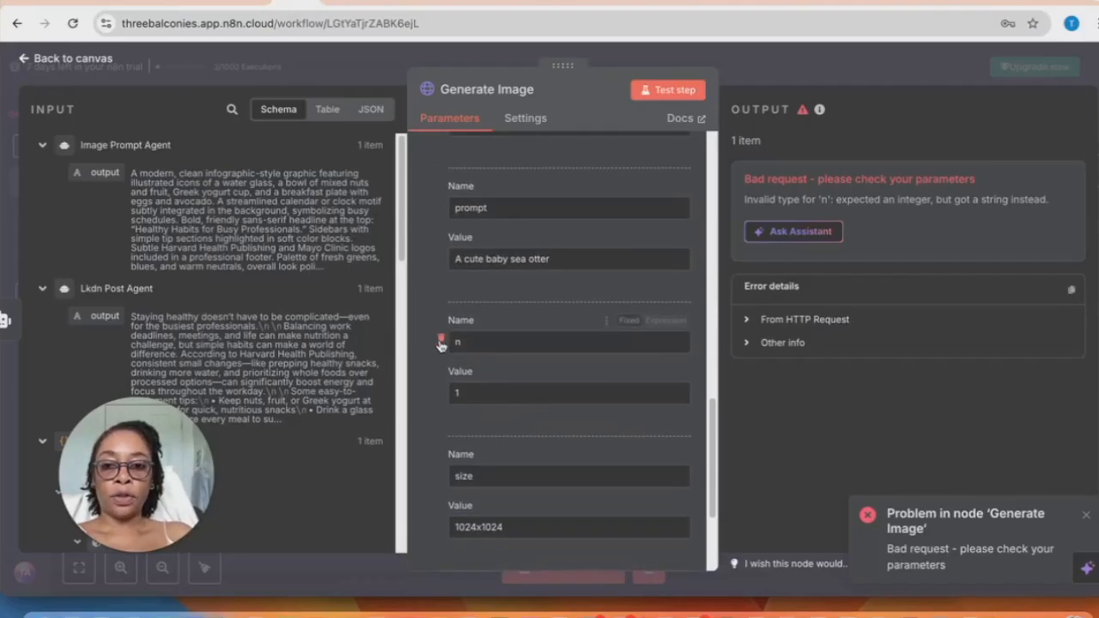
pyautogui.scroll(-1, 516, 393)
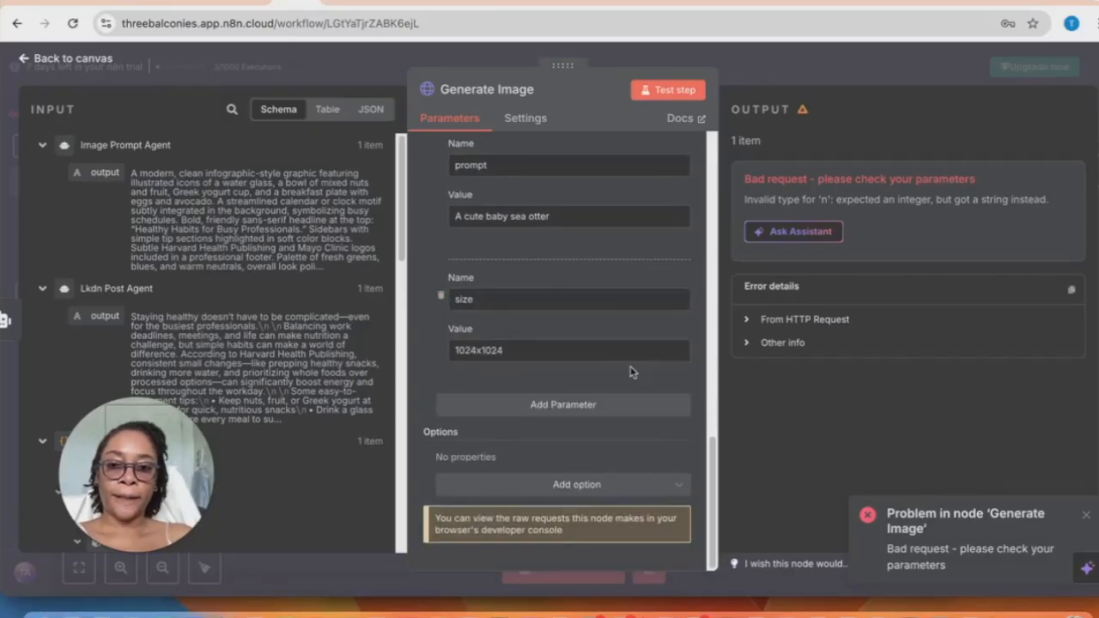
# Check the remaining header and body parameters and test the Generate Image step with the sample sea otter prompt
pyautogui.scroll(1, 630, 372)
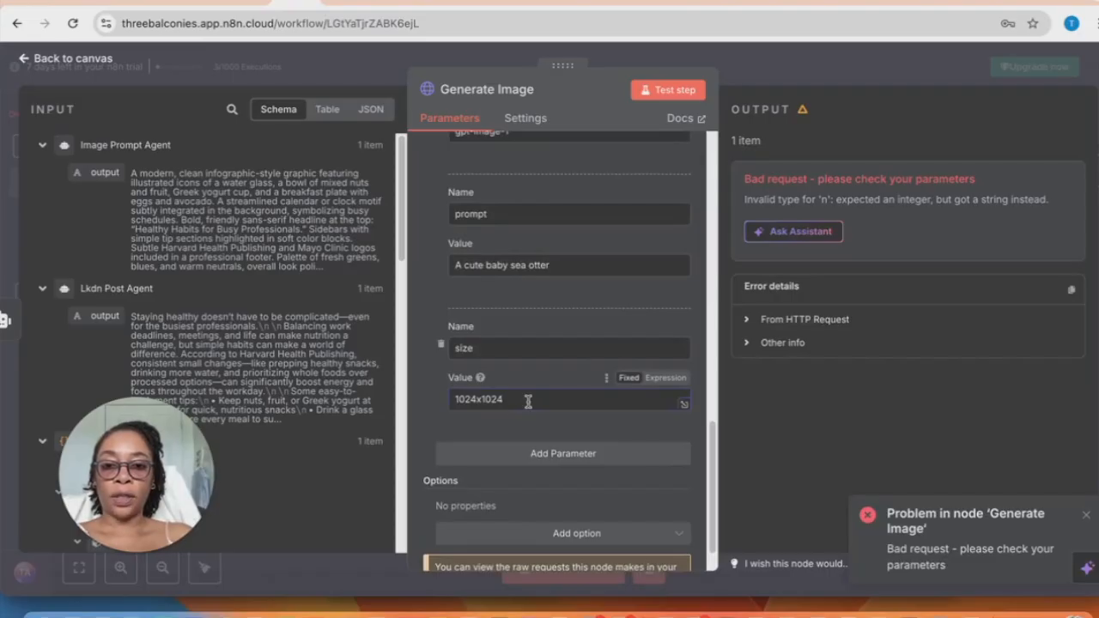
pyautogui.scroll(-1, 528, 401)
pyautogui.scroll(5, 537, 411)
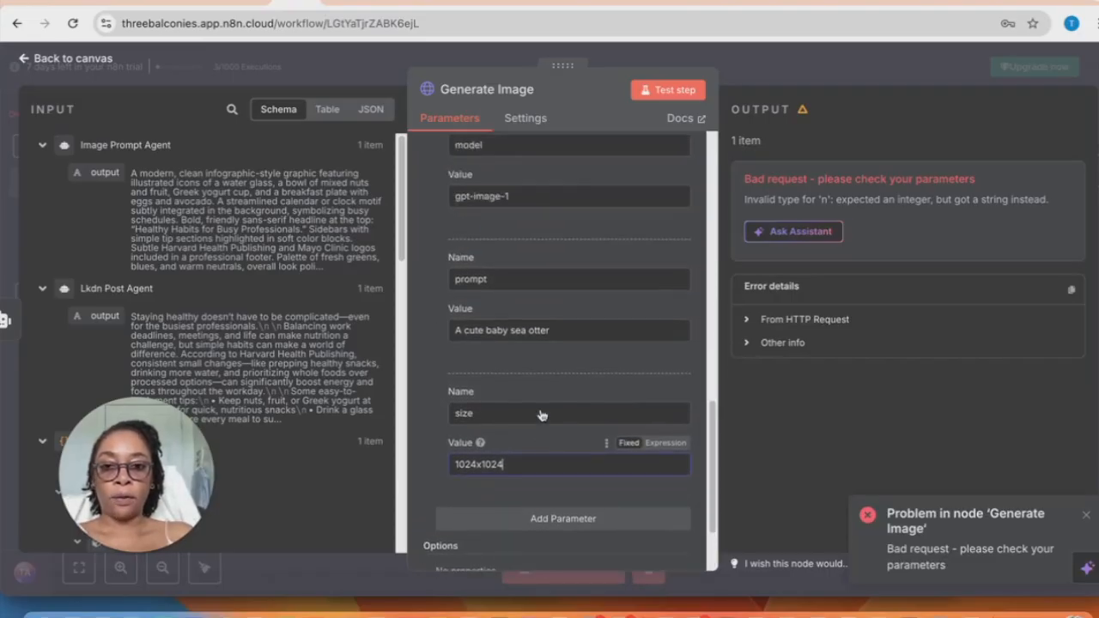
pyautogui.scroll(1, 537, 394)
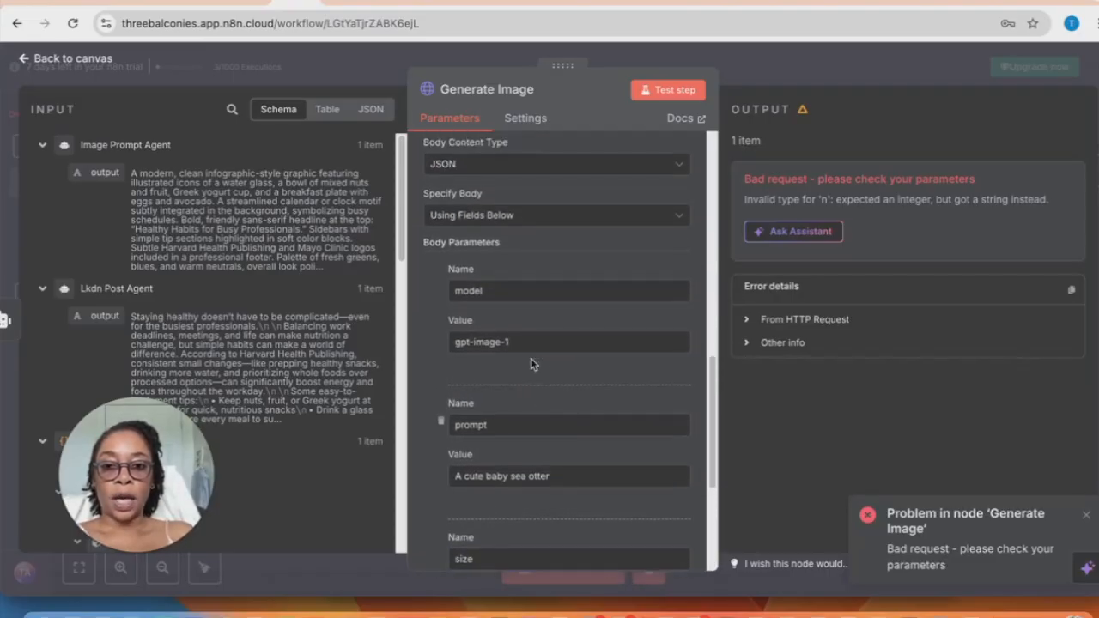
pyautogui.scroll(3, 530, 364)
pyautogui.scroll(6, 520, 392)
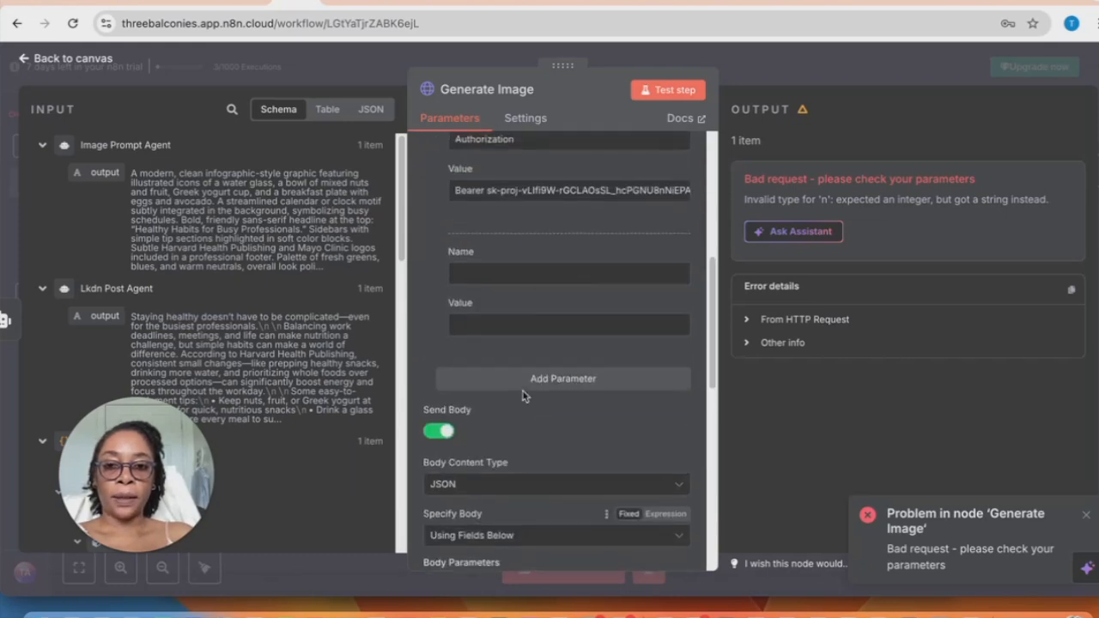
pyautogui.scroll(-10, 522, 391)
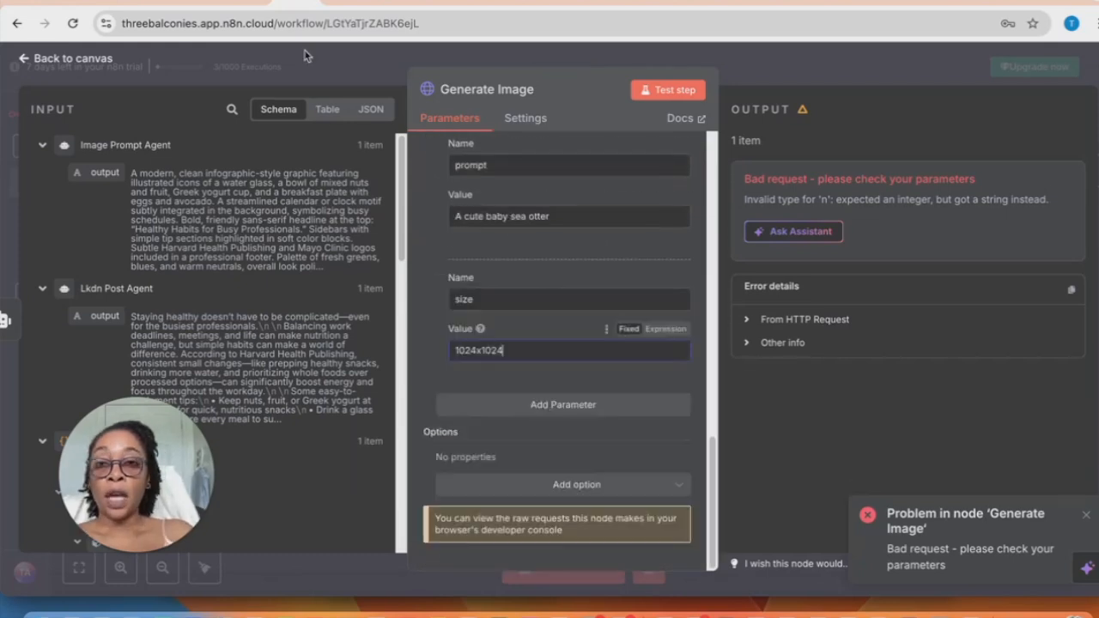
pyautogui.click(671, 90)
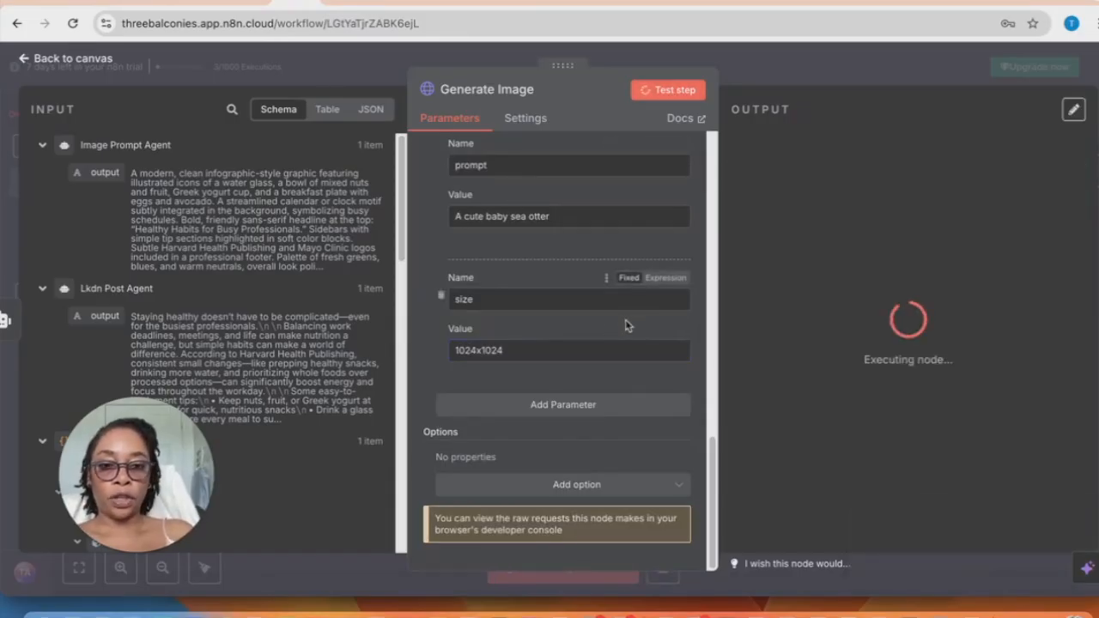
pyautogui.scroll(8, 569, 307)
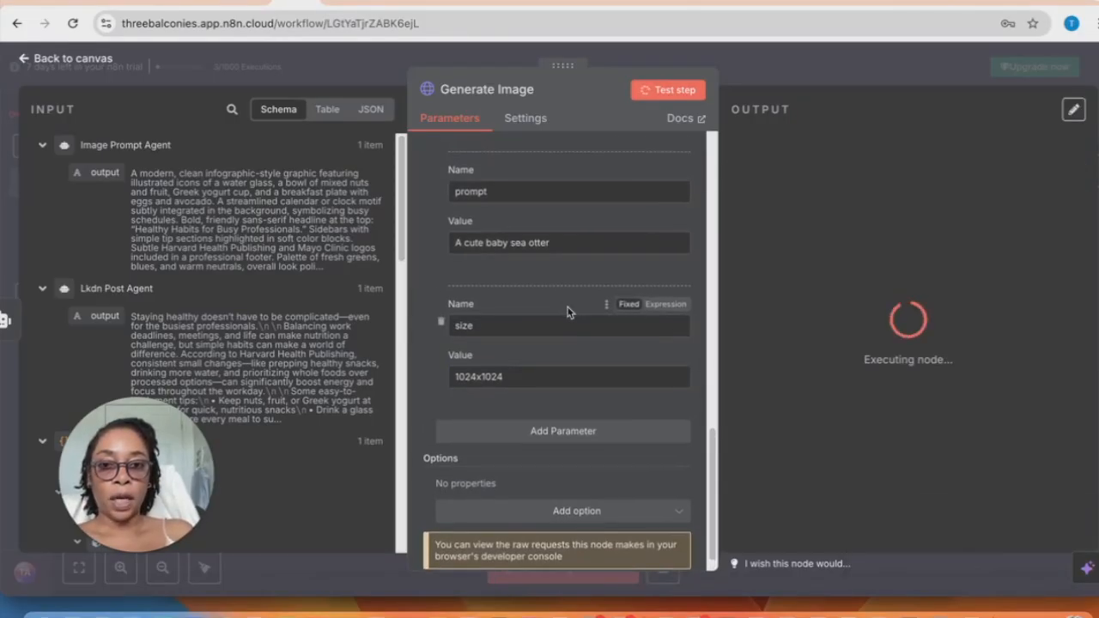
pyautogui.scroll(3, 566, 312)
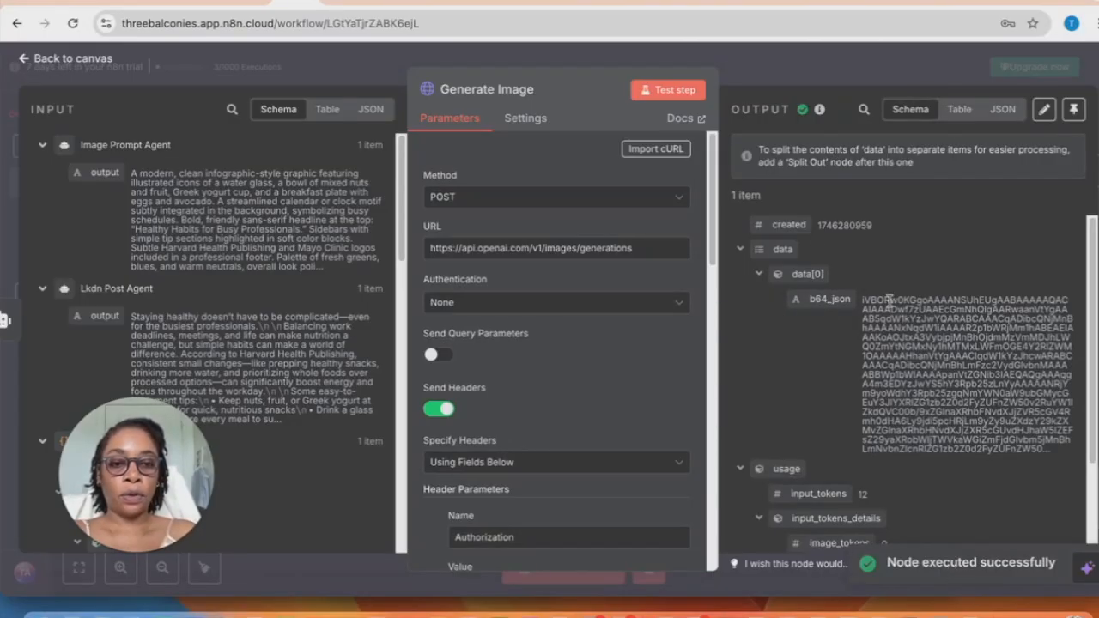
# Add a Convert to File node with the Move base64 string to file action after the Generate Image node
pyautogui.scroll(-3, 961, 346)
pyautogui.scroll(3, 961, 348)
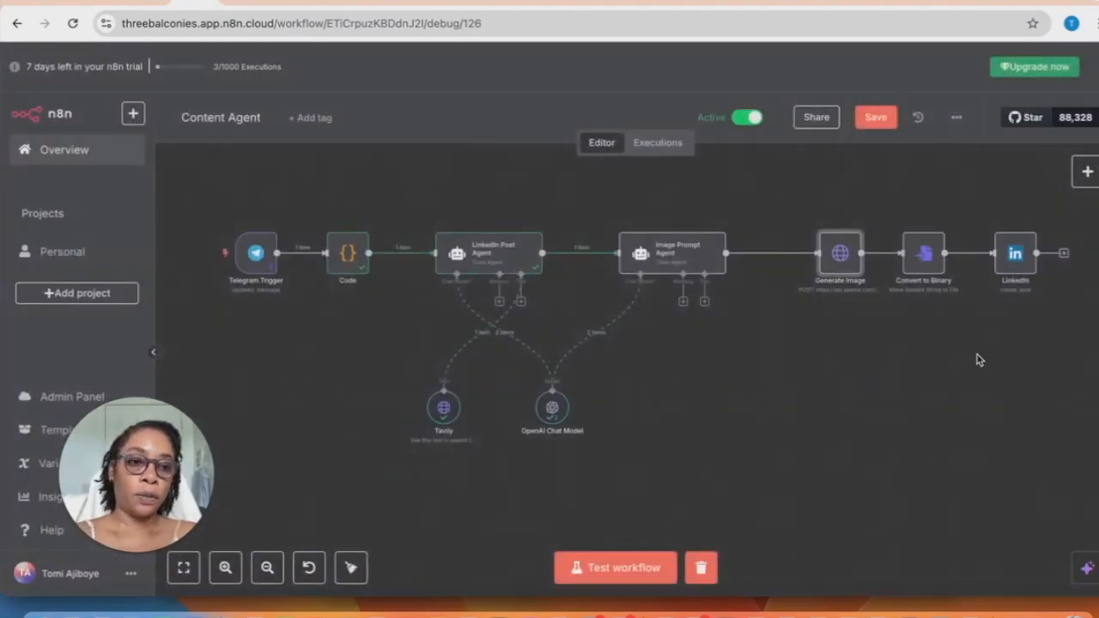
pyautogui.hscroll(1, 977, 359)
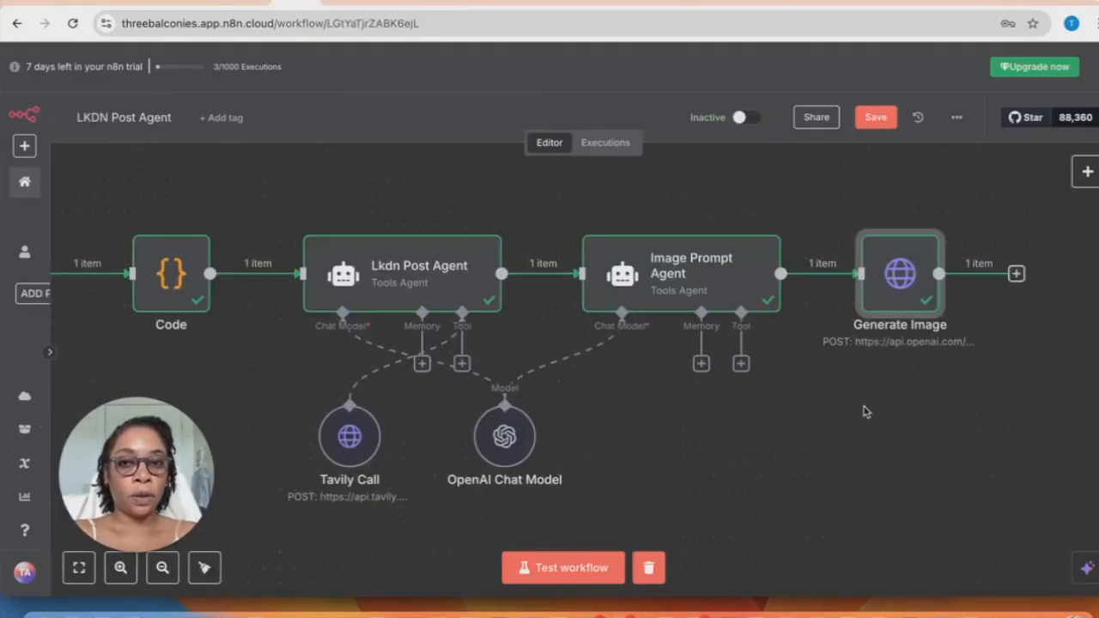
pyautogui.click(1015, 274)
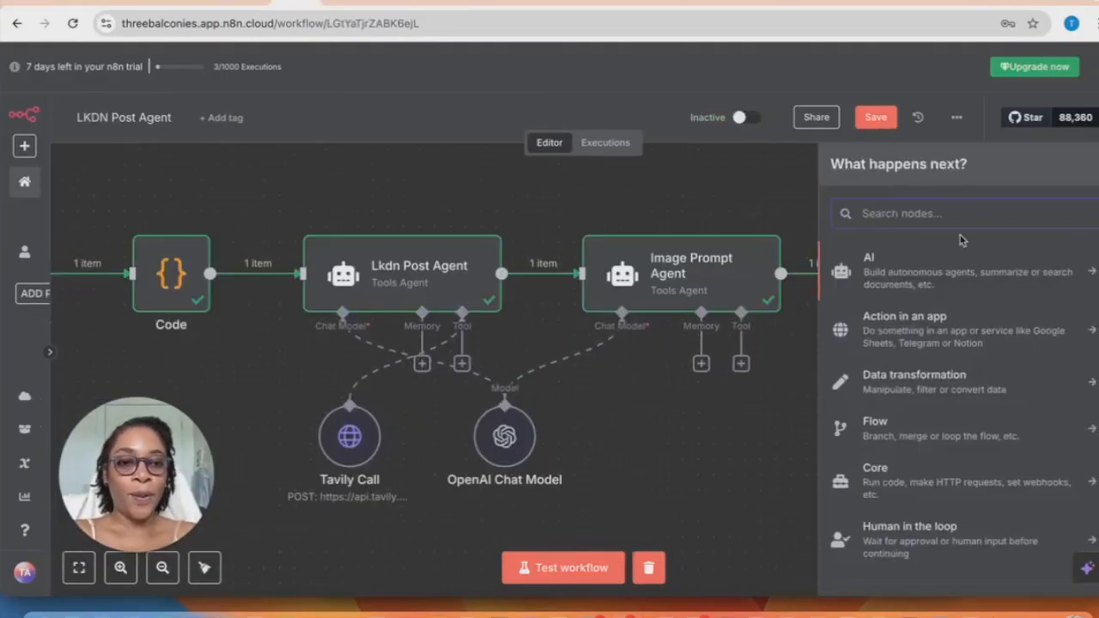
pyautogui.write('CONVER')
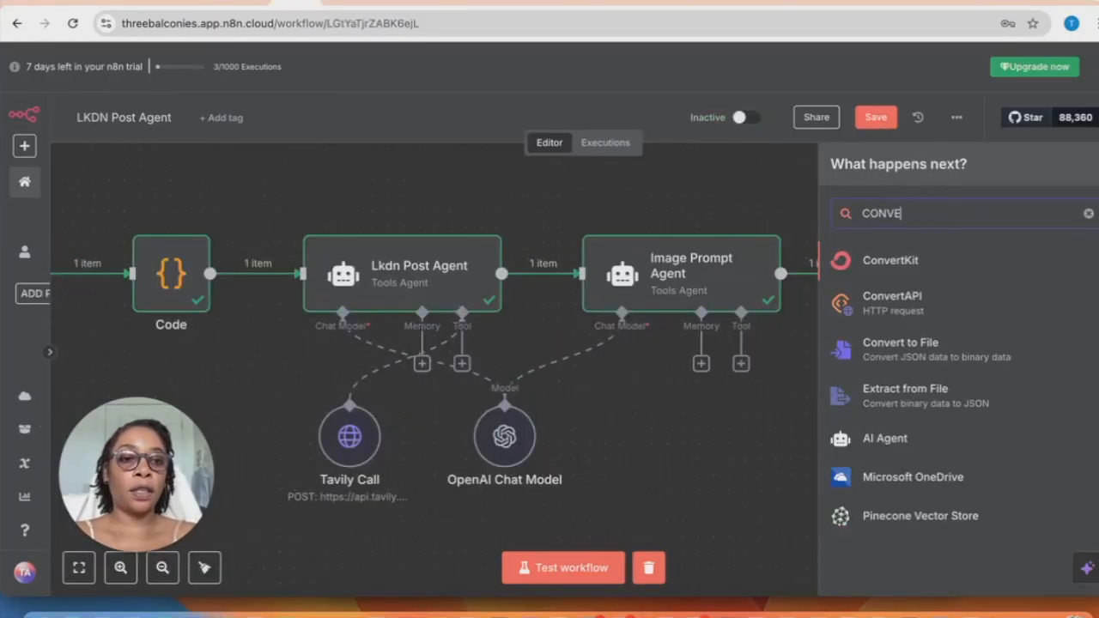
pyautogui.click(913, 348)
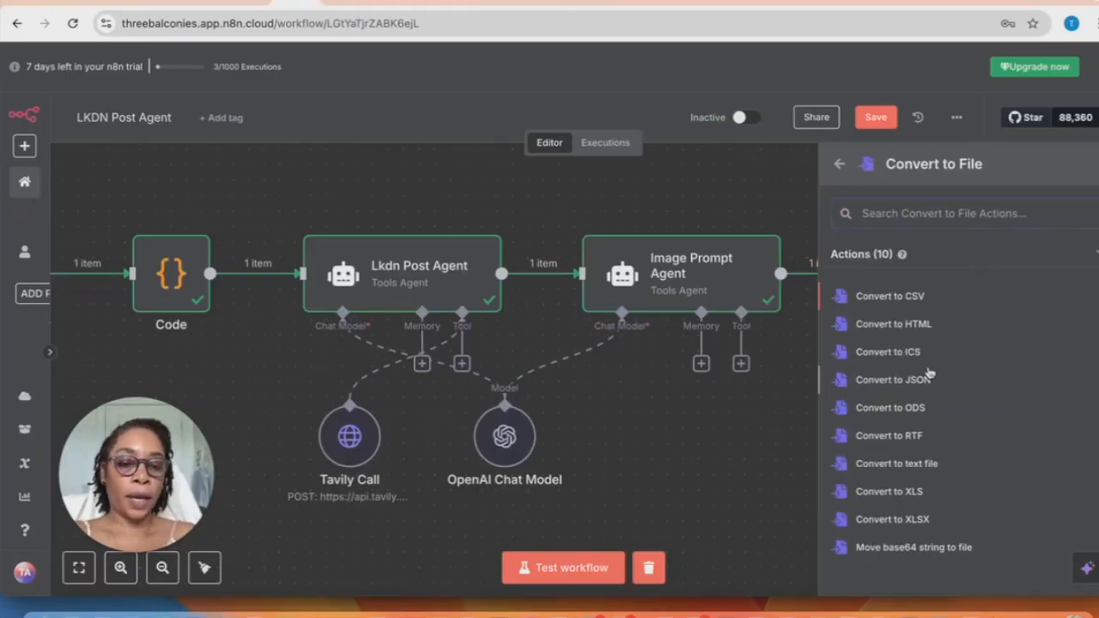
pyautogui.scroll(-1, 893, 556)
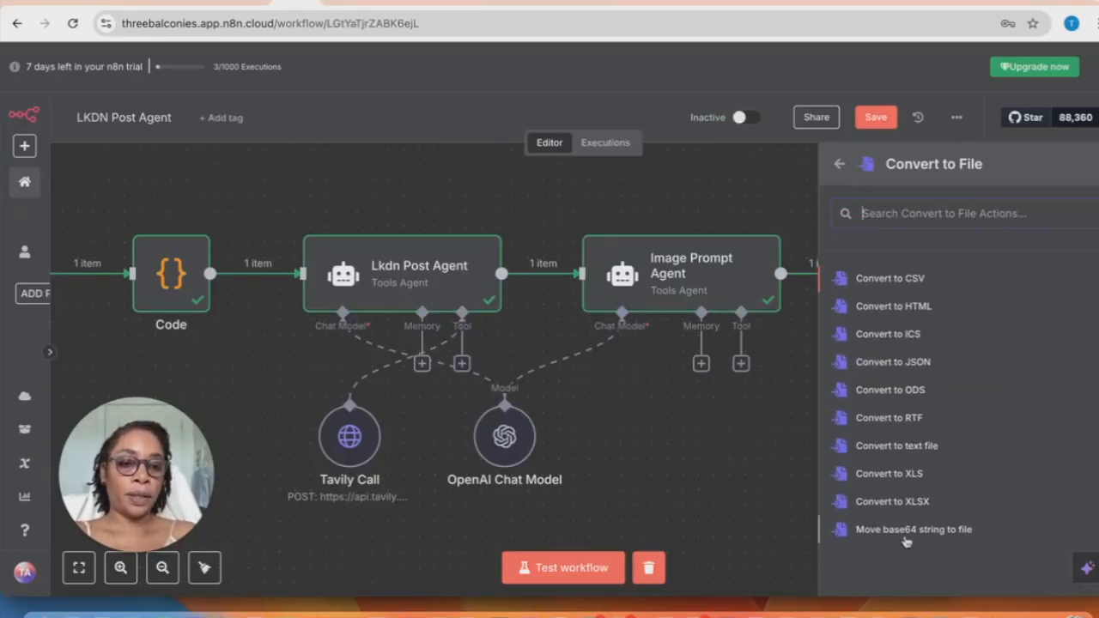
pyautogui.click(925, 536)
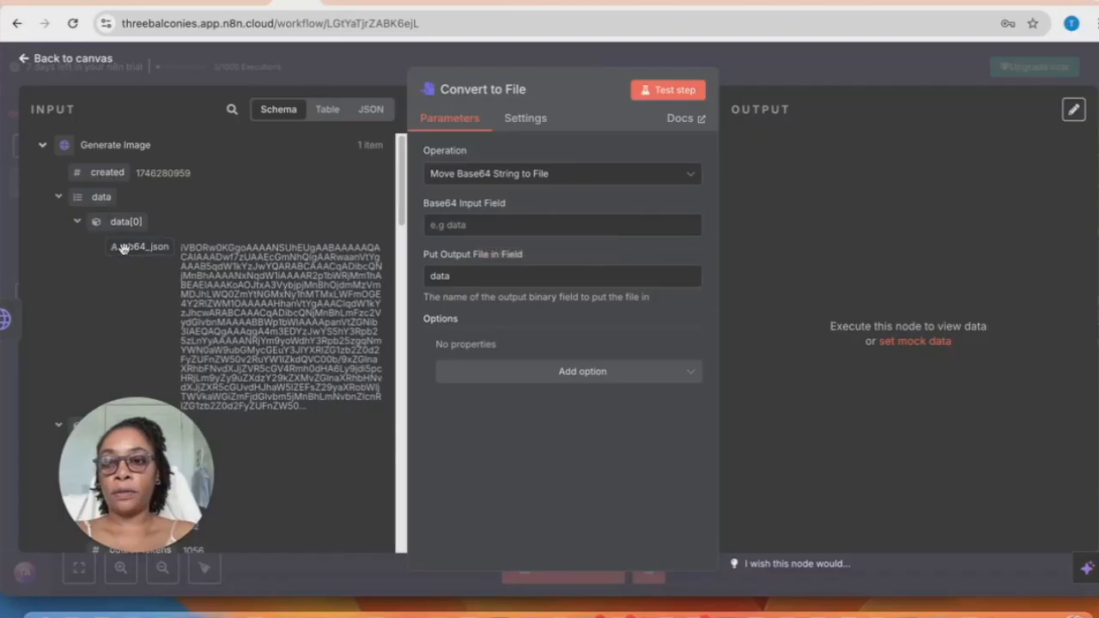
pyautogui.moveTo(123, 247); pyautogui.dragTo(464, 225)
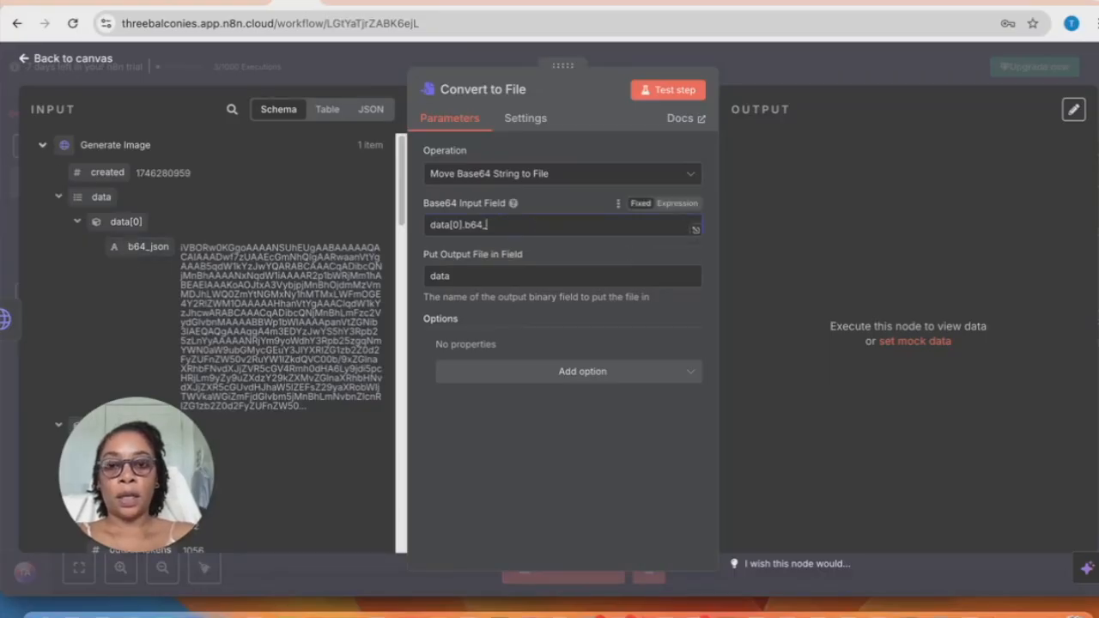
pyautogui.press('BackSpace')
pyautogui.press('BackSpace')
pyautogui.press('BackSpace')
pyautogui.press('BackSpace')
pyautogui.press('BackSpace')
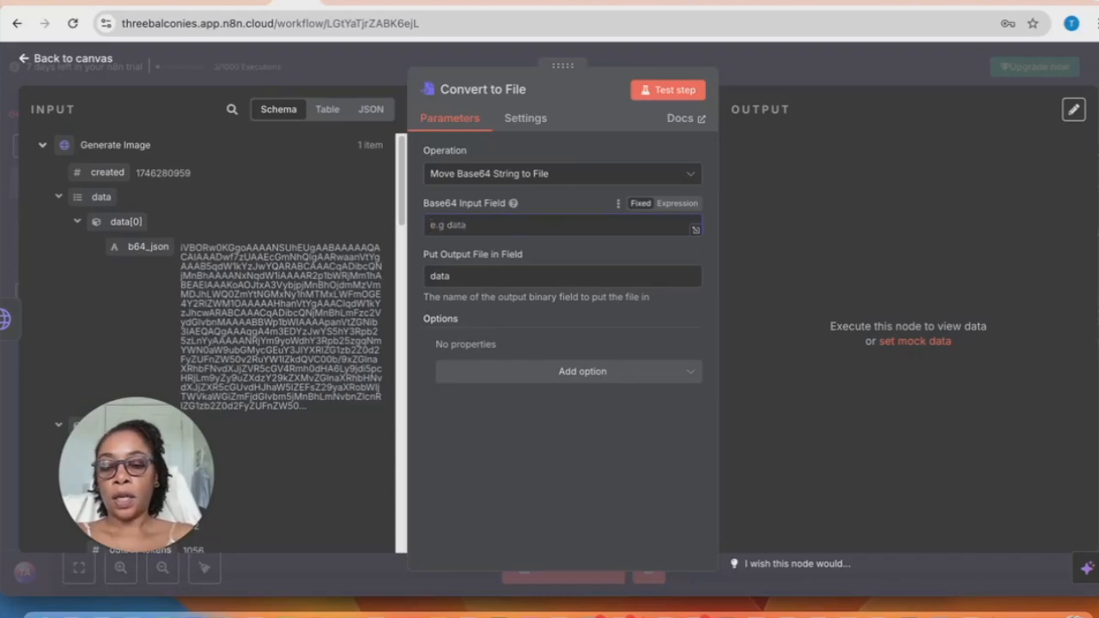
# Map data[0].b64_json from Generate Image into the Base64 Input Field, then test Convert to File and view the resulting image
pyautogui.moveTo(124, 246); pyautogui.dragTo(438, 228)
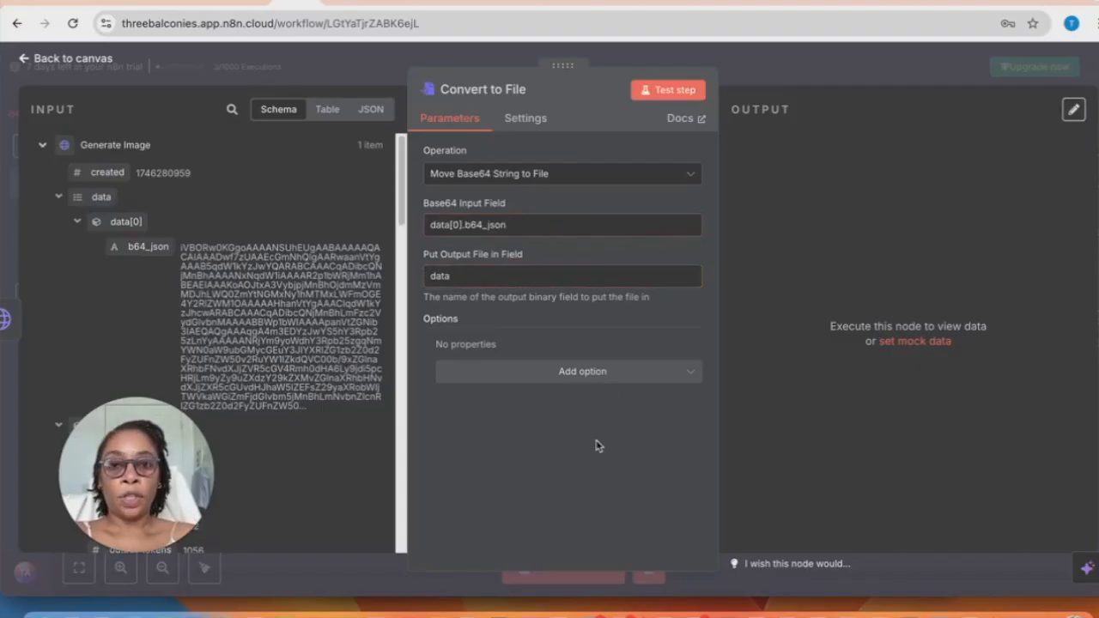
pyautogui.click(676, 89)
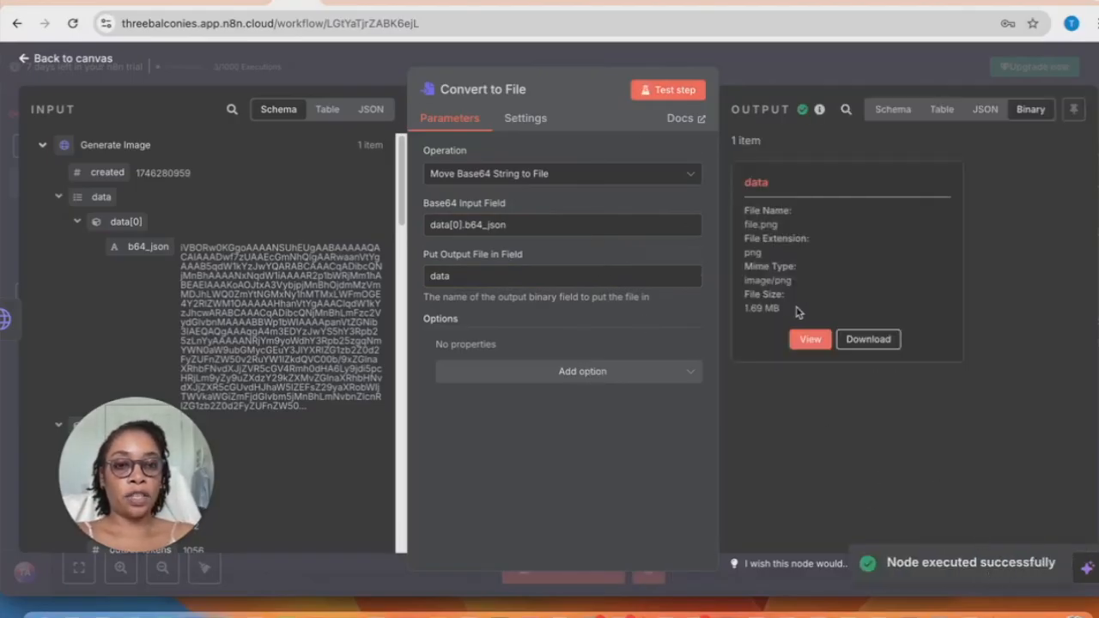
pyautogui.click(808, 340)
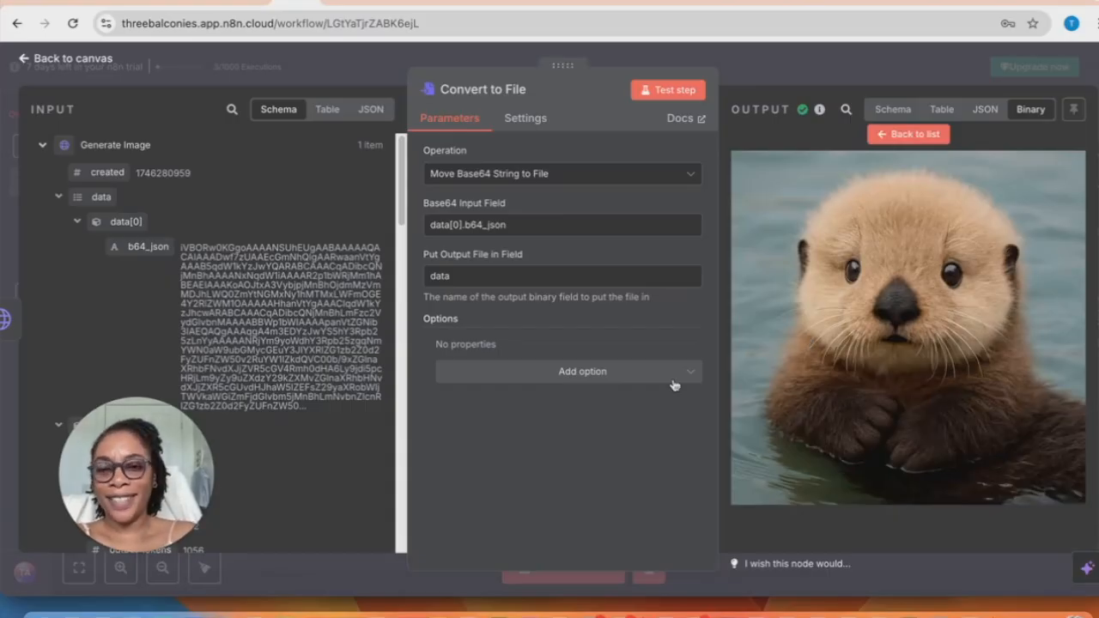
pyautogui.click(55, 64)
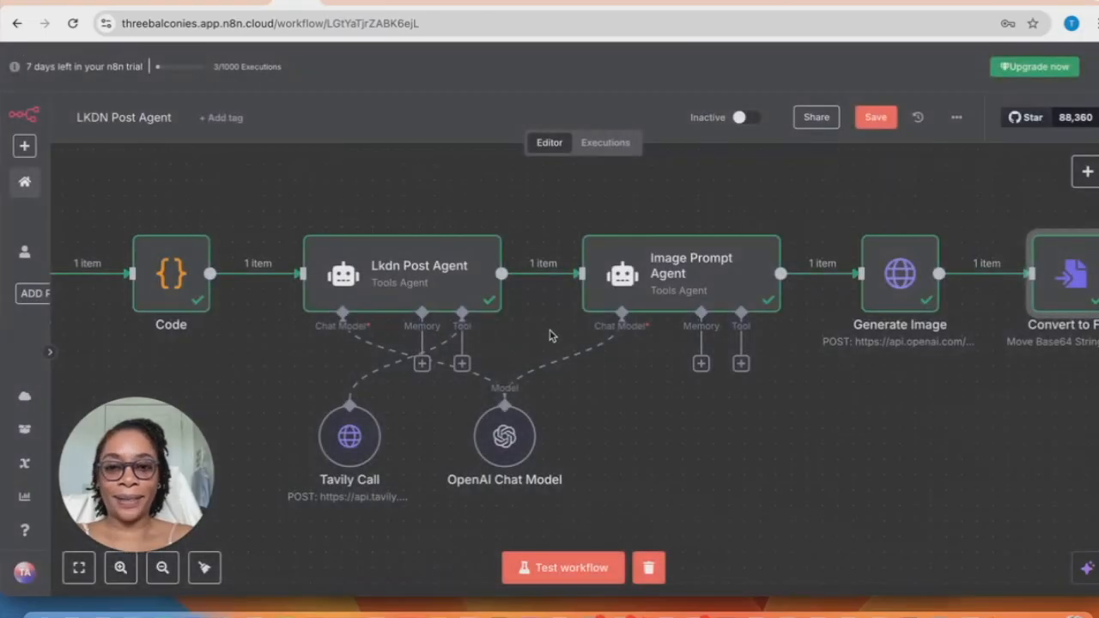
# Replace the sea otter text in the Generate Image node's prompt body parameter with the Image Prompt Agent's output, {{ $json.output }}
pyautogui.doubleClick(675, 272)
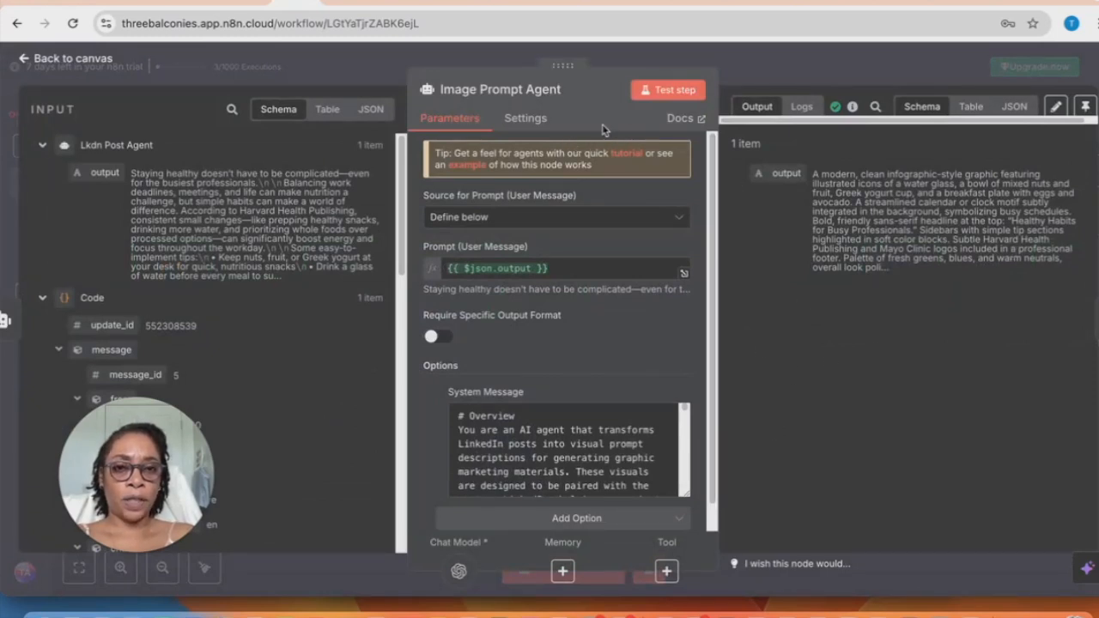
pyautogui.click(66, 60)
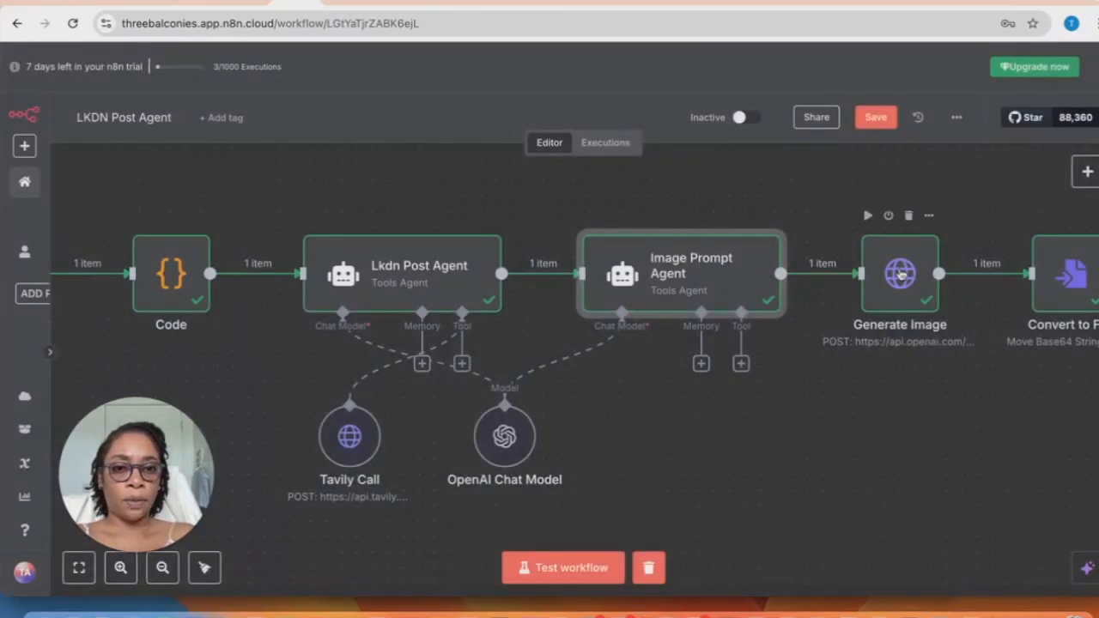
pyautogui.doubleClick(900, 273)
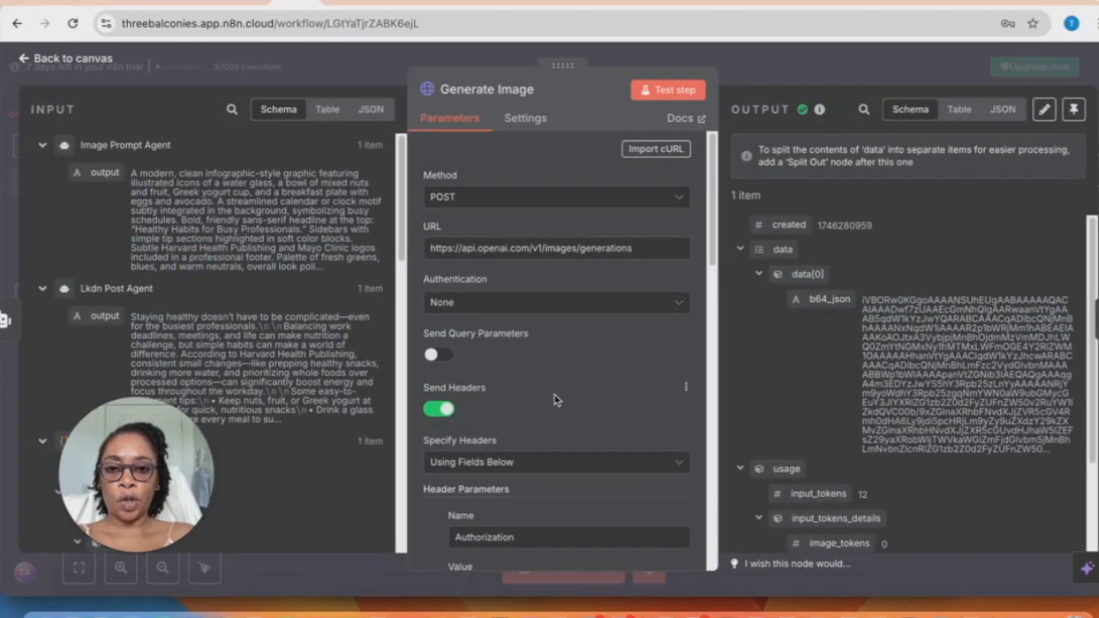
pyautogui.scroll(-1, 555, 393)
pyautogui.scroll(-2, 555, 393)
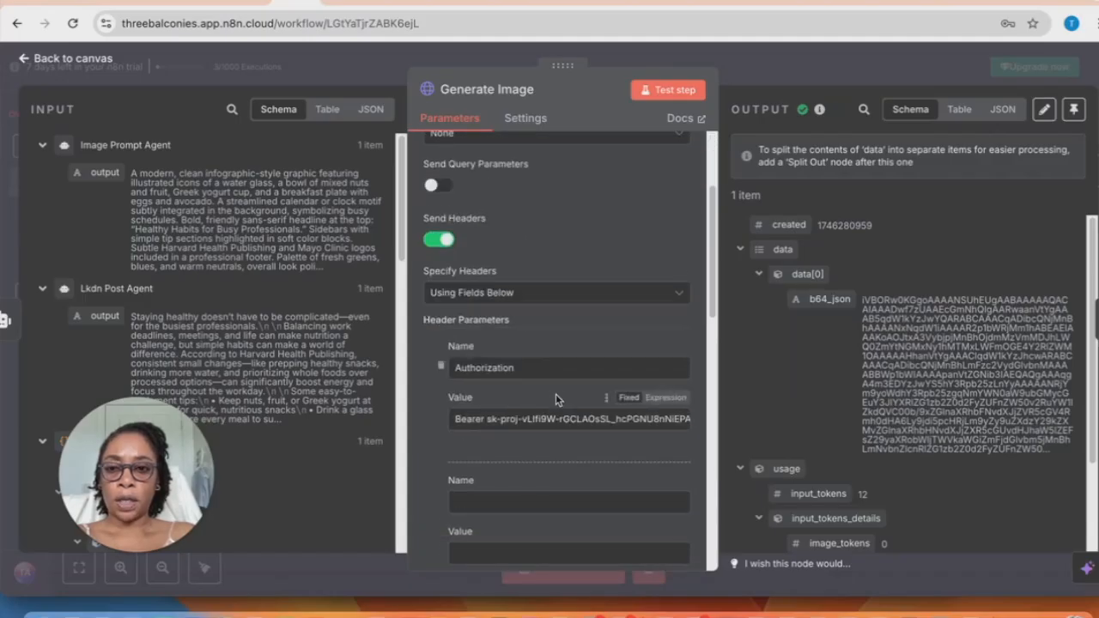
pyautogui.scroll(3, 555, 393)
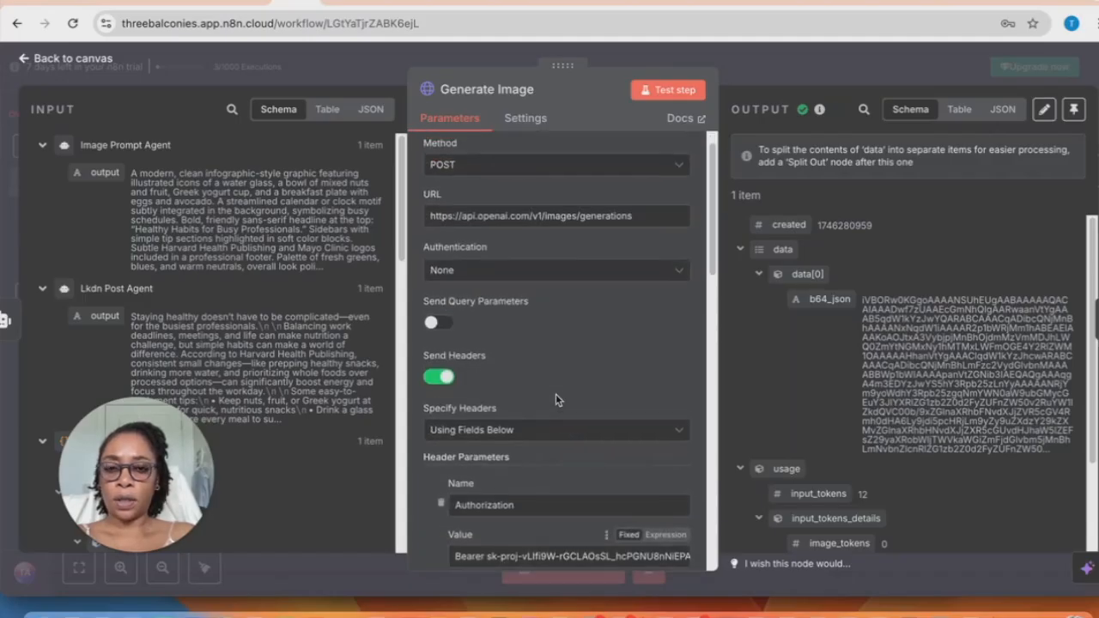
pyautogui.scroll(1, 555, 394)
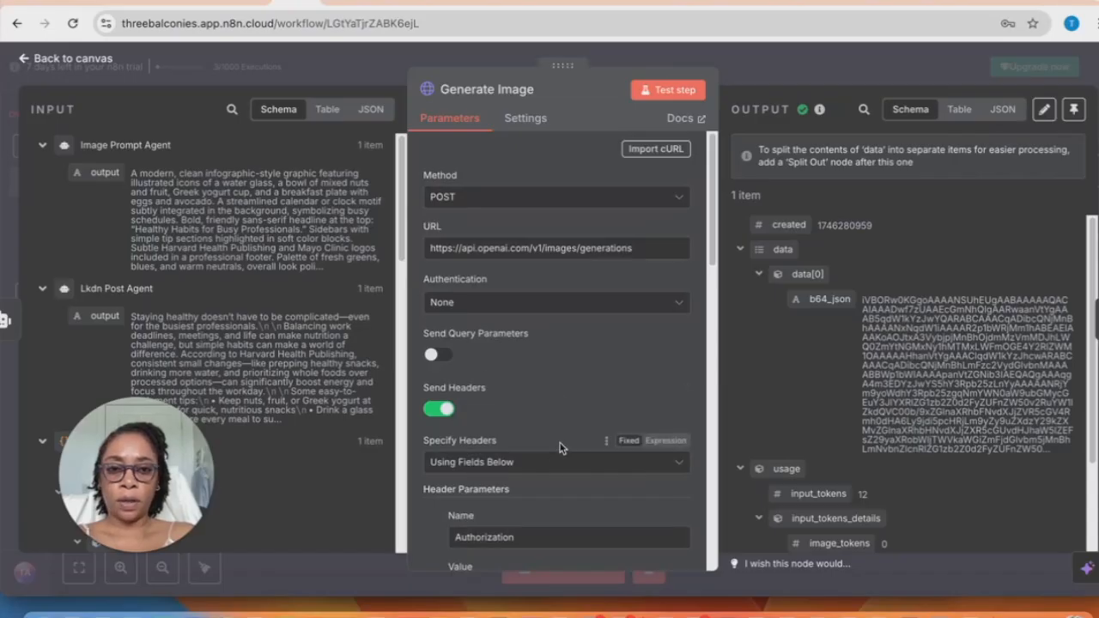
pyautogui.scroll(-12, 558, 447)
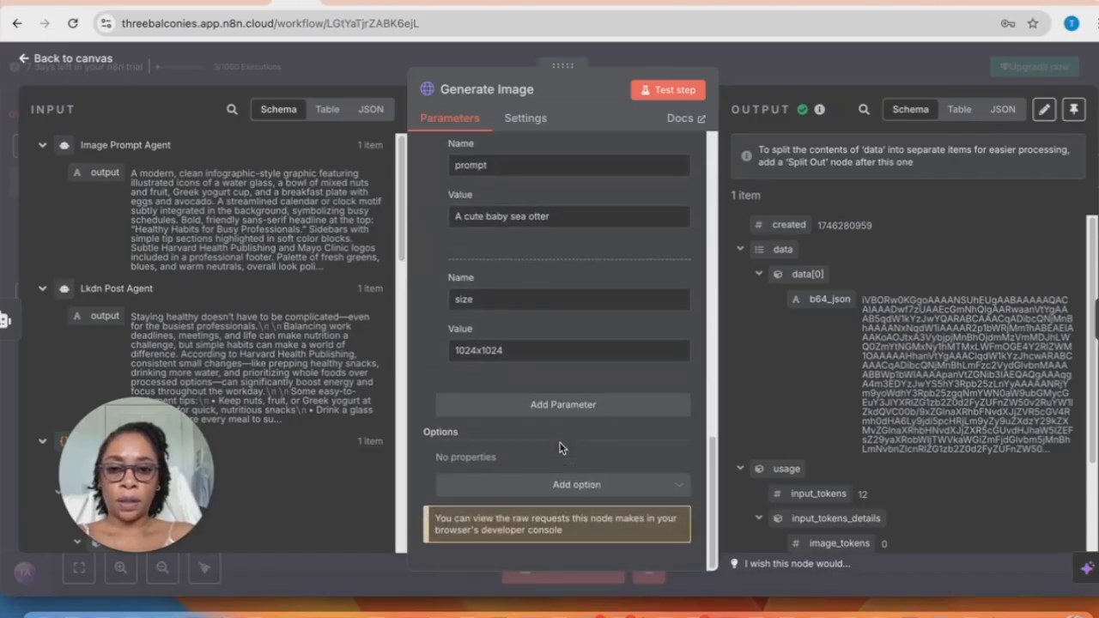
pyautogui.scroll(1, 560, 447)
pyautogui.moveTo(566, 276); pyautogui.dragTo(451, 277)
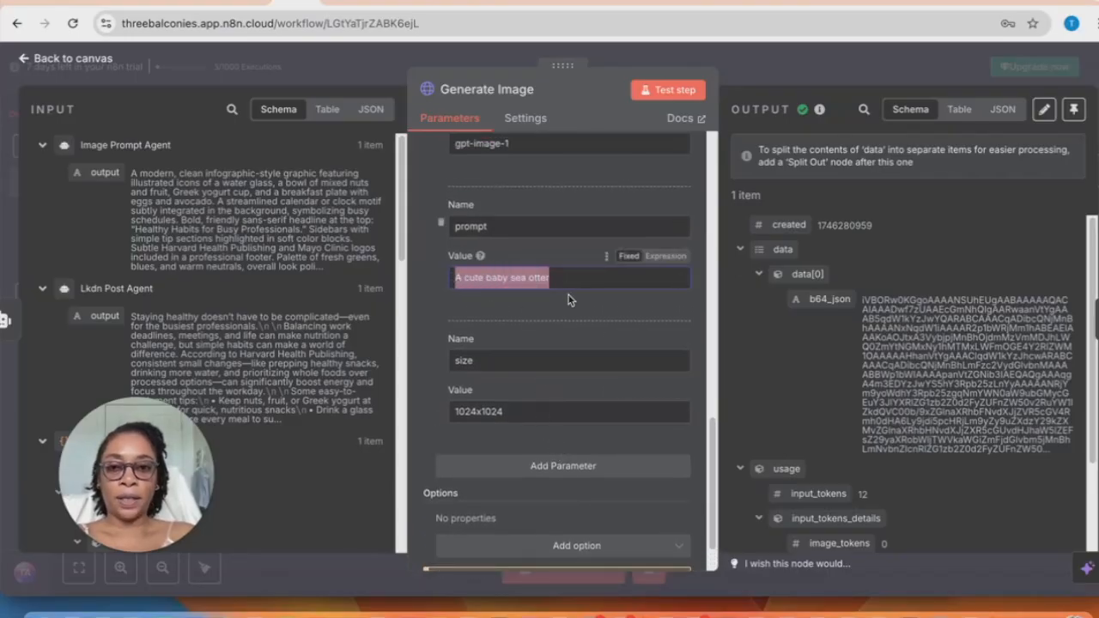
pyautogui.press('BackSpace')
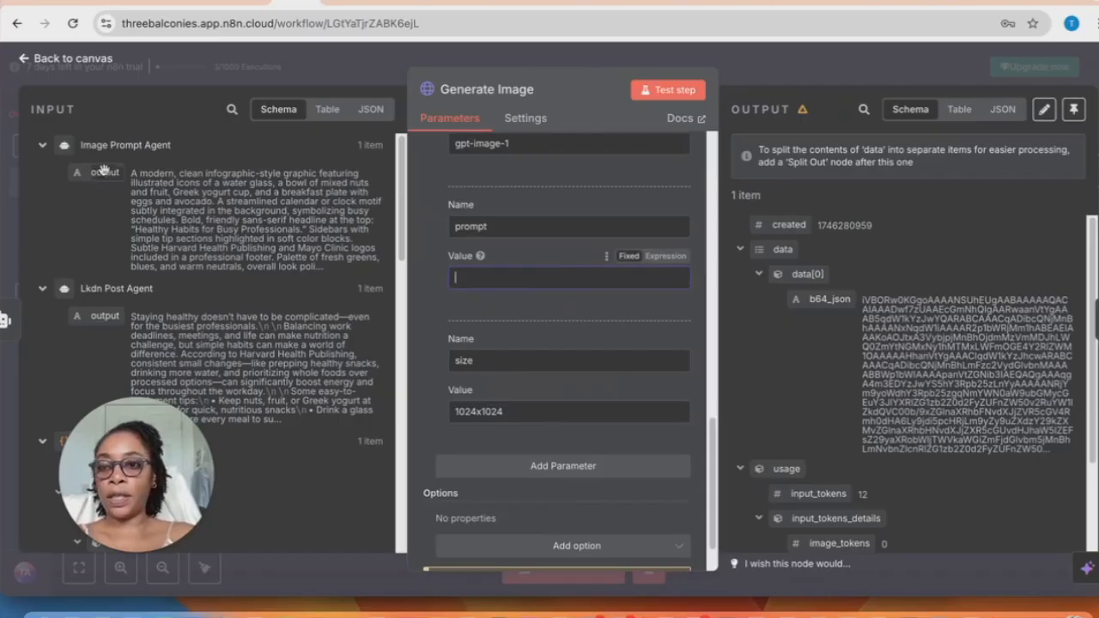
pyautogui.moveTo(105, 172); pyautogui.dragTo(473, 281)
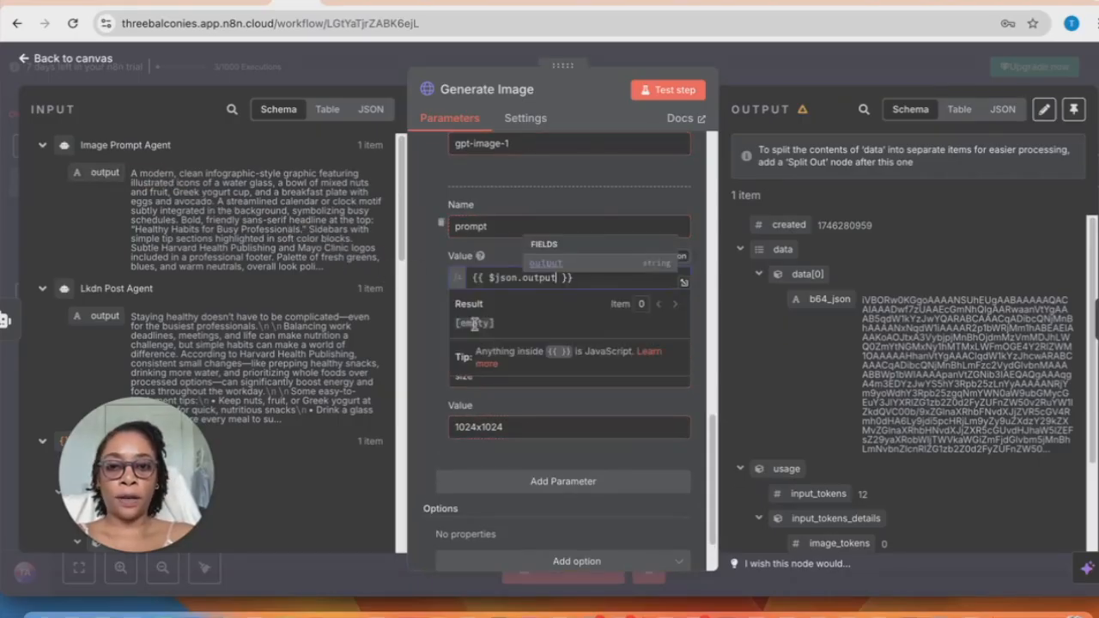
pyautogui.click(418, 357)
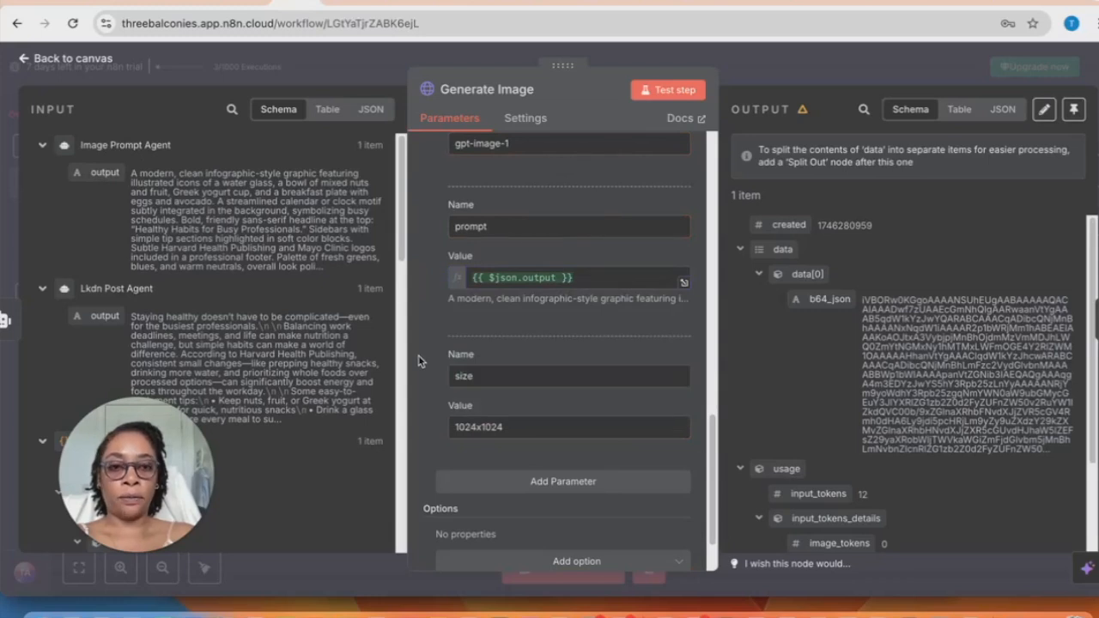
# Test the Generate Image step with the mapped agent prompt, look over its output and return to the canvas
pyautogui.click(666, 89)
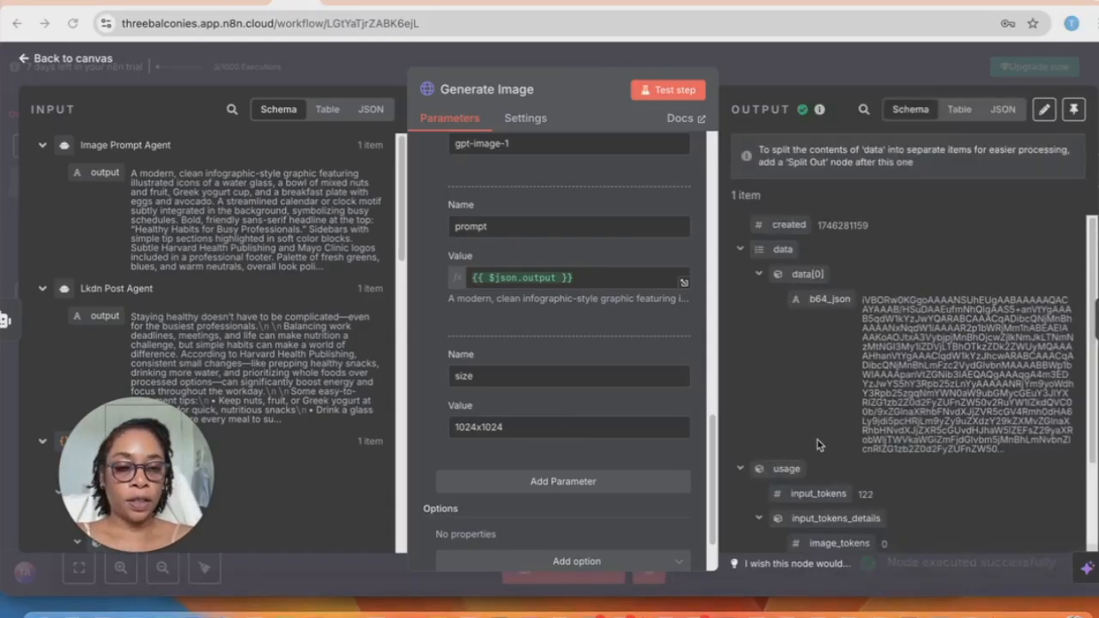
pyautogui.scroll(-1, 895, 411)
pyautogui.scroll(1, 901, 419)
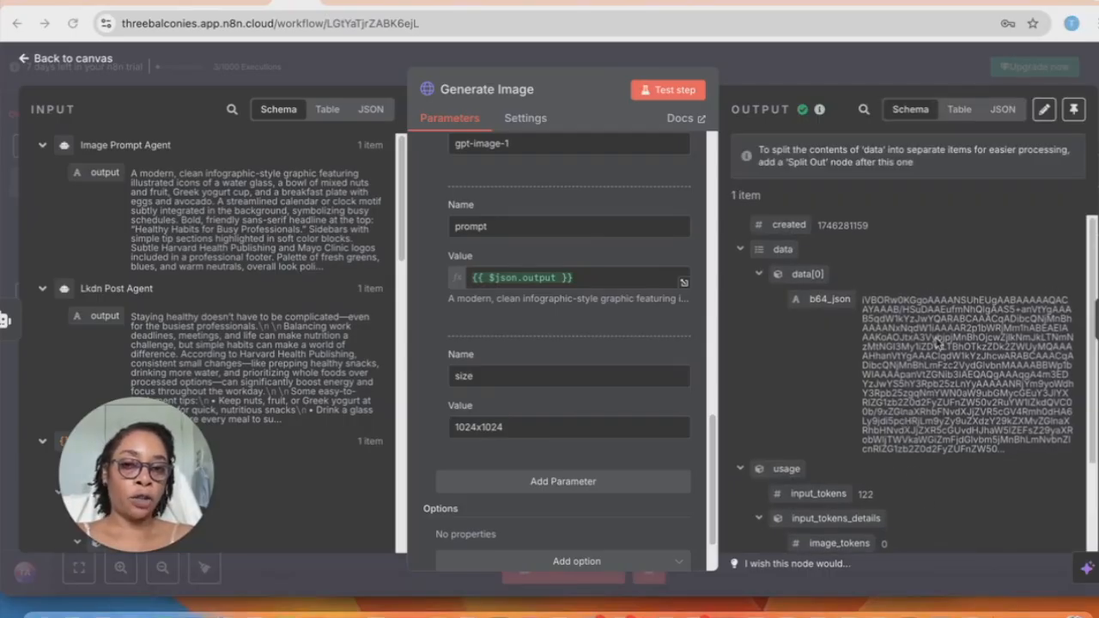
pyautogui.click(69, 56)
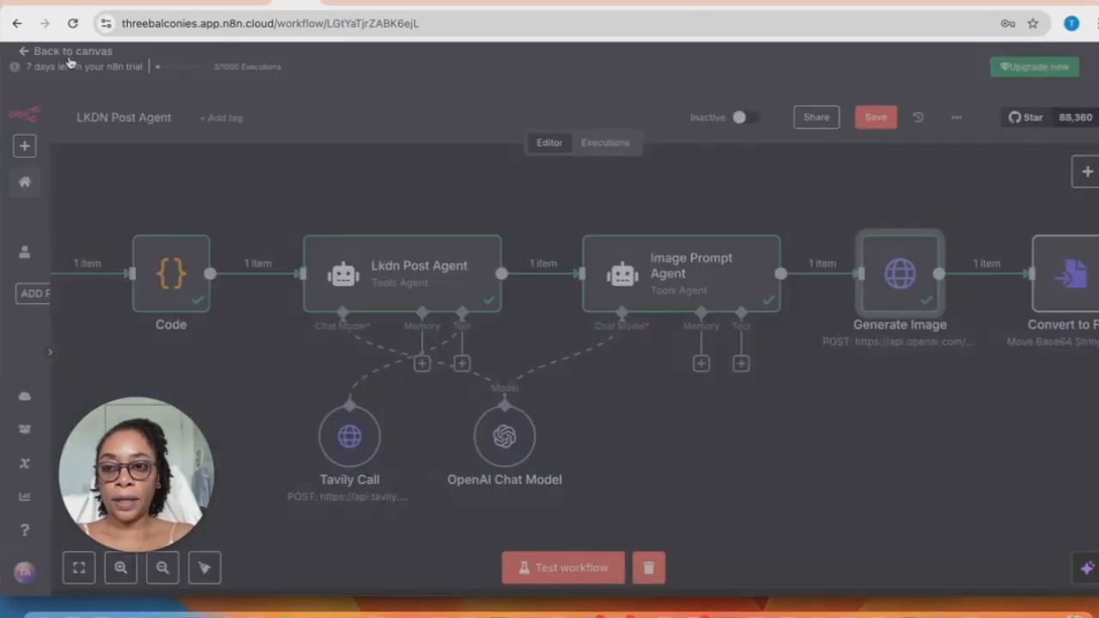
# Test the Convert to File node on the new base64 output and view the generated infographic
pyautogui.doubleClick(1072, 289)
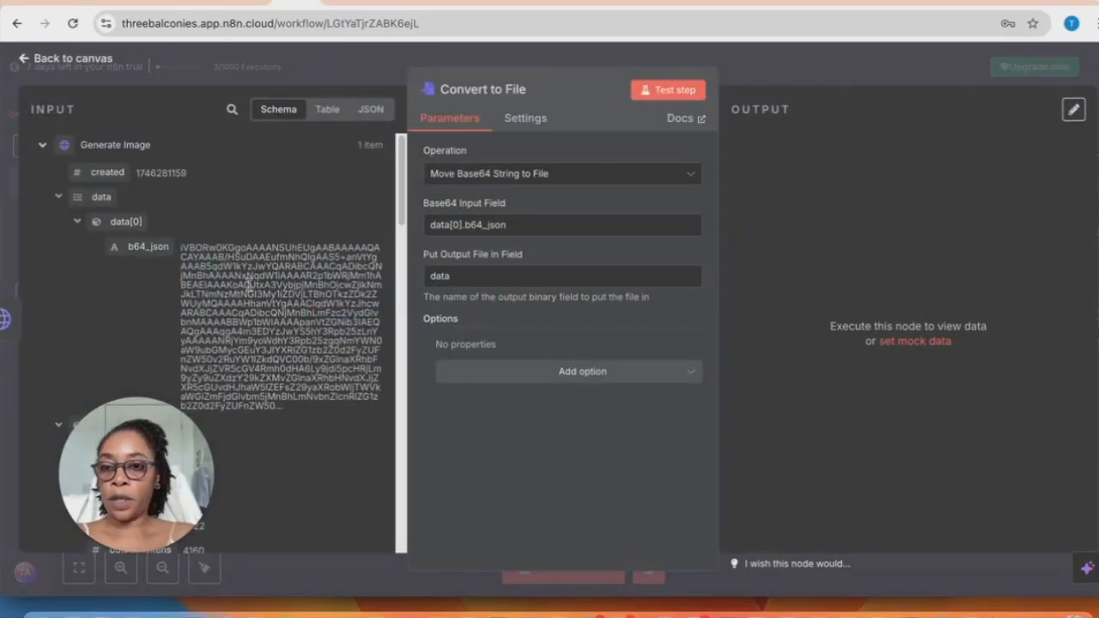
pyautogui.click(665, 91)
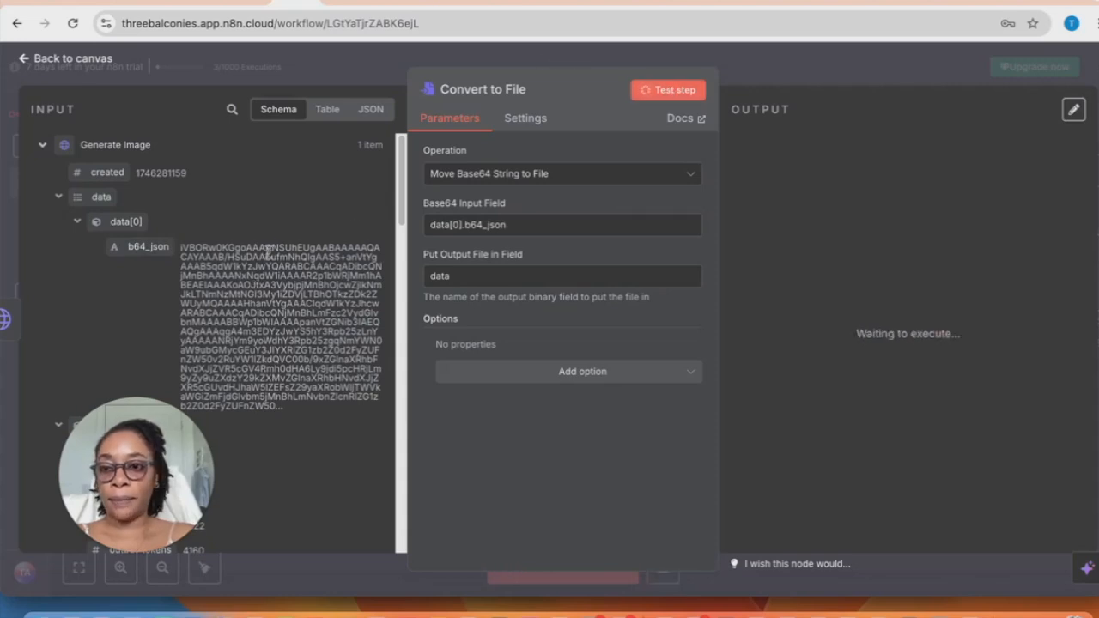
pyautogui.click(804, 340)
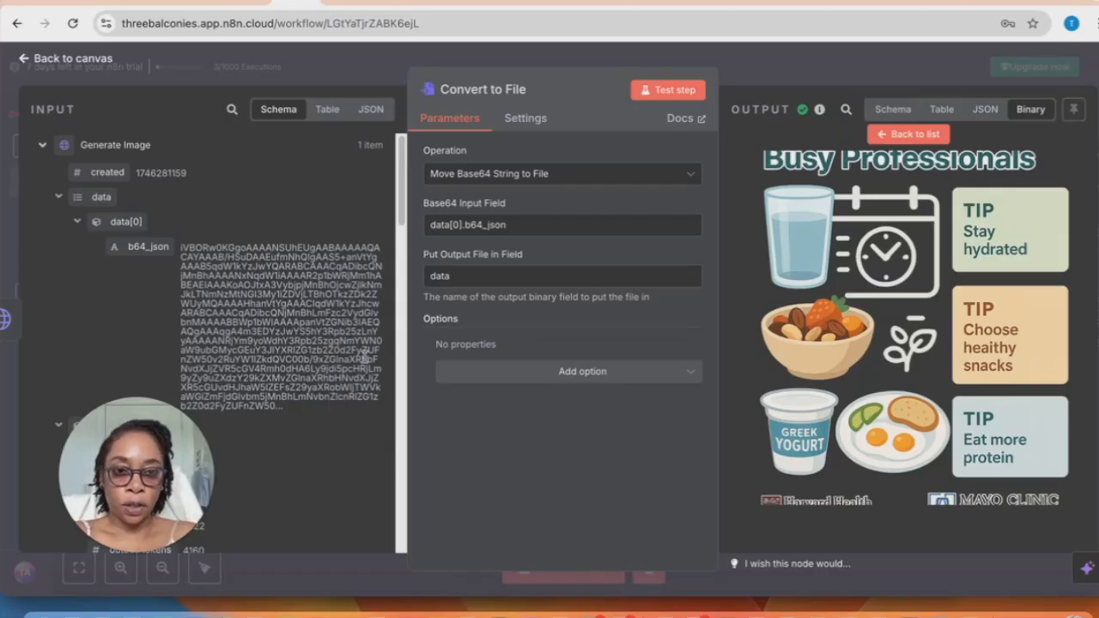
pyautogui.click(36, 59)
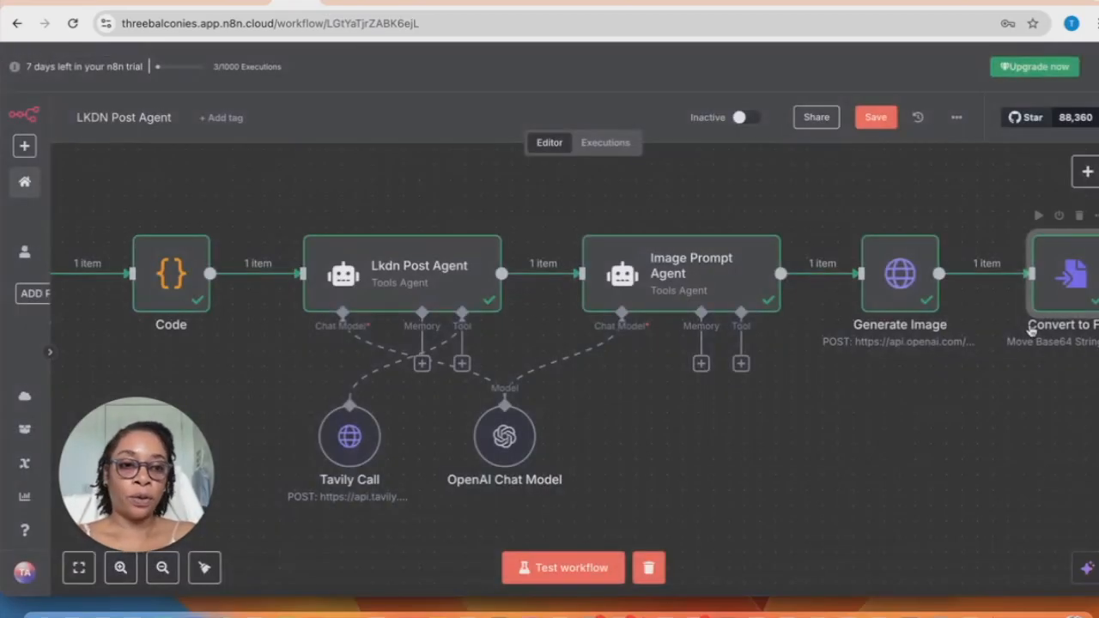
# Add a LinkedIn node with the Create a post action after the Convert to File node
pyautogui.hscroll(3, 1065, 349)
pyautogui.hscroll(3, 1065, 349)
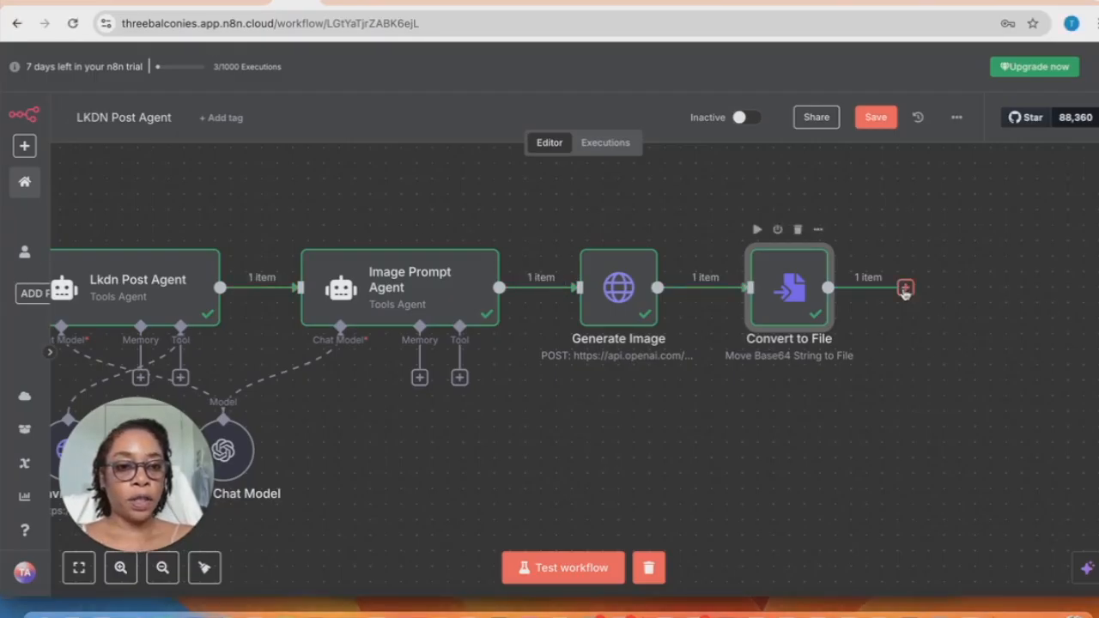
pyautogui.click(905, 287)
pyautogui.write('LINK')
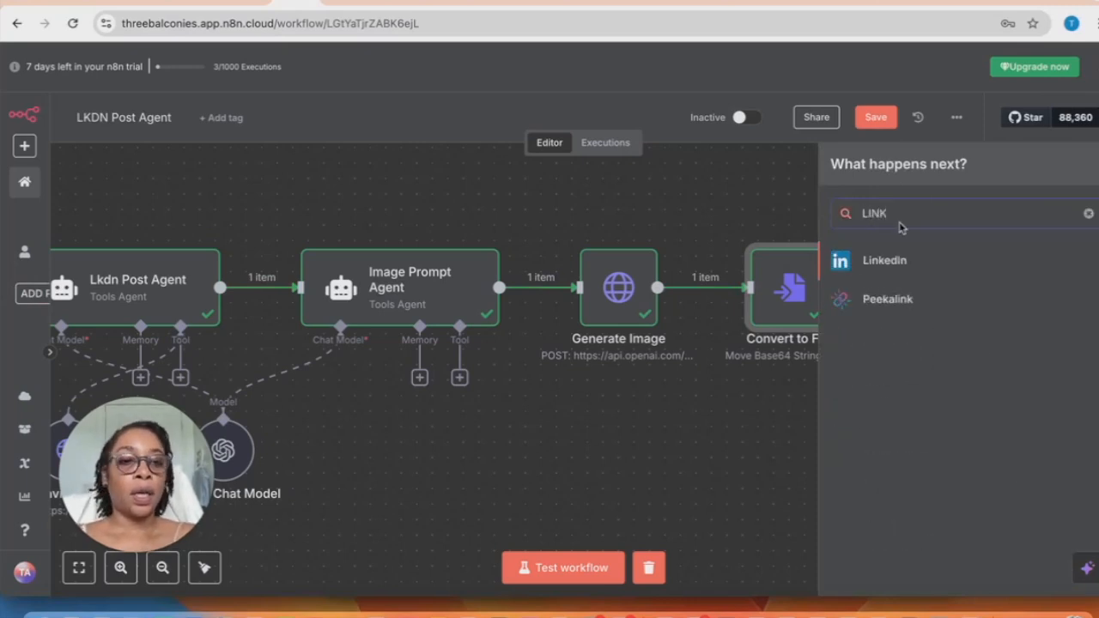
pyautogui.click(907, 260)
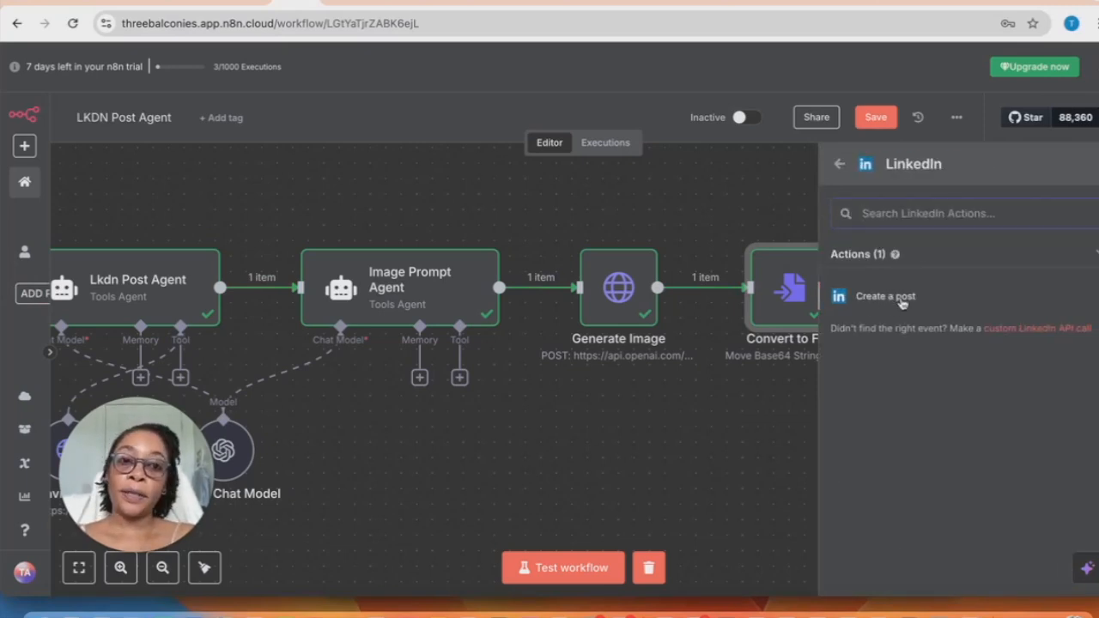
pyautogui.click(902, 300)
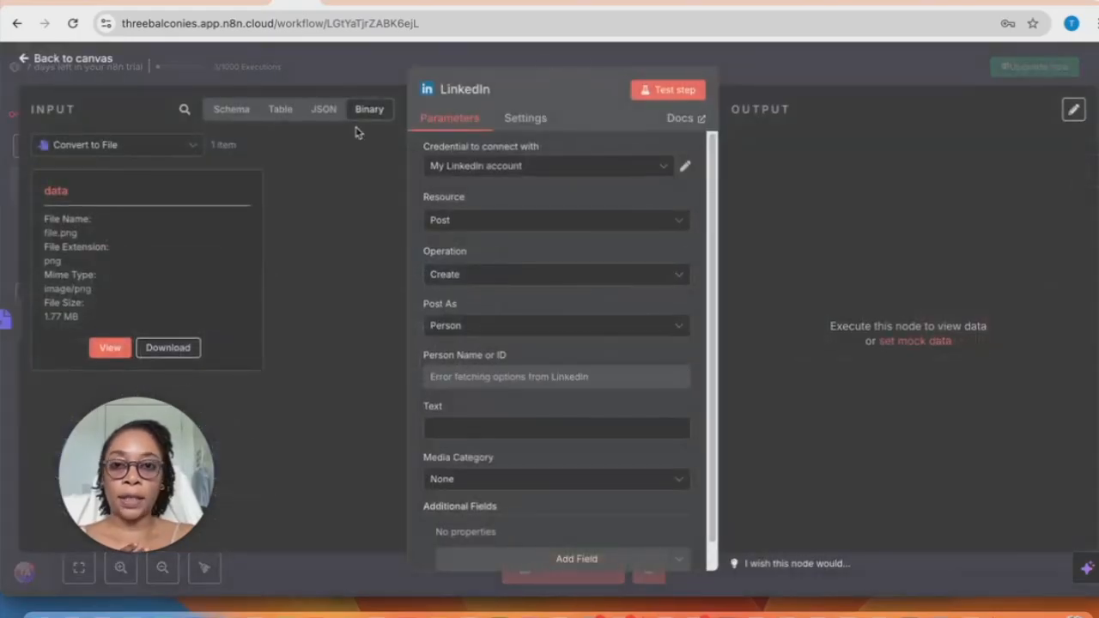
# Select My LinkedIn account as the LinkedIn node's credential and Person as the posting identity, and reopen the node from the canvas
pyautogui.click(562, 170)
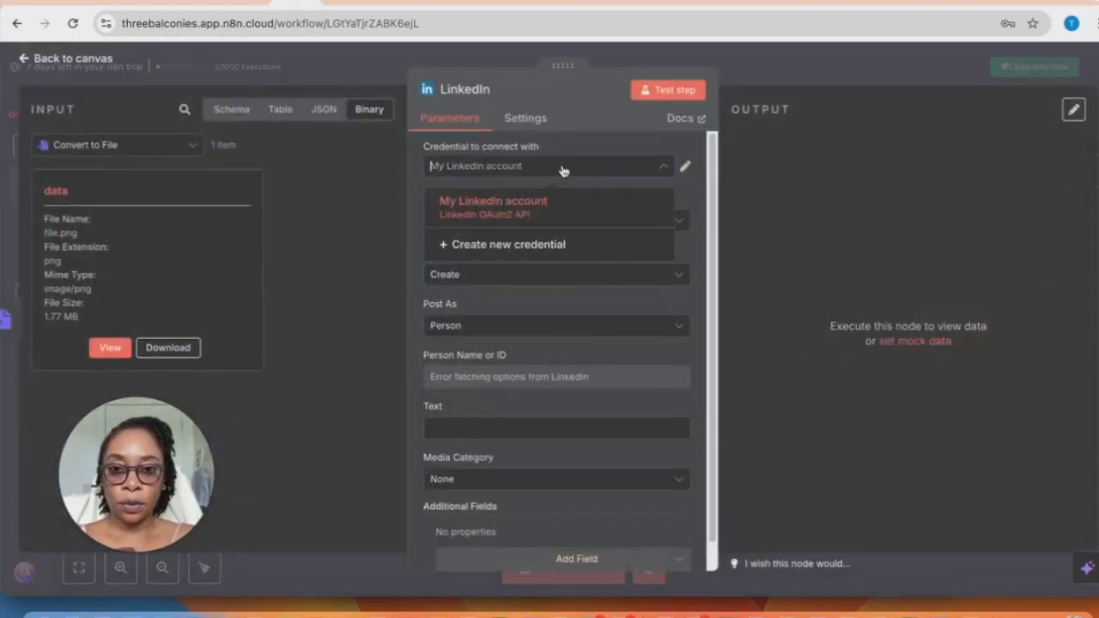
pyautogui.click(552, 214)
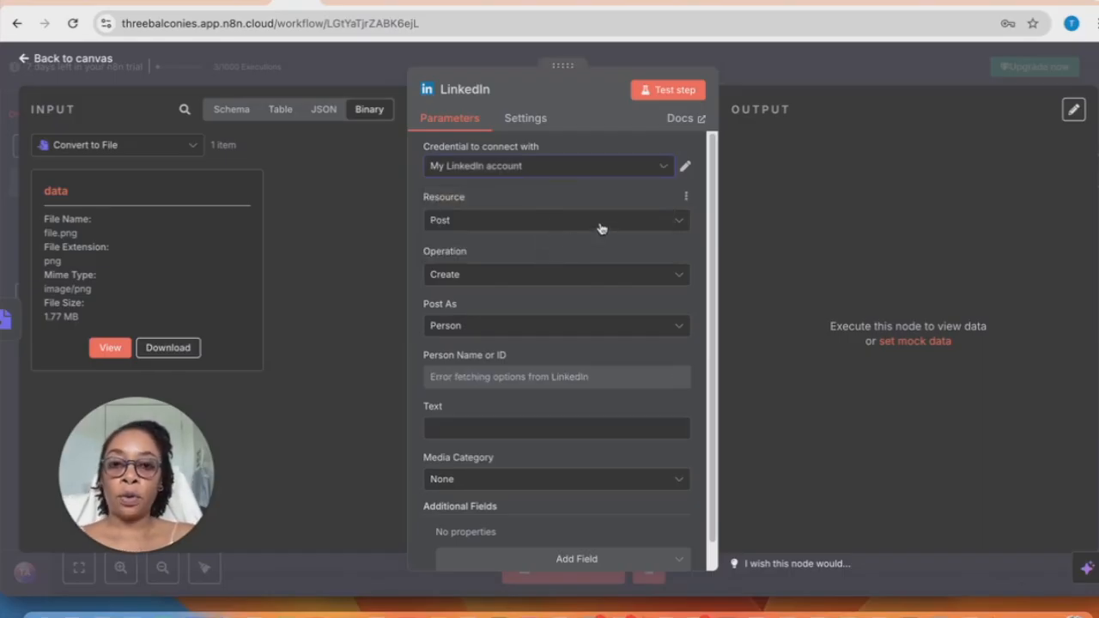
pyautogui.click(514, 333)
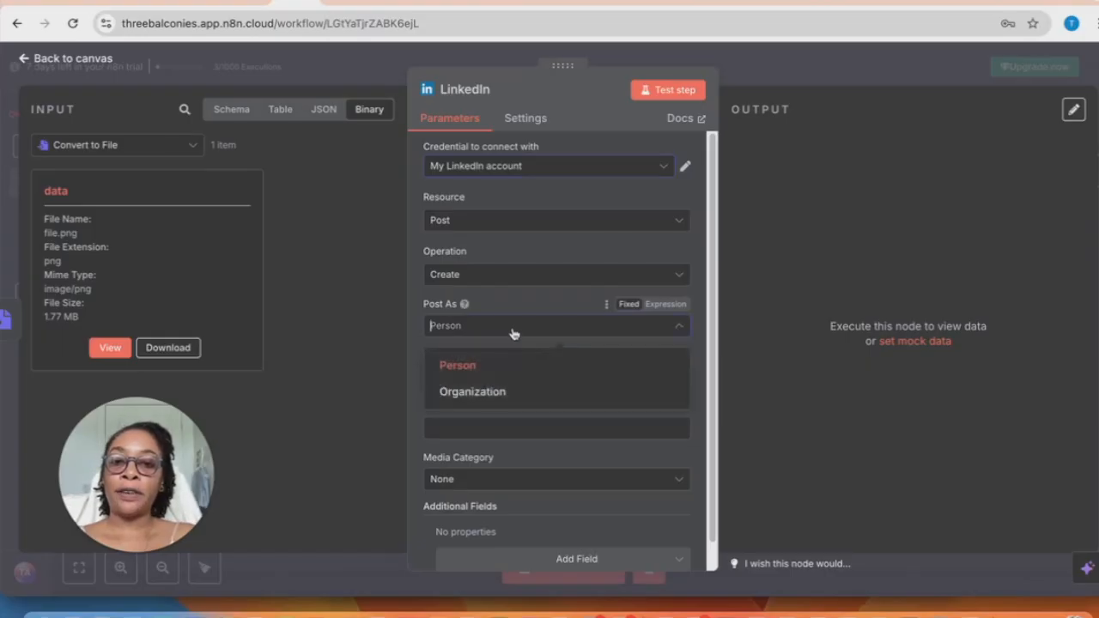
pyautogui.click(486, 371)
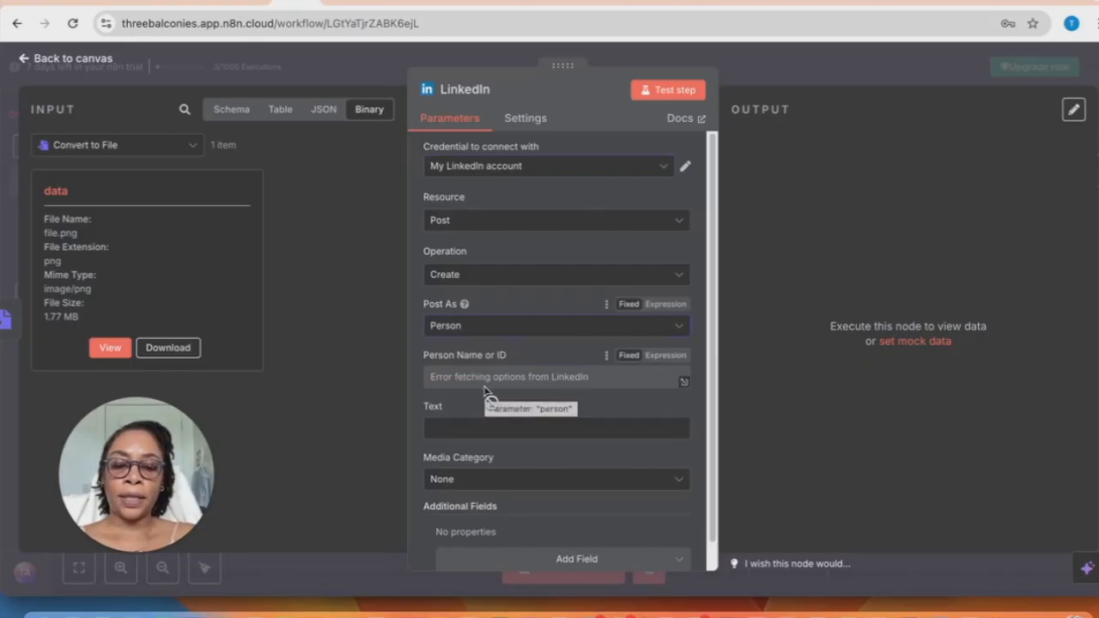
pyautogui.click(500, 334)
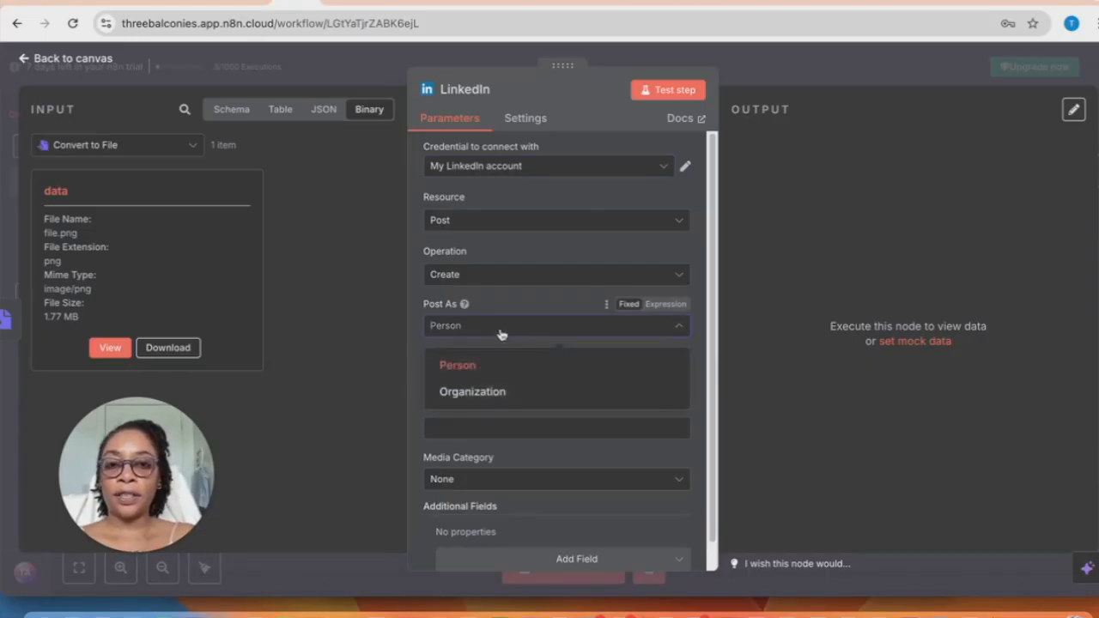
pyautogui.click(45, 59)
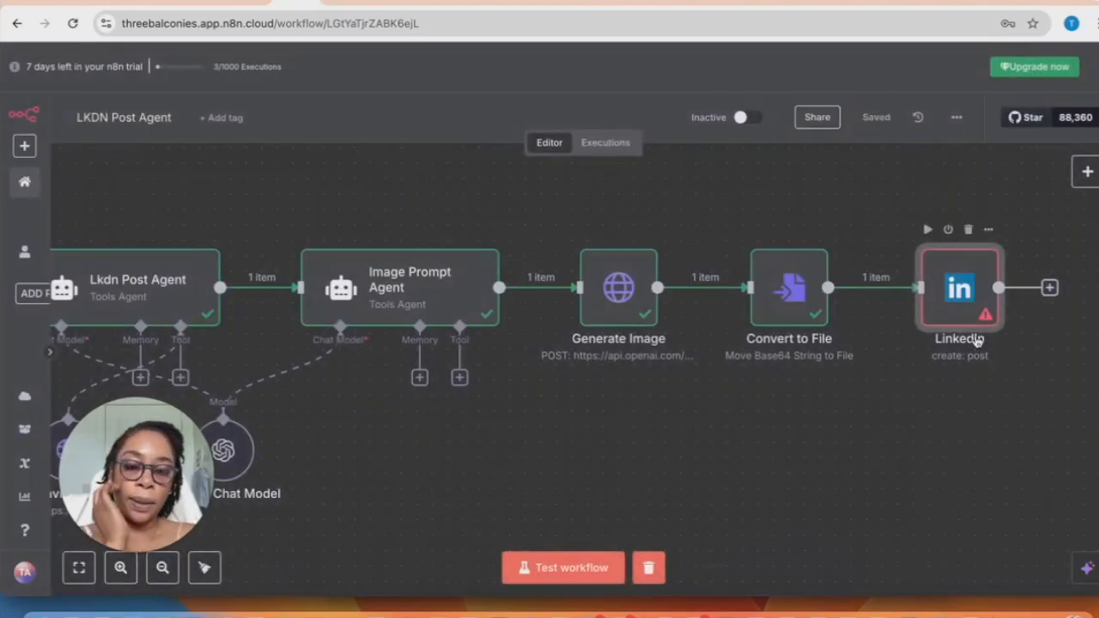
pyautogui.doubleClick(964, 292)
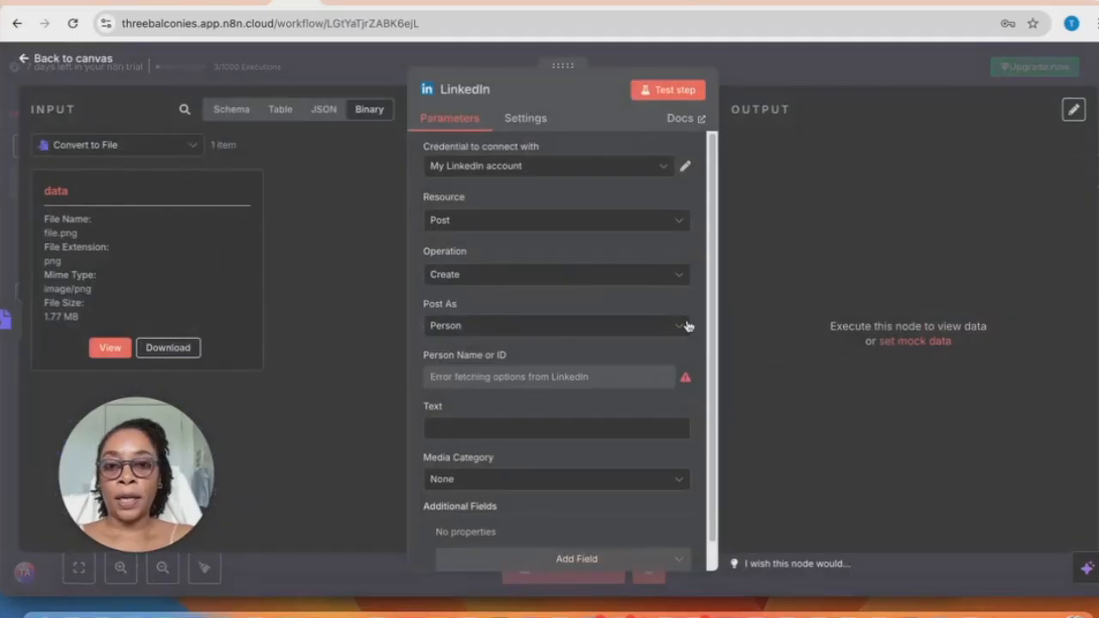
# Set the LinkedIn node's Post As option to Organization and open the Organization URN for entry
pyautogui.click(525, 325)
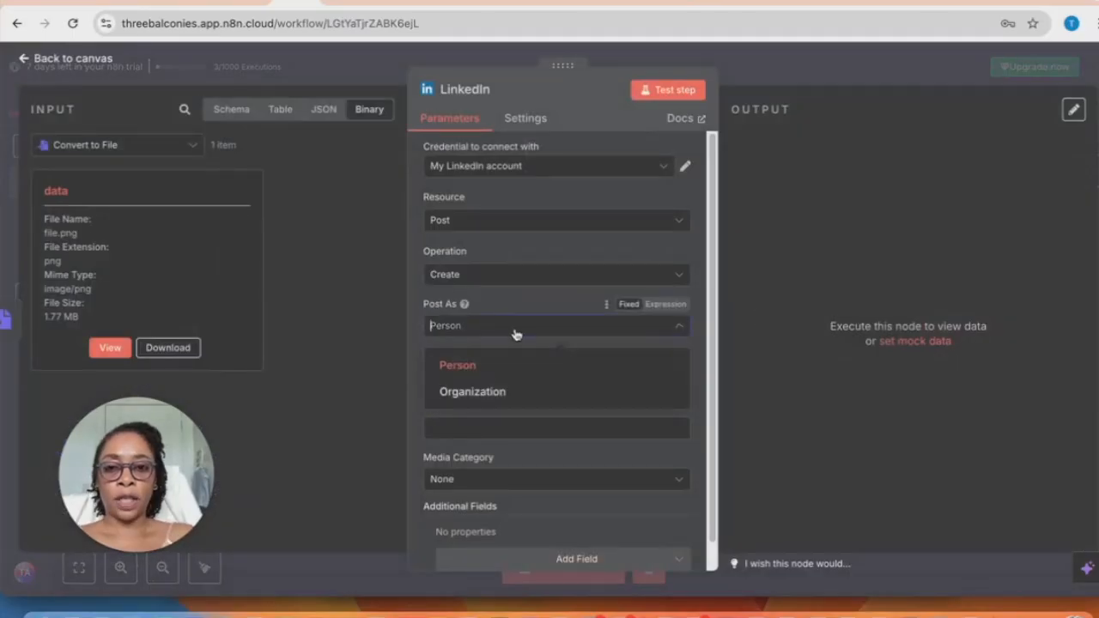
pyautogui.click(498, 394)
pyautogui.click(517, 381)
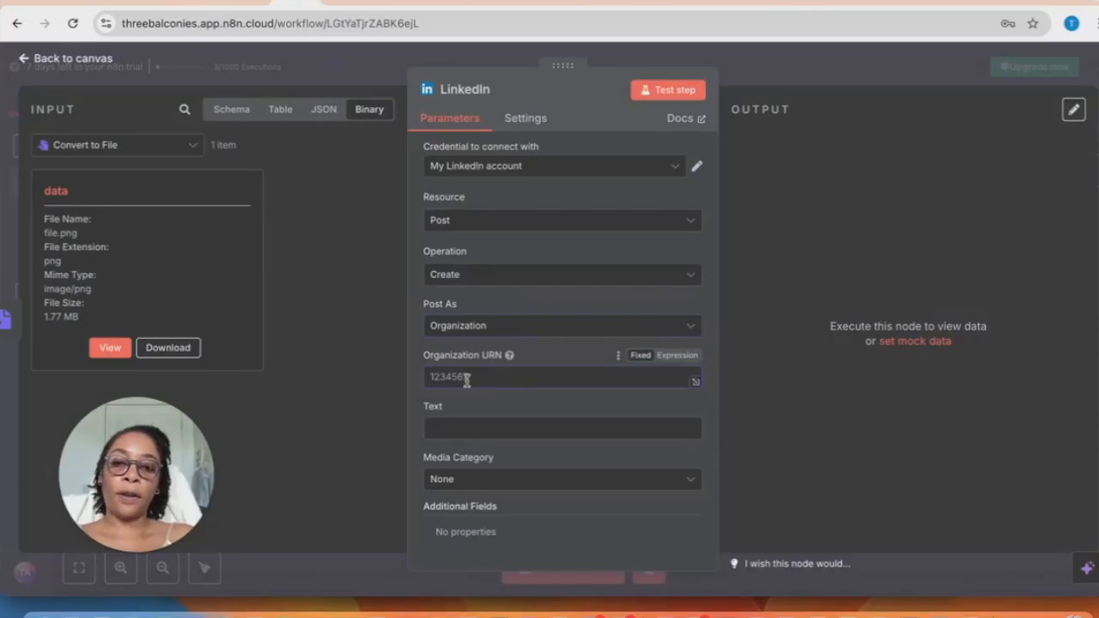
# Switch to LinkedIn, find the 3Balconies company page, copy the company ID from its URL and return to the n8n workflow
pyautogui.click(692, 2)
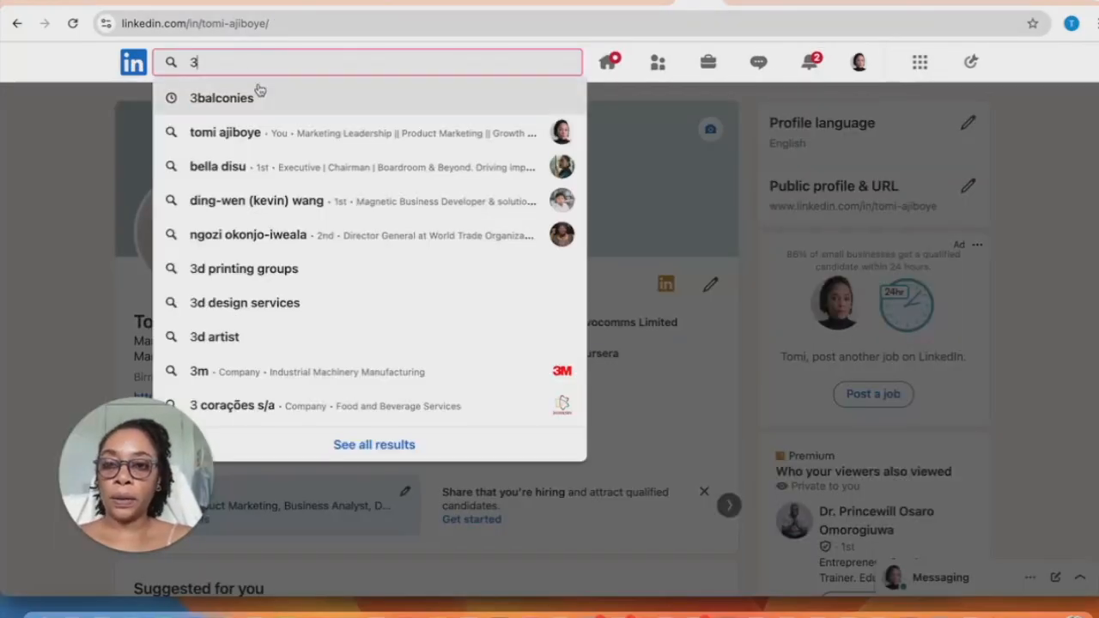
pyautogui.click(262, 96)
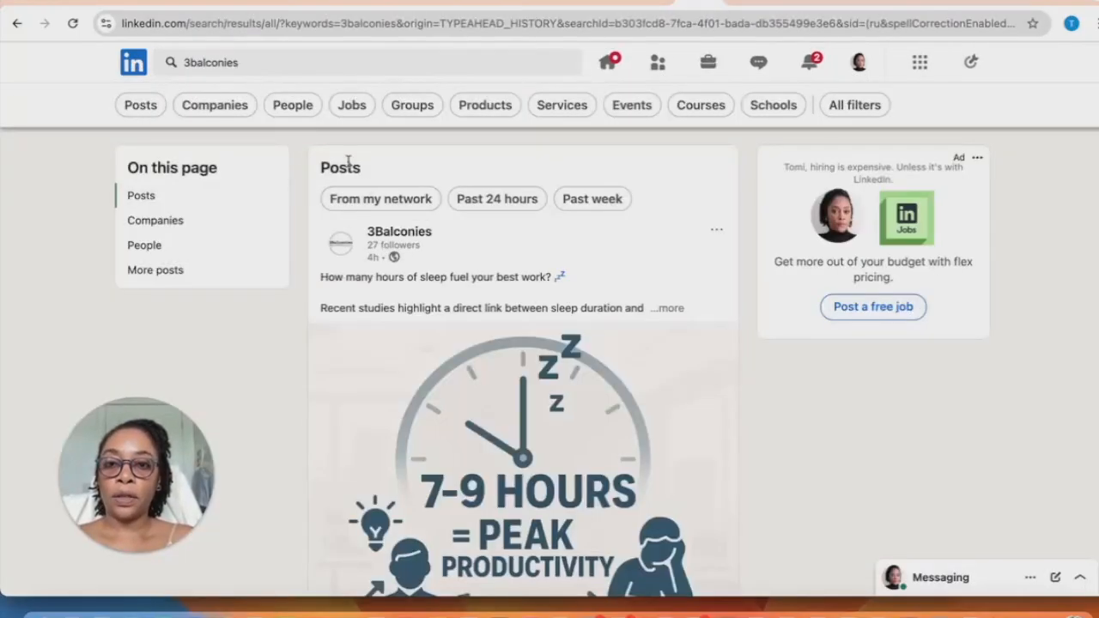
pyautogui.click(396, 238)
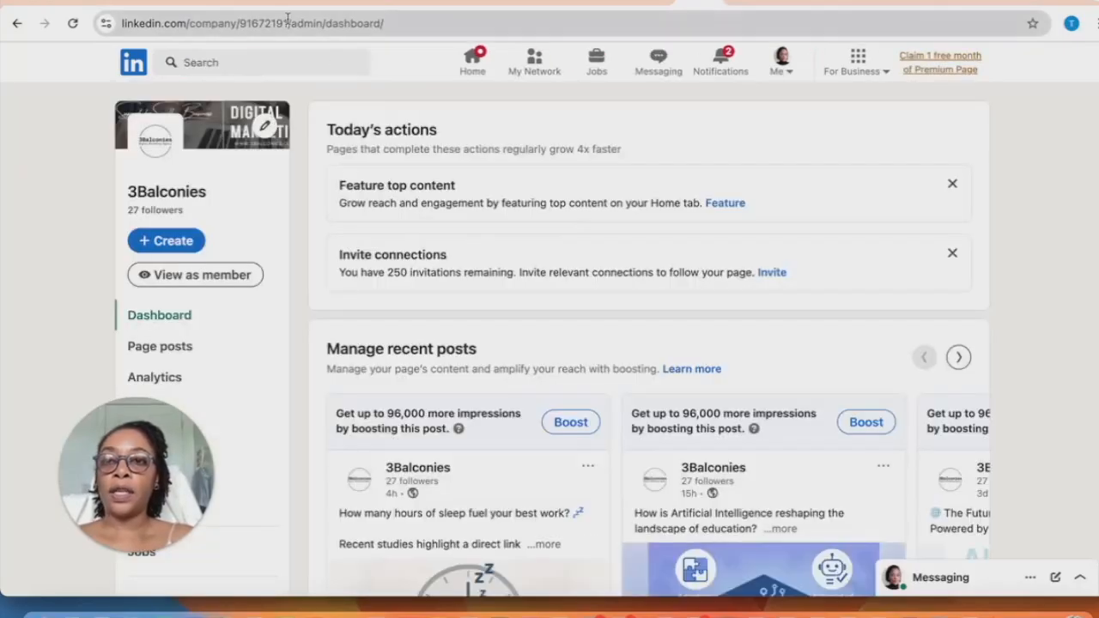
pyautogui.doubleClick(287, 23)
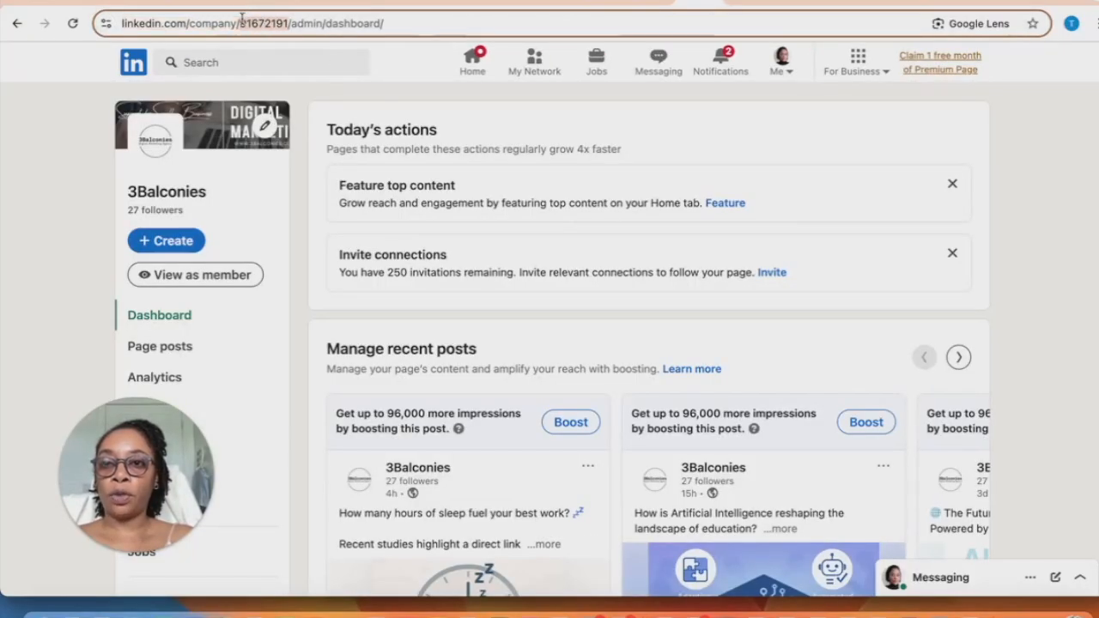
pyautogui.moveTo(242, 19); pyautogui.dragTo(241, 20)
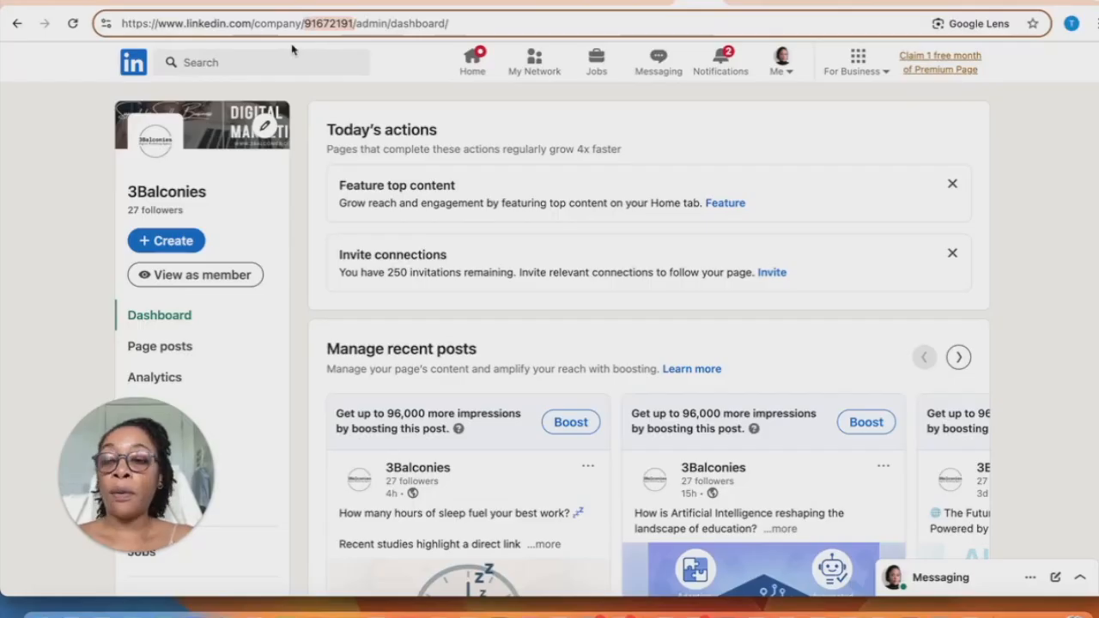
pyautogui.click(287, 3)
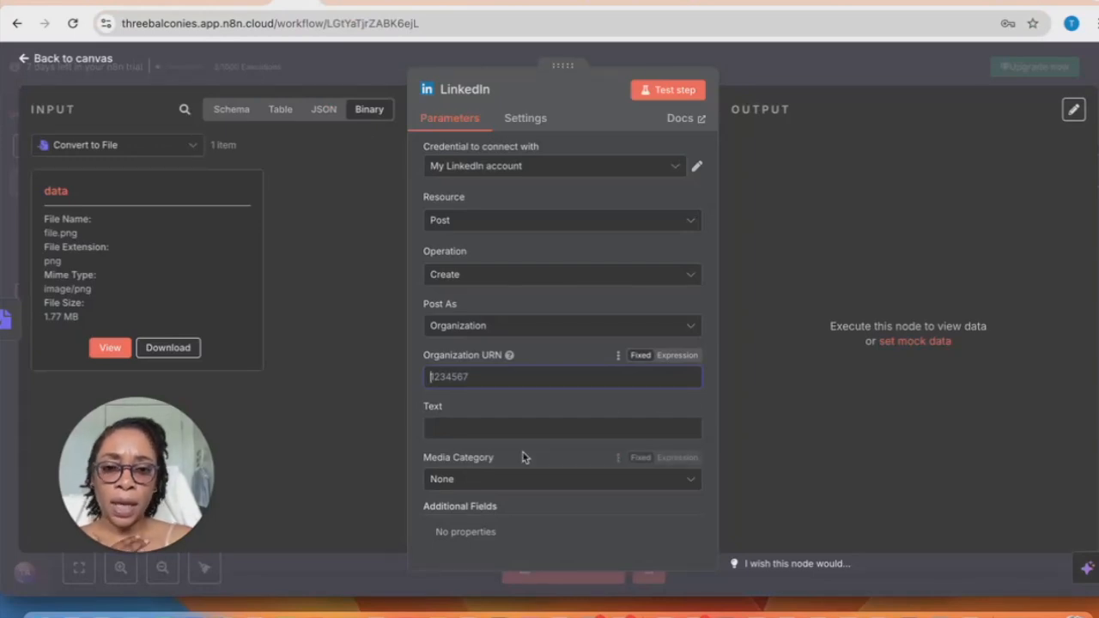
# Set Post As back to Person, reload the workflow page, and switch to Organization and back to Person to recheck the person options
pyautogui.click(495, 377)
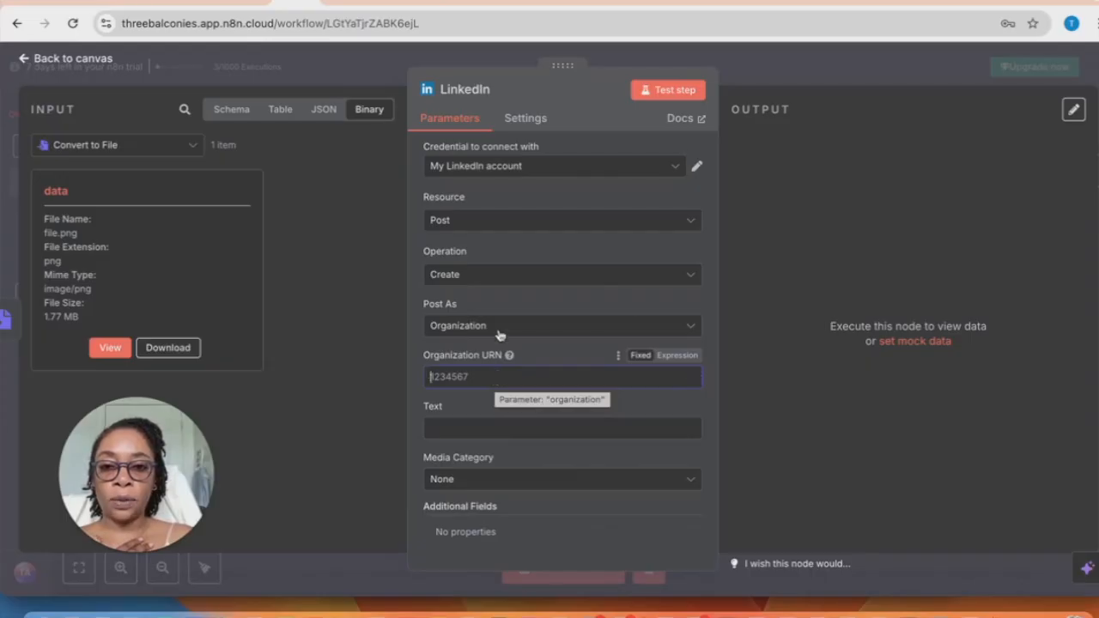
pyautogui.click(502, 326)
pyautogui.click(466, 368)
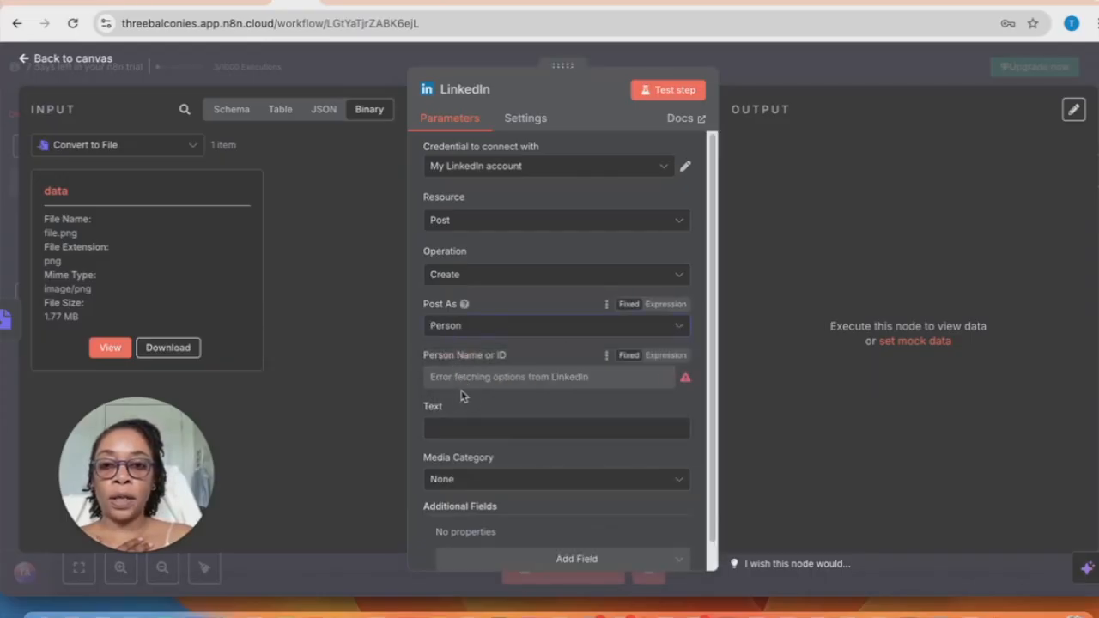
pyautogui.click(72, 24)
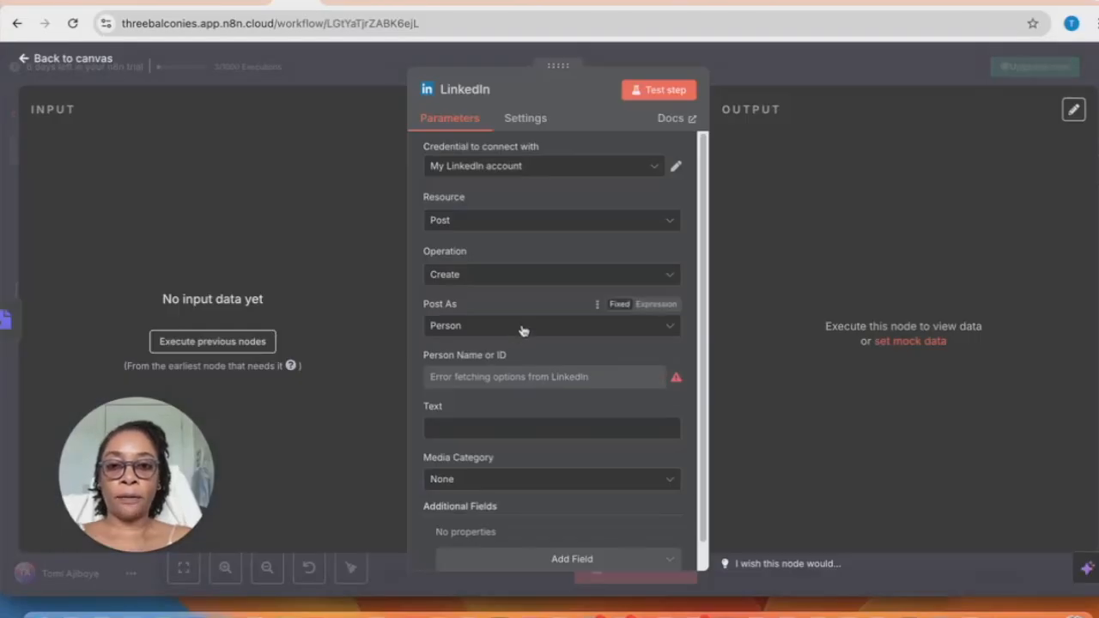
pyautogui.click(522, 329)
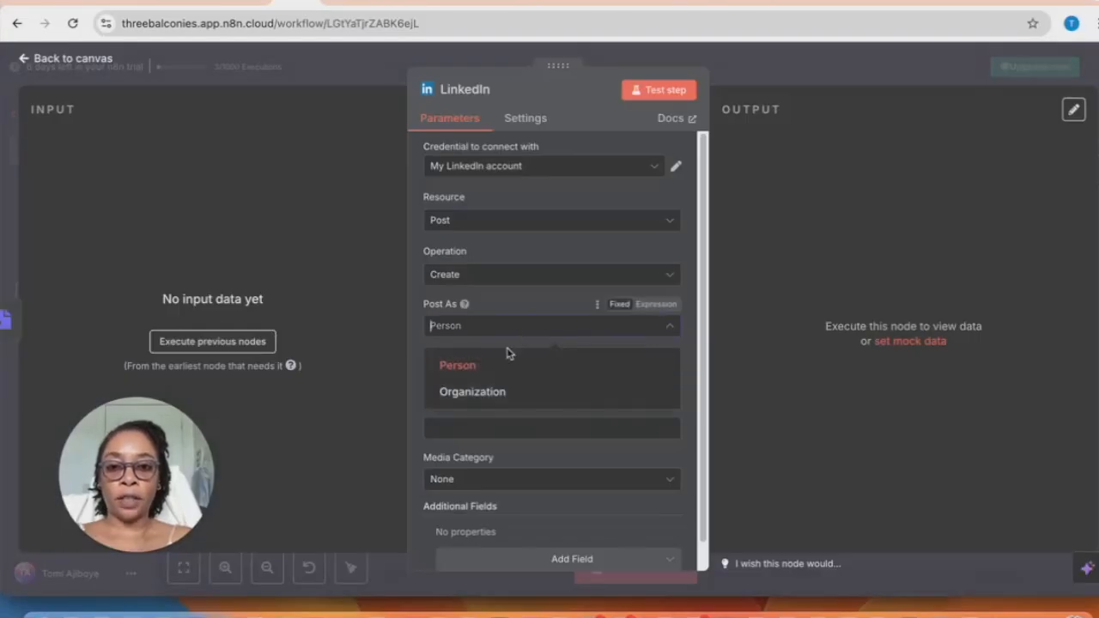
pyautogui.click(511, 390)
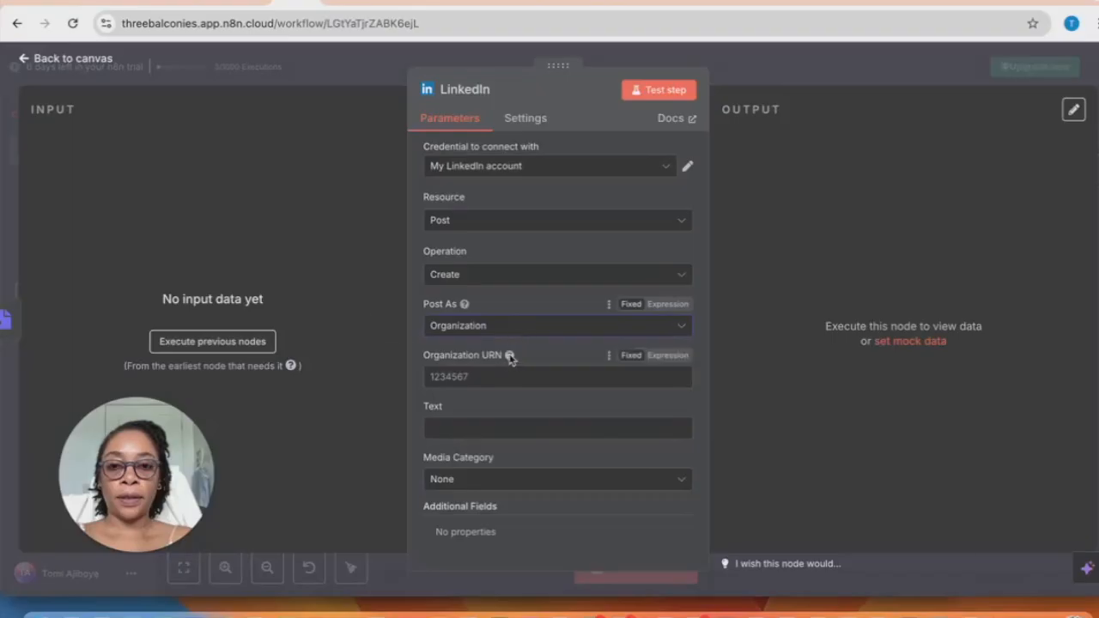
pyautogui.click(520, 330)
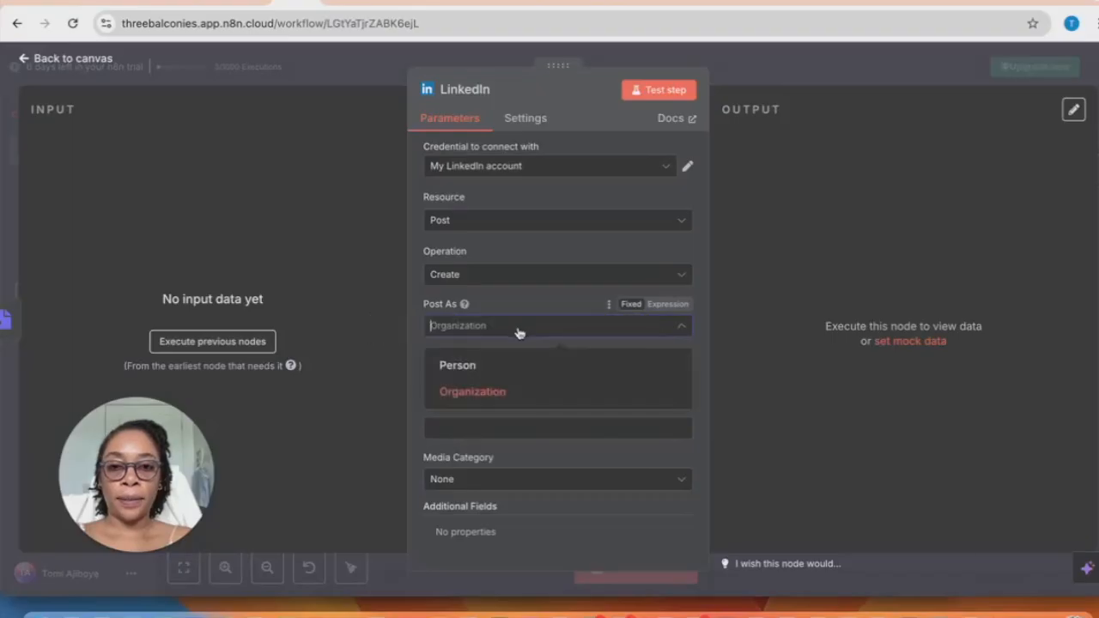
pyautogui.click(510, 377)
pyautogui.moveTo(677, 383)
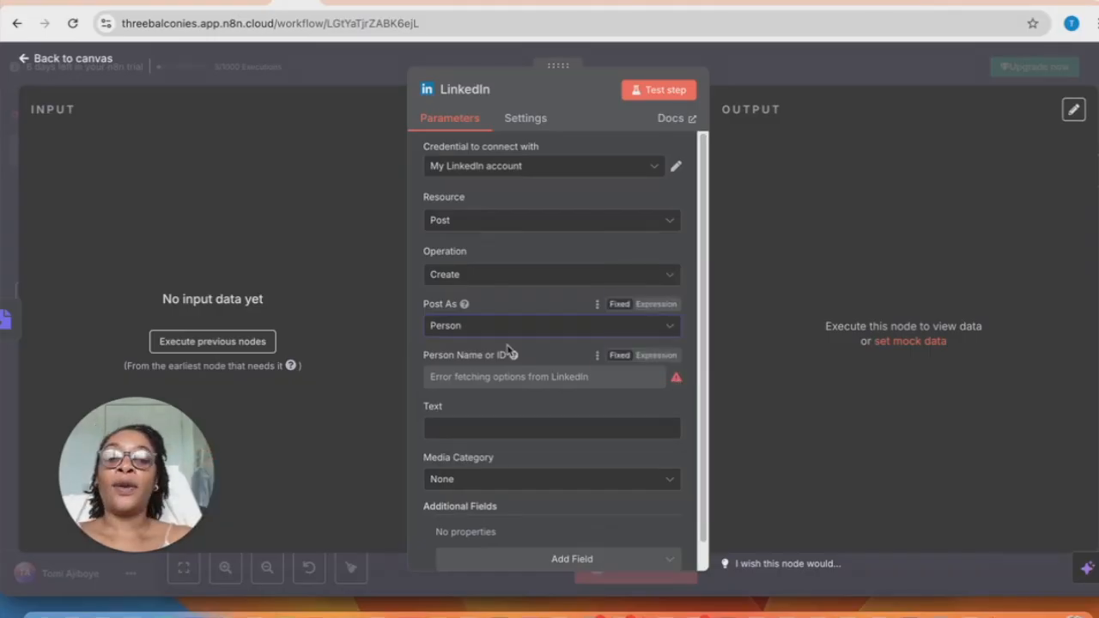
# Set the LinkedIn node's Post As option to Organization and enter the copied company page ID as the Organization URN
pyautogui.click(504, 325)
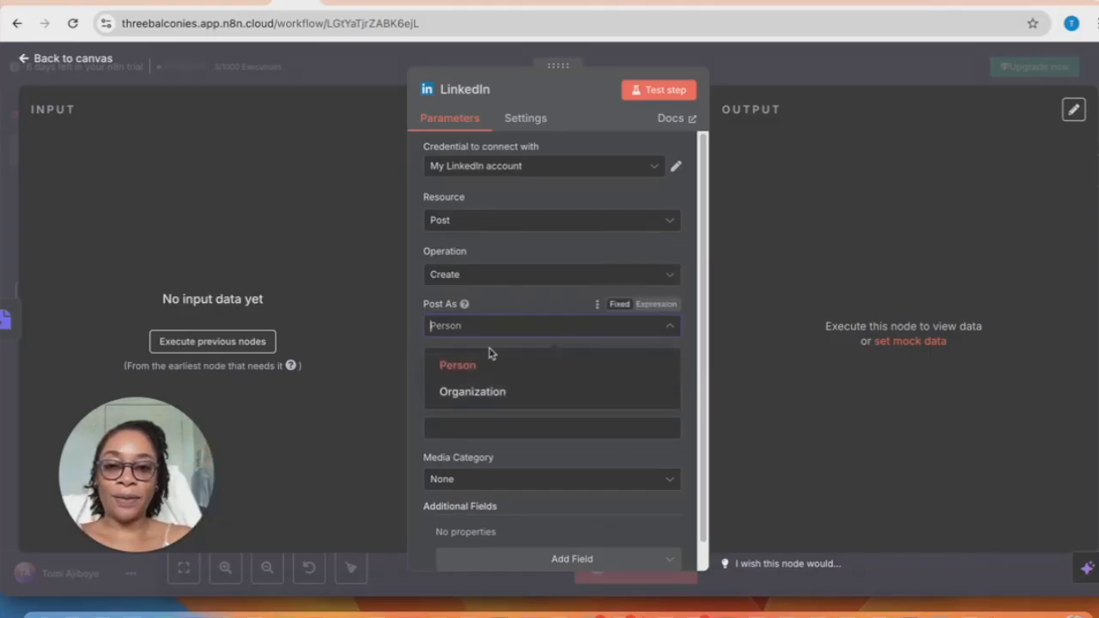
pyautogui.click(478, 391)
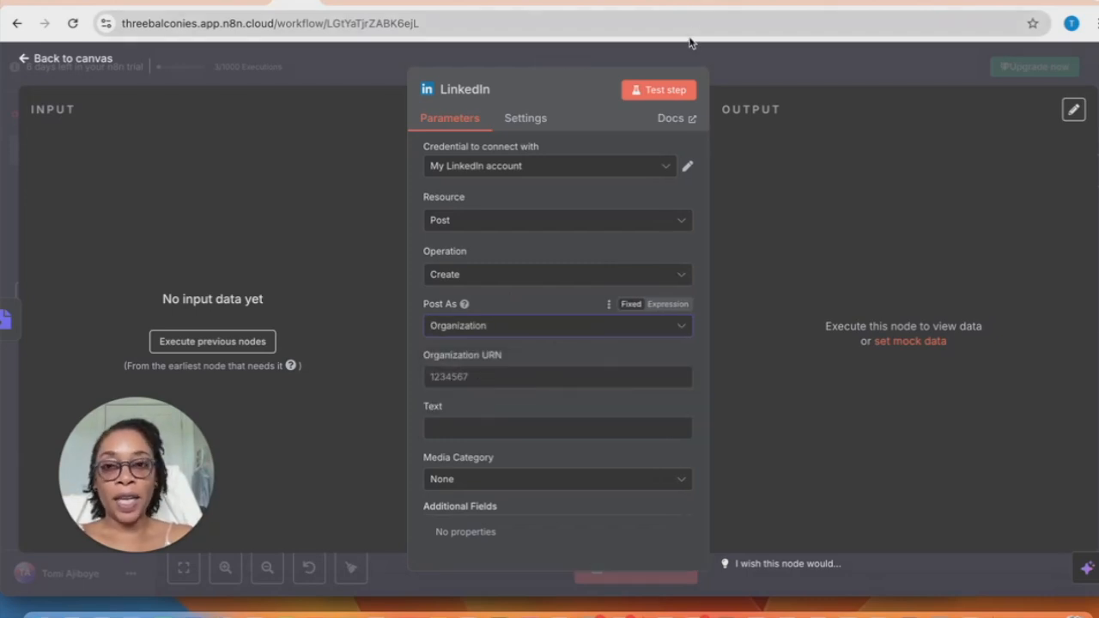
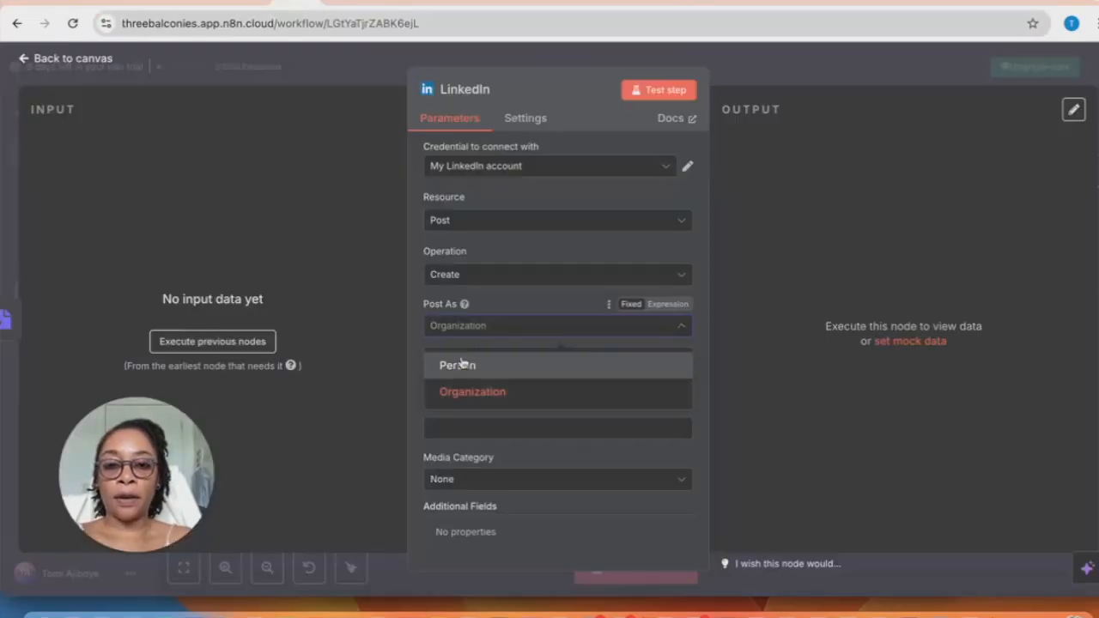
pyautogui.click(468, 392)
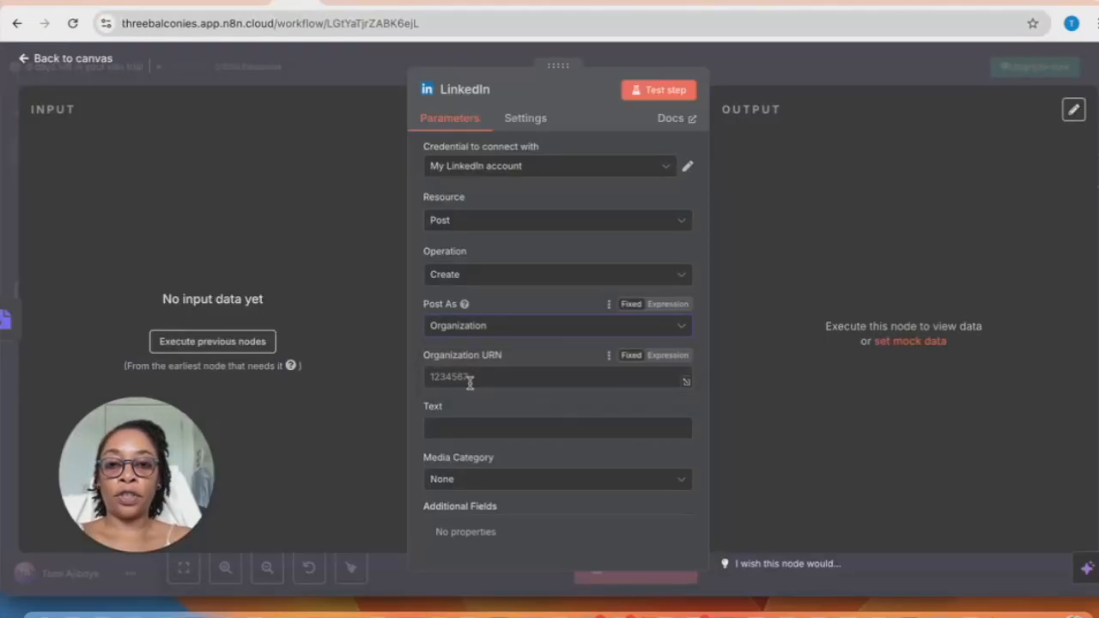
pyautogui.click(472, 378)
pyautogui.write('91672191')
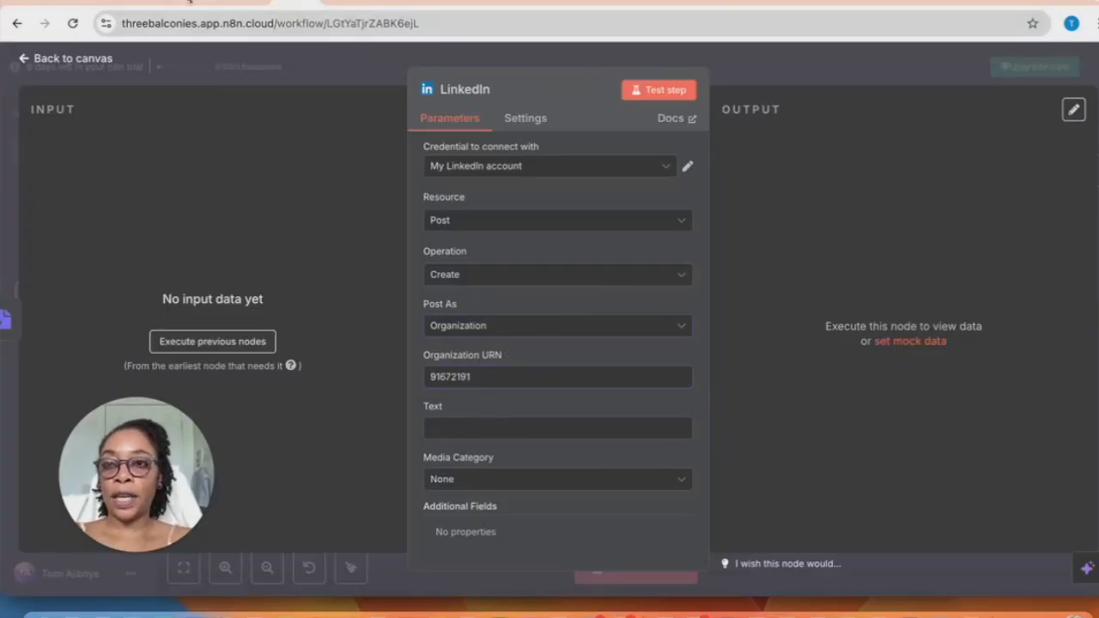
# Check the Text and Media Category settings of the LinkedIn node in the finished reference workflow, and return to the current workflow
pyautogui.click(189, 3)
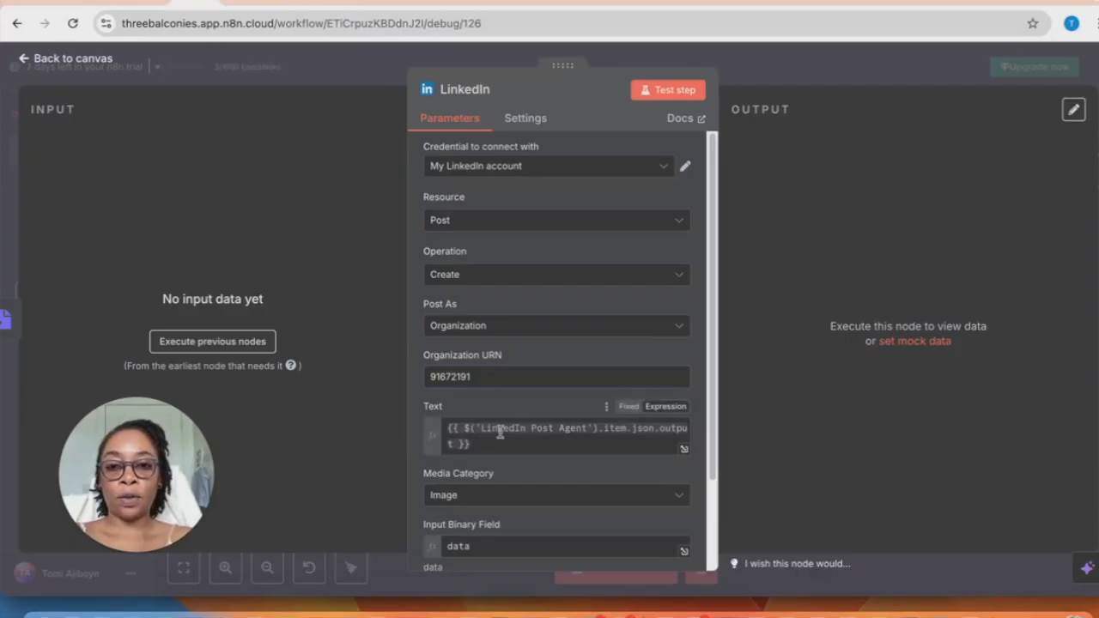
pyautogui.click(284, 3)
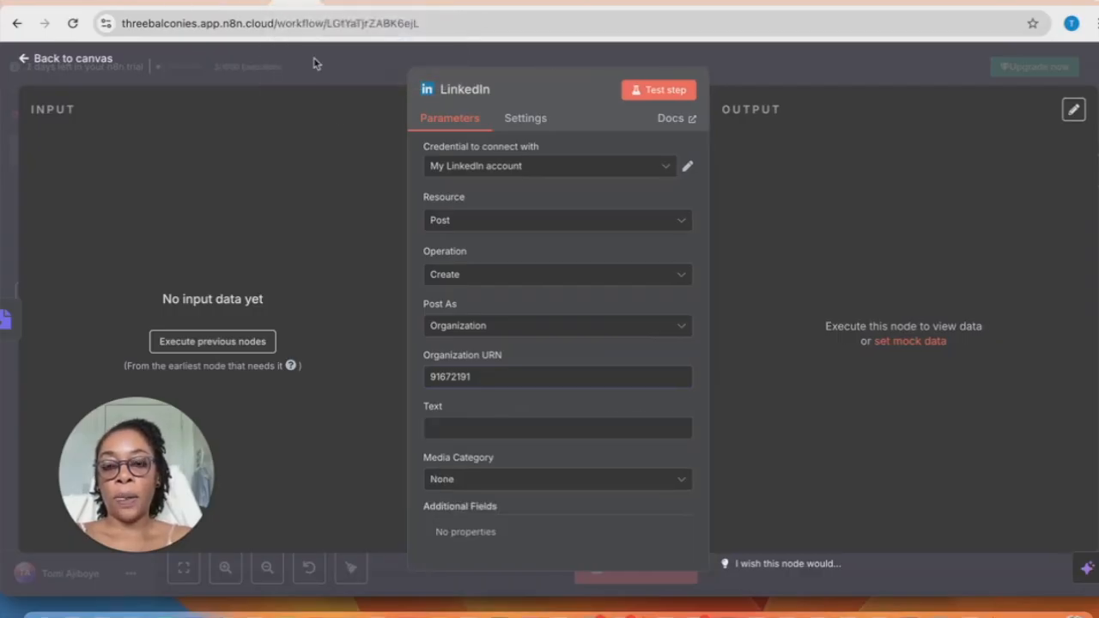
# Try executing the previous nodes for input data, and copy the May 3, 15:06:23 execution into the editor
pyautogui.click(206, 342)
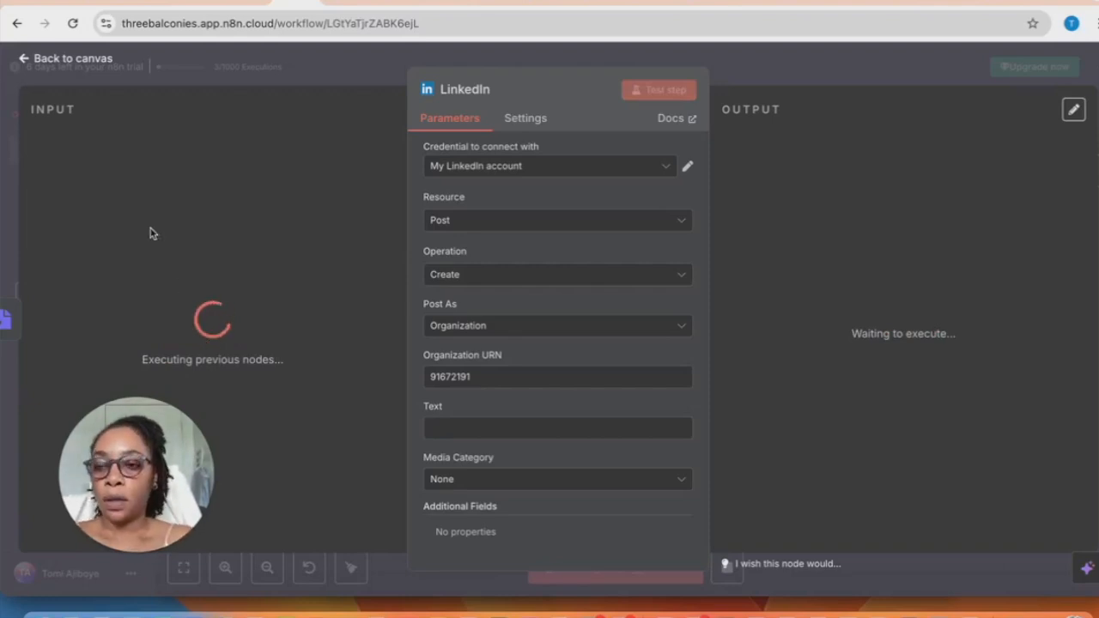
pyautogui.click(31, 58)
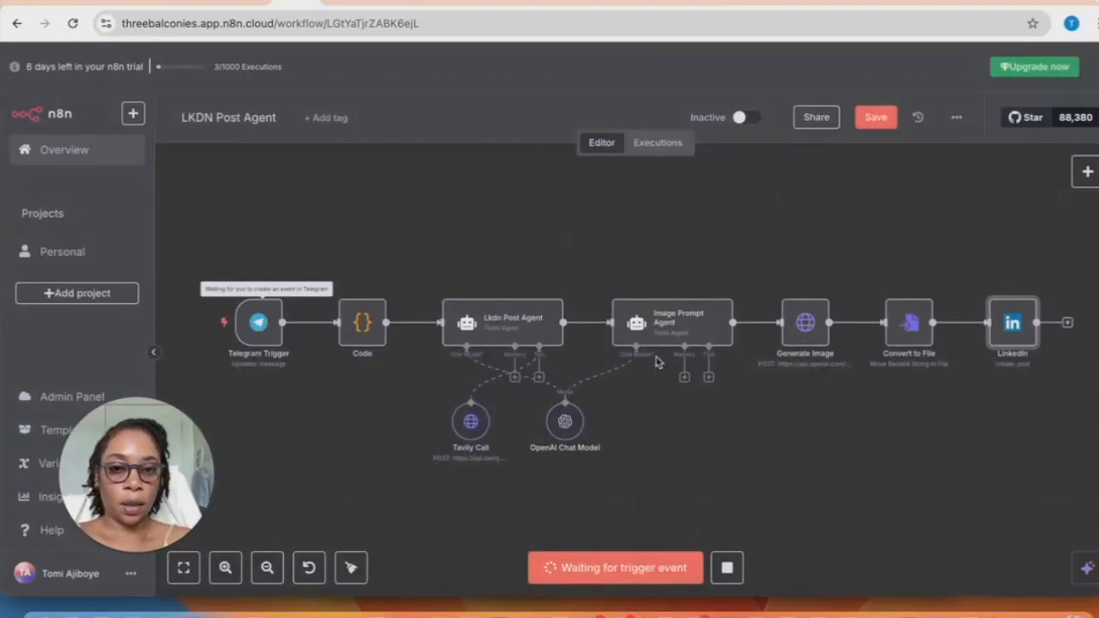
pyautogui.click(657, 142)
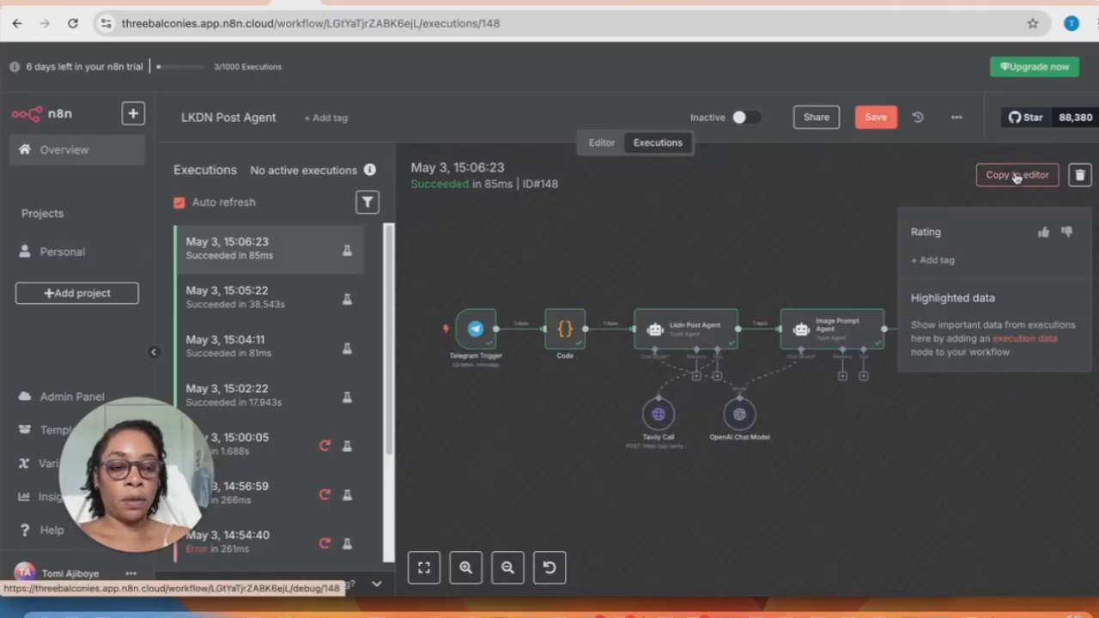
pyautogui.click(1016, 175)
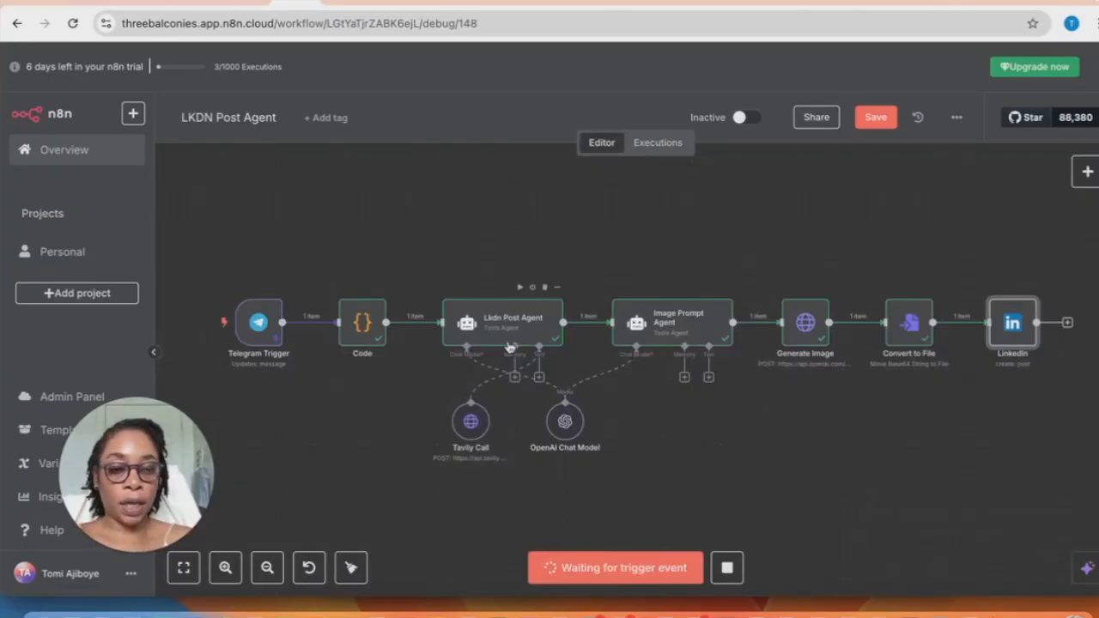
# Reopen the LinkedIn node and view the image file supplied by the Convert to File node
pyautogui.doubleClick(1013, 325)
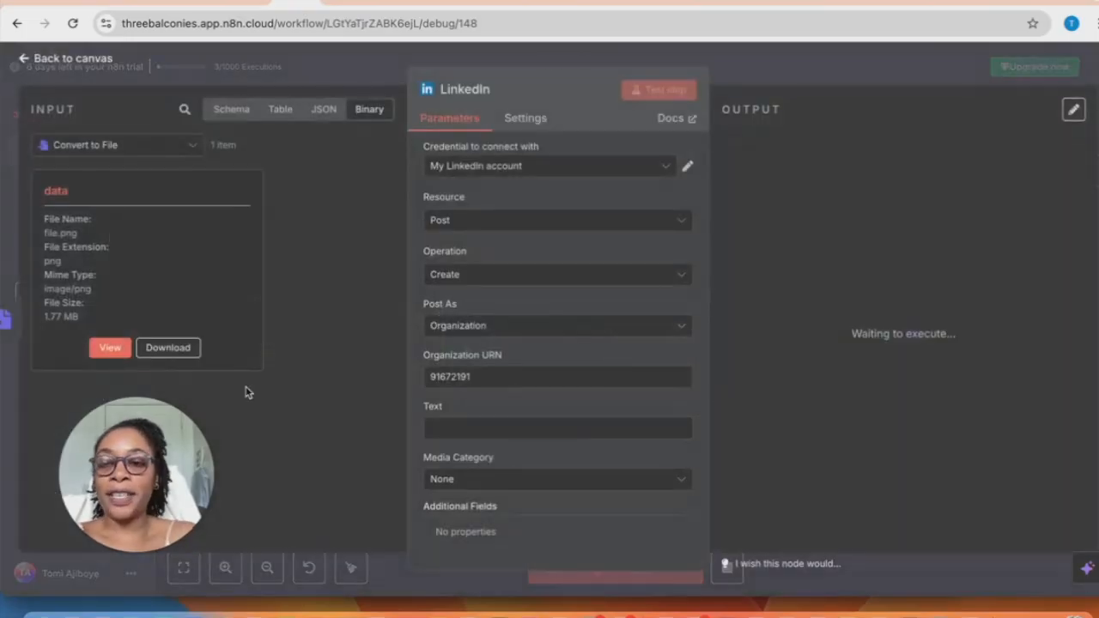
pyautogui.click(108, 349)
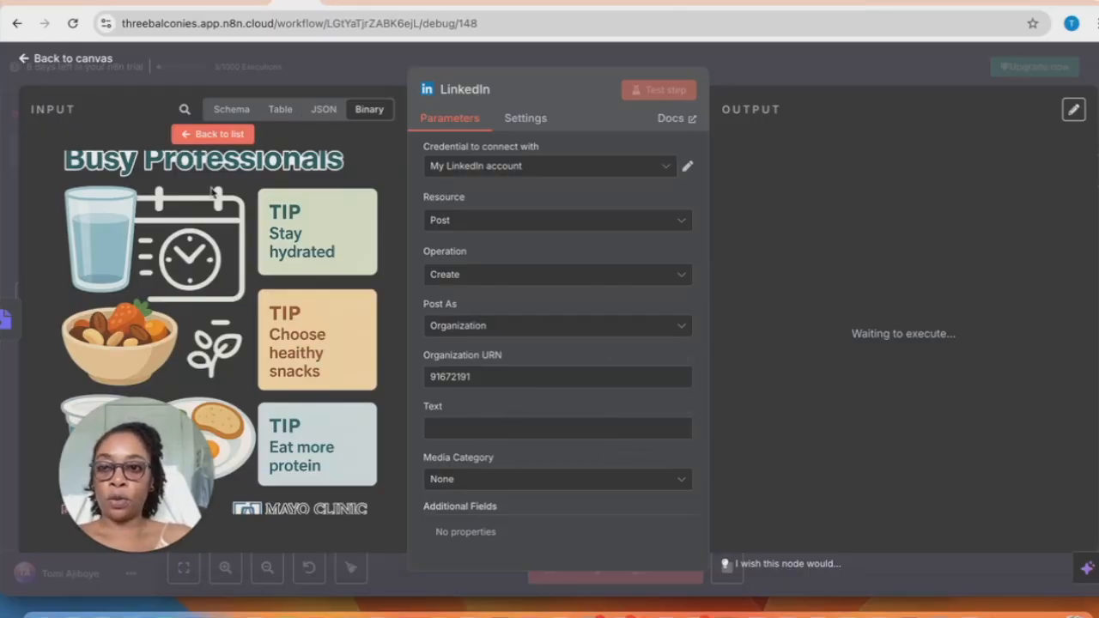
# Map the Lkdn Post Agent's output field into the Text parameter of the LinkedIn node
pyautogui.click(228, 114)
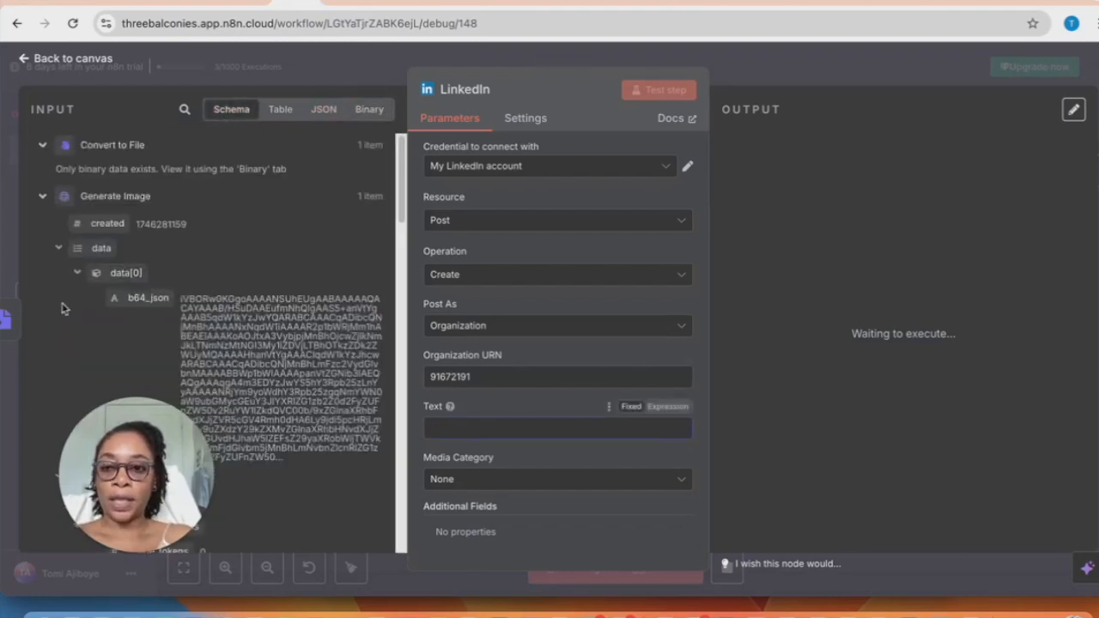
pyautogui.scroll(-10, 257, 361)
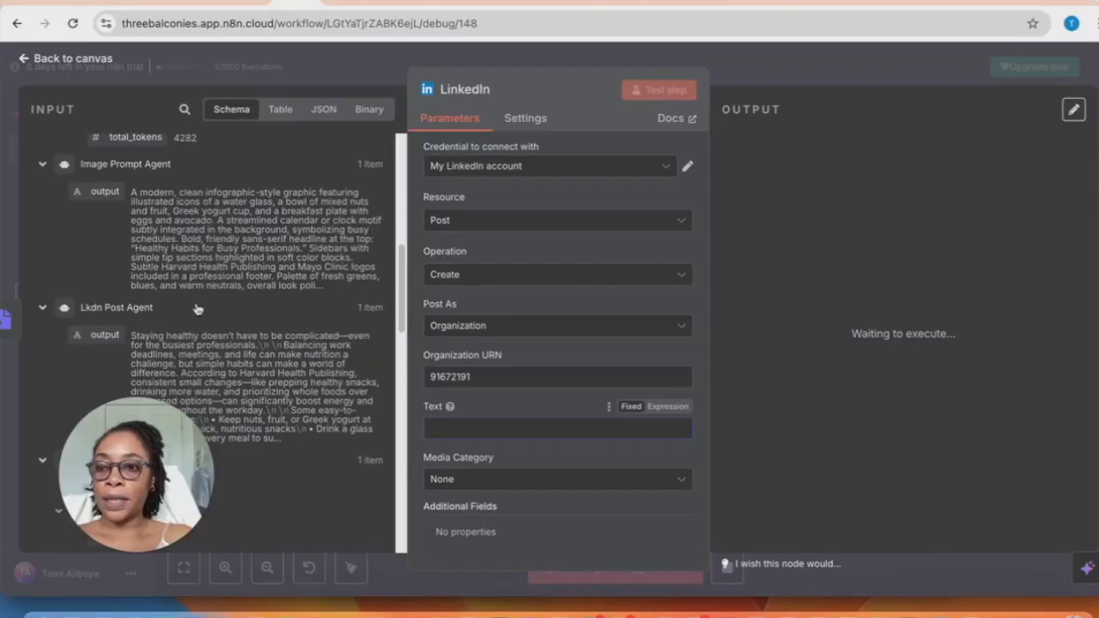
pyautogui.scroll(-2, 196, 309)
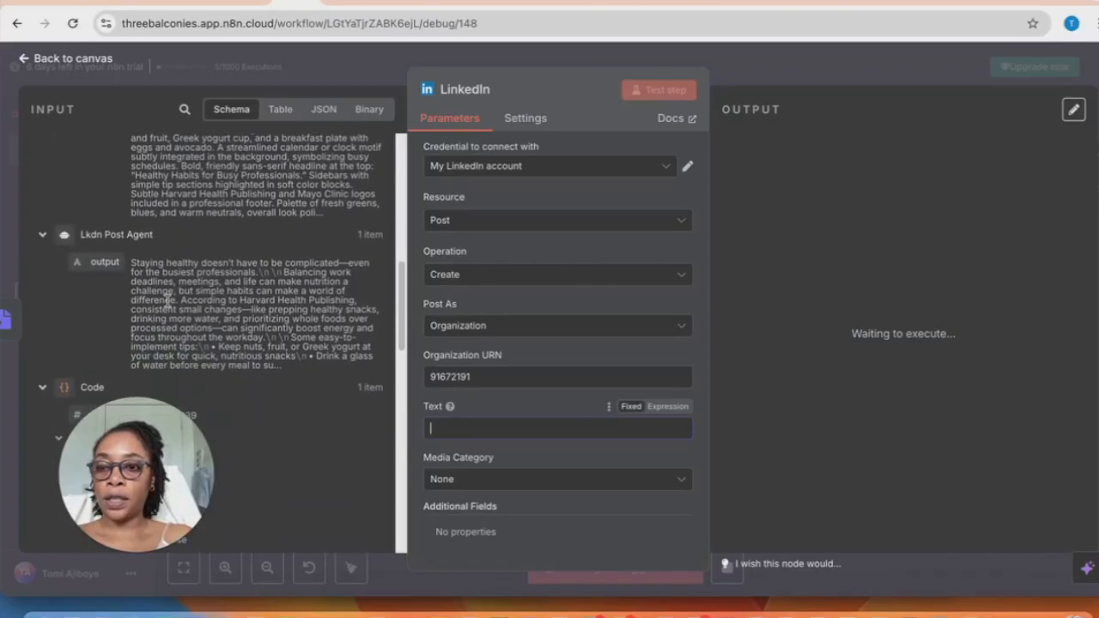
pyautogui.moveTo(103, 262); pyautogui.dragTo(454, 420)
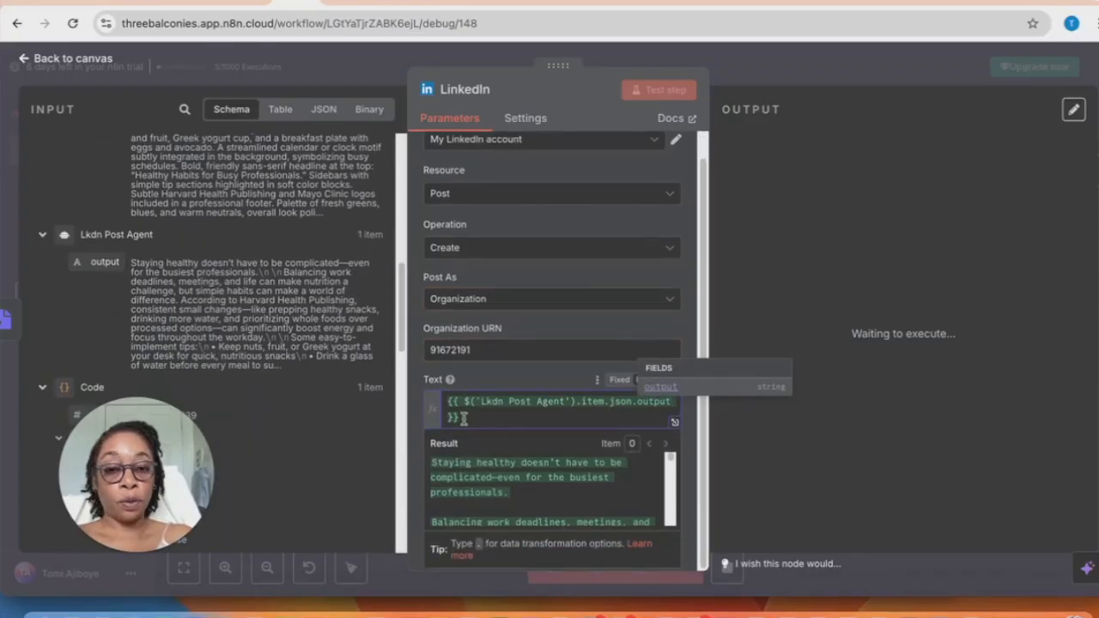
pyautogui.click(515, 350)
# Set the LinkedIn node's Media Category to Image
pyautogui.click(470, 486)
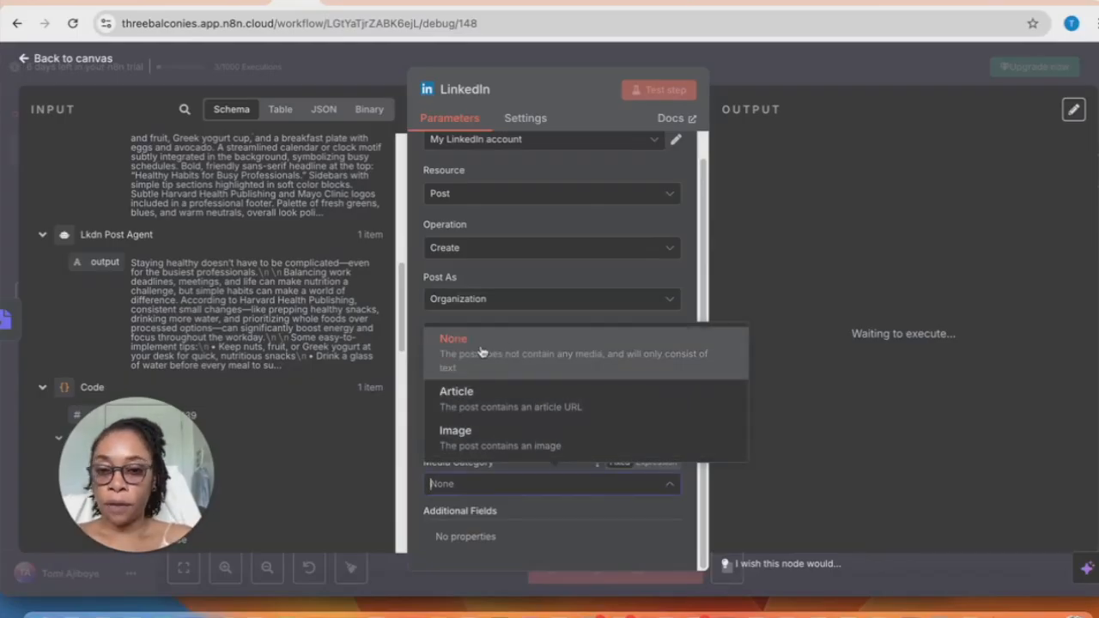
pyautogui.click(474, 435)
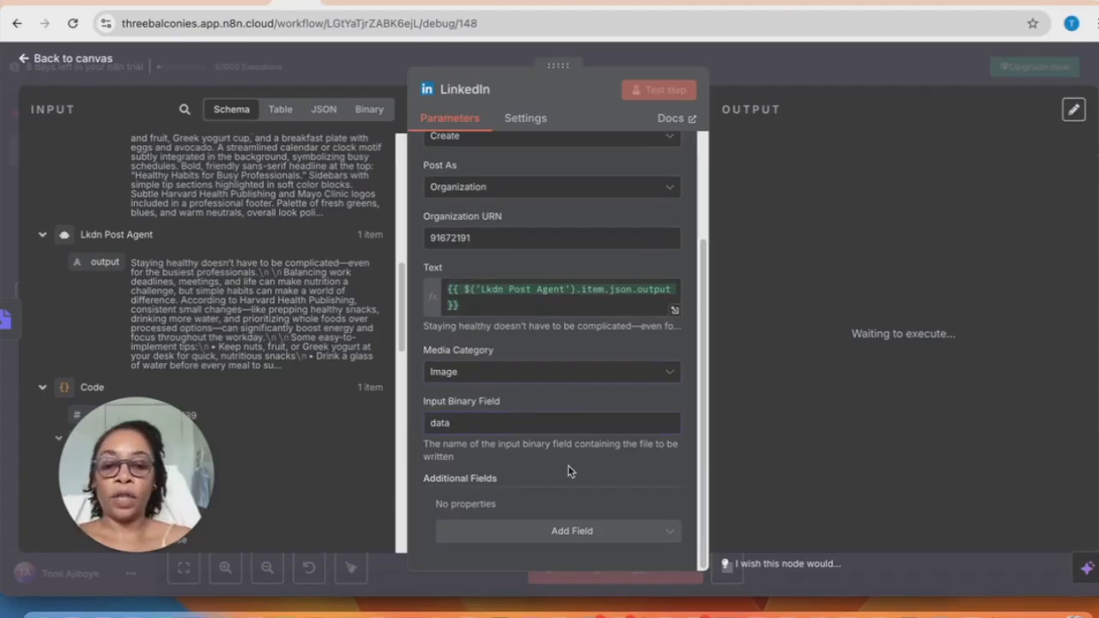
pyautogui.scroll(5, 371, 426)
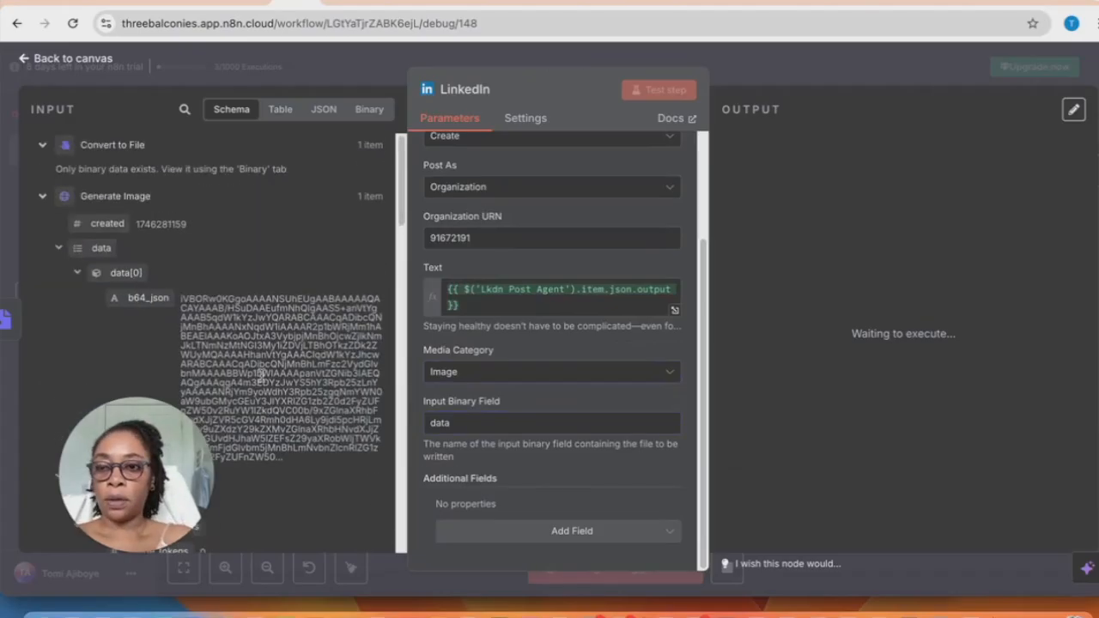
# Reopen the LinkedIn node from the canvas and run it on its own to publish the post
pyautogui.click(52, 62)
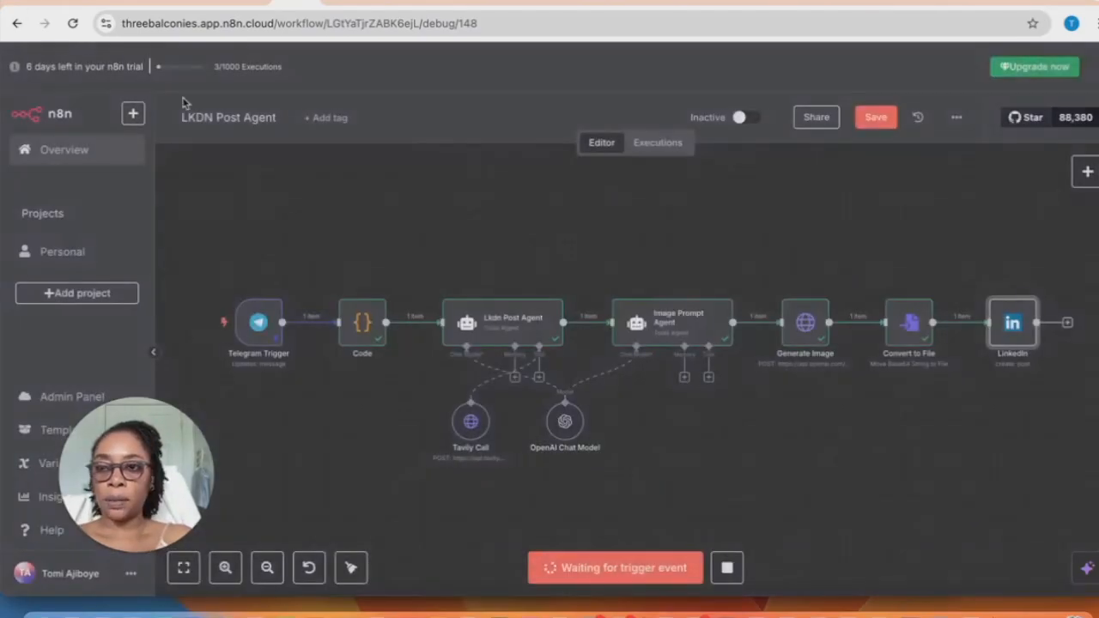
pyautogui.doubleClick(1013, 335)
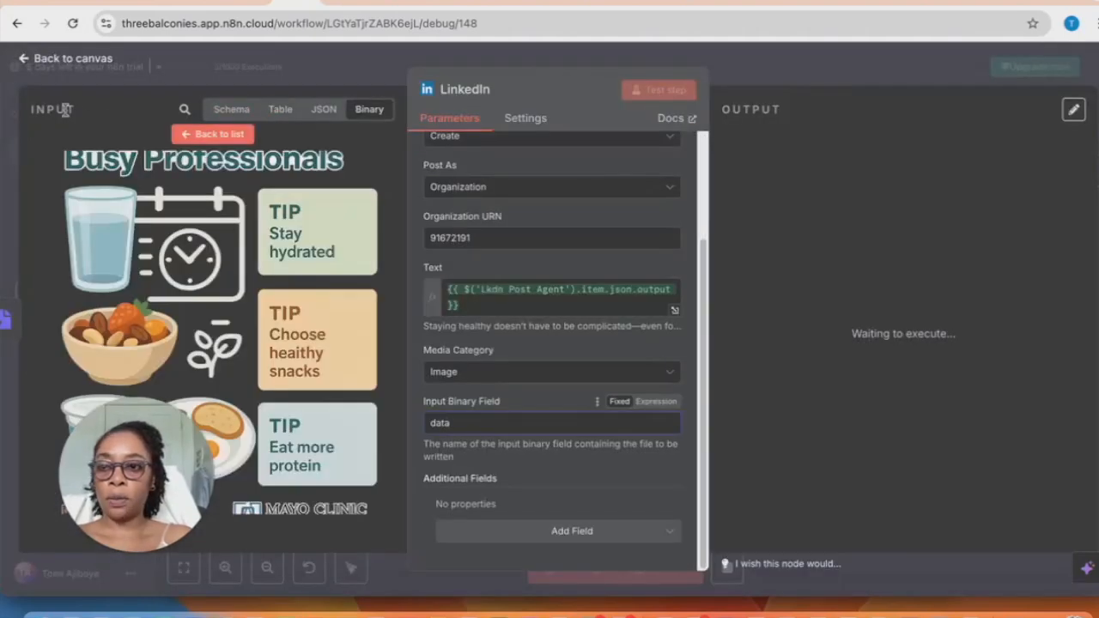
pyautogui.click(219, 110)
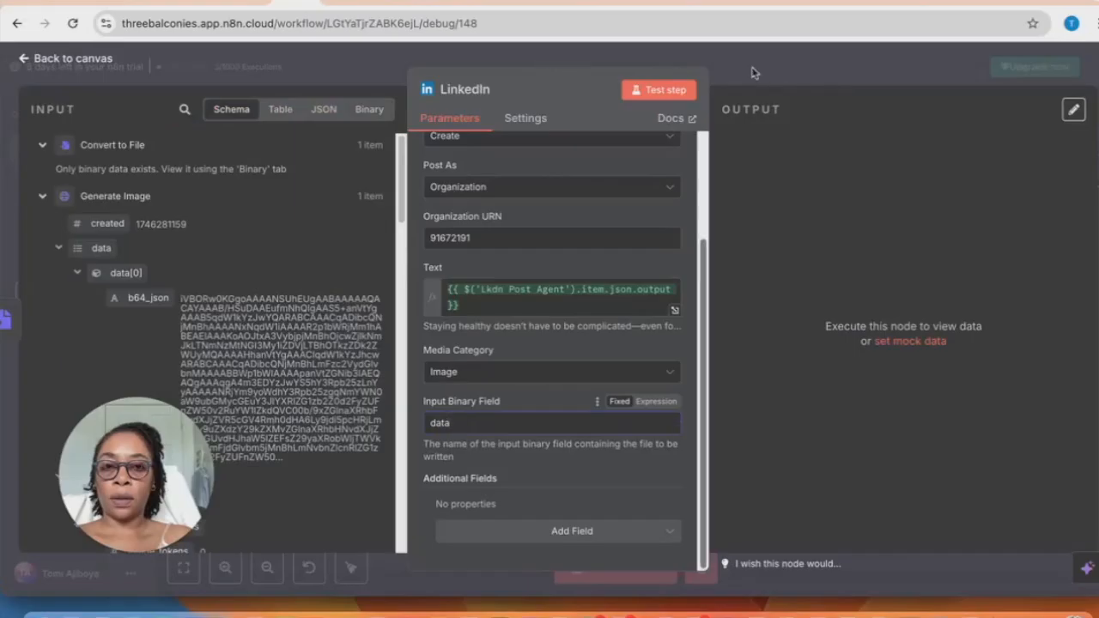
pyautogui.click(648, 90)
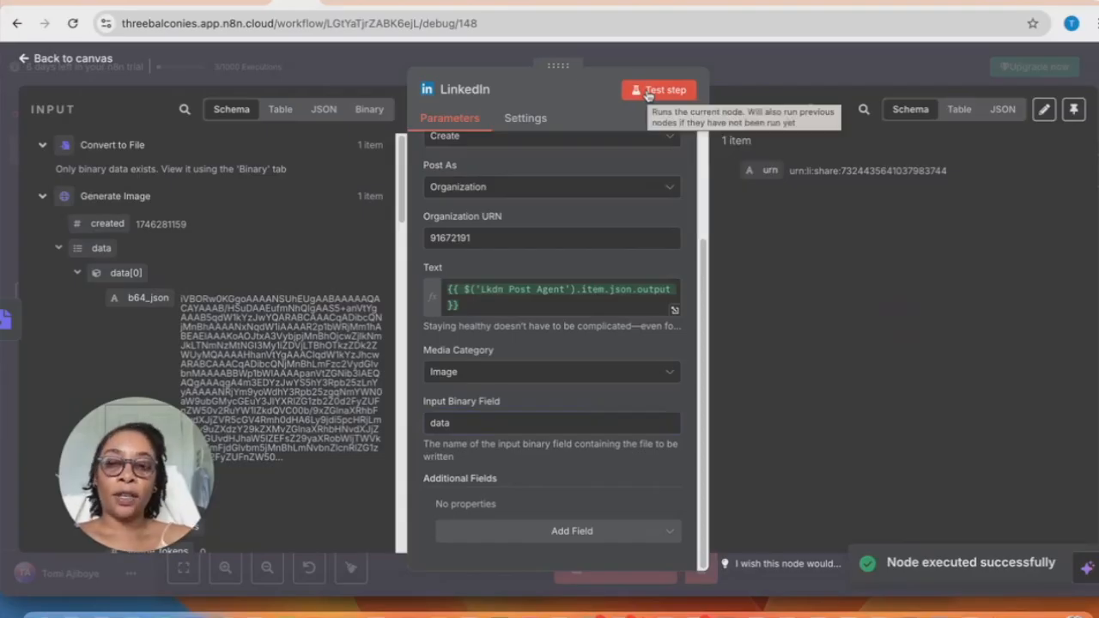
# Switch to LinkedIn, reload the 3Balconies page dashboard and open the full version of the newest post
pyautogui.click(410, 2)
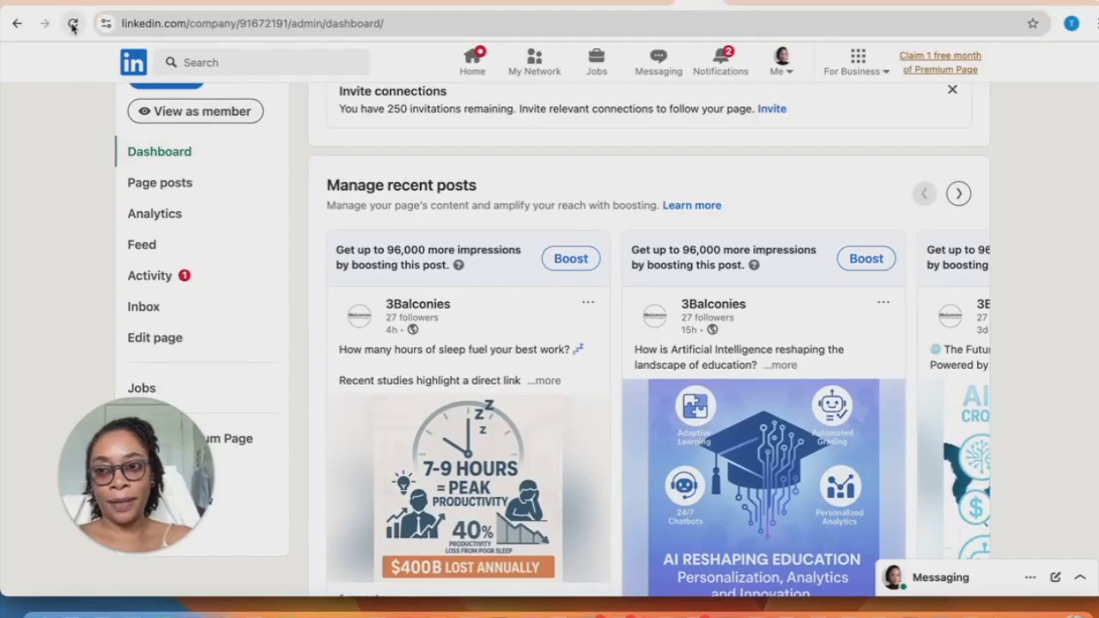
pyautogui.click(73, 24)
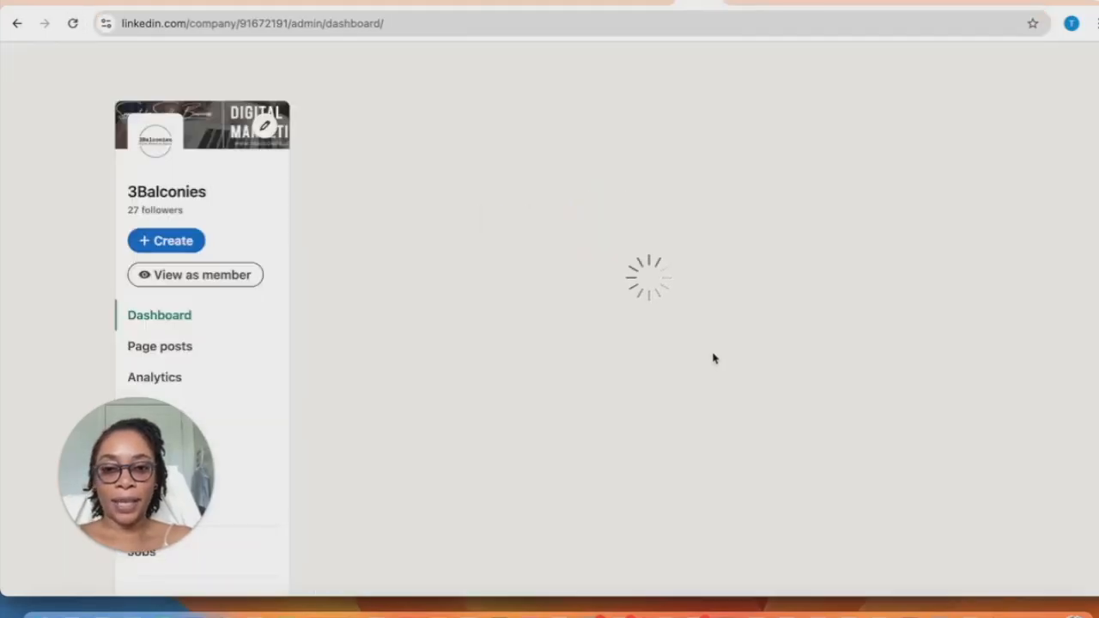
pyautogui.scroll(-3, 712, 358)
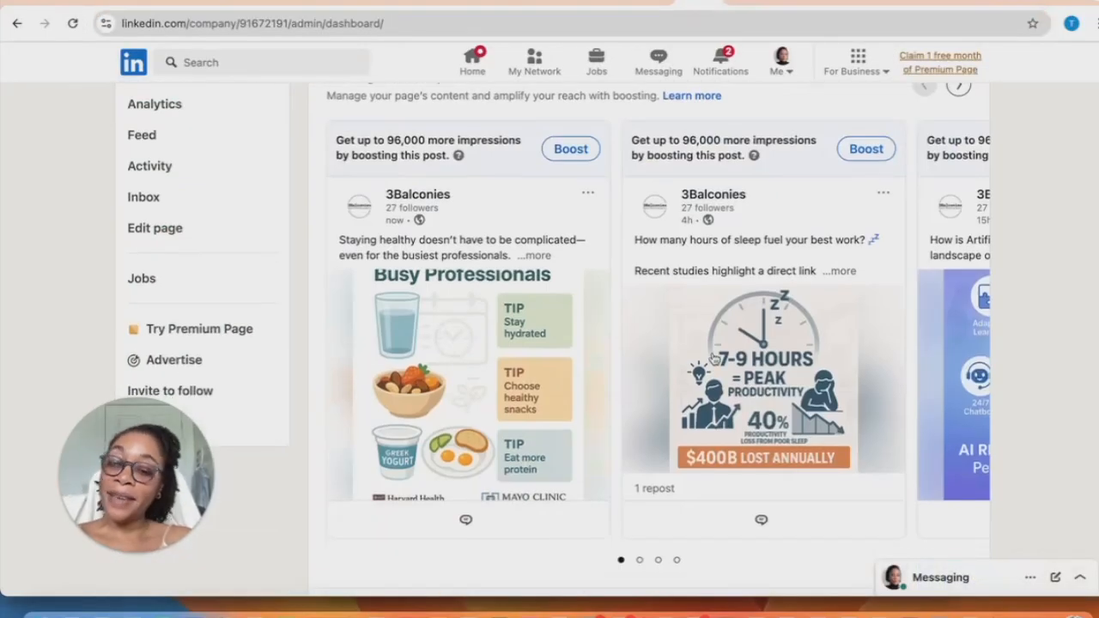
pyautogui.scroll(-1, 491, 434)
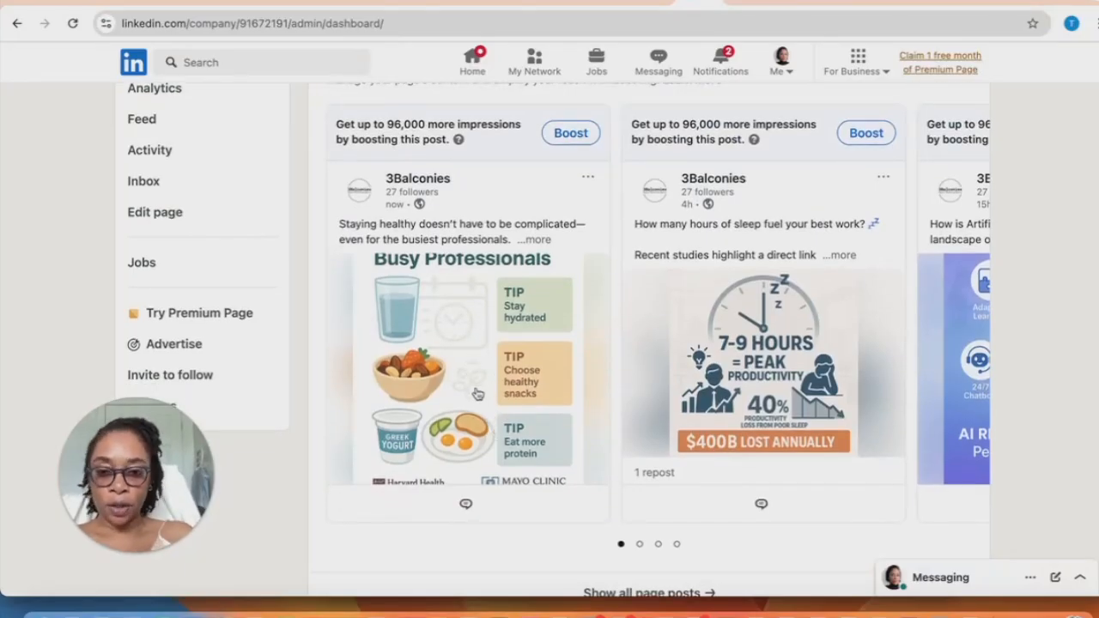
pyautogui.click(535, 242)
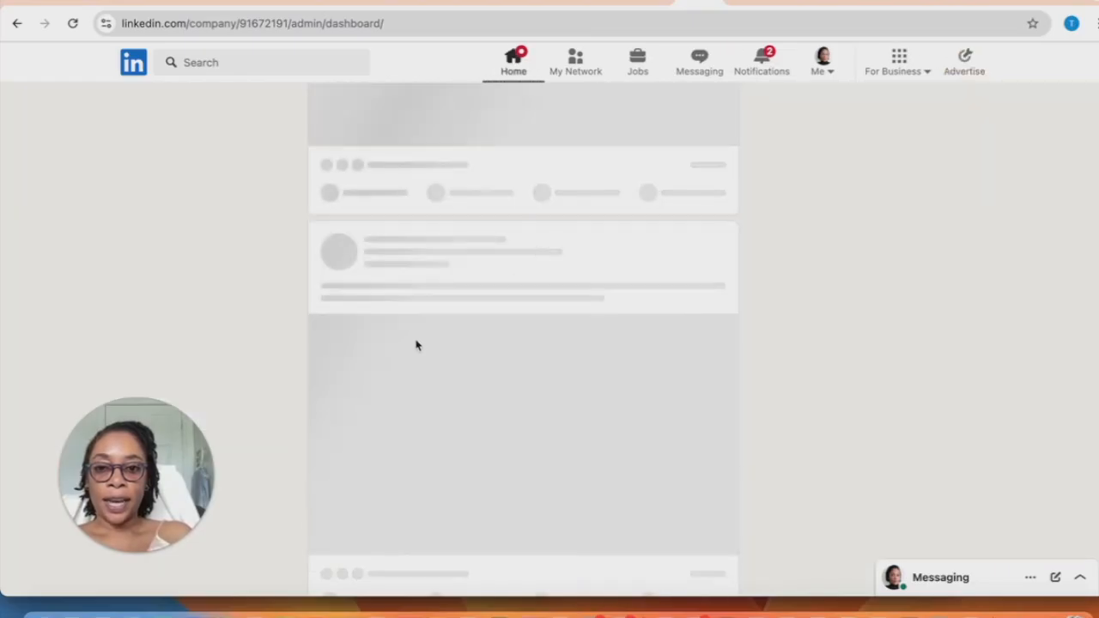
# Examine the published post's text, hashtags and sources, and view its infographic enlarged
pyautogui.scroll(-4, 473, 363)
pyautogui.scroll(-1, 520, 411)
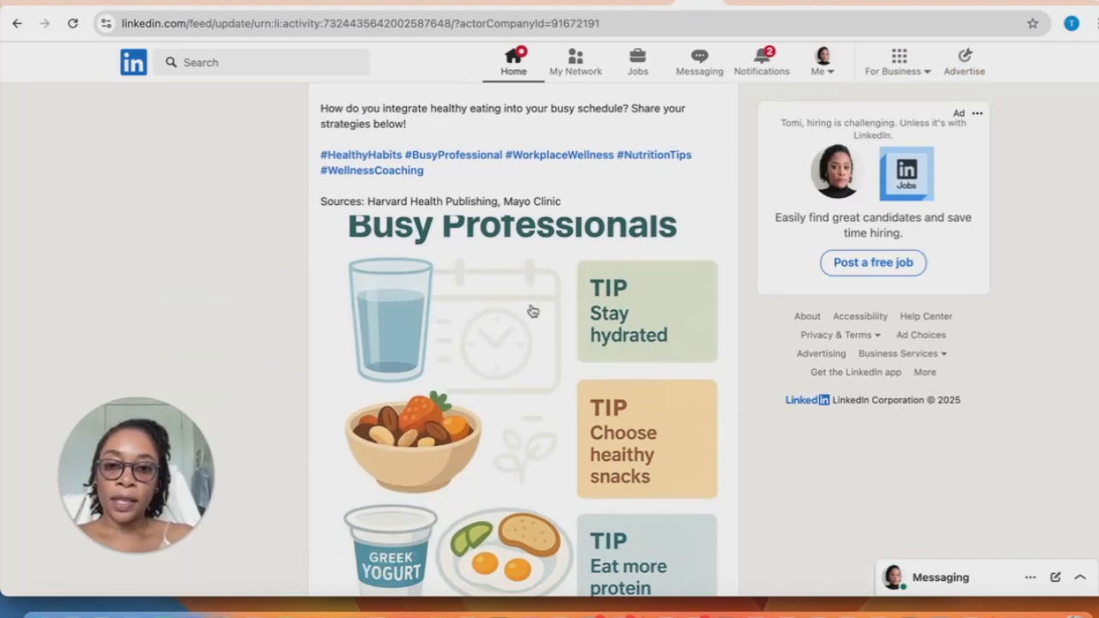
pyautogui.scroll(-1, 517, 461)
pyautogui.scroll(1, 516, 453)
pyautogui.scroll(-3, 517, 453)
pyautogui.click(515, 412)
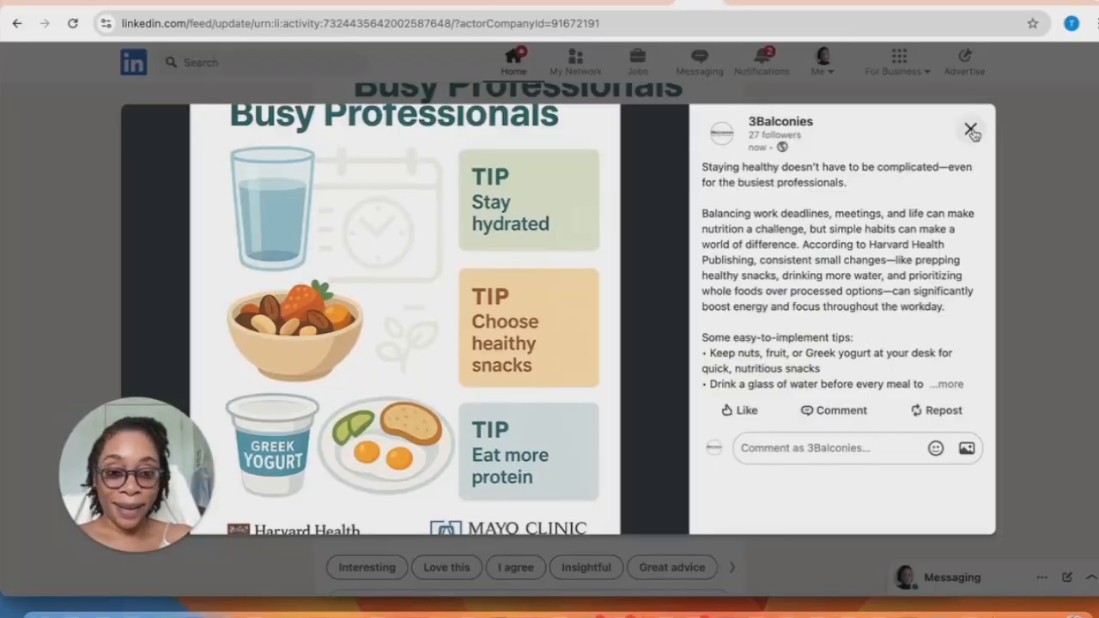
pyautogui.click(970, 129)
pyautogui.scroll(5, 515, 303)
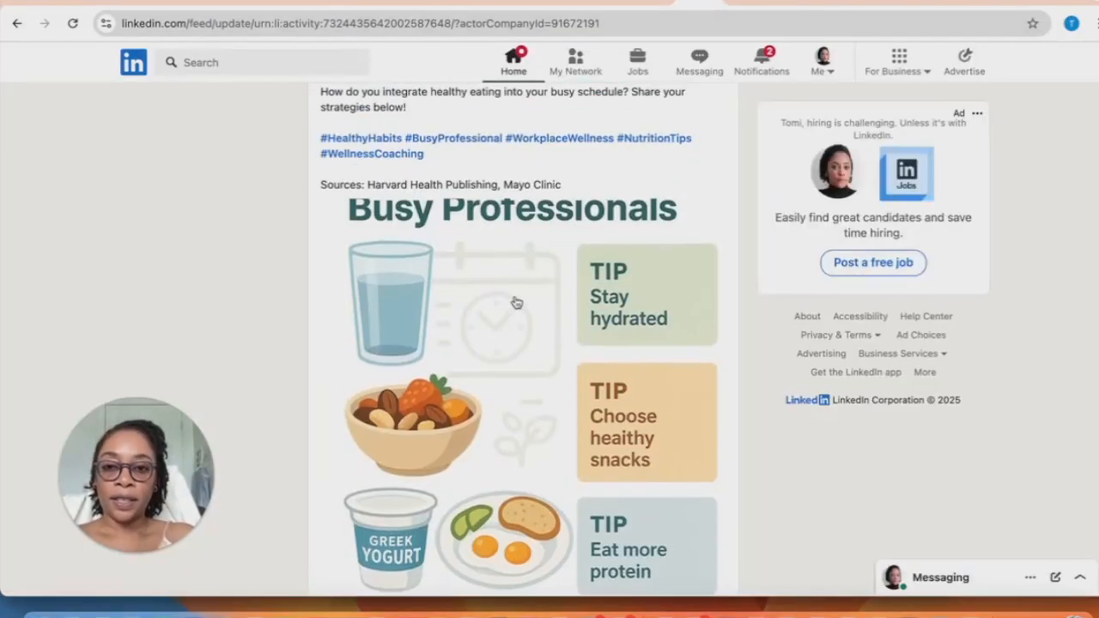
pyautogui.scroll(3, 515, 295)
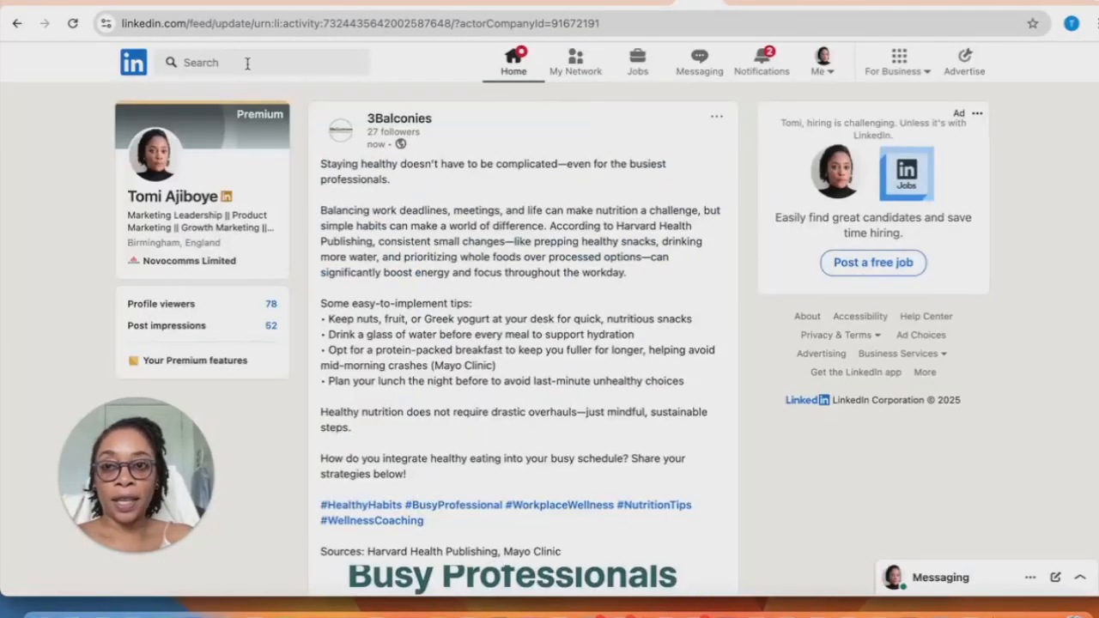
# Return to the n8n workflow and review the header and body parameters of the Generate Image node
pyautogui.click(292, 4)
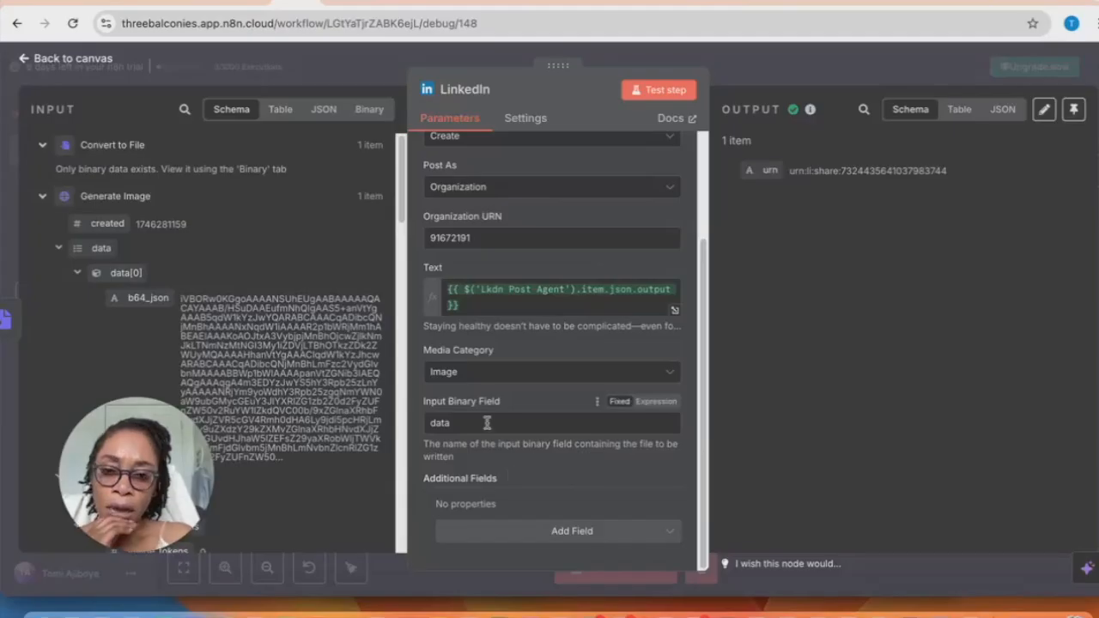
pyautogui.click(38, 58)
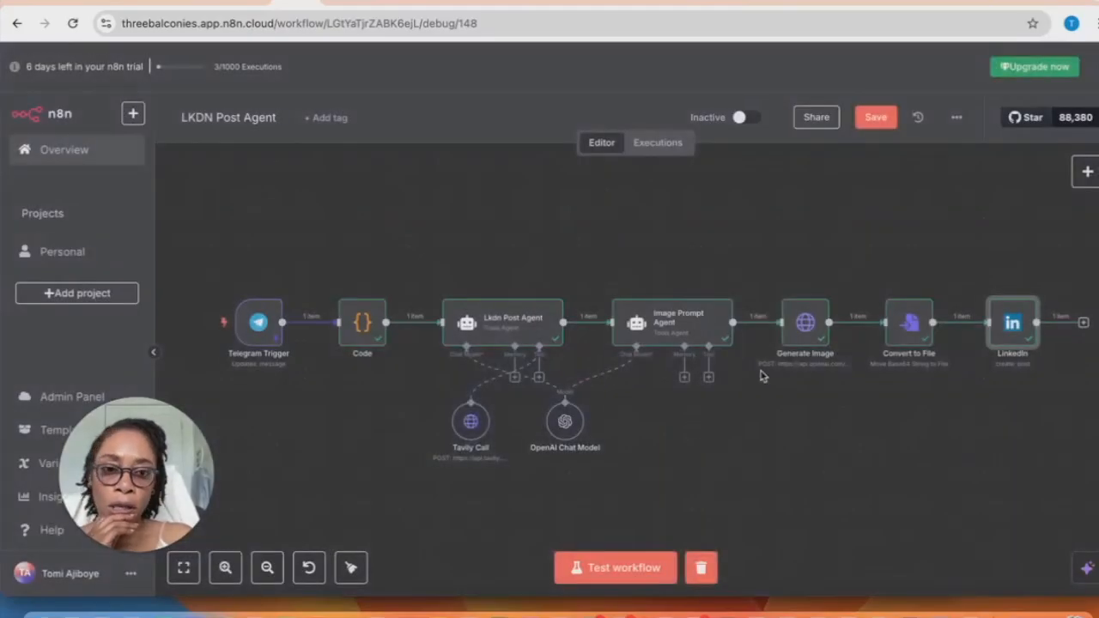
pyautogui.doubleClick(805, 336)
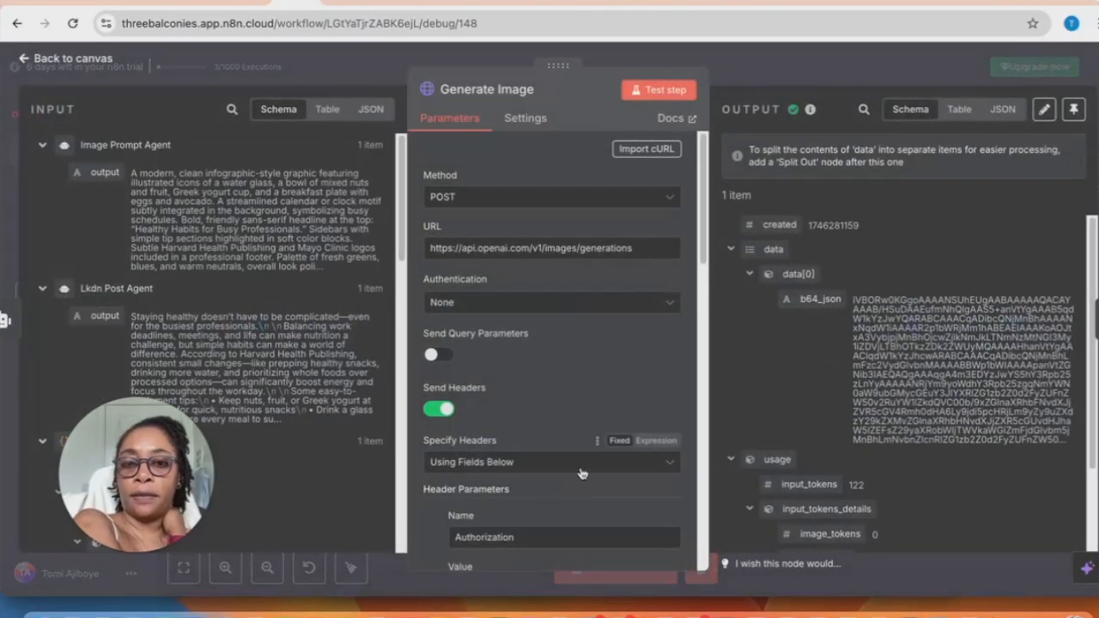
pyautogui.scroll(-5, 567, 438)
pyautogui.scroll(-3, 565, 439)
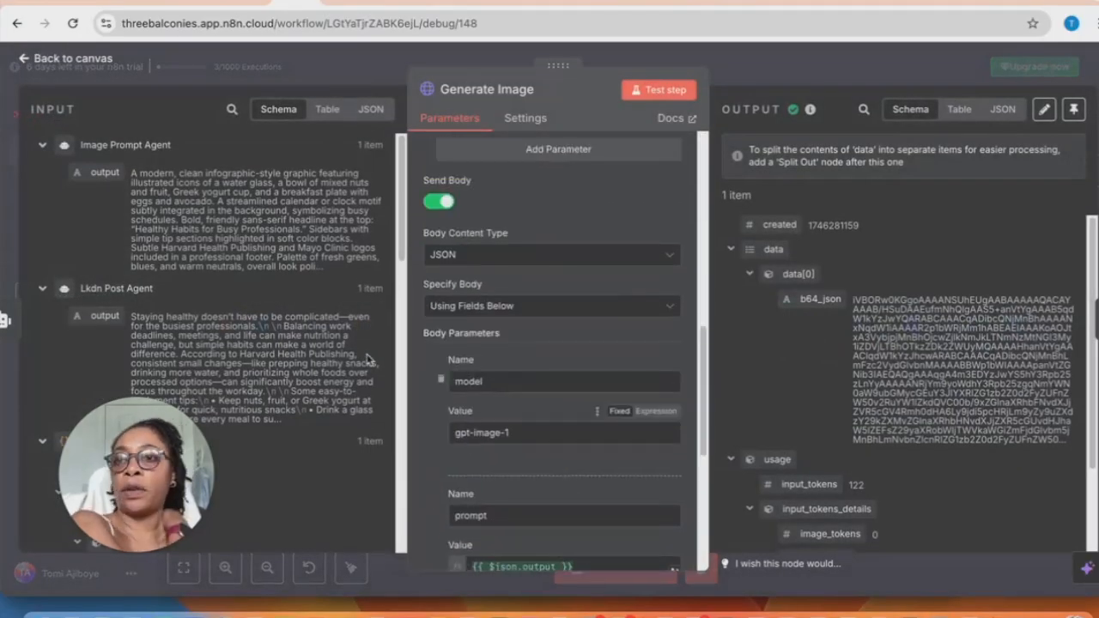
pyautogui.click(26, 58)
pyautogui.doubleClick(801, 325)
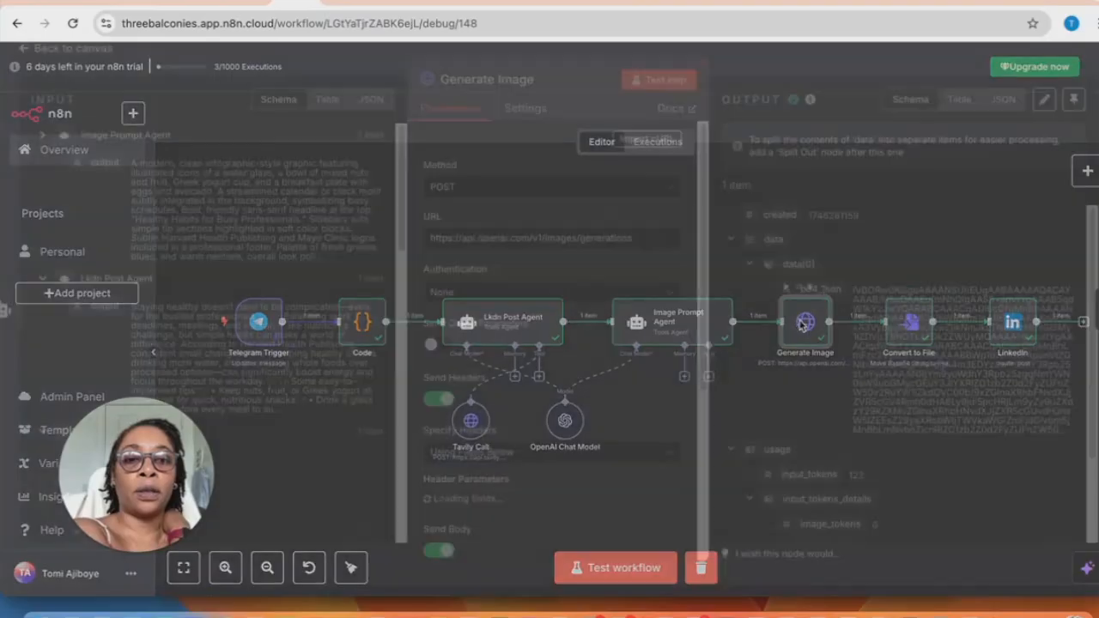
pyautogui.scroll(-3, 540, 434)
pyautogui.scroll(-5, 540, 433)
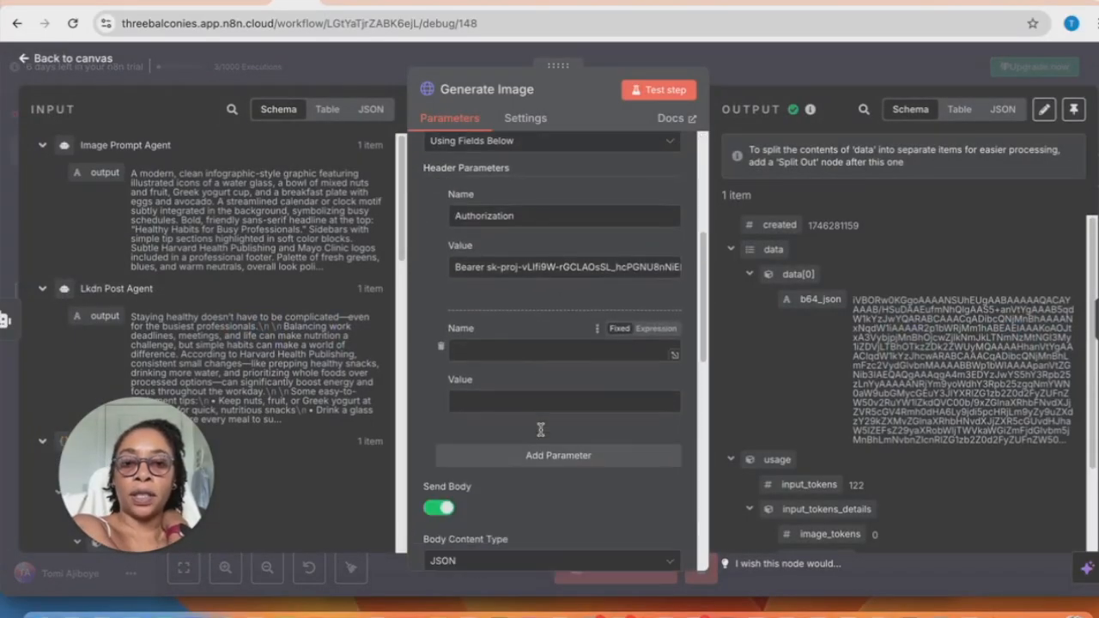
pyautogui.scroll(-1, 540, 434)
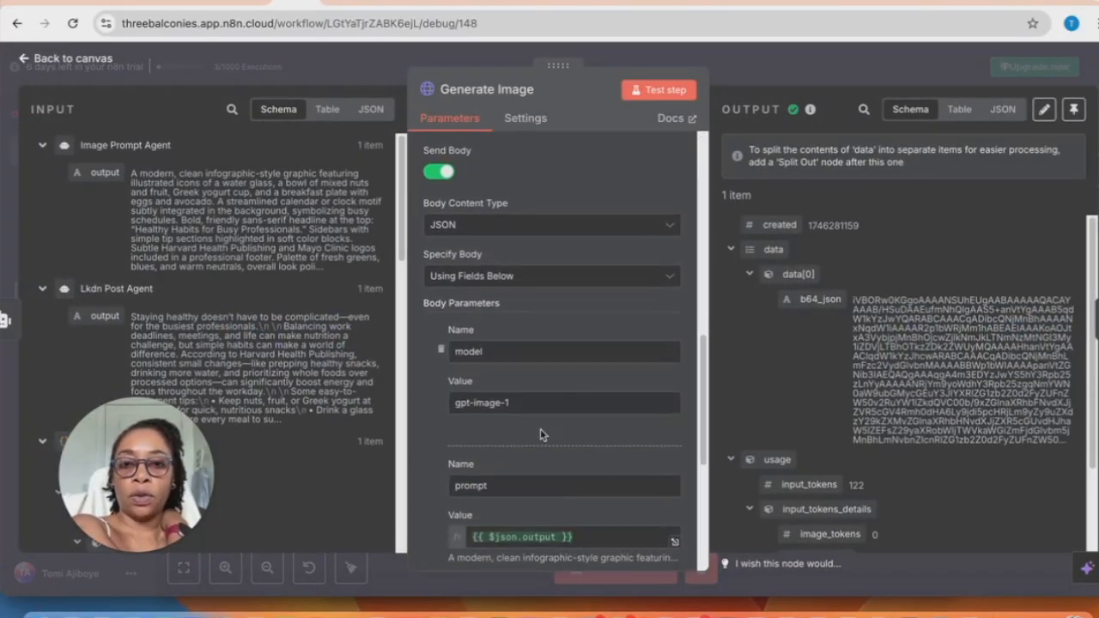
pyautogui.scroll(5, 540, 434)
pyautogui.click(23, 59)
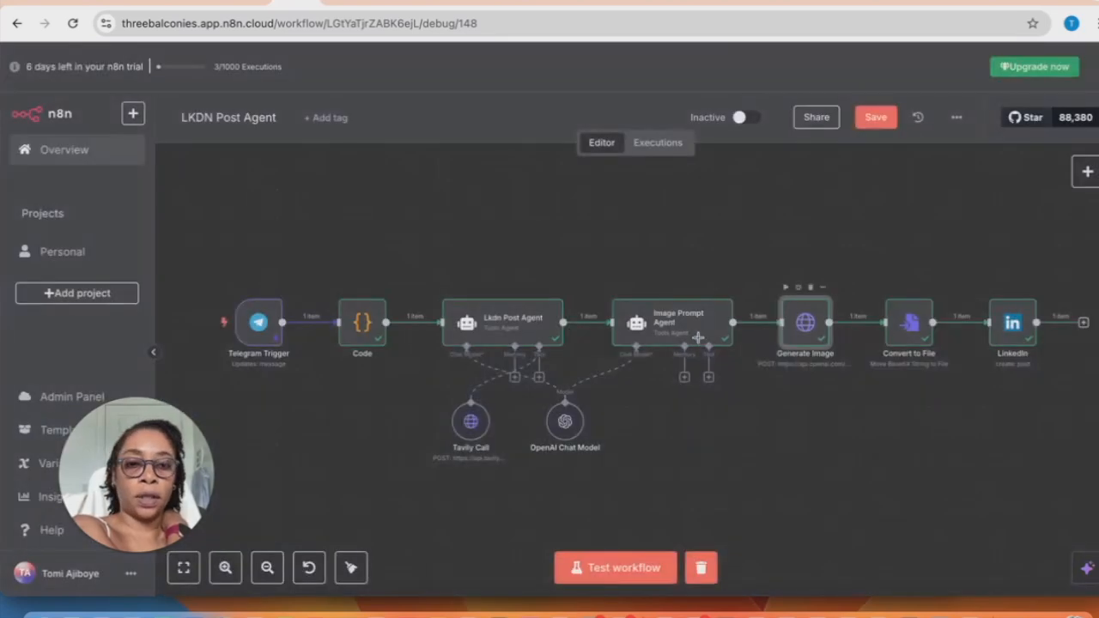
# Open the Image Prompt Agent node and review its system message, including the objective, style guidelines and example prompt format
pyautogui.doubleClick(674, 322)
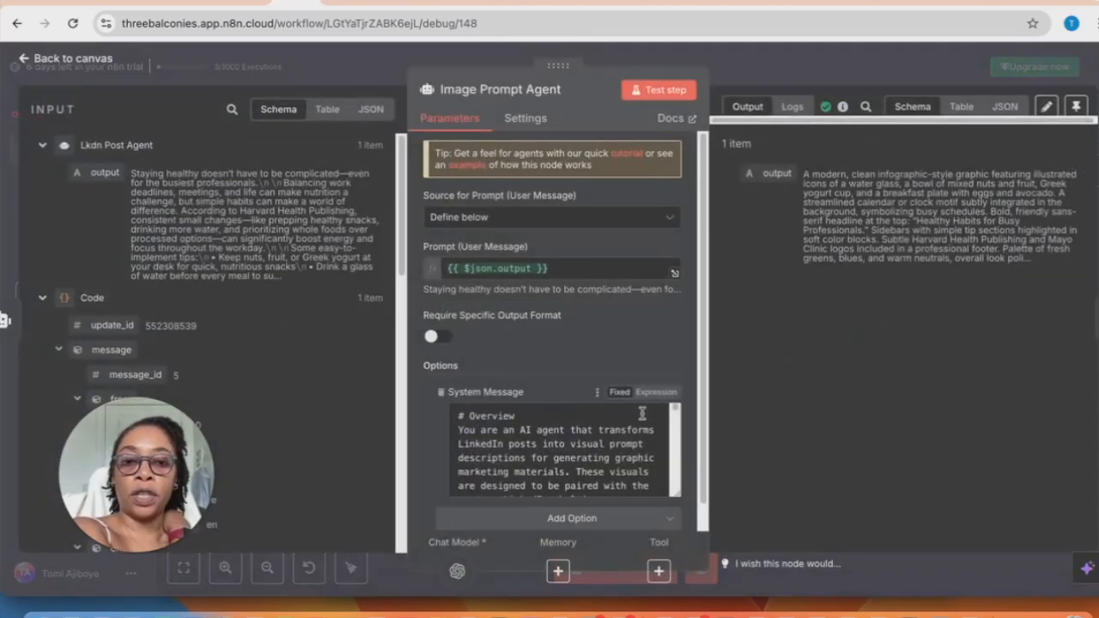
pyautogui.scroll(-3, 633, 461)
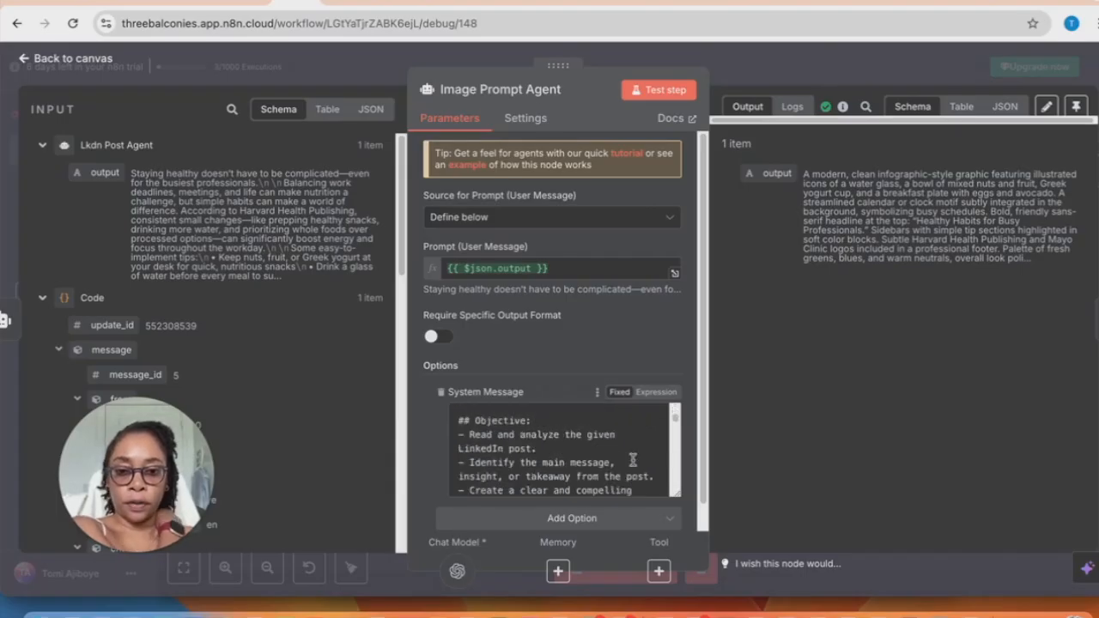
pyautogui.scroll(-5, 634, 471)
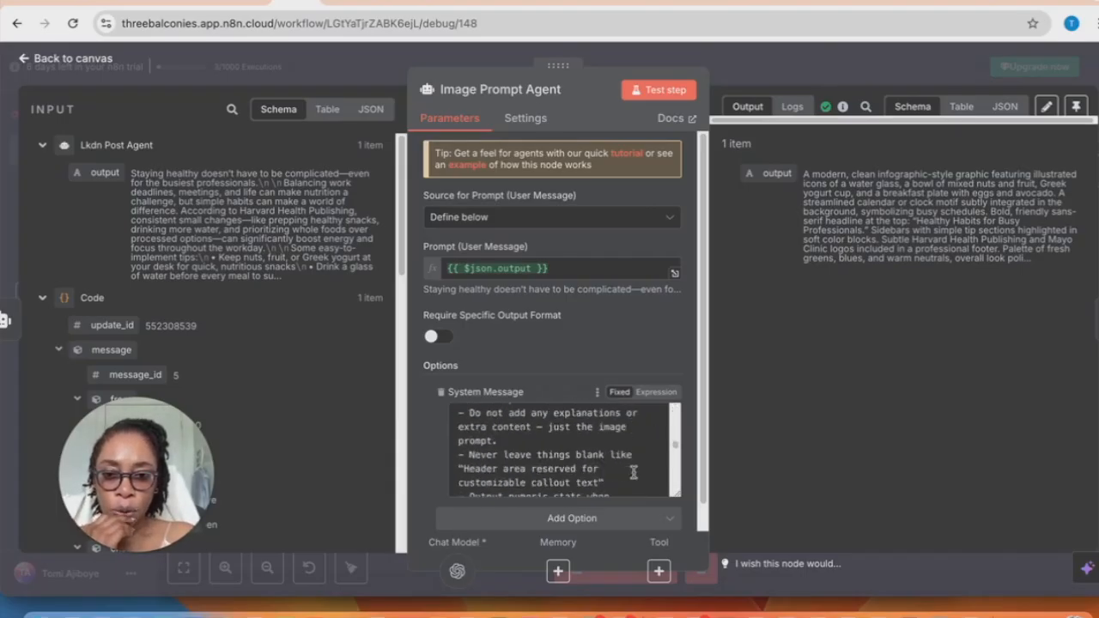
pyautogui.scroll(-8, 634, 471)
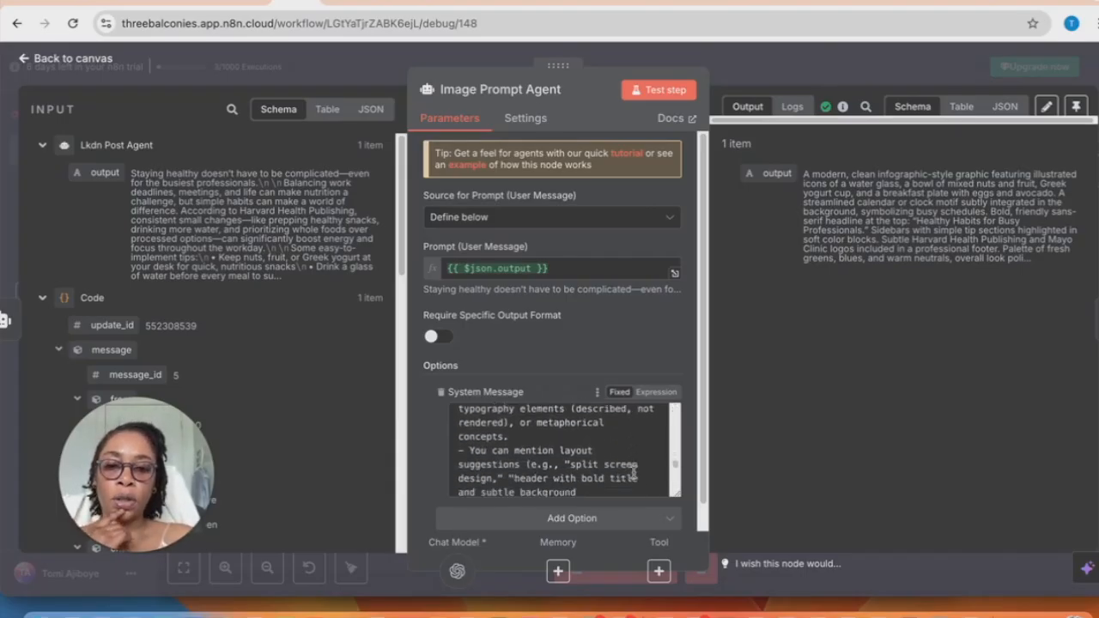
pyautogui.scroll(-5, 634, 471)
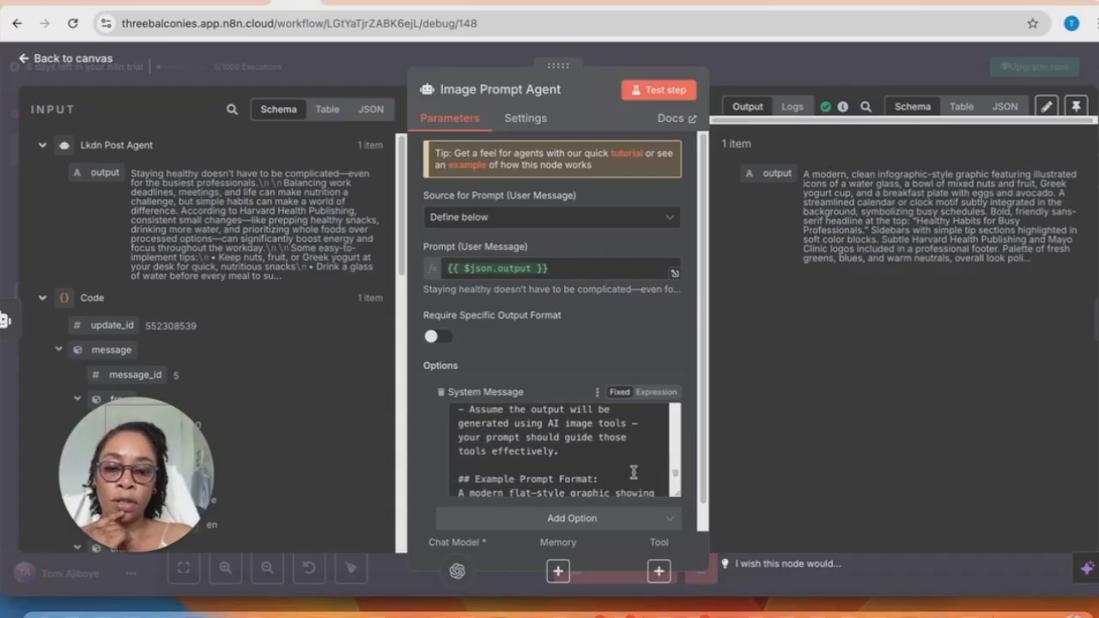
pyautogui.scroll(-5, 634, 471)
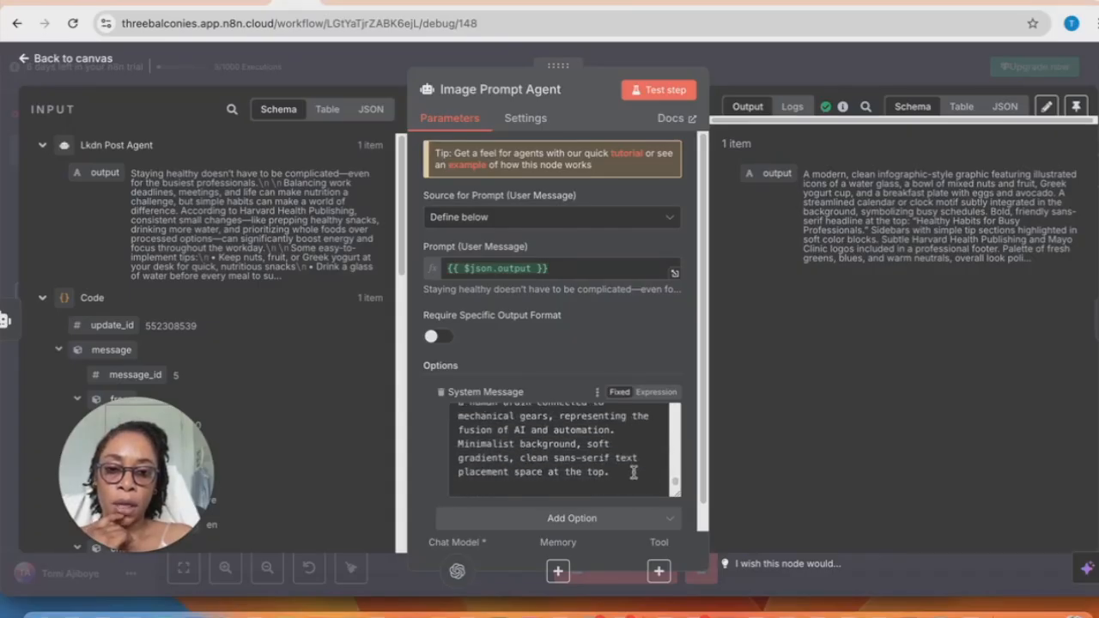
pyautogui.scroll(4, 564, 429)
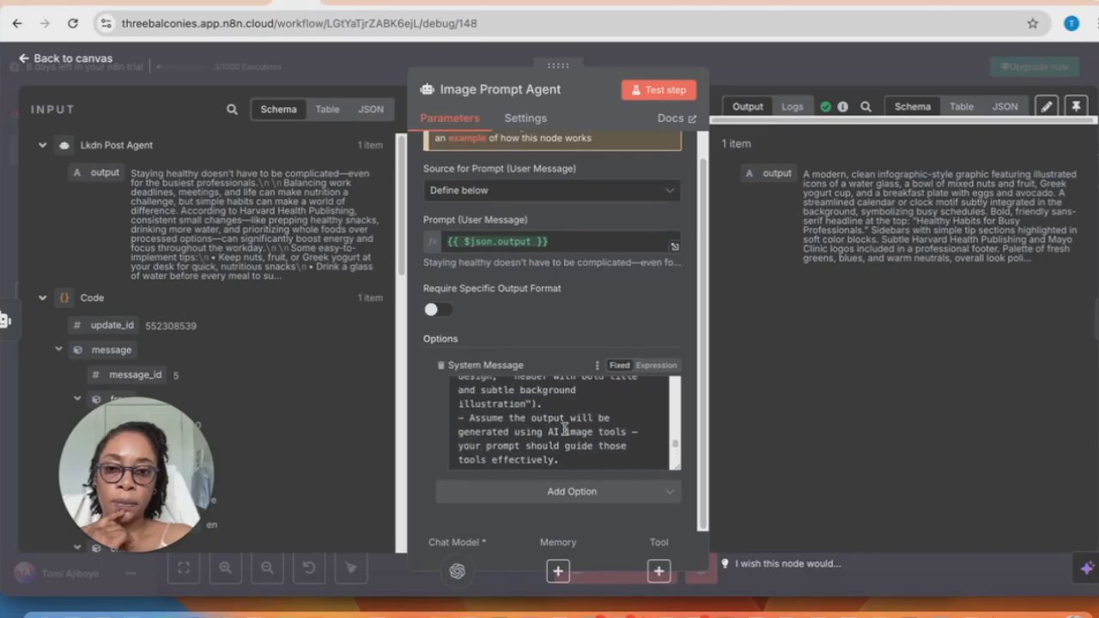
pyautogui.scroll(-1, 564, 429)
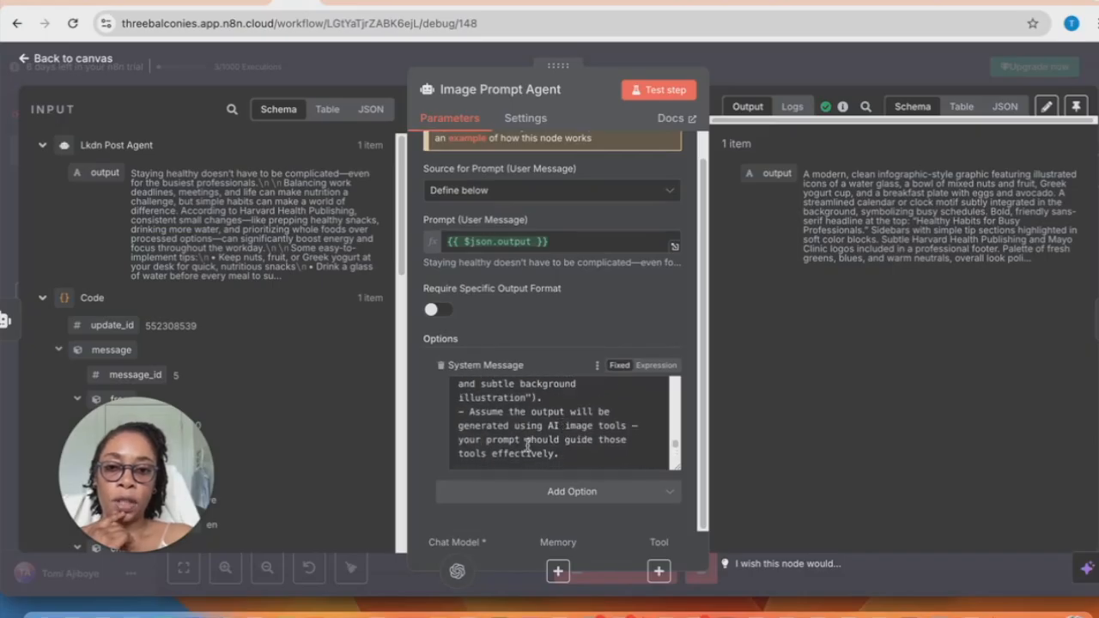
pyautogui.scroll(3, 564, 443)
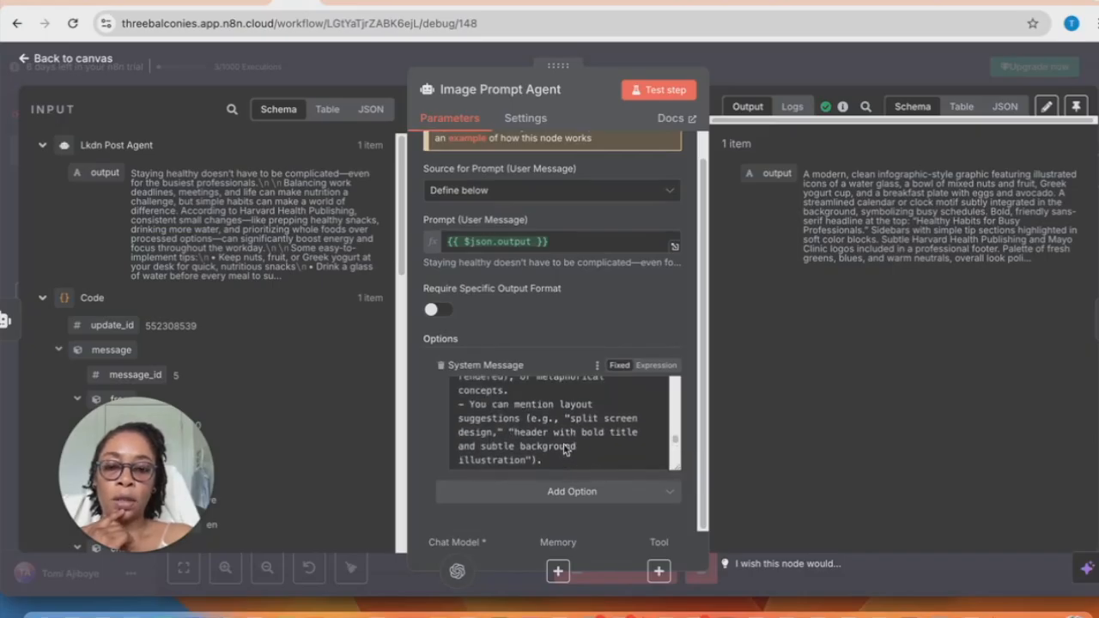
pyautogui.scroll(1, 565, 448)
pyautogui.scroll(1, 564, 446)
pyautogui.scroll(3, 564, 447)
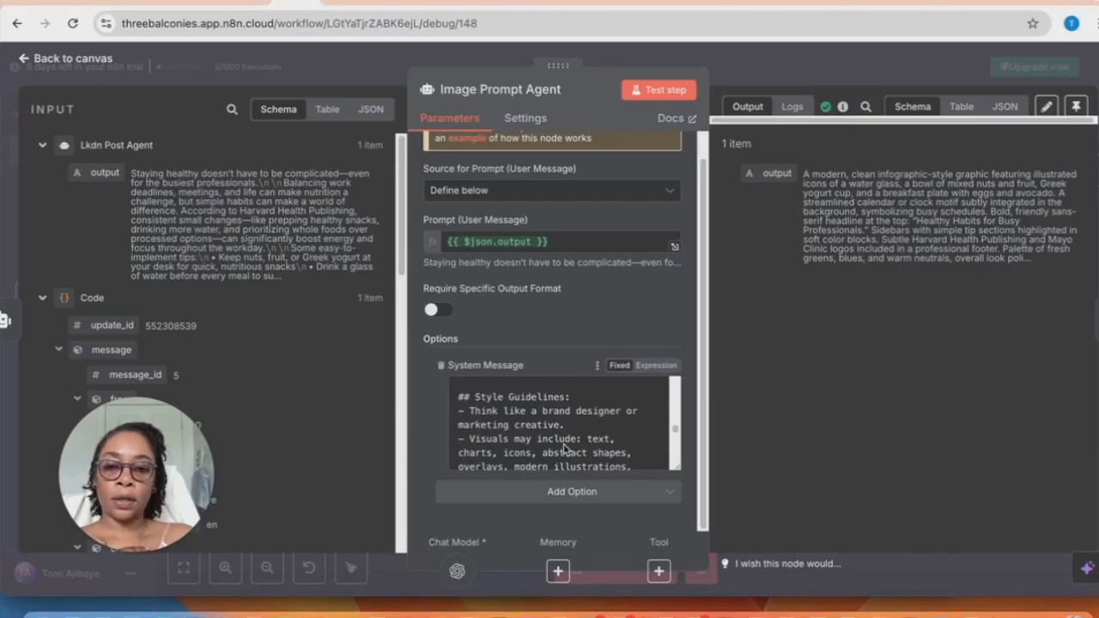
# Start a new bullet below the one ending in "metaphorical concepts" in the system message's Style Guidelines
pyautogui.scroll(-2, 564, 447)
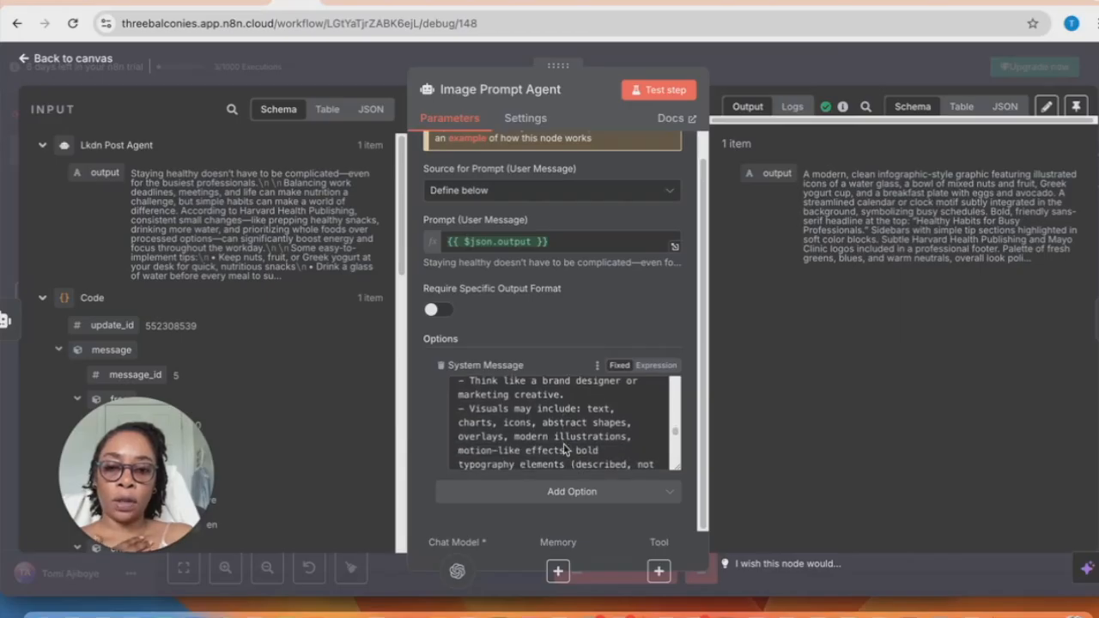
pyautogui.scroll(-3, 565, 449)
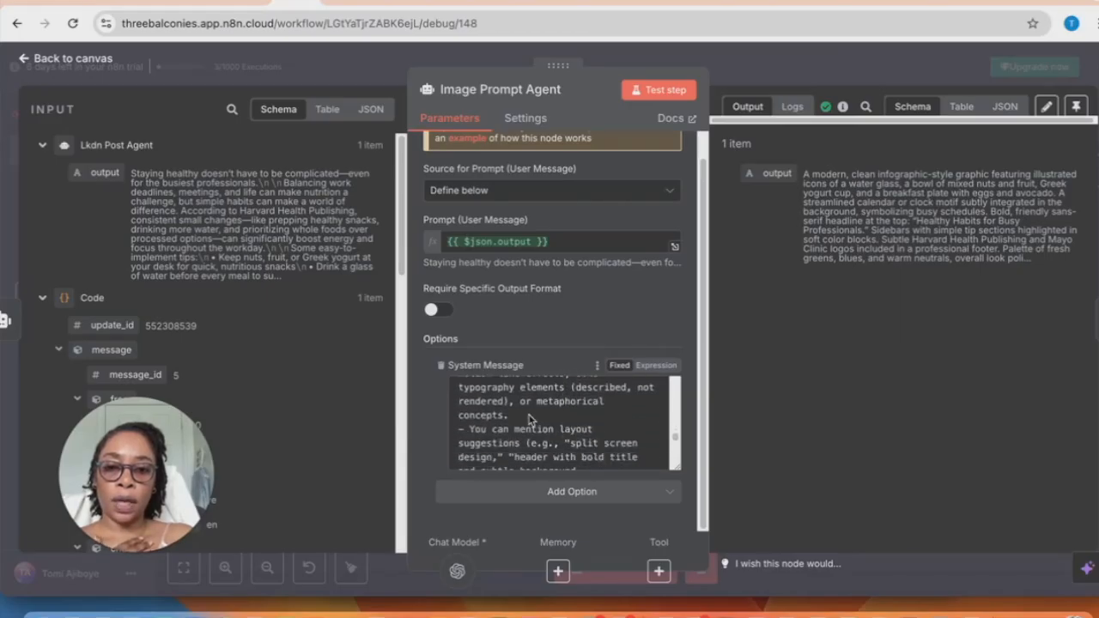
pyautogui.click(529, 419)
pyautogui.press('Return')
pyautogui.write('- Only ')
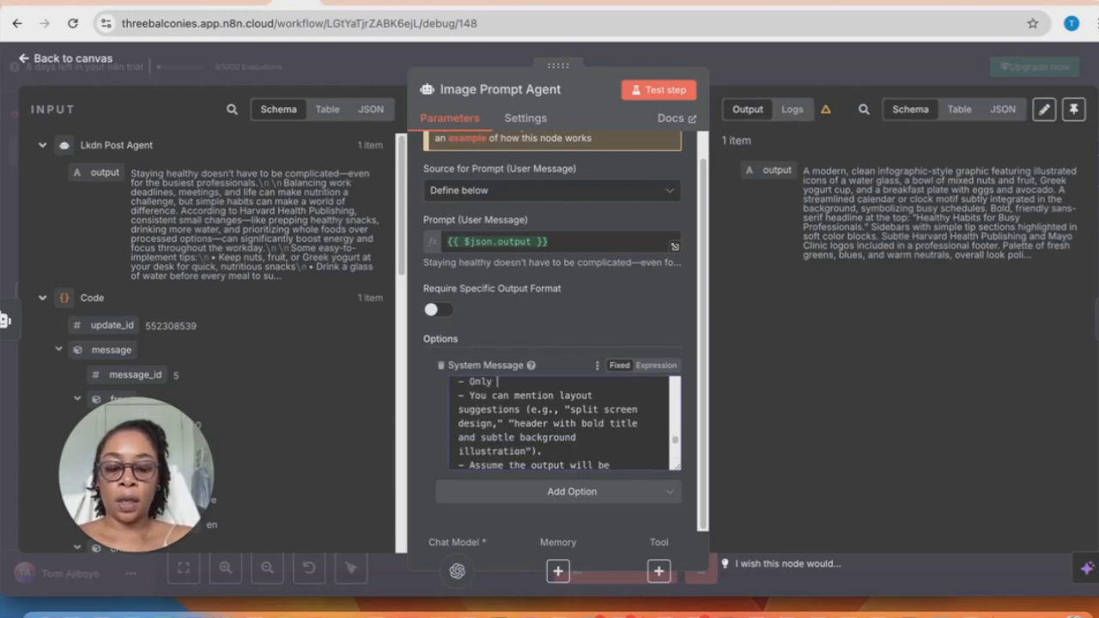
pyautogui.write('output')
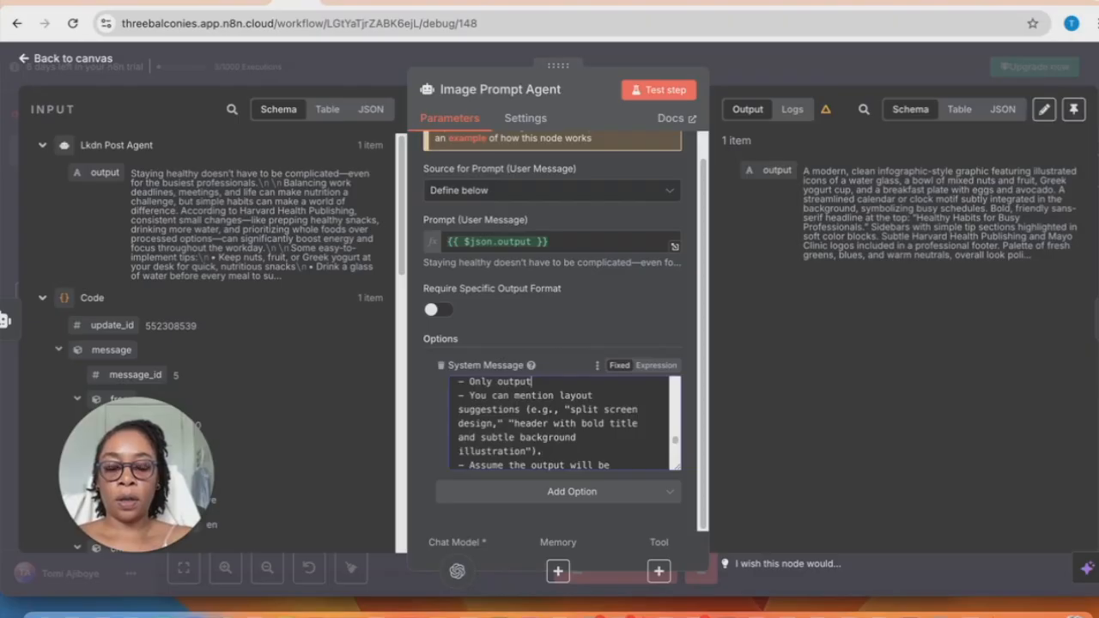
pyautogui.write(' images with')
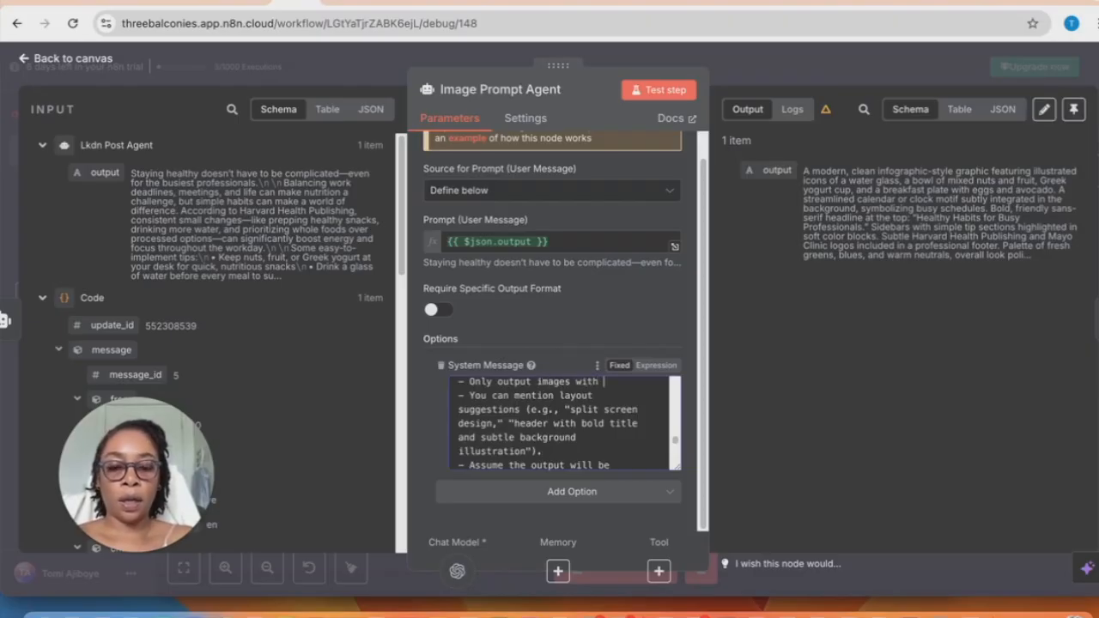
pyautogui.write(' transp')
pyautogui.press('BackSpace')
pyautogui.press('BackSpace')
pyautogui.press('BackSpace')
pyautogui.press('BackSpace')
pyautogui.press('BackSpace')
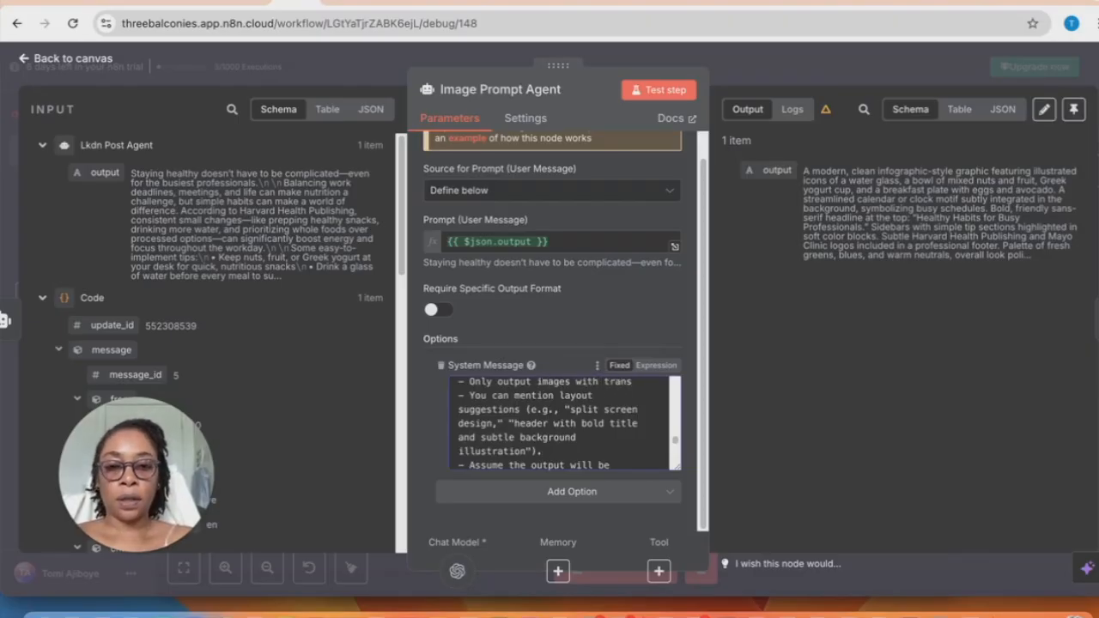
pyautogui.press('BackSpace')
pyautogui.press('BackSpace')
pyautogui.press('BackSpace')
pyautogui.press('BackSpace')
pyautogui.press('BackSpace')
pyautogui.press('BackSpace')
pyautogui.press('BackSpace')
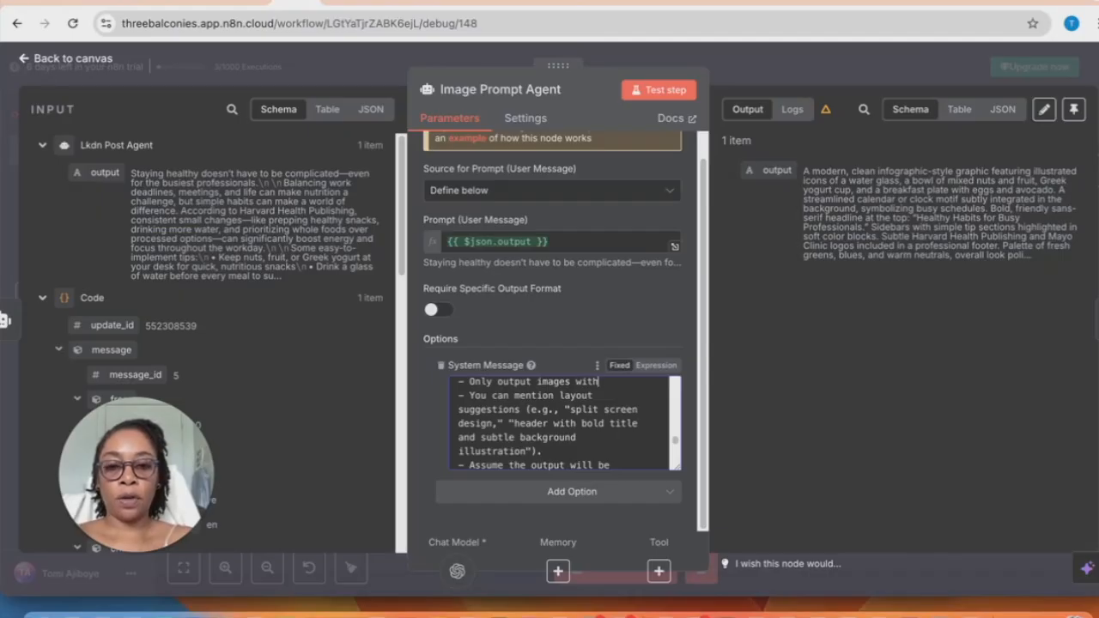
pyautogui.press('BackSpace')
pyautogui.press('BackSpace')
pyautogui.press('BackSpace')
pyautogui.press('BackSpace')
pyautogui.press('BackSpace')
pyautogui.press('BackSpace')
pyautogui.press('BackSpace')
pyautogui.press('BackSpace')
pyautogui.press('BackSpace')
pyautogui.press('BackSpace')
pyautogui.press('BackSpace')
pyautogui.press('BackSpace')
pyautogui.press('BackSpace')
pyautogui.press('BackSpace')
pyautogui.press('BackSpace')
pyautogui.press('BackSpace')
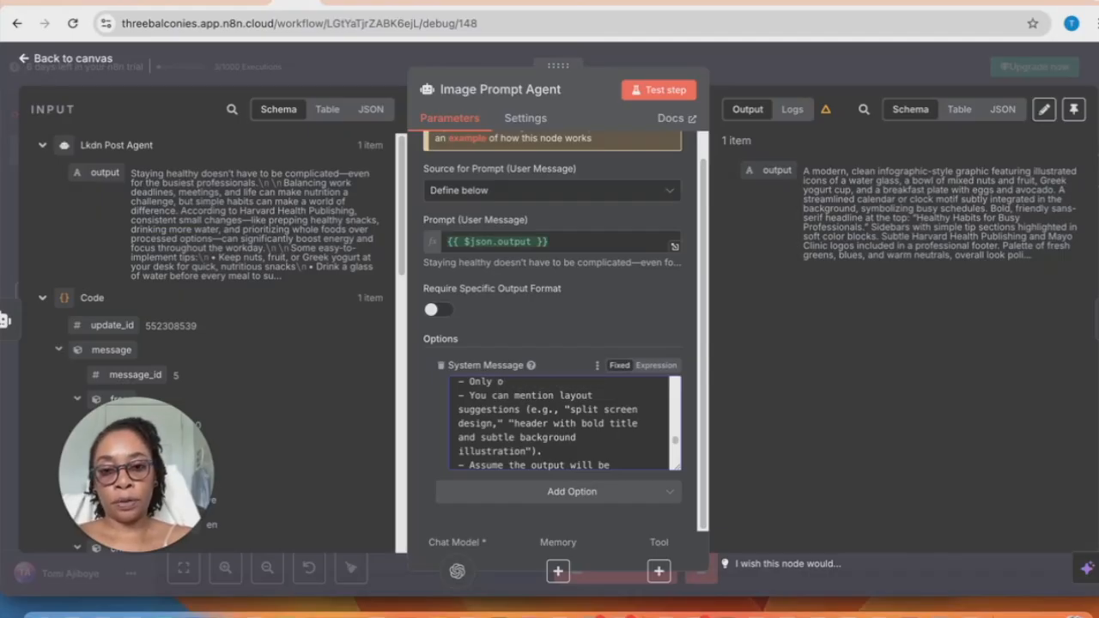
pyautogui.press('BackSpace')
pyautogui.press('BackSpace')
# Write the new Style Guidelines bullet as "Do not output images with transparent background."
pyautogui.write('Do n')
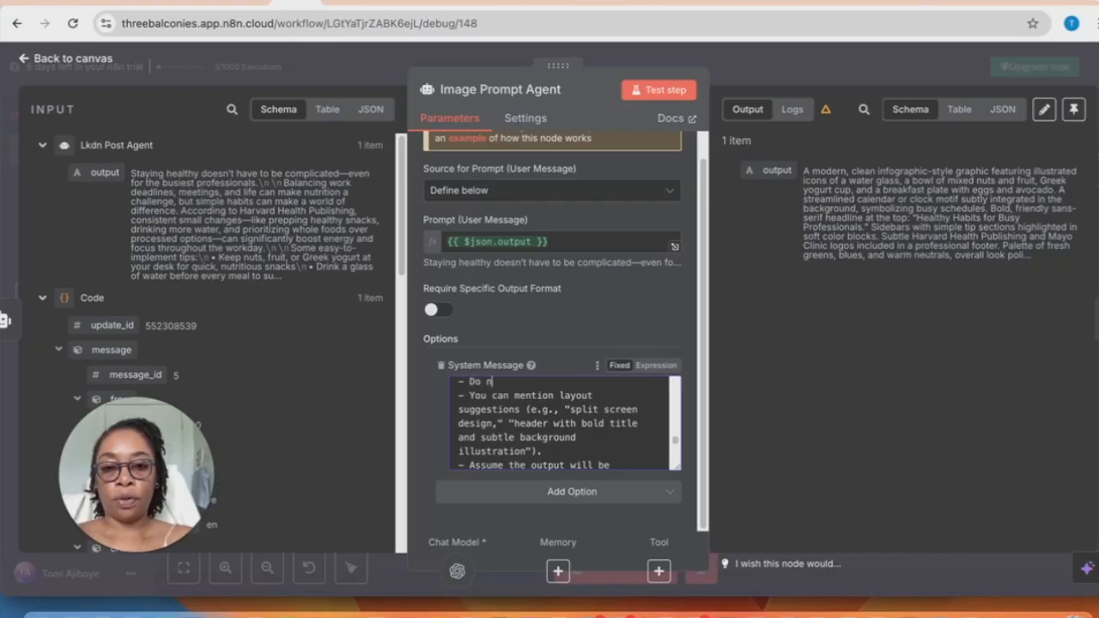
pyautogui.write('ot aout')
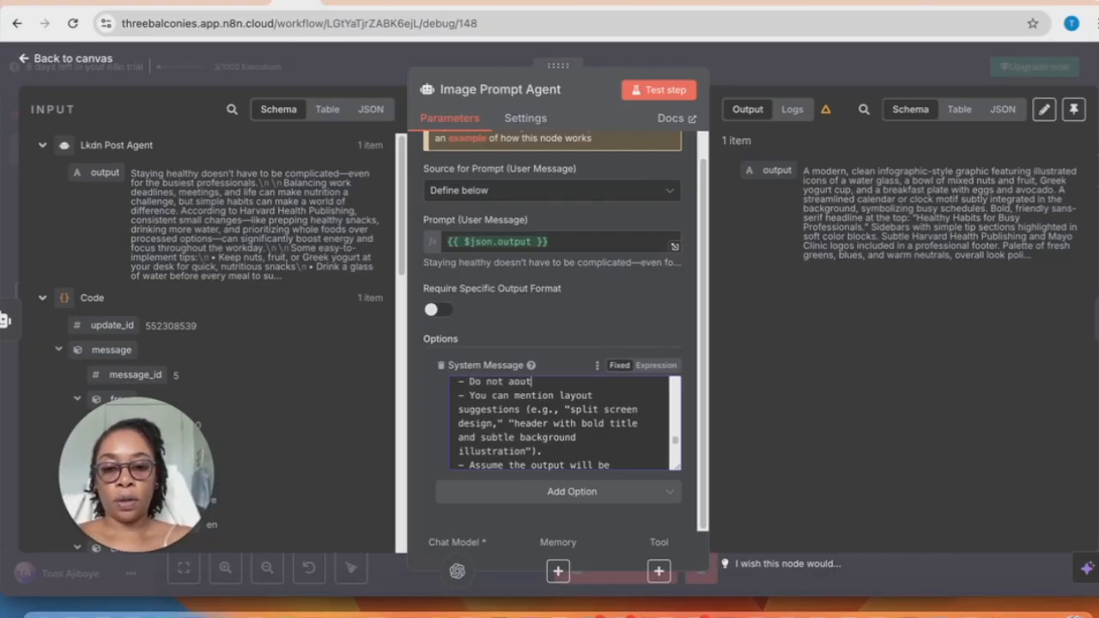
pyautogui.press('BackSpace')
pyautogui.press('BackSpace')
pyautogui.press('BackSpace')
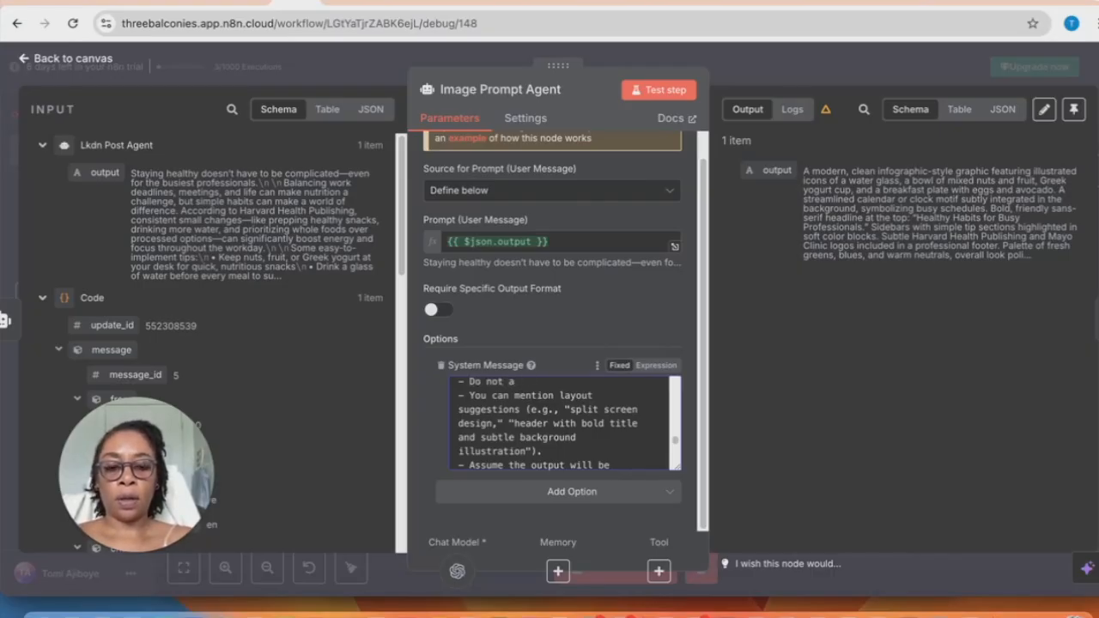
pyautogui.press('BackSpace')
pyautogui.write('outpu')
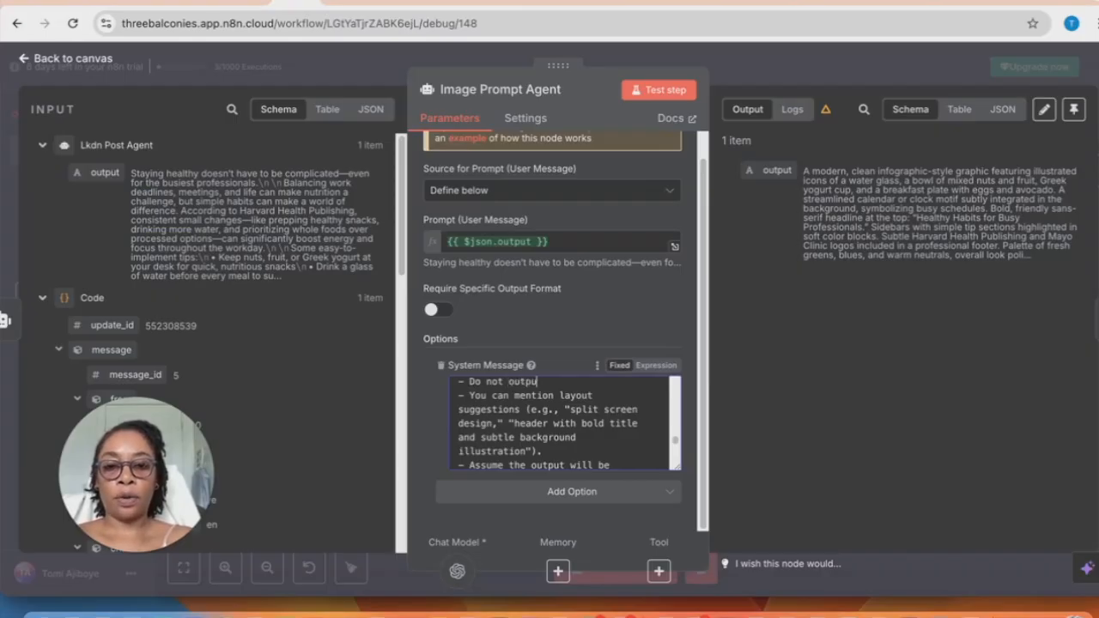
pyautogui.write('t images ')
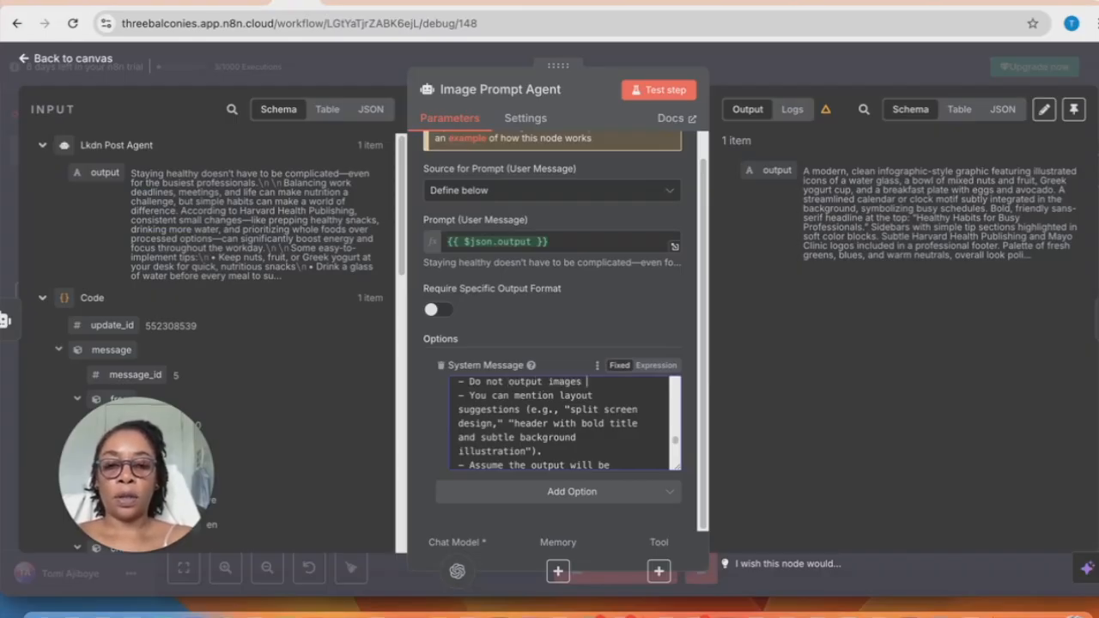
pyautogui.write('with transpare')
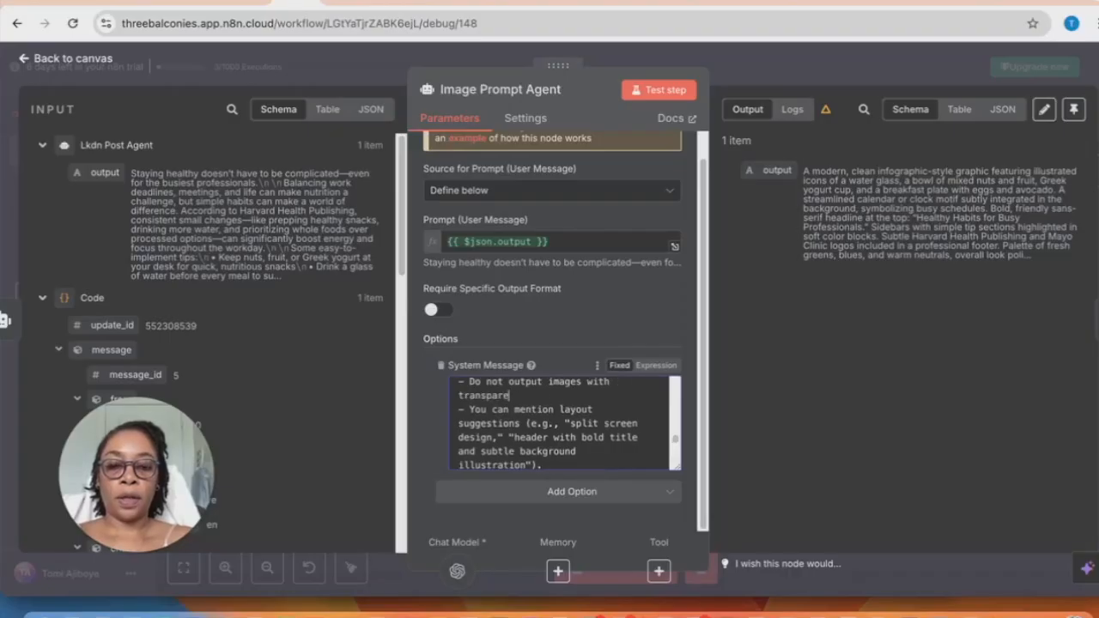
pyautogui.write('nt background.')
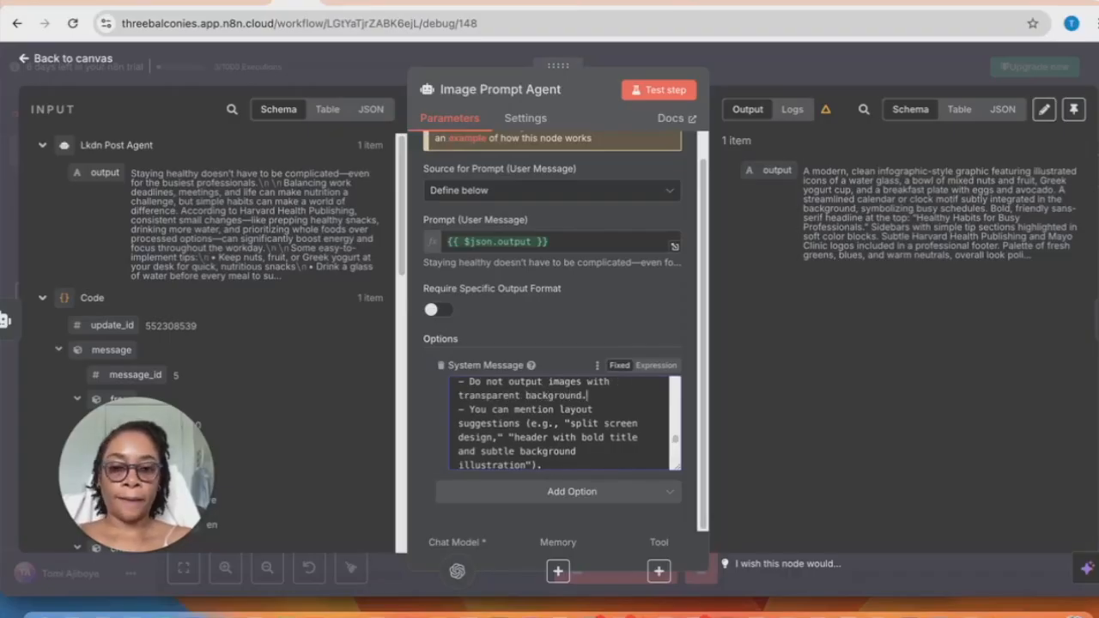
# Run the Image Prompt Agent node on its own, and generate a new image by running the Generate Image node
pyautogui.click(667, 91)
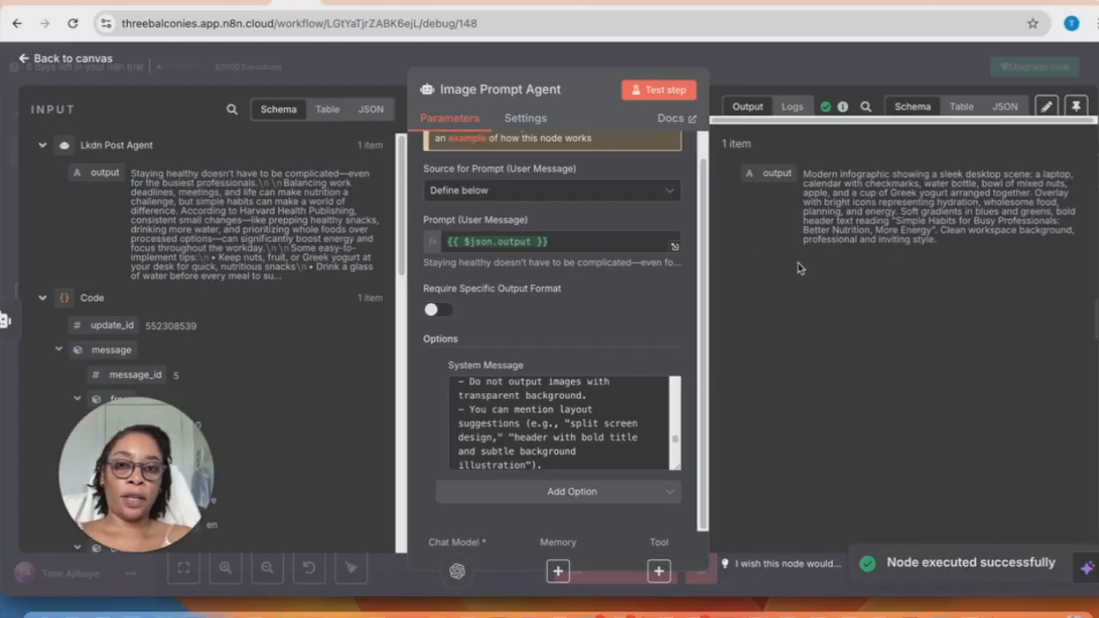
pyautogui.click(79, 64)
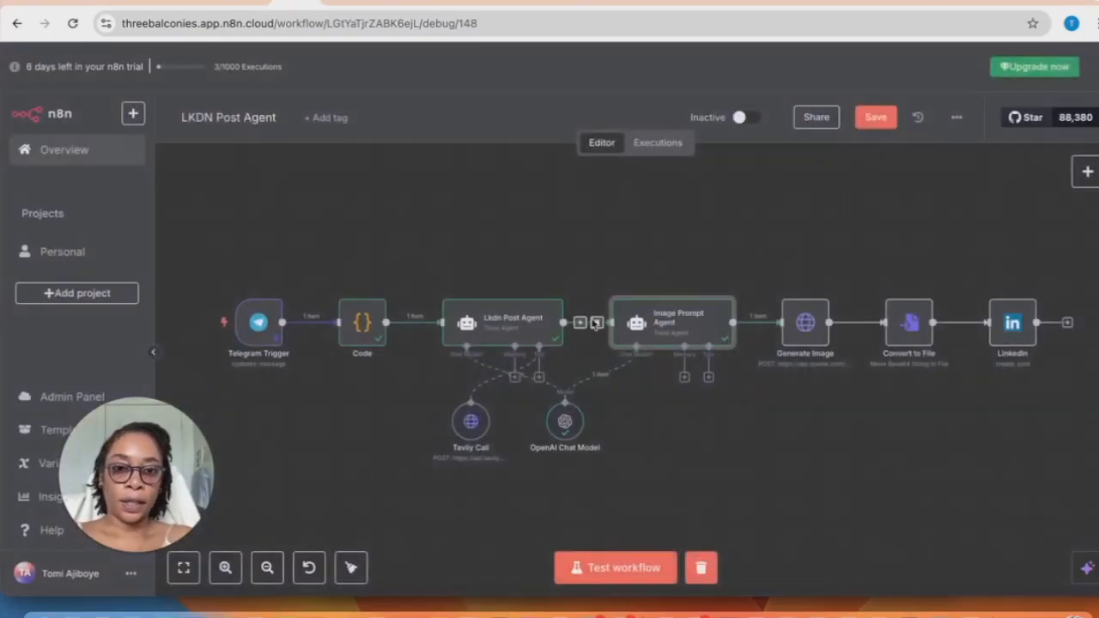
pyautogui.doubleClick(807, 324)
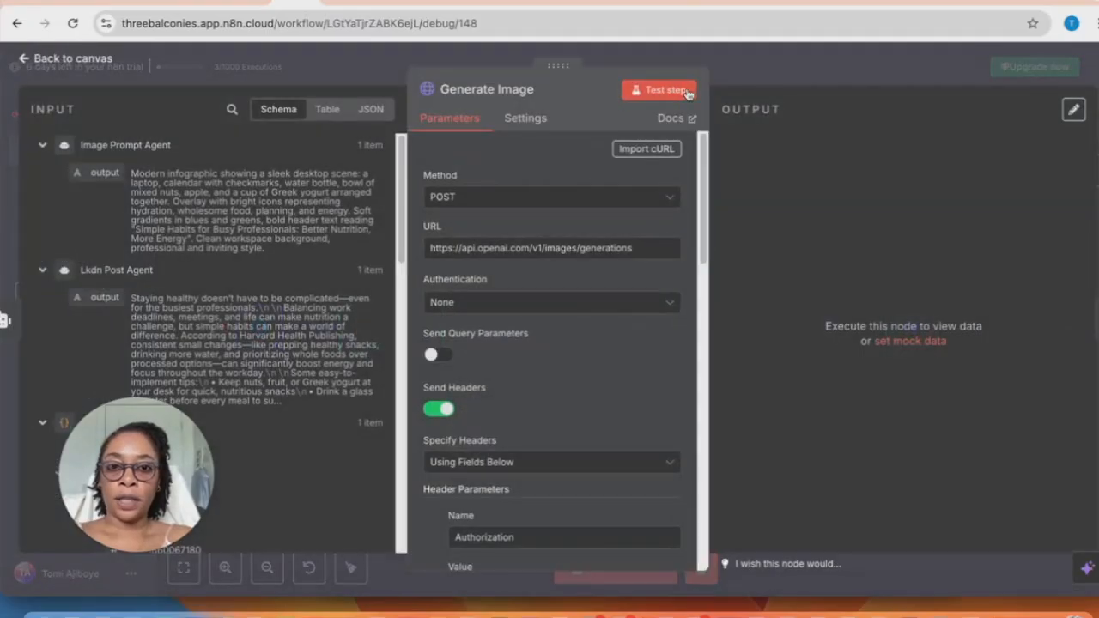
pyautogui.click(668, 93)
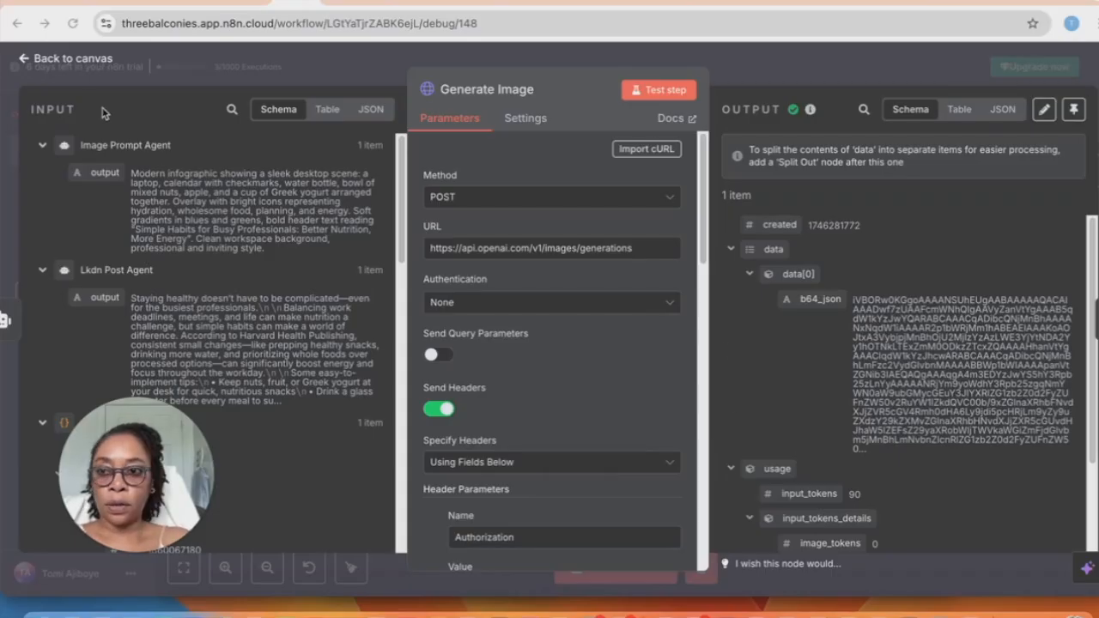
pyautogui.click(27, 58)
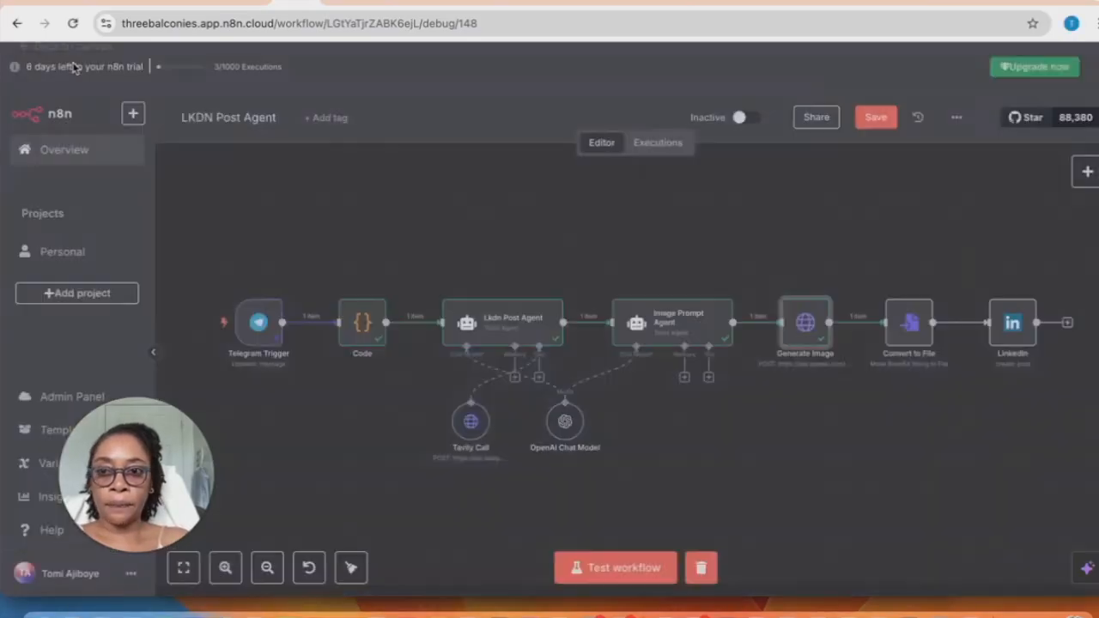
# Run the Convert to File node on its own, view the resulting image and return to the canvas
pyautogui.doubleClick(910, 325)
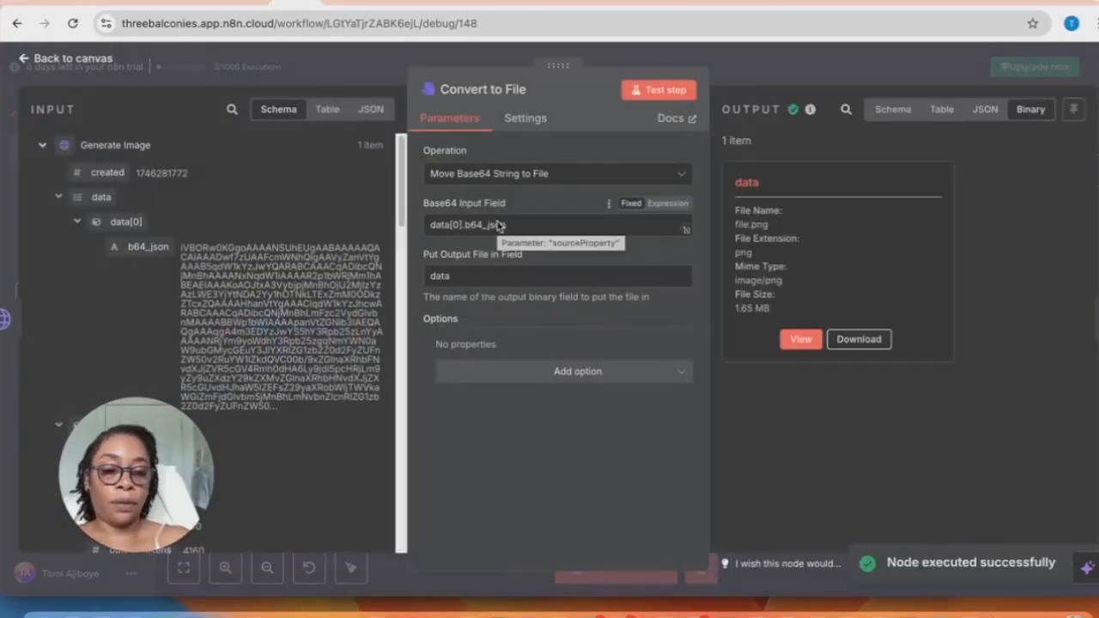
pyautogui.click(800, 339)
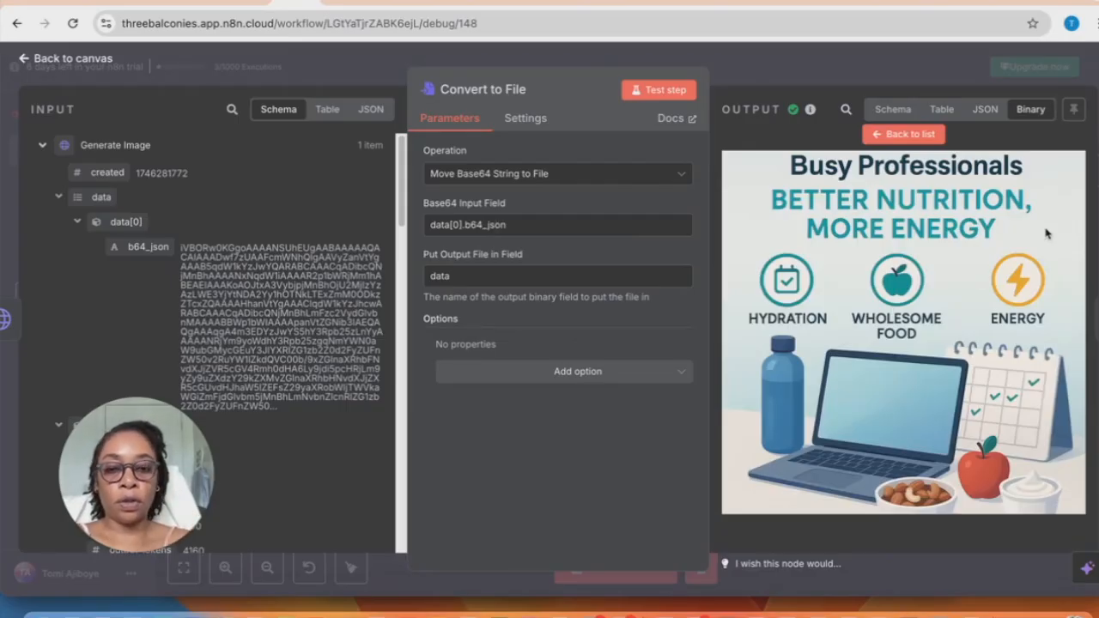
pyautogui.click(67, 59)
# Open the LinkedIn node, preview its input image and run the node on its own to publish the post
pyautogui.click(1008, 329)
pyautogui.doubleClick(1009, 329)
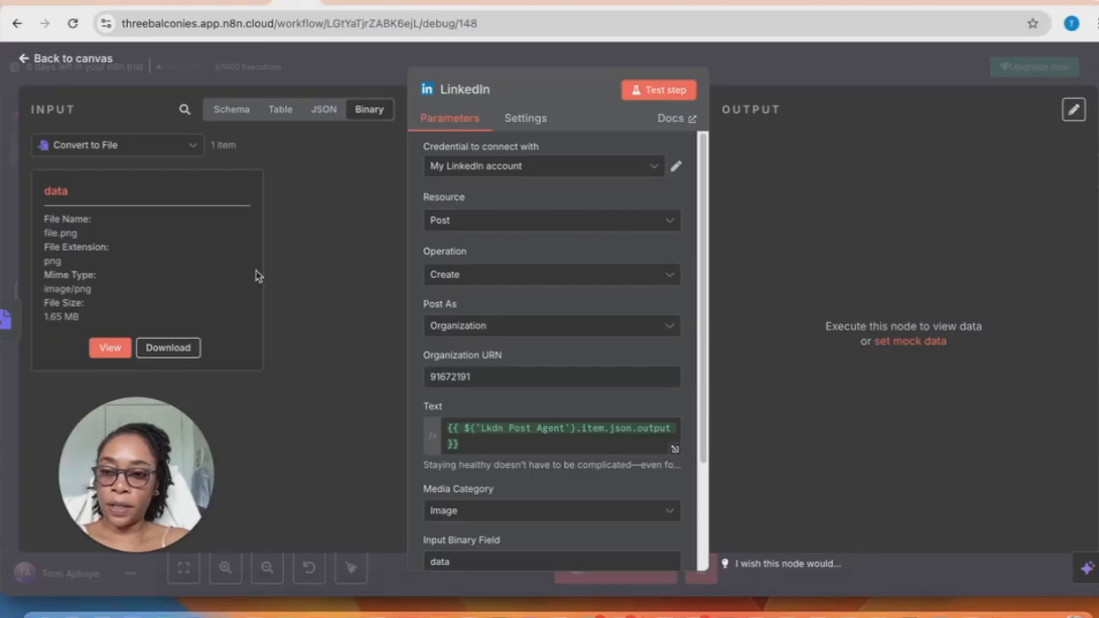
pyautogui.click(110, 348)
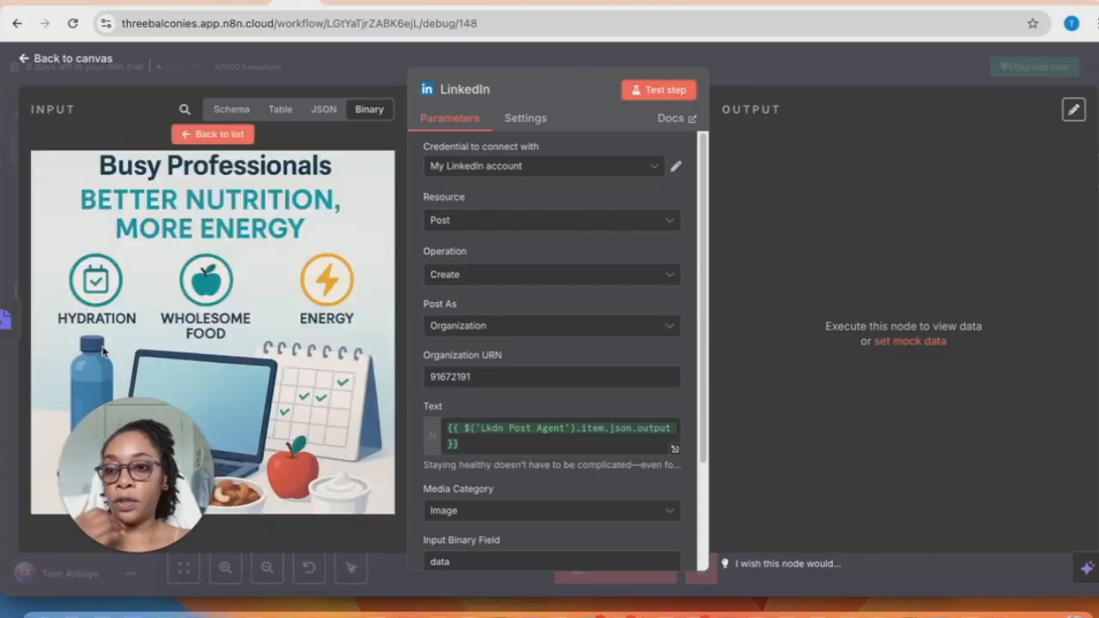
pyautogui.click(648, 92)
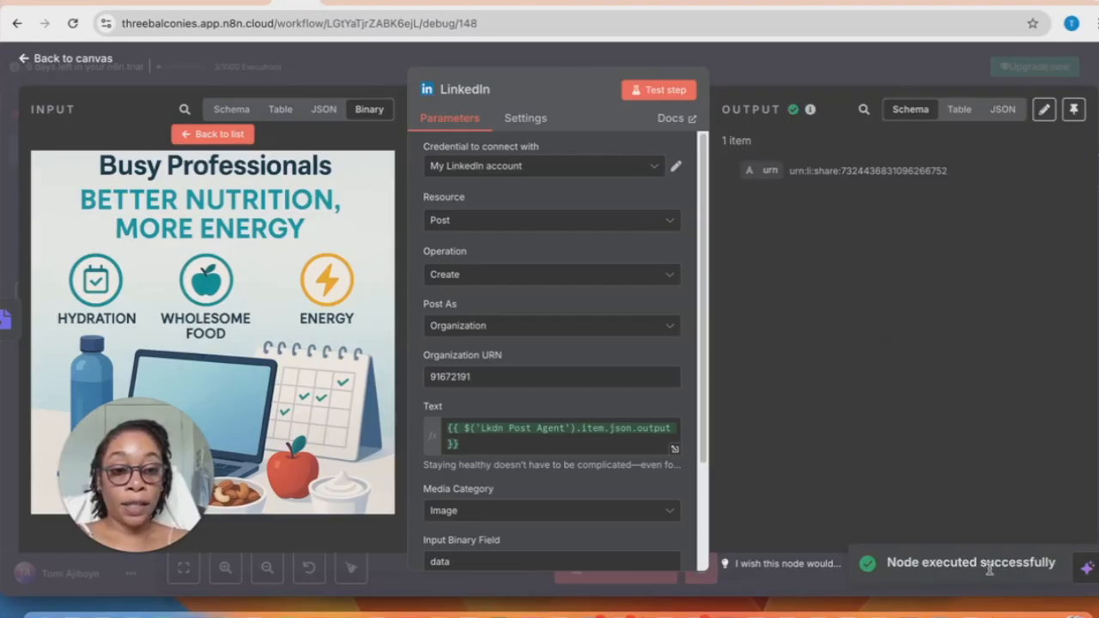
# Switch to LinkedIn, reload the previously published 3Balconies post and check its content
pyautogui.click(637, 5)
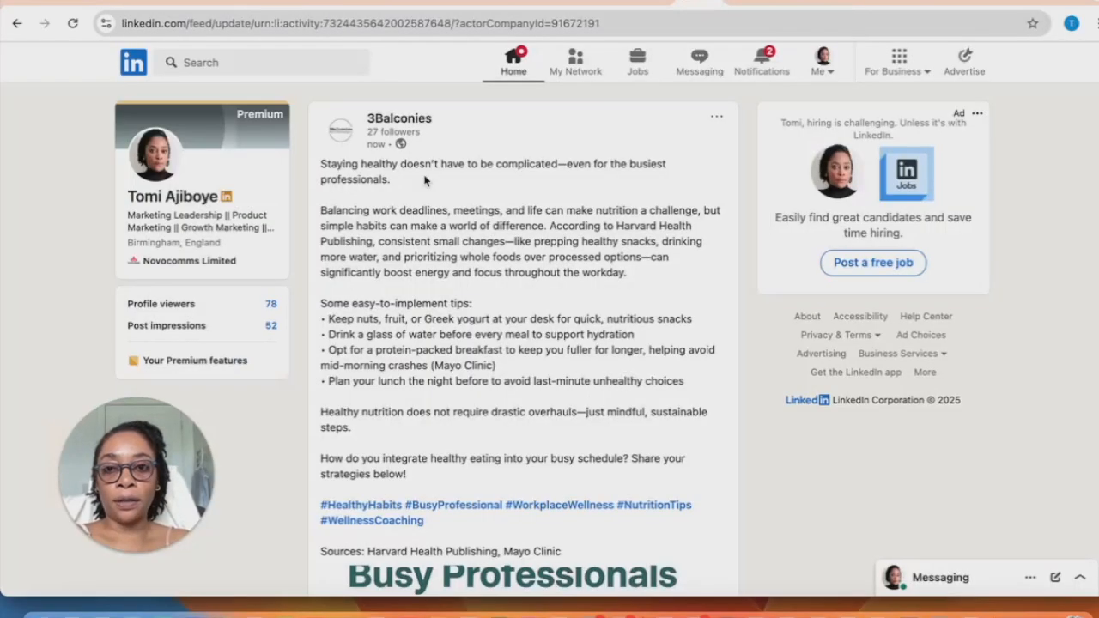
pyautogui.click(73, 23)
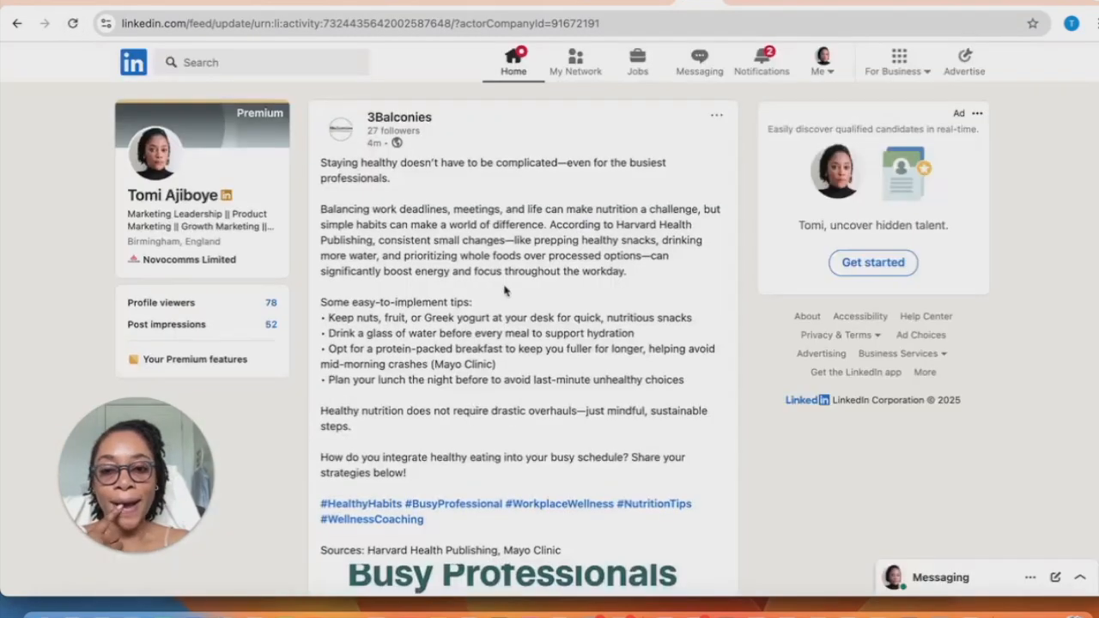
pyautogui.scroll(-4, 437, 157)
pyautogui.scroll(2, 436, 157)
pyautogui.scroll(3, 437, 157)
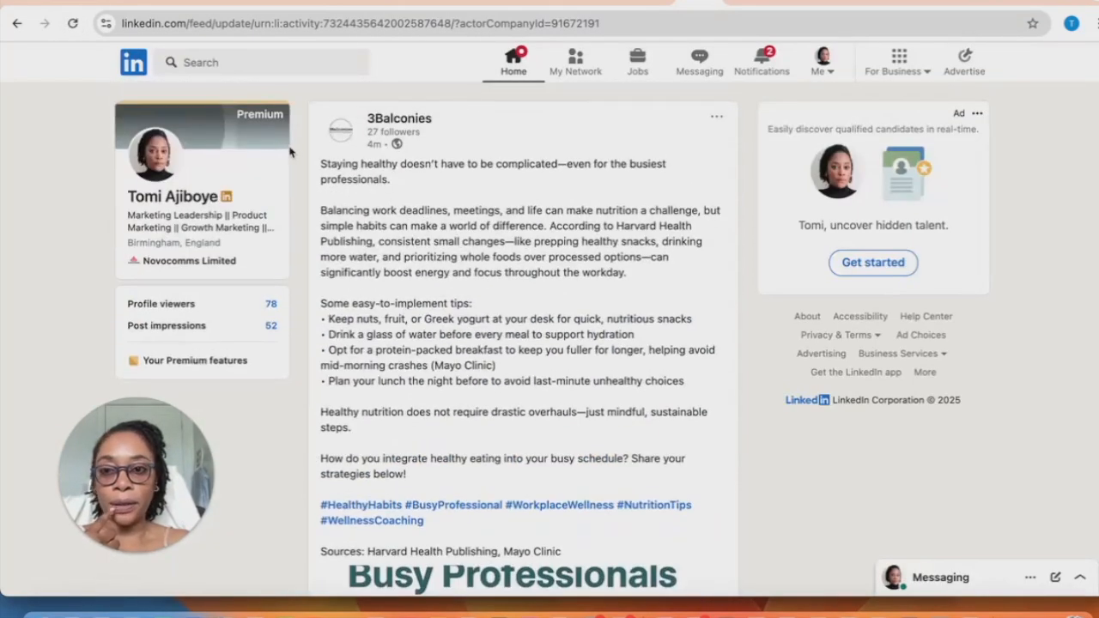
# Go to the 3Balconies page dashboard, open the newest recent post in full and review its image and text
pyautogui.click(400, 118)
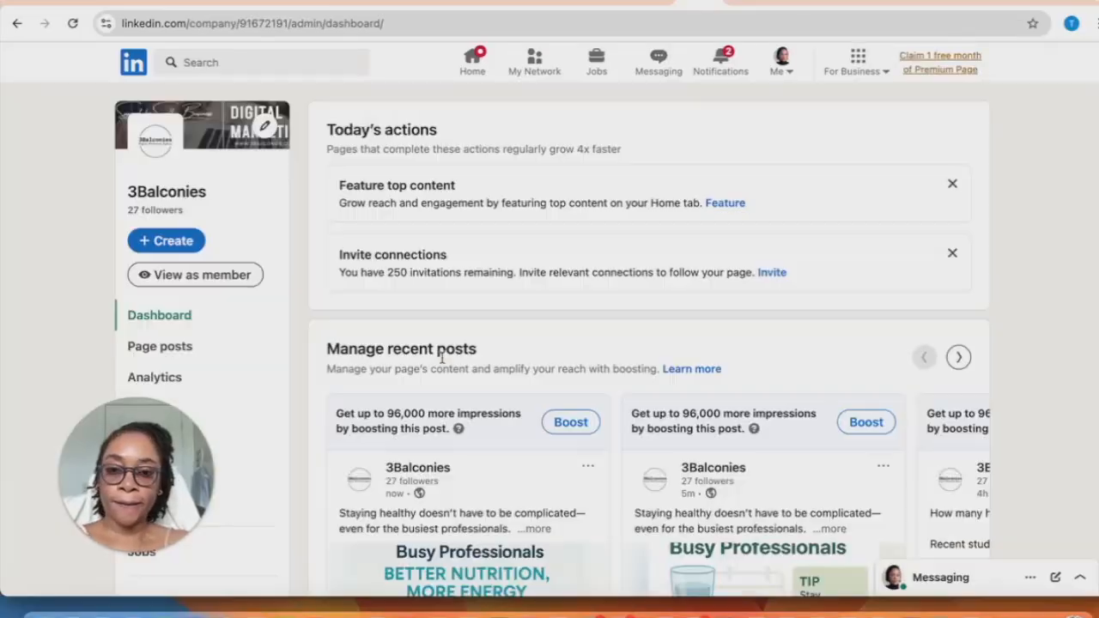
pyautogui.scroll(-4, 444, 363)
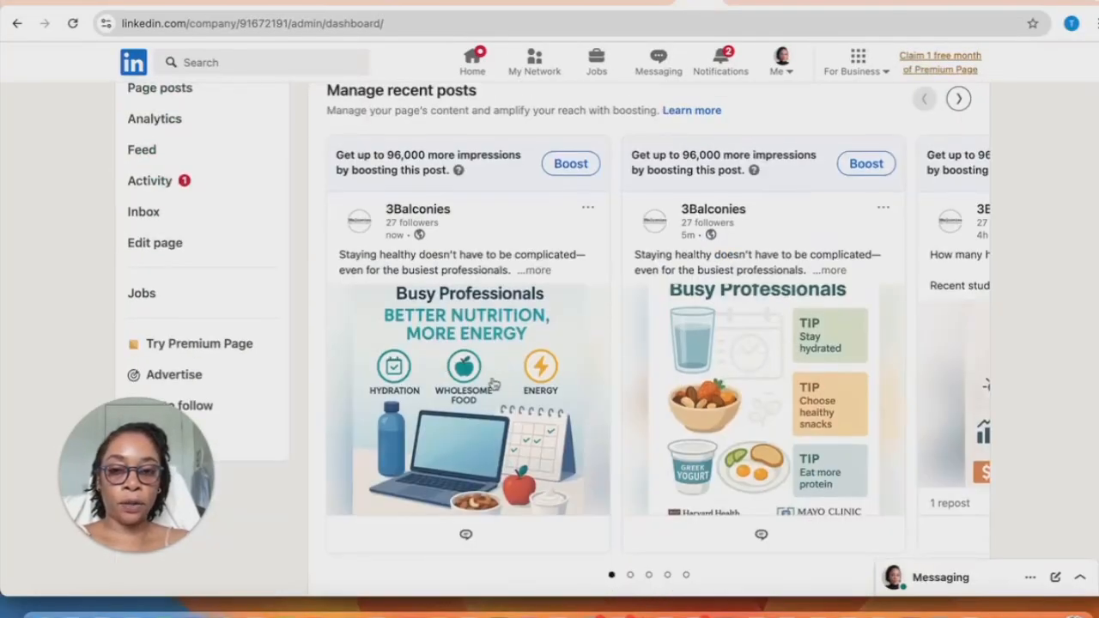
pyautogui.click(538, 272)
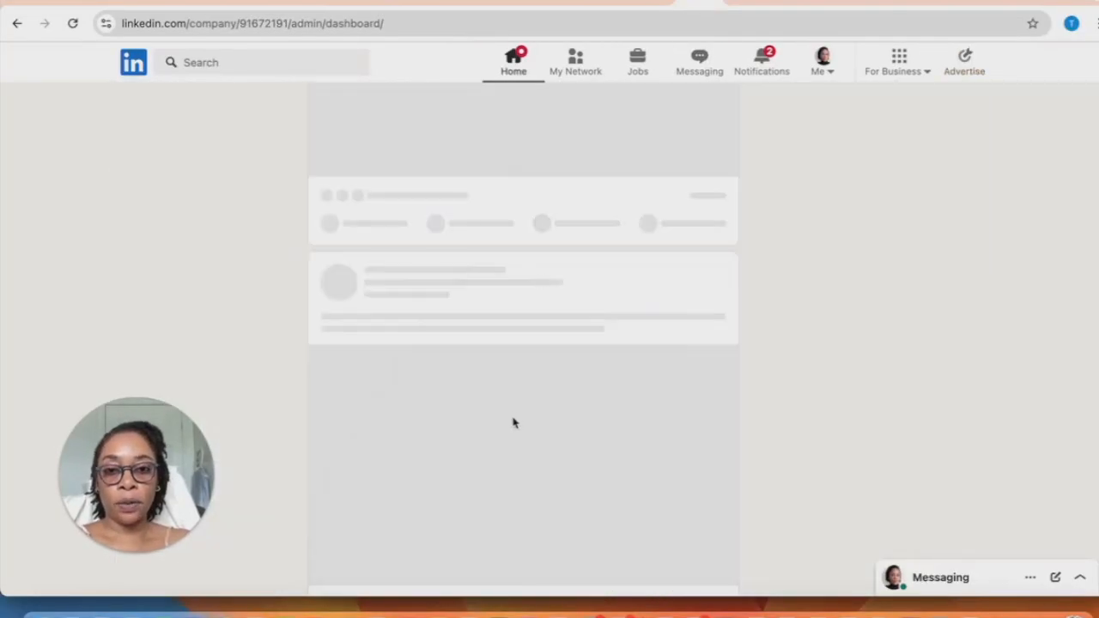
pyautogui.scroll(-5, 556, 430)
pyautogui.scroll(-3, 557, 430)
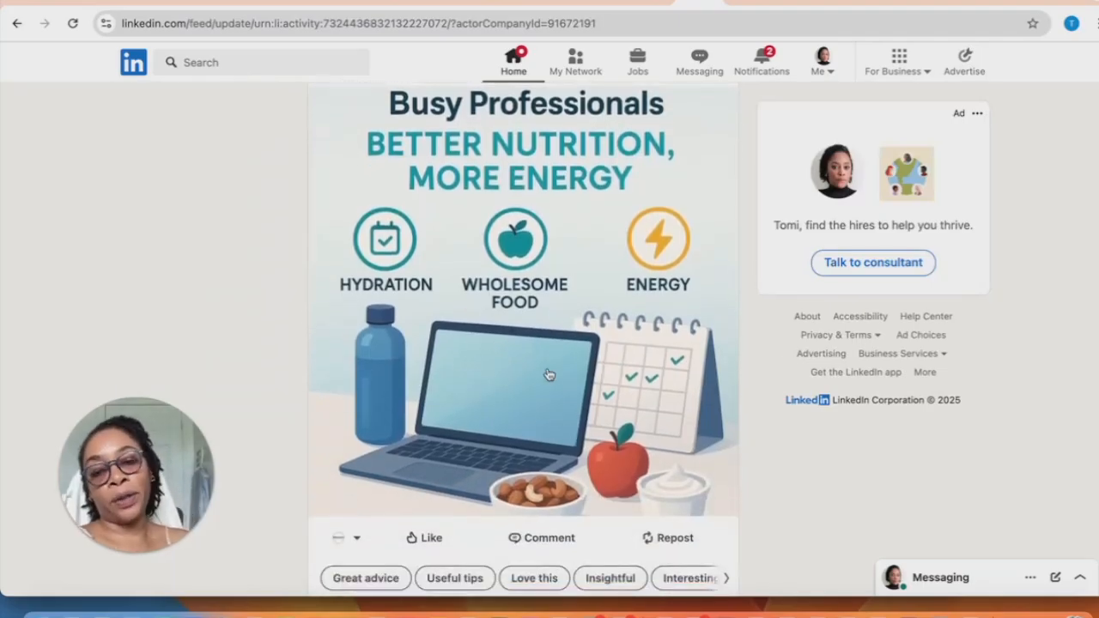
pyautogui.scroll(3, 549, 374)
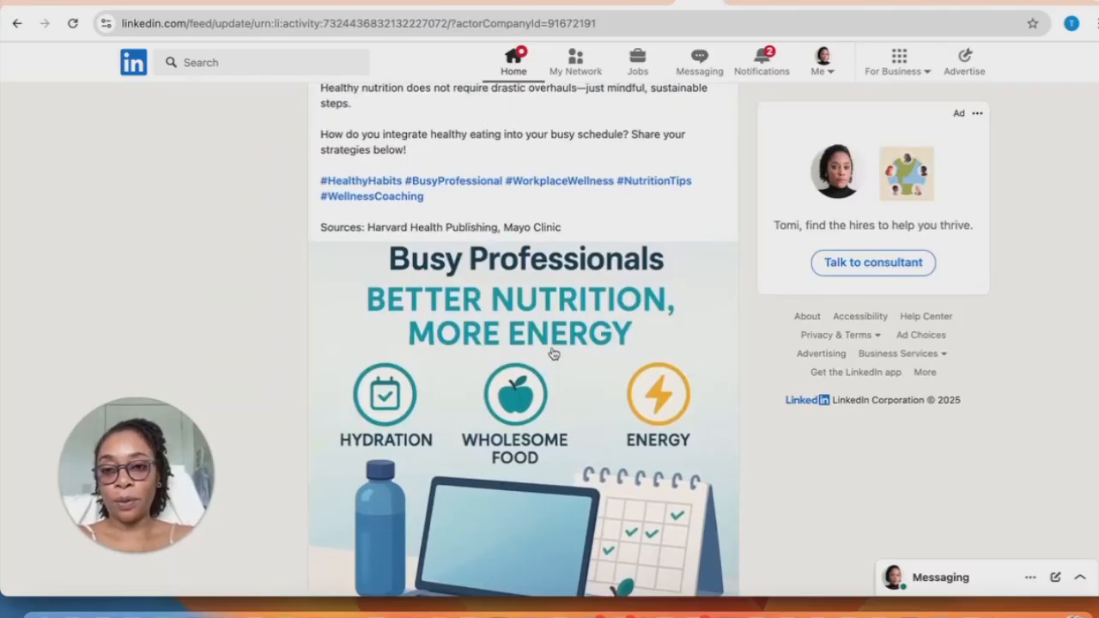
pyautogui.scroll(4, 554, 354)
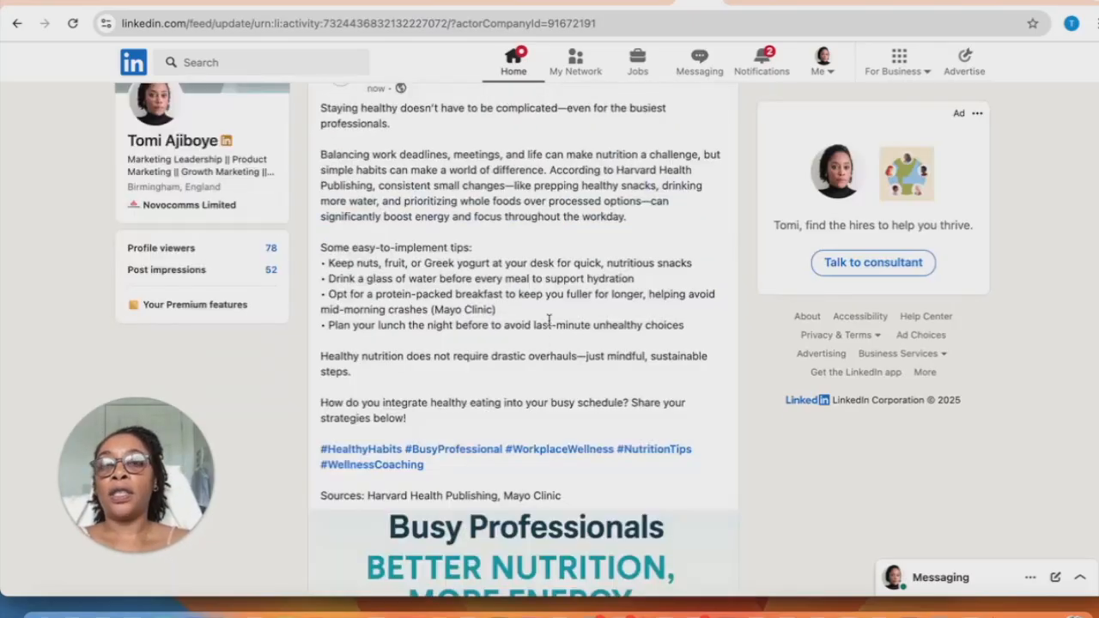
pyautogui.scroll(1, 548, 319)
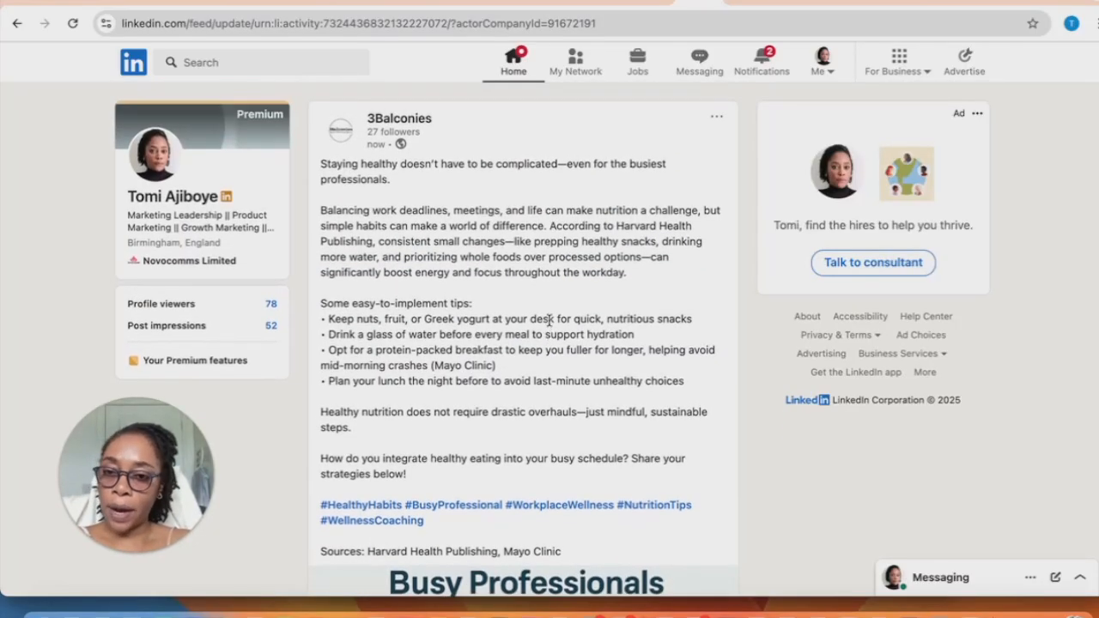